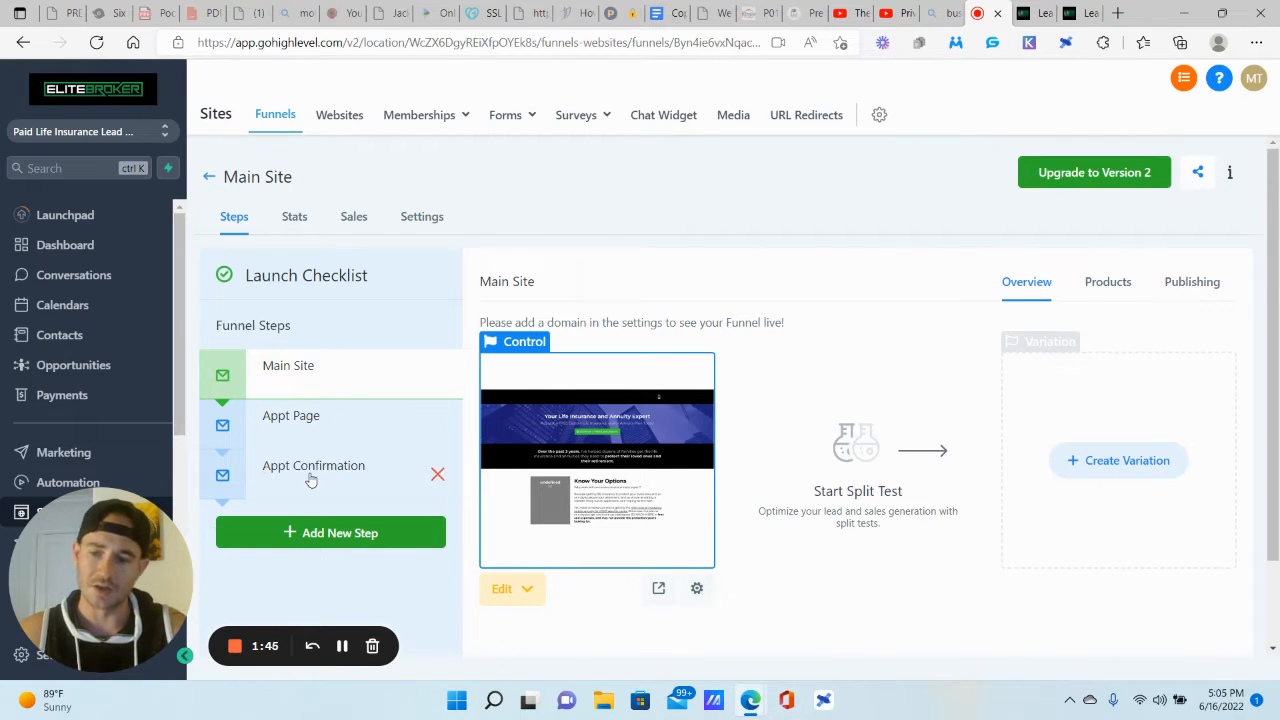
Step: Look at the Appt Page step, then return to Main Site and expand its Edit dropdown
click(308, 424)
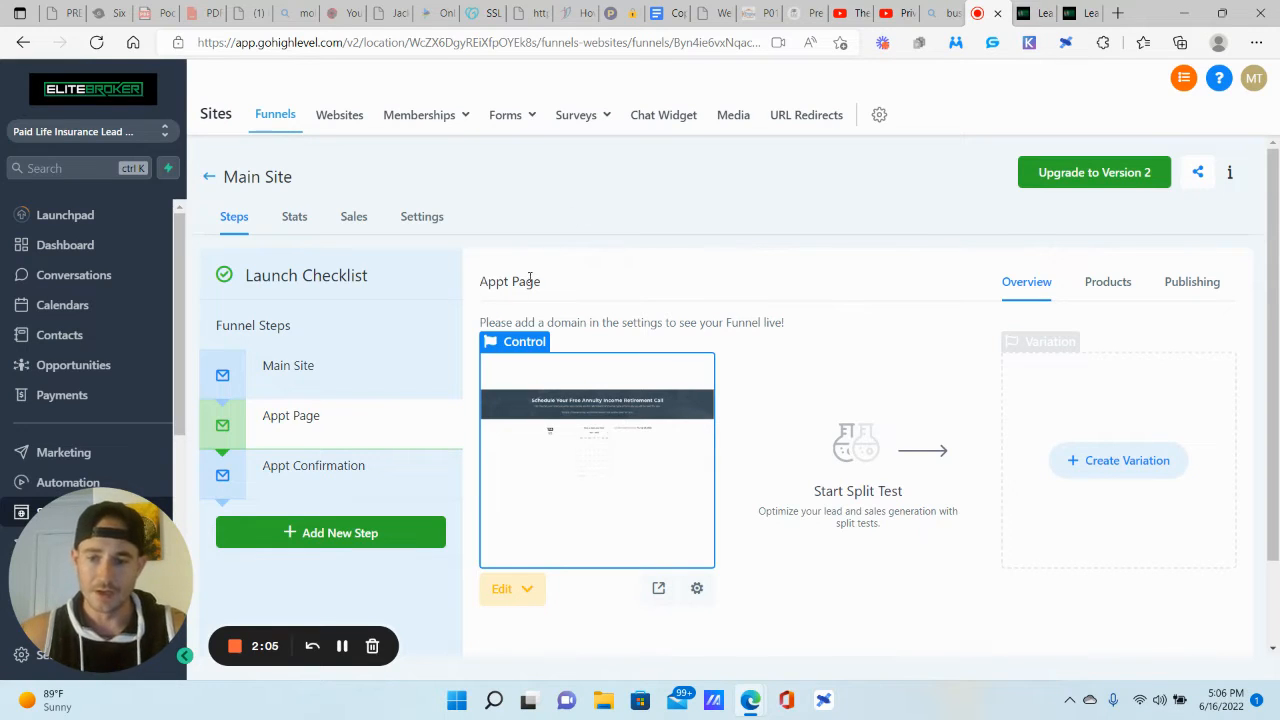
click(305, 367)
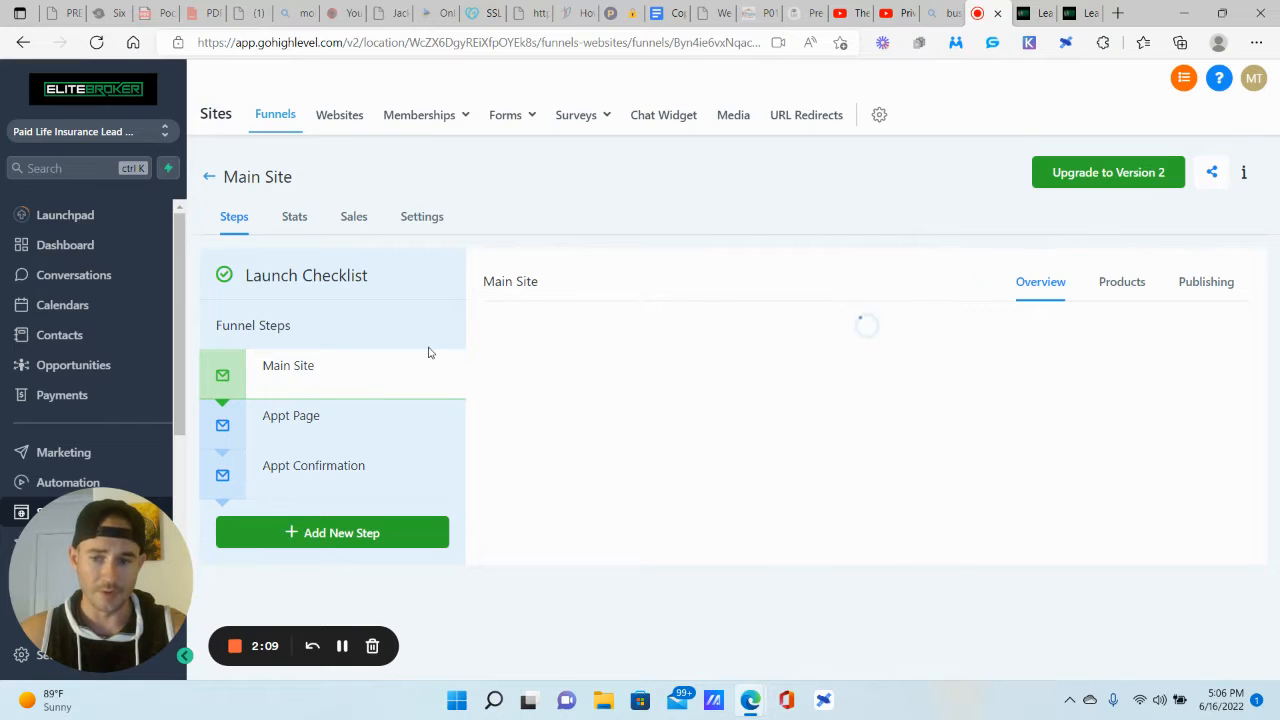
click(515, 592)
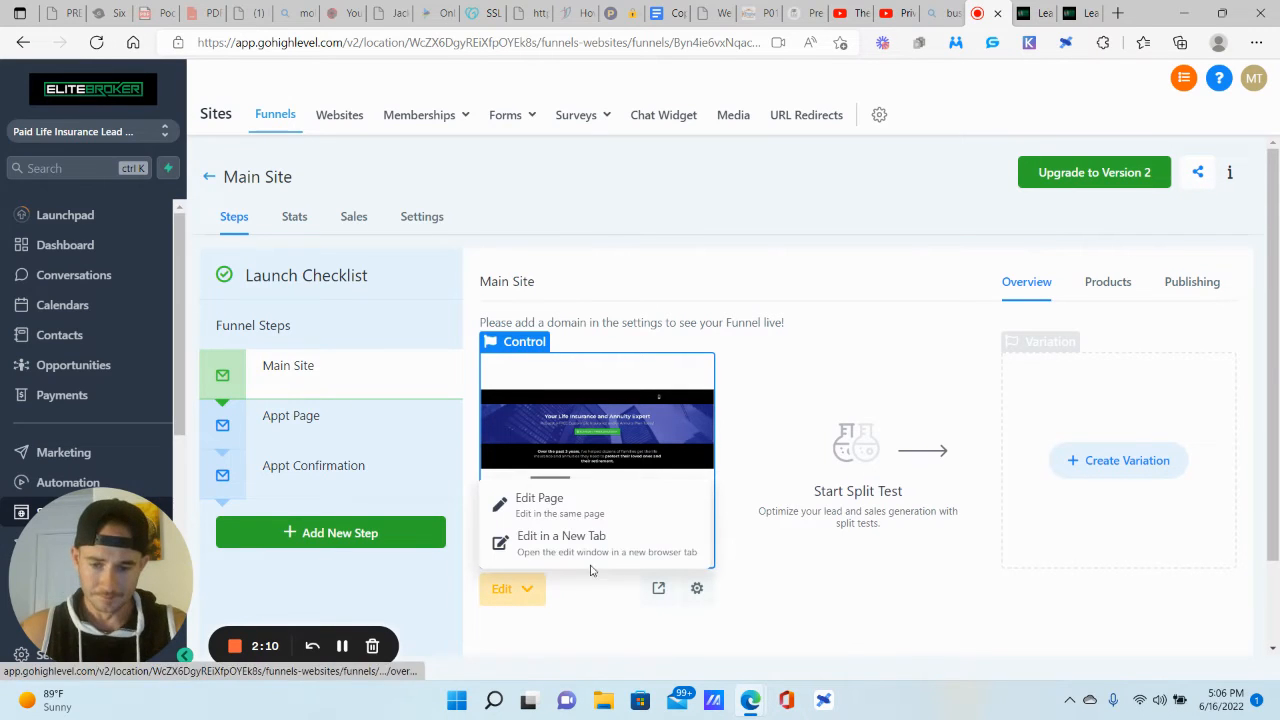
Step: Open the Main Site page builder in a new tab and inspect the hero headline and sub-headline
click(548, 538)
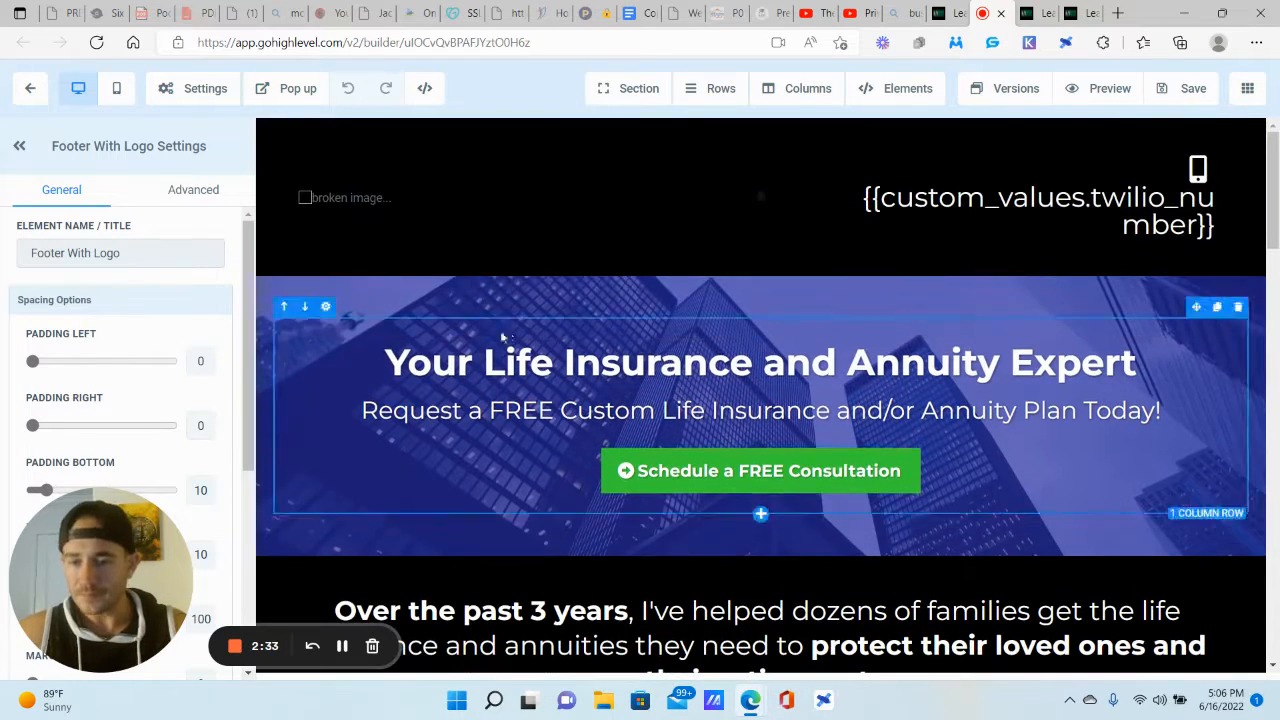
drag(382, 362, 1167, 368)
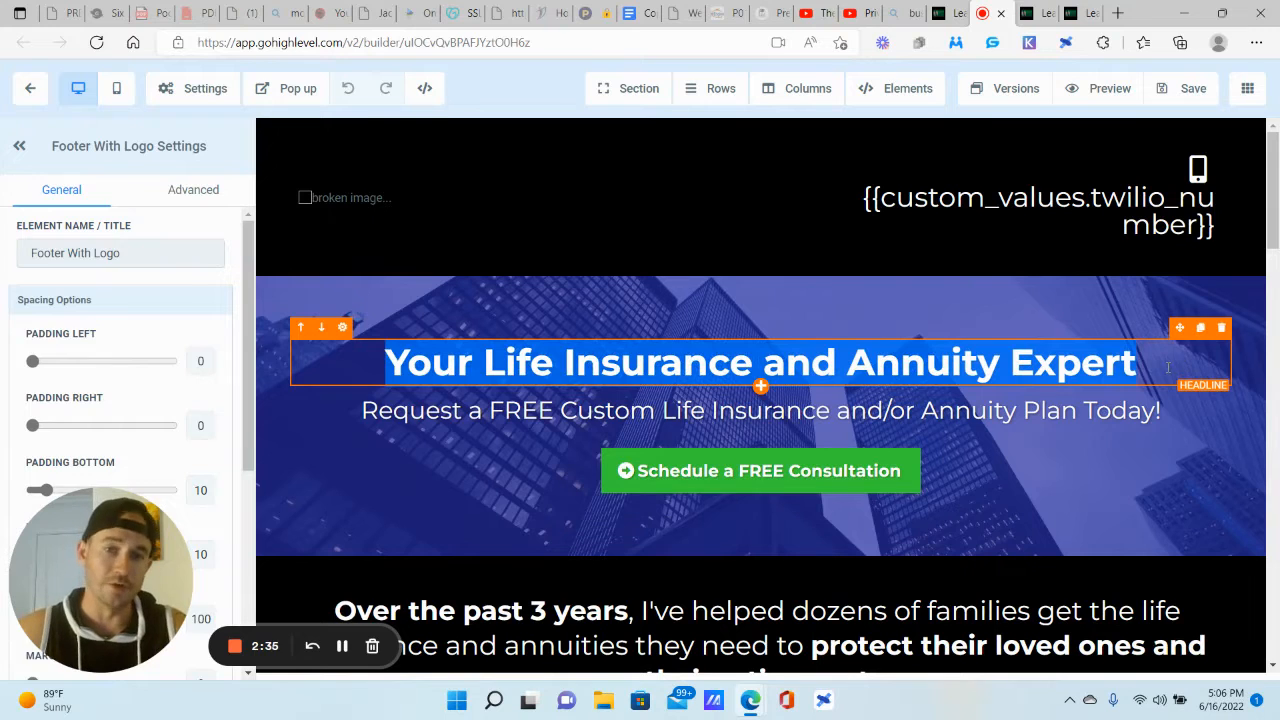
click(577, 410)
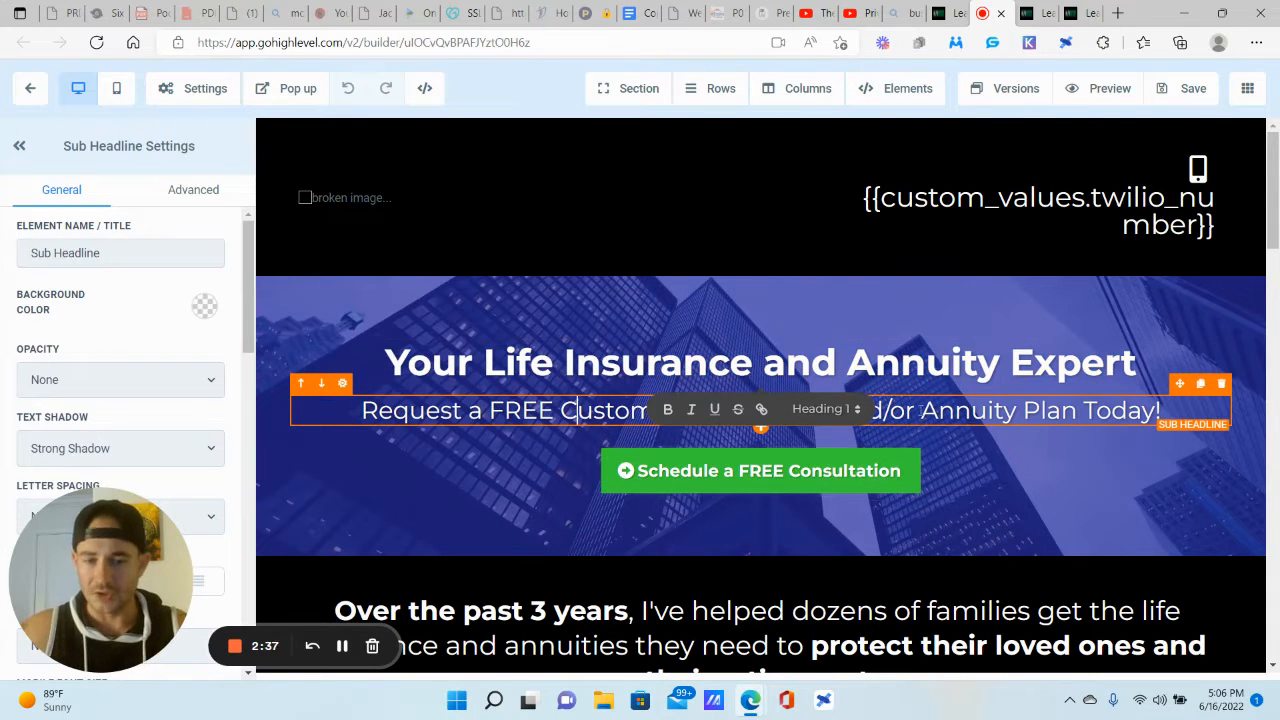
scroll(760, 400, down, 1)
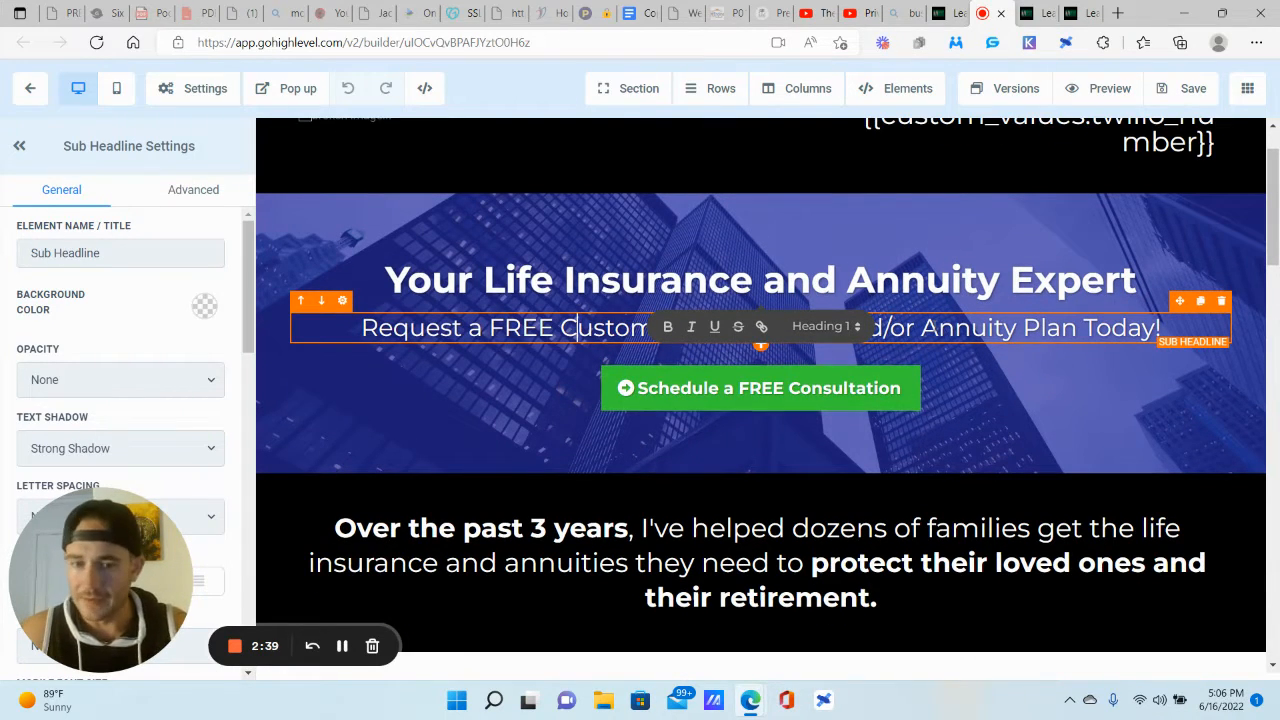
click(847, 280)
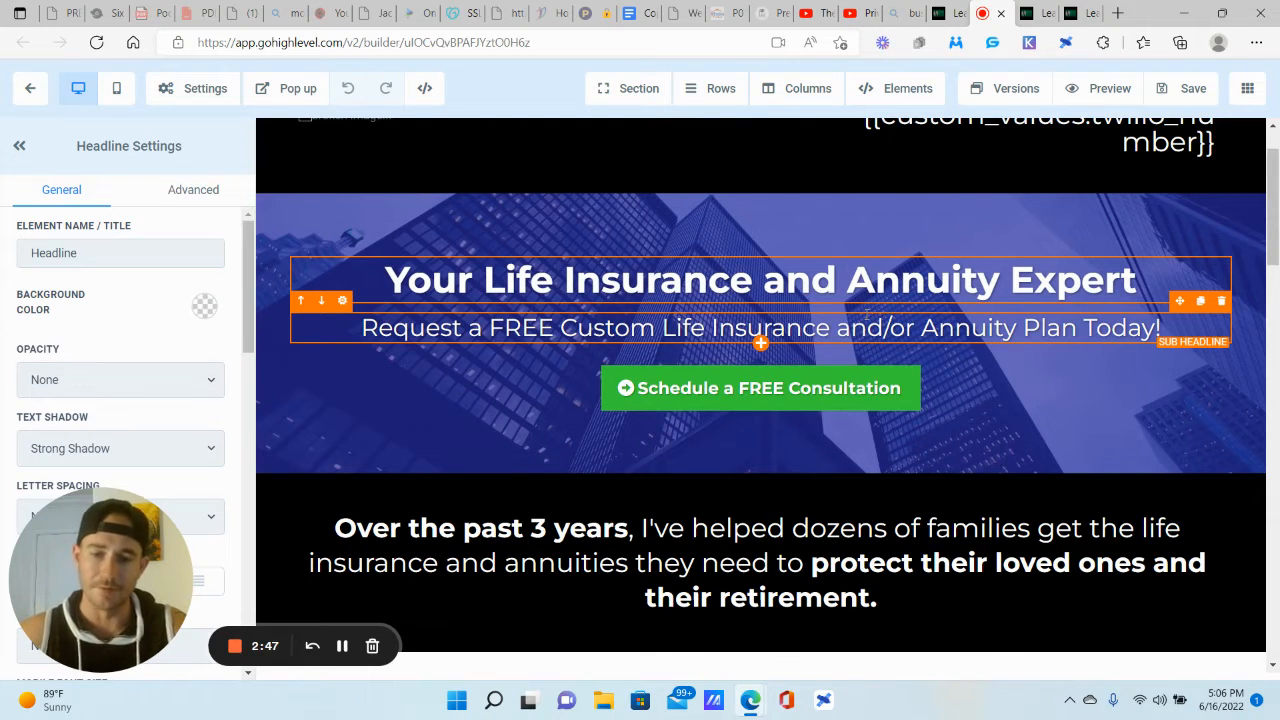
Step: Inspect the Know Your Options card's image, client-name and title placeholders
scroll(867, 311, down, 3)
drag(630, 313, 1004, 314)
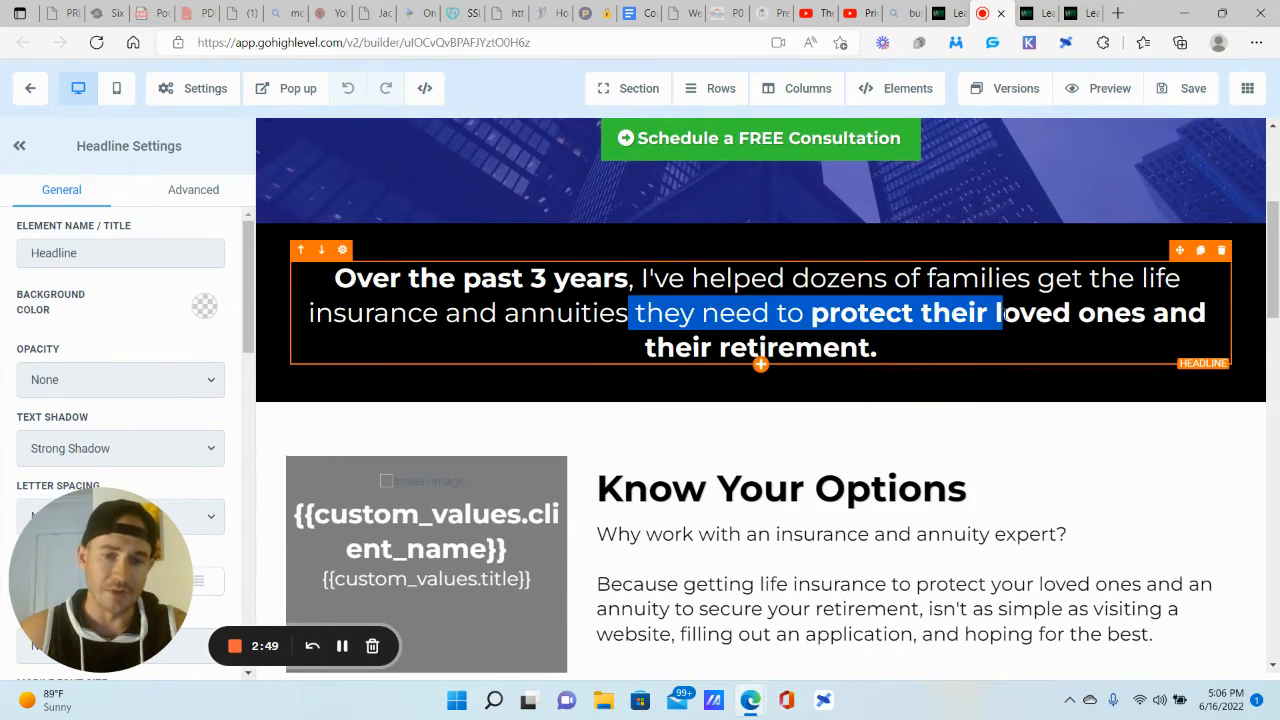
scroll(1004, 314, down, 2)
click(444, 318)
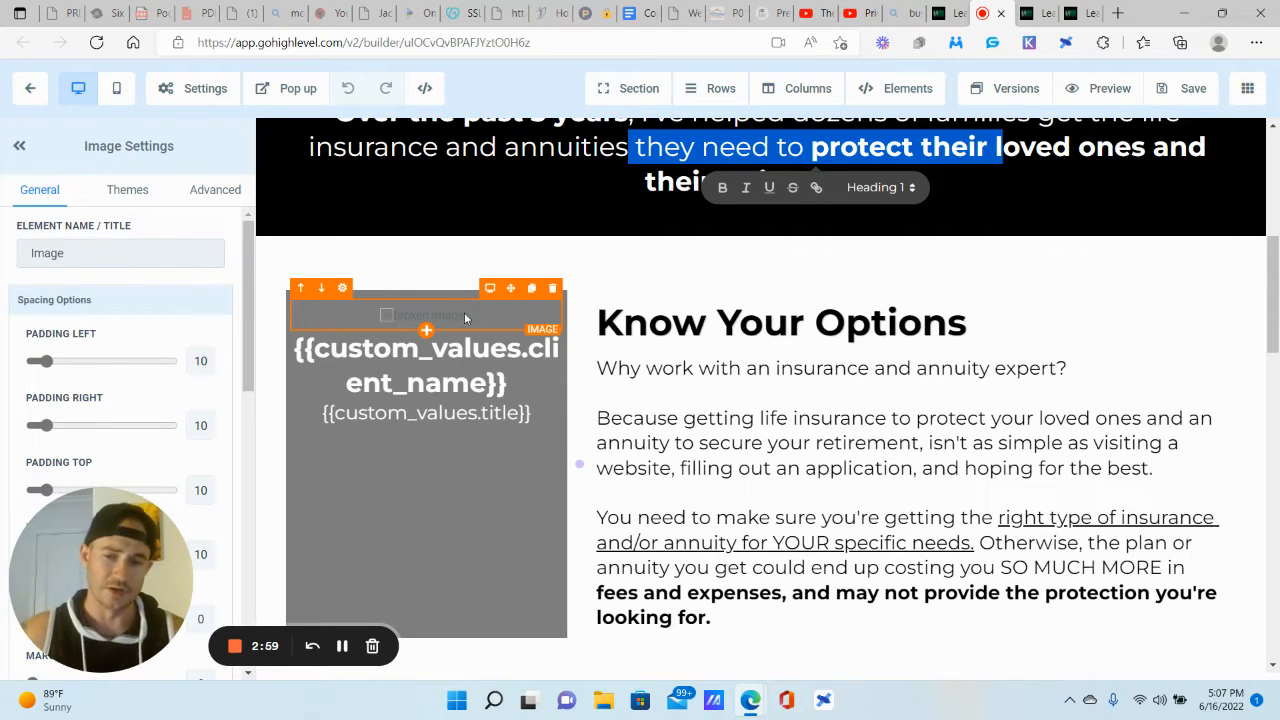
click(460, 355)
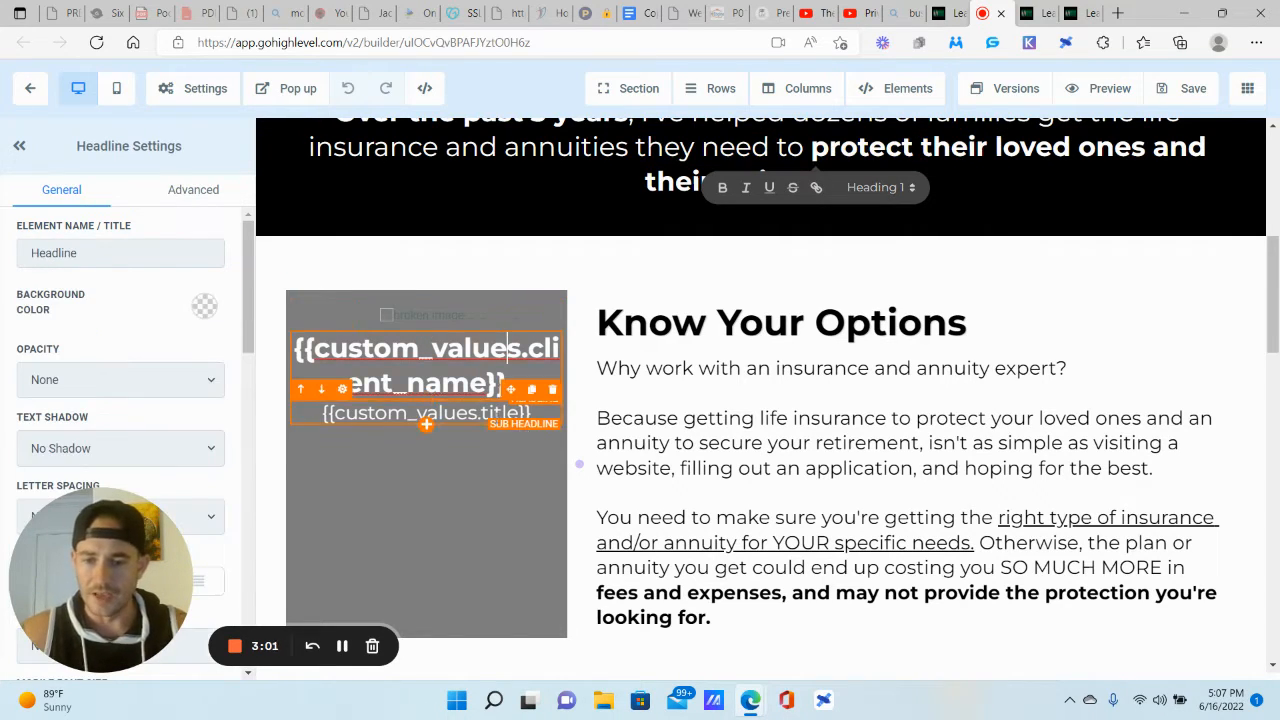
click(460, 413)
drag(348, 349, 512, 384)
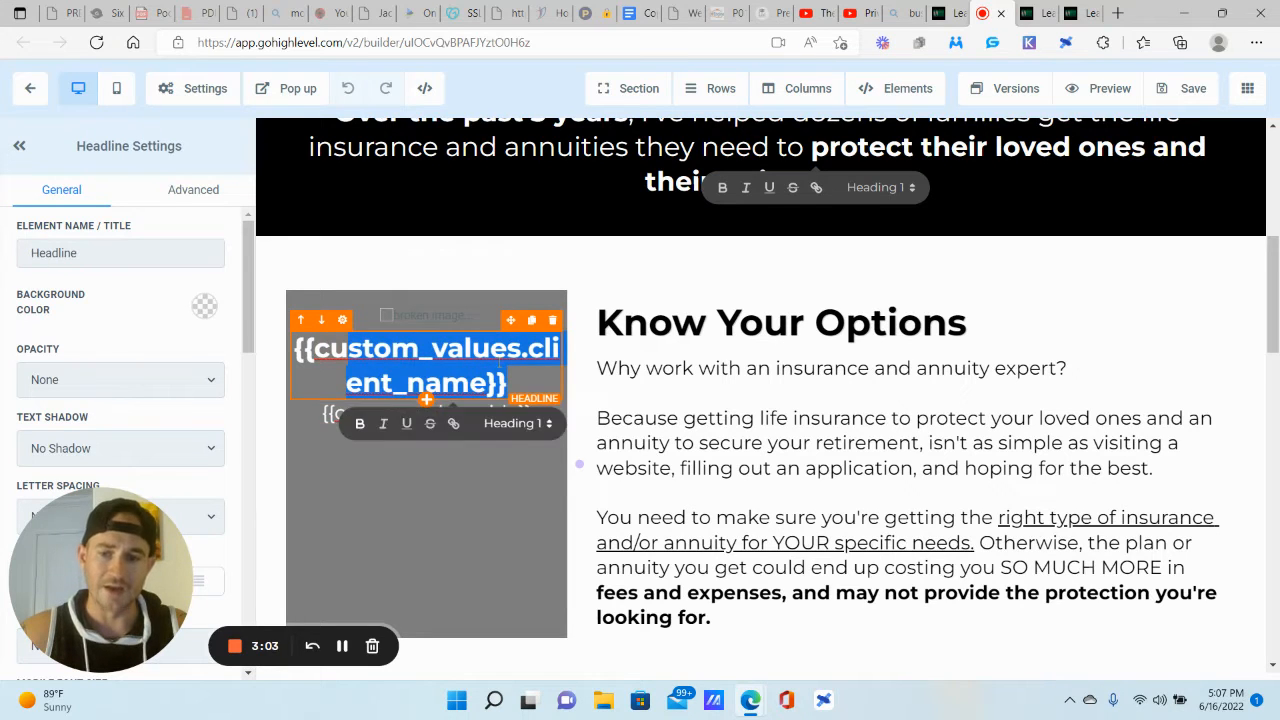
click(490, 349)
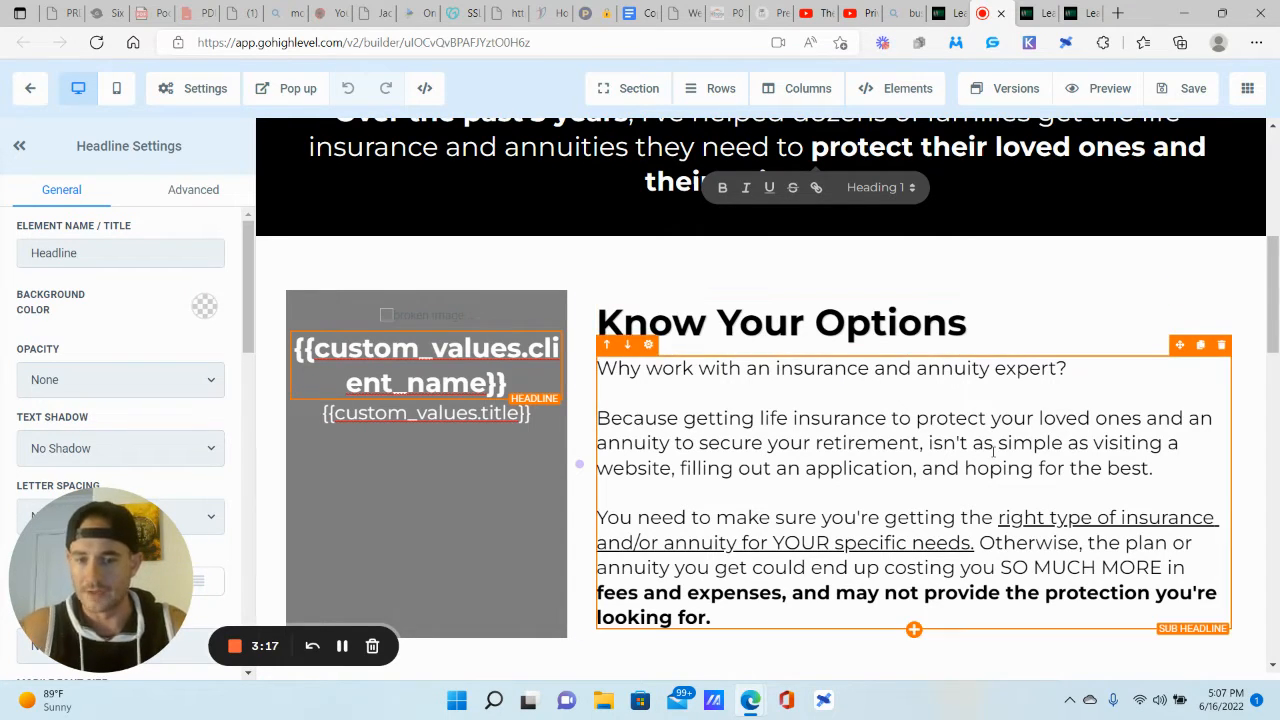
scroll(993, 449, down, 5)
scroll(775, 298, down, 4)
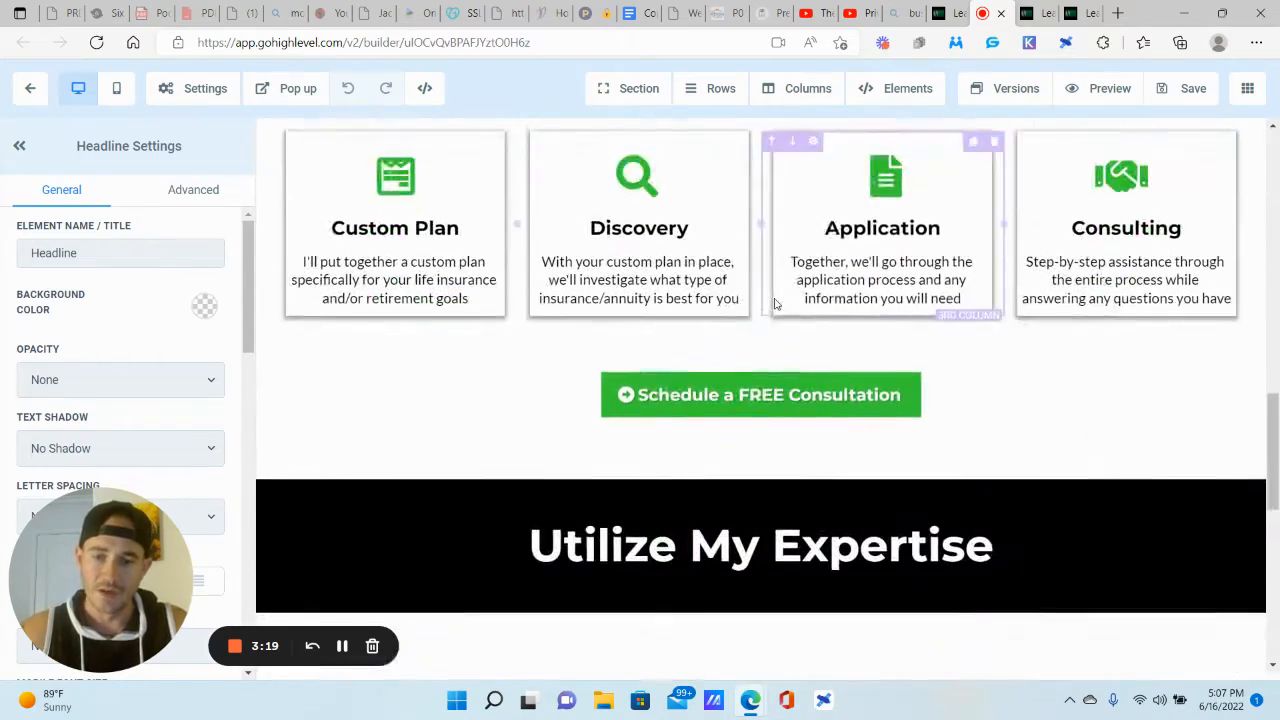
scroll(394, 214, up, 2)
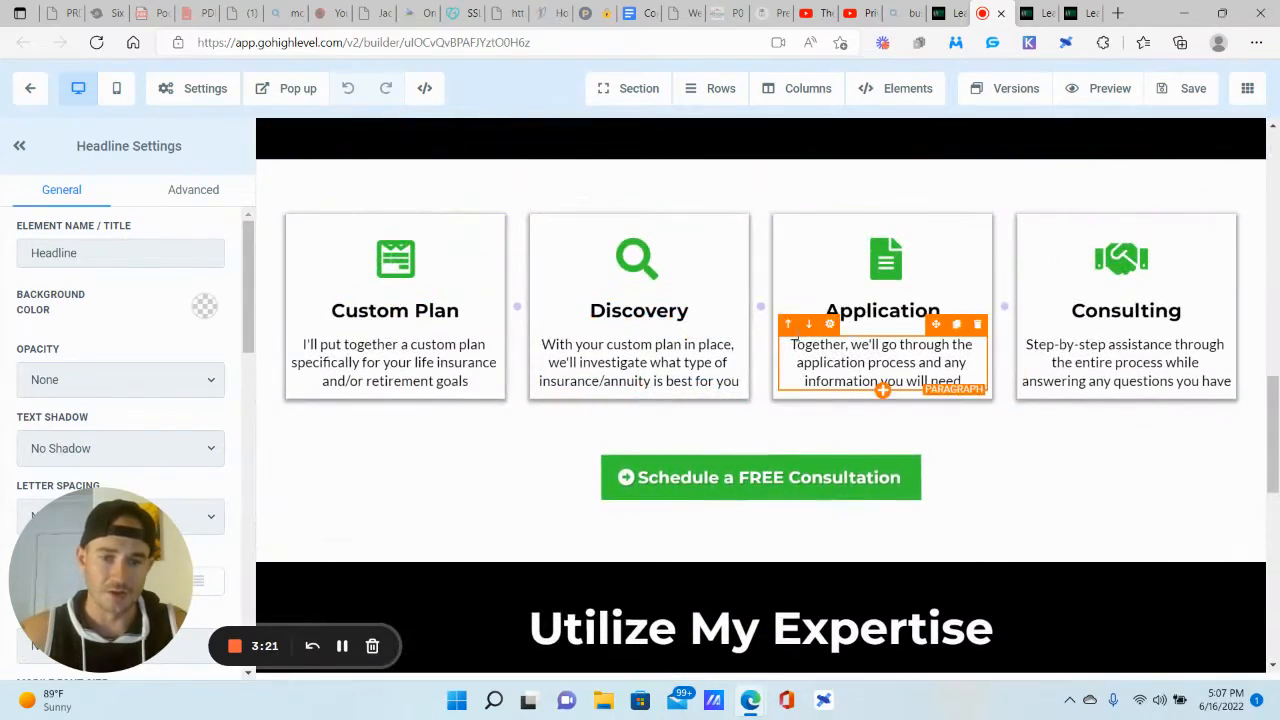
scroll(760, 383, down, 1)
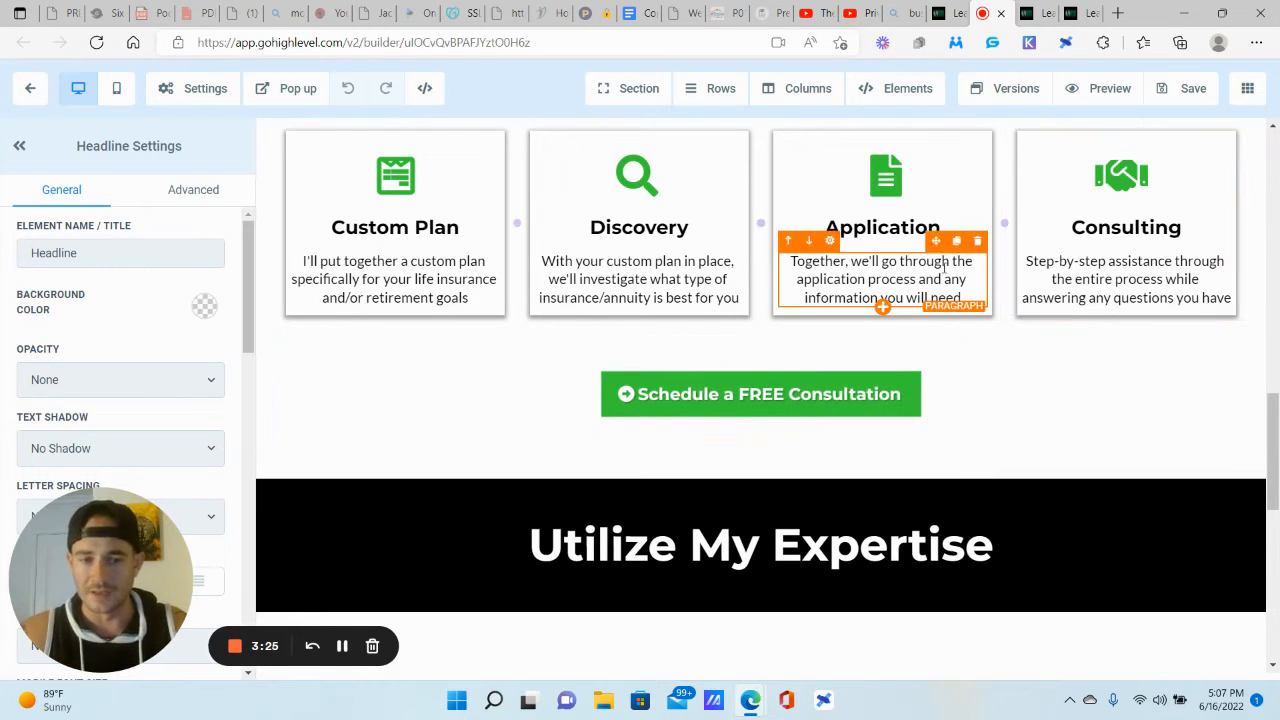
scroll(1011, 268, down, 3)
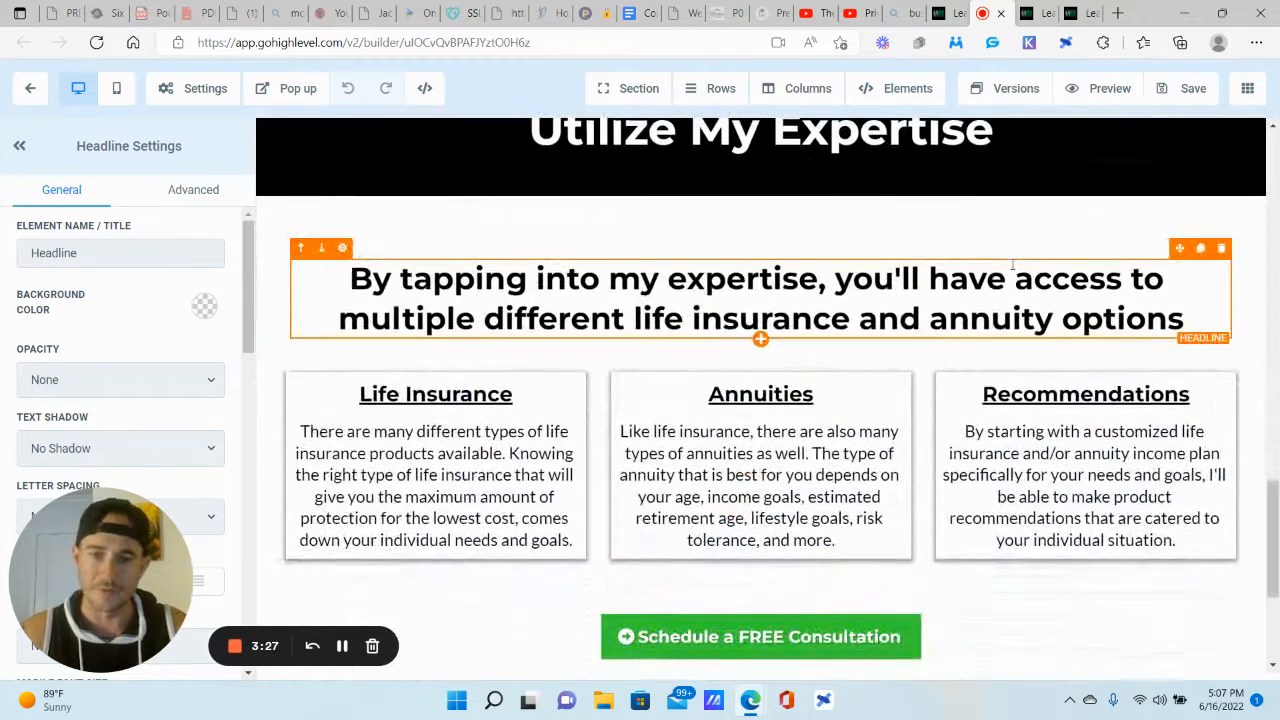
scroll(860, 250, down, 2)
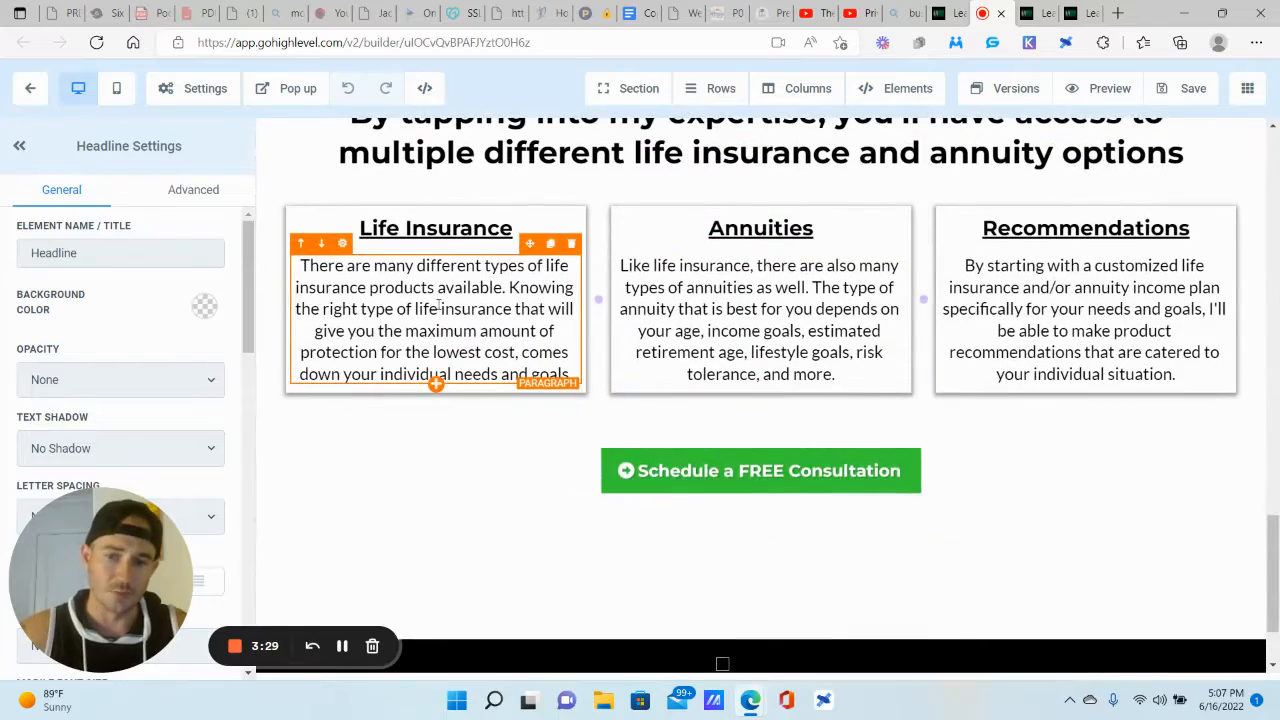
drag(438, 310, 501, 352)
click(734, 288)
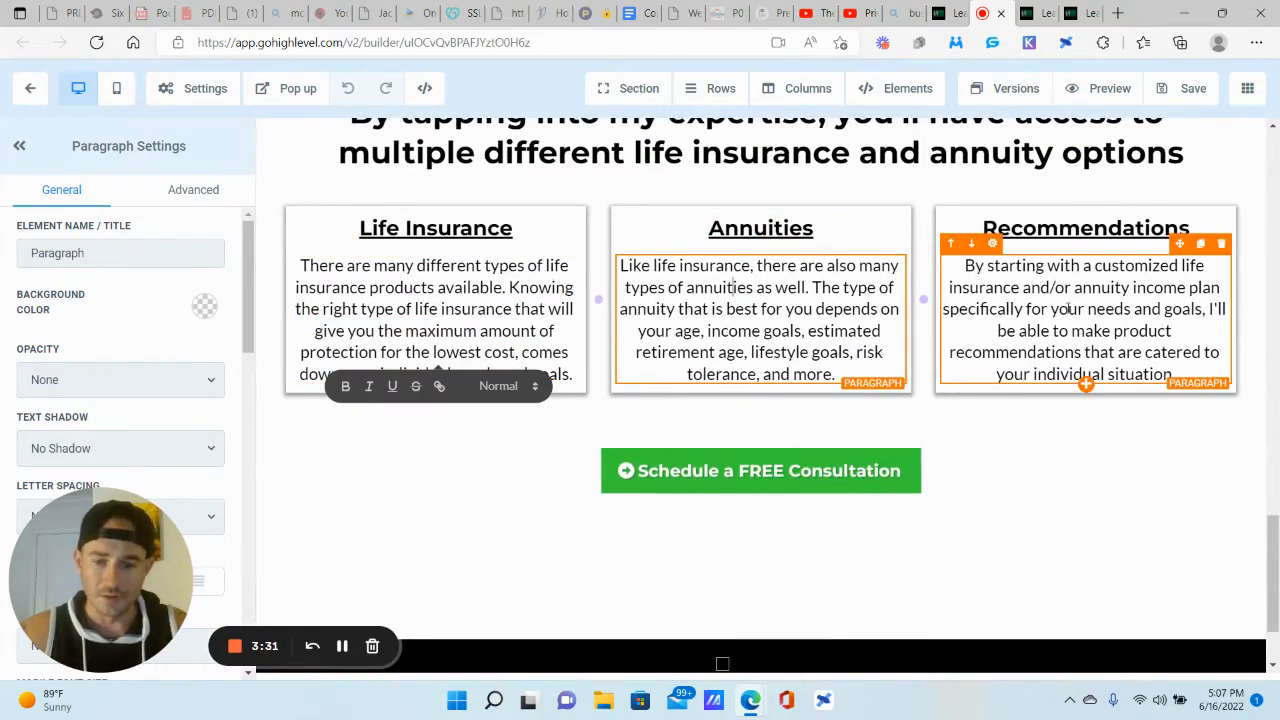
scroll(1068, 310, down, 2)
scroll(1068, 310, up, 6)
scroll(1068, 313, up, 5)
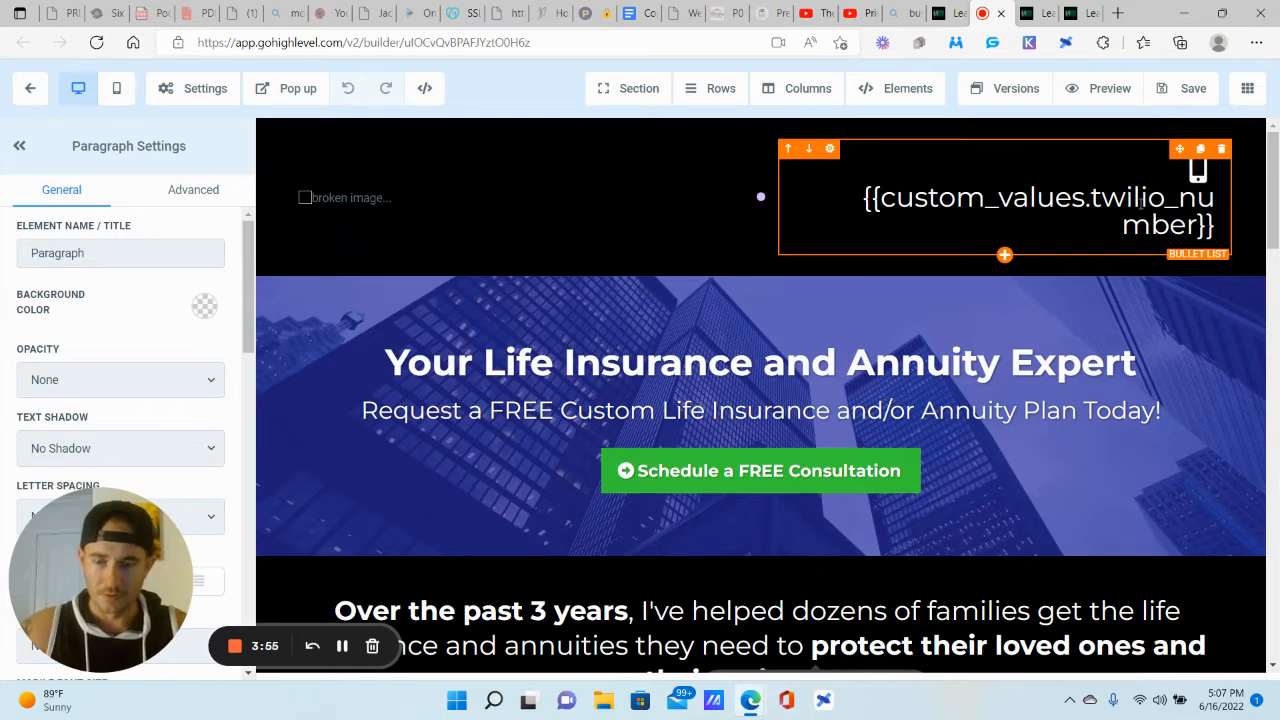
Step: From the Test Site funnel page, go to Settings > Custom Values
click(1036, 13)
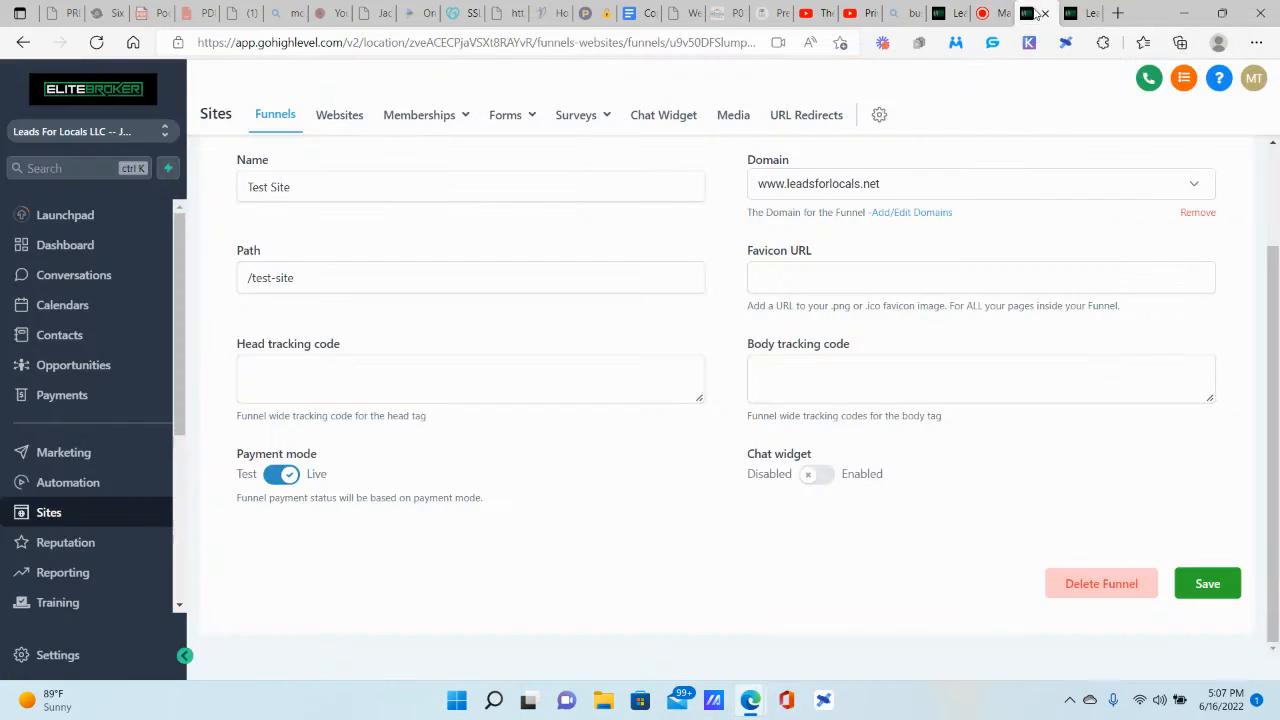
drag(120, 563, 523, 503)
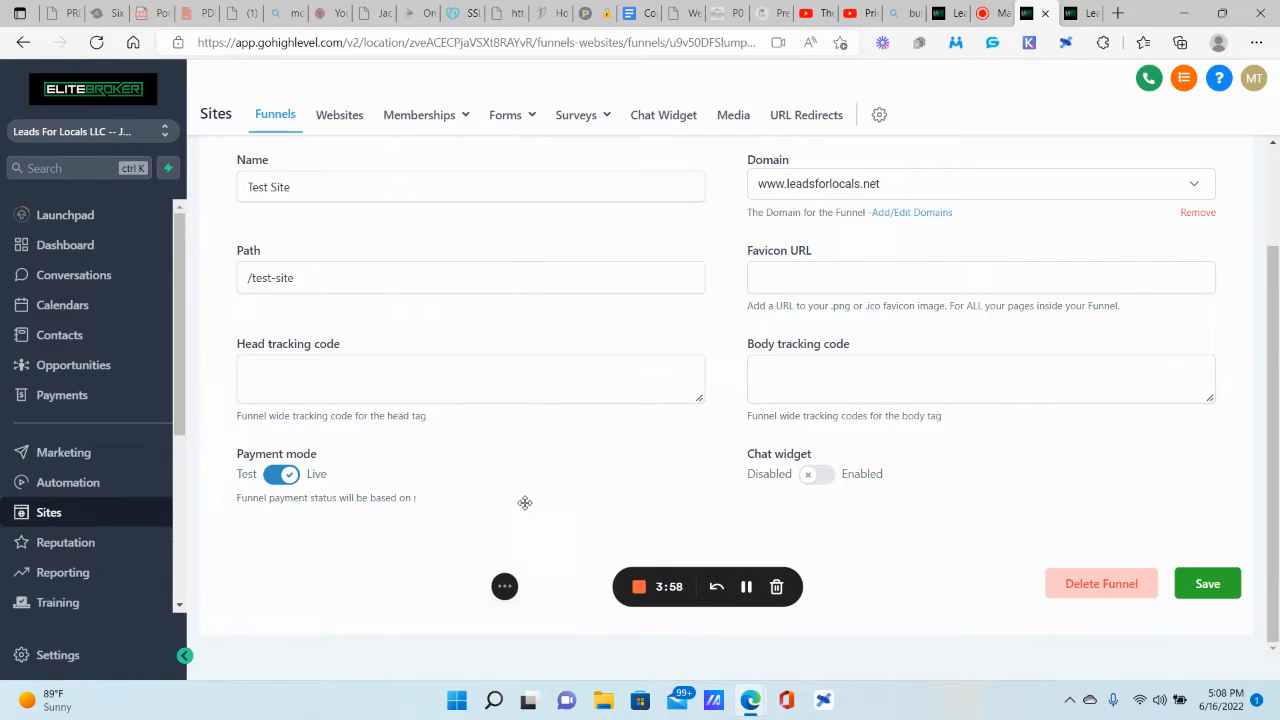
click(58, 655)
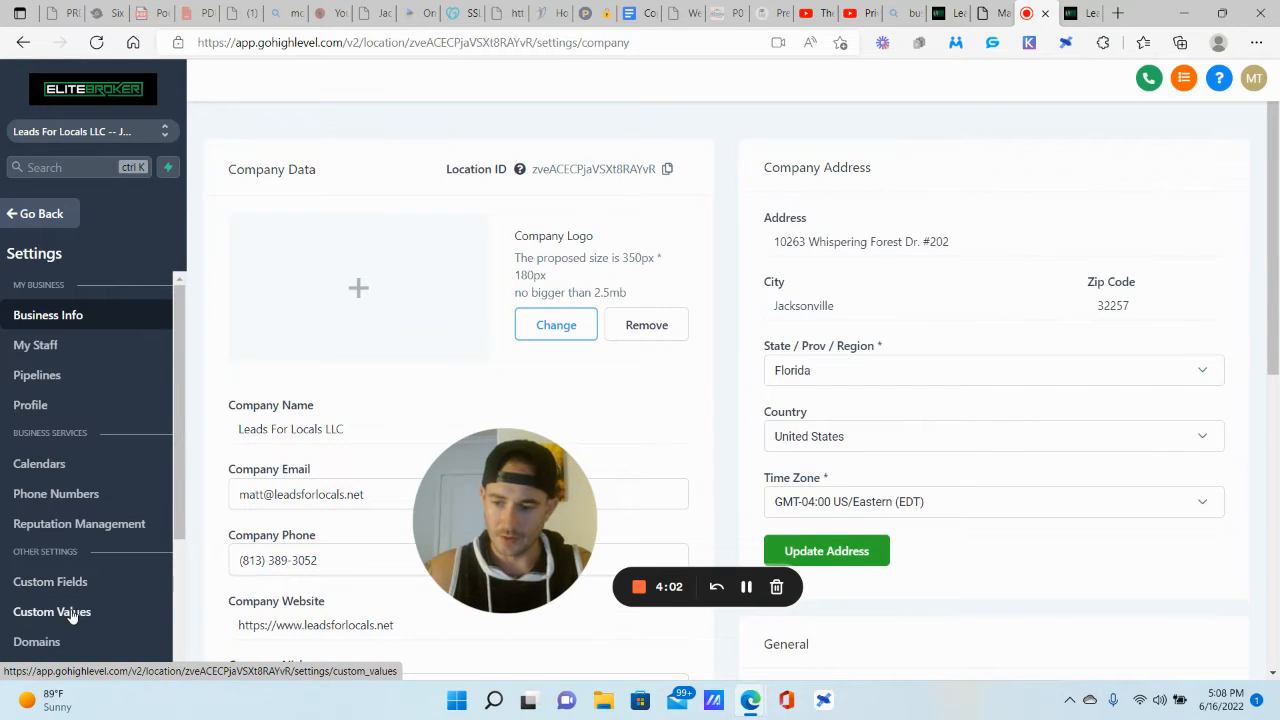
click(72, 614)
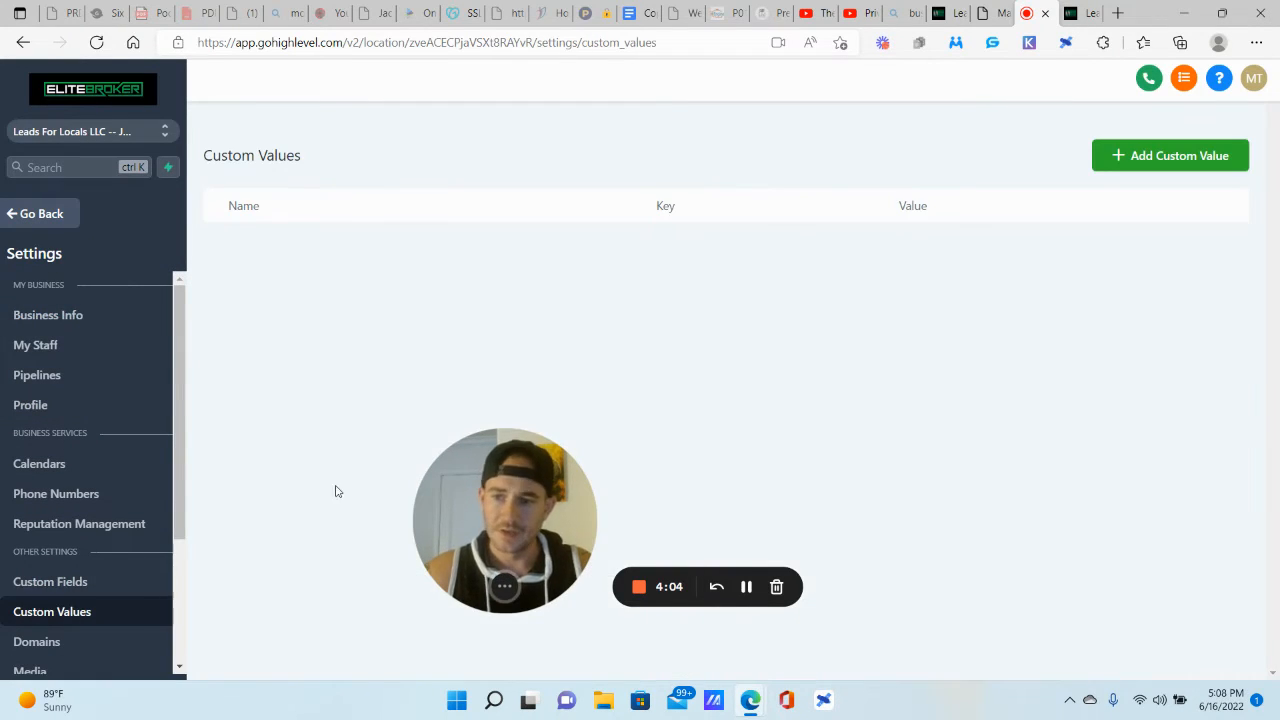
Step: Review the loaded Custom Values list against the page builder, then begin a new custom value
drag(504, 496, 97, 556)
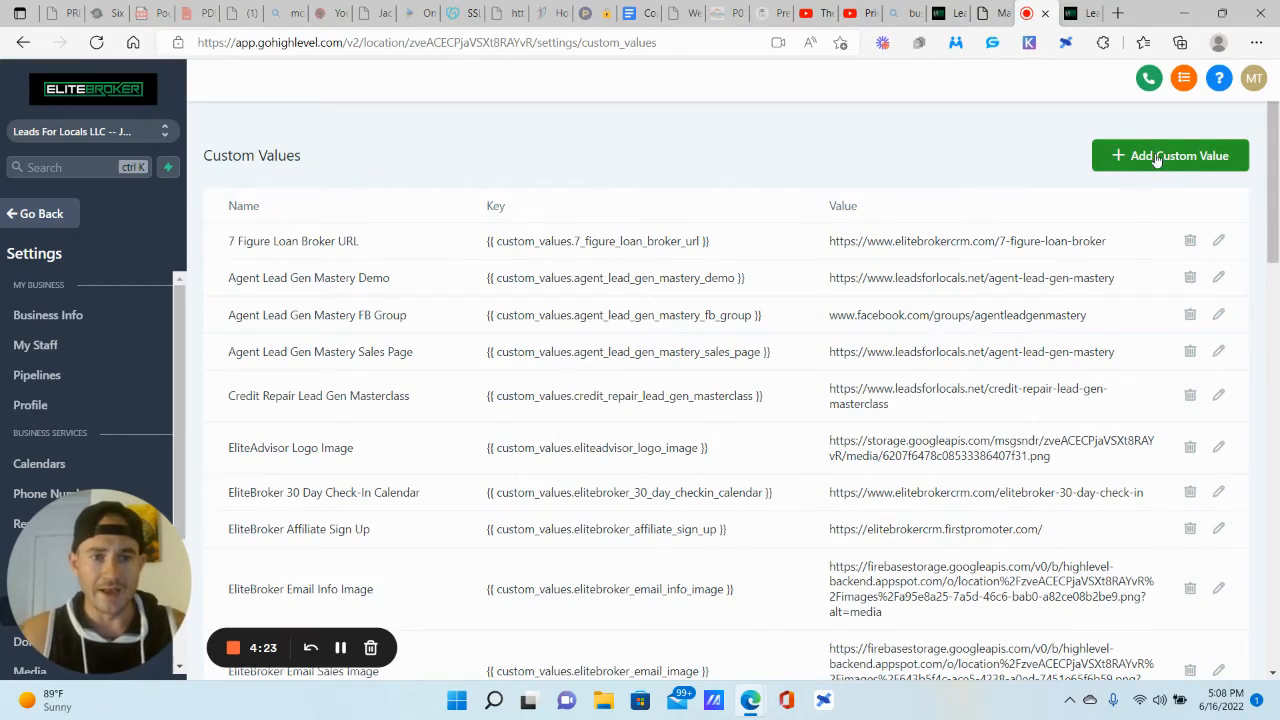
scroll(712, 262, down, 15)
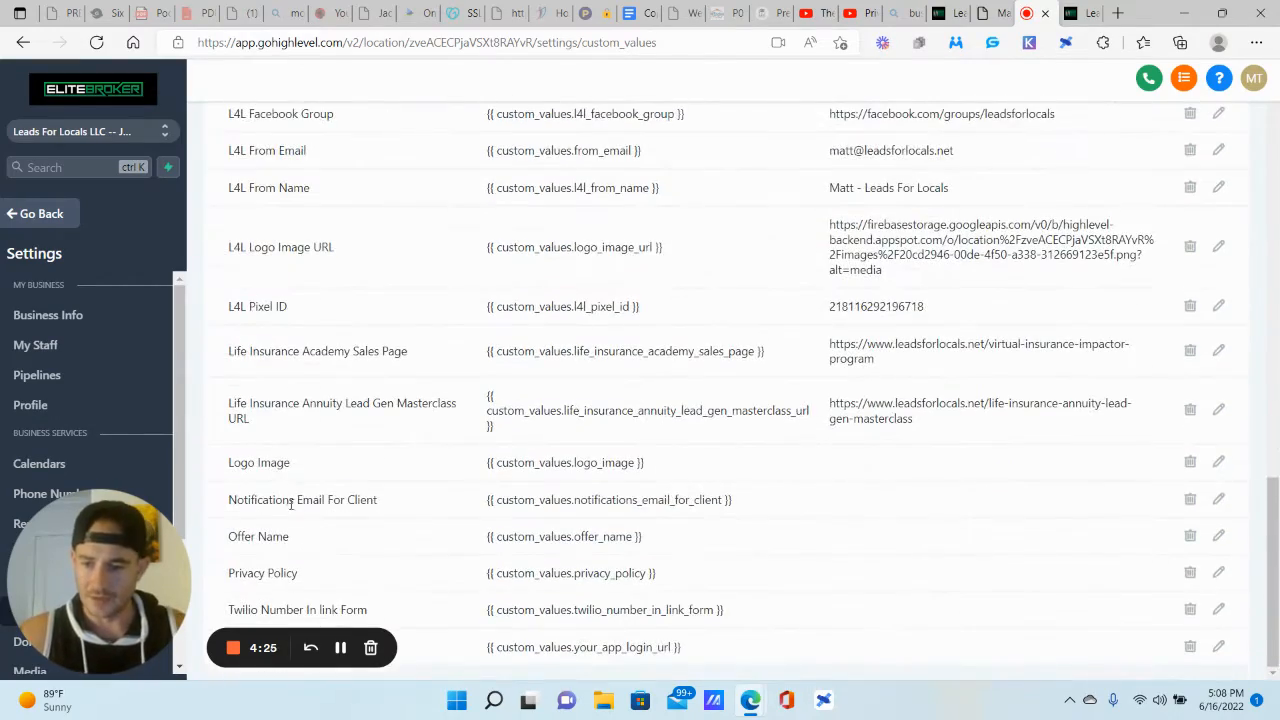
scroll(731, 224, up, 15)
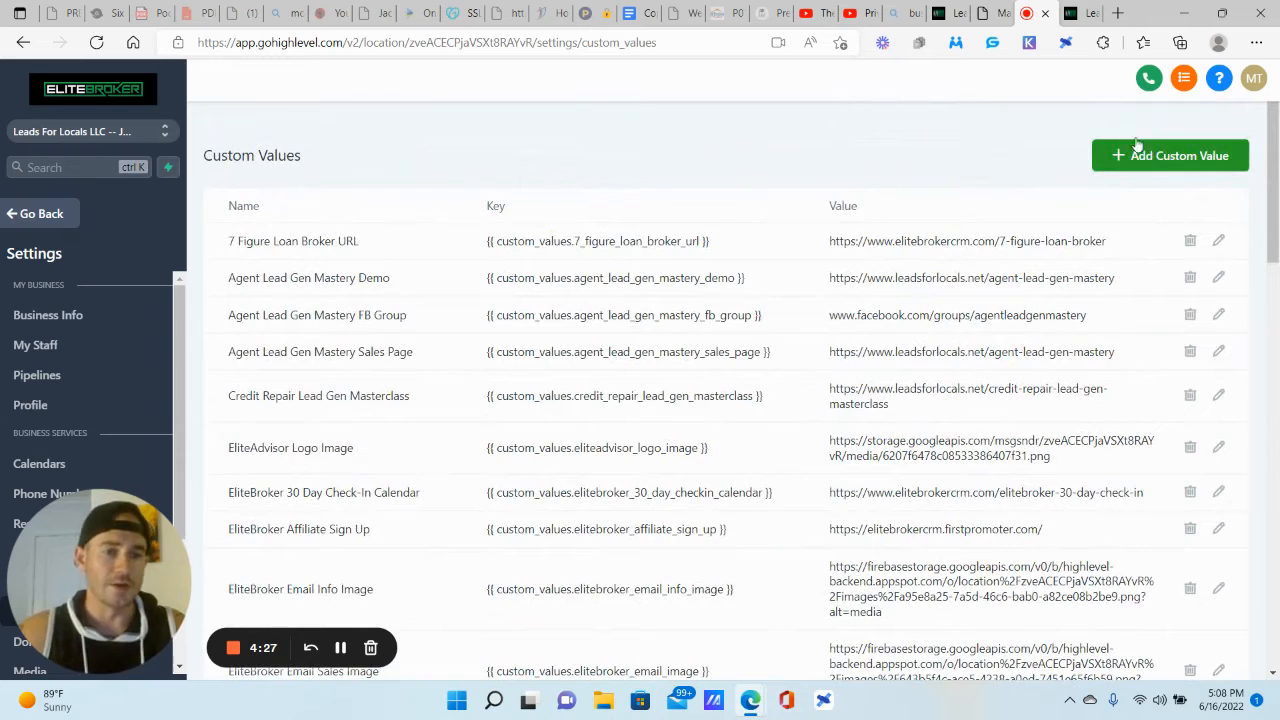
click(1078, 12)
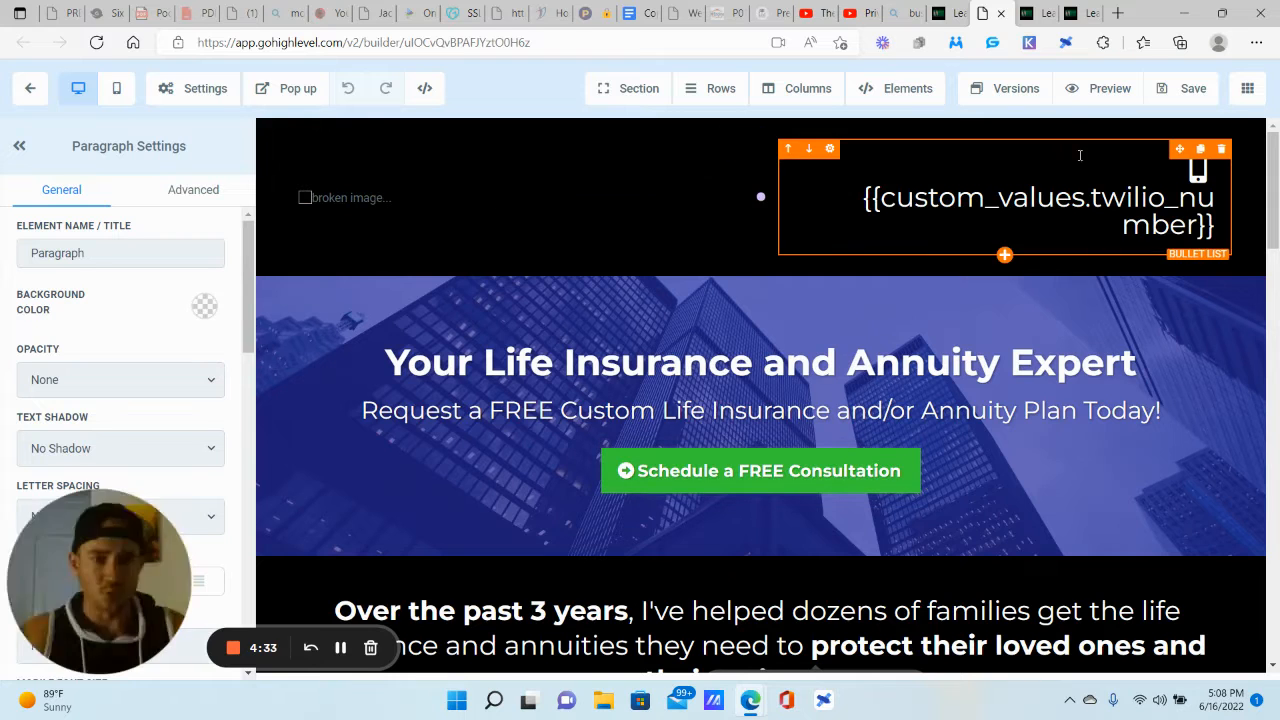
click(1055, 10)
click(1170, 155)
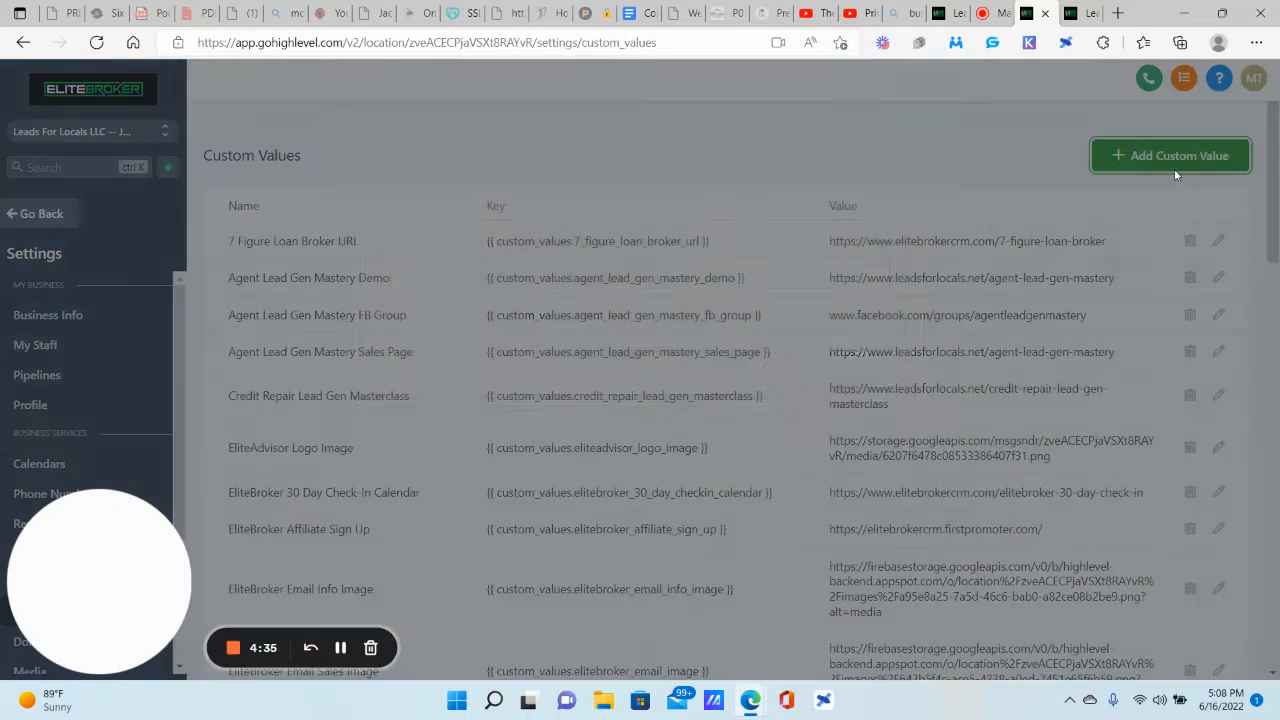
Step: Save a custom value named 'Test site - twilio number' with value 123
click(506, 192)
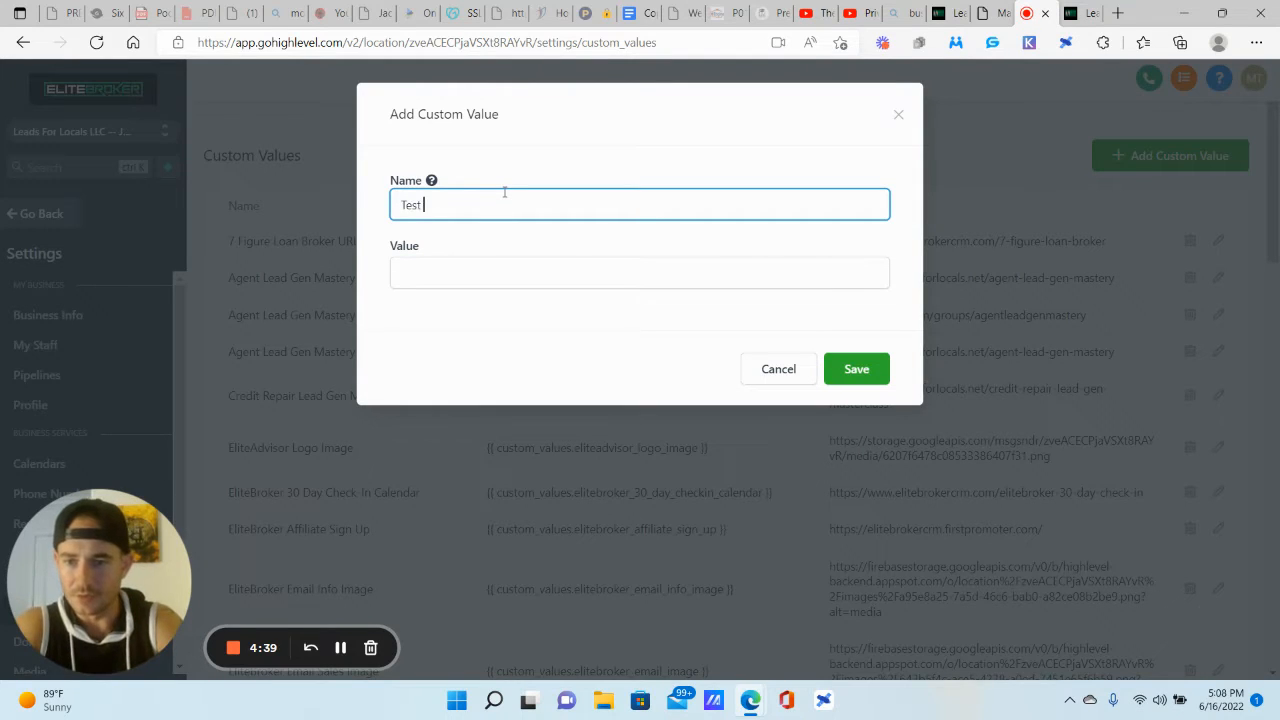
text(Test site - tw)
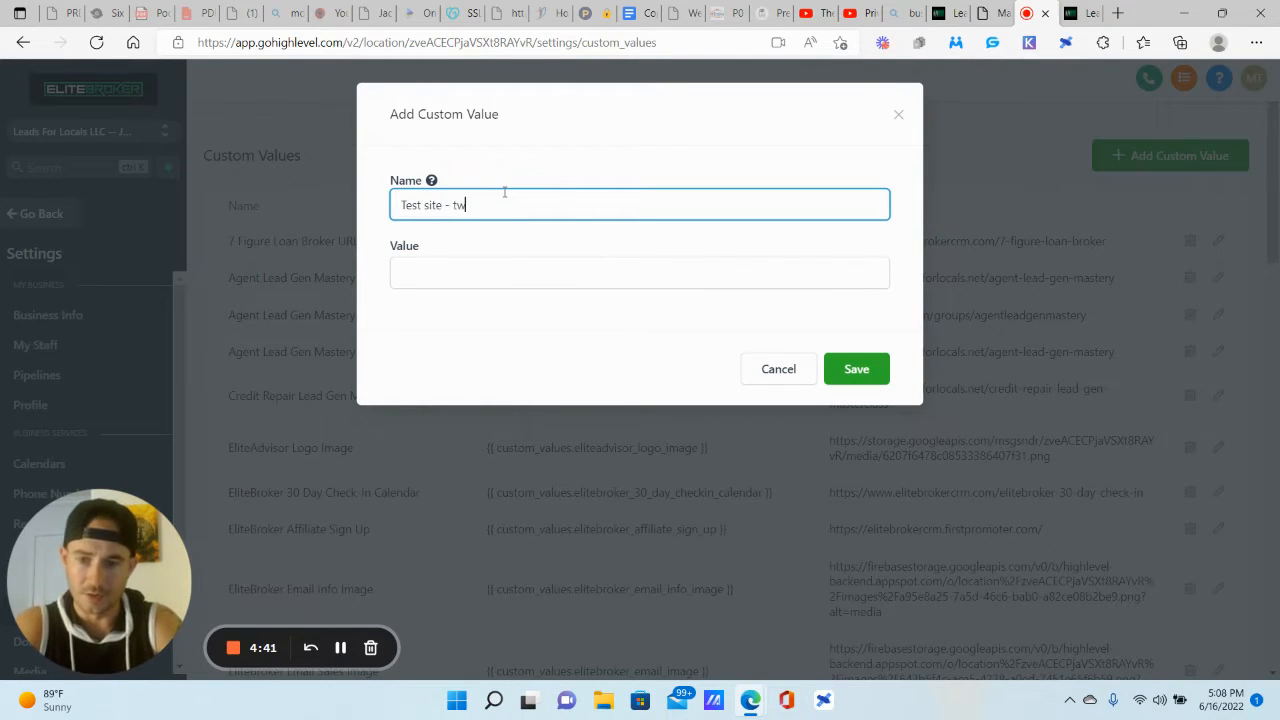
text(ilio number)
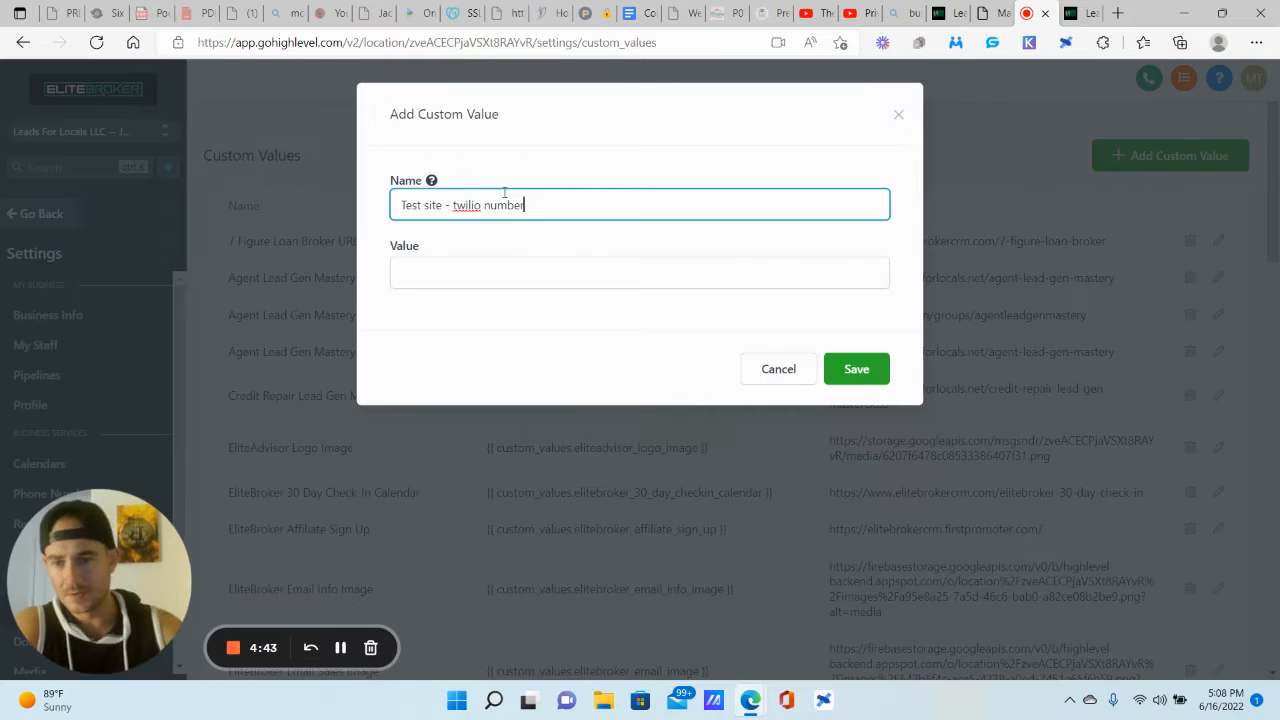
click(506, 284)
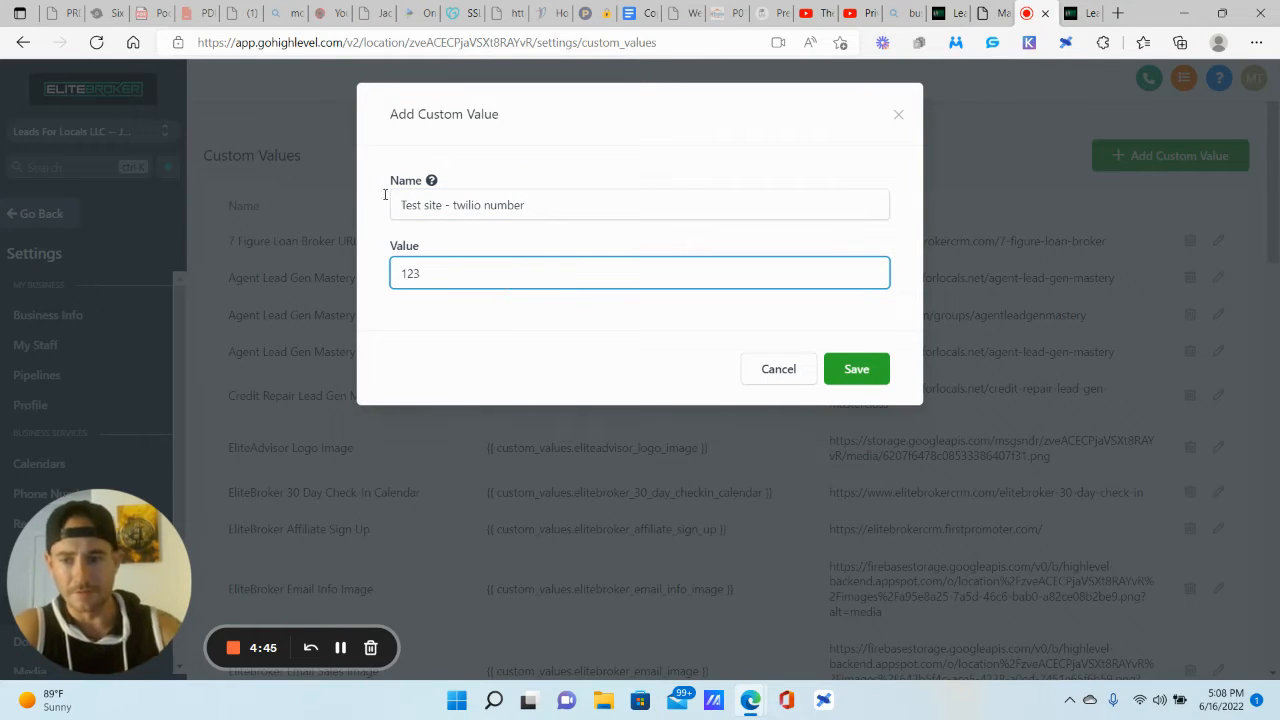
click(857, 366)
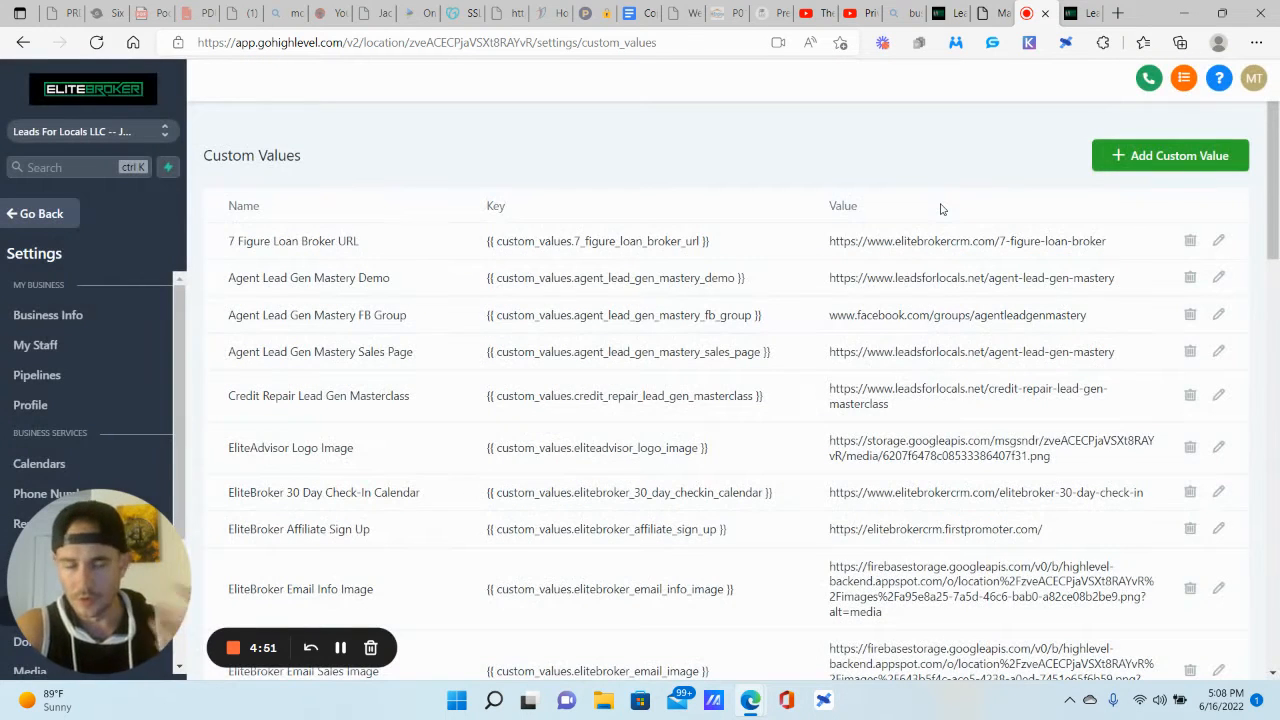
Step: Add and save the custom value 'Test site - logo' with value 123
click(1163, 159)
click(493, 203)
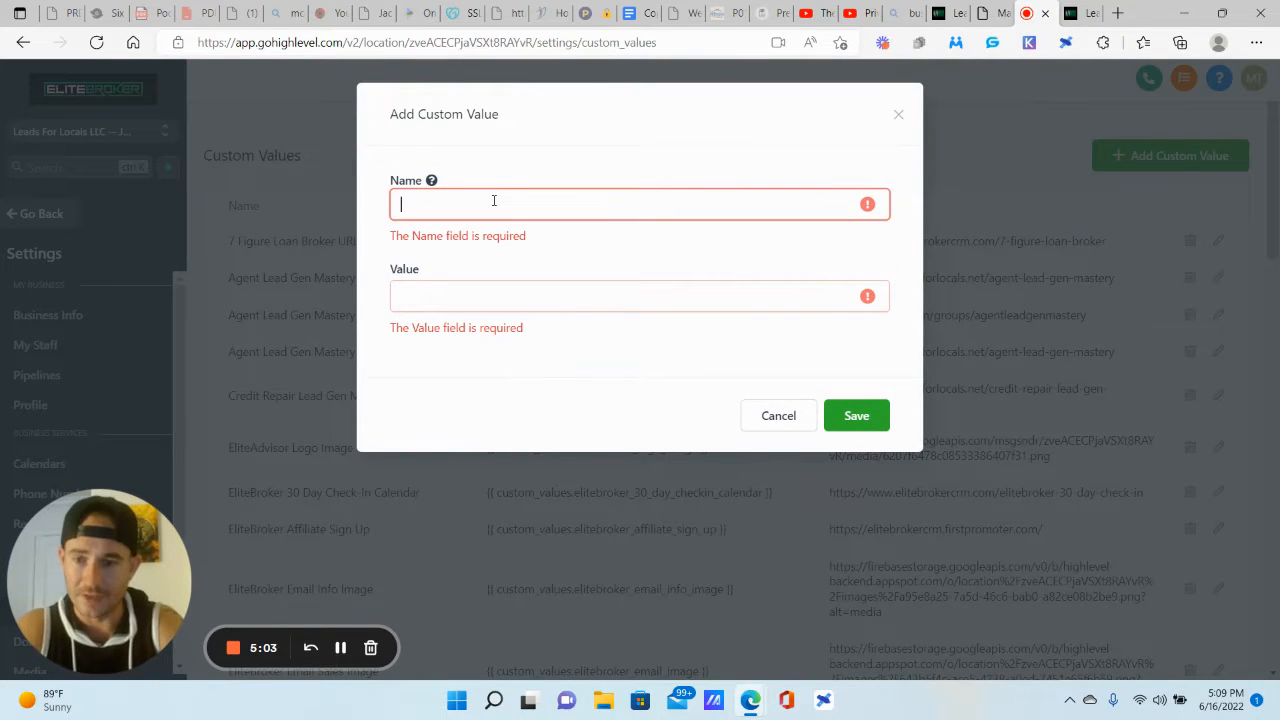
text(Test site)
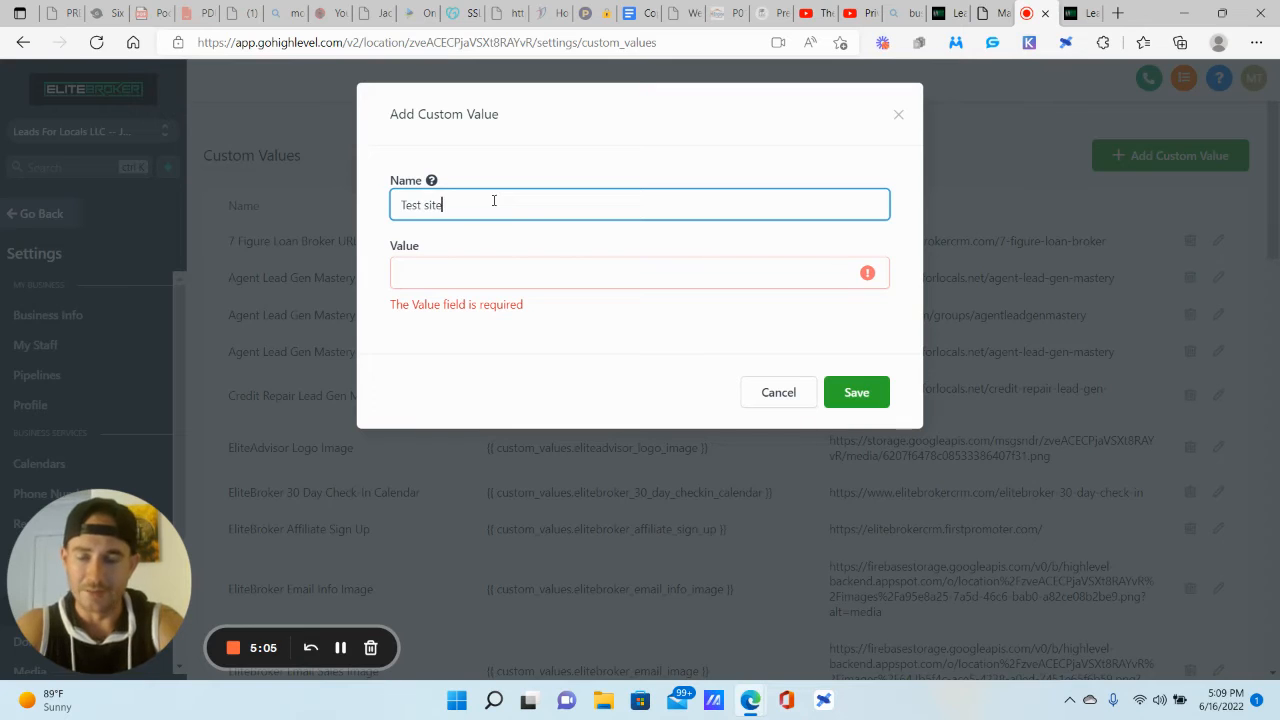
text( - logo)
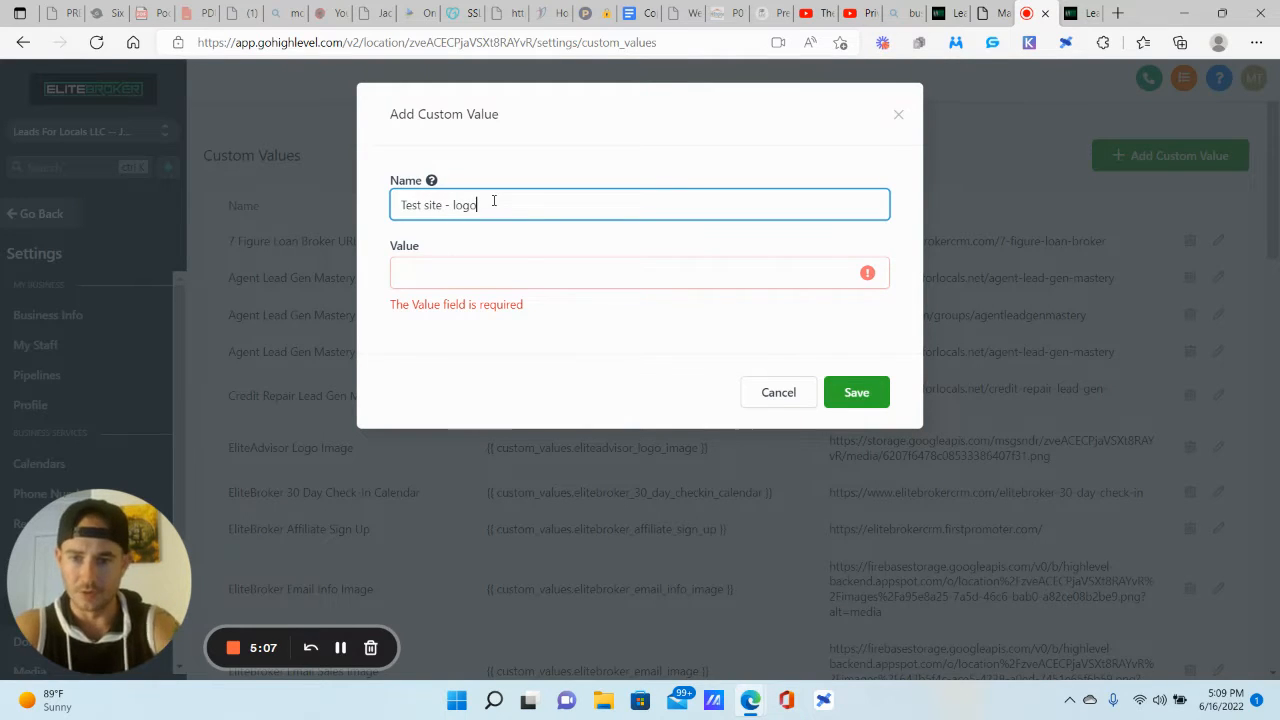
click(524, 266)
text(123)
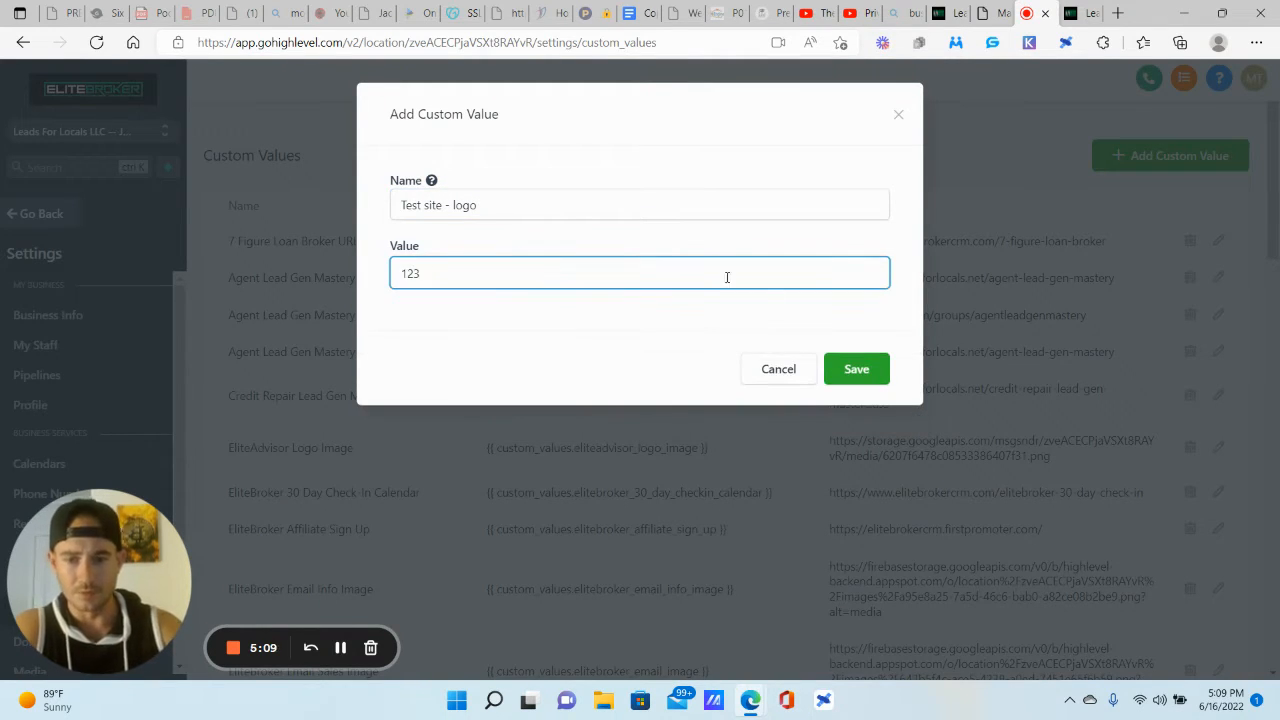
click(852, 369)
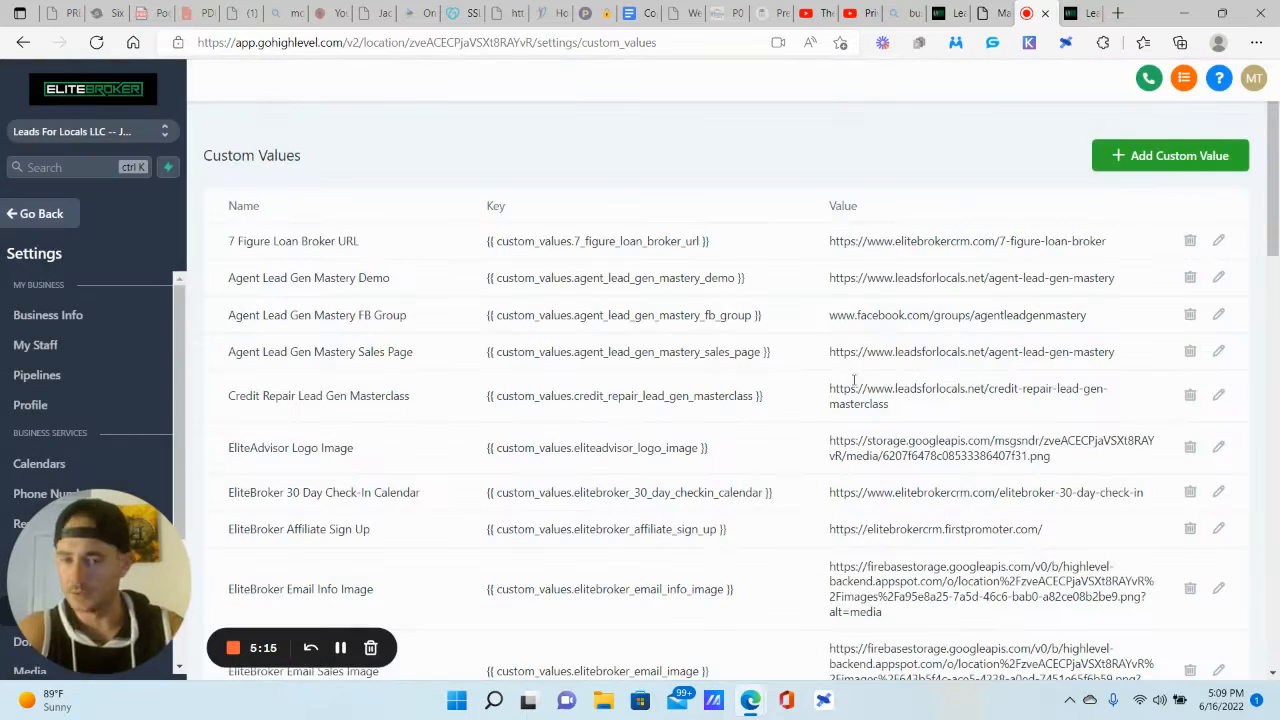
Step: Add and save the custom value 'Test site - professional headshot' with value 123
click(1180, 165)
click(544, 216)
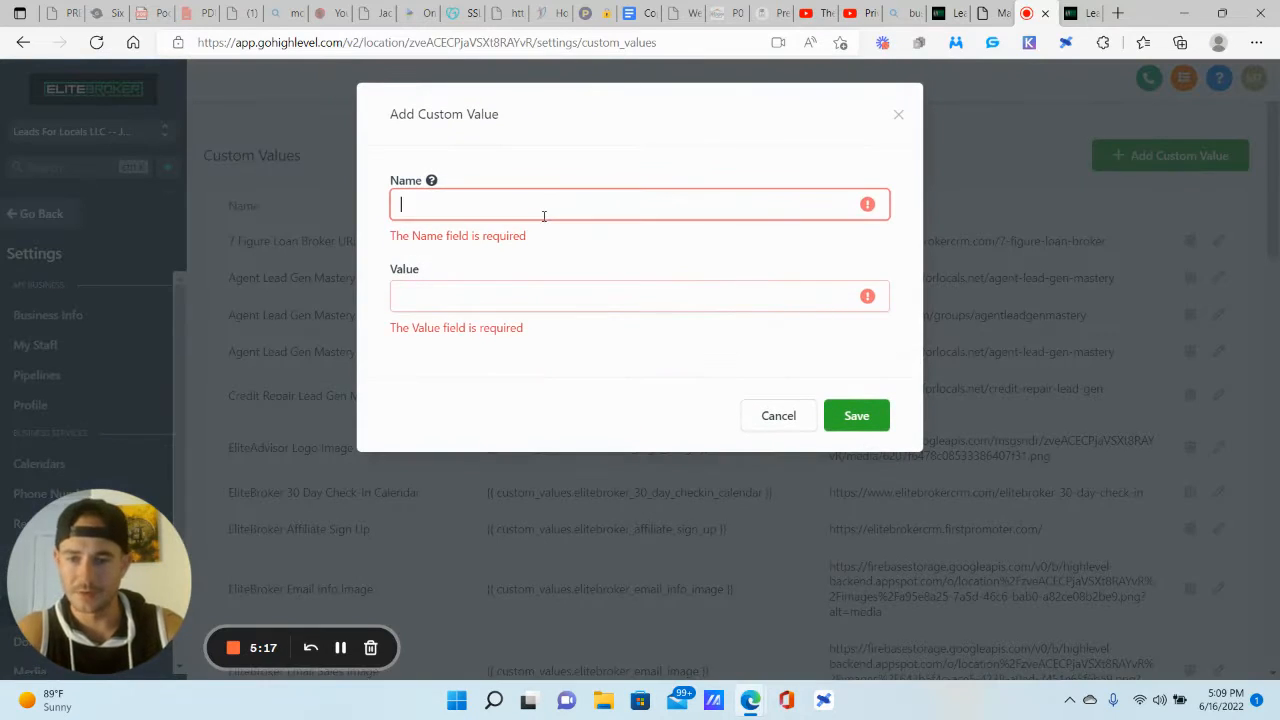
text(Test site -)
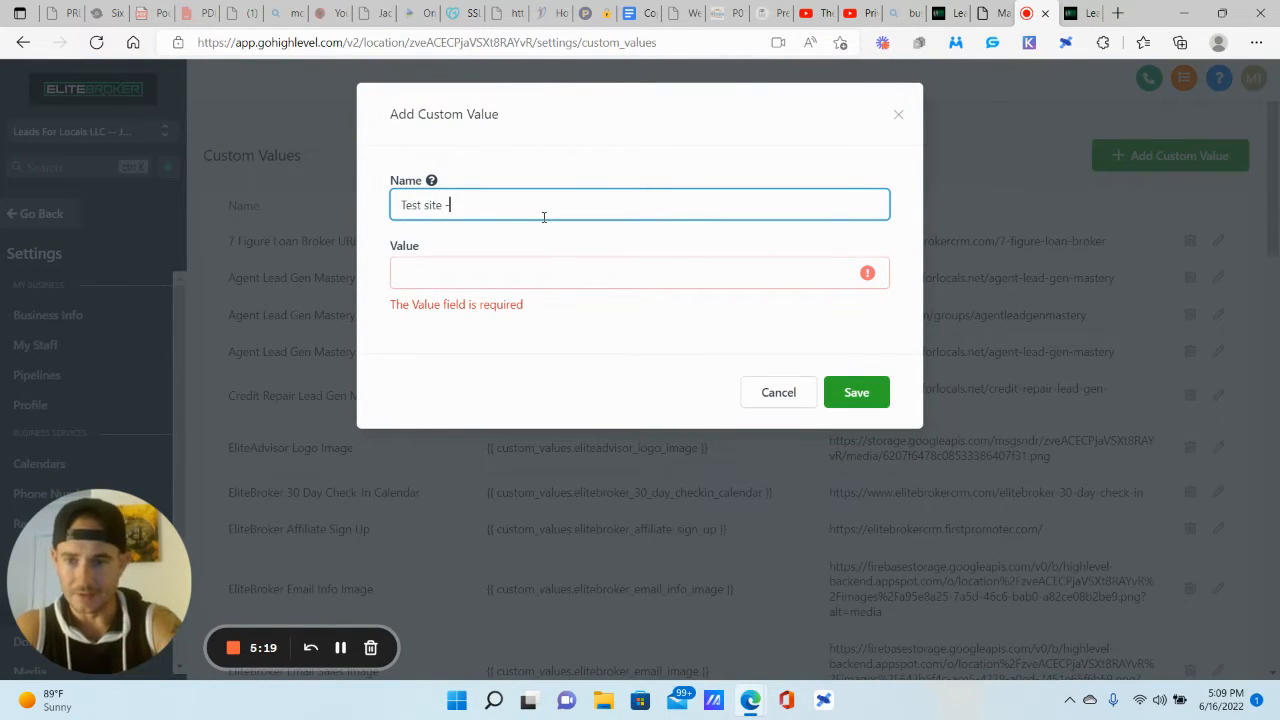
text( professional headshot)
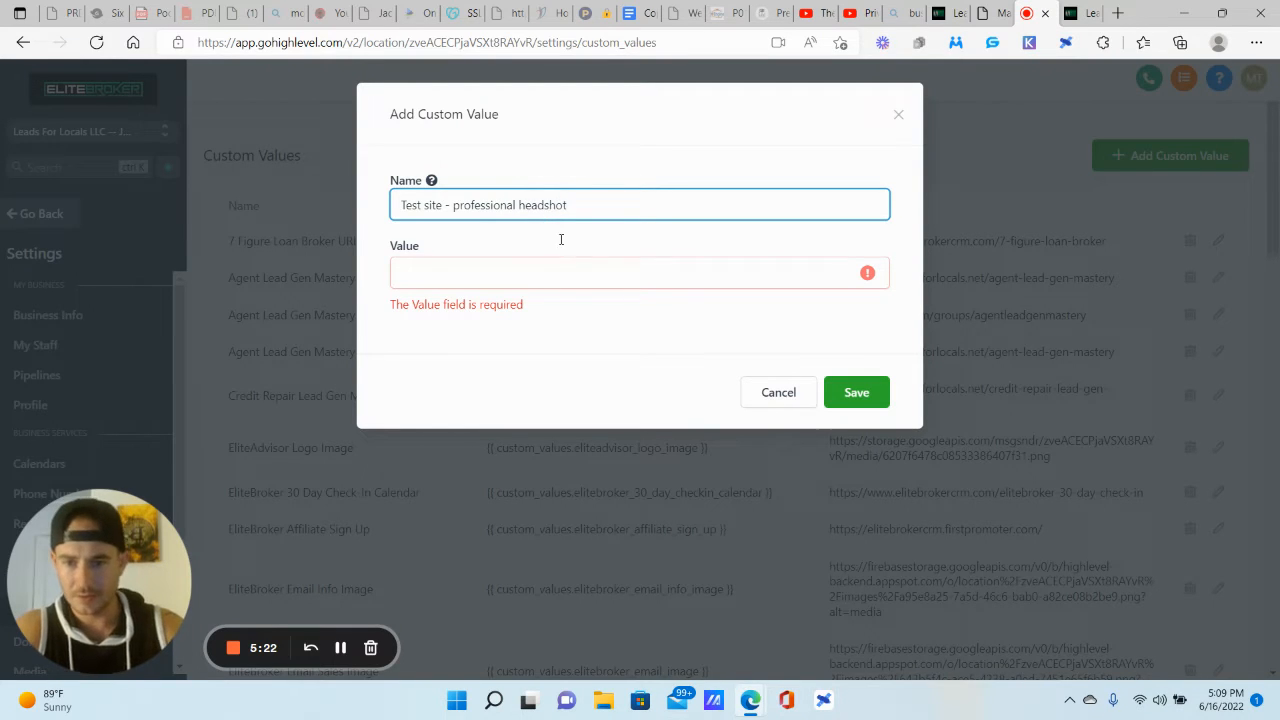
click(586, 271)
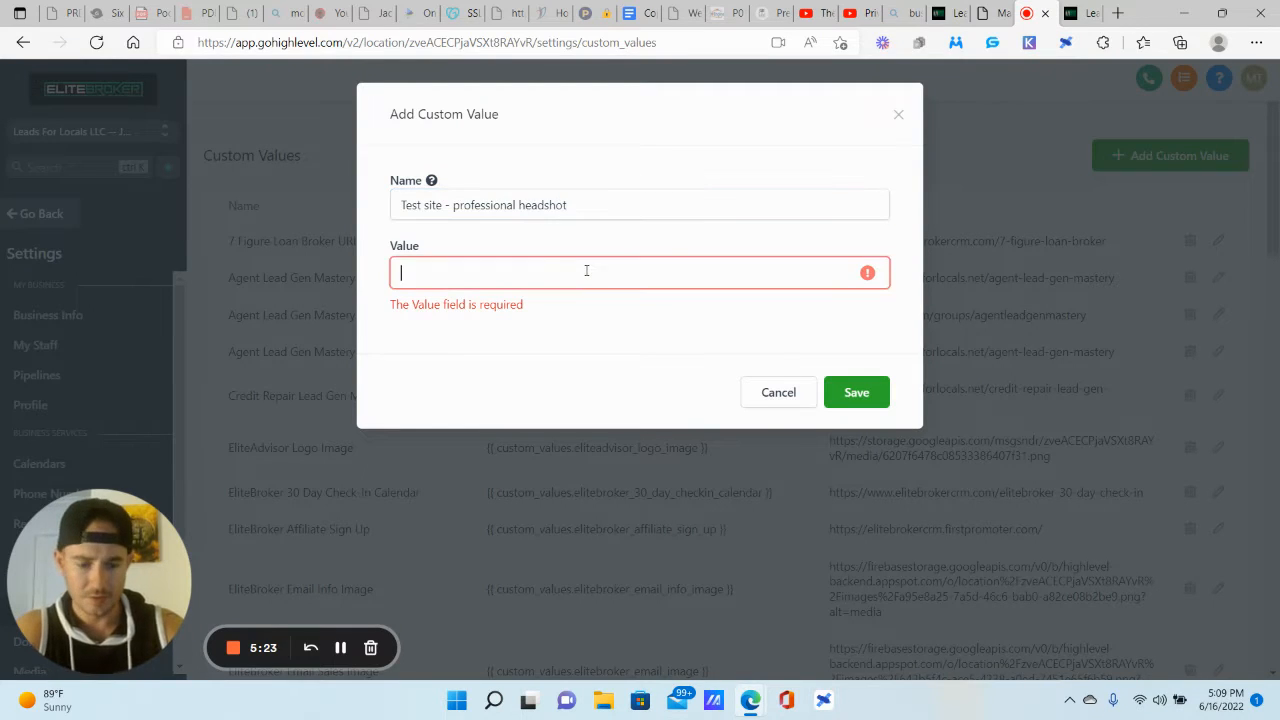
text(1)
key(BackSpace)
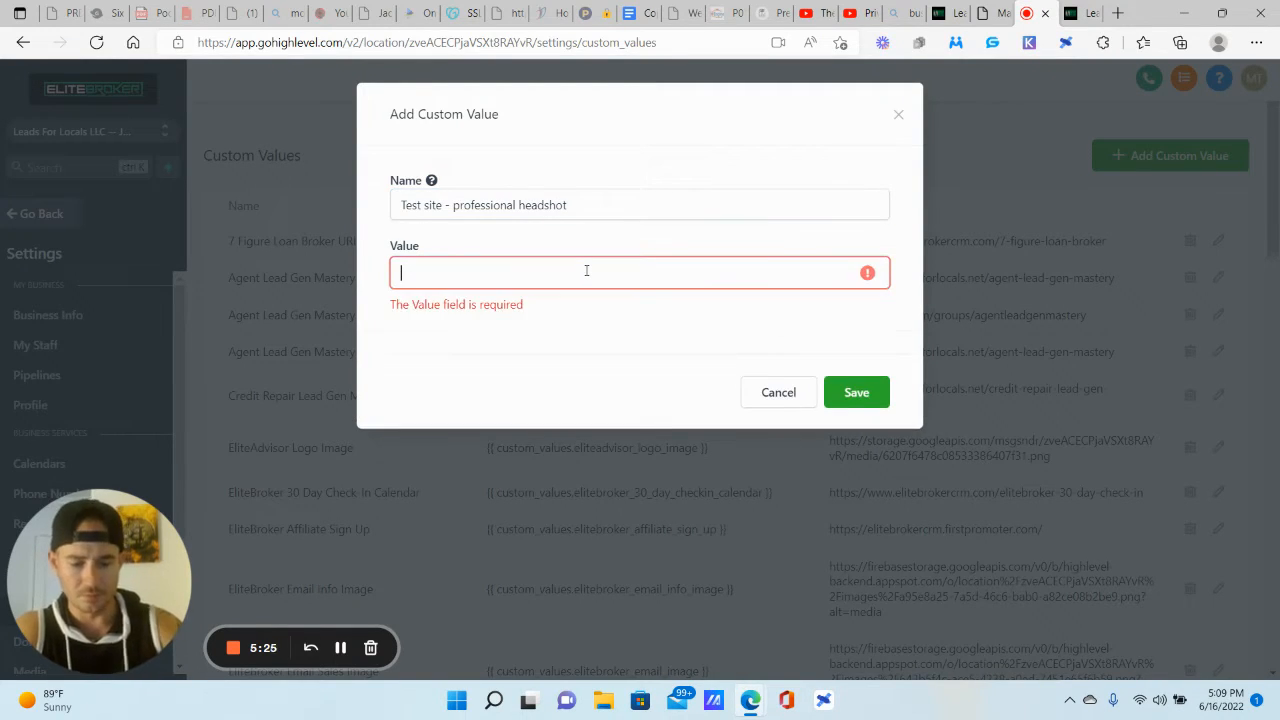
text(123)
click(858, 364)
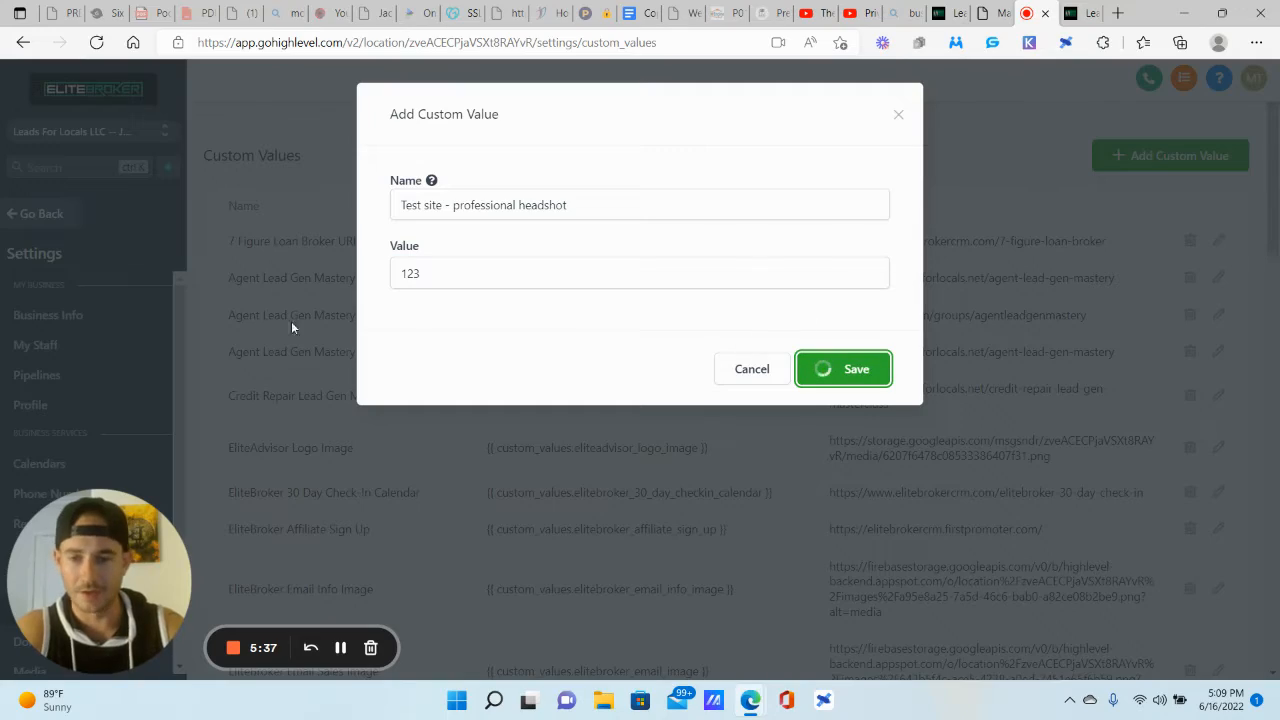
Step: Scroll the list to confirm both new values, then start another custom value
click(738, 368)
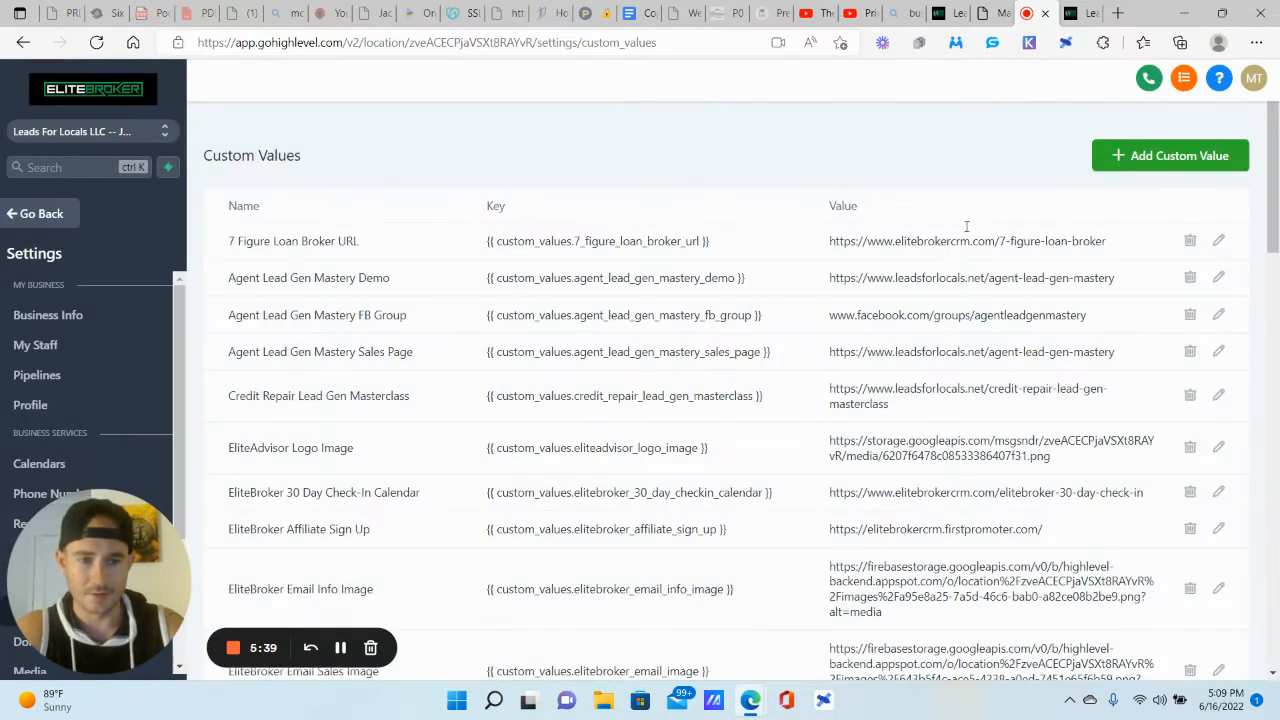
scroll(572, 367, down, 5)
scroll(572, 367, down, 5)
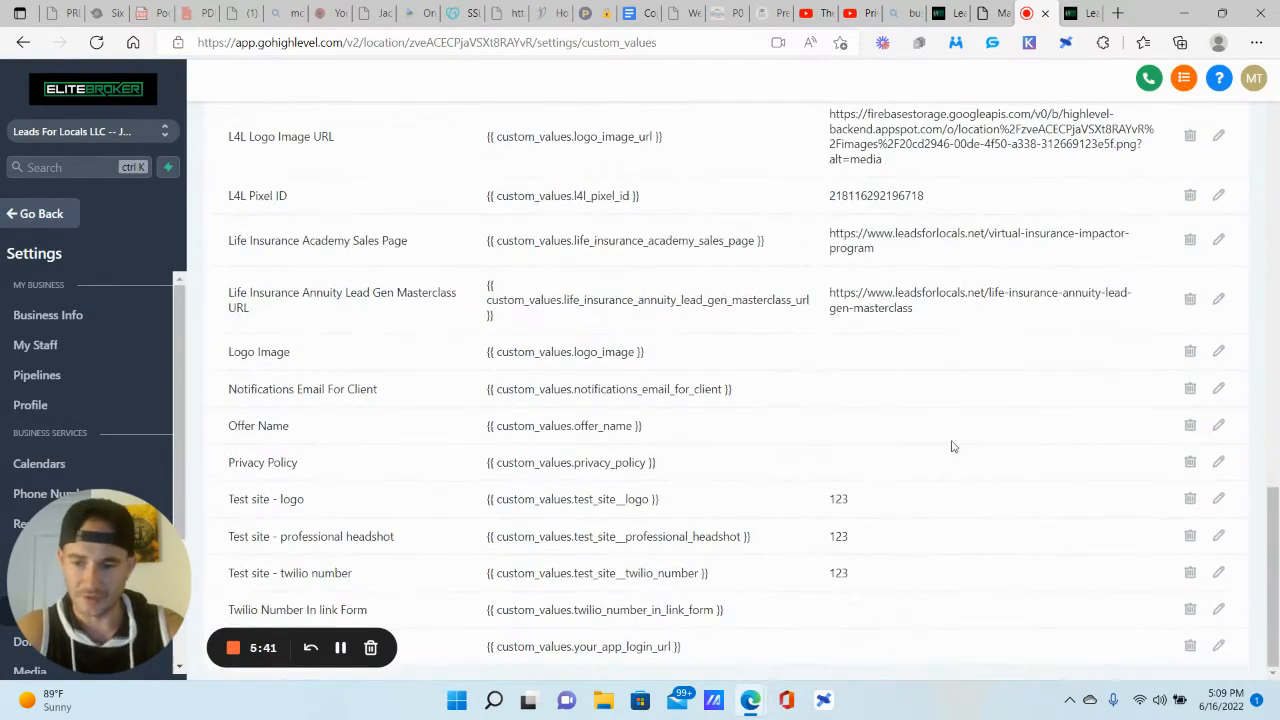
scroll(952, 446, up, 15)
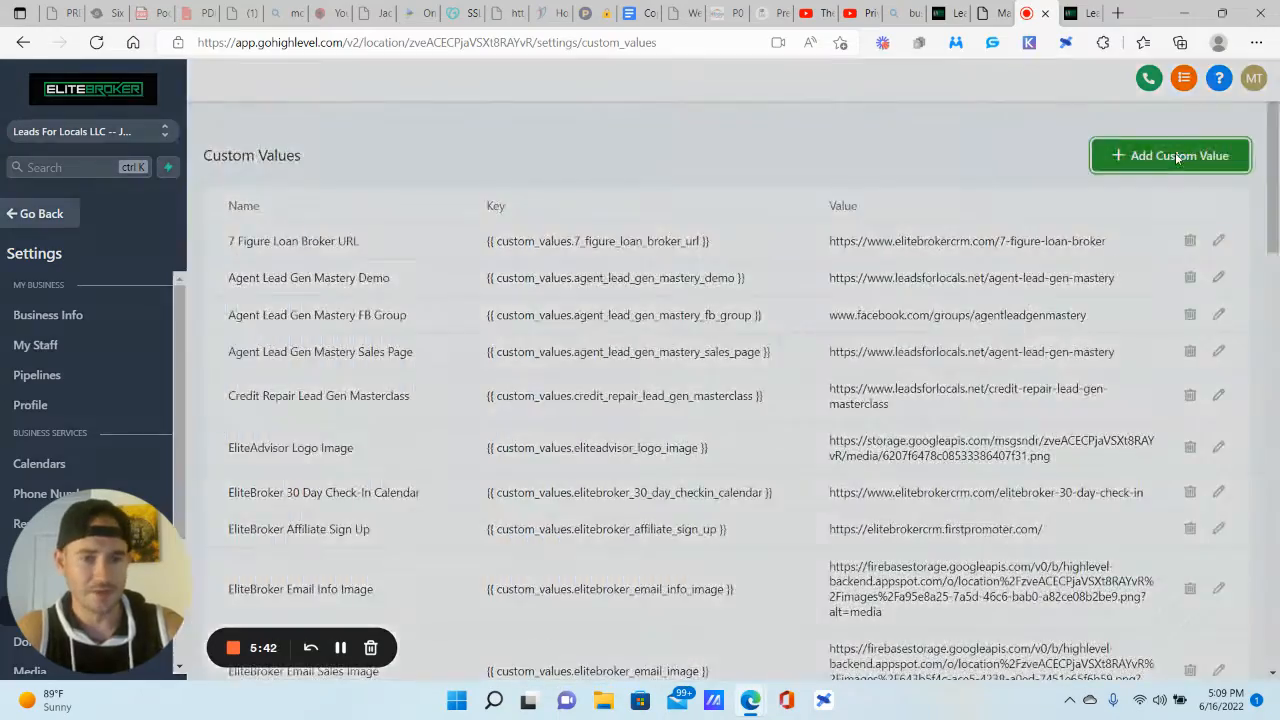
click(1170, 155)
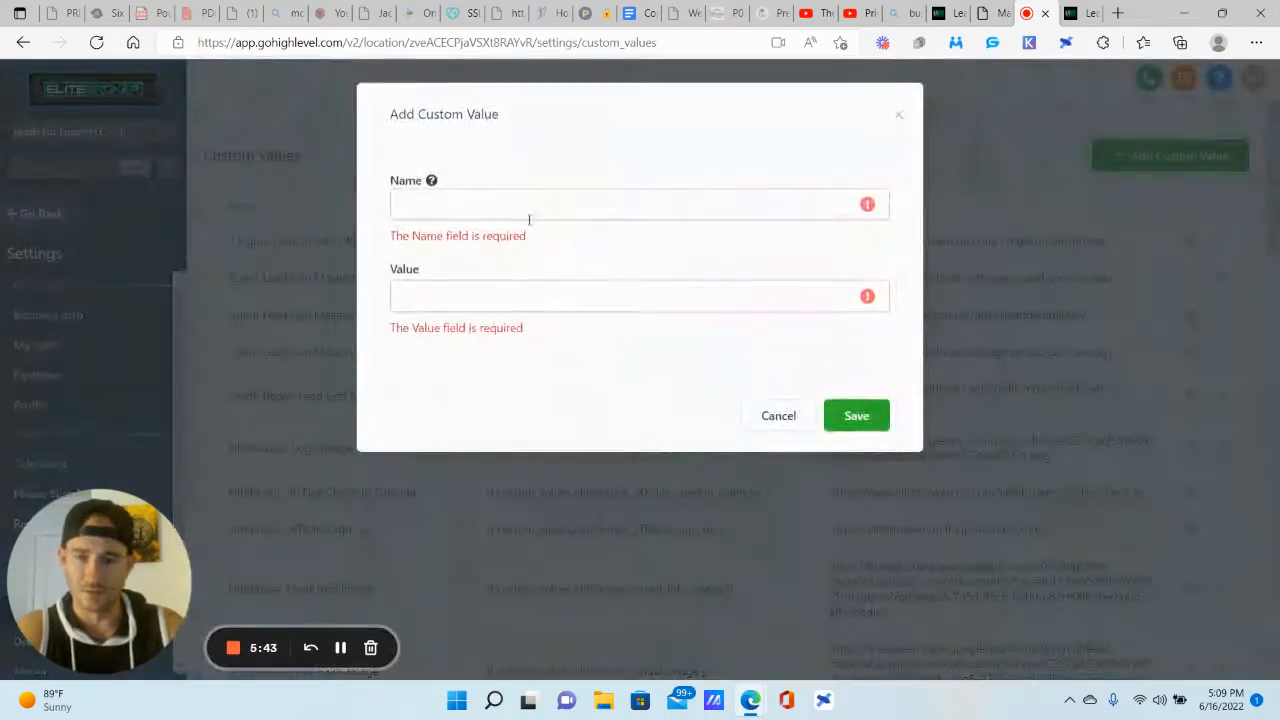
Step: Save the custom value 'Test site - title' with value 123
click(471, 208)
text(Test site -)
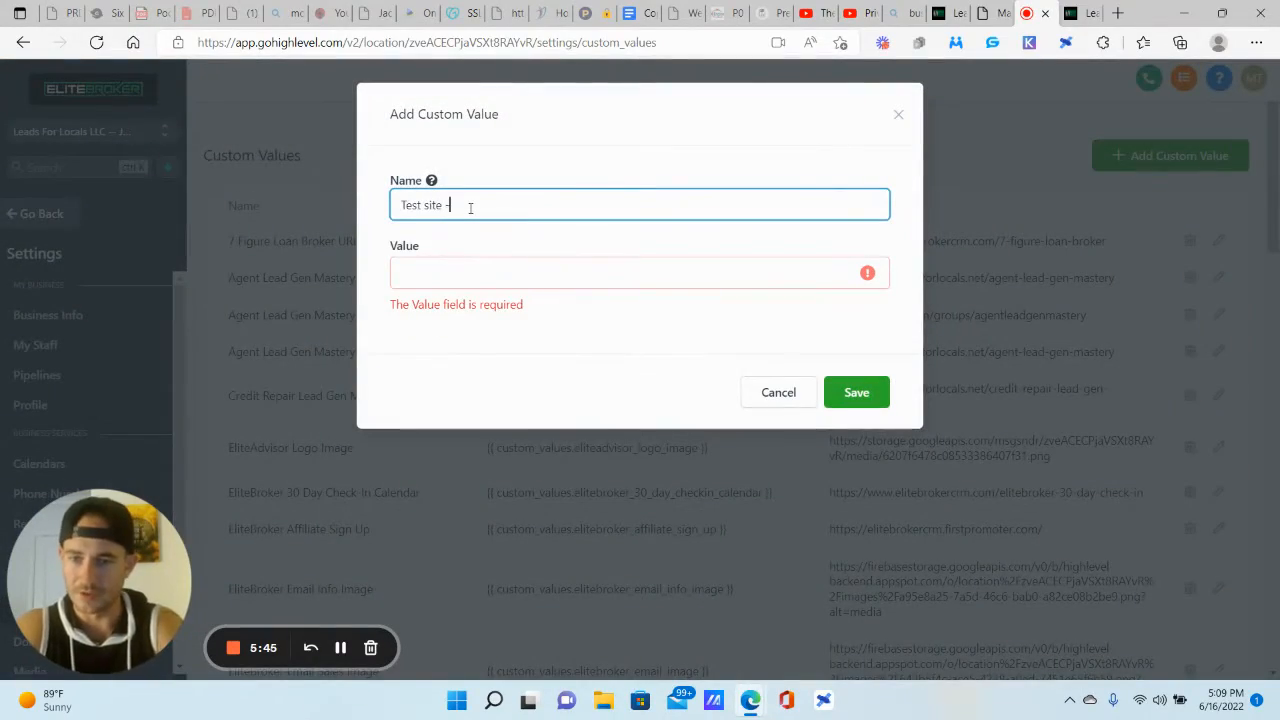
text( title)
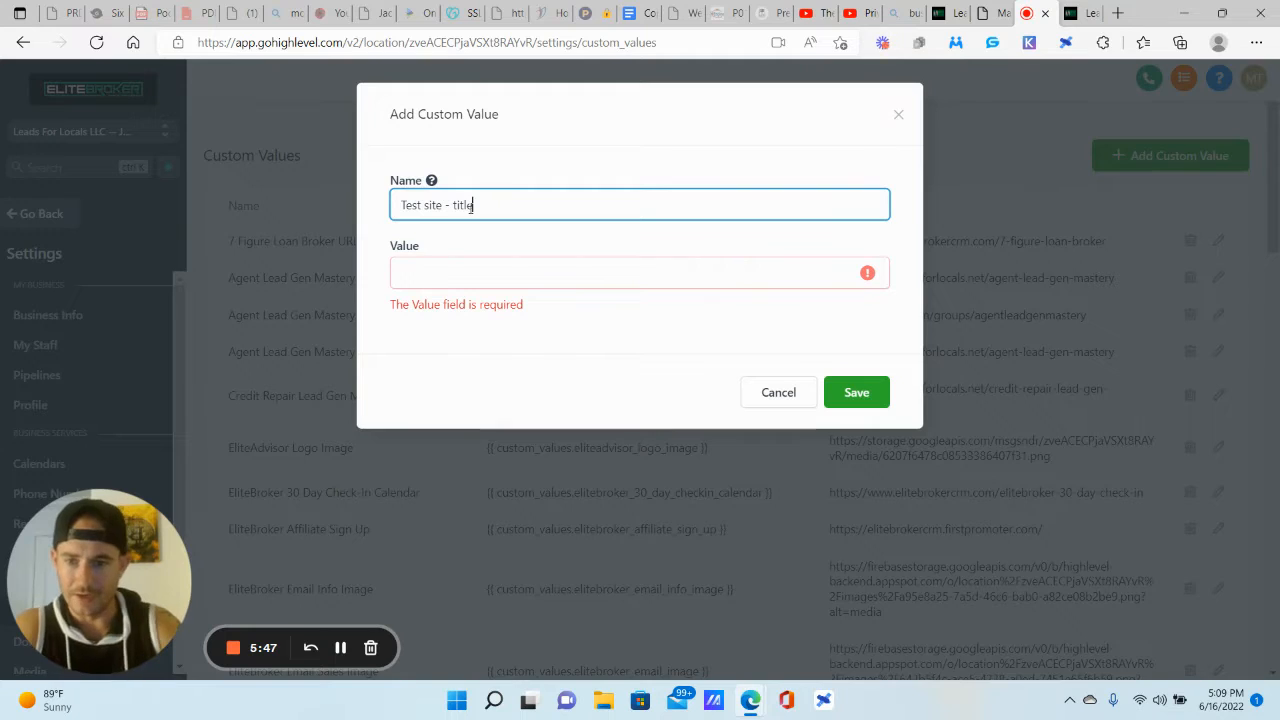
click(488, 281)
text(123)
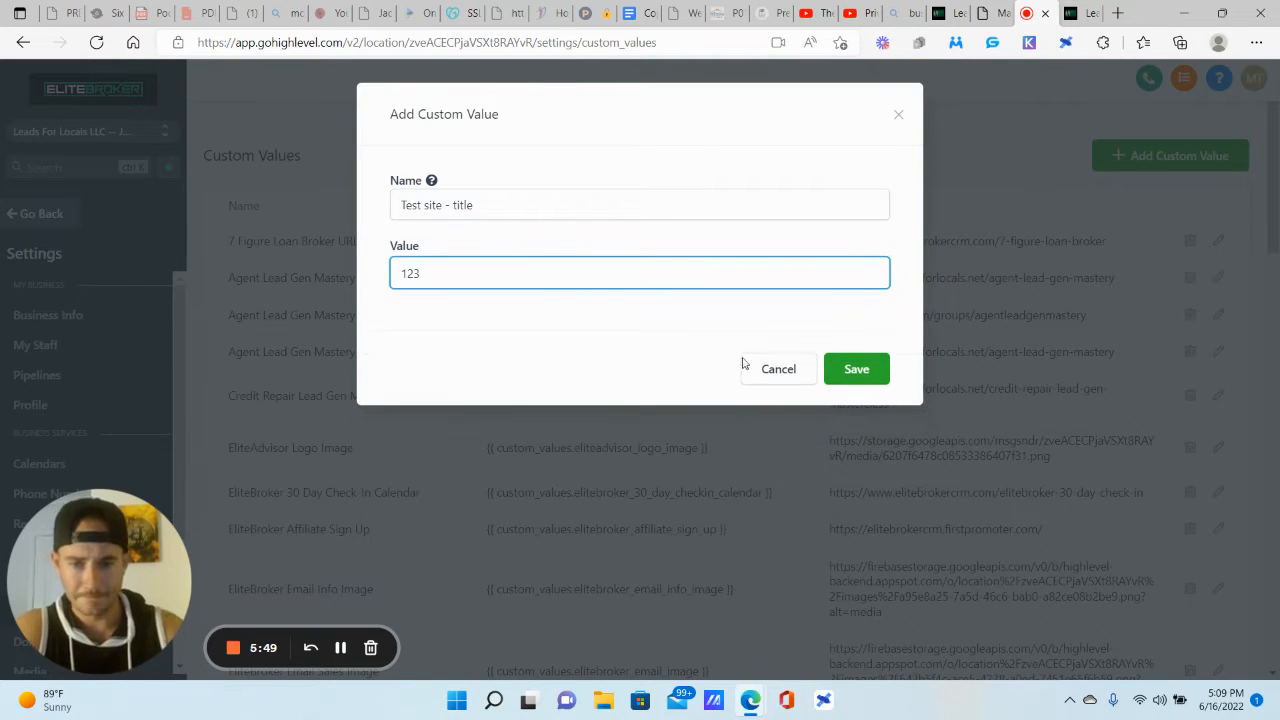
click(854, 370)
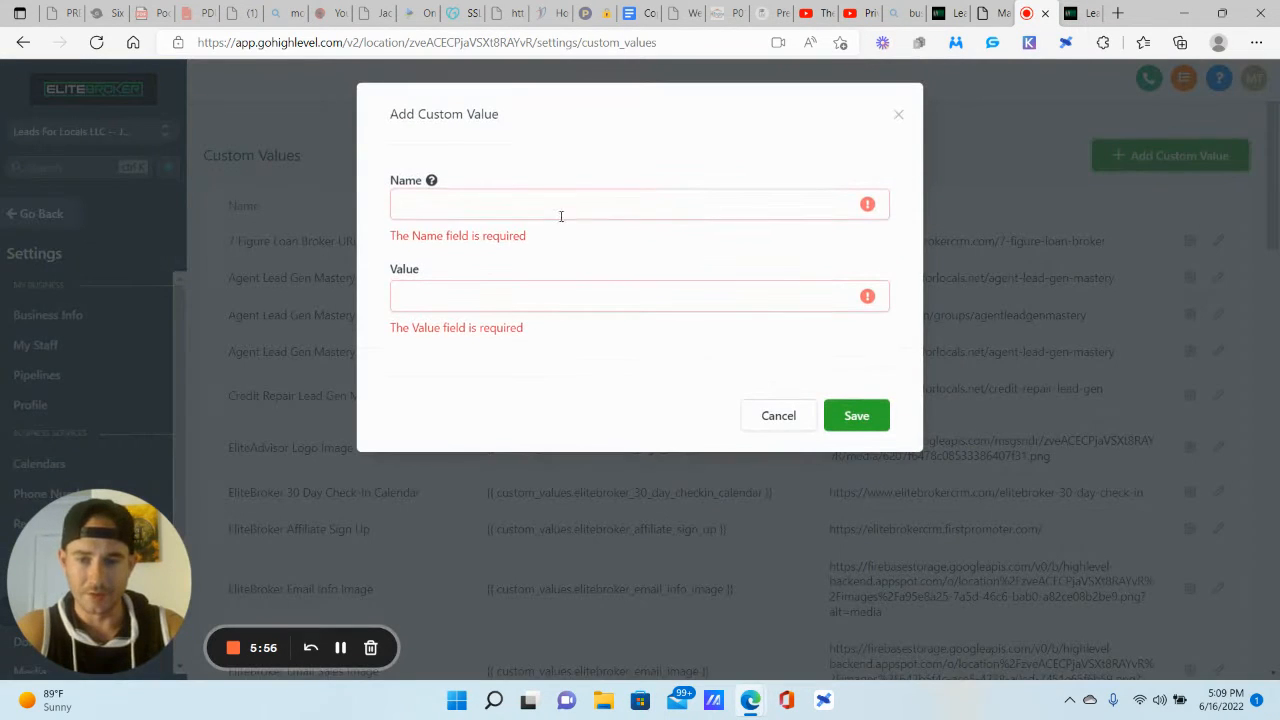
Step: Save the custom value 'Test site - client name' with value 123
click(560, 206)
text(te)
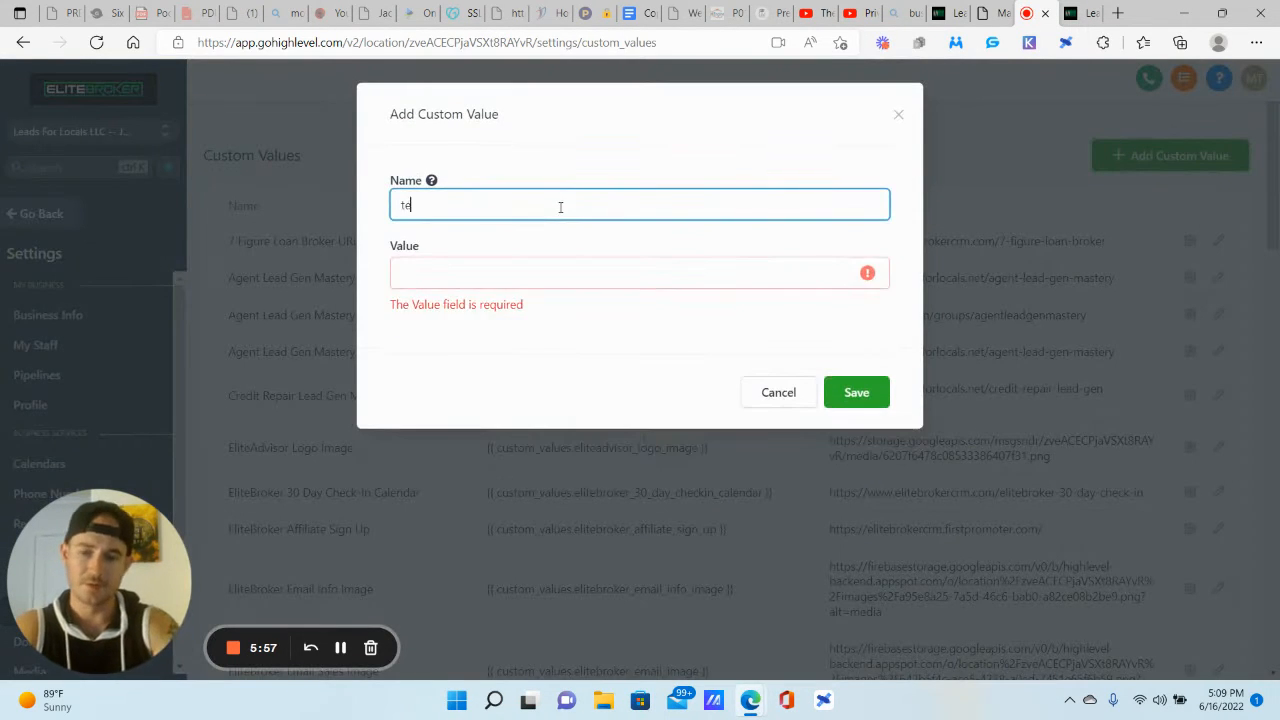
text(st)
key(BackSpace)
key(BackSpace)
key(BackSpace)
key(BackSpace)
text(Test site)
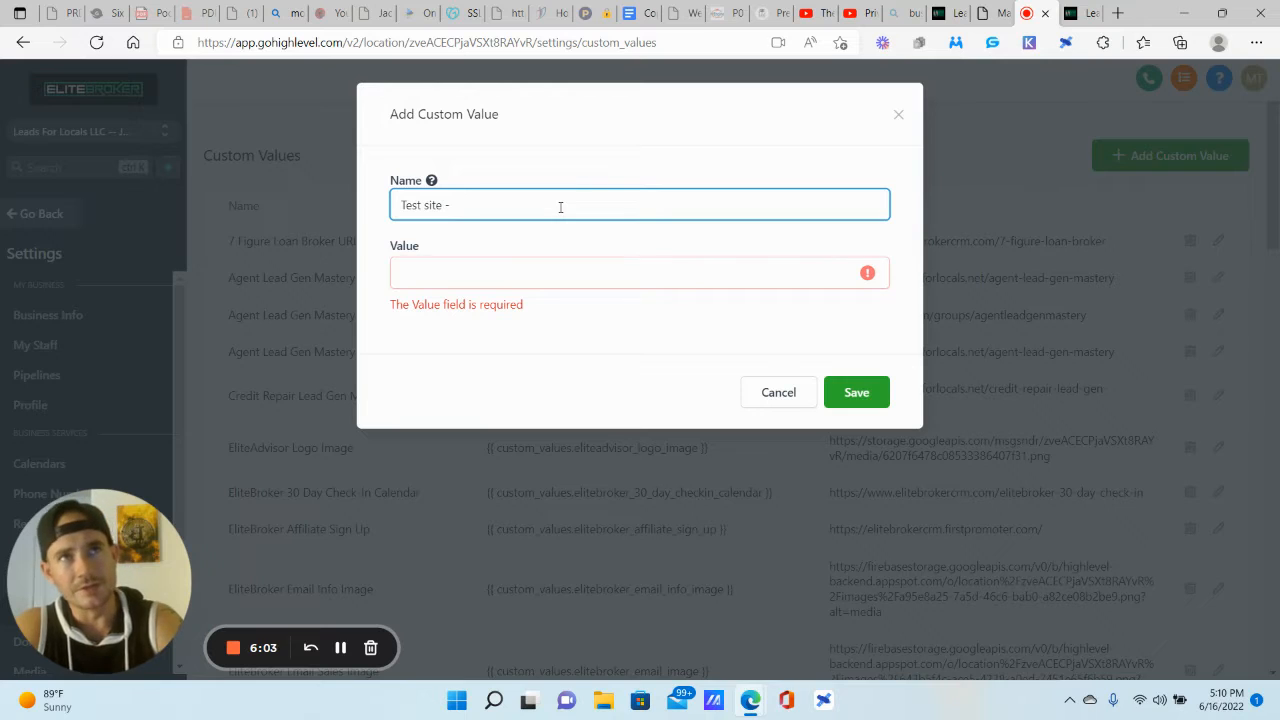
text( - client name)
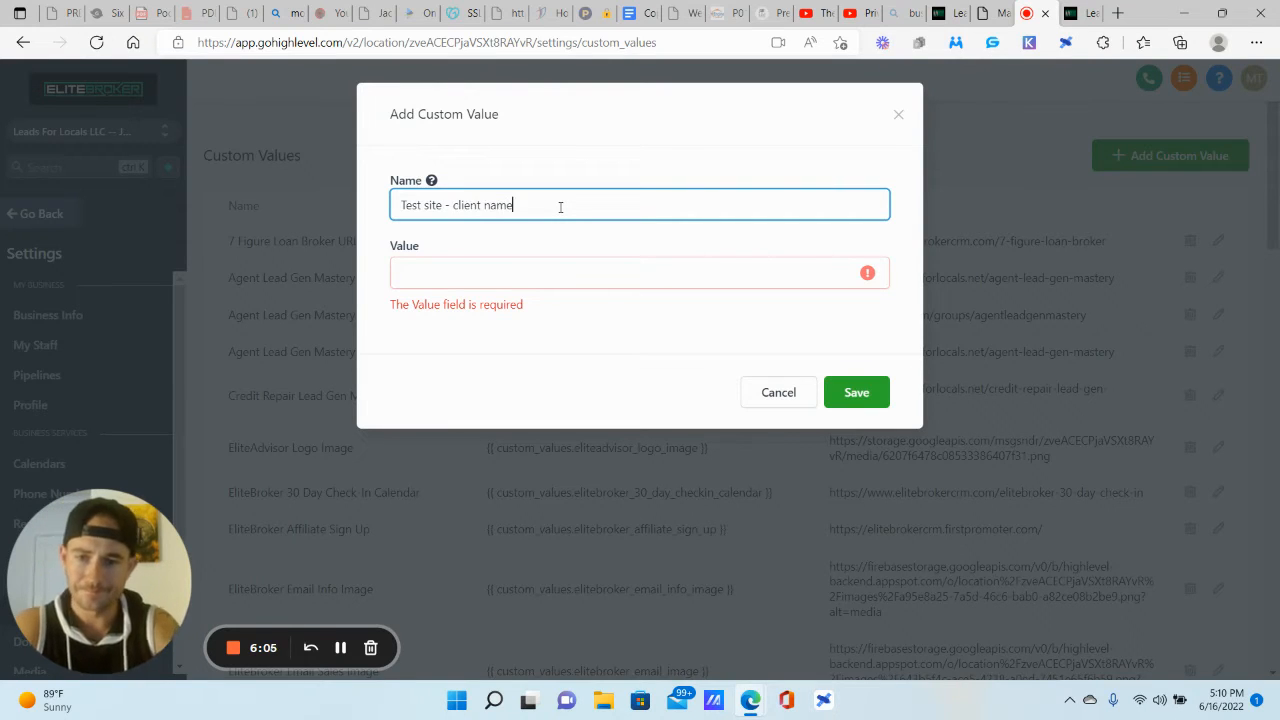
click(570, 270)
text(123)
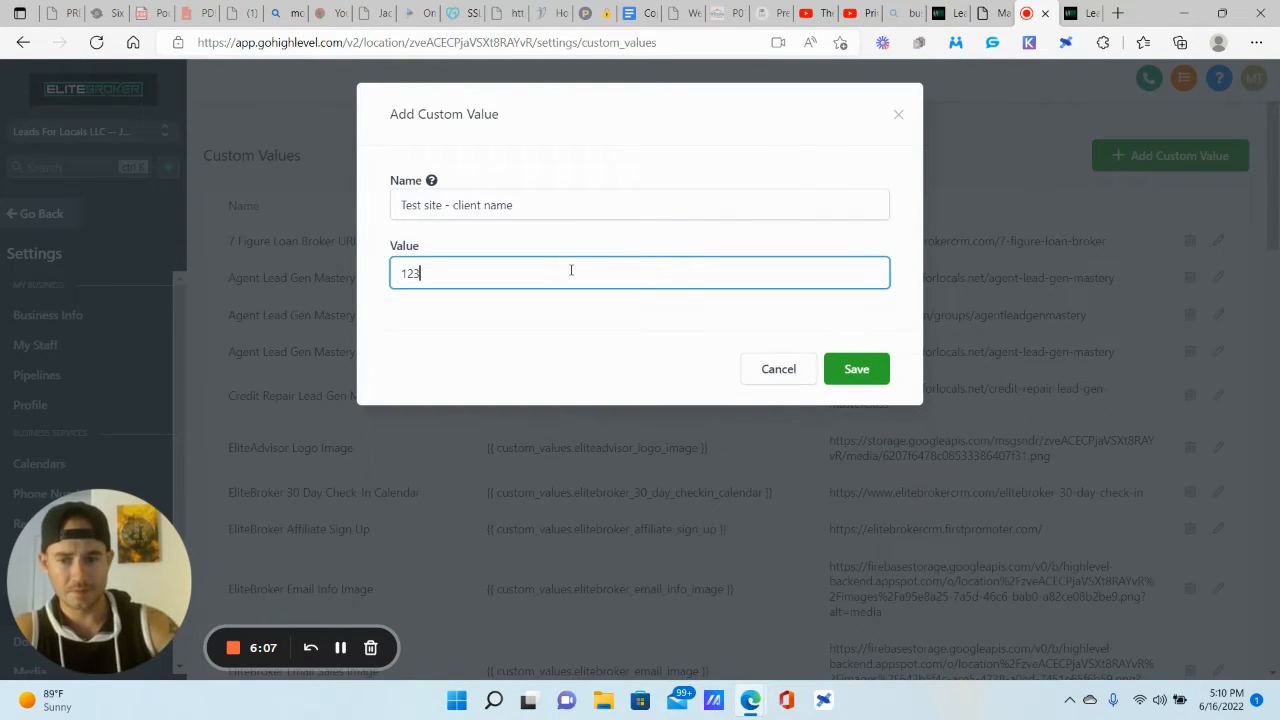
click(874, 373)
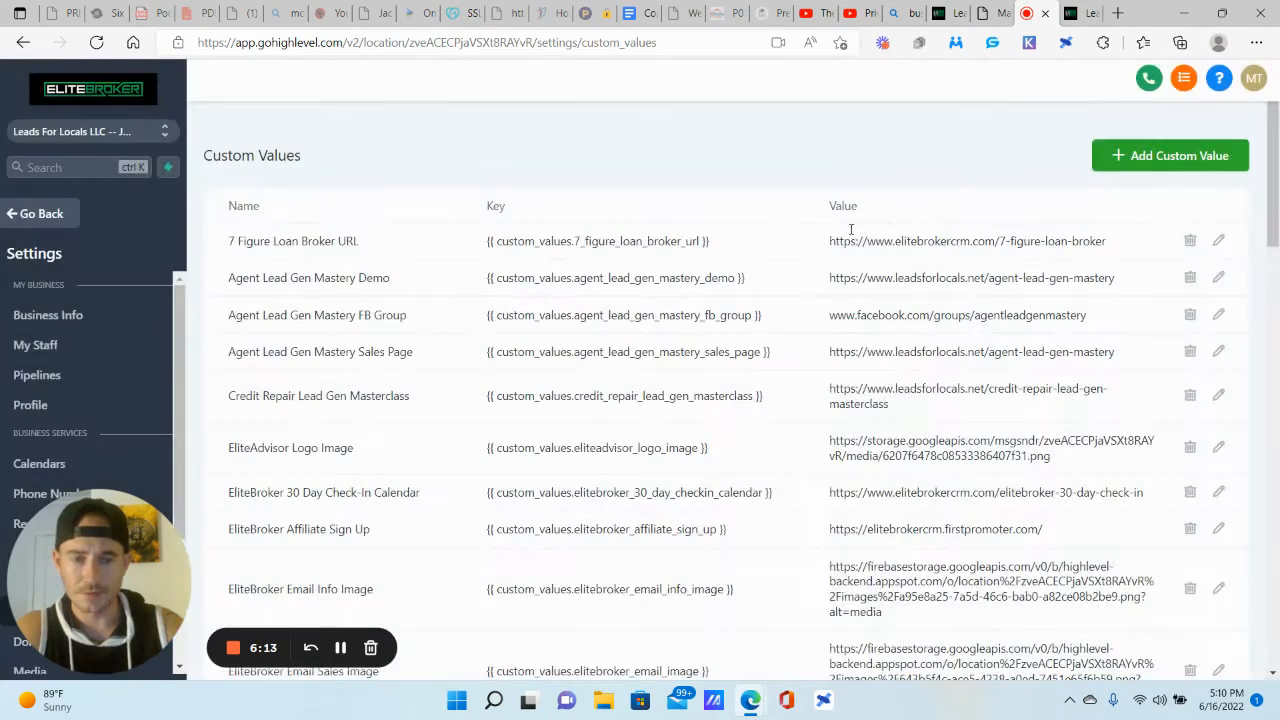
Step: From the dashboard's Sites funnels list, create a new funnel named 'Test Site 1'
drag(111, 520, 349, 497)
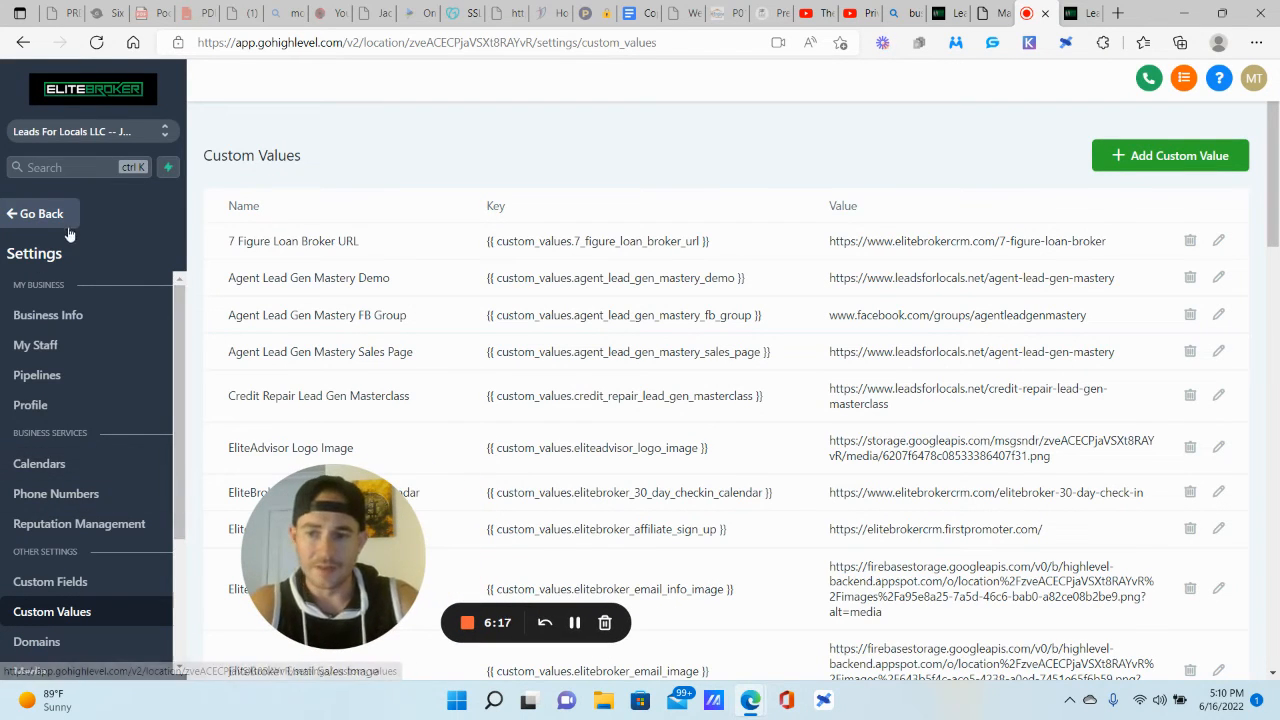
drag(397, 522, 320, 518)
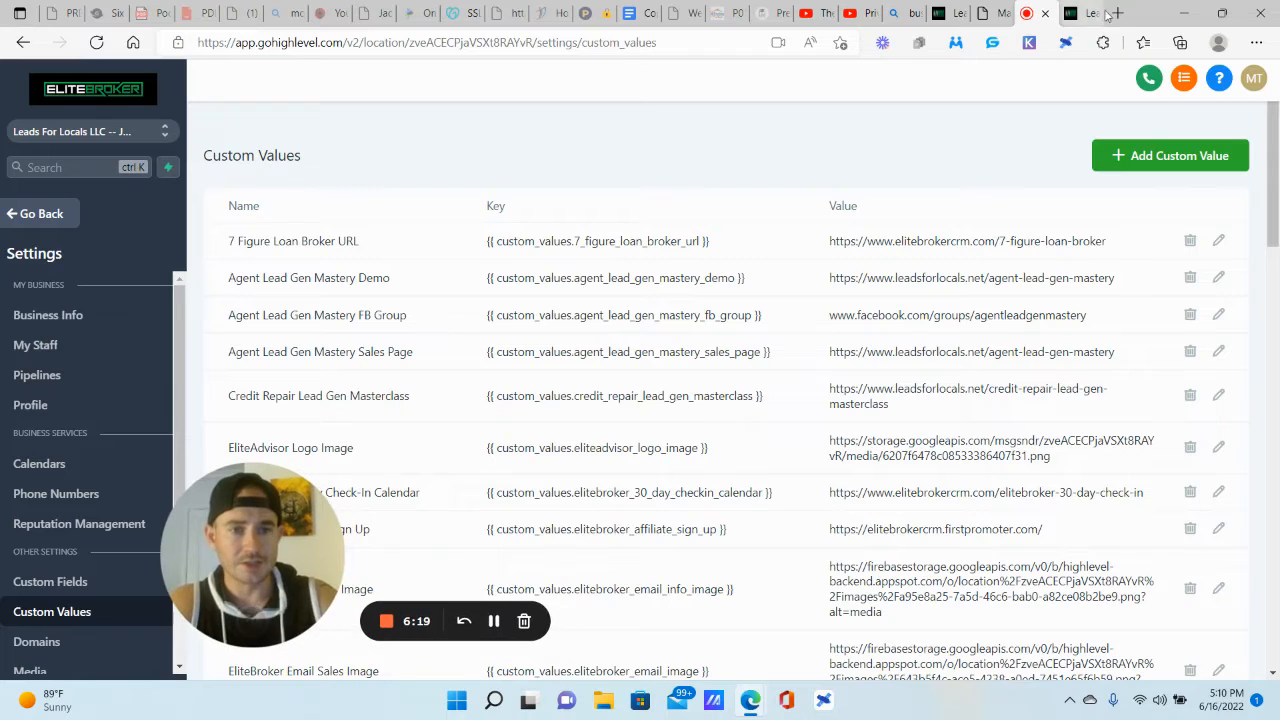
click(1084, 12)
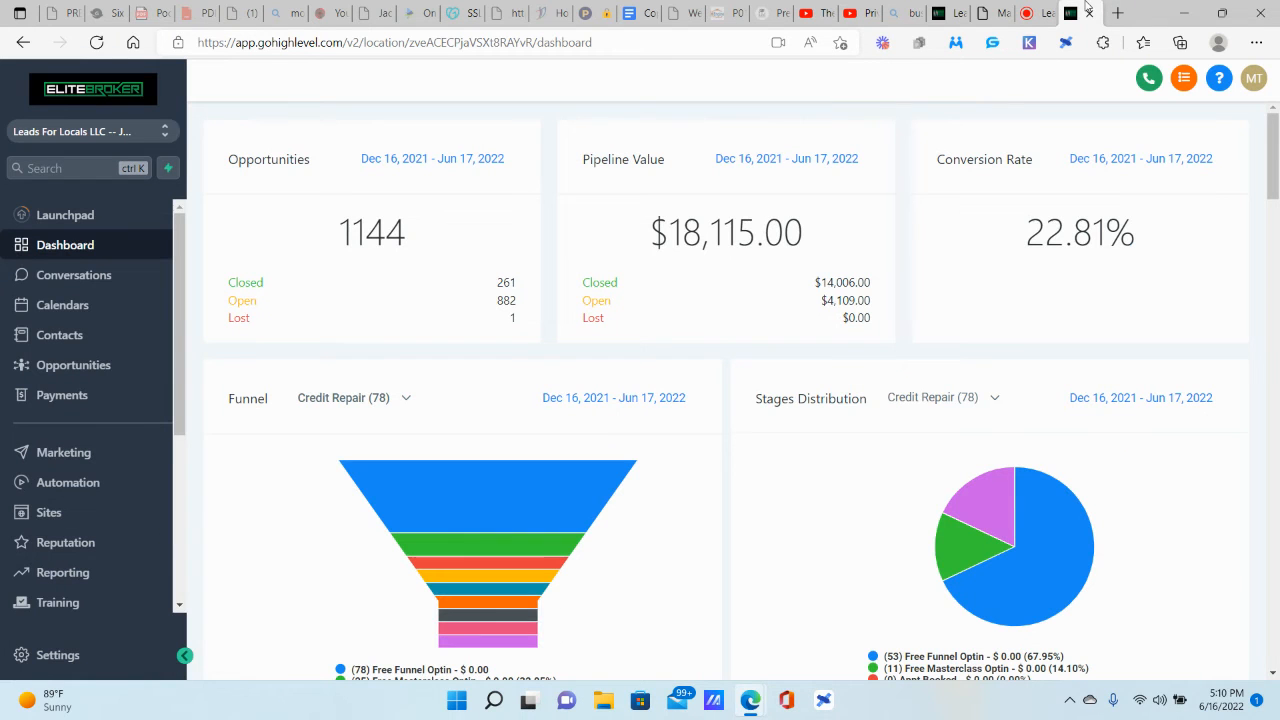
click(60, 513)
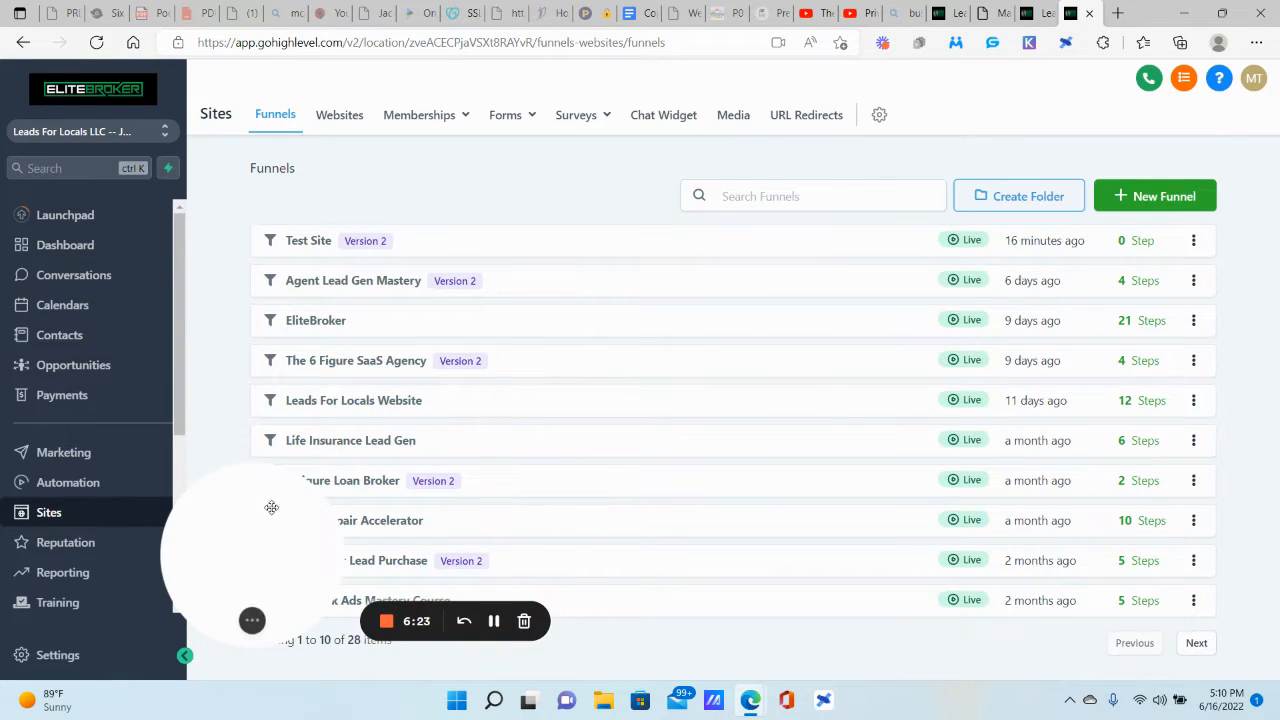
drag(271, 506, 134, 526)
click(1165, 204)
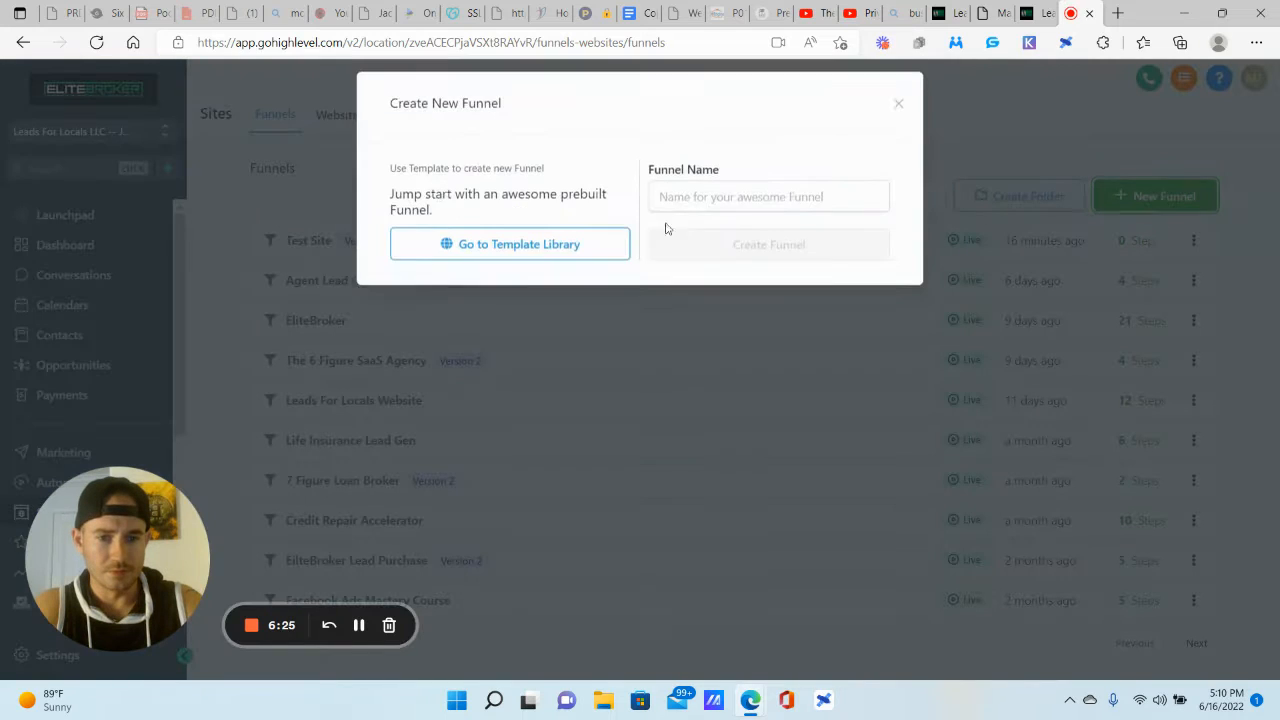
click(727, 205)
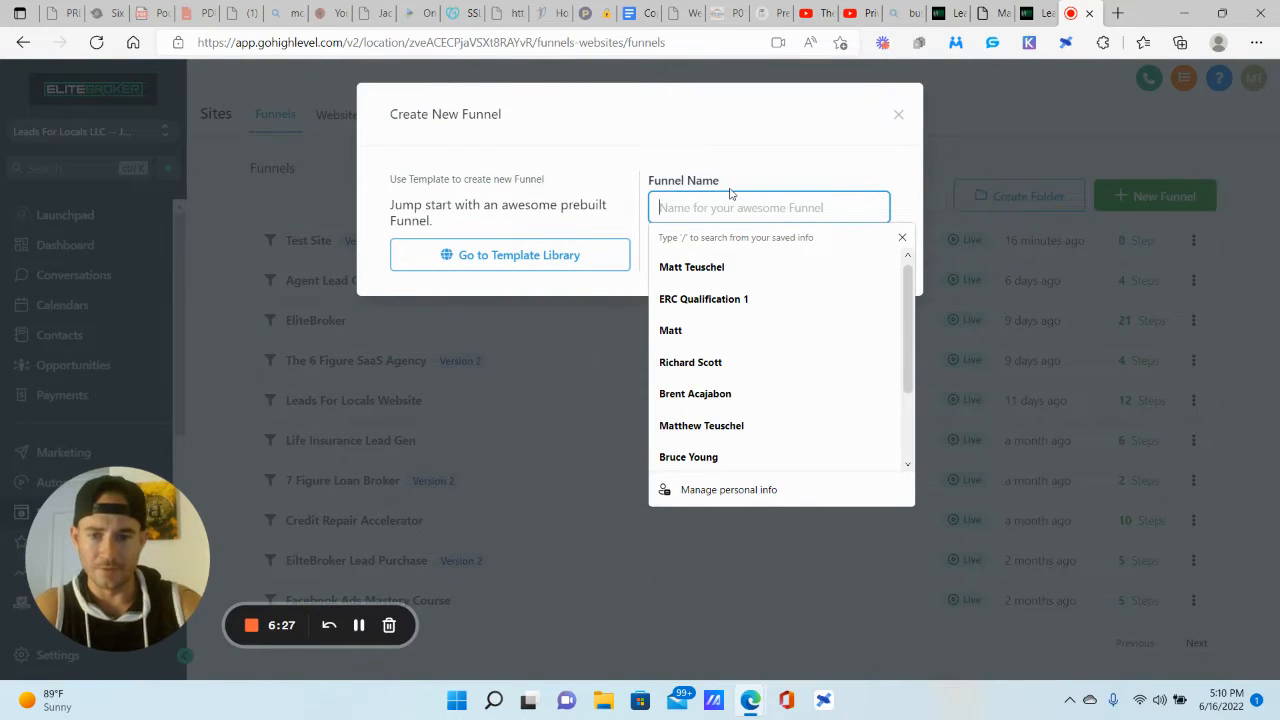
text(Test Site 1)
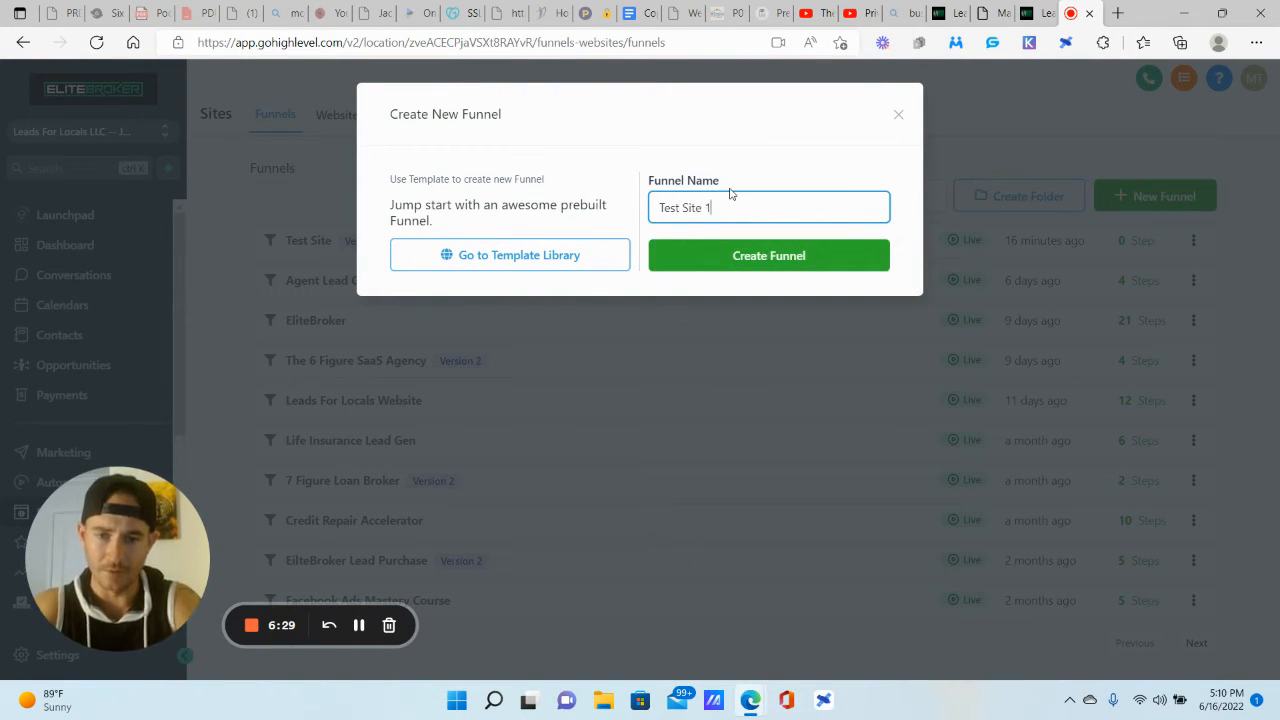
click(746, 262)
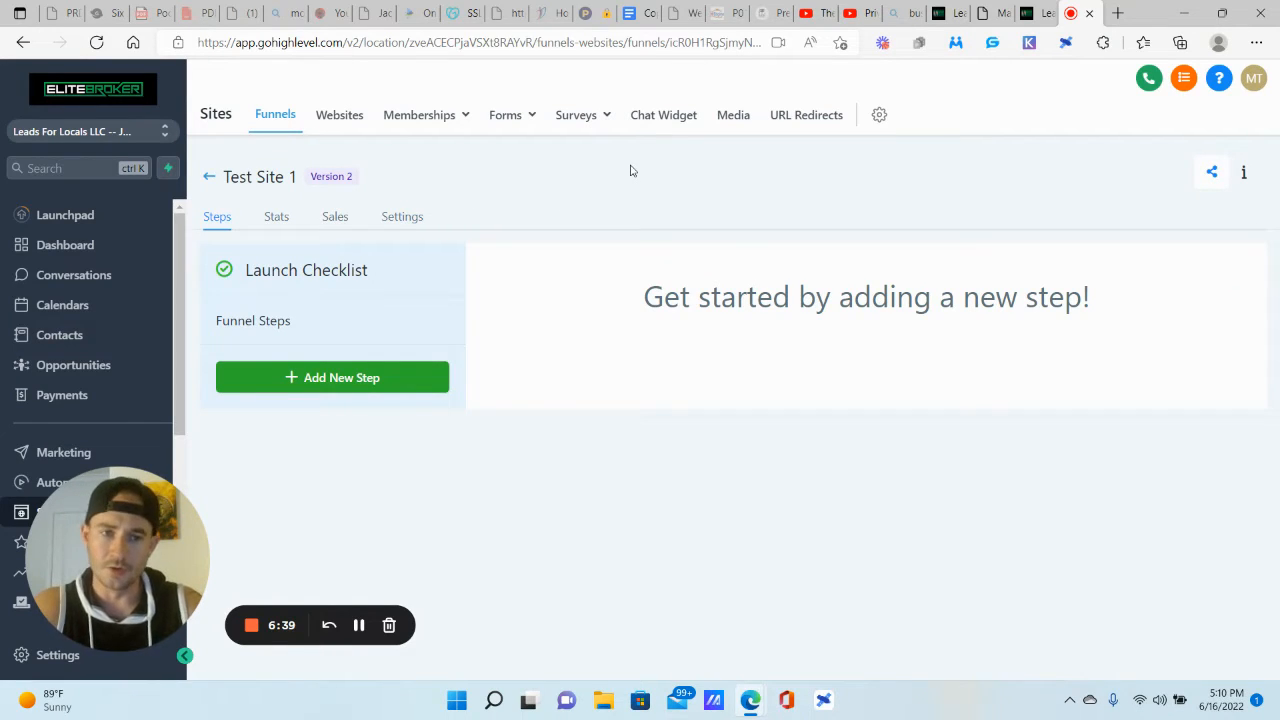
click(414, 217)
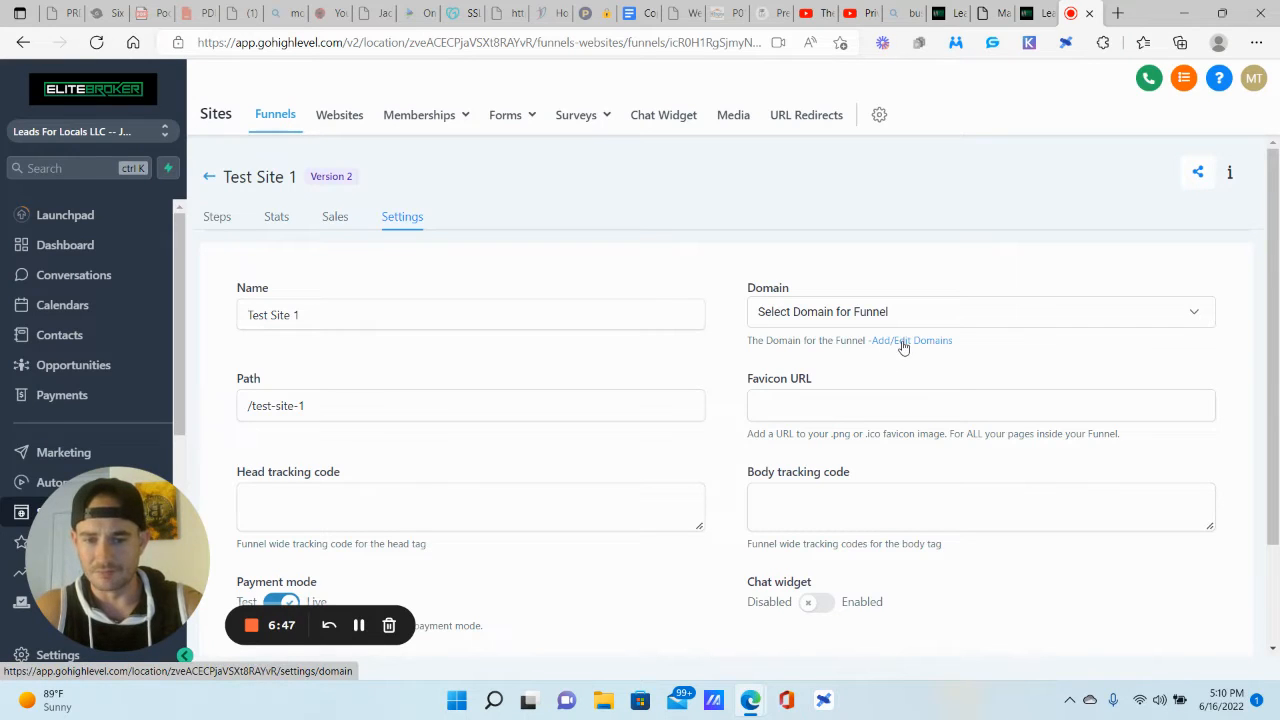
click(895, 341)
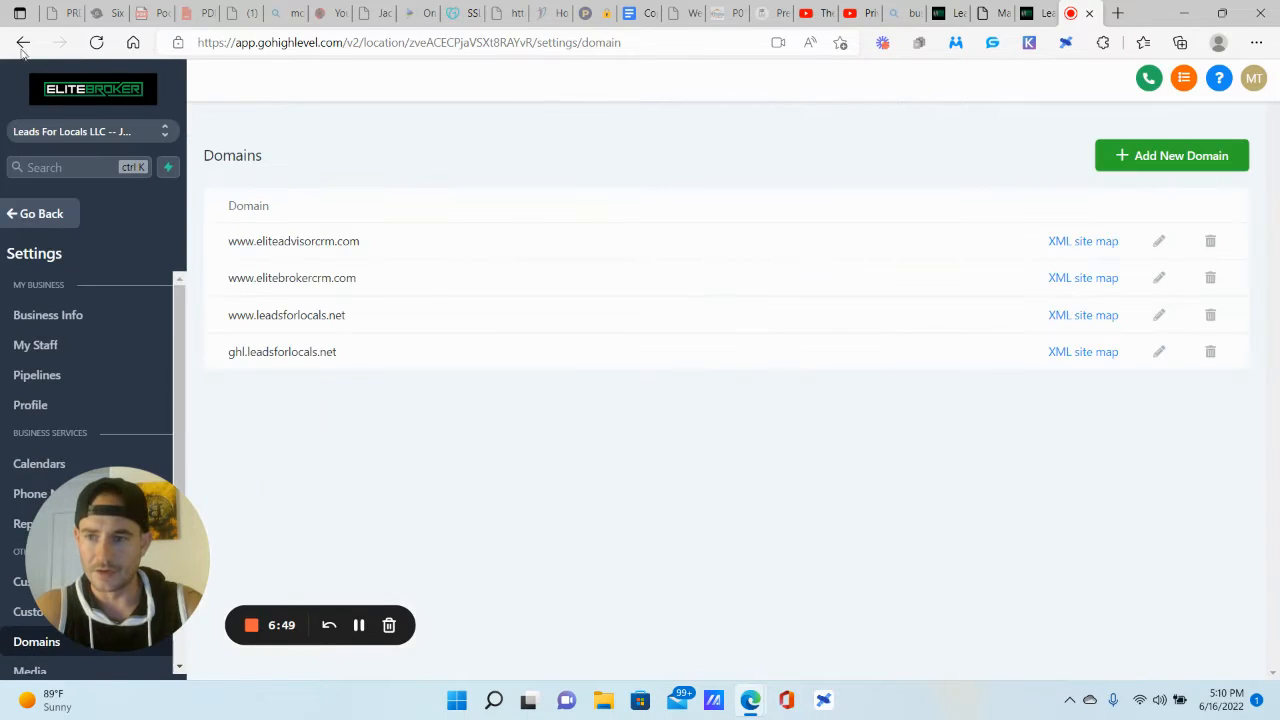
click(23, 42)
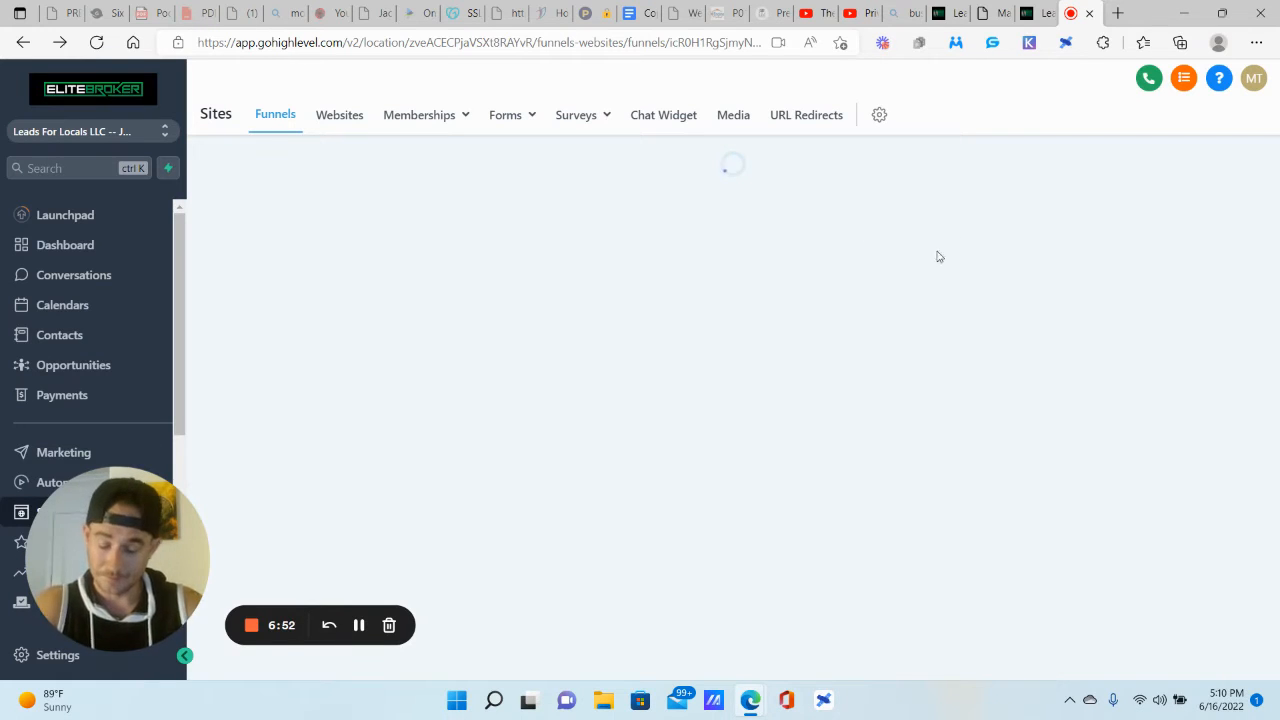
click(401, 218)
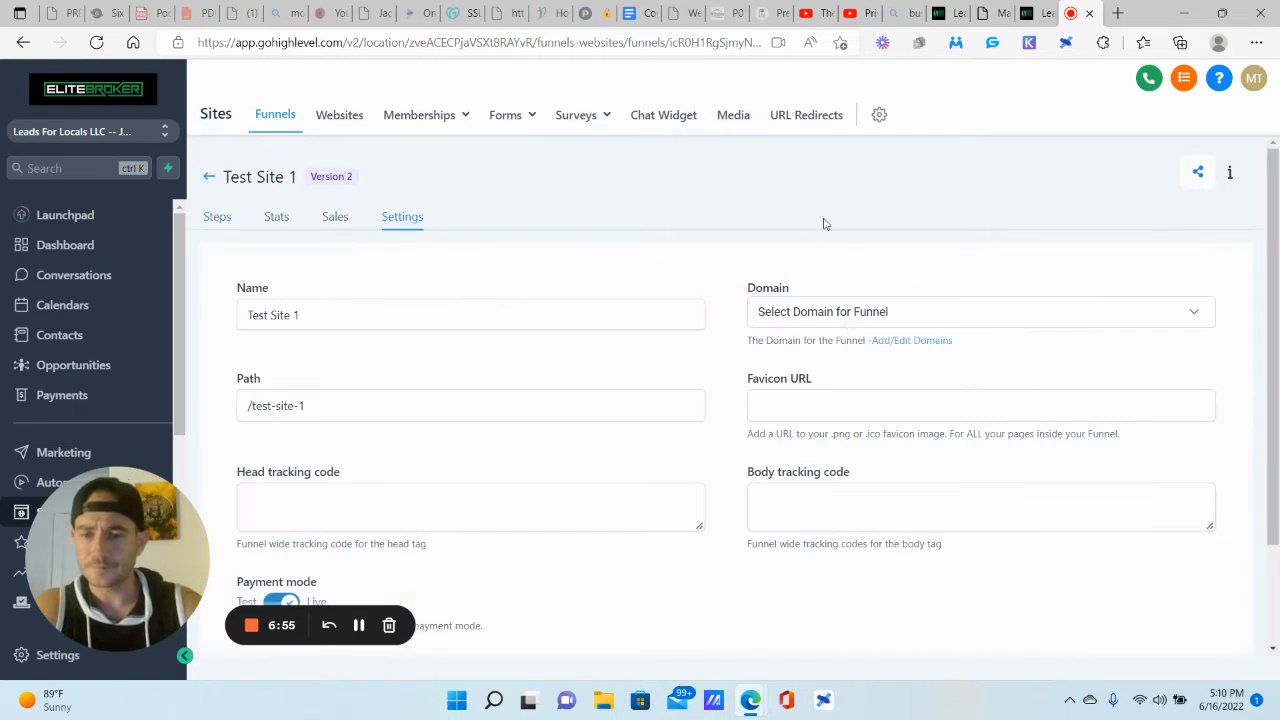
click(846, 320)
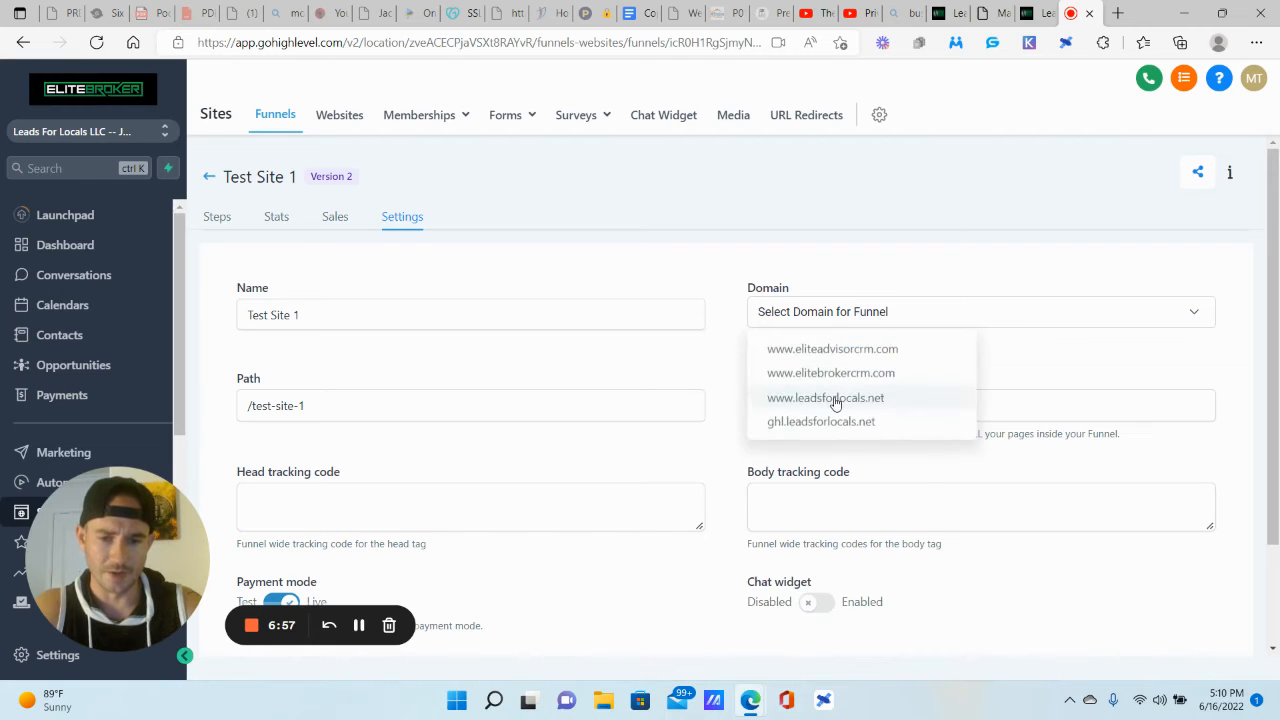
click(836, 397)
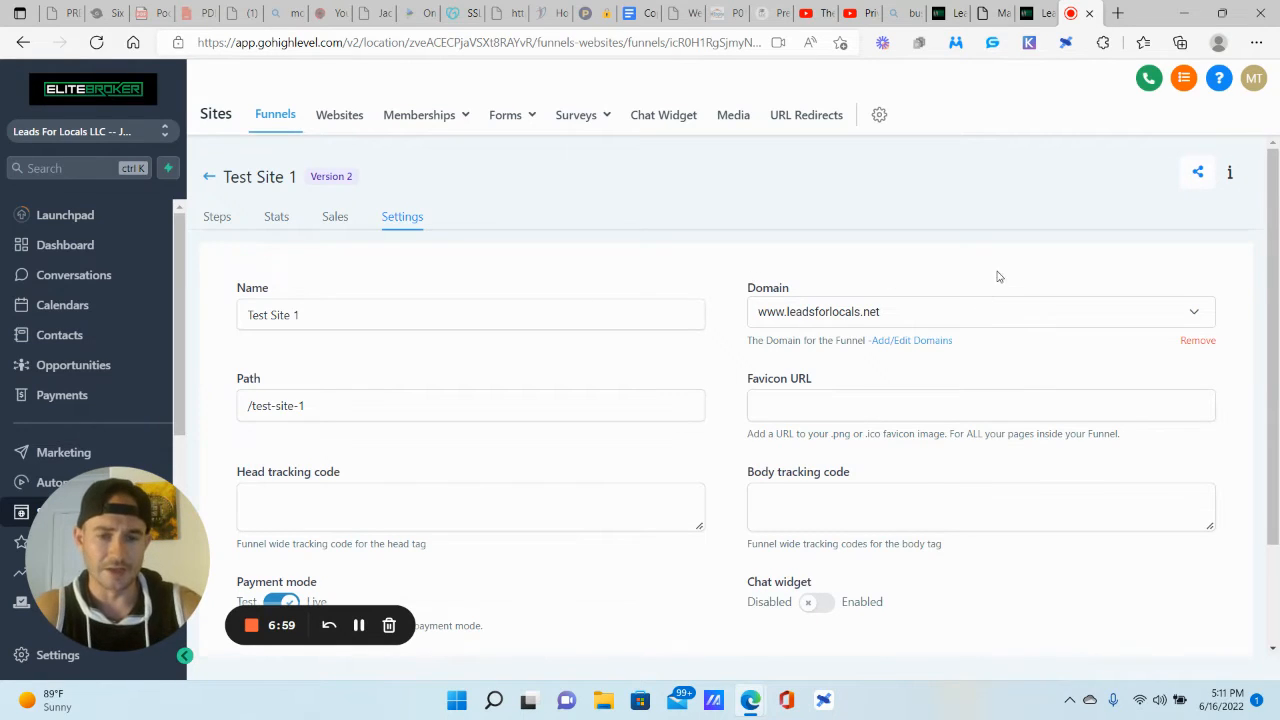
scroll(997, 276, down, 2)
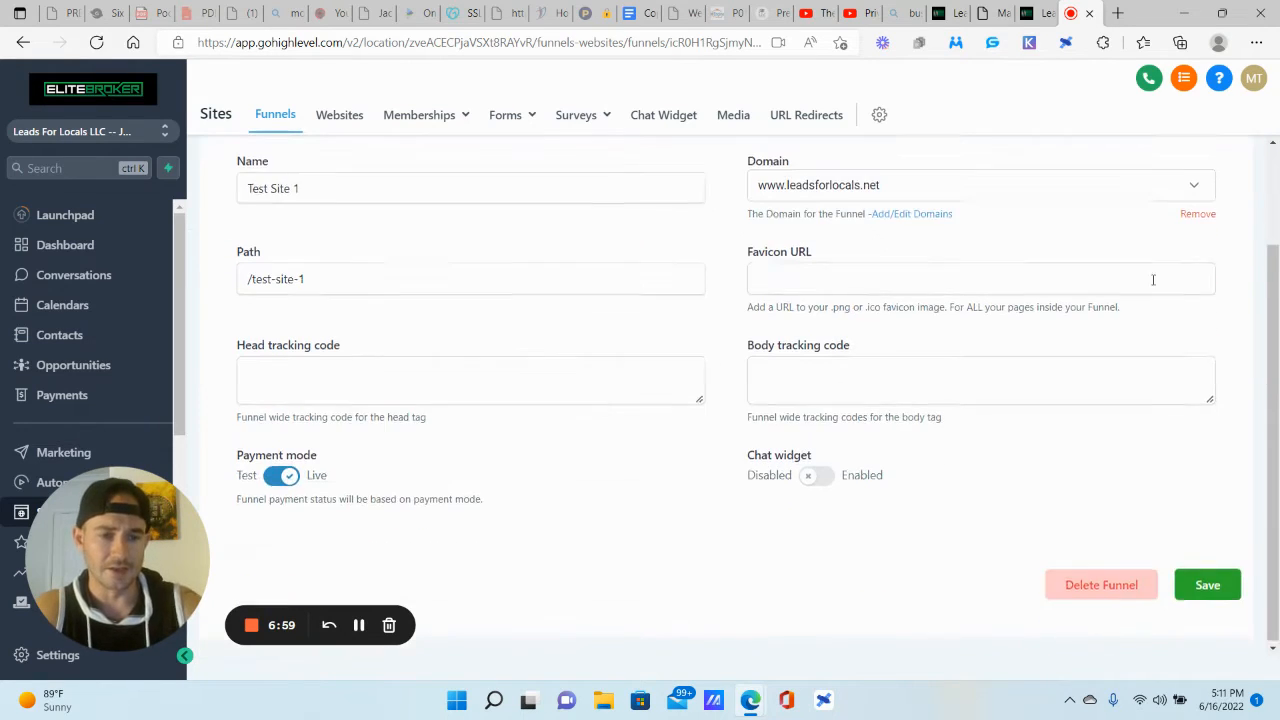
click(1206, 584)
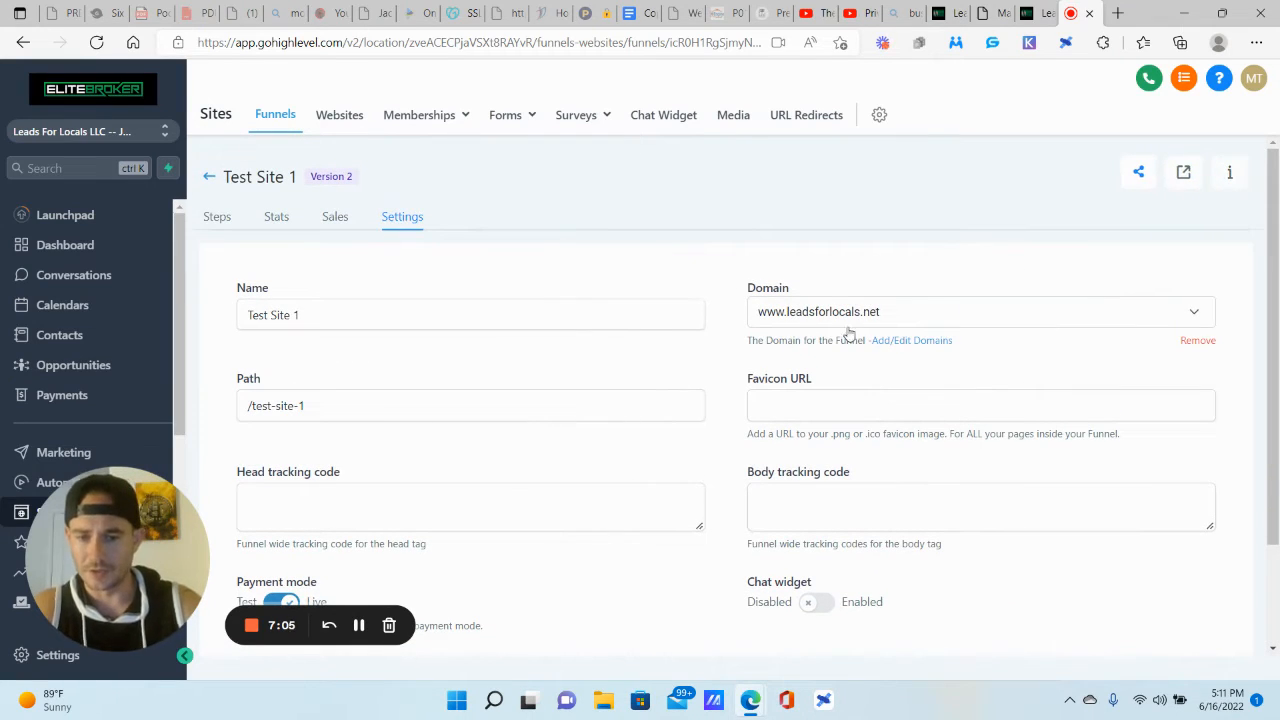
scroll(1186, 520, down, 2)
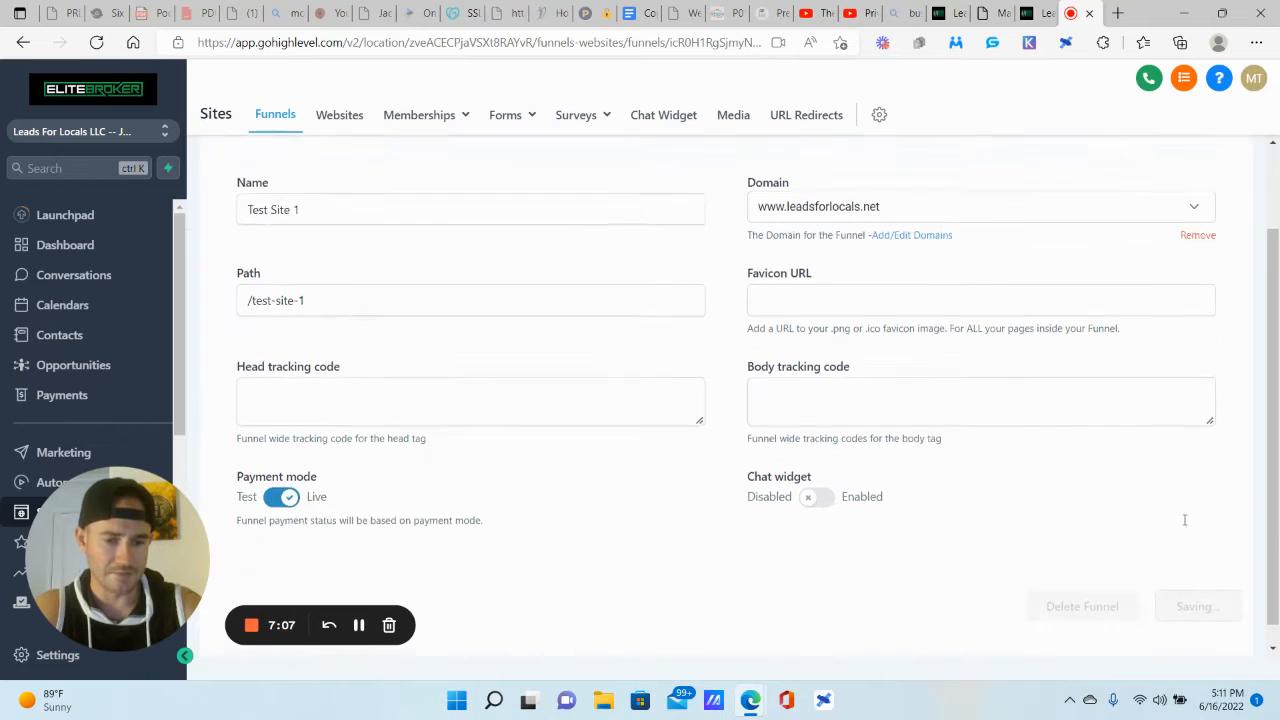
scroll(1174, 583, up, 2)
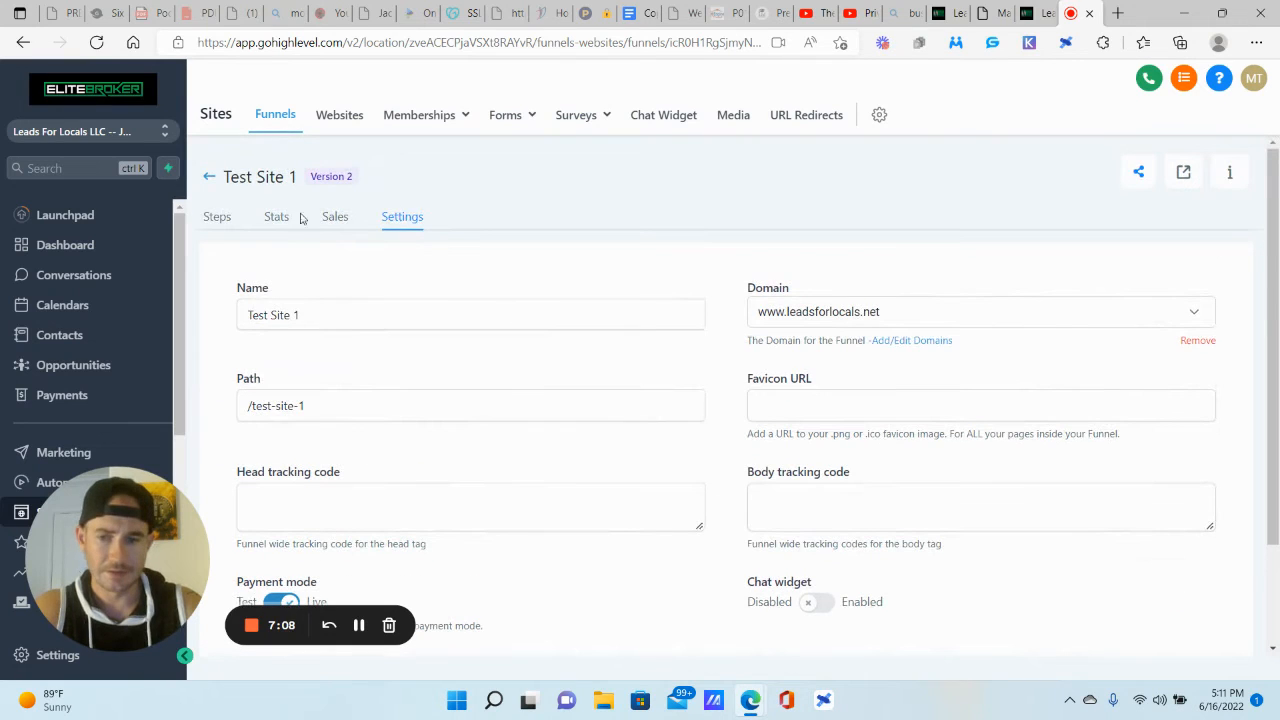
Step: Add a 'Main Site' funnel step with path main-site and start its page from blank
click(219, 218)
click(357, 380)
click(537, 210)
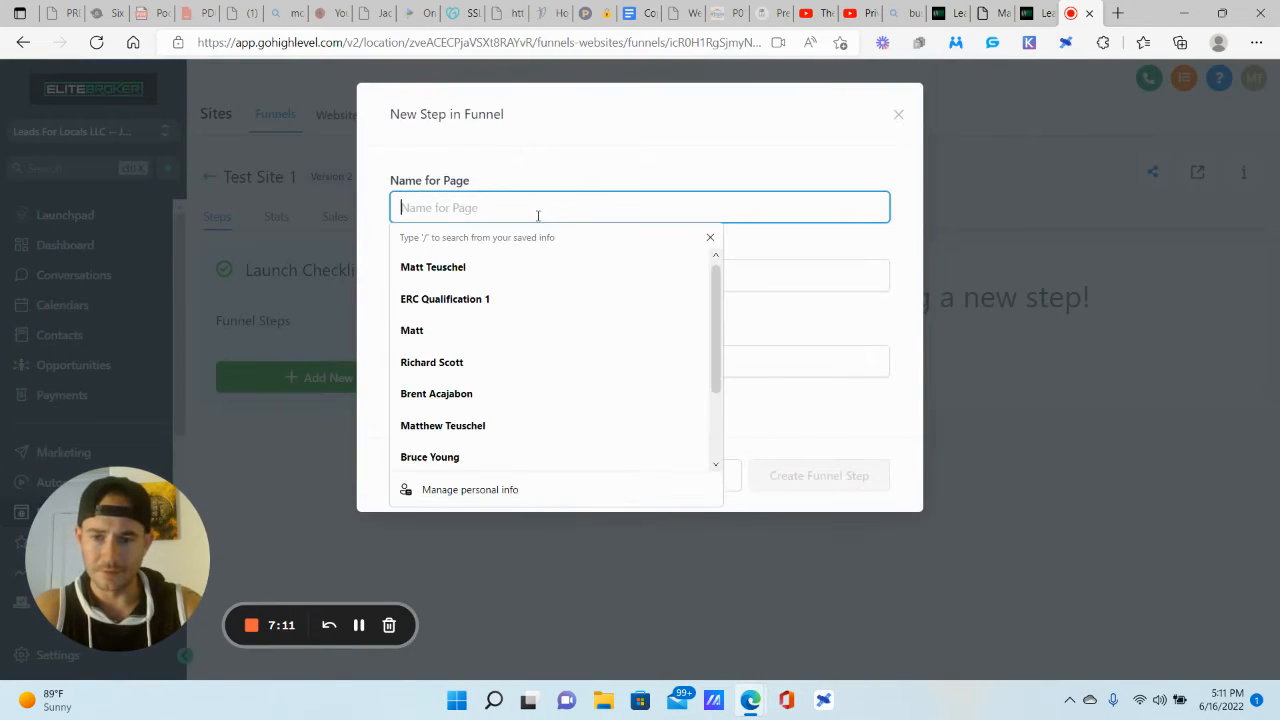
text(Main Sid)
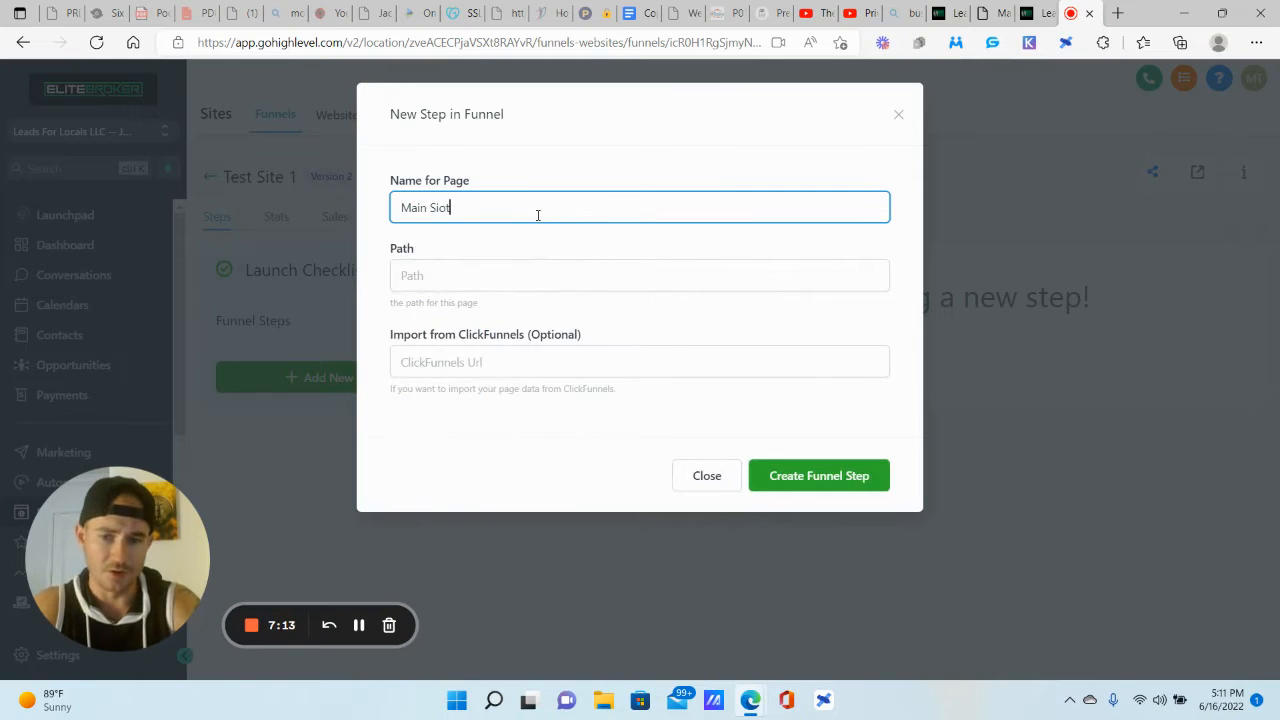
text(e)
key(Tab)
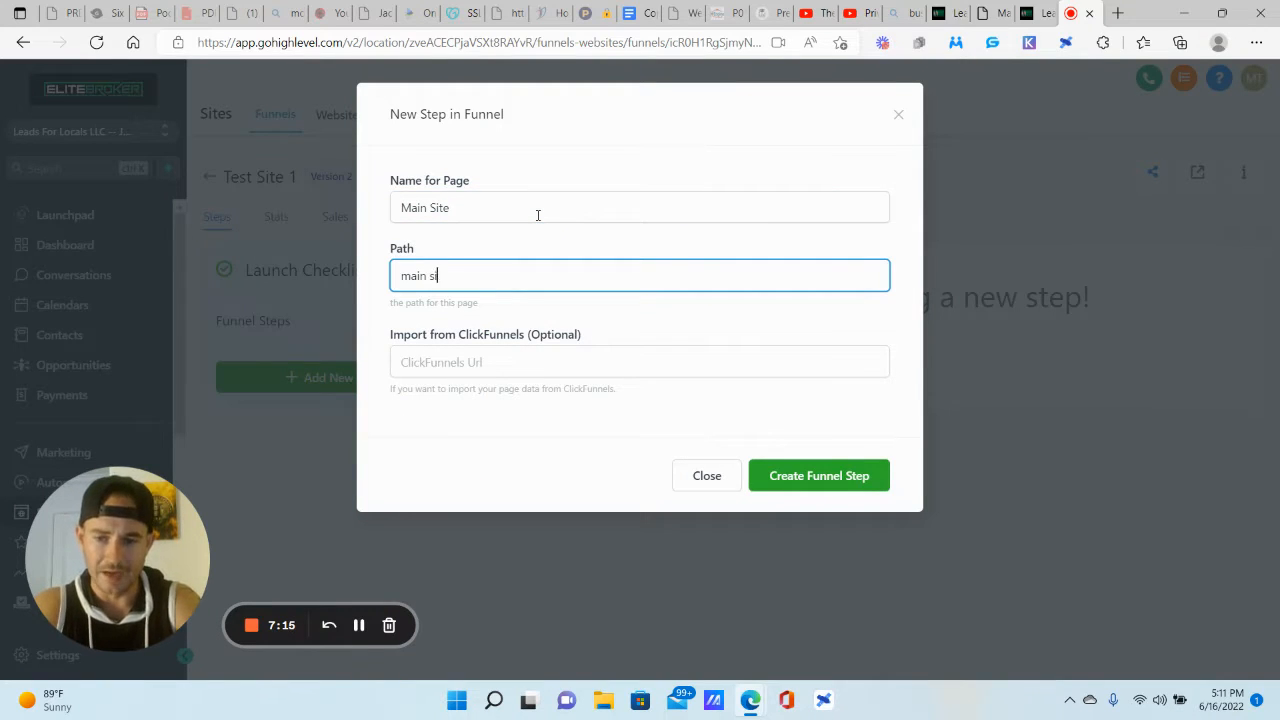
text(main site)
click(865, 474)
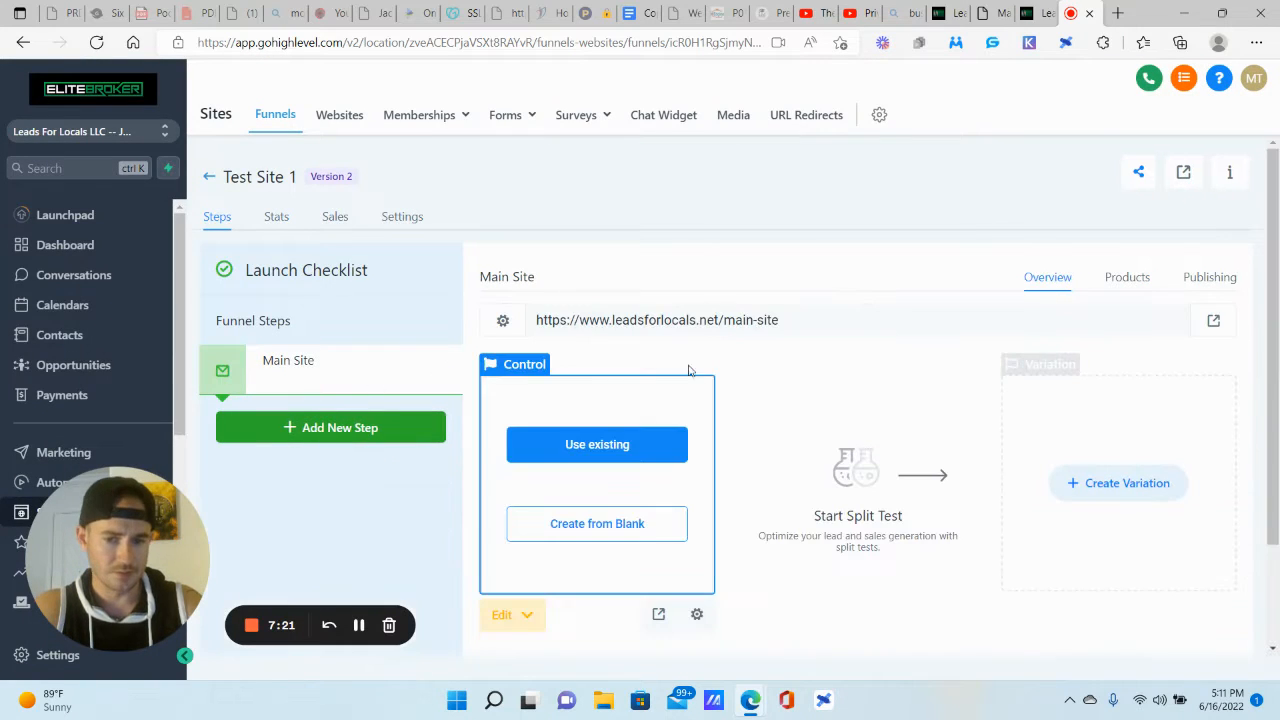
click(604, 532)
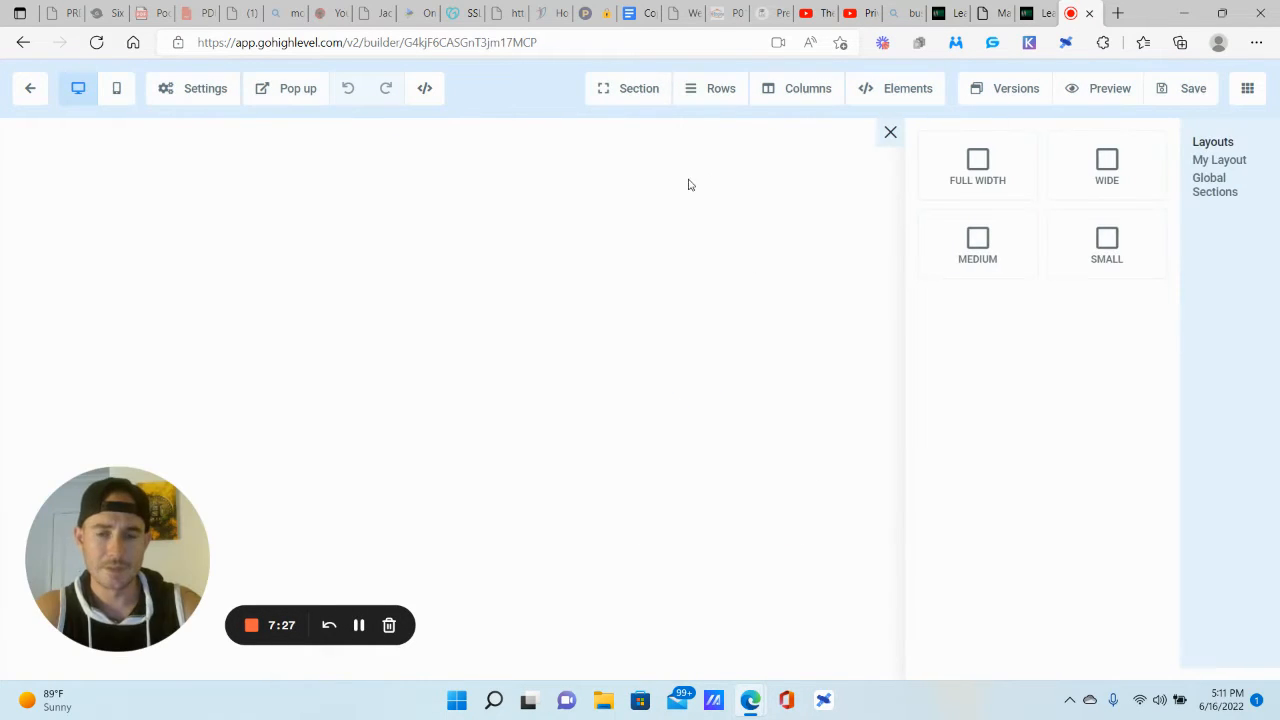
Step: Add a full-width section to the blank page, then check the SEO meta data and close it unchanged
click(977, 183)
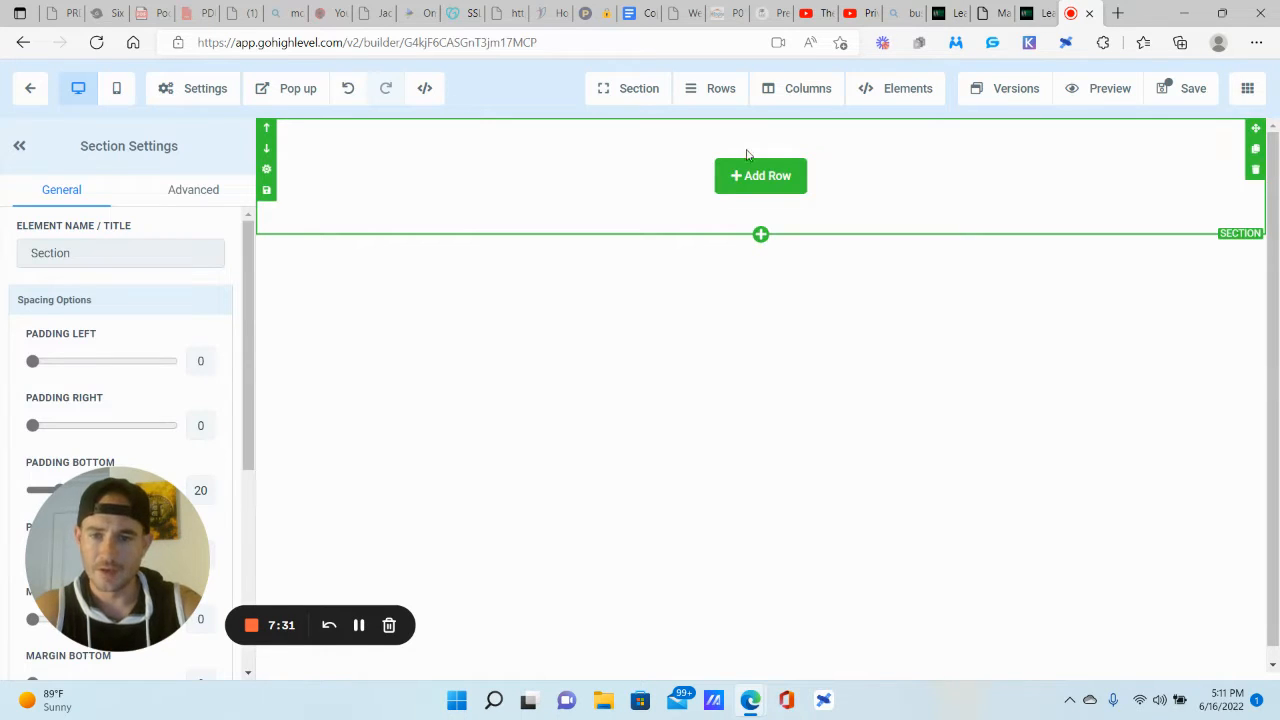
click(194, 89)
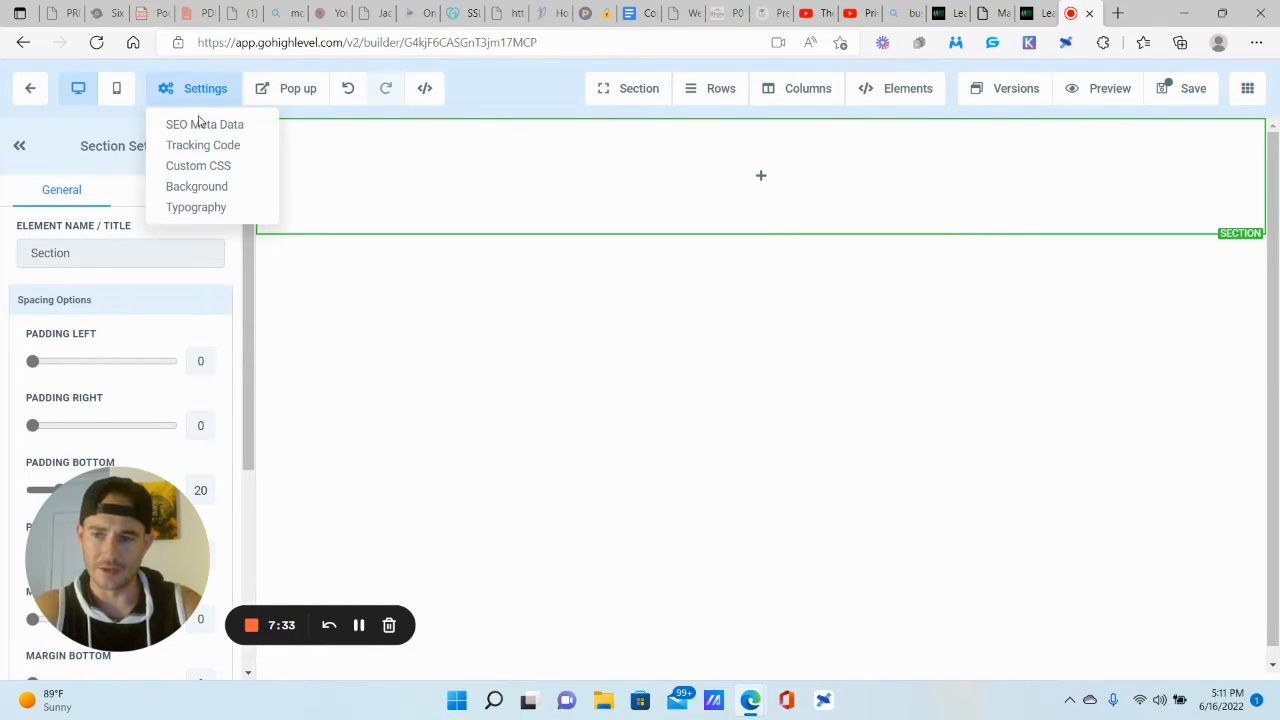
click(195, 126)
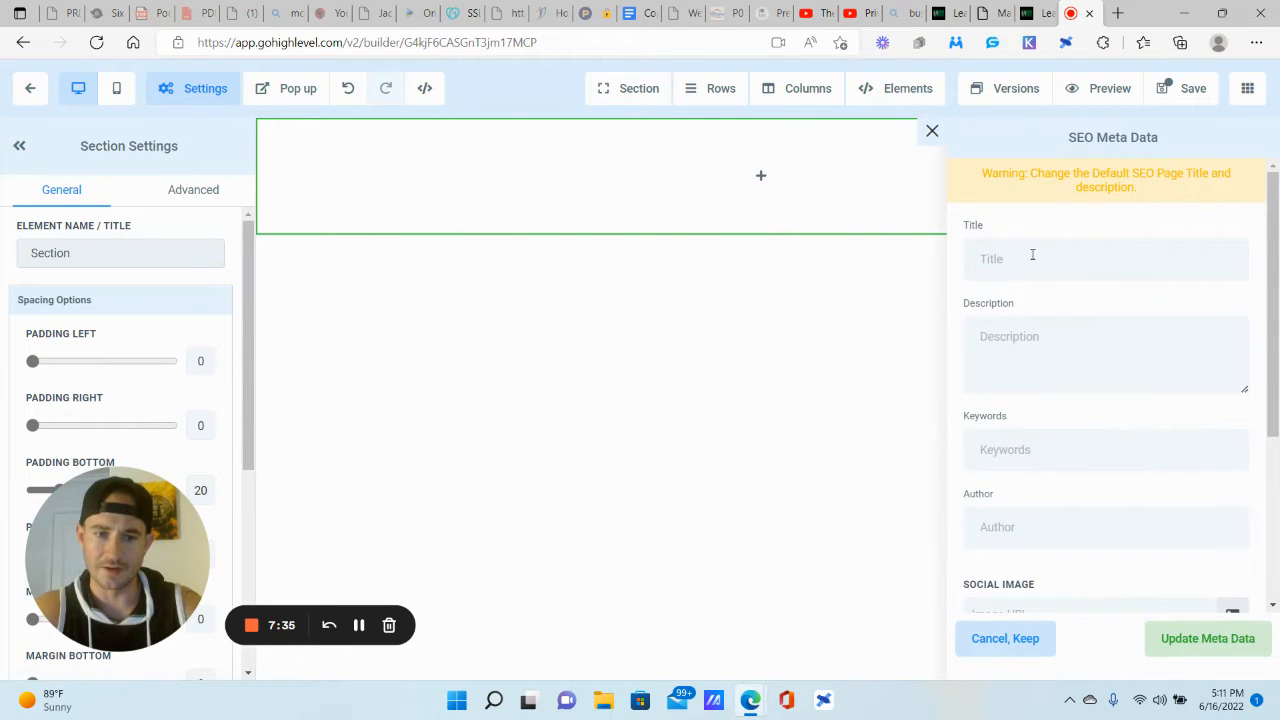
scroll(1039, 248, down, 1)
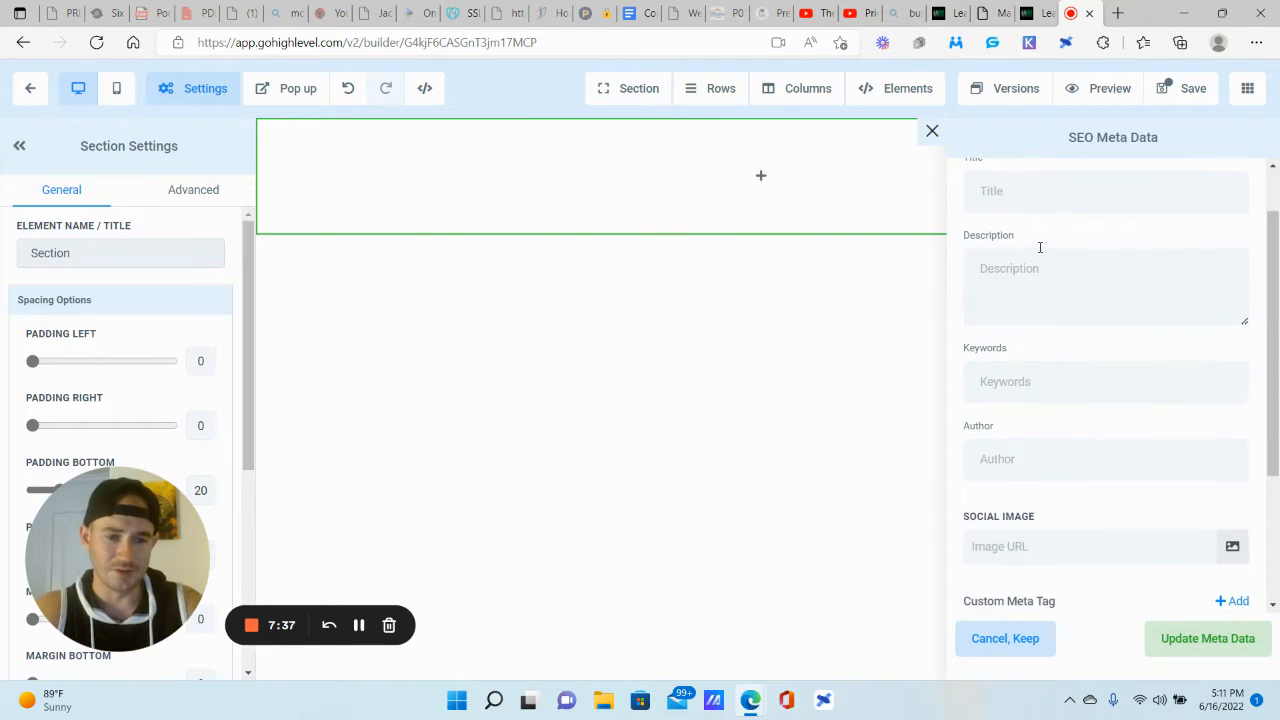
scroll(1038, 247, up, 1)
click(1014, 257)
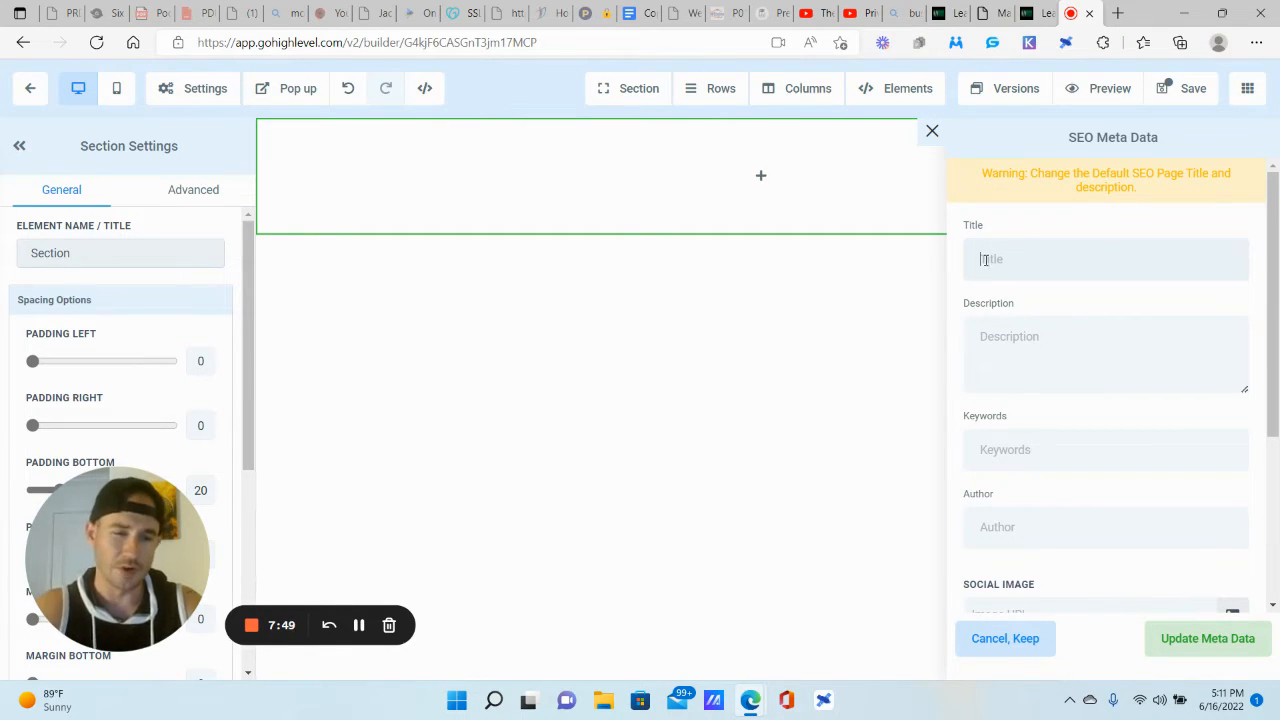
click(1010, 644)
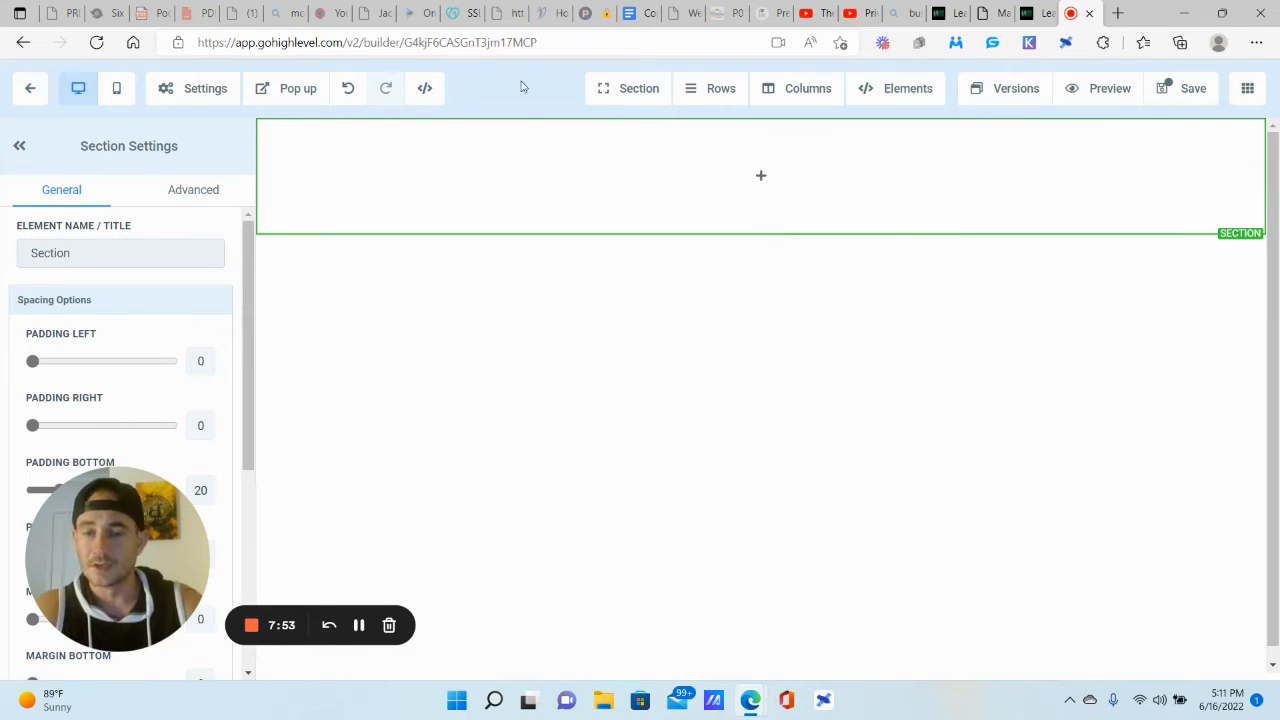
drag(1003, 6, 1037, 7)
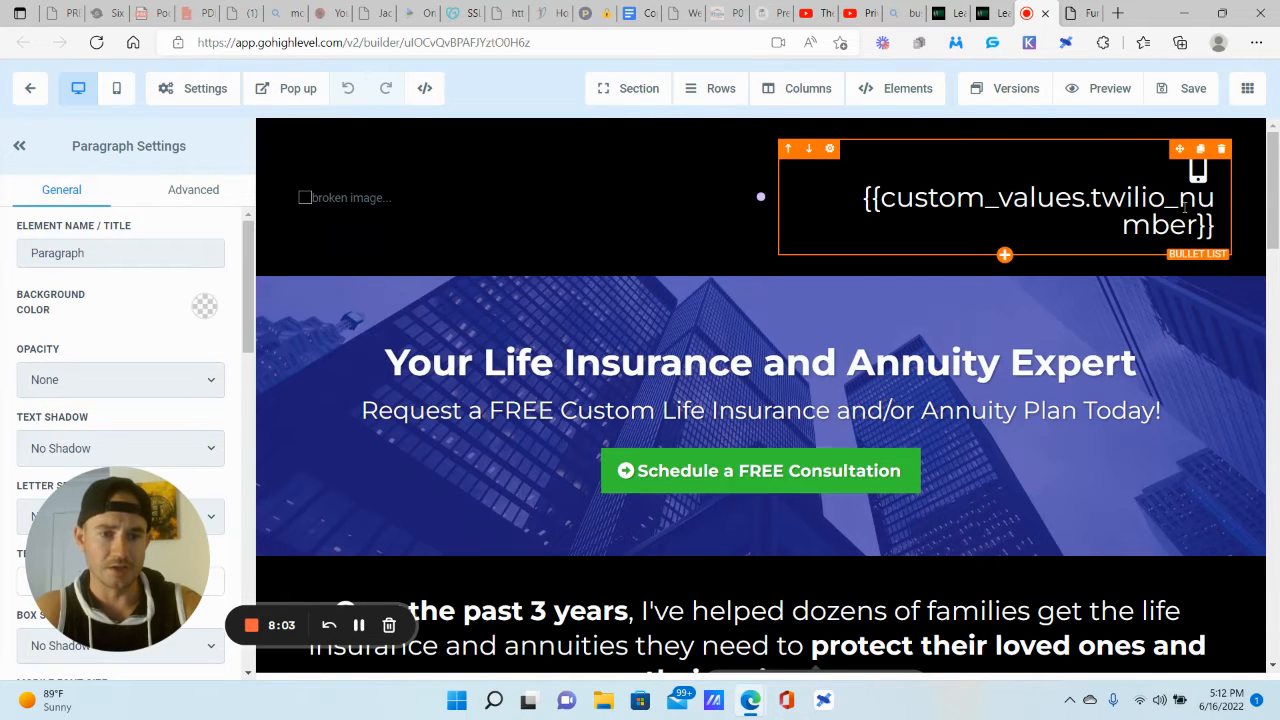
click(1075, 12)
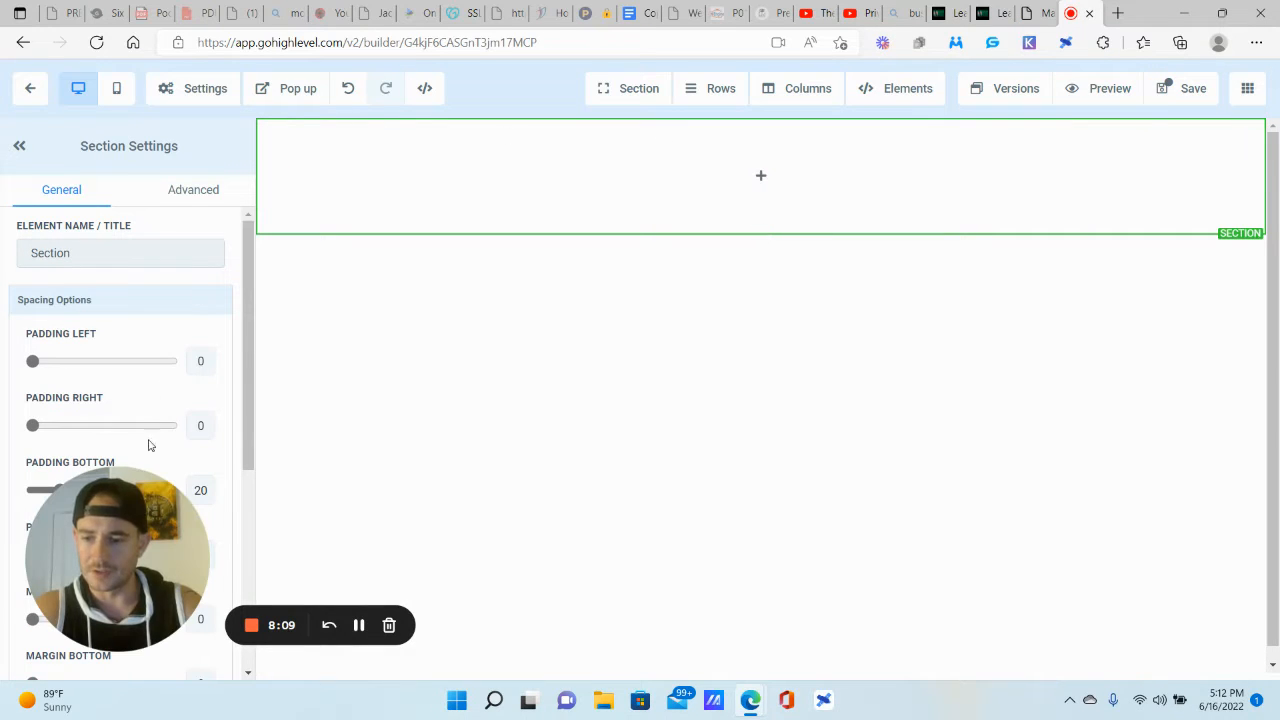
Step: Make the top section's background black
scroll(123, 437, down, 4)
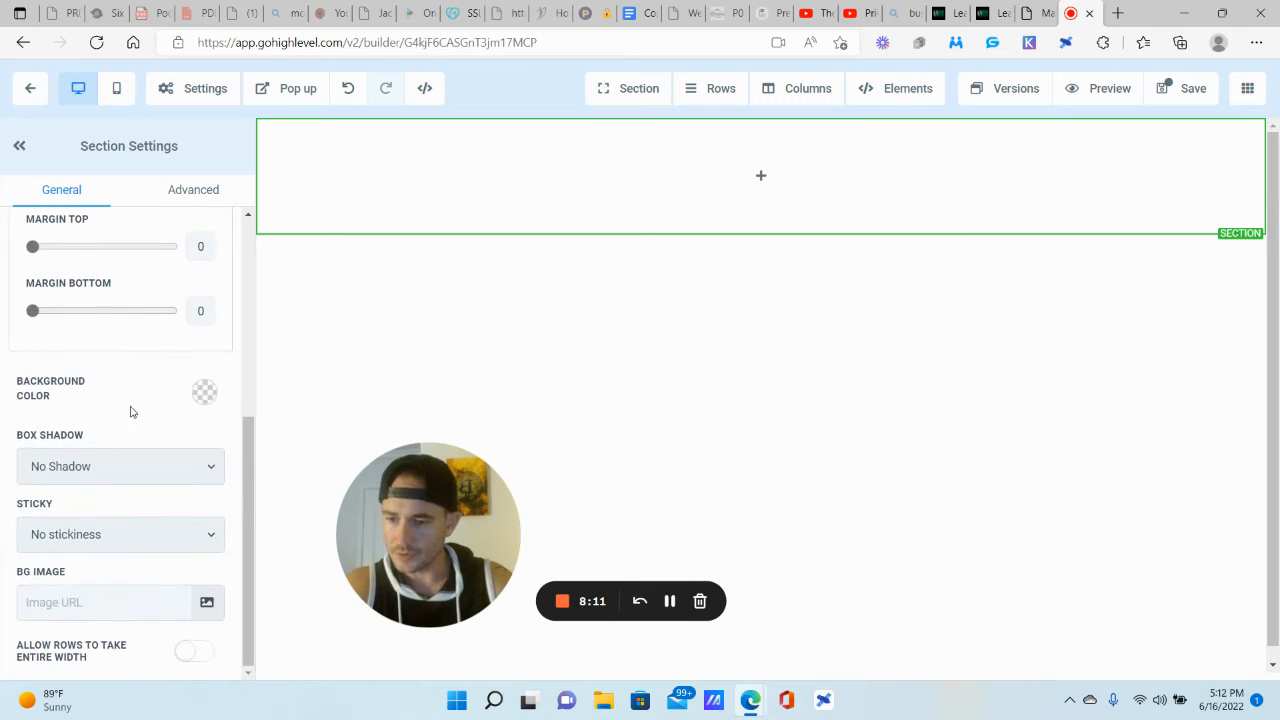
click(205, 398)
click(158, 437)
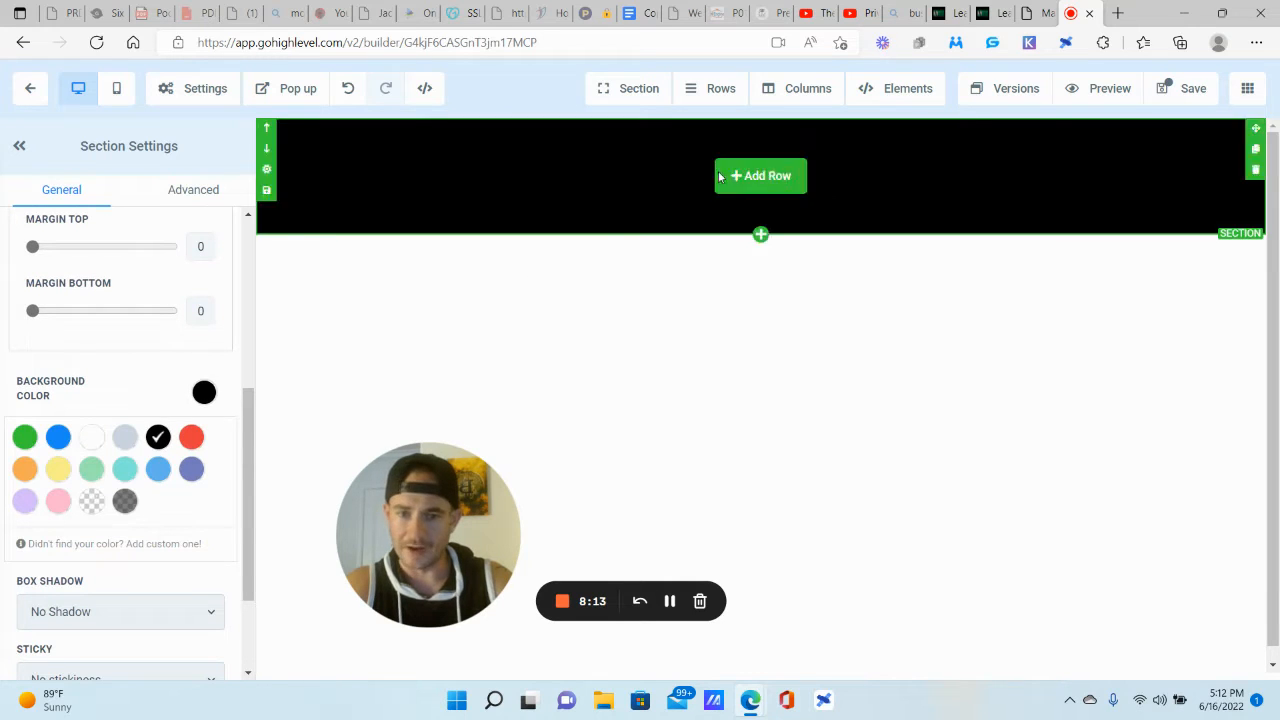
Step: Add a two-column row with an image in the first column and a sub-headline in the second
click(755, 178)
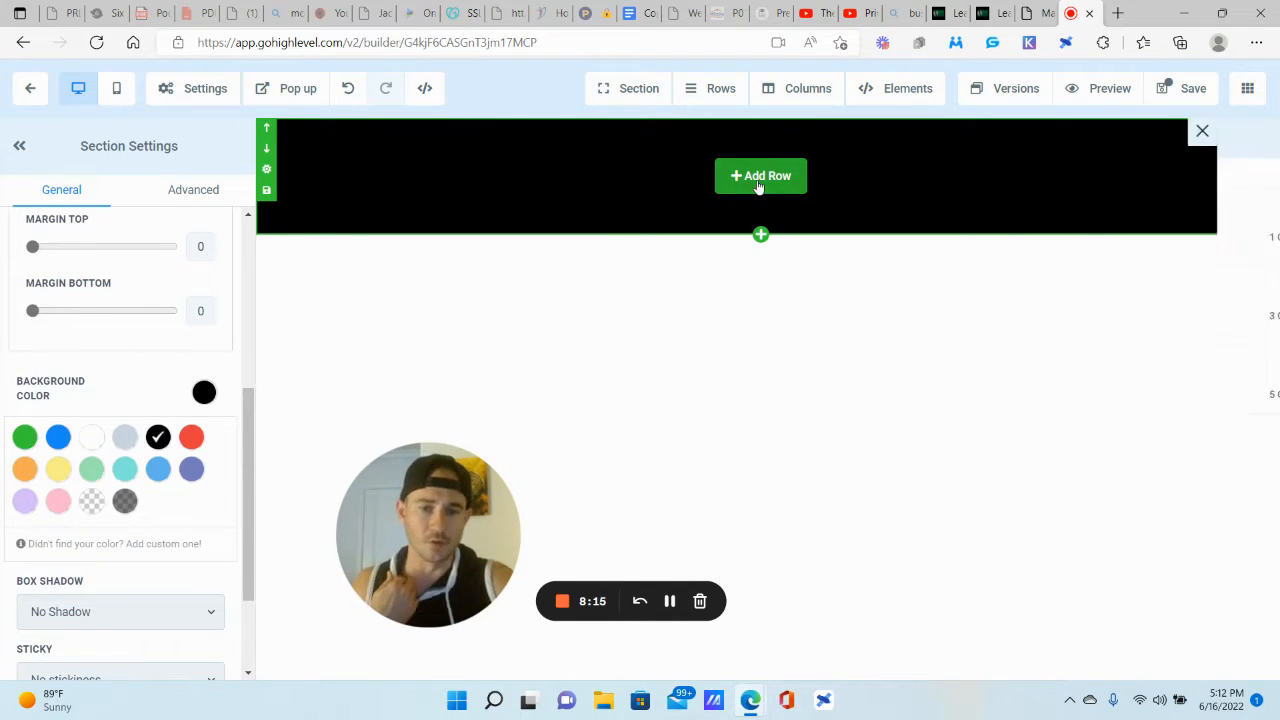
click(1195, 222)
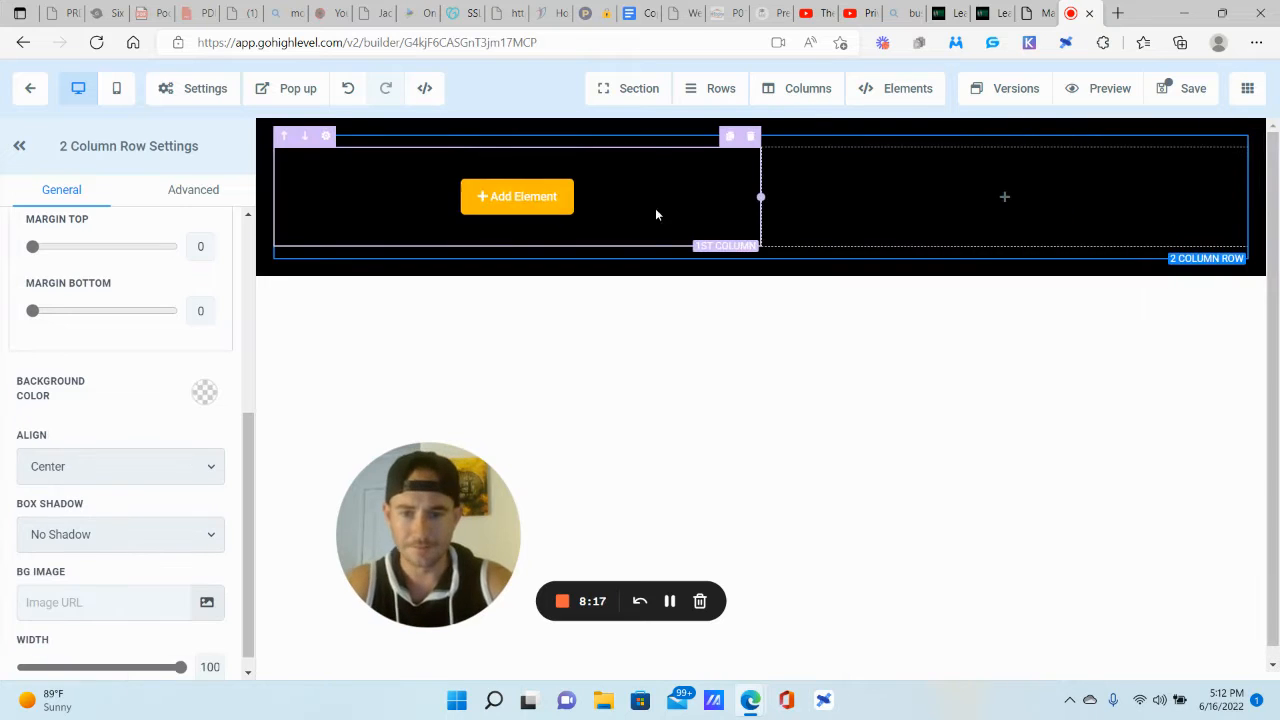
click(519, 199)
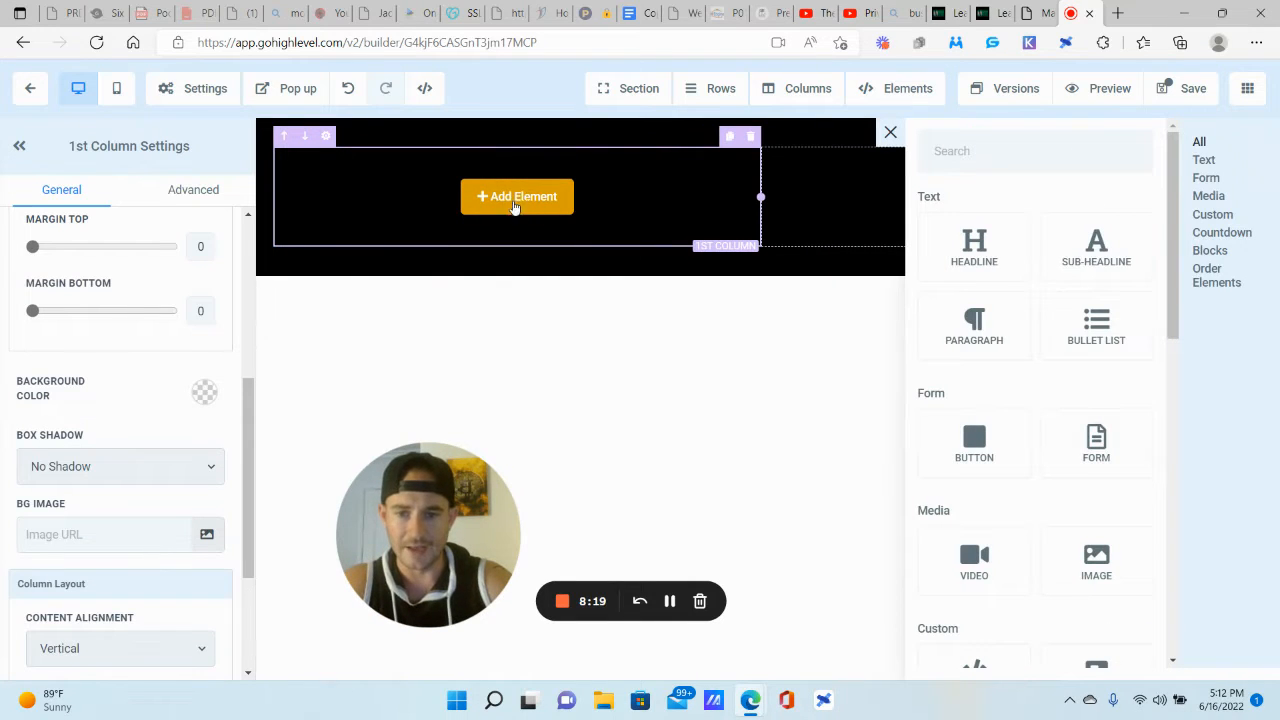
click(1096, 562)
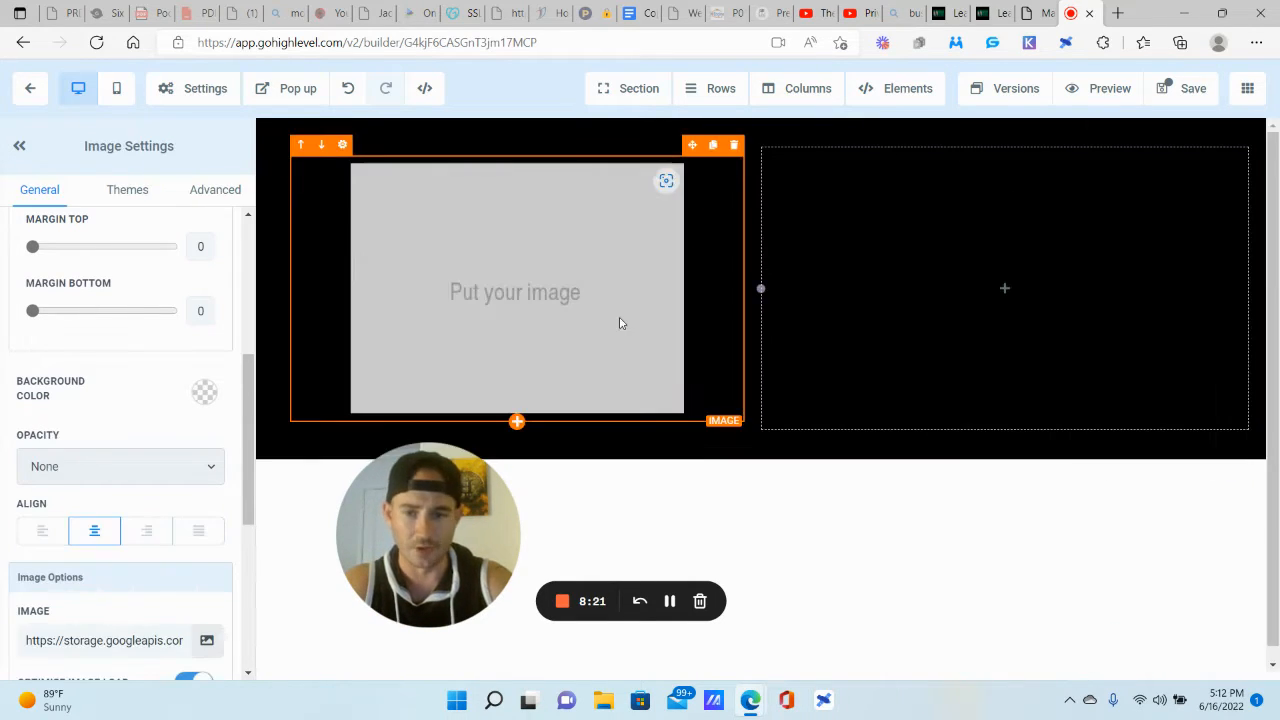
click(992, 292)
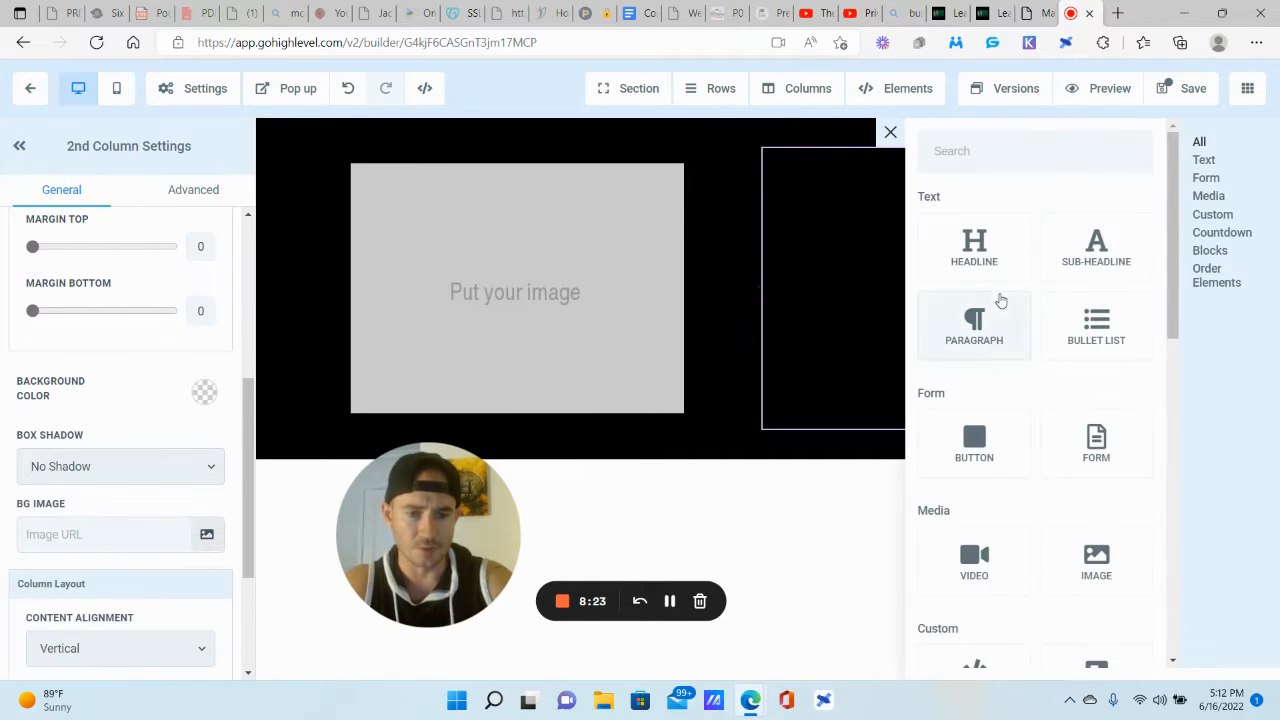
click(1088, 250)
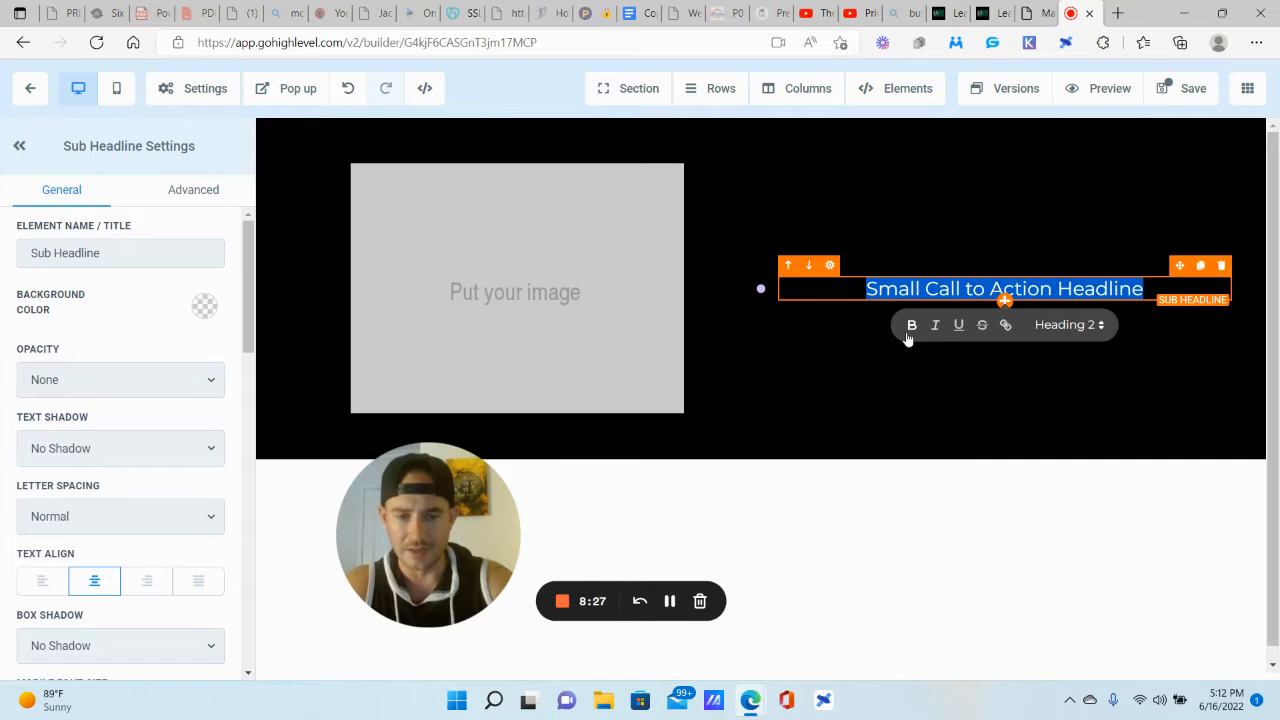
Step: Make the sub-headline text bold with a white bold text colour
click(910, 326)
scroll(134, 434, down, 5)
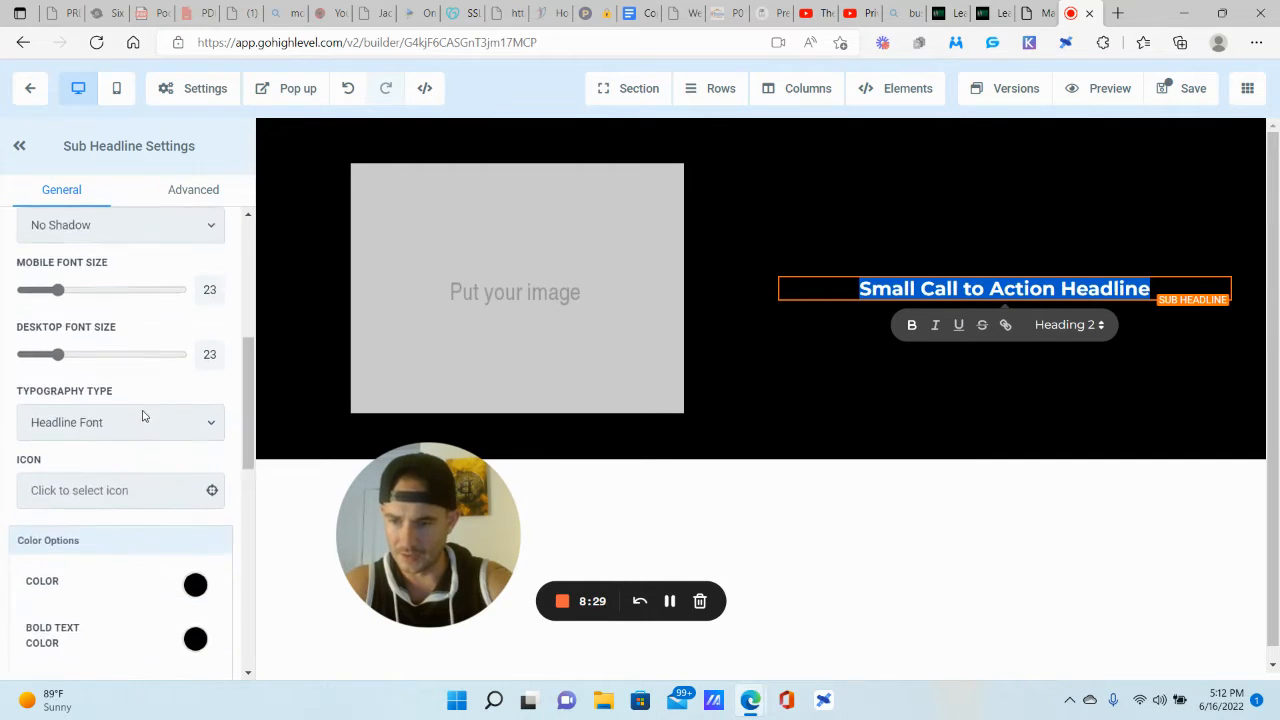
scroll(103, 434, down, 2)
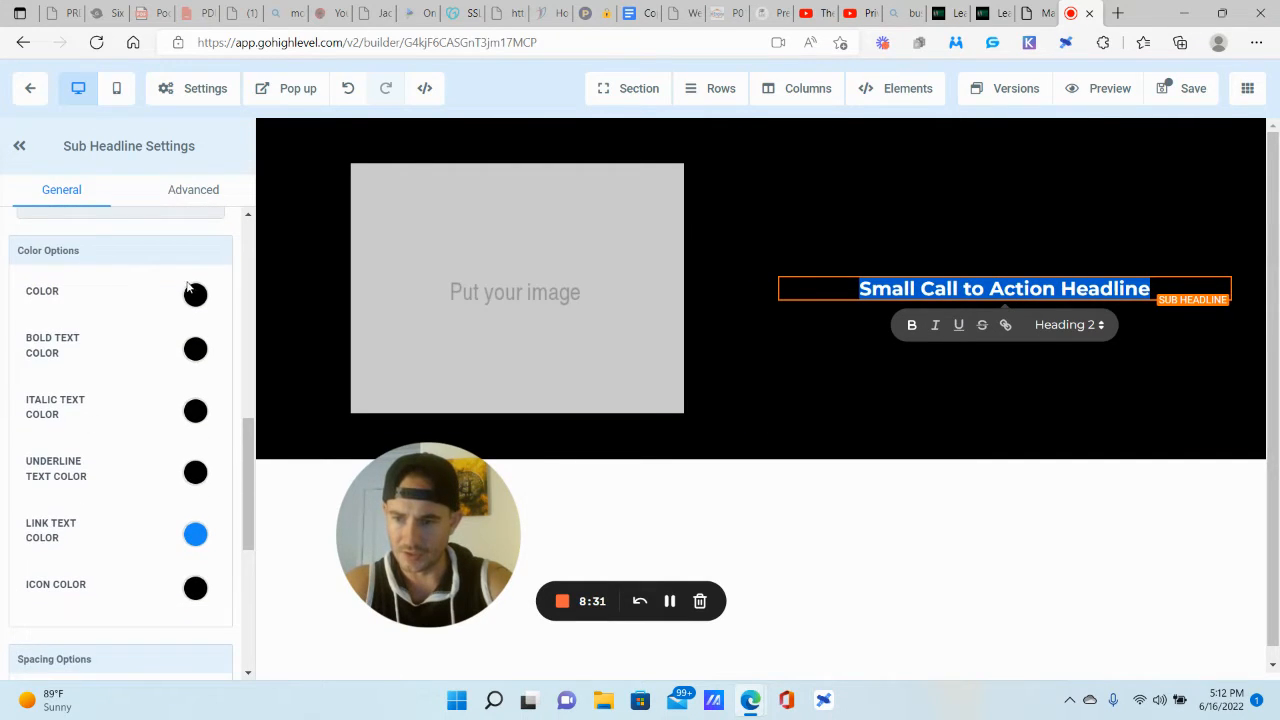
click(195, 350)
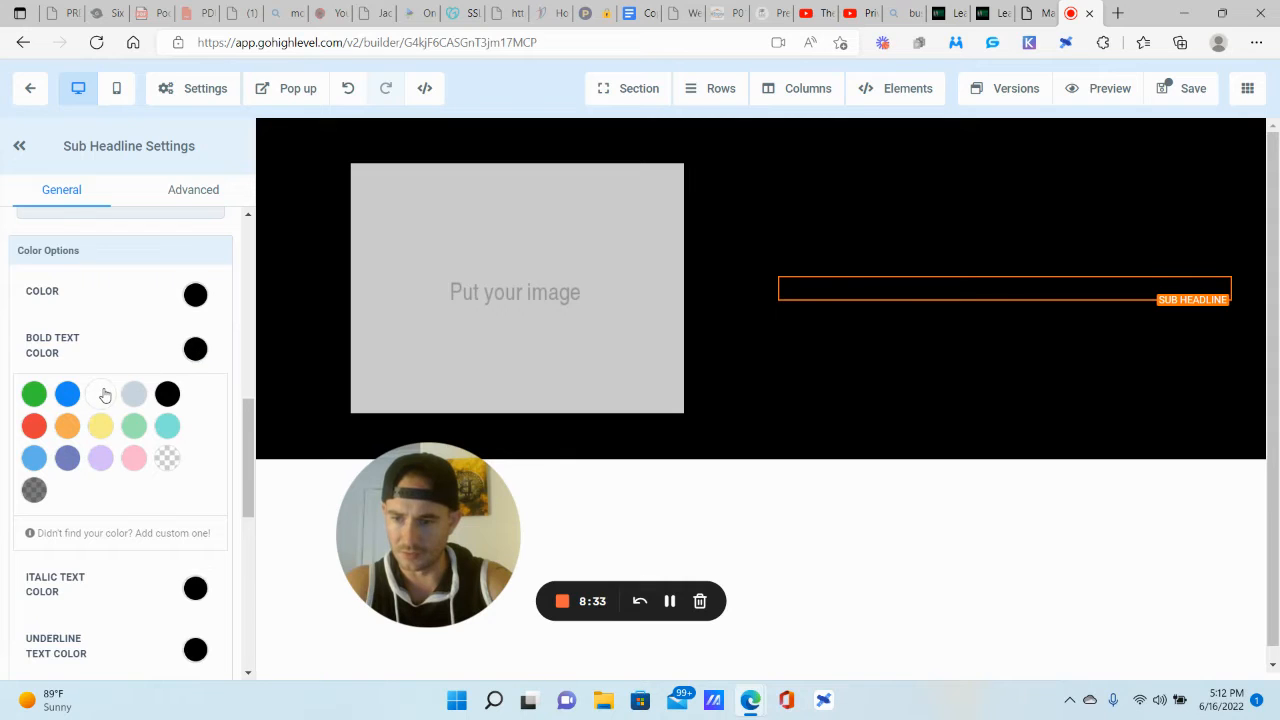
click(101, 394)
scroll(154, 314, up, 3)
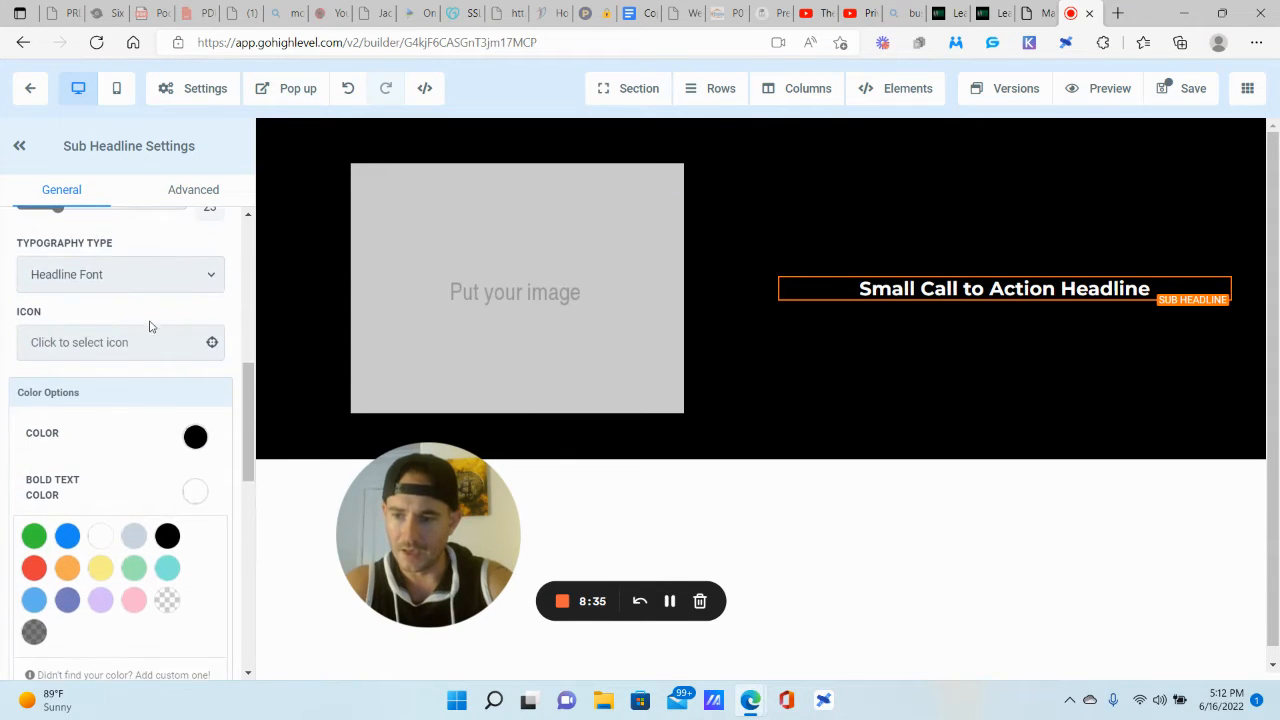
Step: Put a white mobile-alt phone icon in front of the sub-headline
click(79, 413)
click(98, 456)
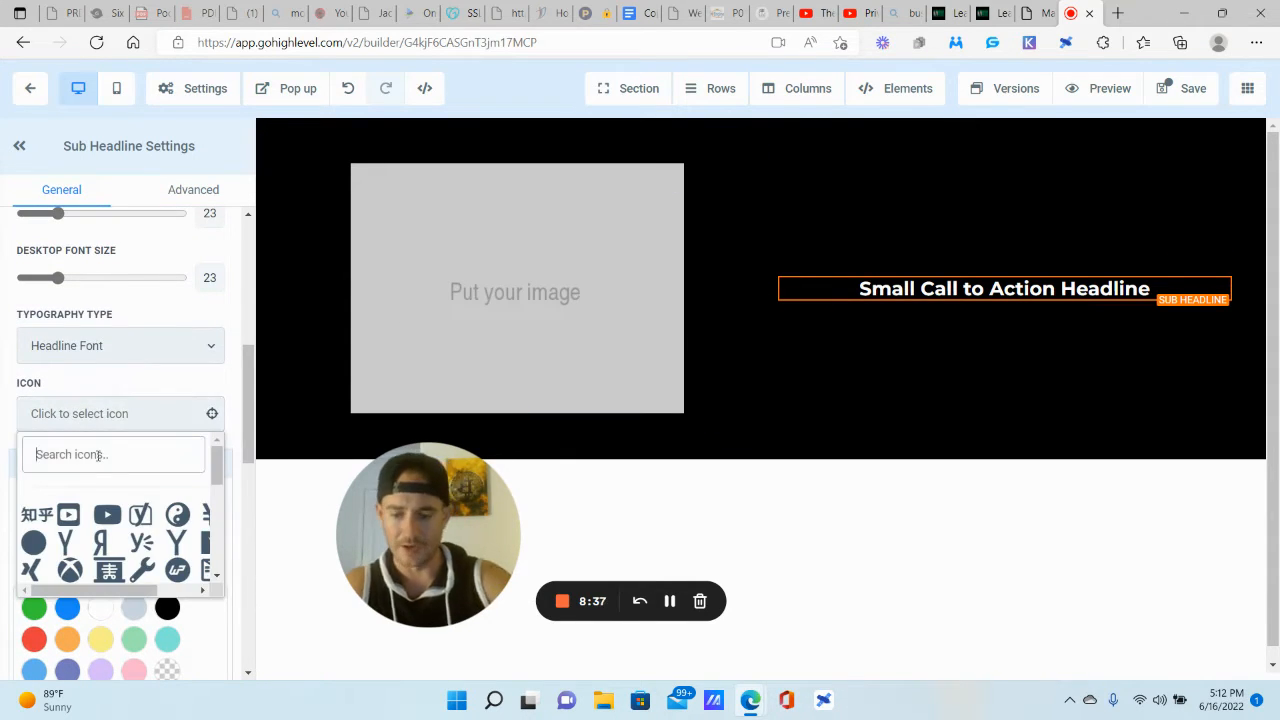
text(phone)
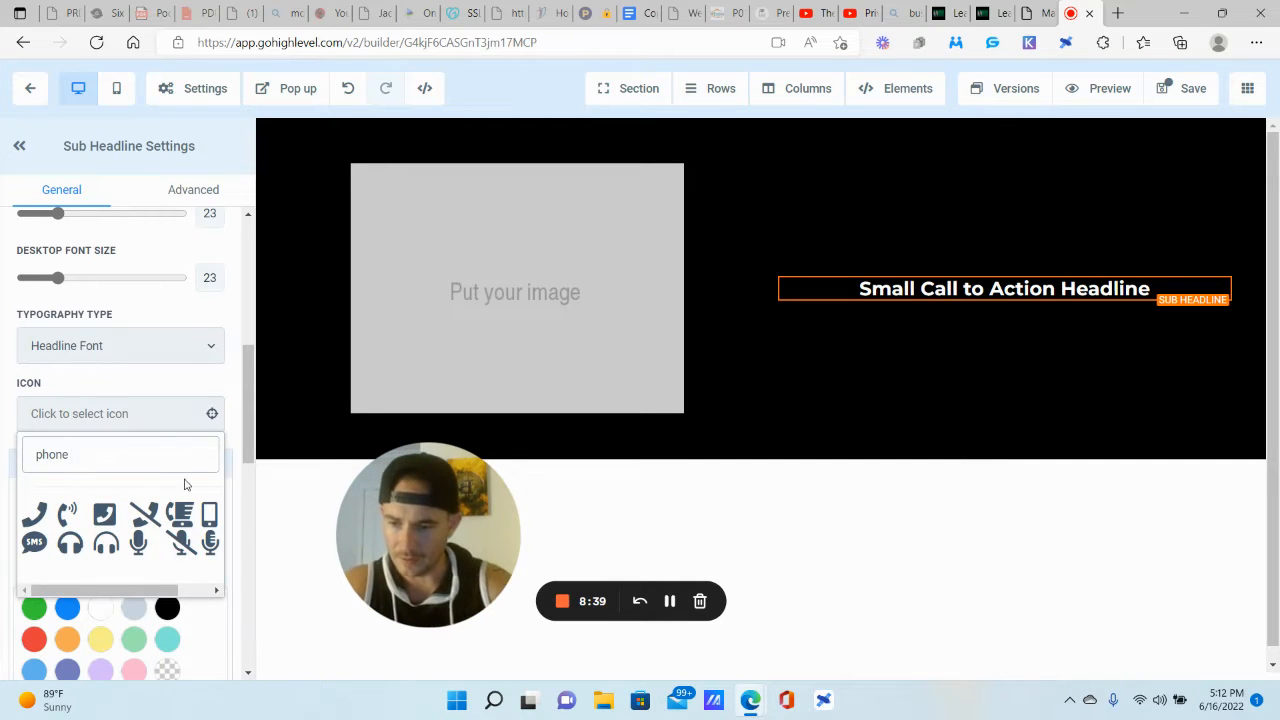
click(209, 515)
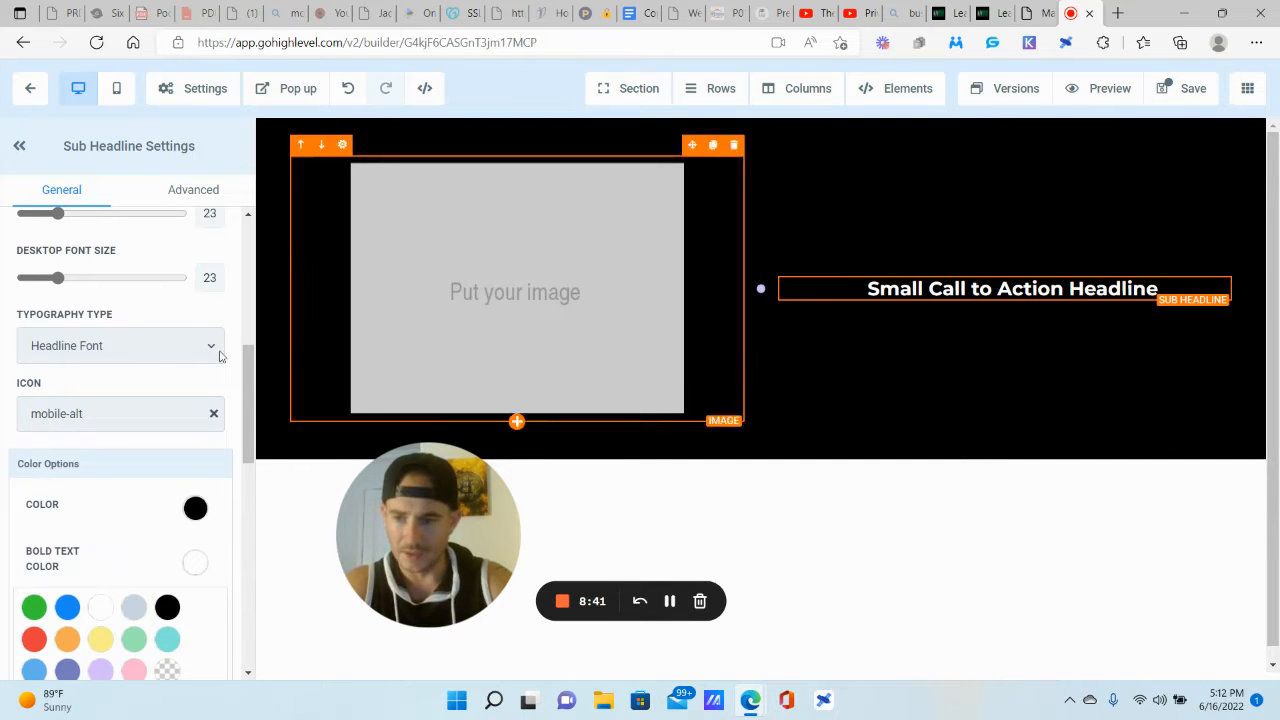
scroll(133, 440, down, 1)
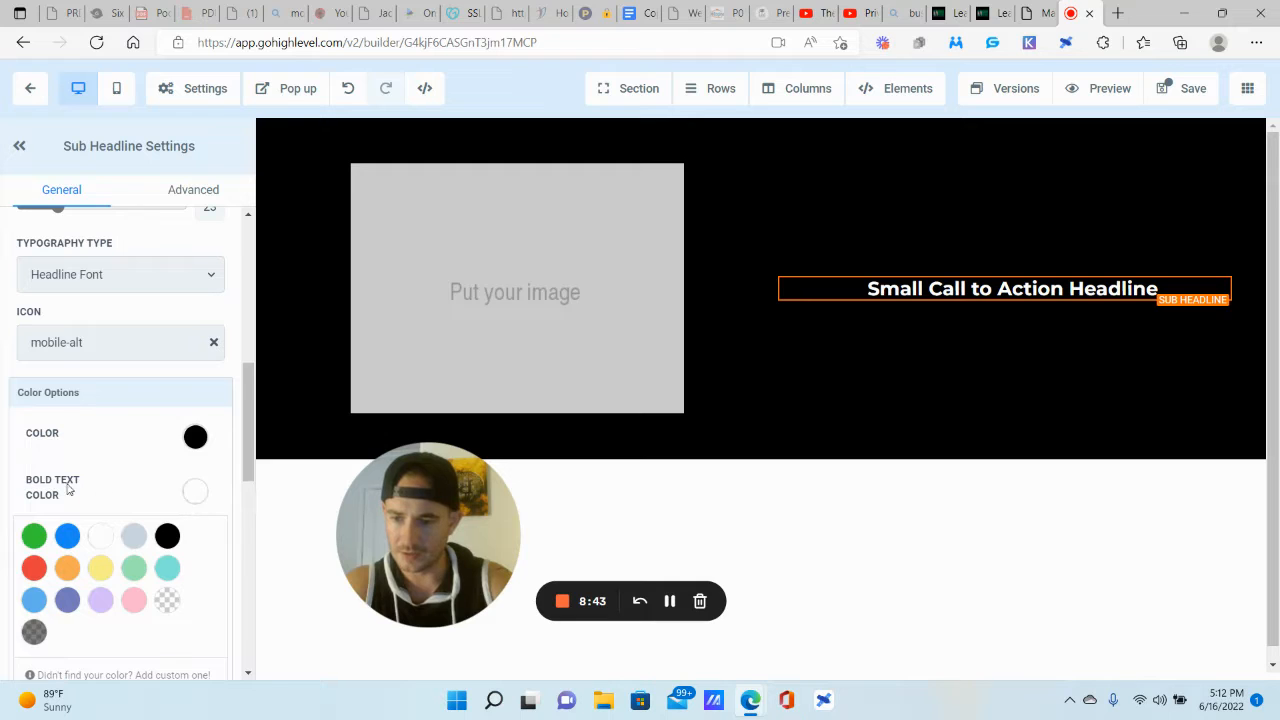
click(68, 488)
scroll(76, 377, down, 3)
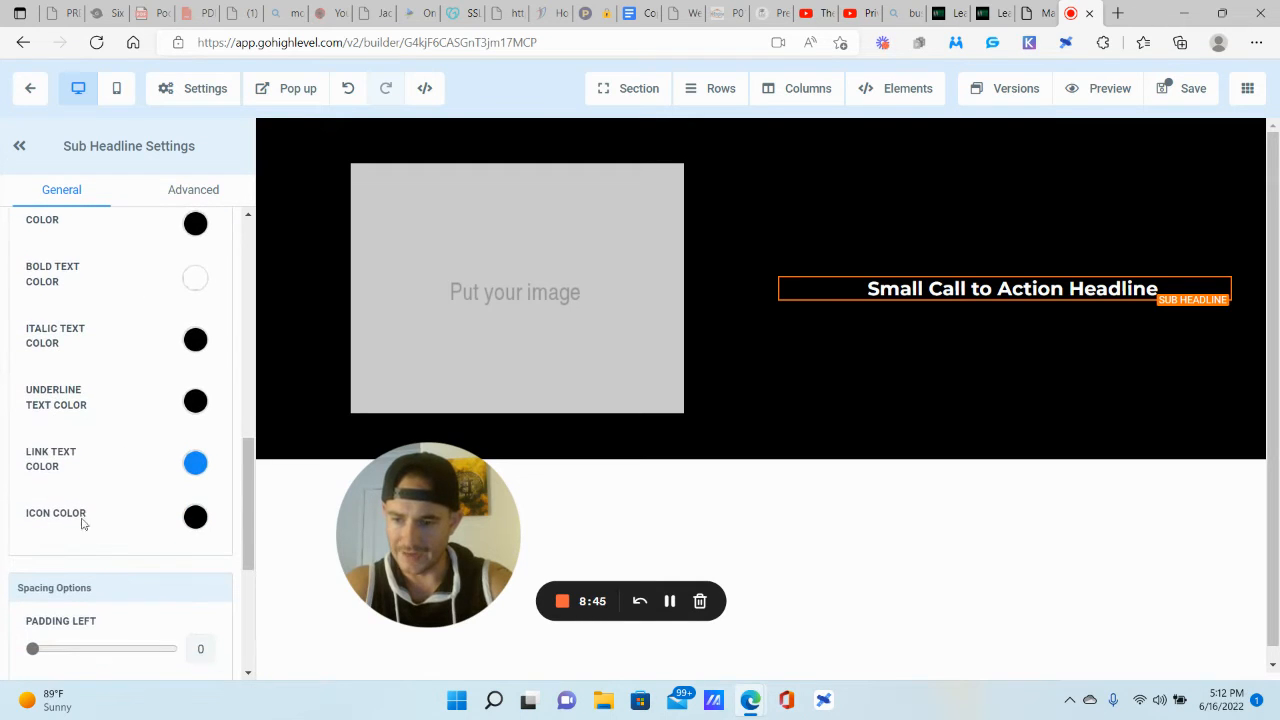
click(196, 517)
click(104, 556)
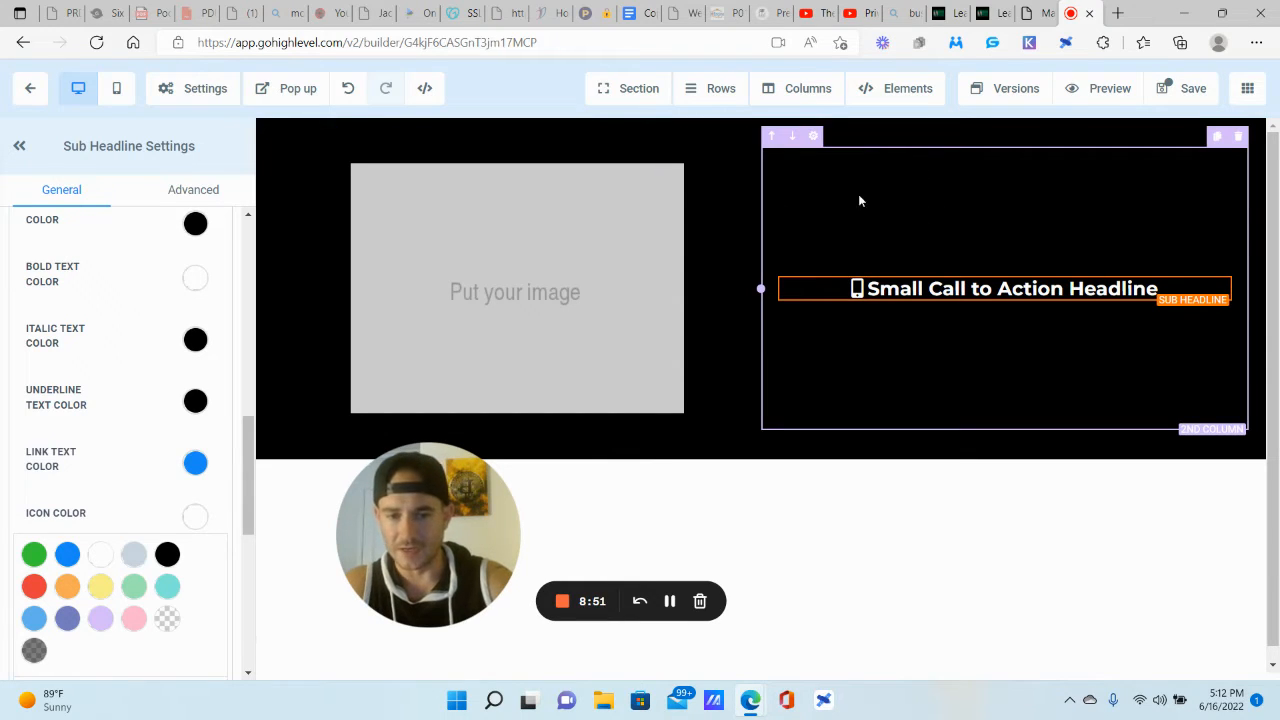
Step: Change both columns' Content Spacing from Center to Left, then return to the Custom Values page
click(830, 166)
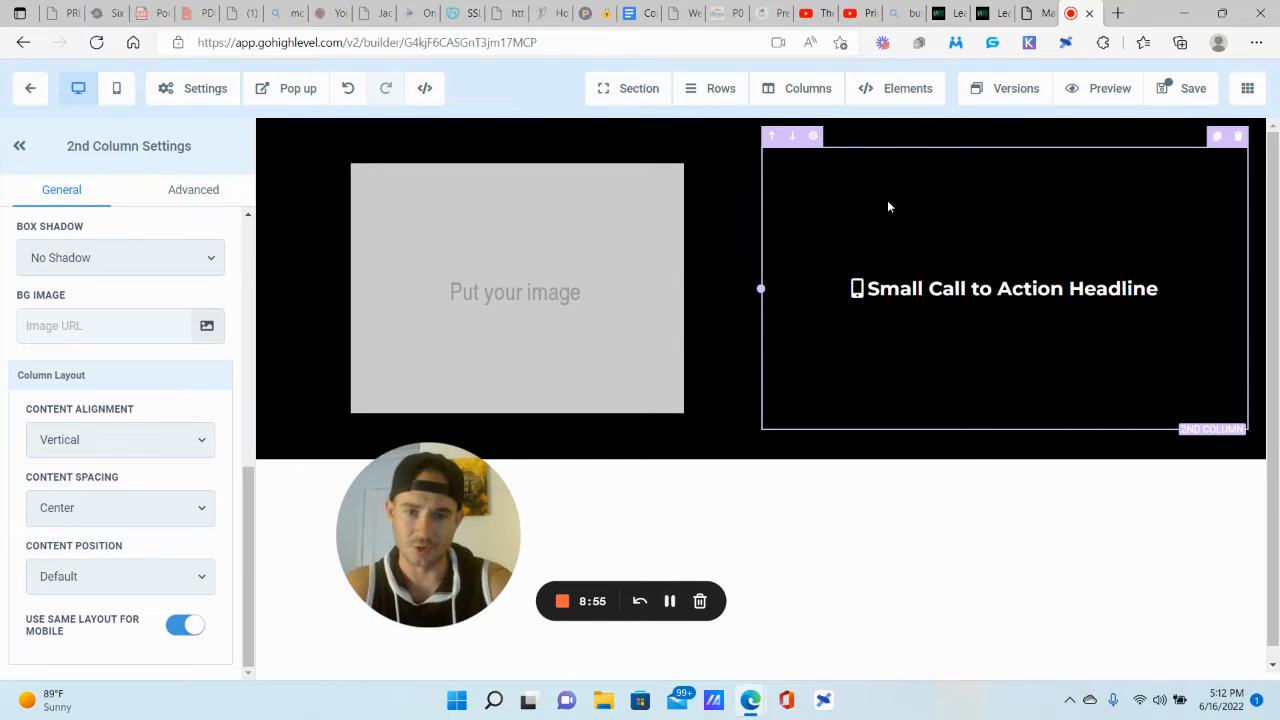
click(68, 517)
click(70, 553)
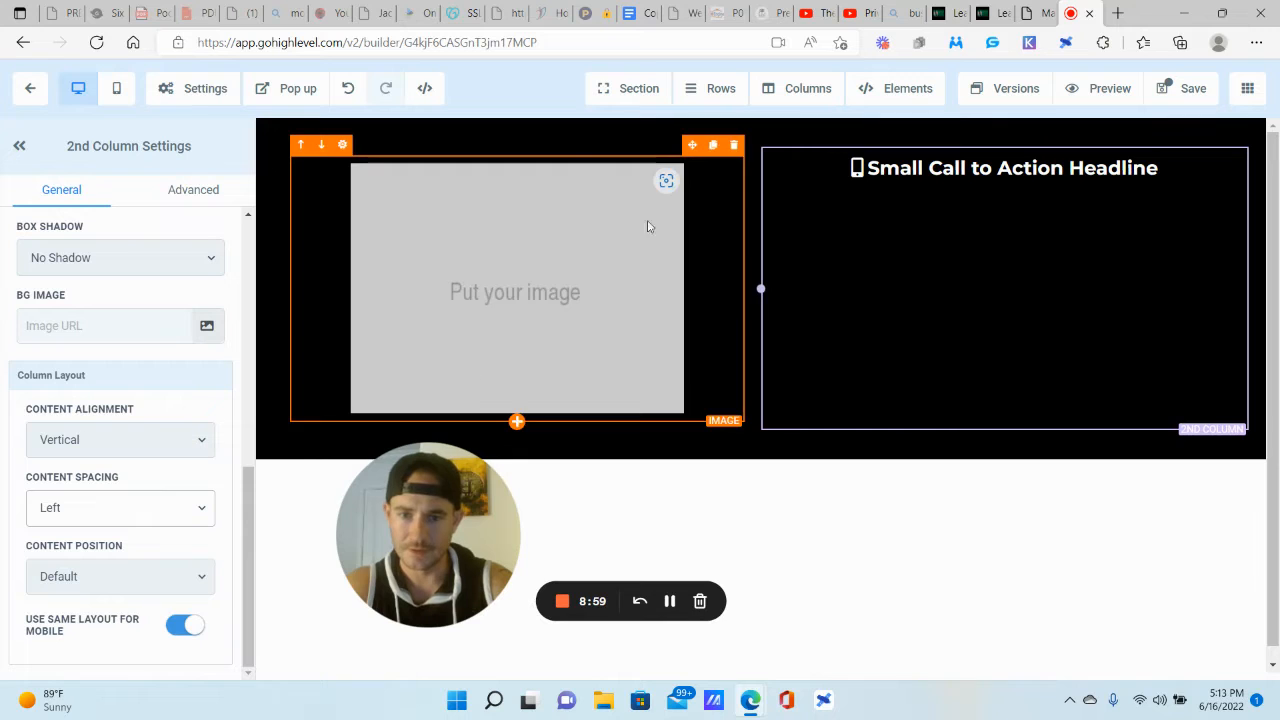
click(667, 151)
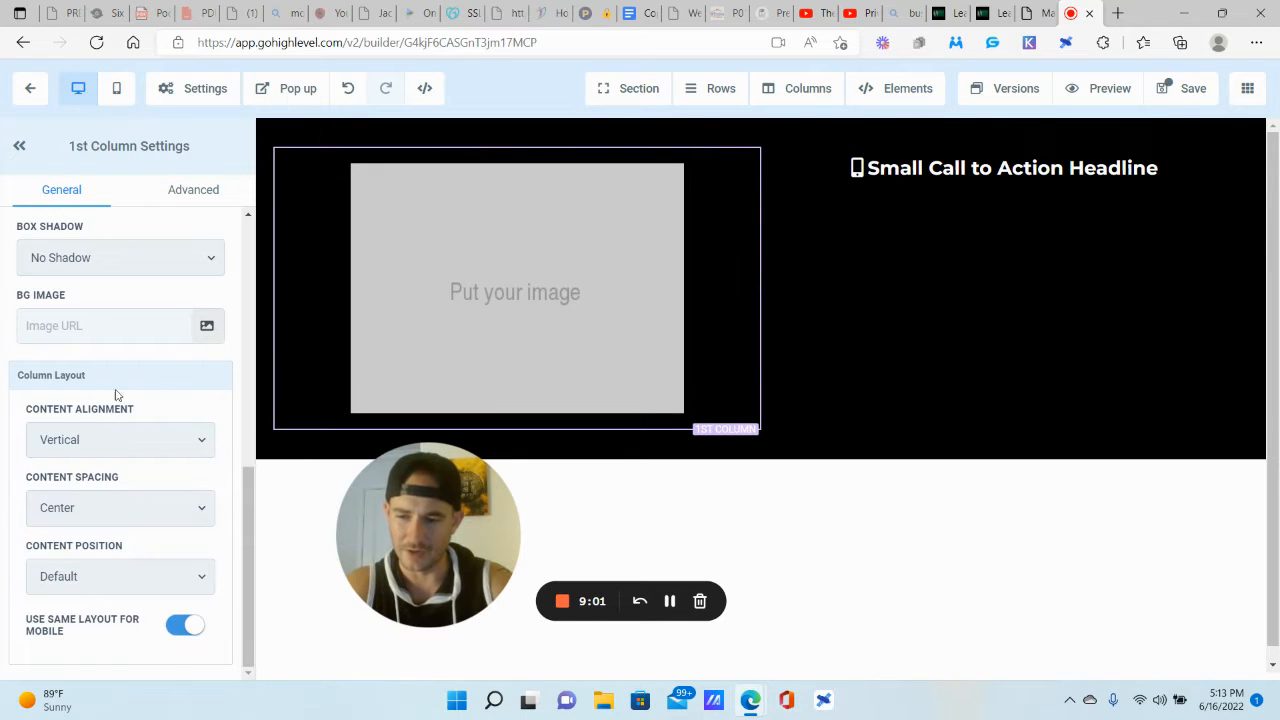
click(88, 508)
click(72, 553)
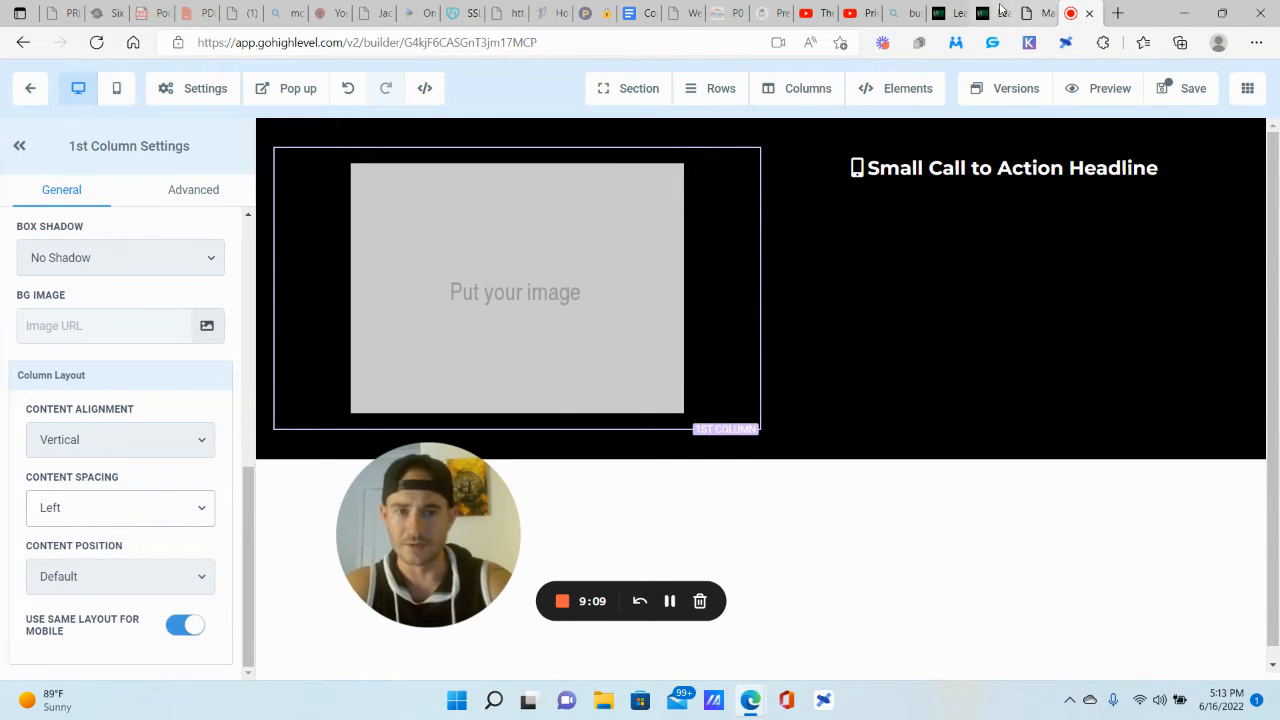
click(1001, 9)
scroll(700, 300, down, 15)
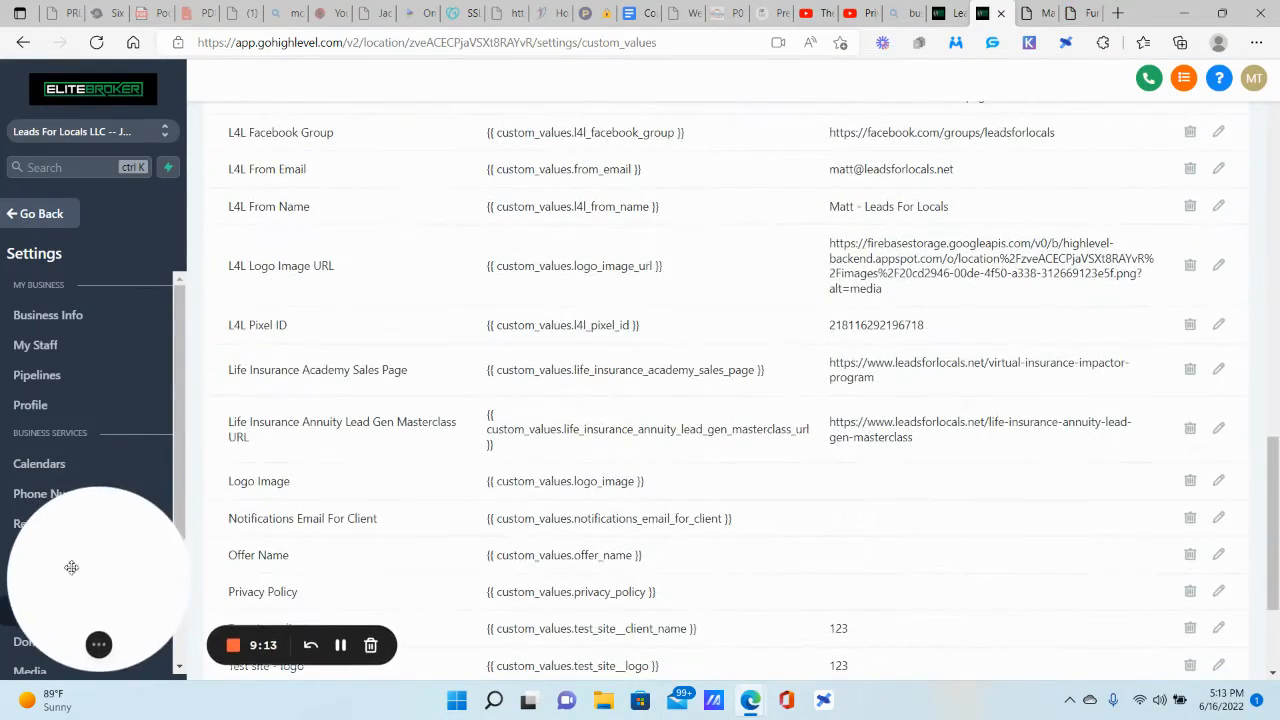
Step: Copy the Test site - logo merge tag from Custom Values
scroll(311, 421, down, 2)
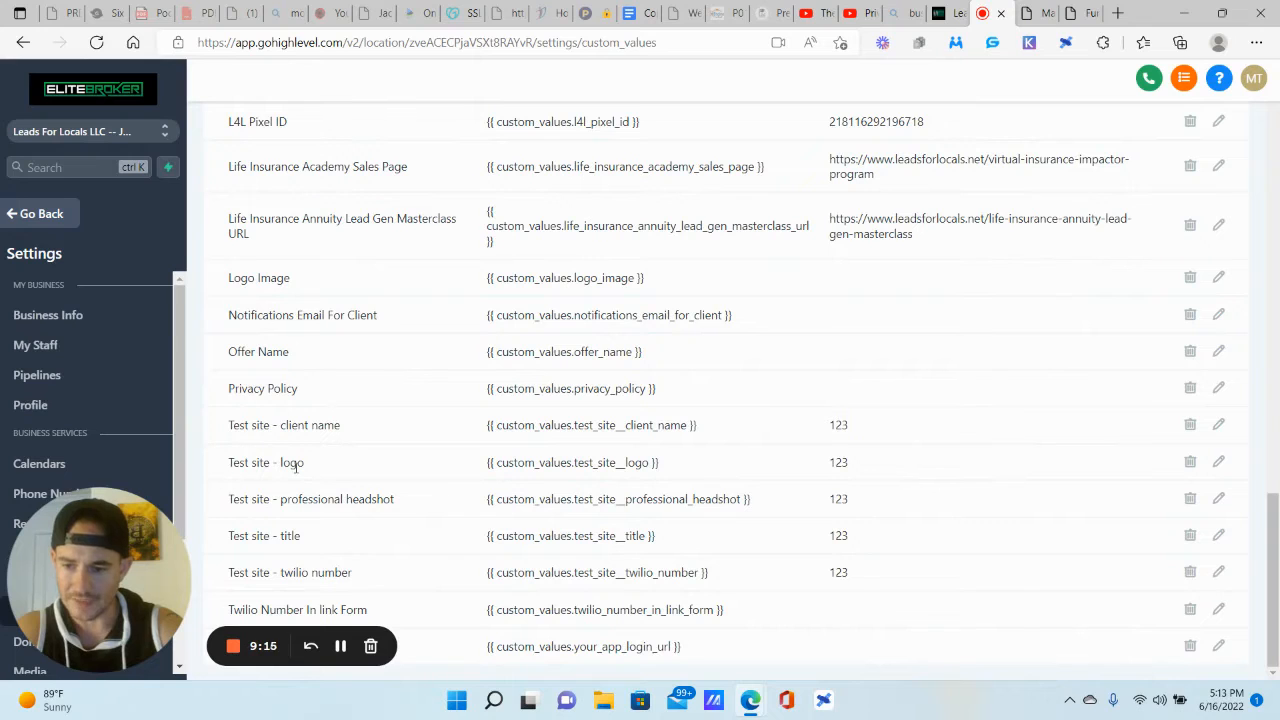
drag(680, 466, 486, 476)
key(ctrl+c)
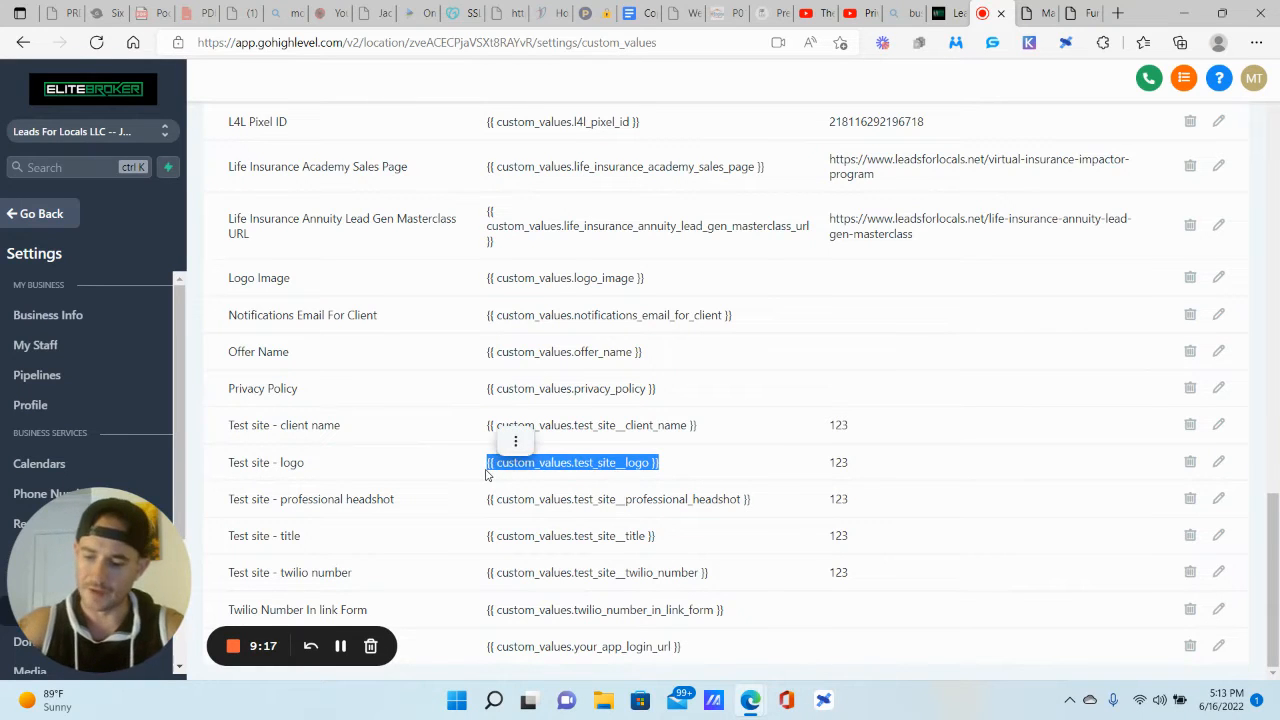
click(1076, 13)
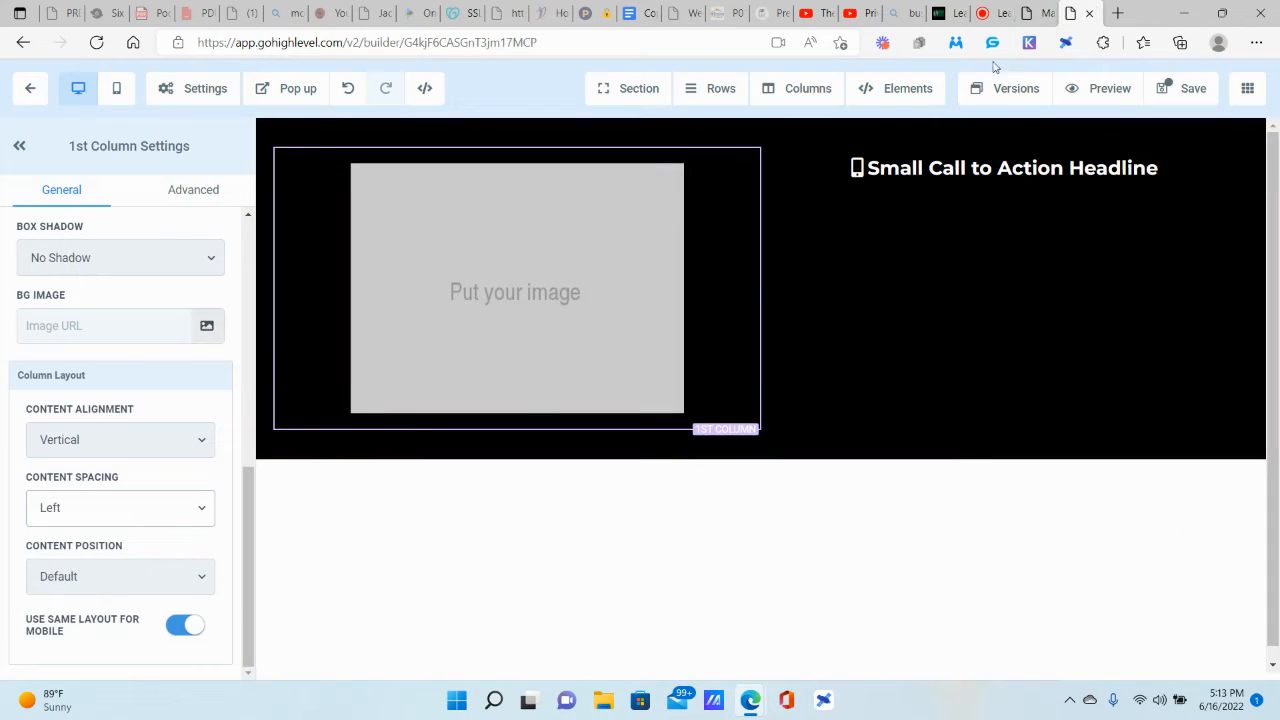
Step: Replace the placeholder image URL with the logo tag, removing the space after {{
click(482, 277)
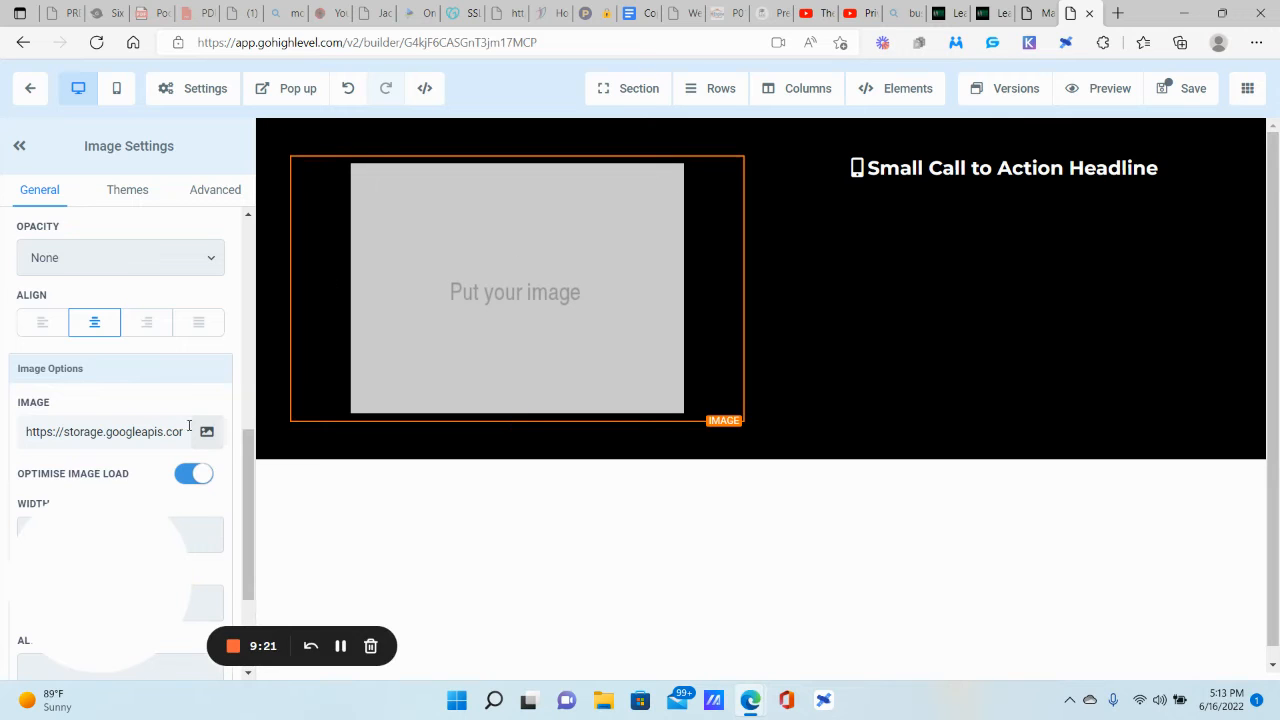
triple_click(146, 431)
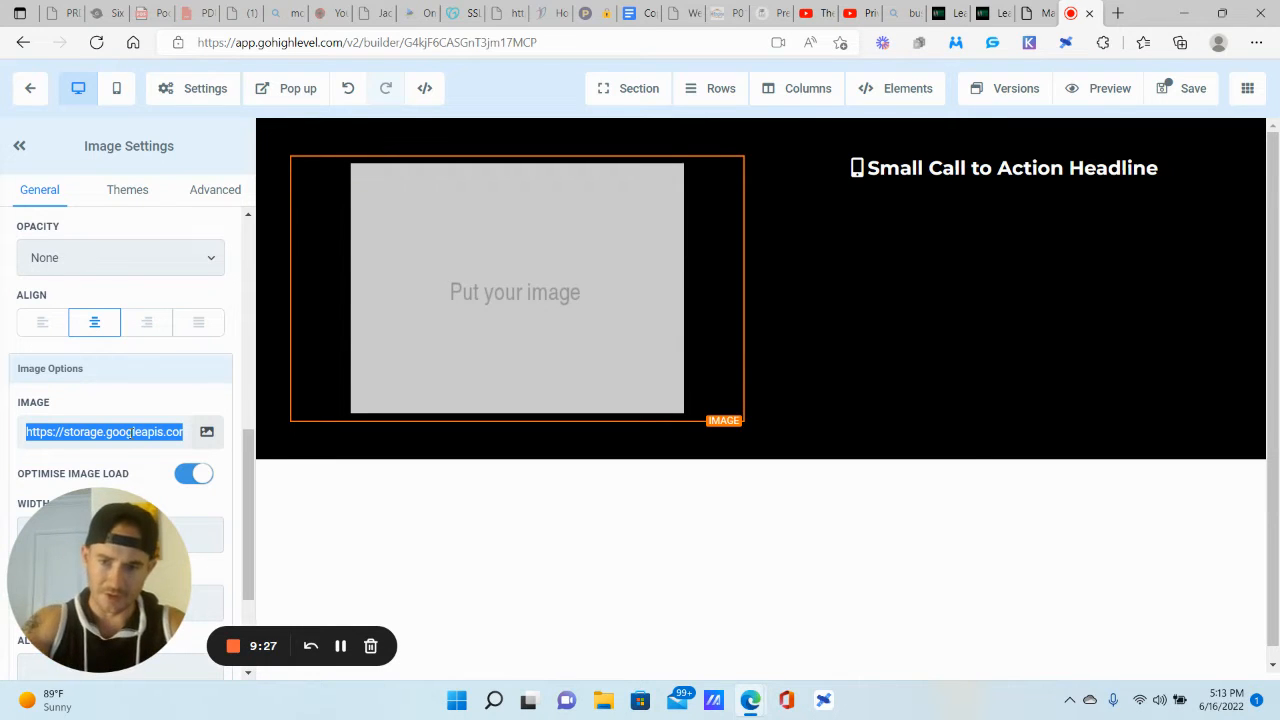
key(BackSpace)
key(ctrl+v)
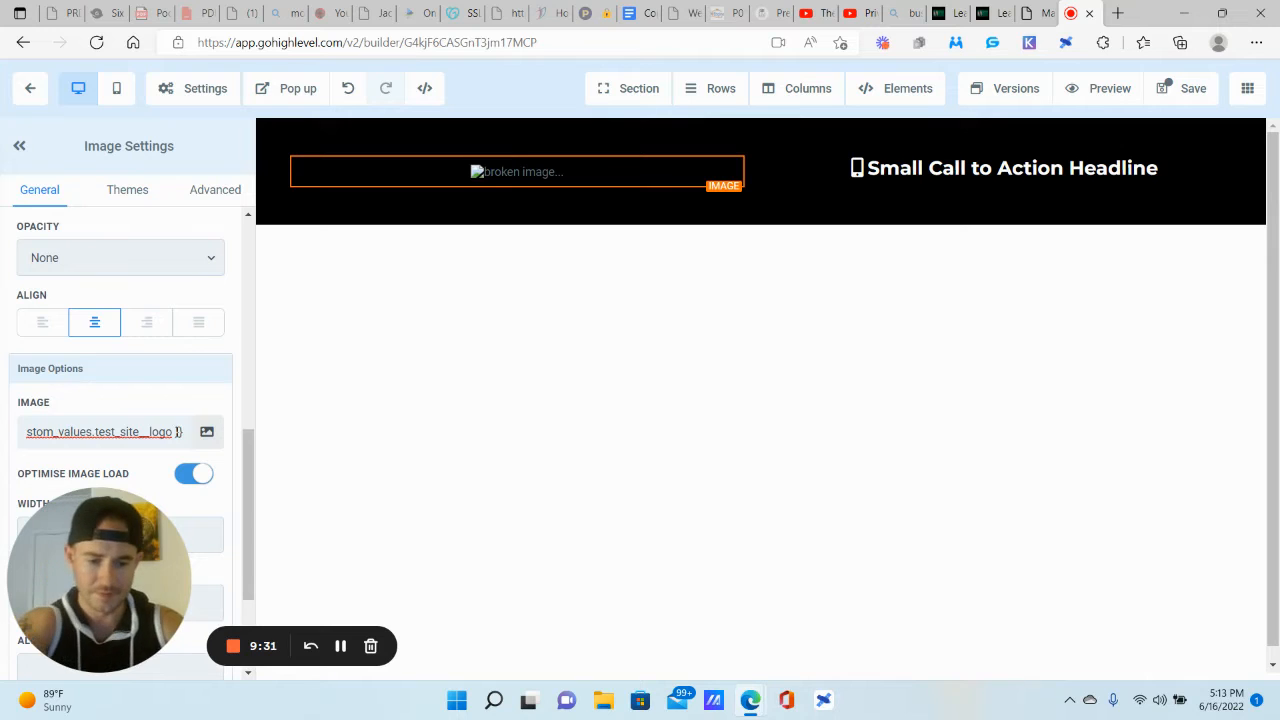
drag(120, 432, 3, 438)
click(36, 432)
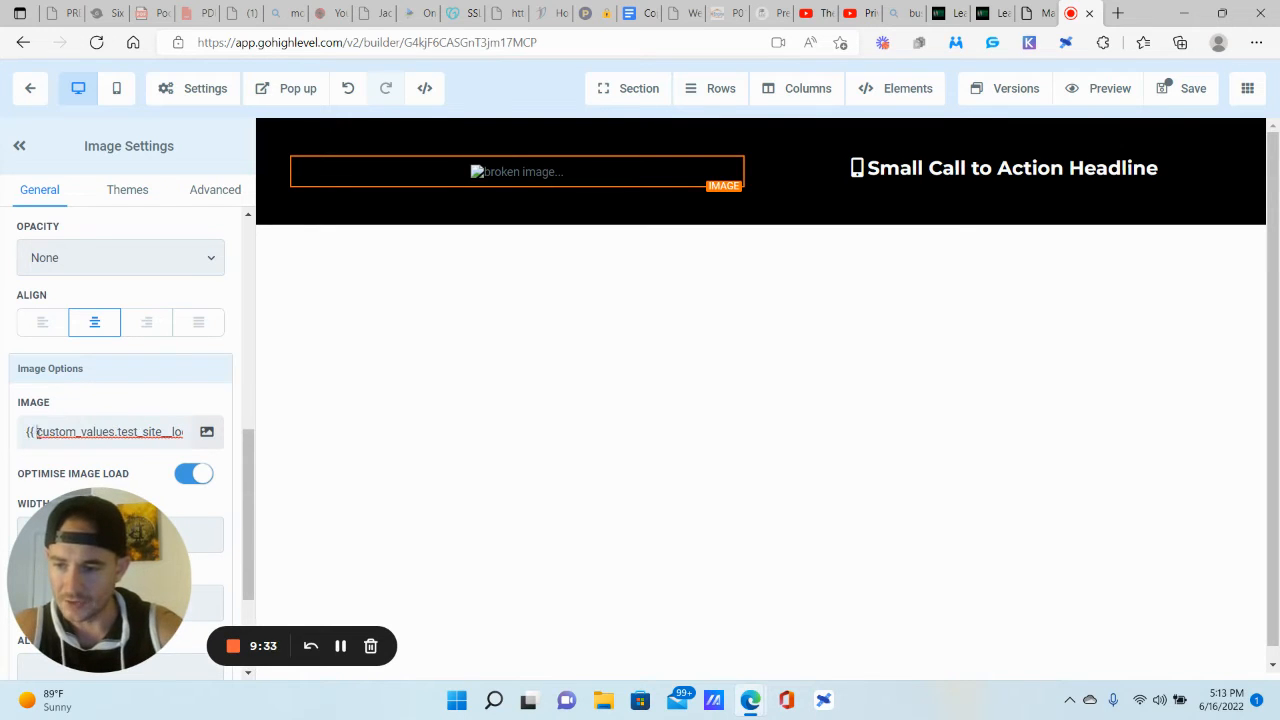
key(BackSpace)
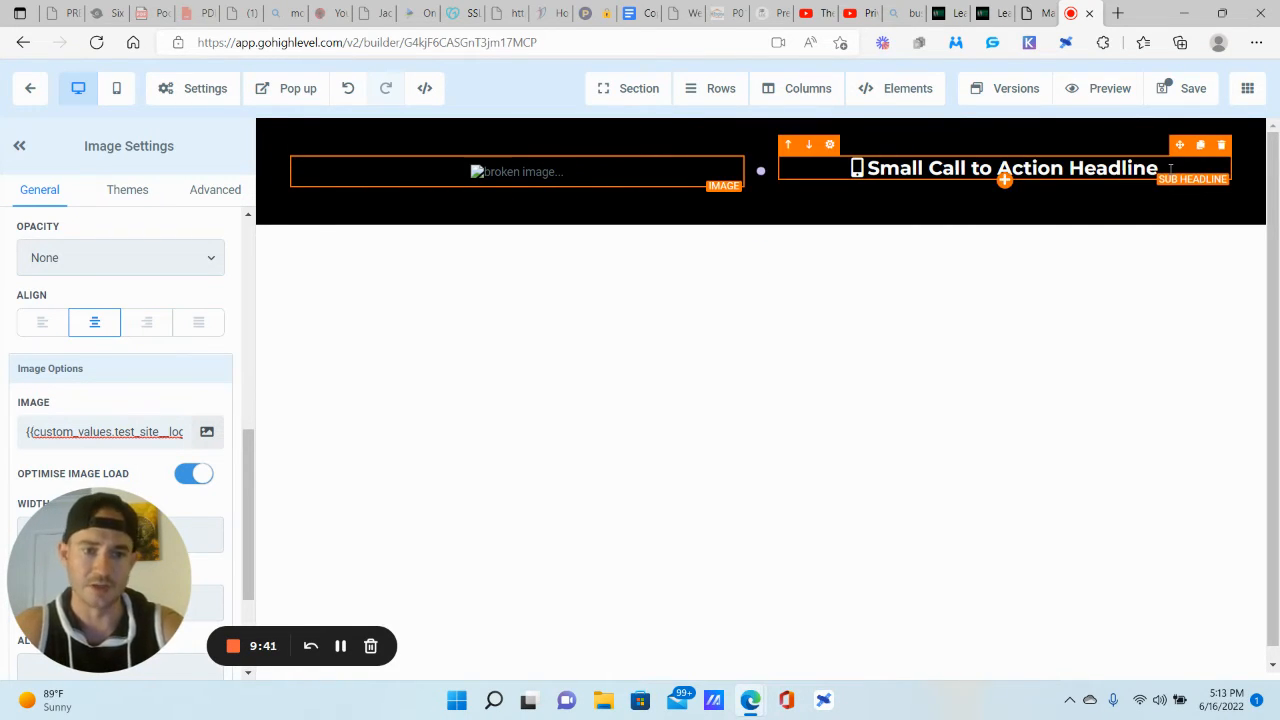
Step: Paste the Test site - twilio number merge tag over the sub-headline text
click(1000, 11)
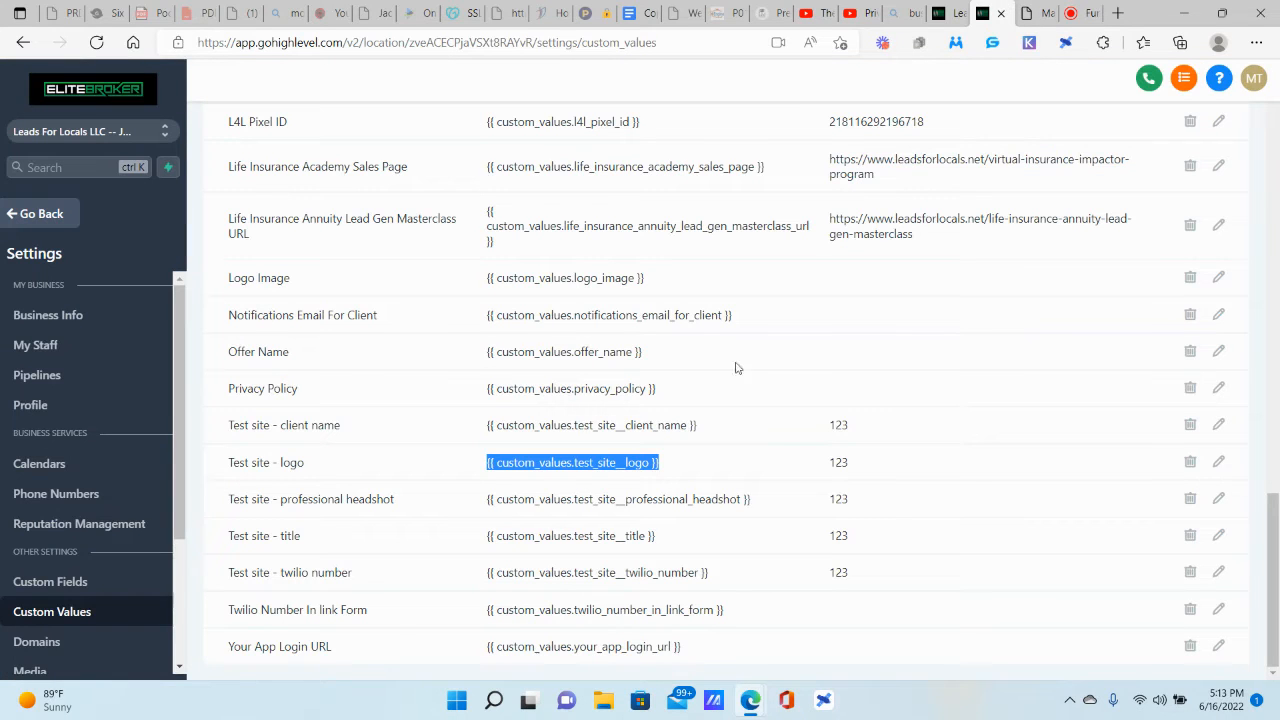
drag(711, 574, 489, 588)
key(ctrl+c)
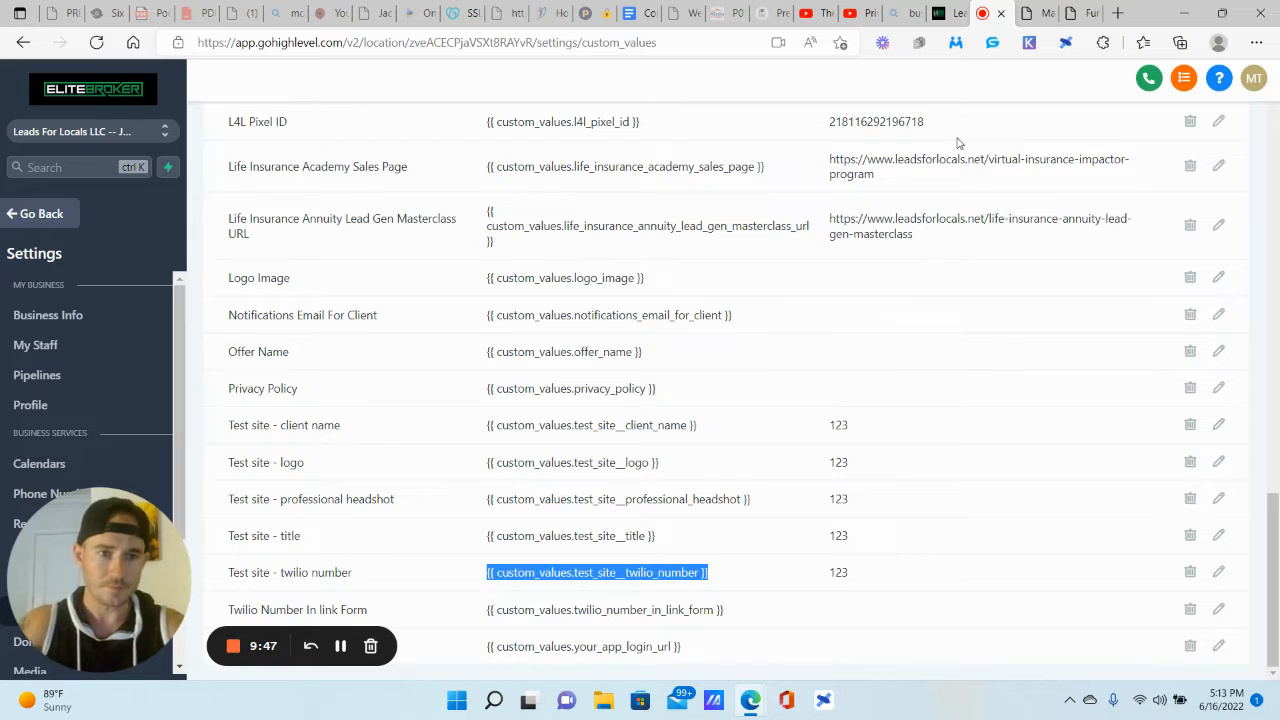
click(1079, 9)
drag(1160, 169, 862, 168)
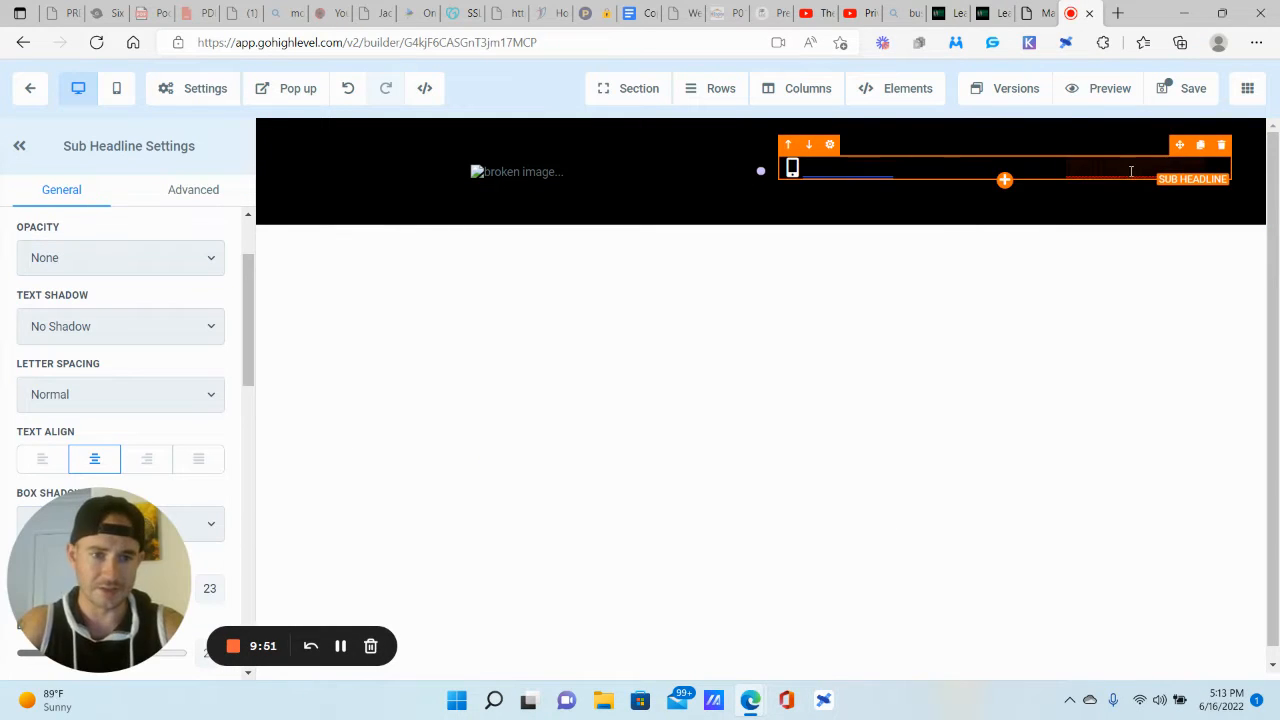
key(ctrl+v)
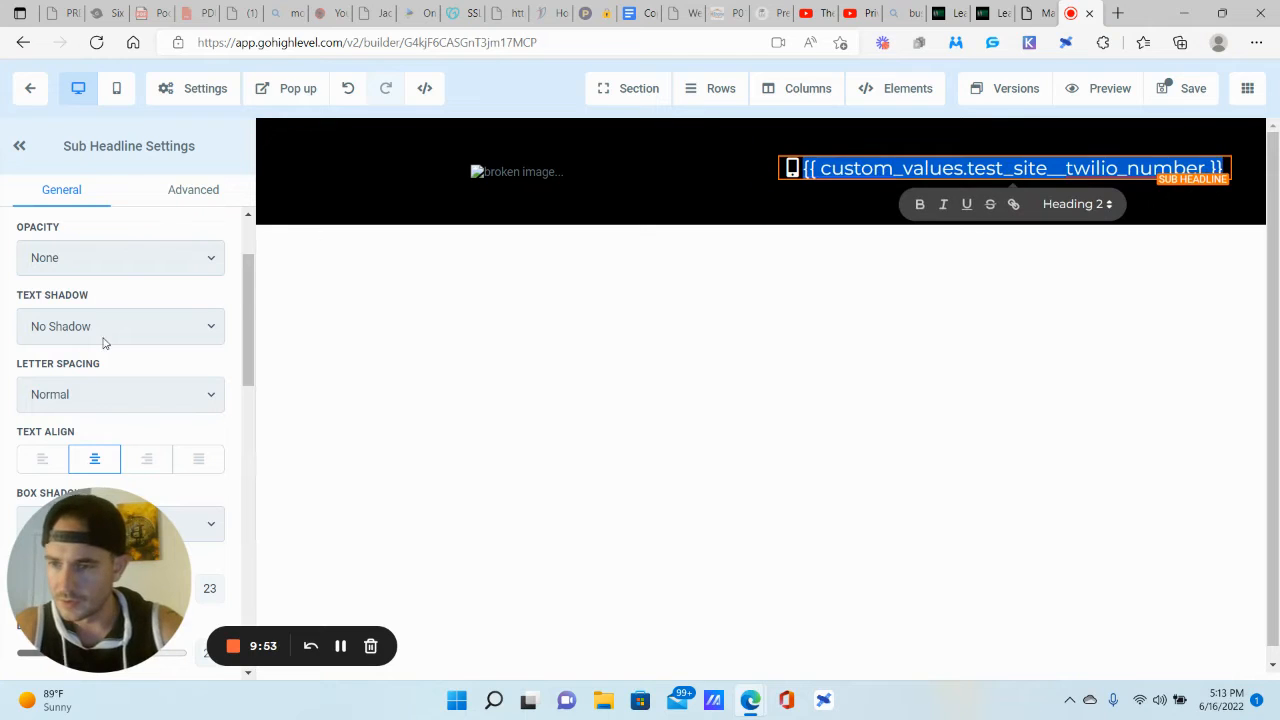
Step: Make the sub-headline text white and bold
scroll(129, 432, down, 5)
click(195, 386)
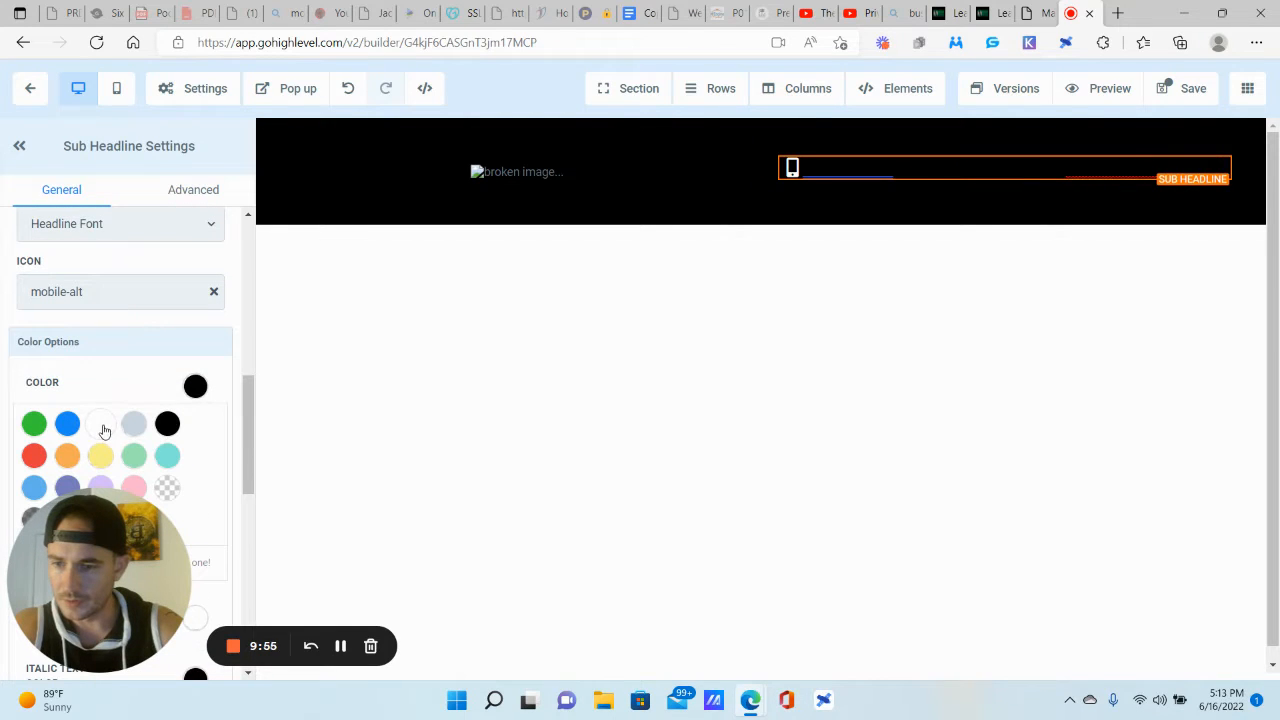
click(101, 425)
click(199, 389)
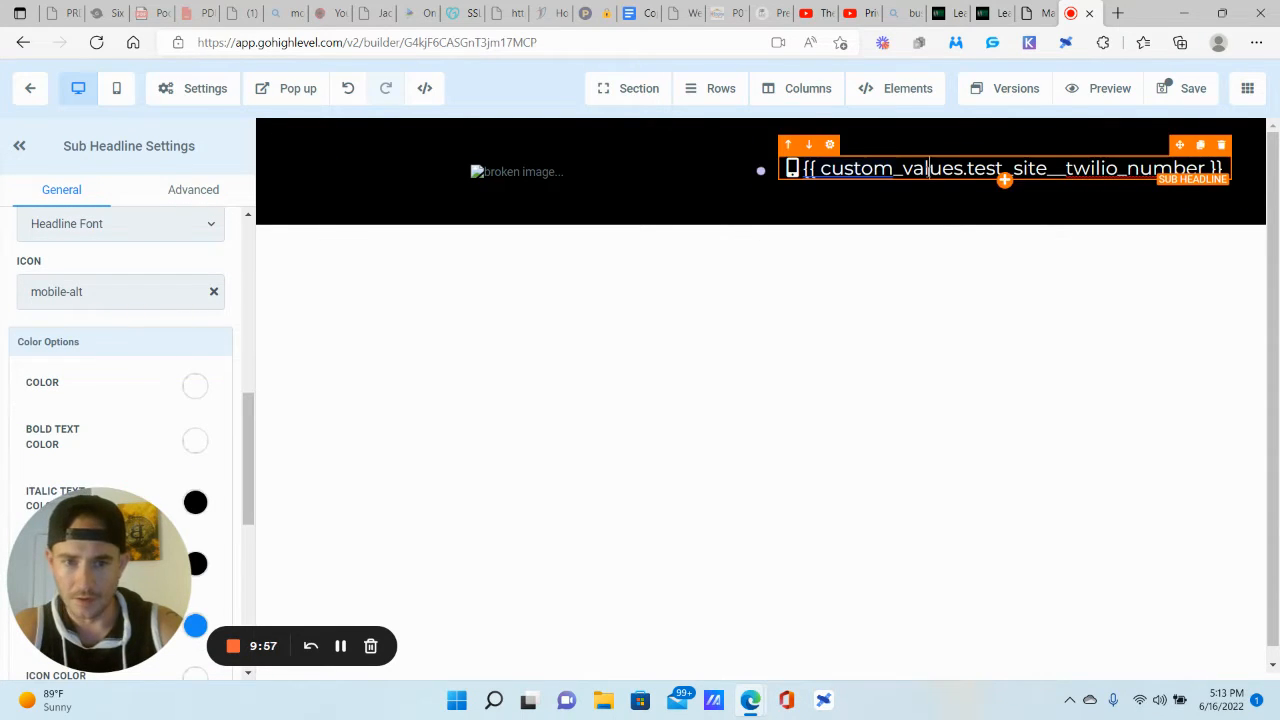
triple_click(922, 168)
click(799, 205)
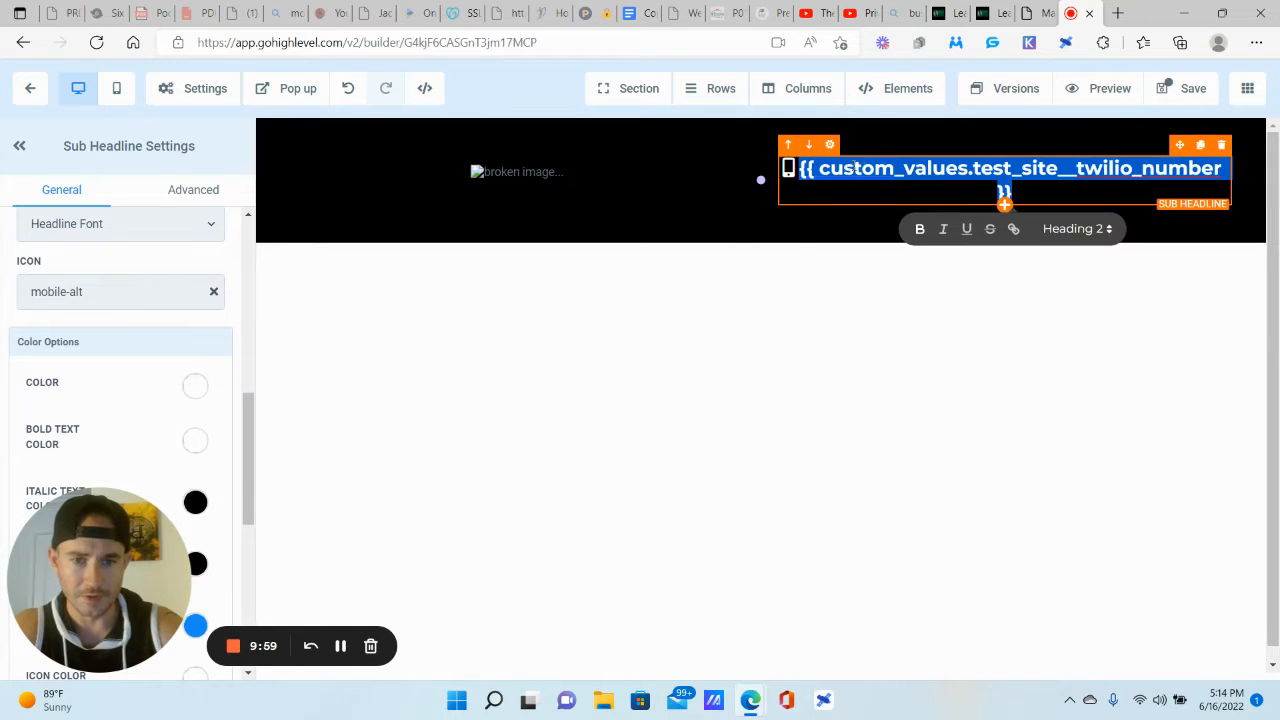
click(1004, 195)
Step: Correct the braces to {{custom_values.test_site__twilio_number}} and save the page
mouse_move(822, 170)
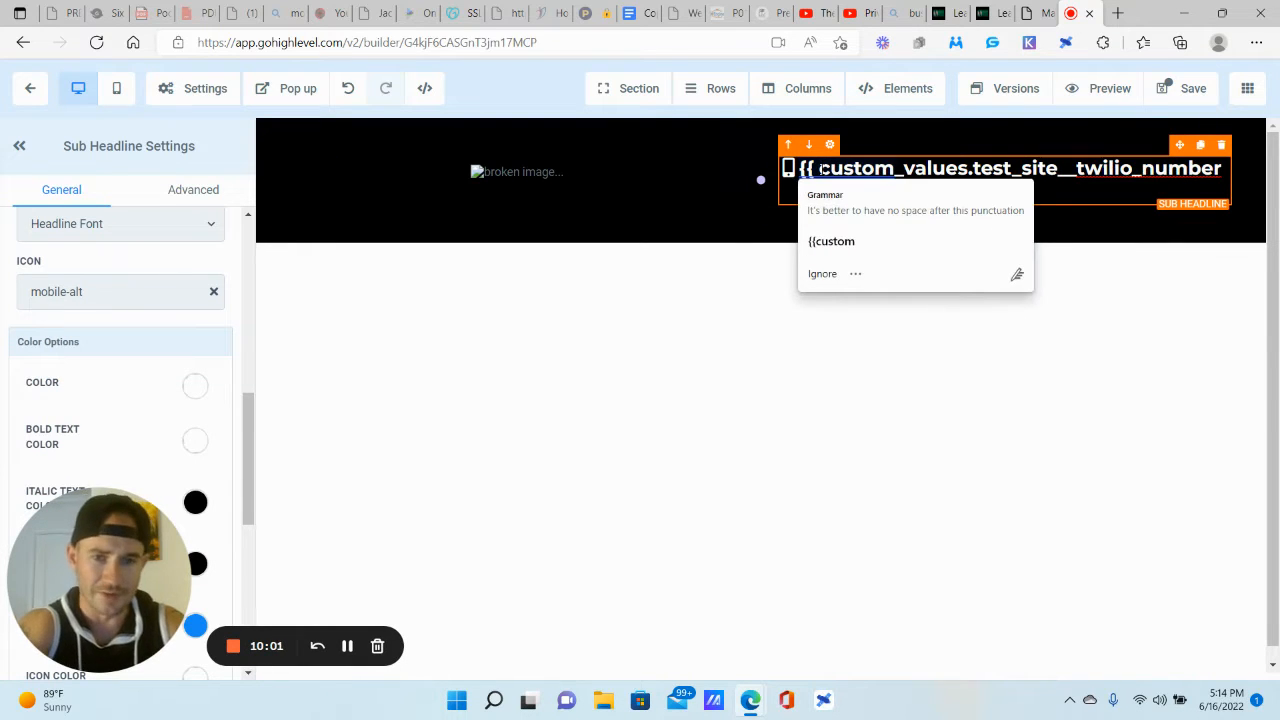
click(831, 241)
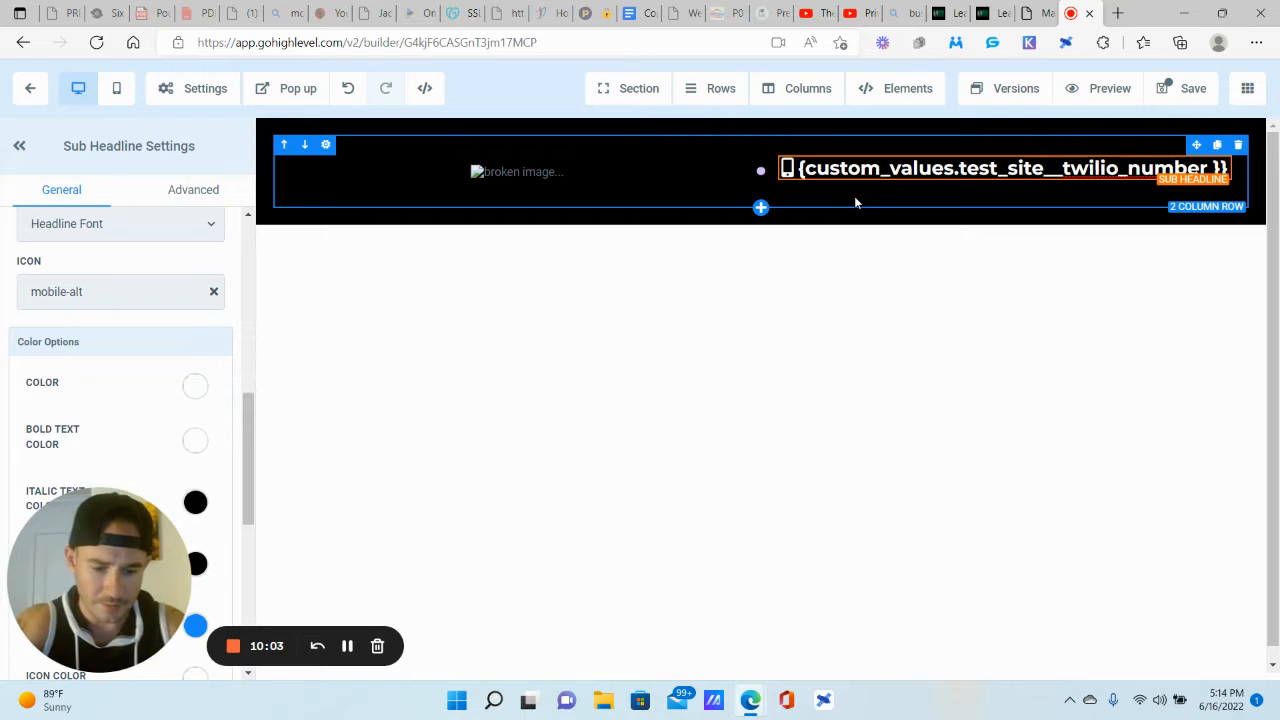
text({)
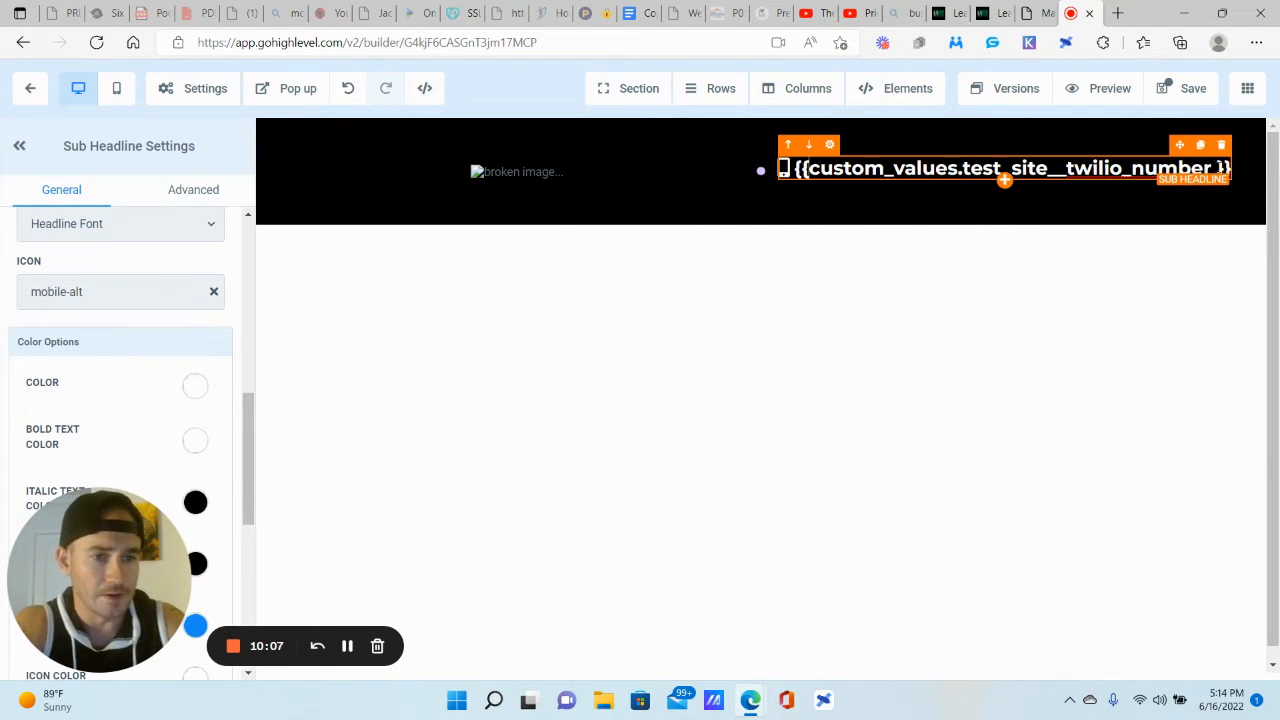
key(BackSpace)
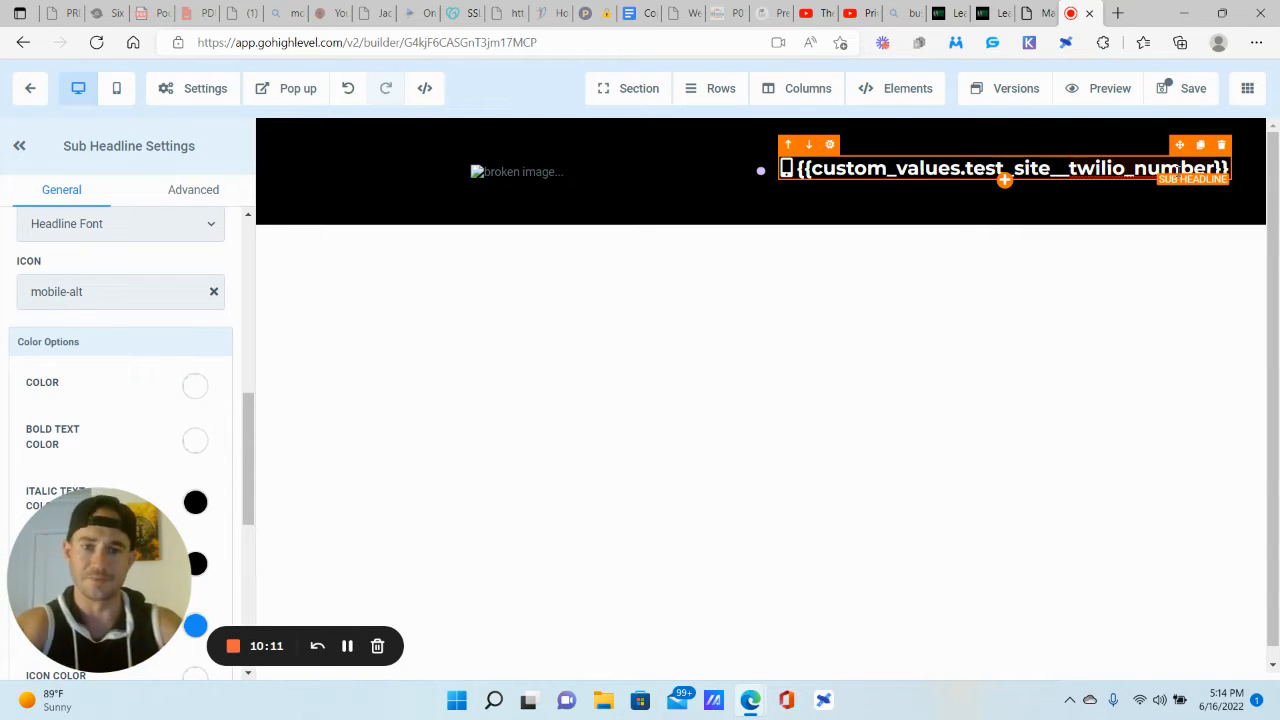
click(1183, 88)
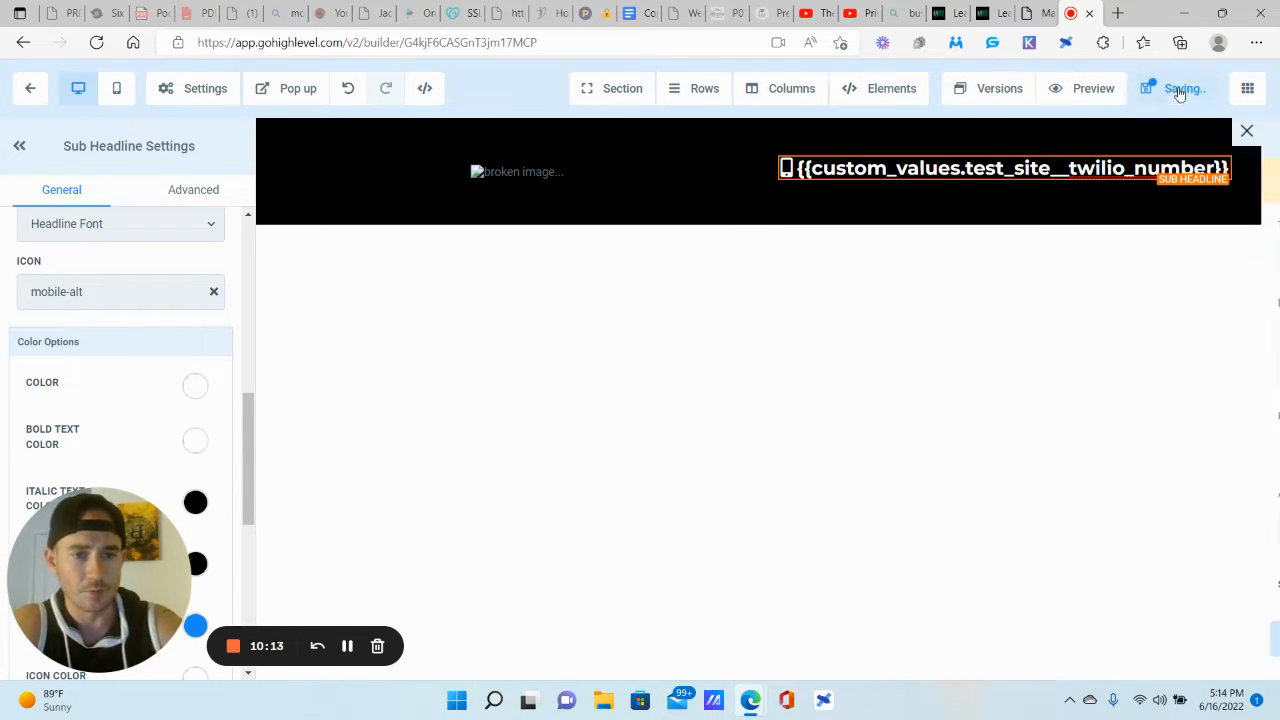
click(1016, 646)
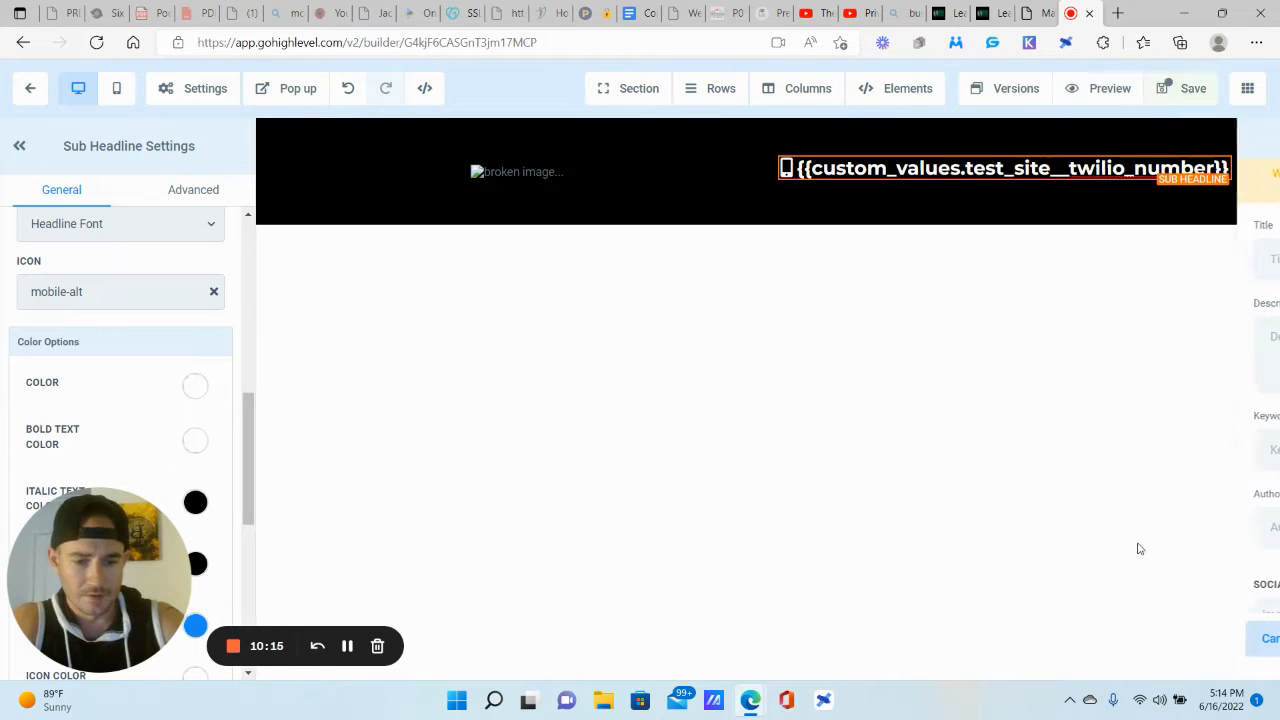
Step: Drag a Full Width section below the black header and open its BG Image picker
click(626, 92)
click(640, 124)
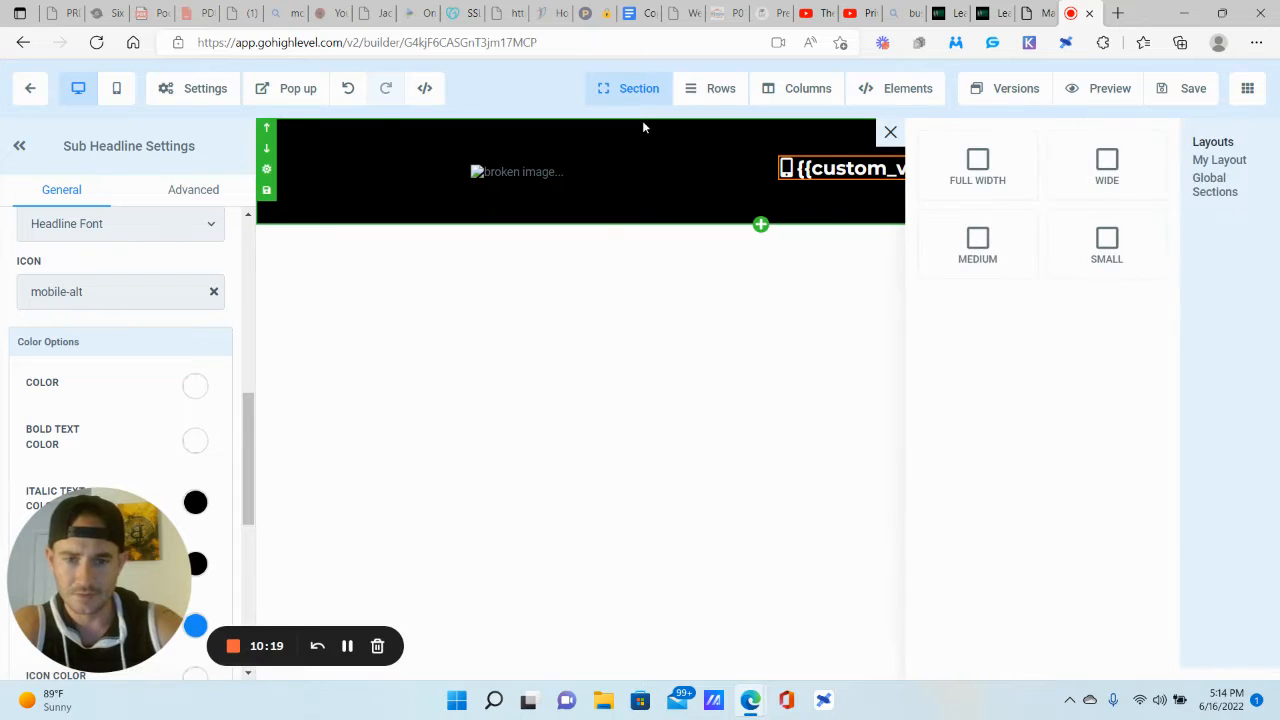
drag(980, 165, 790, 262)
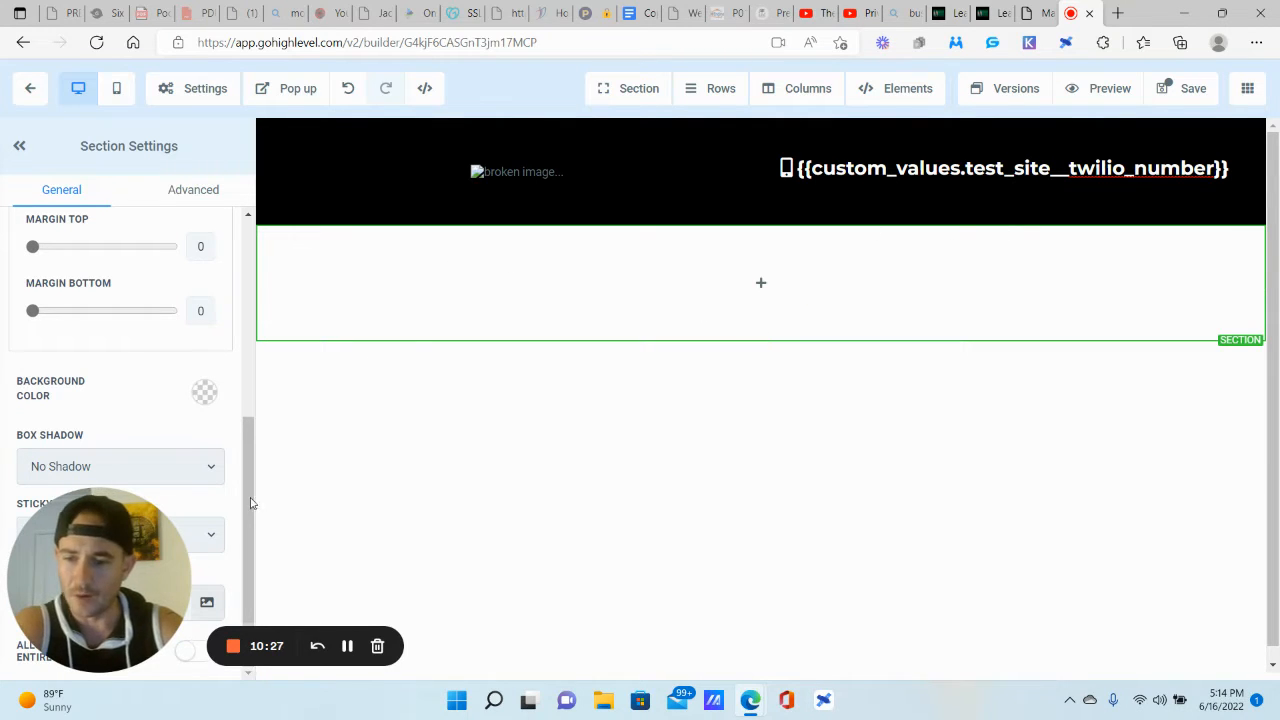
drag(74, 548, 363, 543)
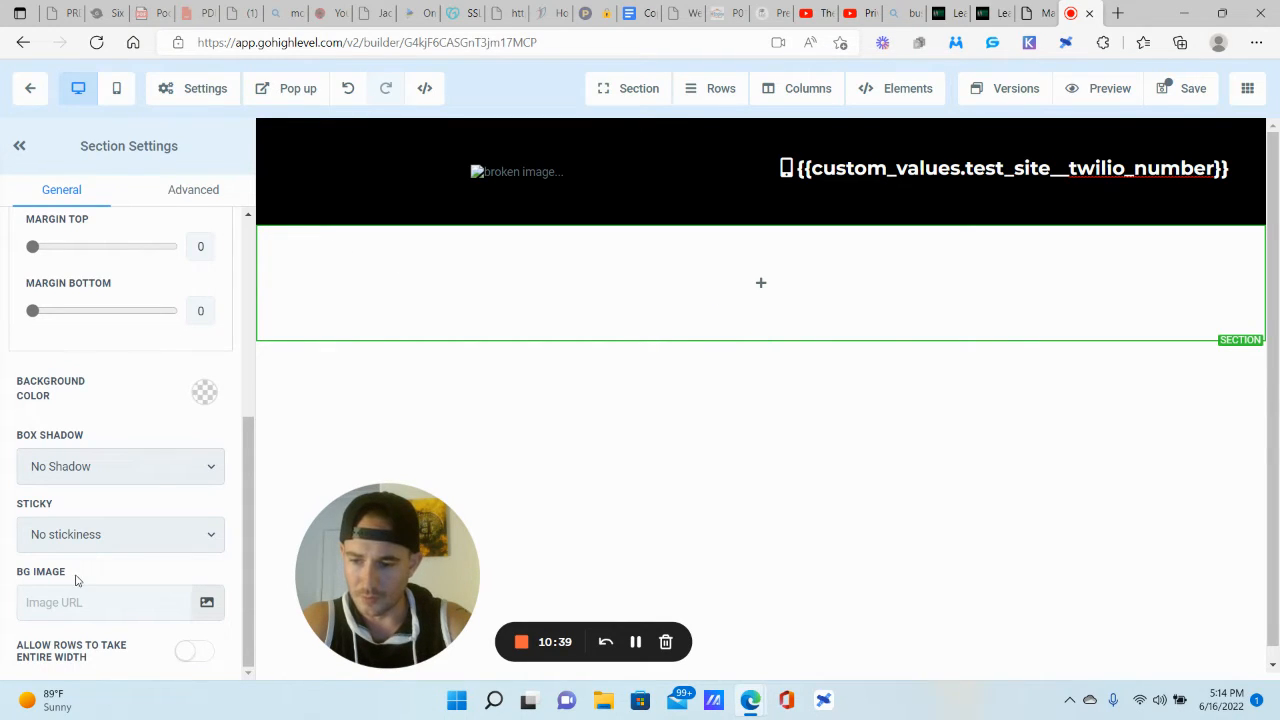
click(206, 603)
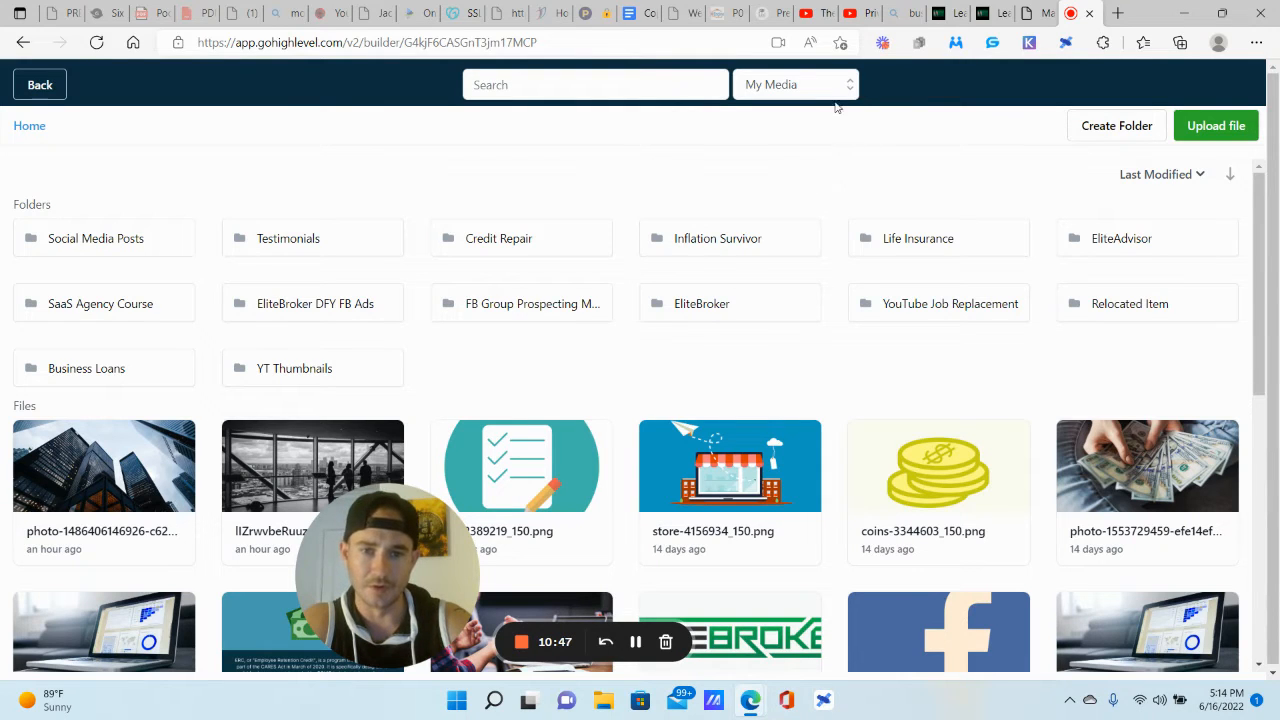
Step: Search Unsplash for 'business' and add the skyscraper photo to My Media
click(836, 93)
click(767, 226)
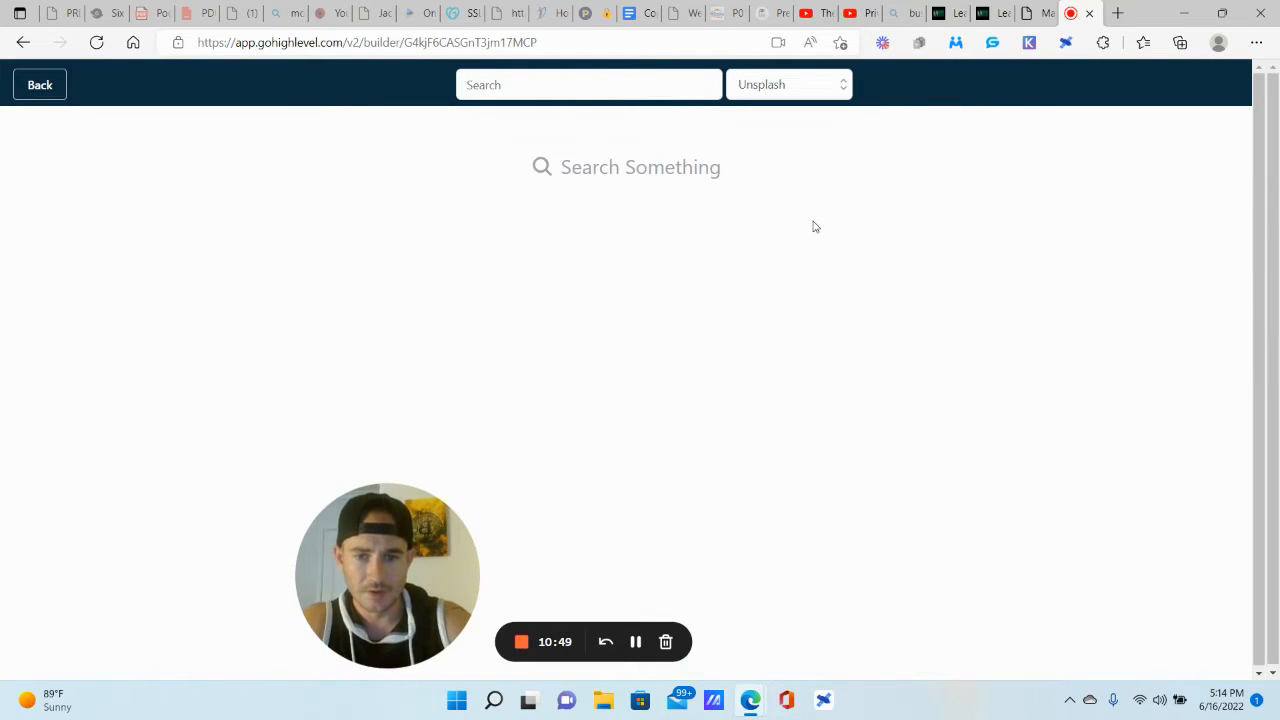
click(563, 84)
text(business)
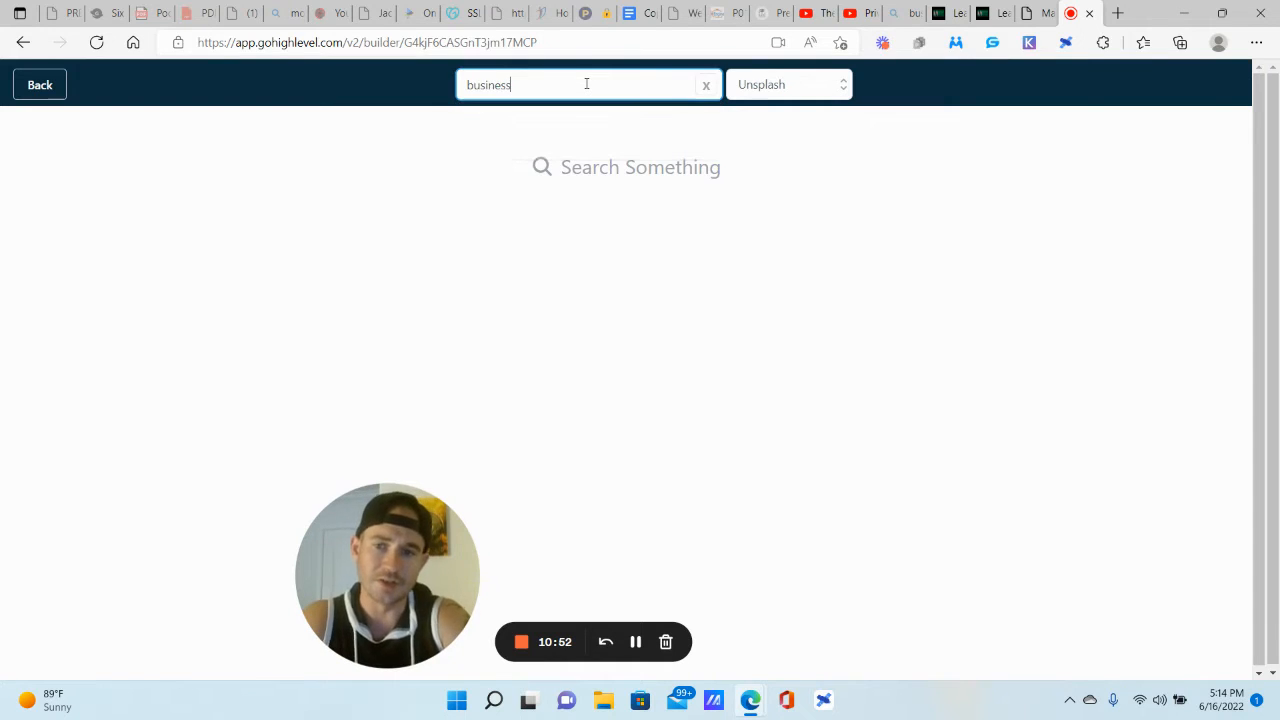
key(Return)
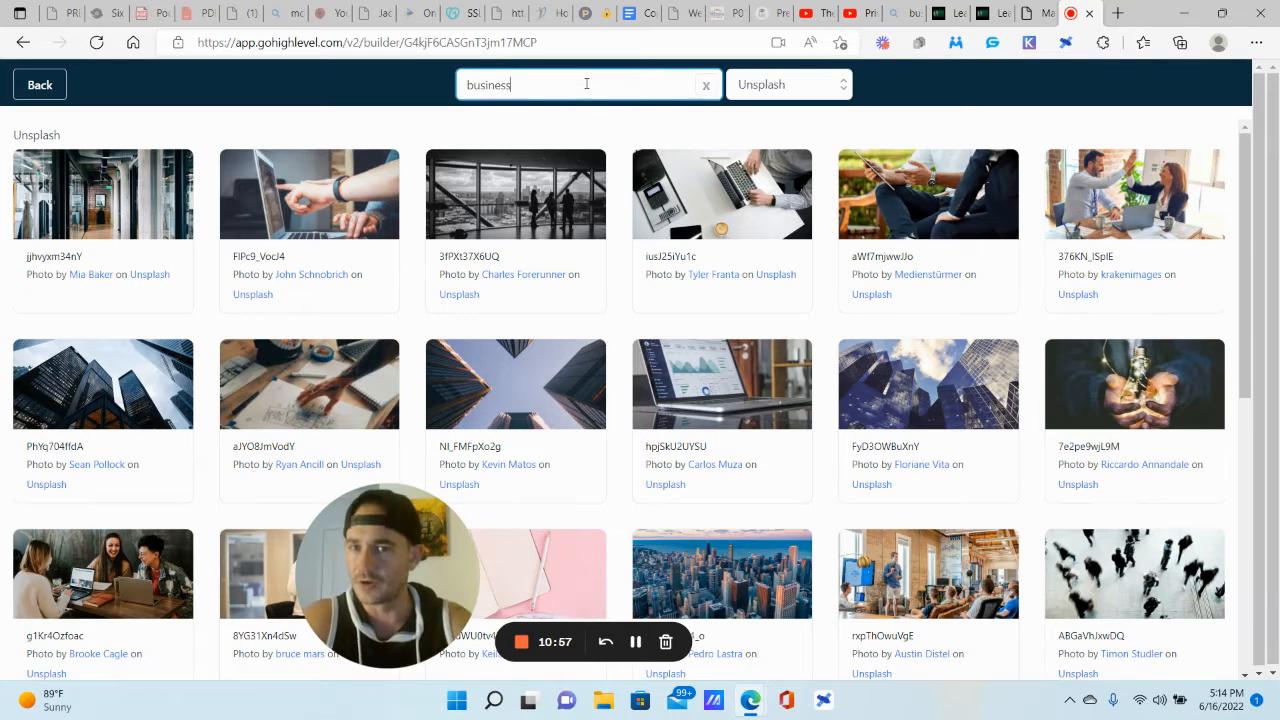
click(113, 378)
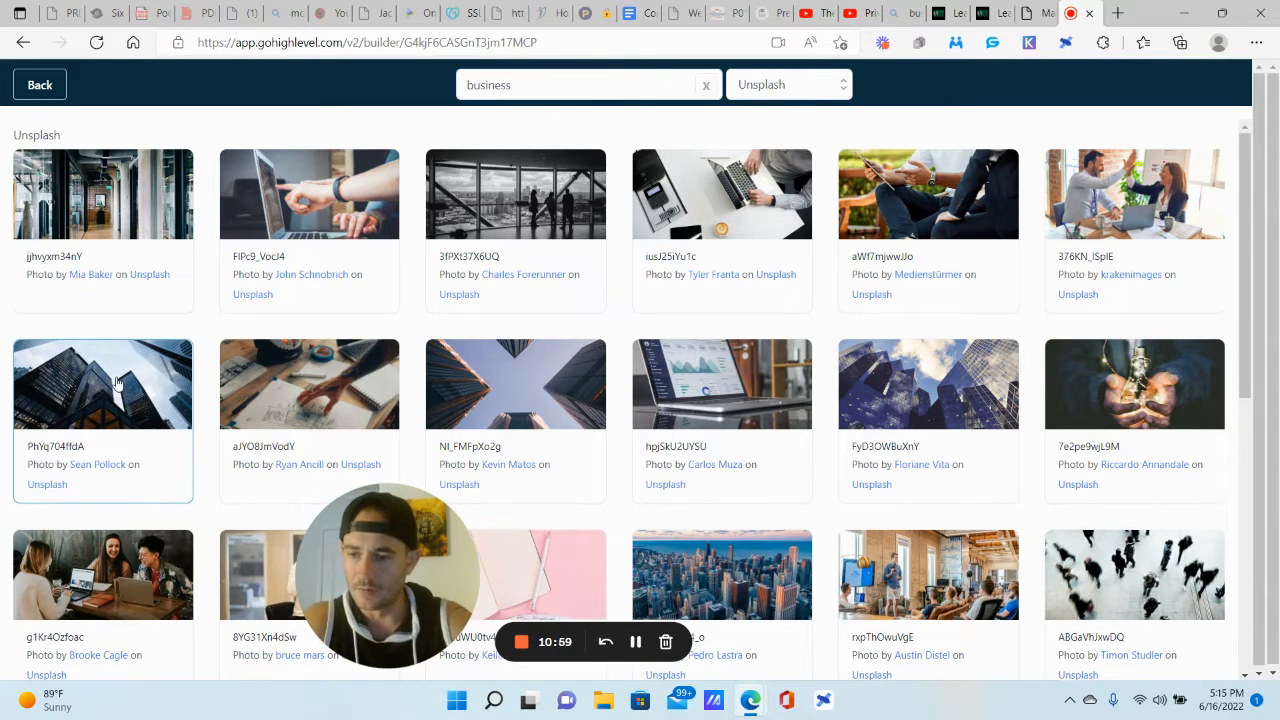
click(112, 380)
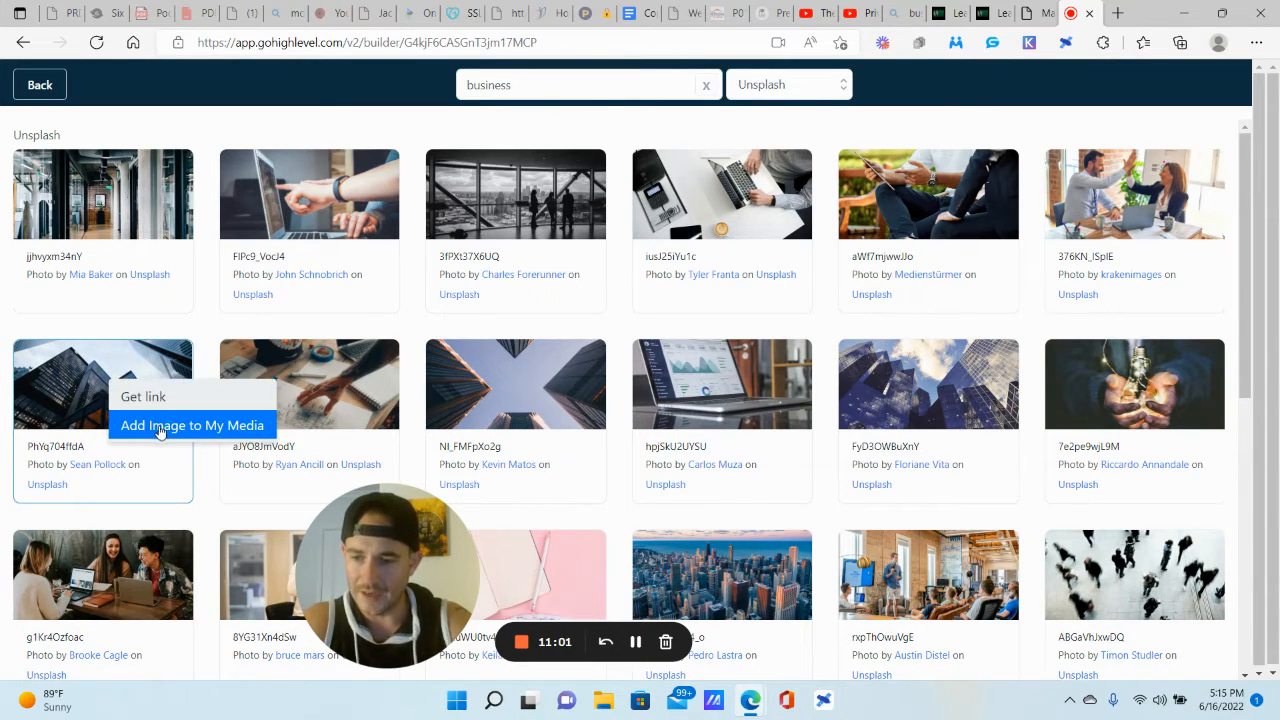
click(250, 433)
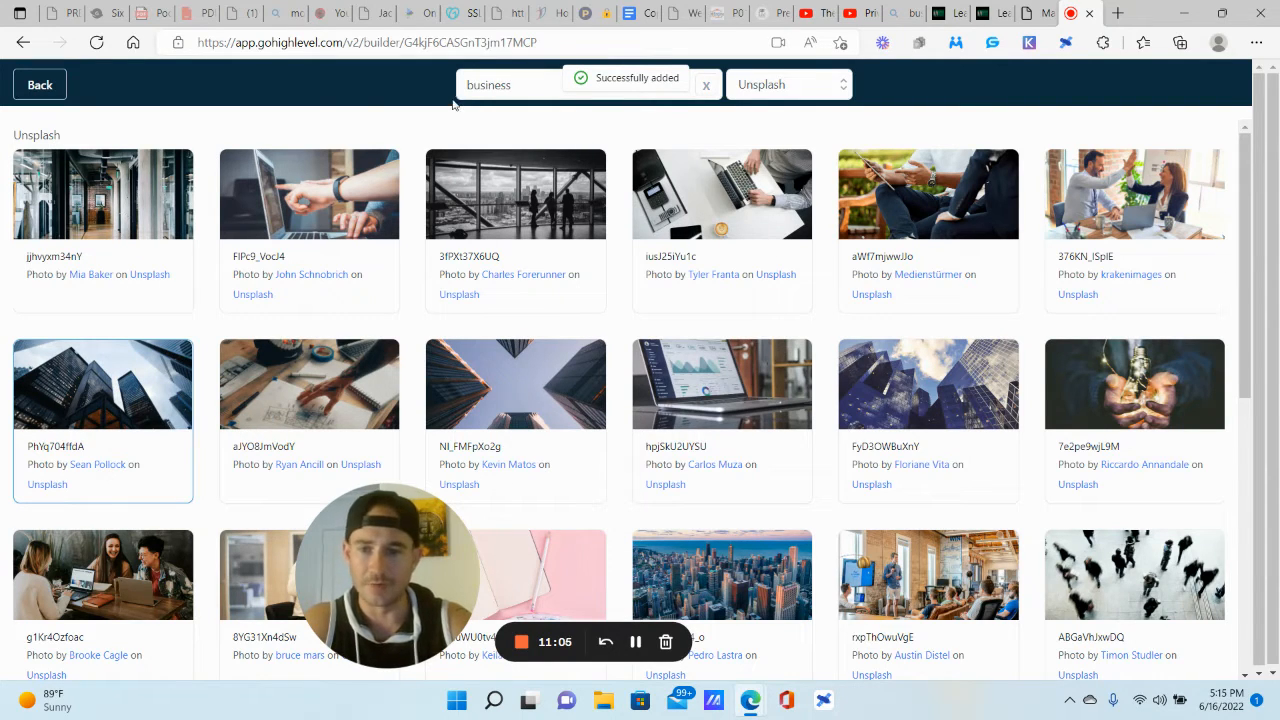
click(41, 86)
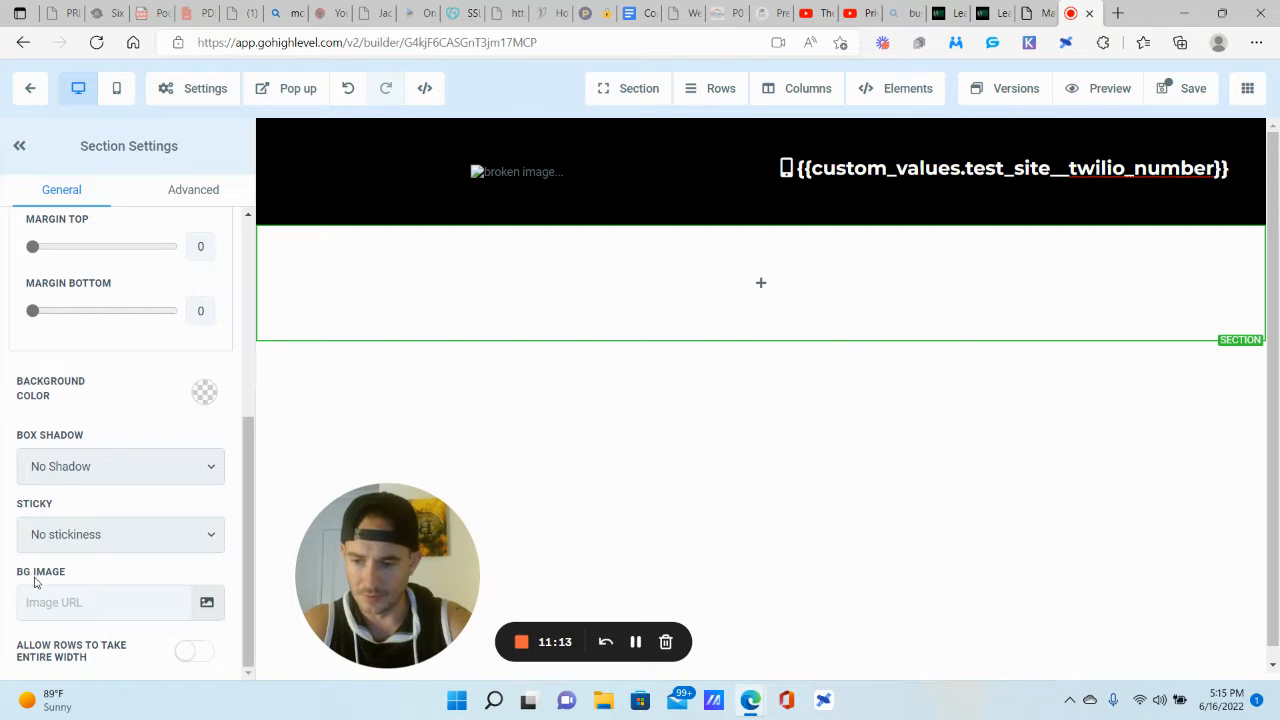
Step: Pick the skyscraper photo from the media library's Home as the section background
click(206, 602)
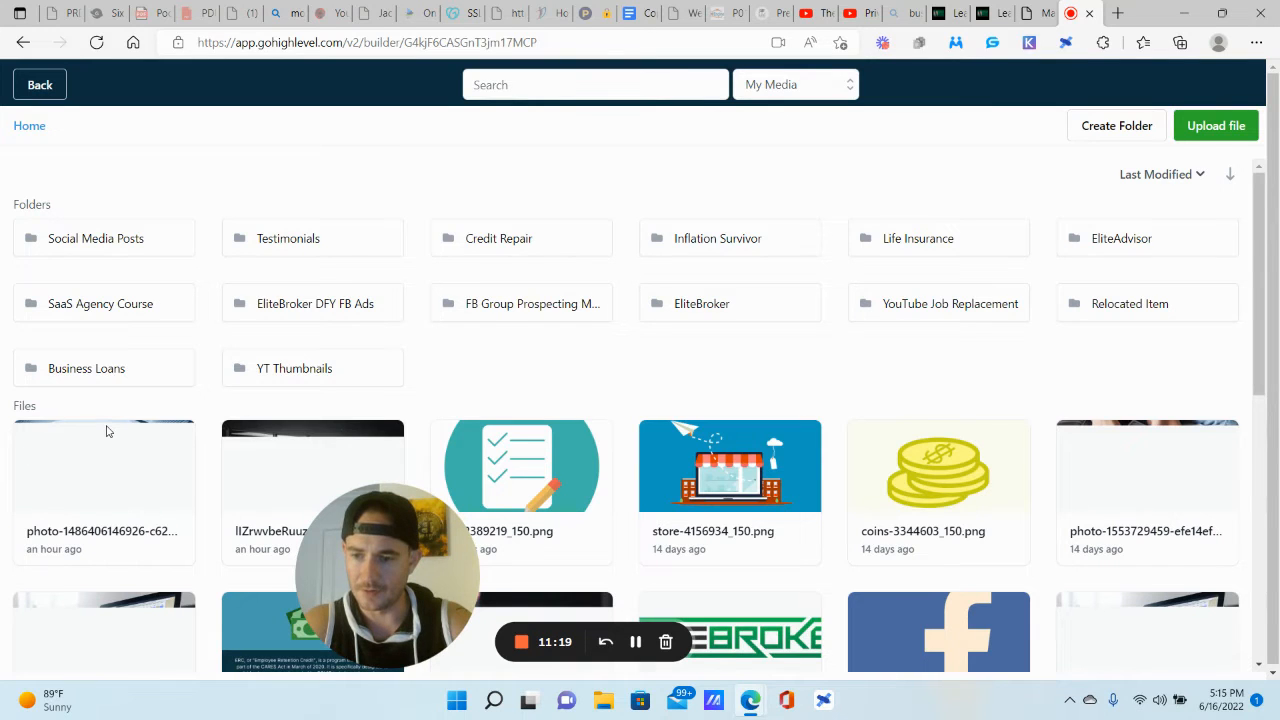
scroll(110, 425, down, 2)
scroll(125, 395, up, 1)
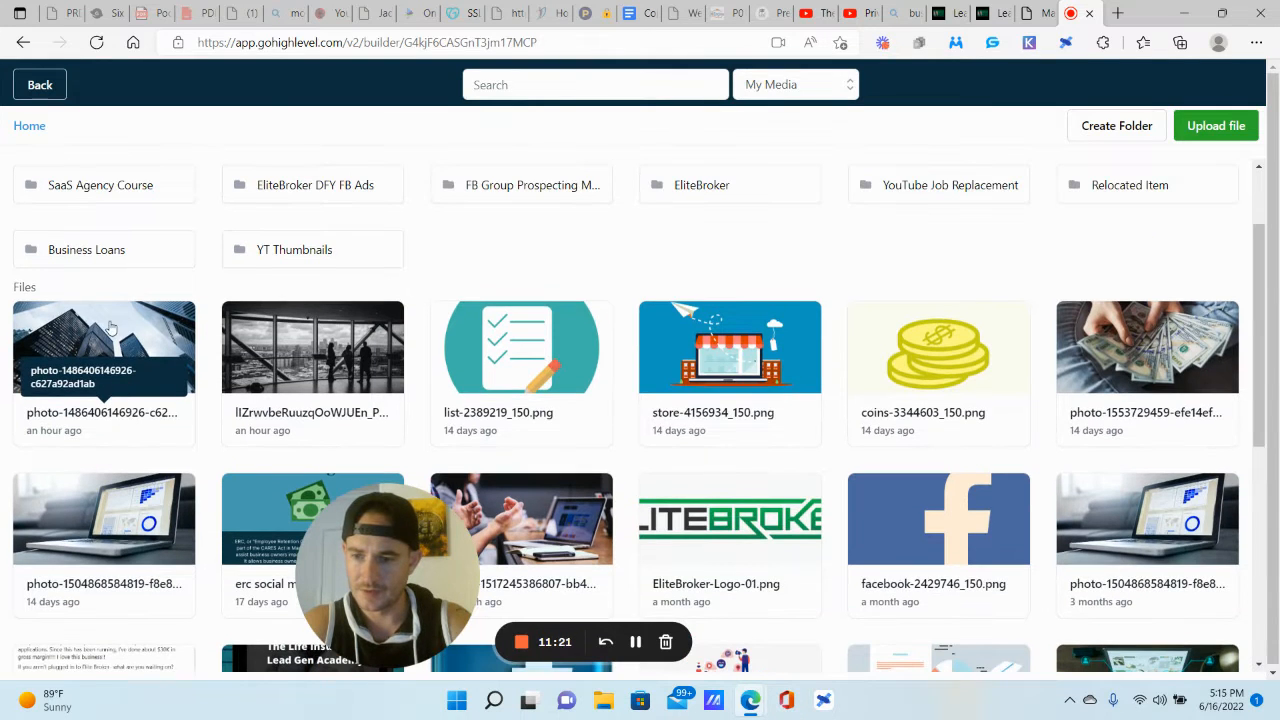
scroll(111, 327, up, 1)
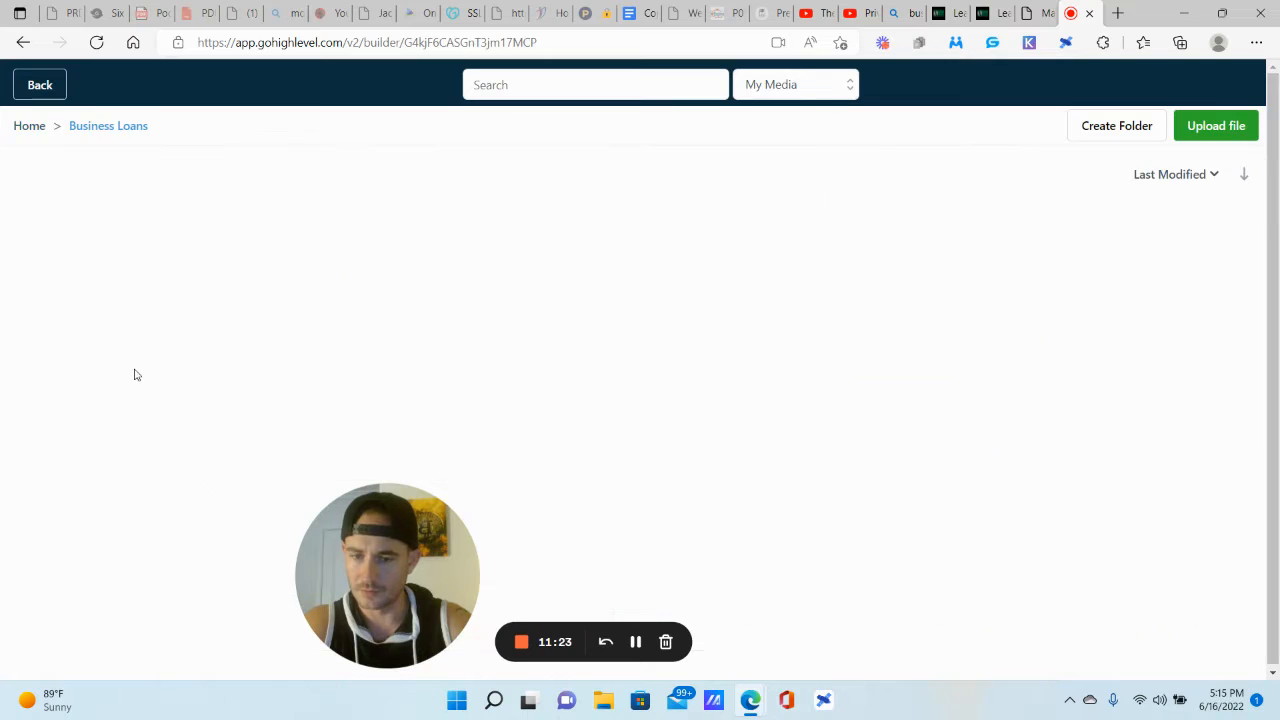
click(33, 127)
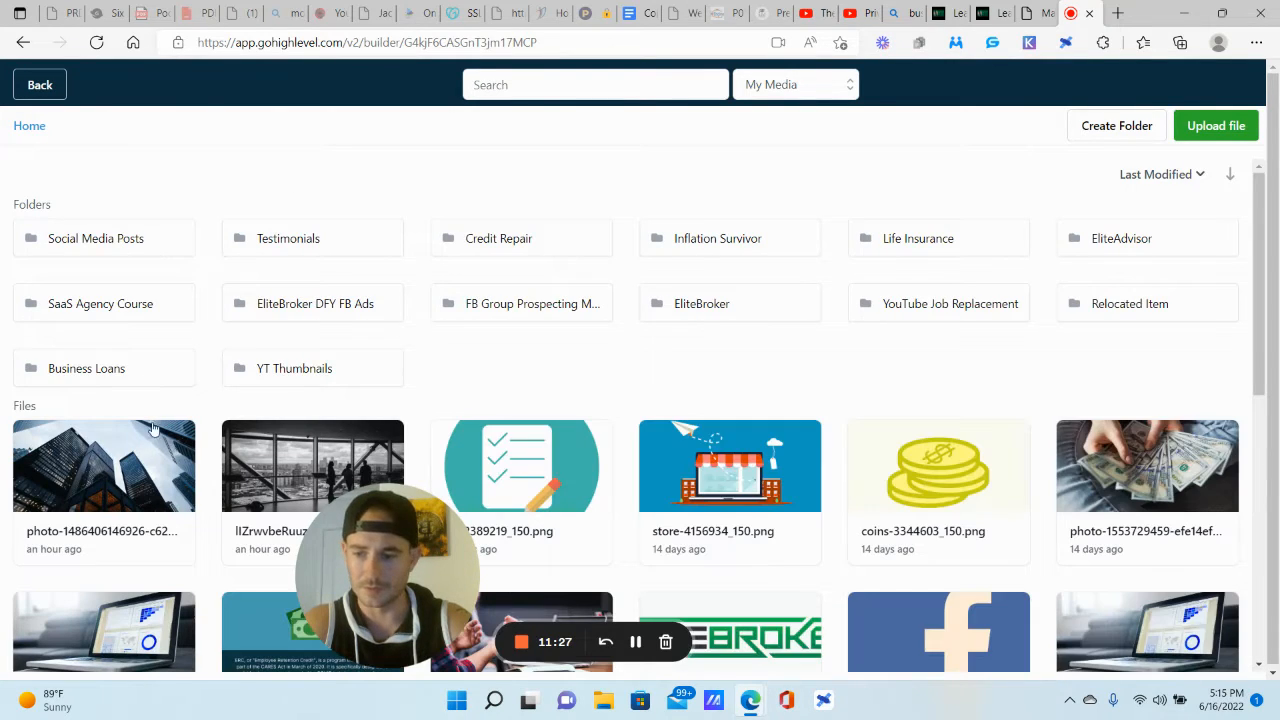
click(85, 470)
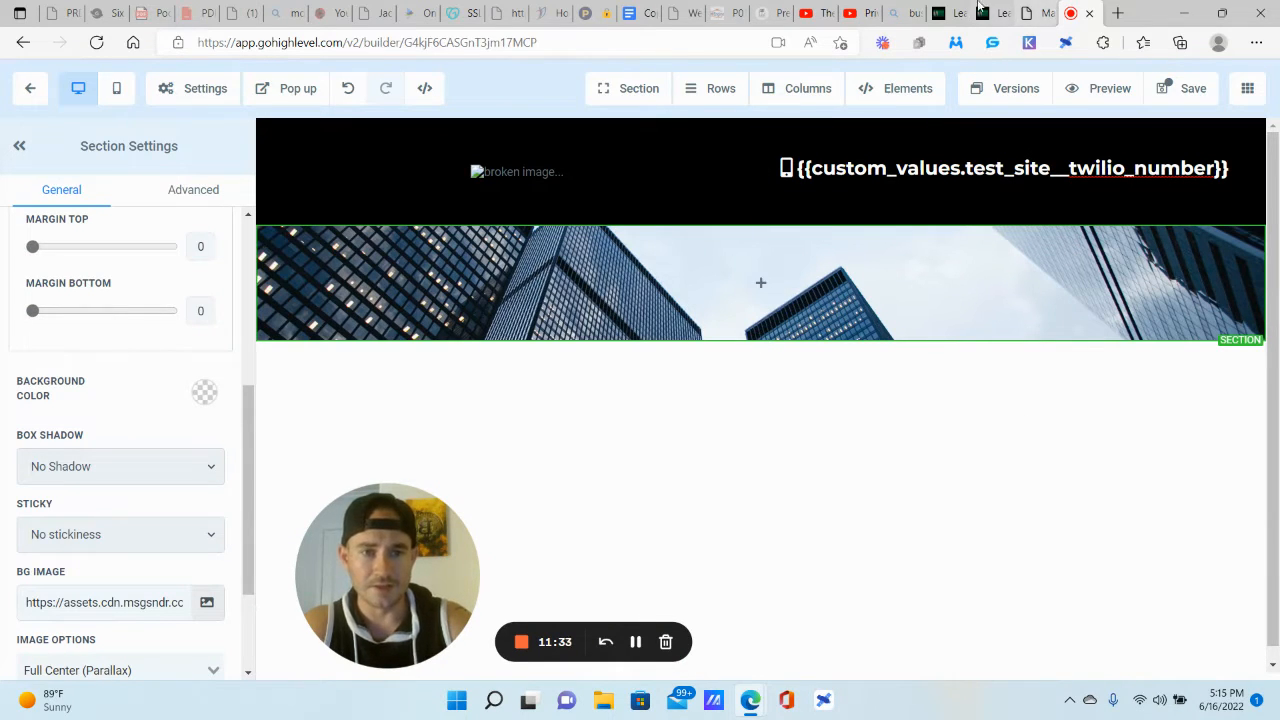
Step: Add a custom #2F10C4 blue as the section's background colour
click(1043, 7)
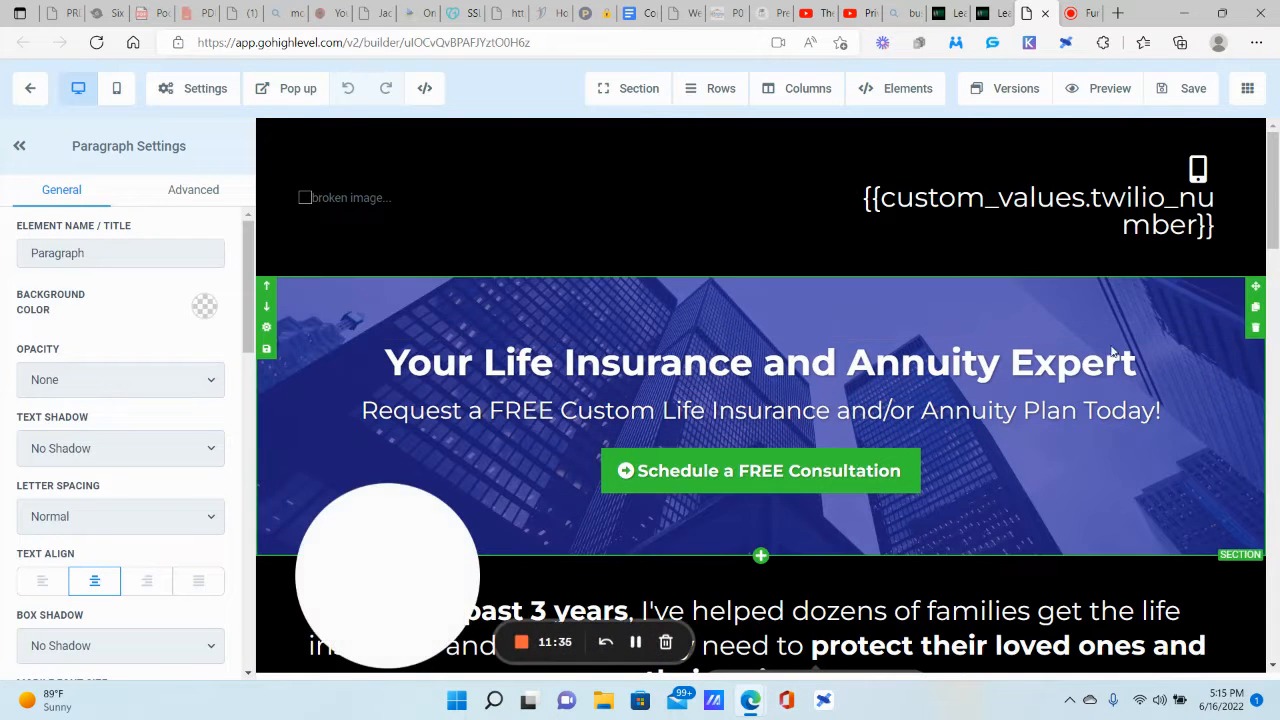
click(1087, 7)
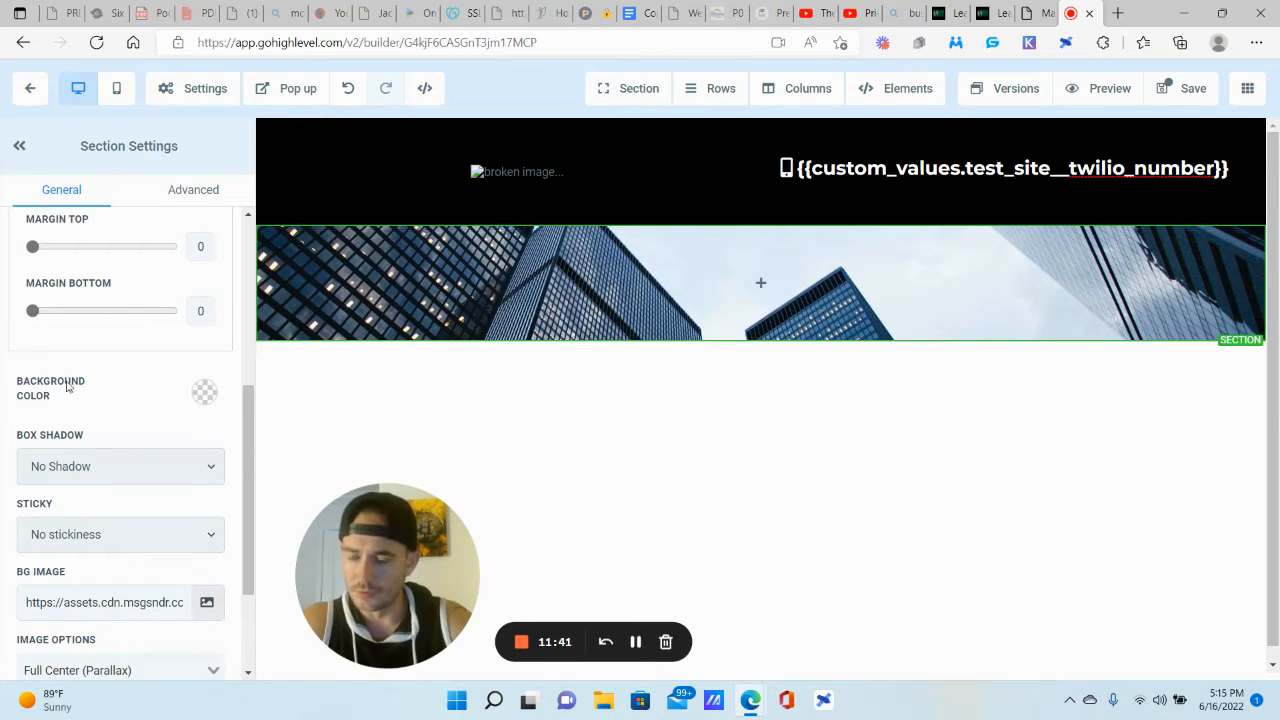
click(207, 396)
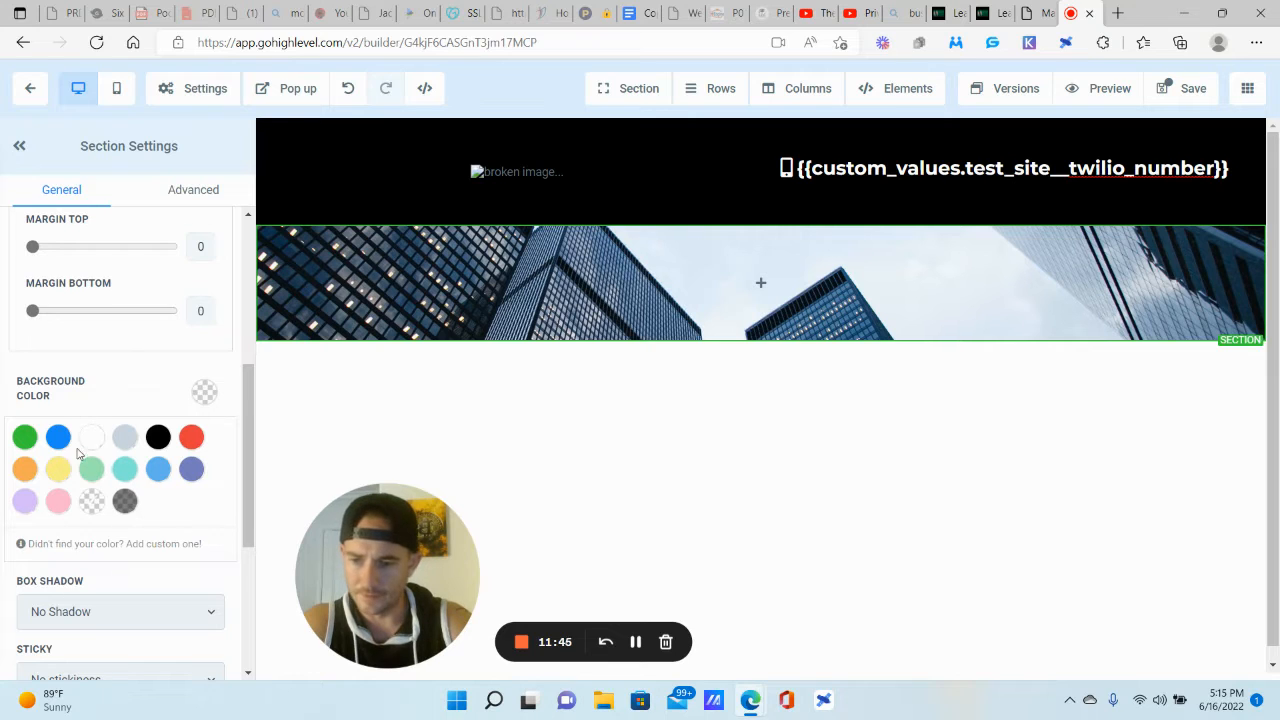
scroll(60, 430, down, 1)
click(166, 474)
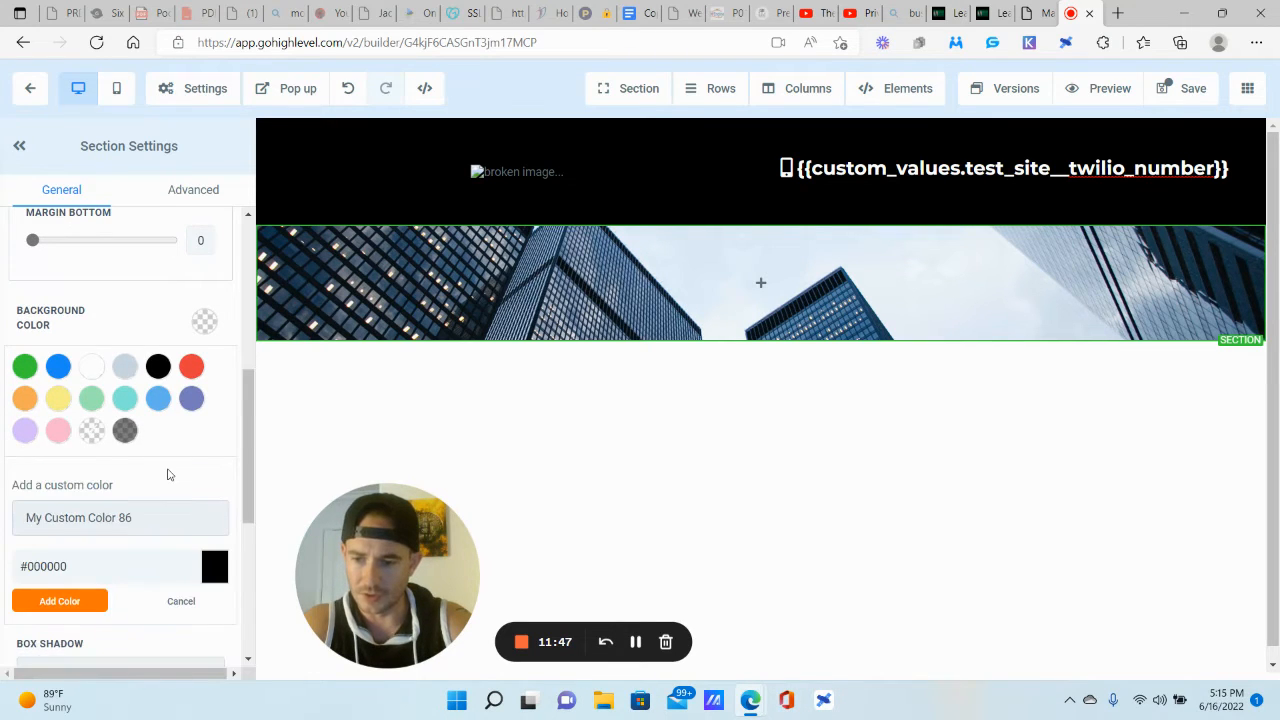
scroll(142, 457, down, 3)
click(78, 398)
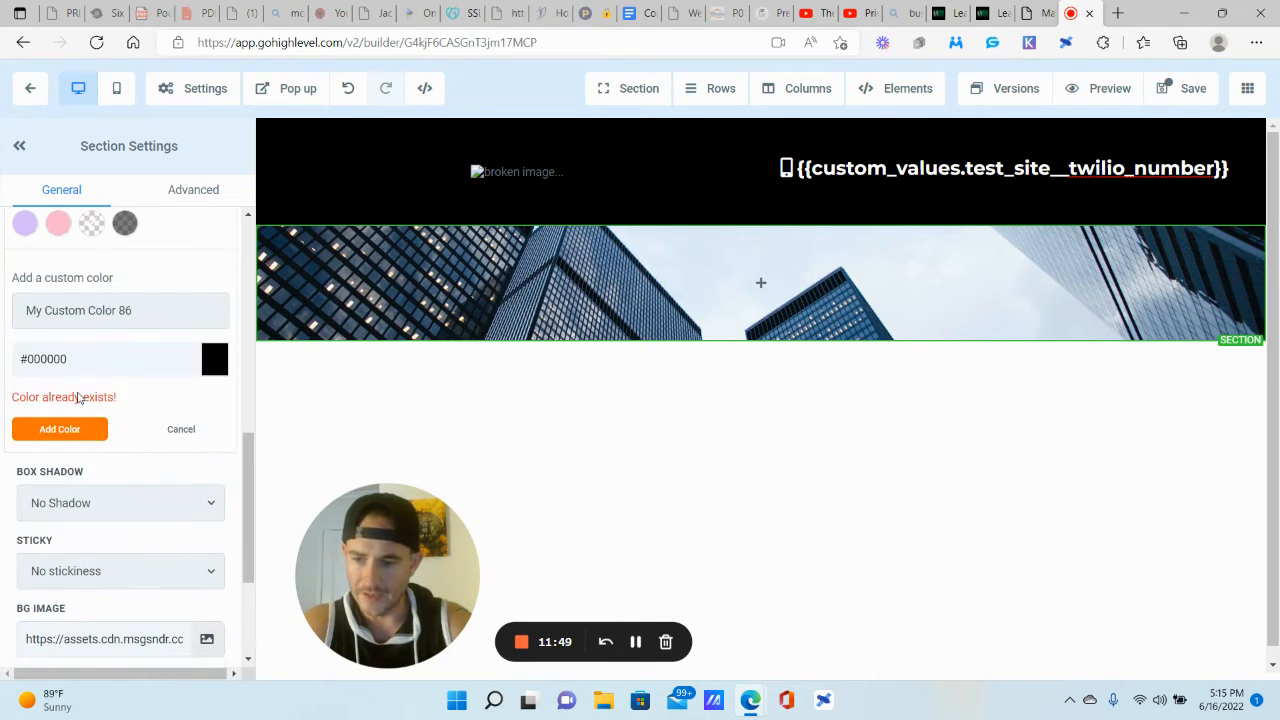
click(216, 359)
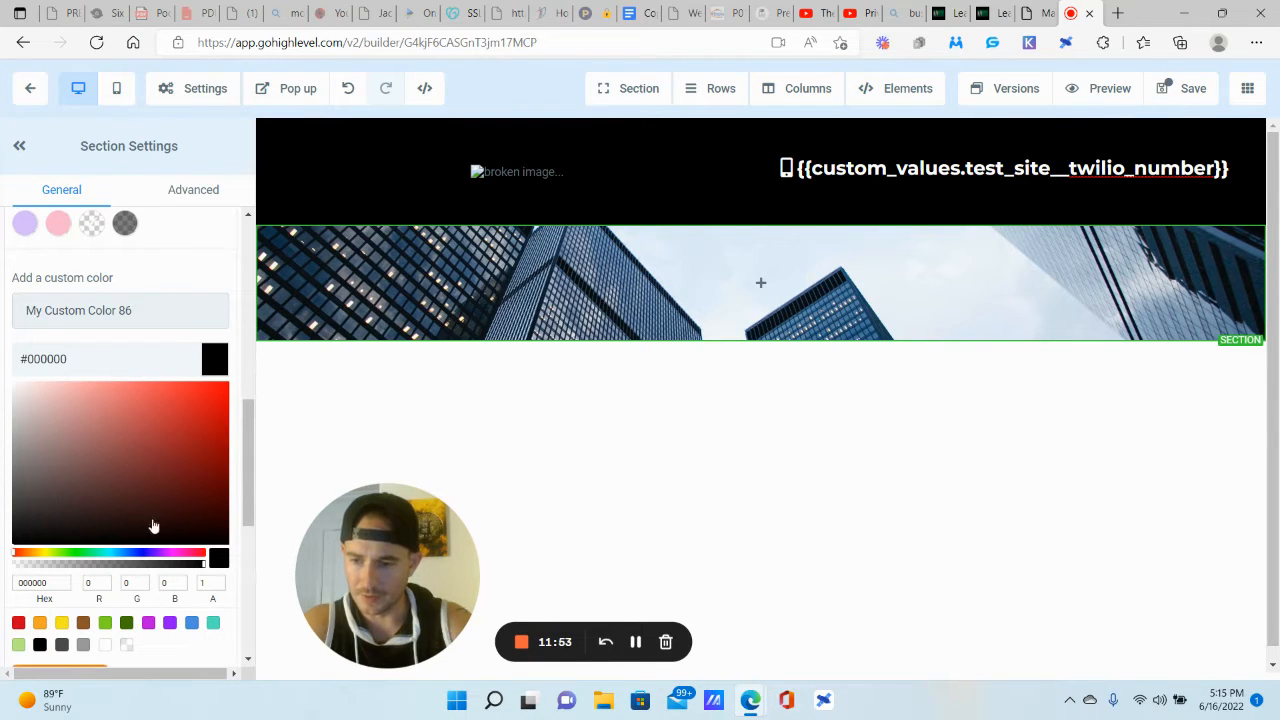
click(146, 553)
drag(205, 425, 211, 420)
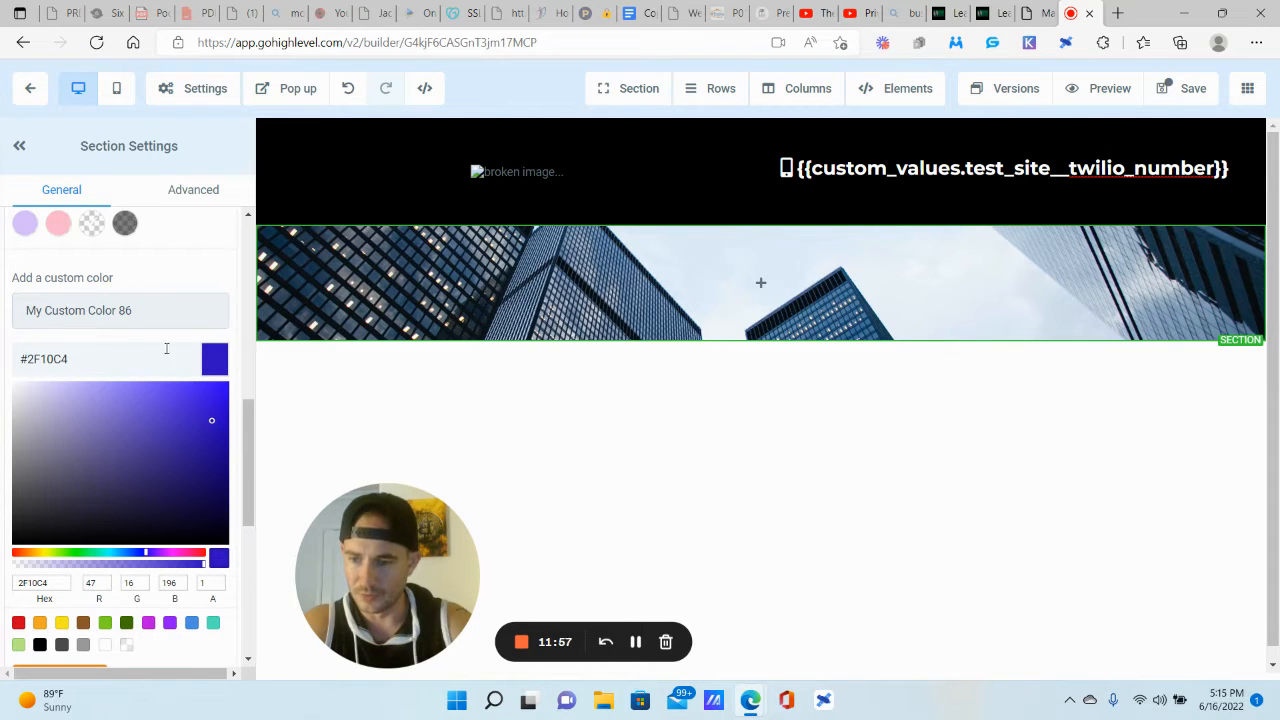
scroll(104, 484, down, 2)
click(104, 474)
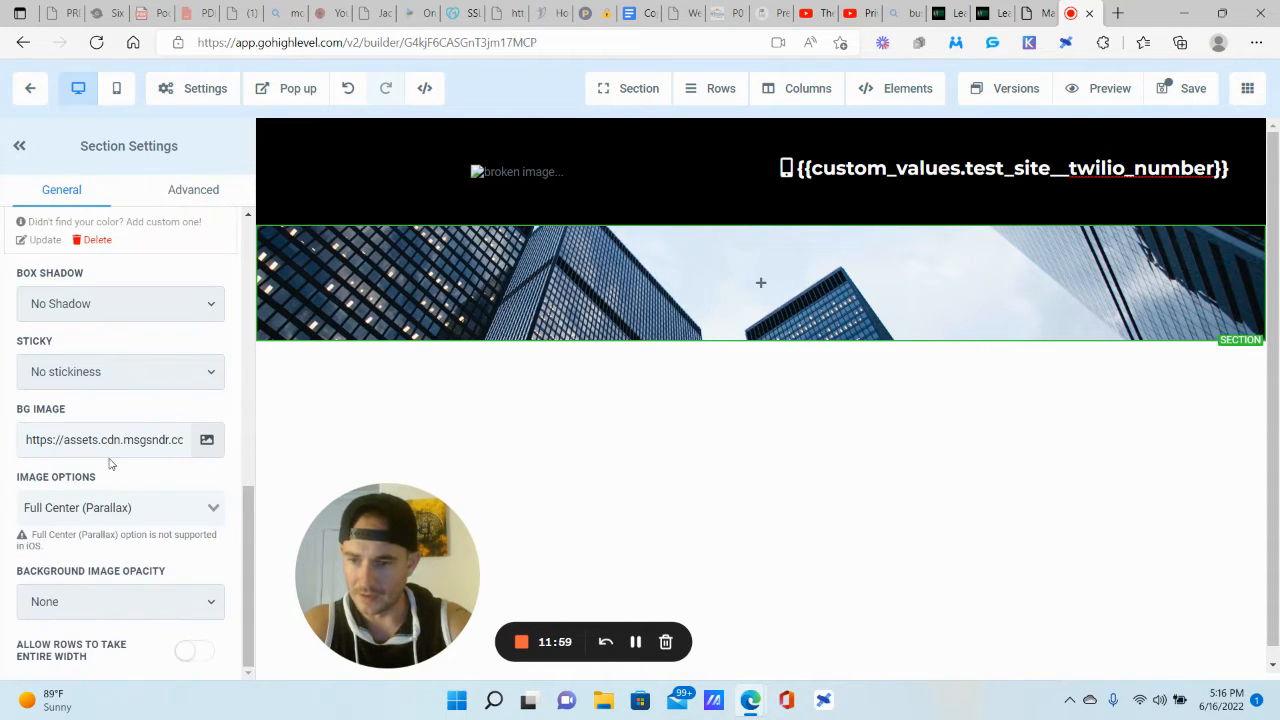
Step: Set the background image opacity to Half Fade
scroll(126, 309, up, 1)
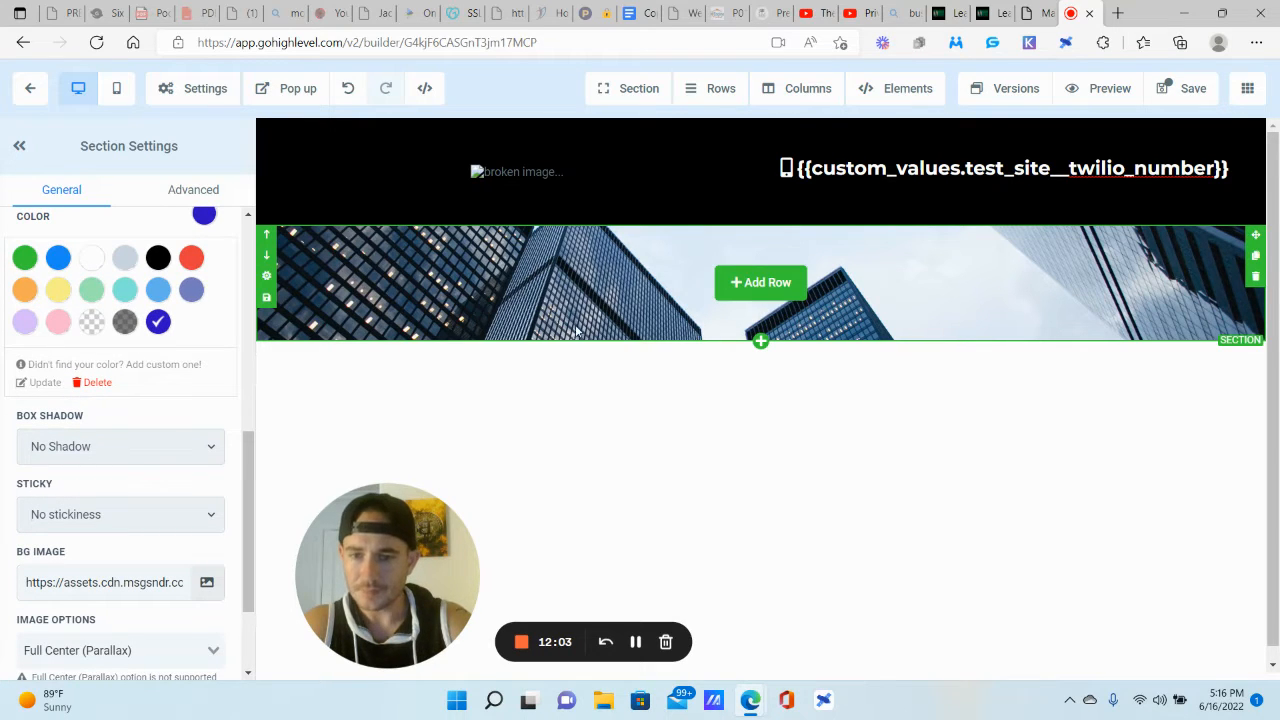
scroll(152, 432, down, 2)
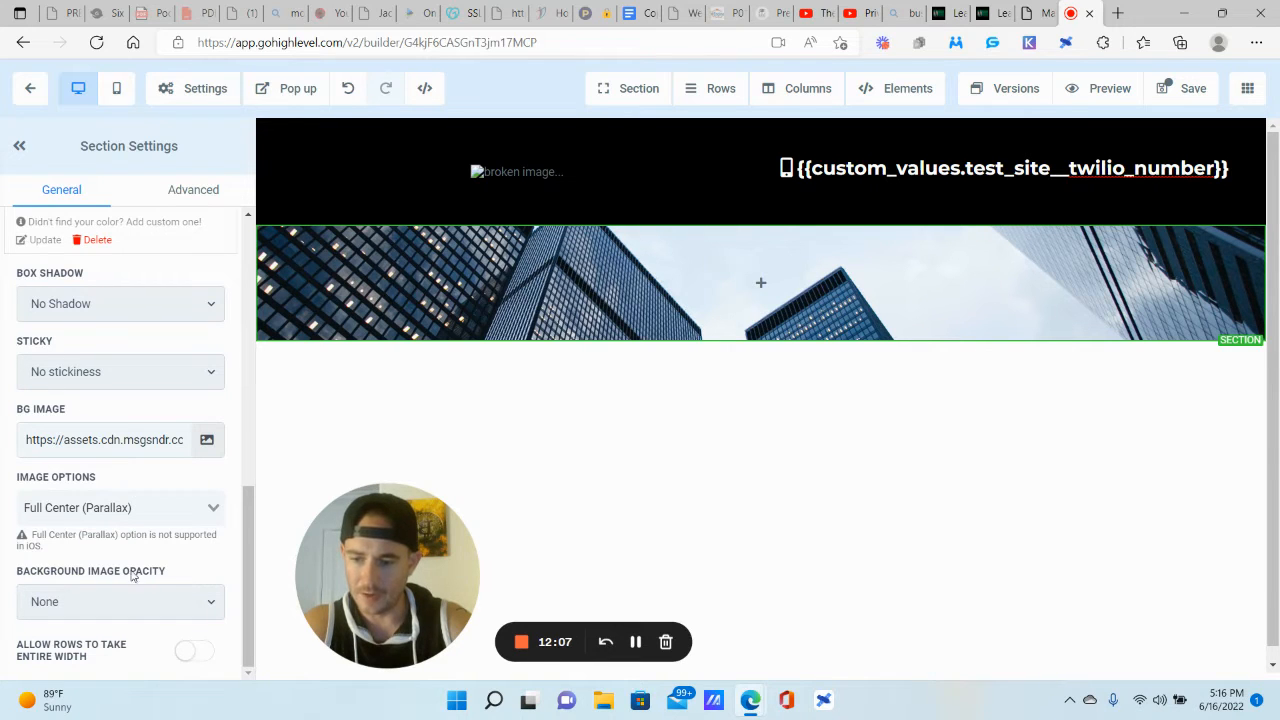
click(201, 603)
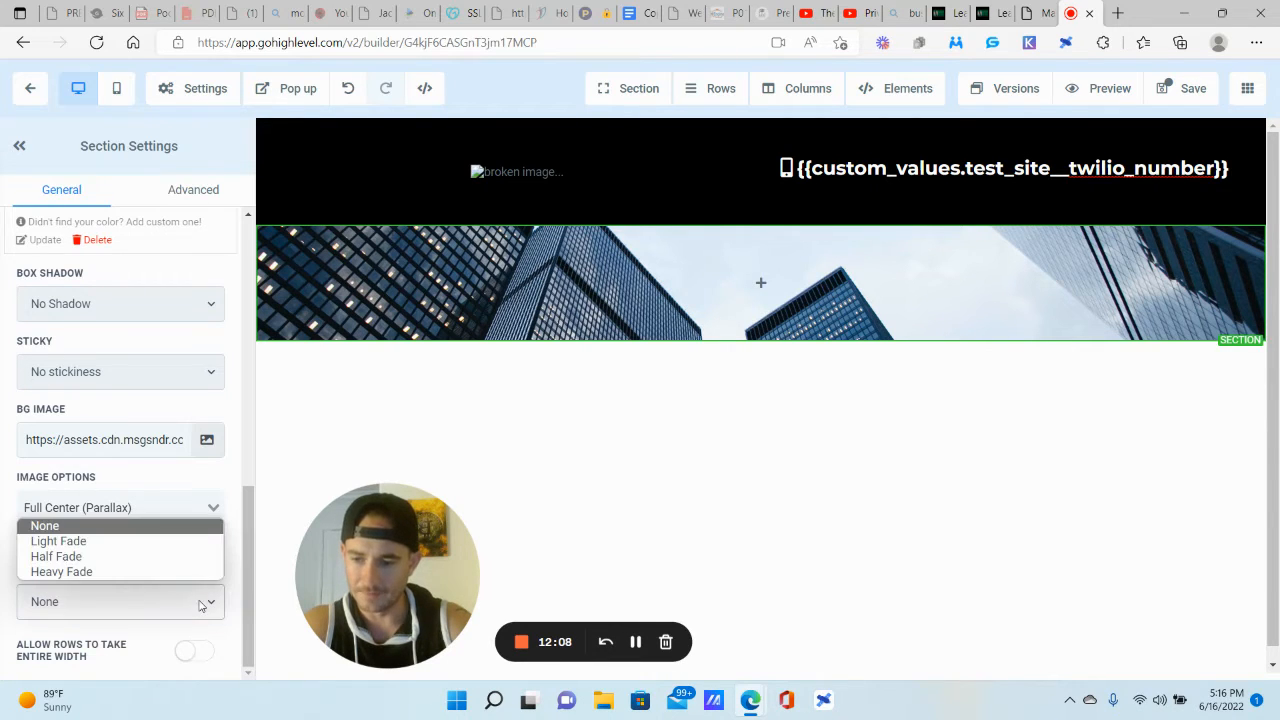
click(62, 556)
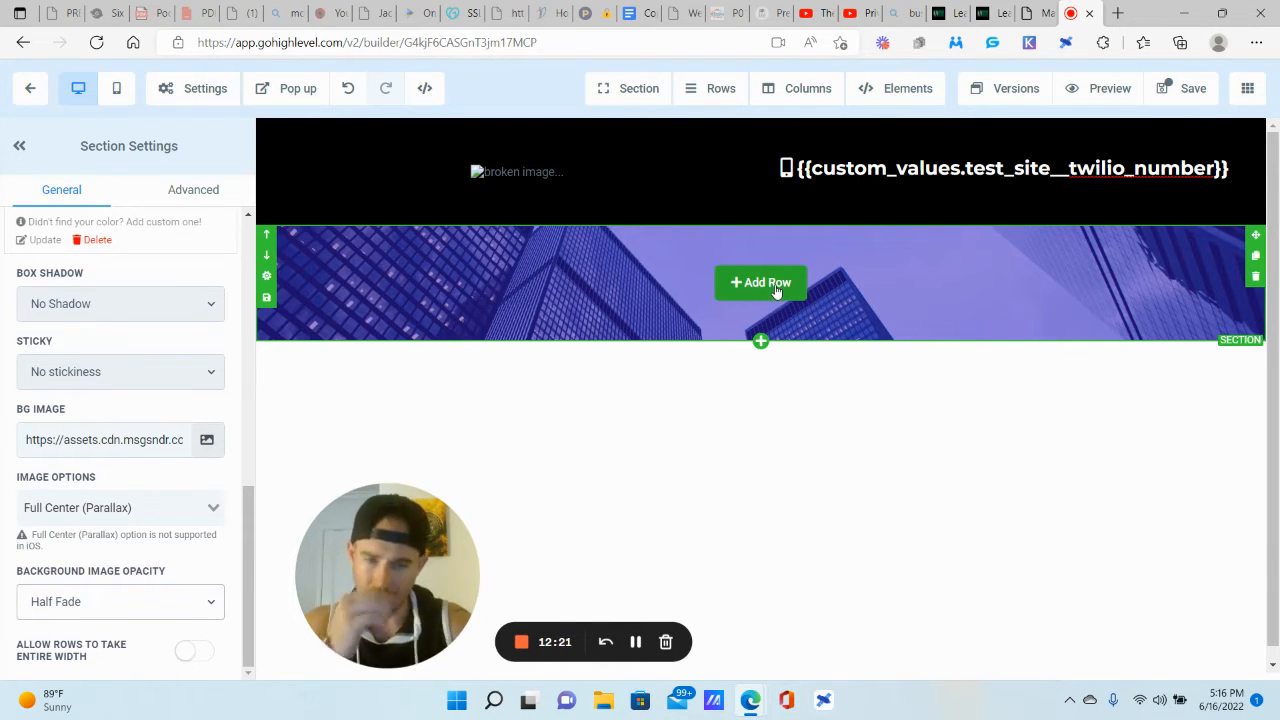
Step: Add a 1 Column row with a Headline element to the blue hero
click(776, 287)
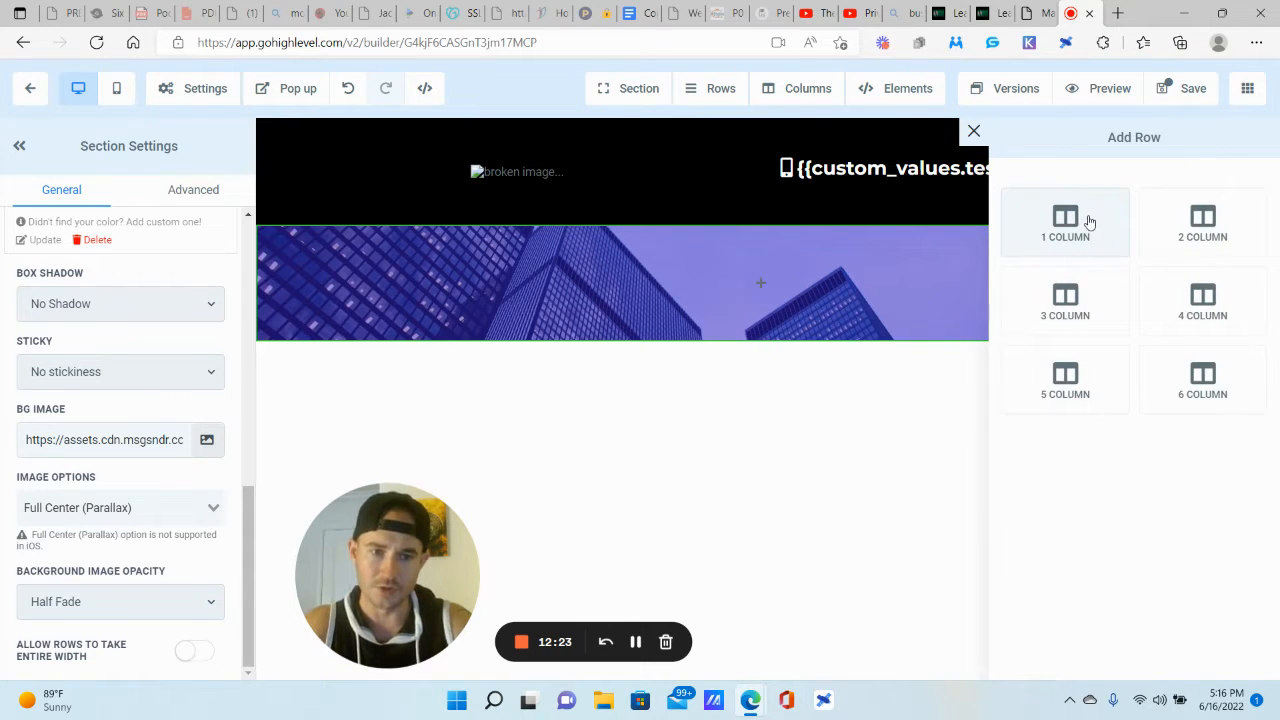
click(1089, 221)
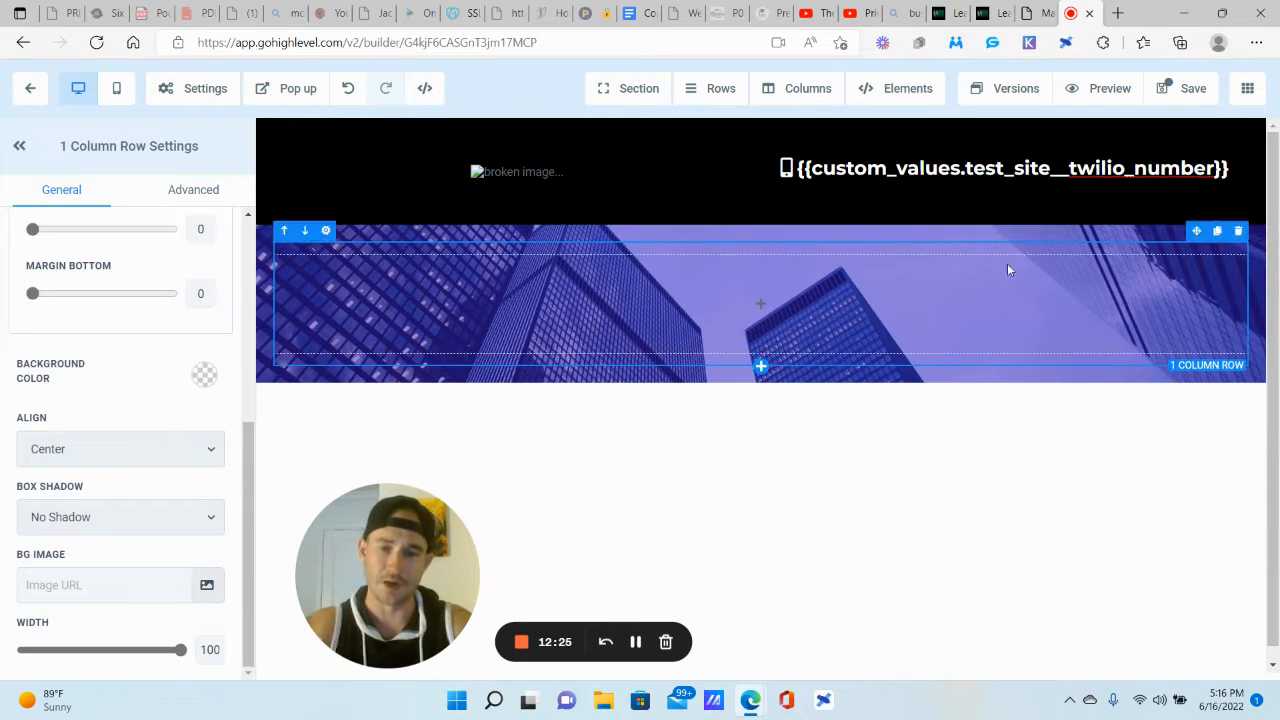
click(756, 308)
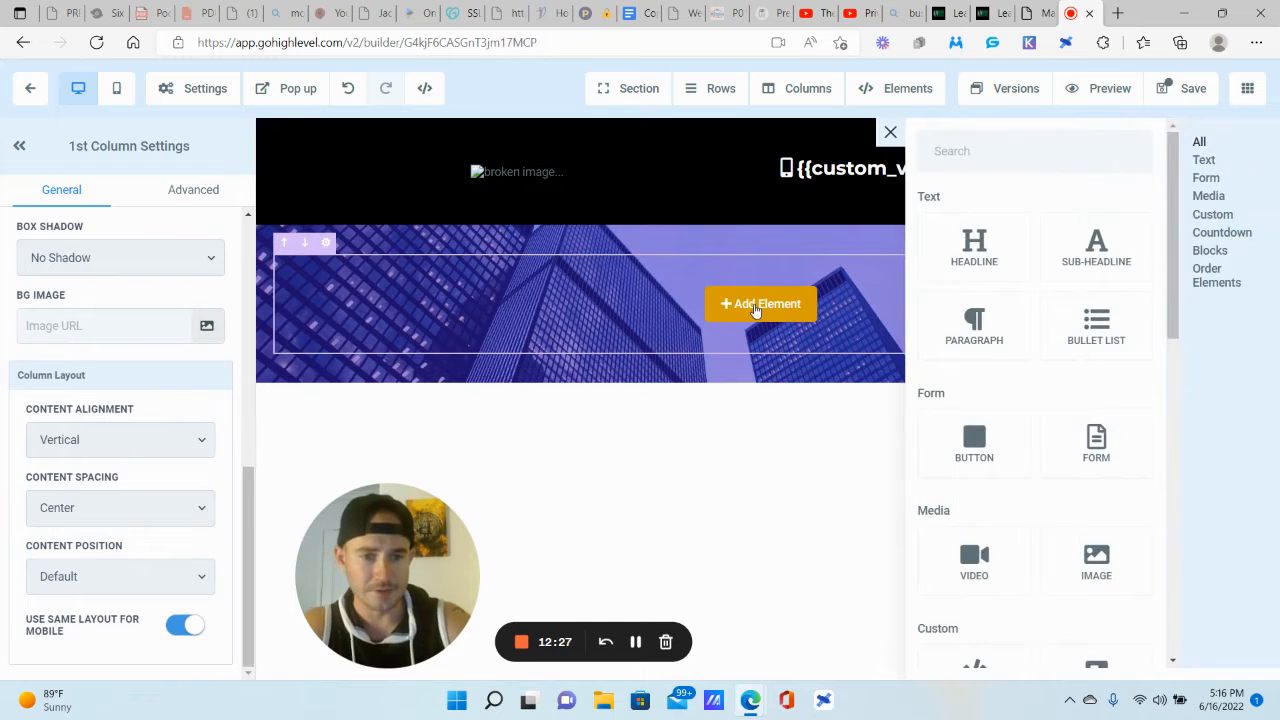
click(974, 245)
Step: Replace the placeholder headline with 'Your Life Insurance and Annuity Expert'
triple_click(835, 280)
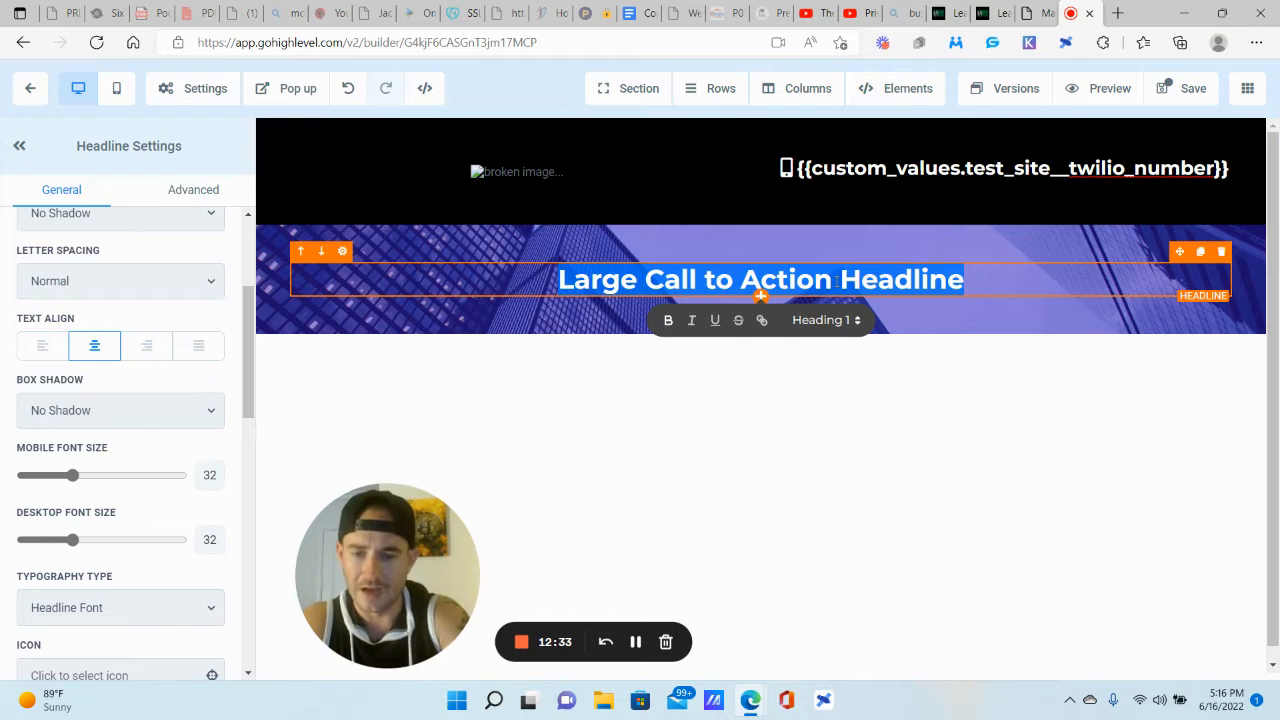
text(Your Life )
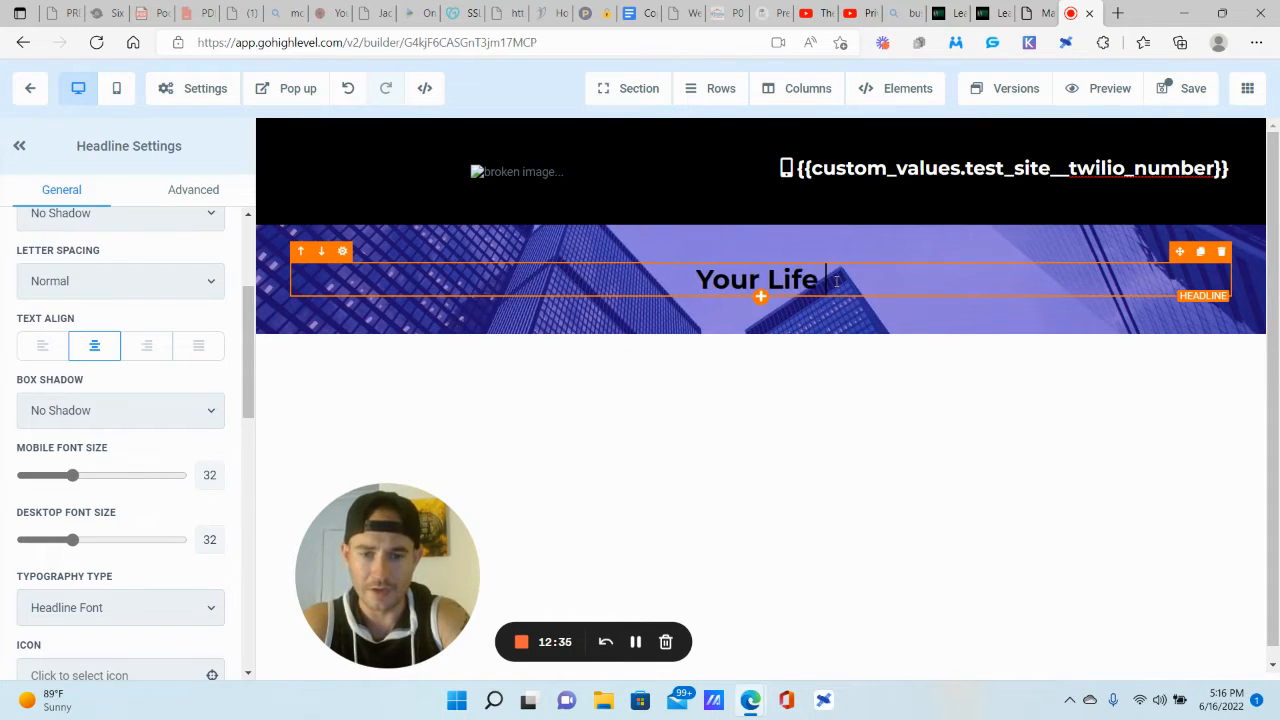
text(Insurance and Ann)
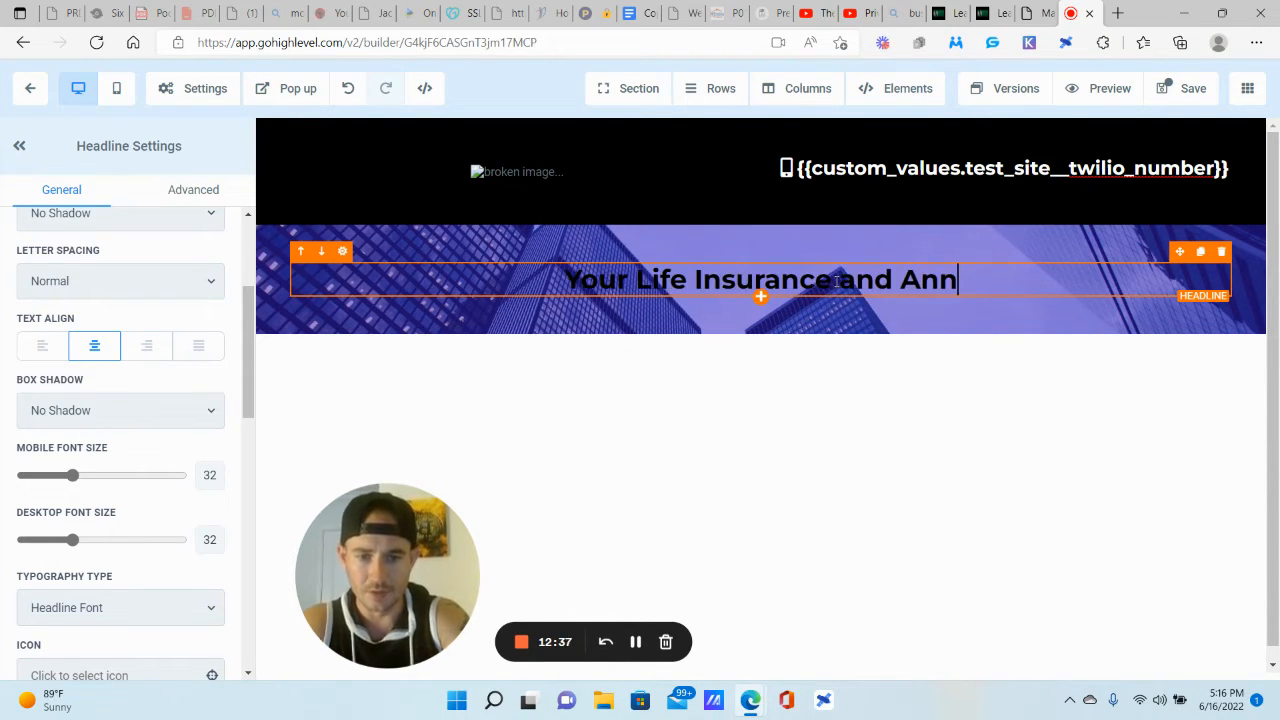
text(uity Expert)
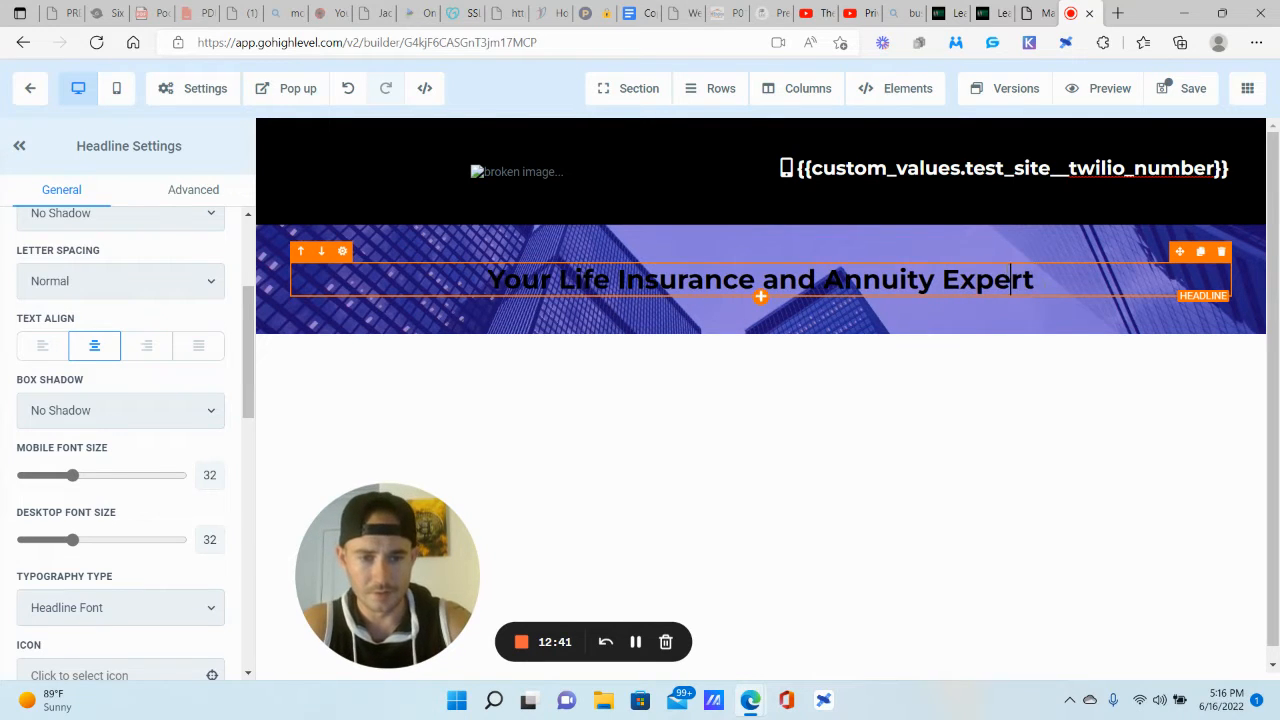
key(ctrl+a)
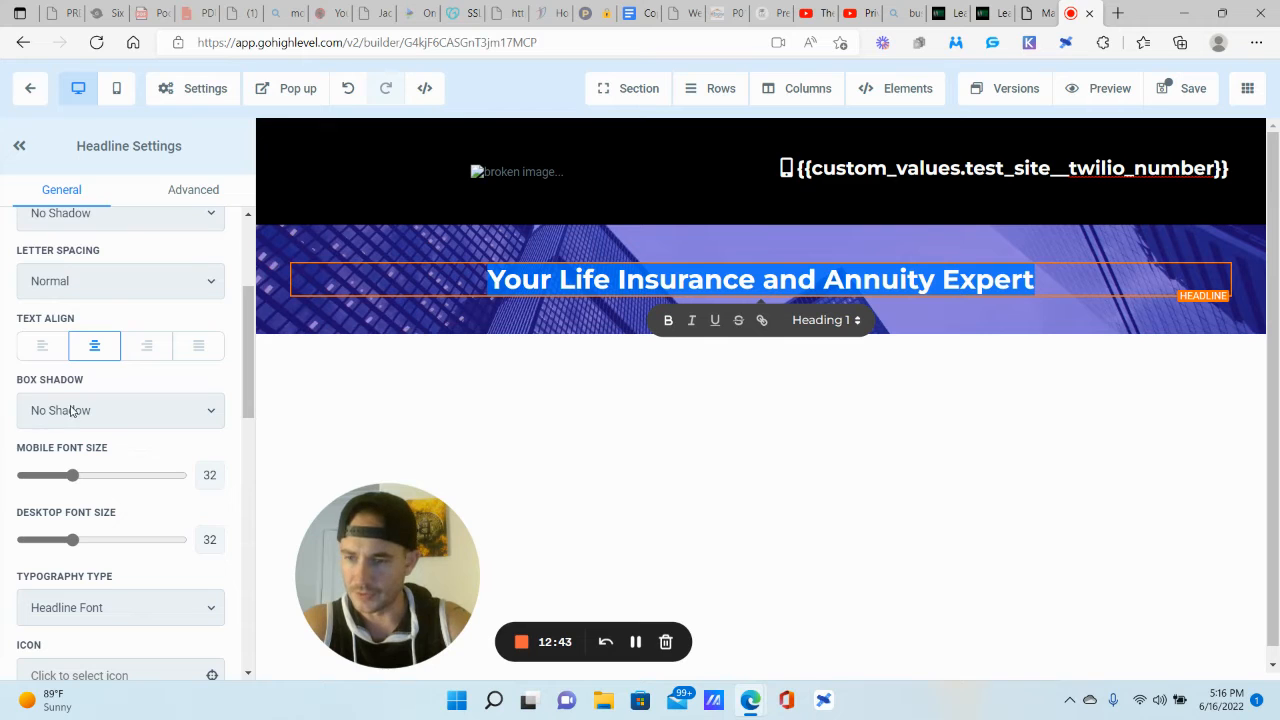
Step: Enlarge the hero headline to desktop font size 46 and make its bold text white
drag(72, 540, 95, 540)
scroll(131, 369, down, 3)
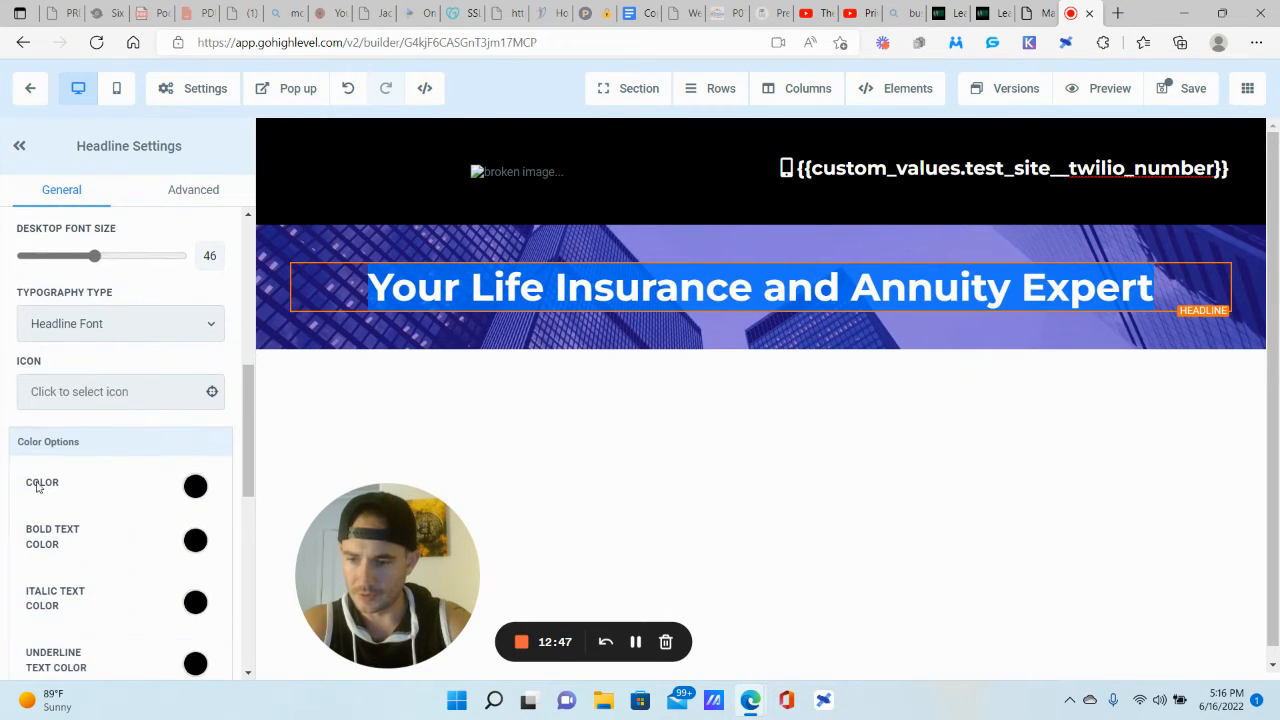
click(195, 469)
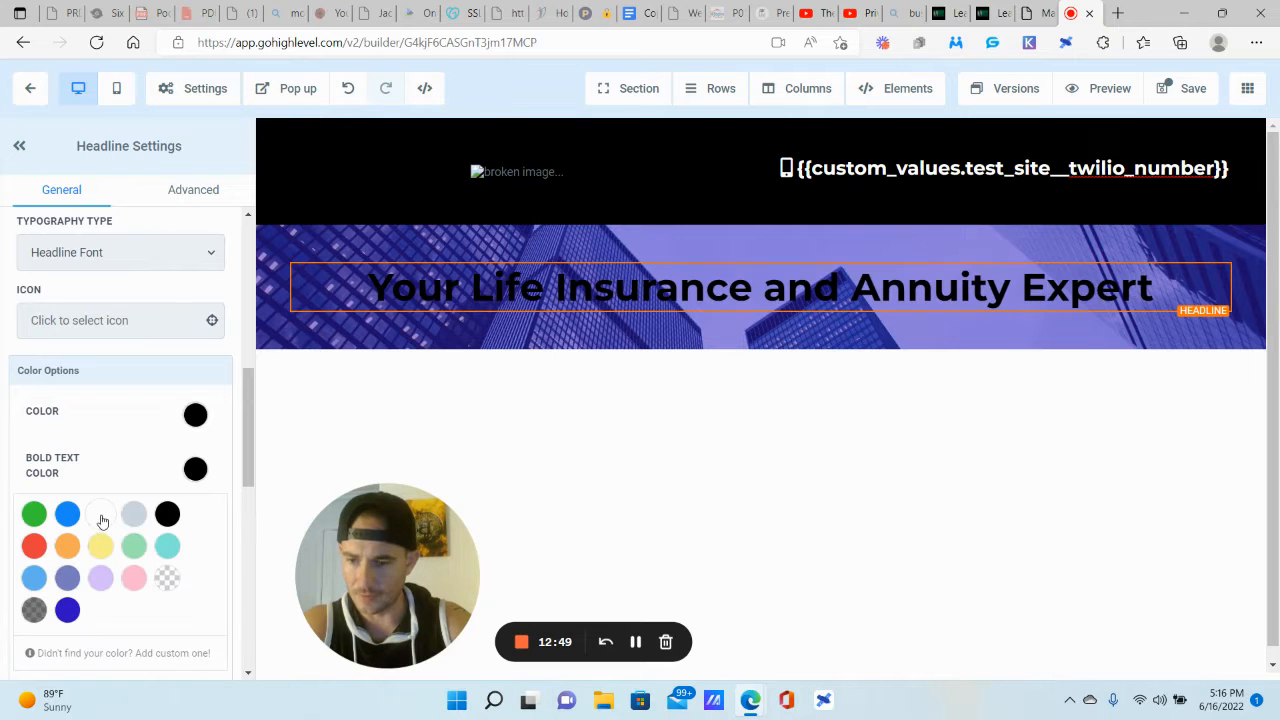
click(101, 516)
click(195, 415)
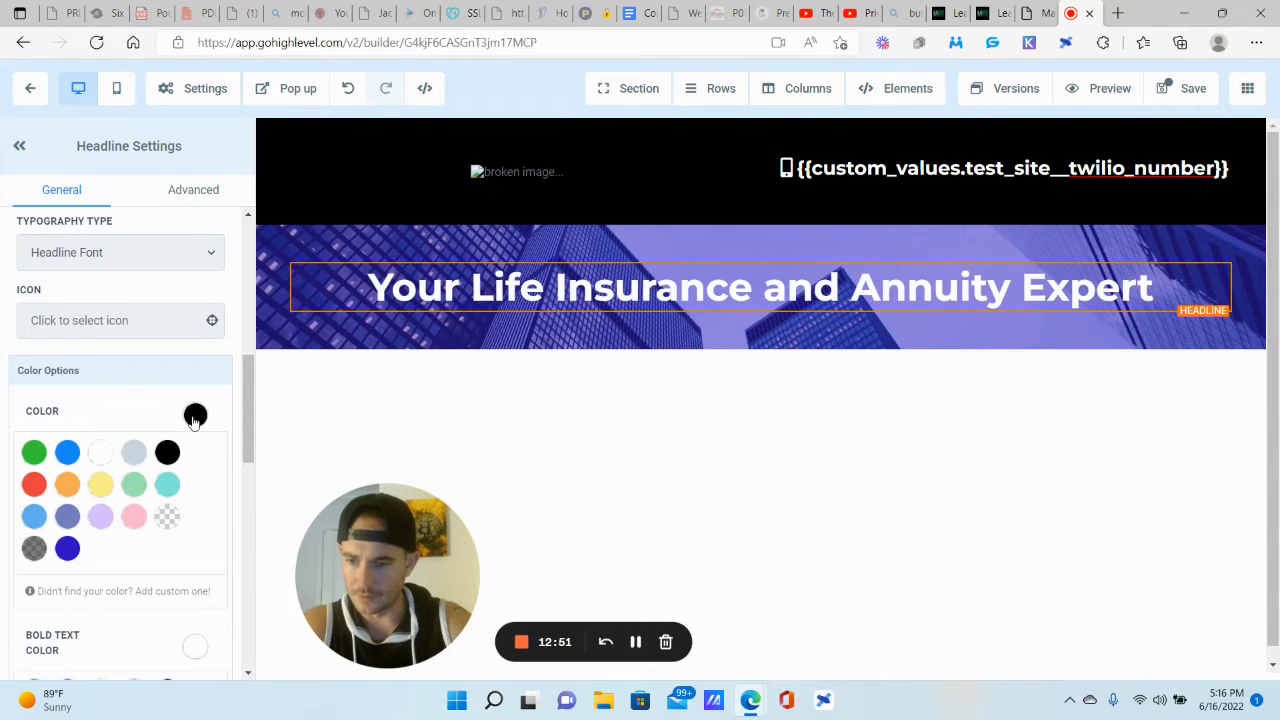
click(195, 418)
Step: Check the headline's font type options, keeping it on the headline font
scroll(120, 414, down, 5)
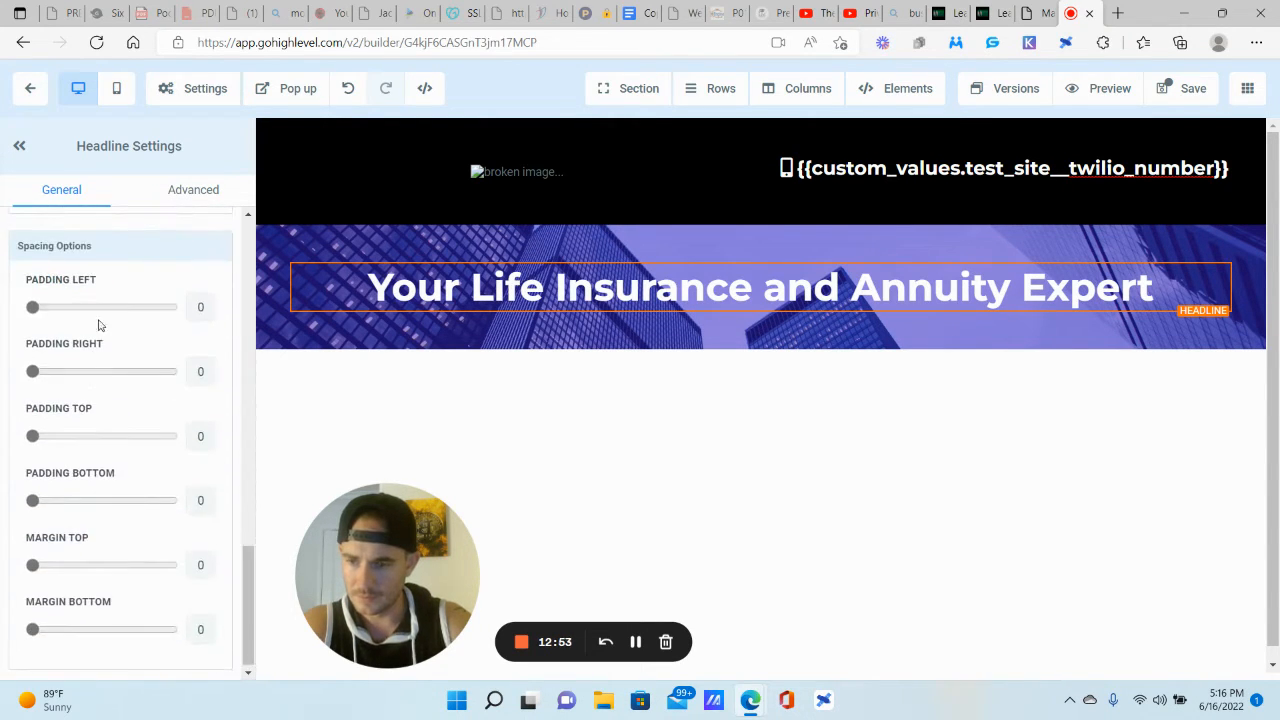
scroll(90, 290, up, 2)
scroll(103, 317, down, 2)
scroll(112, 440, up, 2)
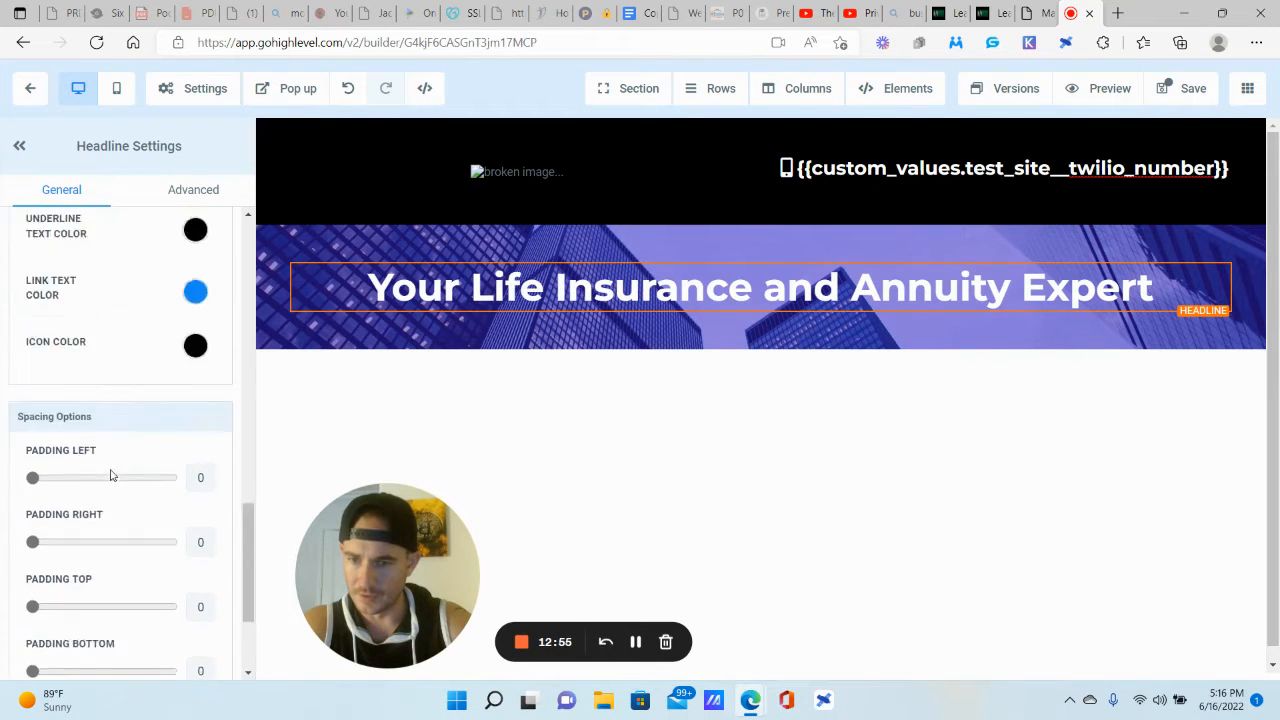
scroll(112, 475, up, 5)
scroll(114, 466, down, 1)
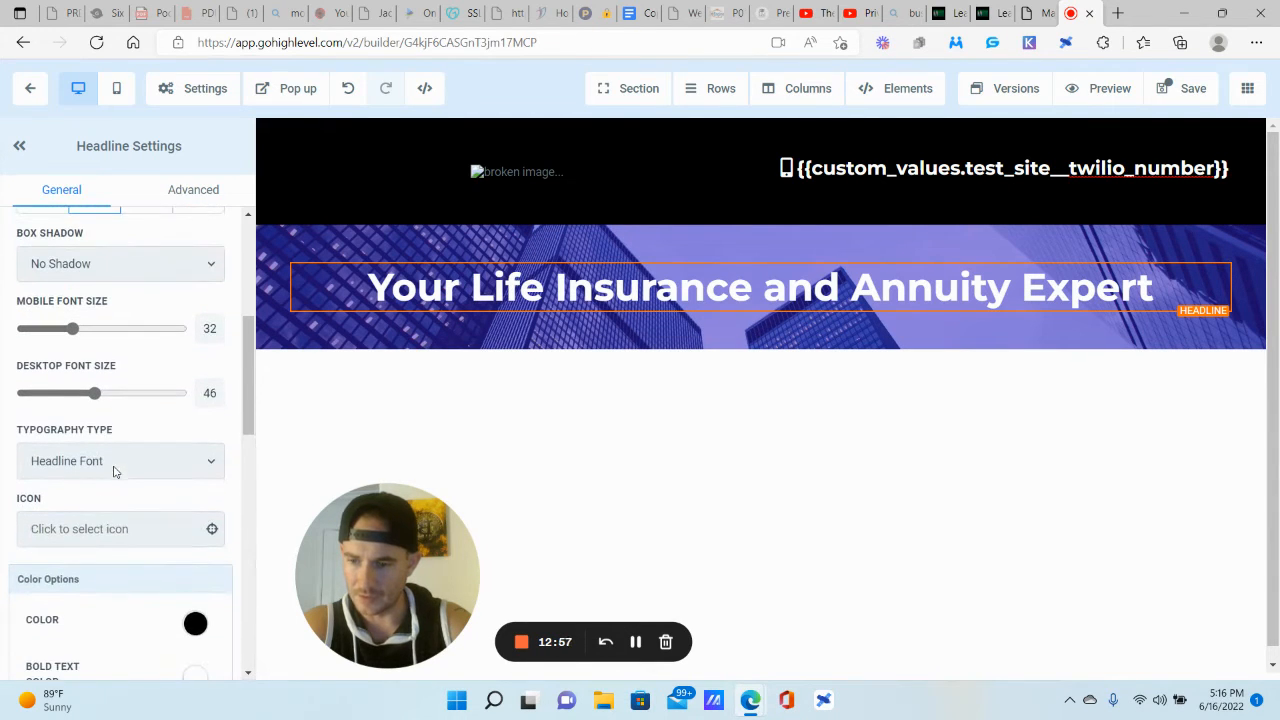
click(155, 471)
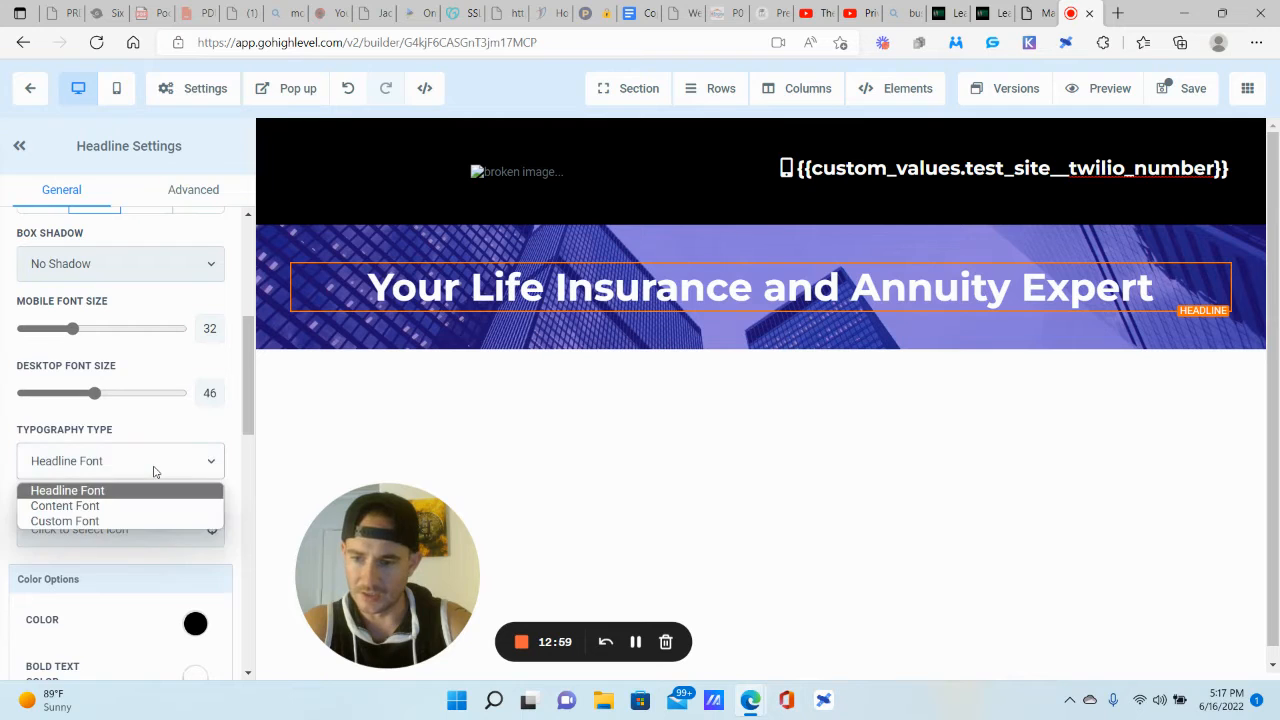
click(155, 471)
Step: Look over the headline's advanced settings, then return to its general settings
scroll(161, 447, up, 1)
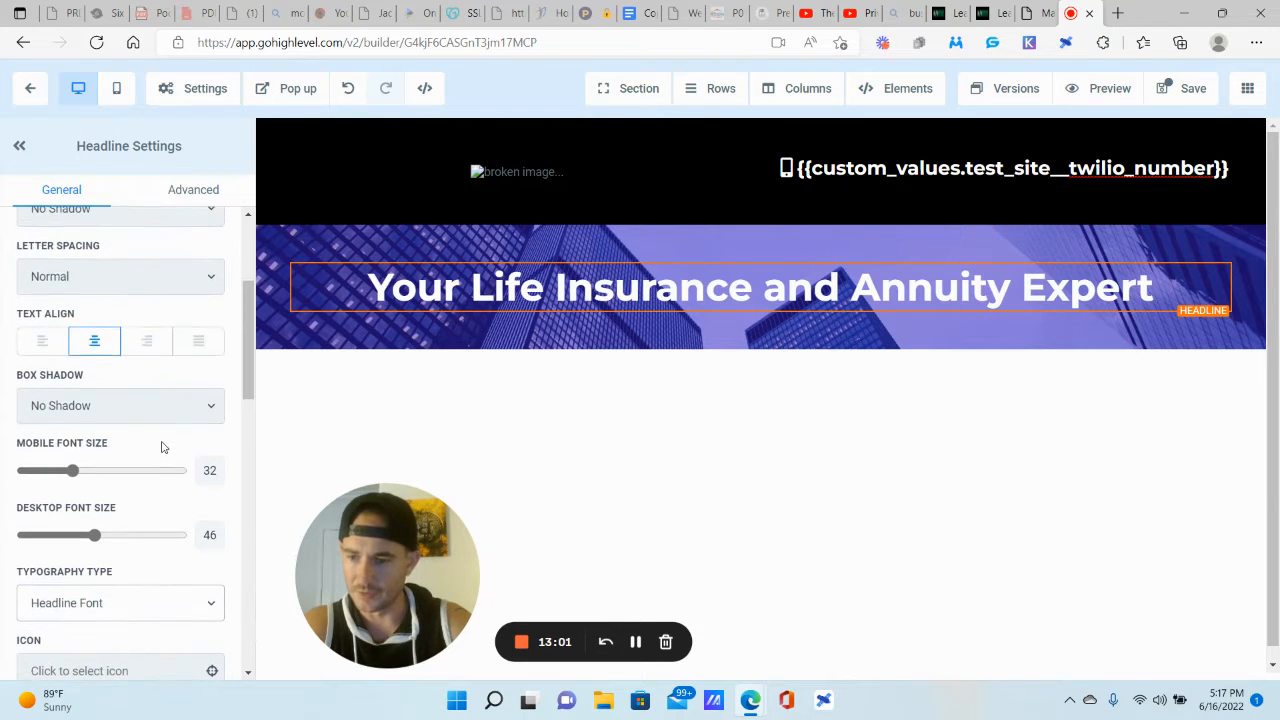
scroll(161, 447, up, 3)
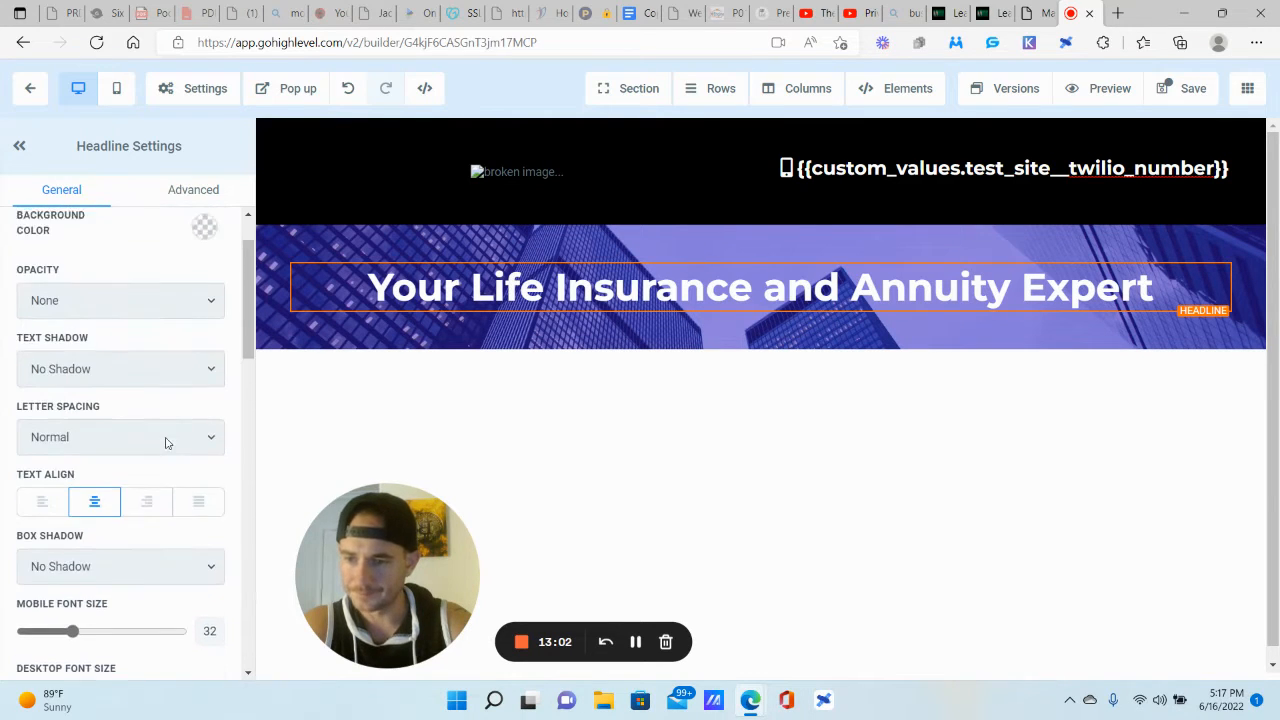
click(190, 198)
scroll(177, 294, down, 1)
scroll(130, 240, up, 1)
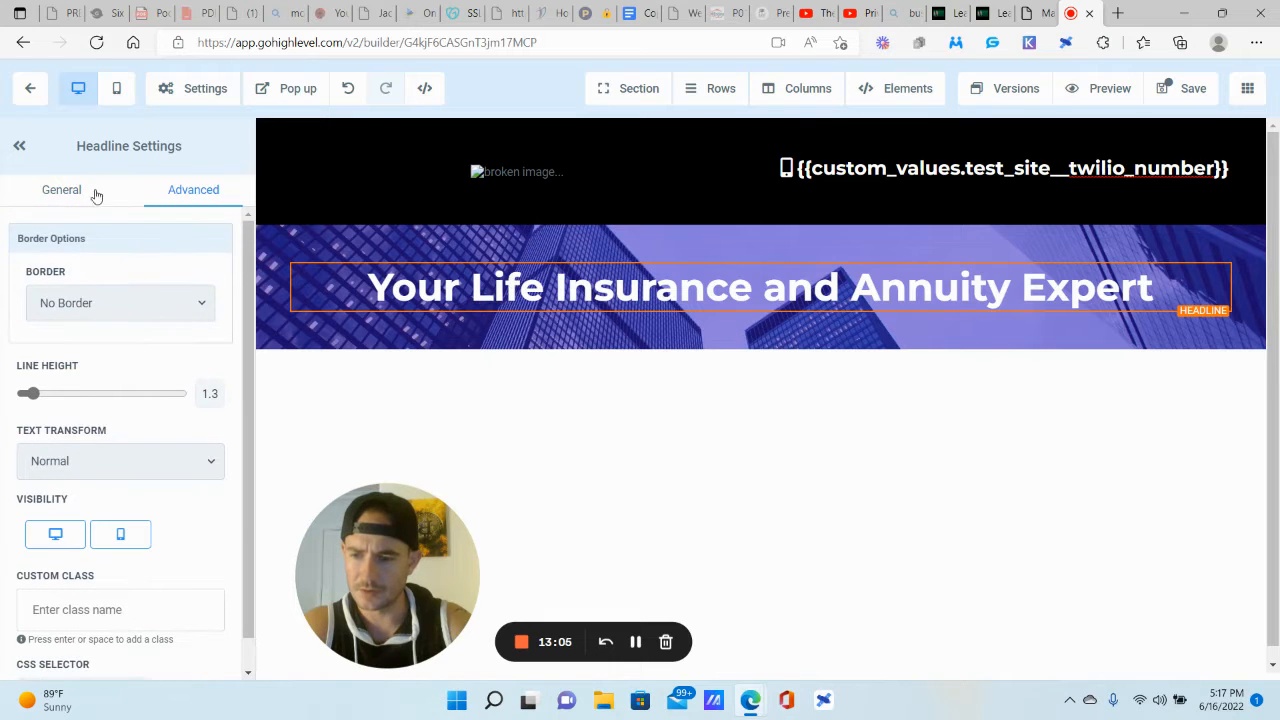
click(71, 192)
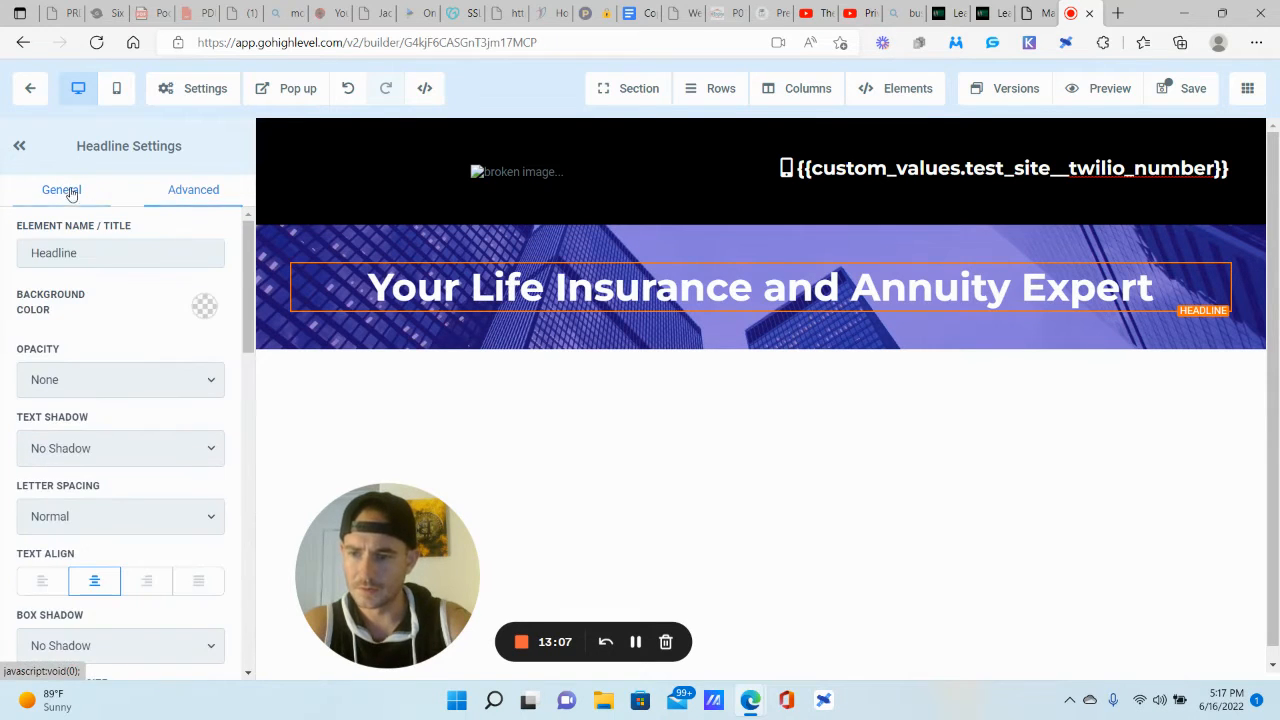
Step: Give the hero headline a Strong Shadow text shadow
scroll(93, 319, down, 5)
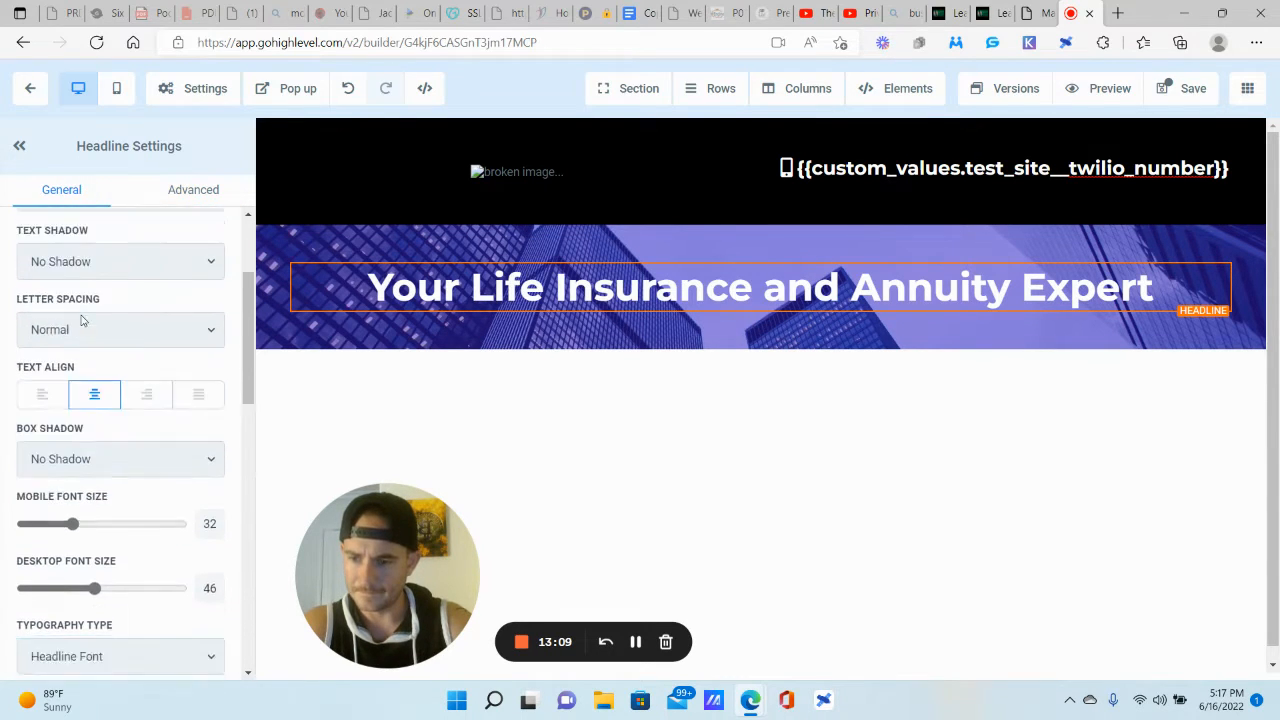
scroll(71, 286, down, 1)
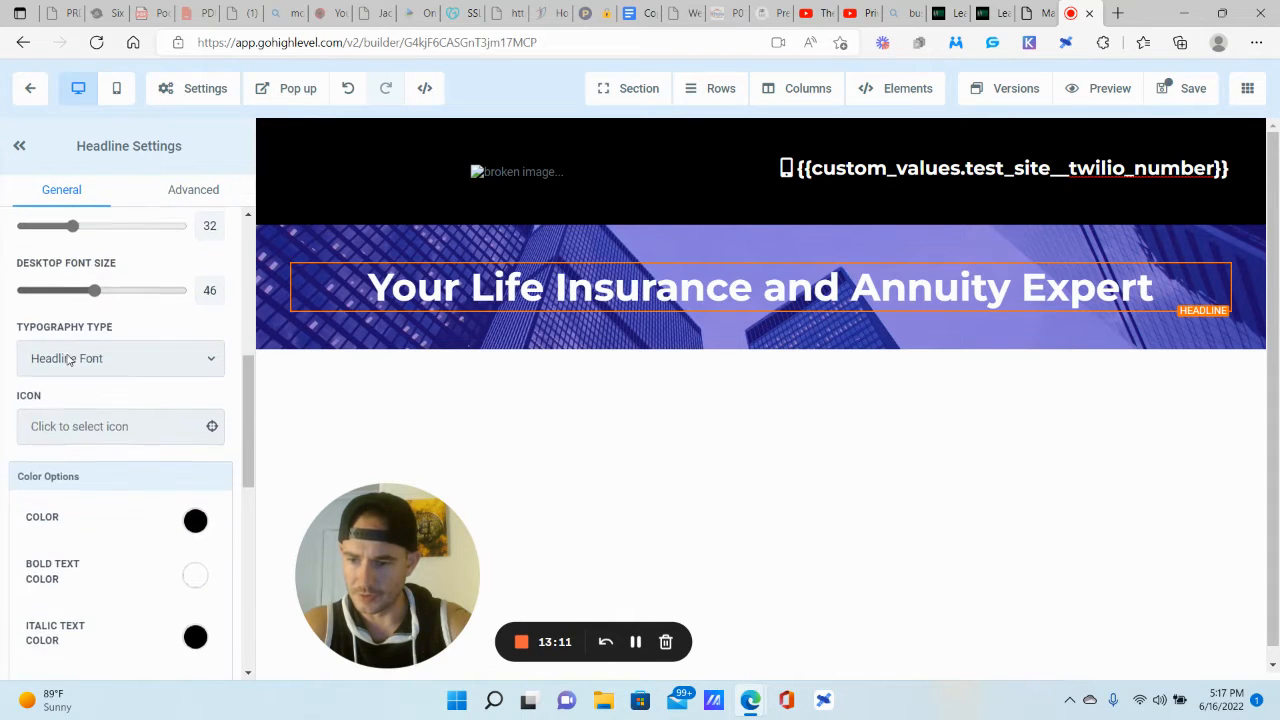
scroll(85, 366, up, 3)
scroll(98, 366, up, 3)
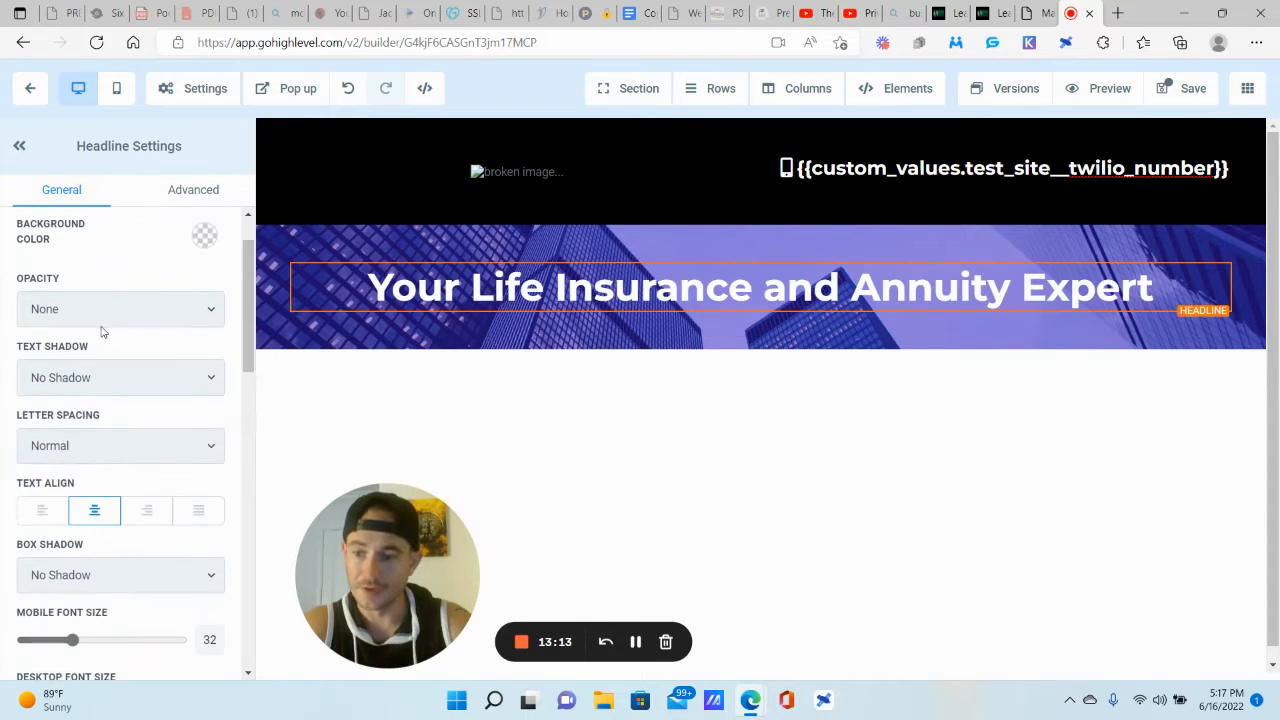
click(70, 381)
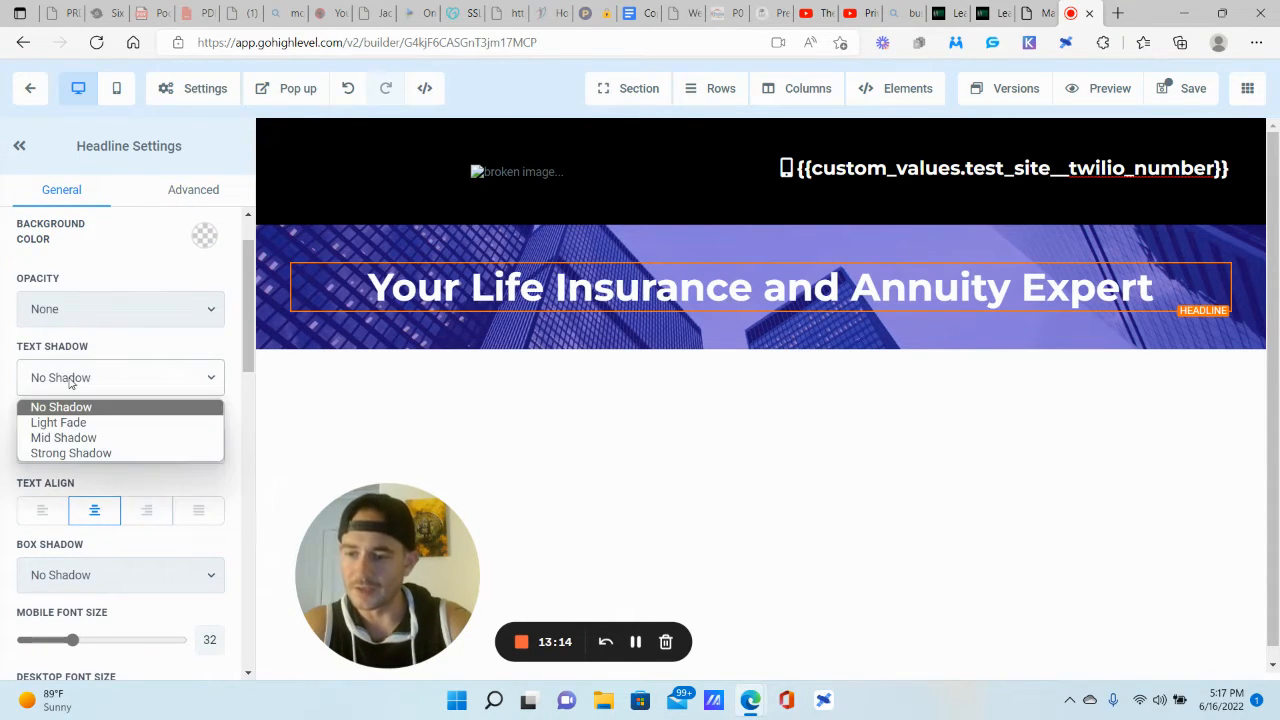
click(92, 455)
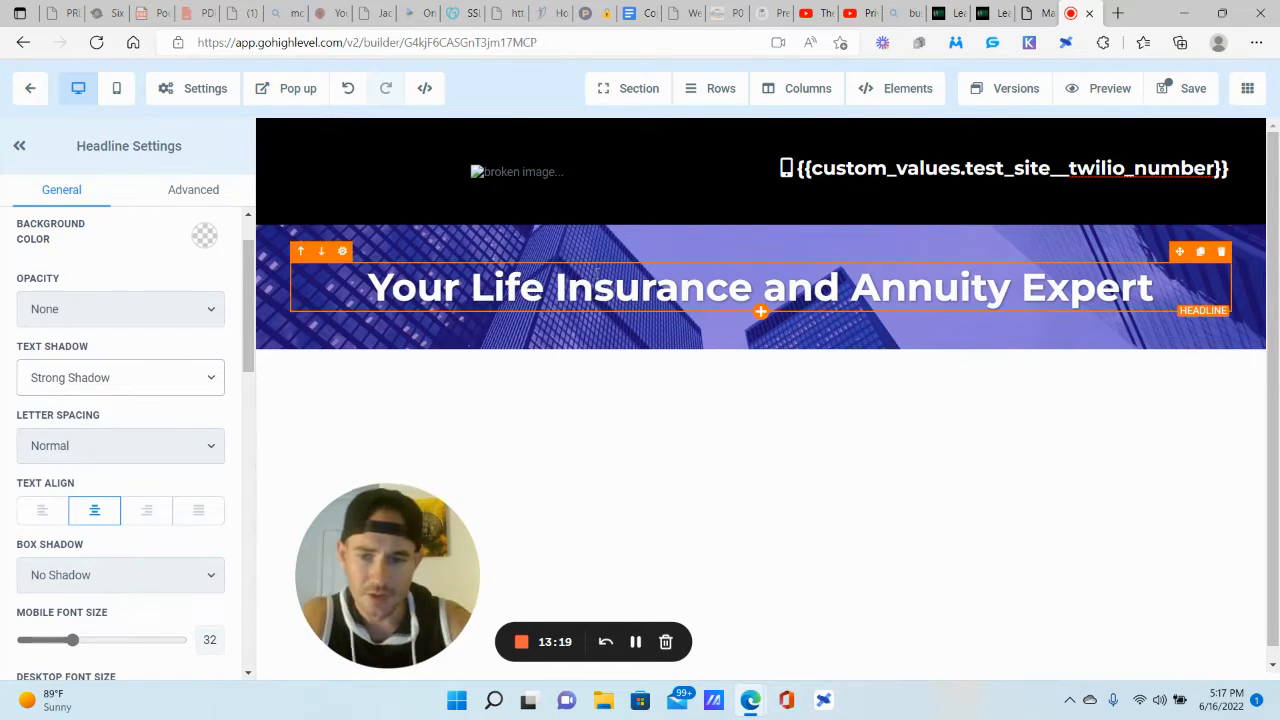
click(761, 314)
Step: Insert a Sub-Headline element and replace its placeholder with 'Request your FREE life insurance and annuity guide'
click(1086, 251)
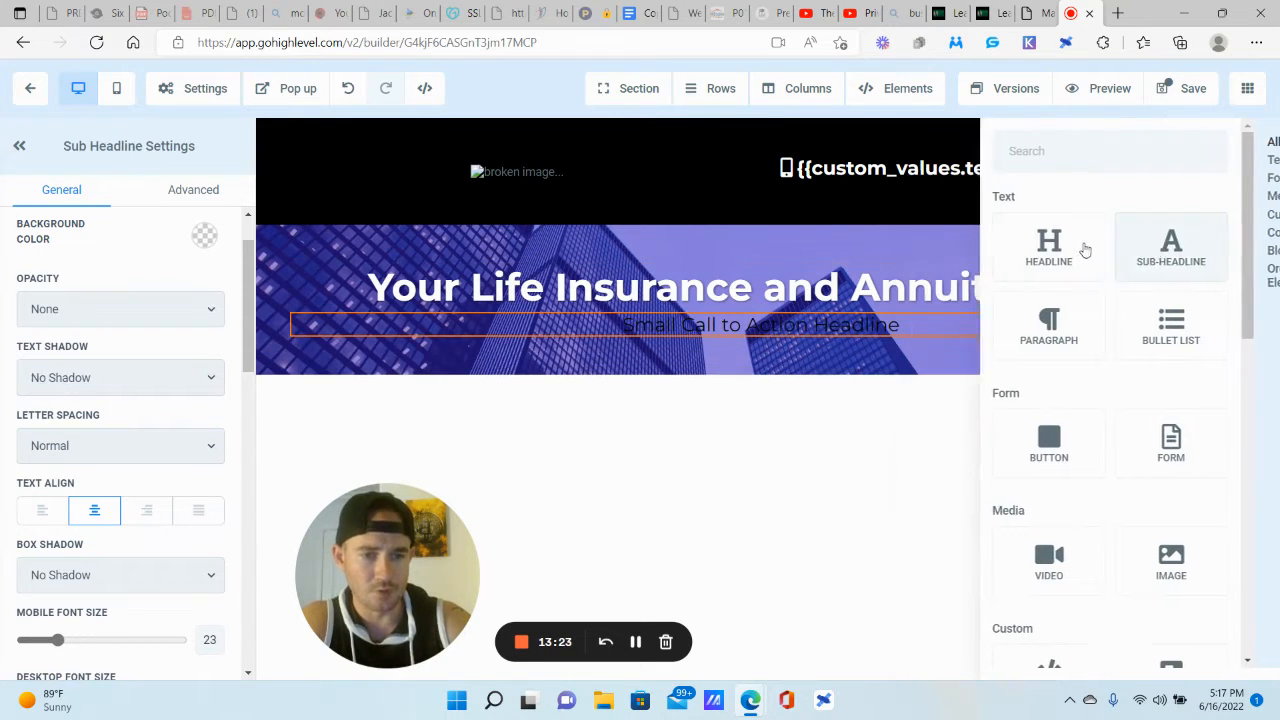
triple_click(886, 326)
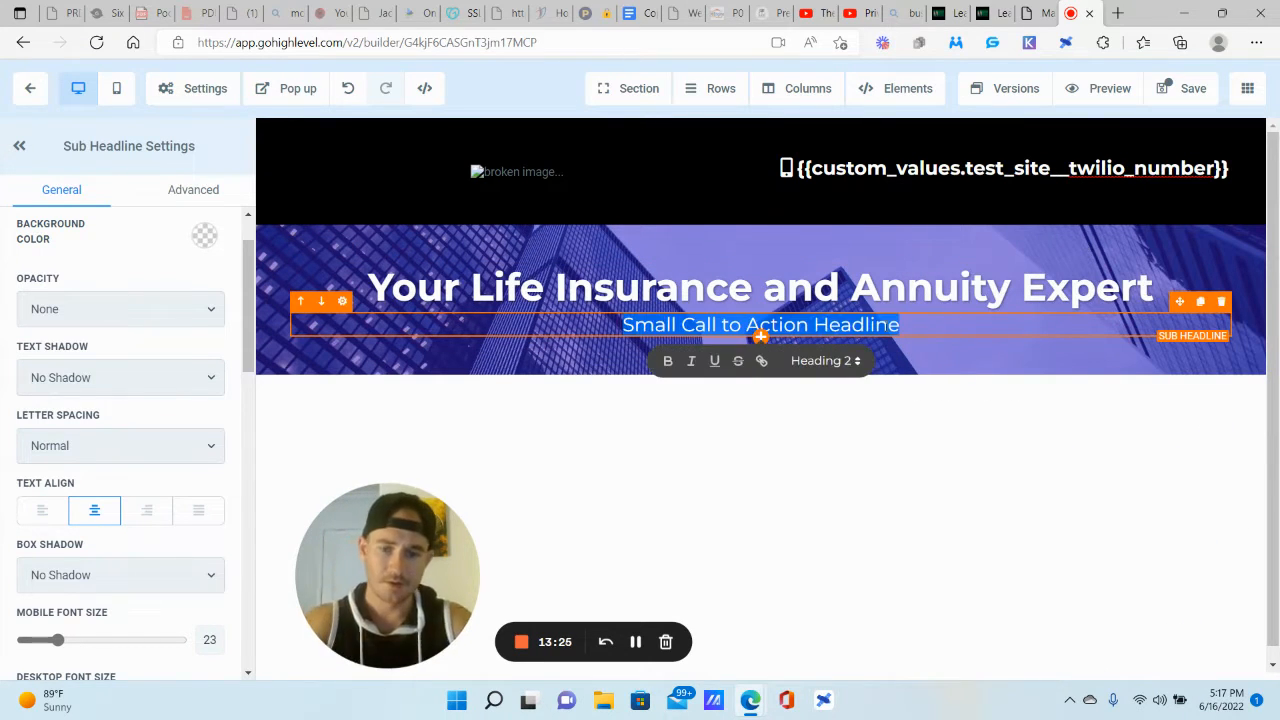
text(Request your FREE life insurance and ann)
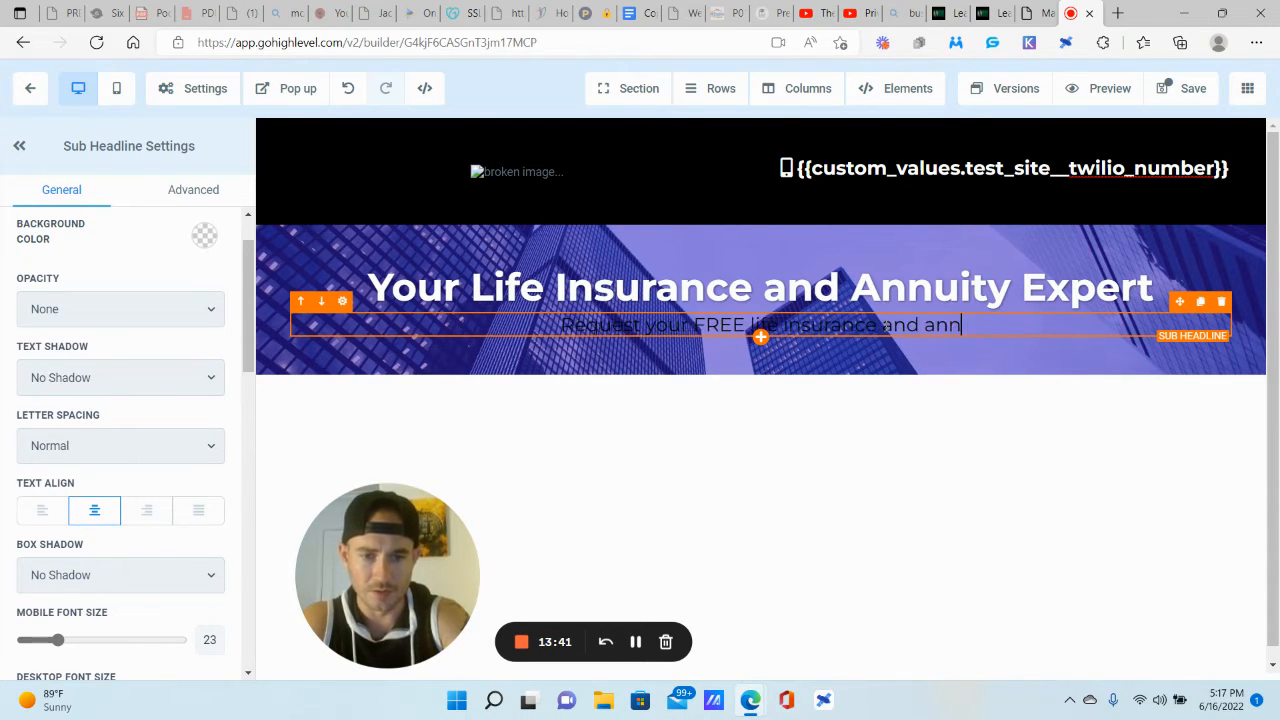
text(uity guide)
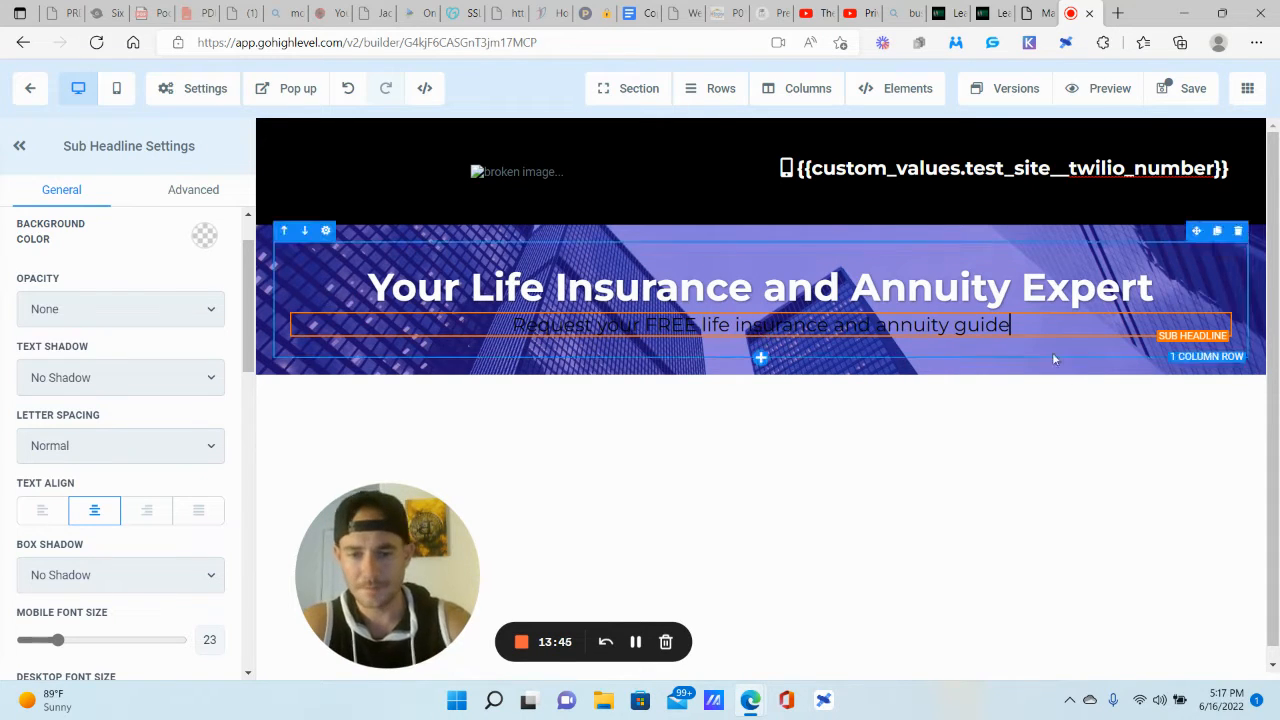
Step: Make the sub-headline text colour white
scroll(31, 455, down, 2)
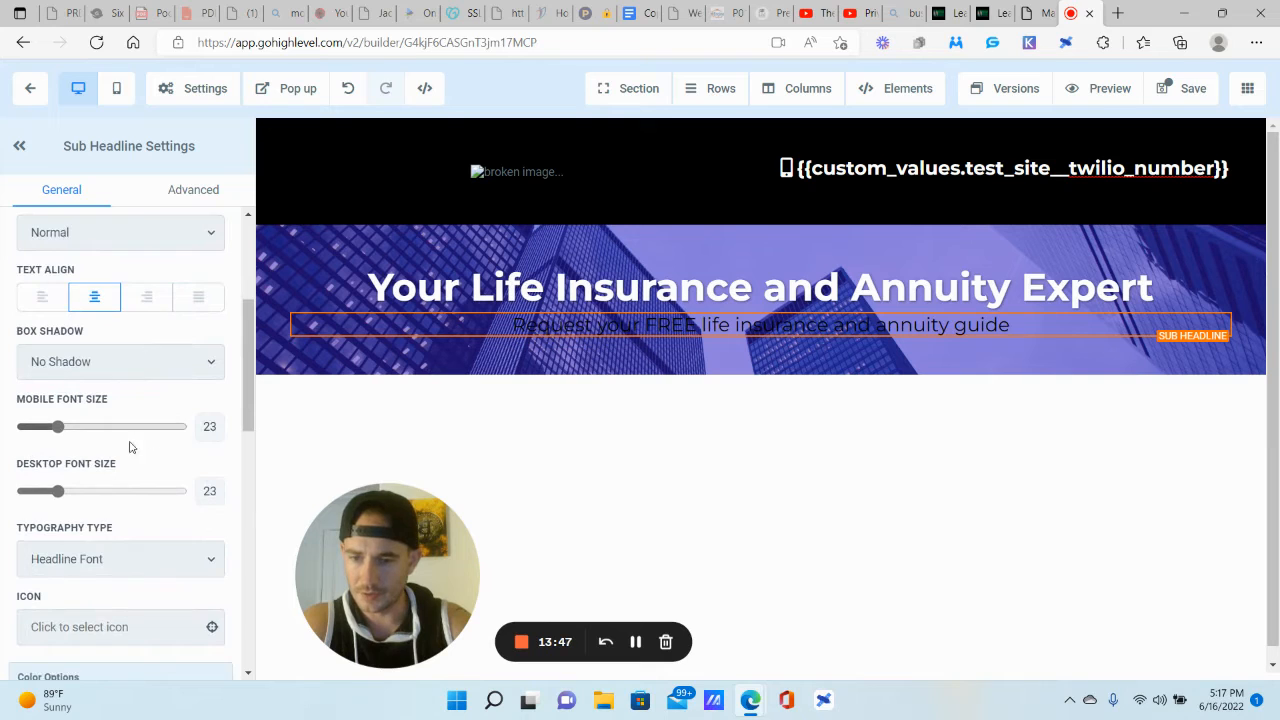
scroll(129, 447, down, 3)
click(196, 440)
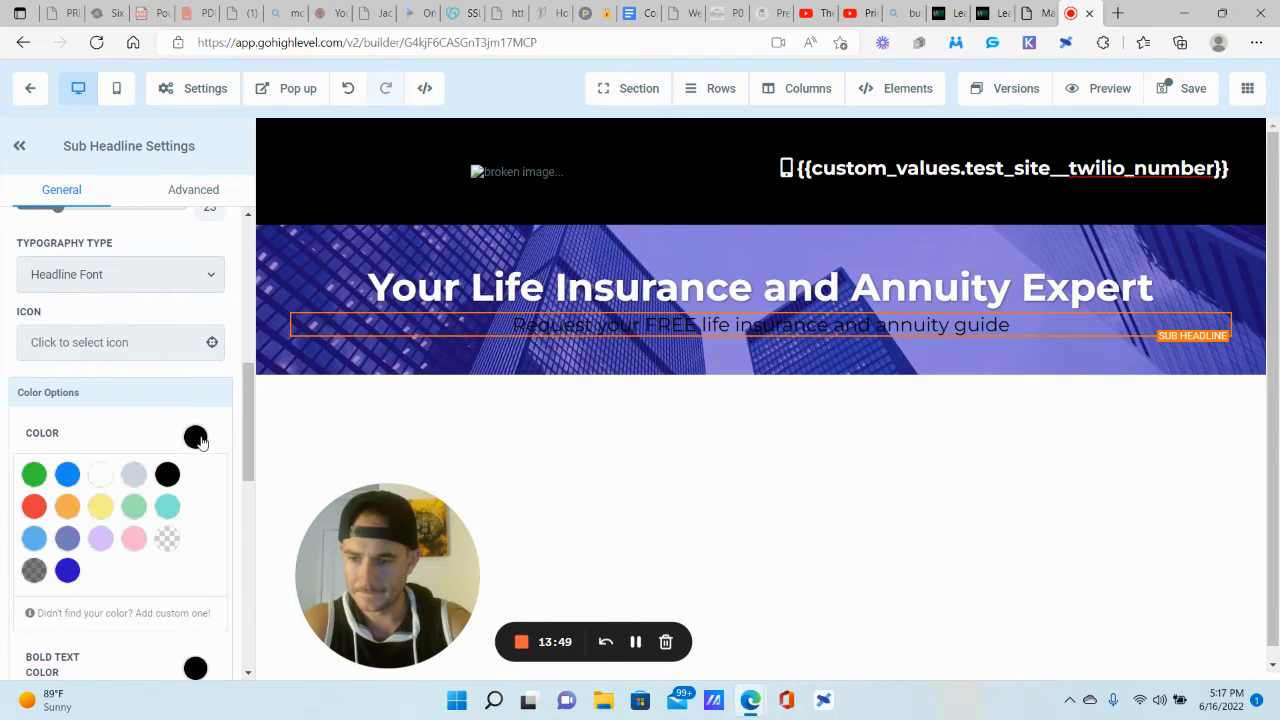
click(101, 475)
scroll(153, 335, up, 5)
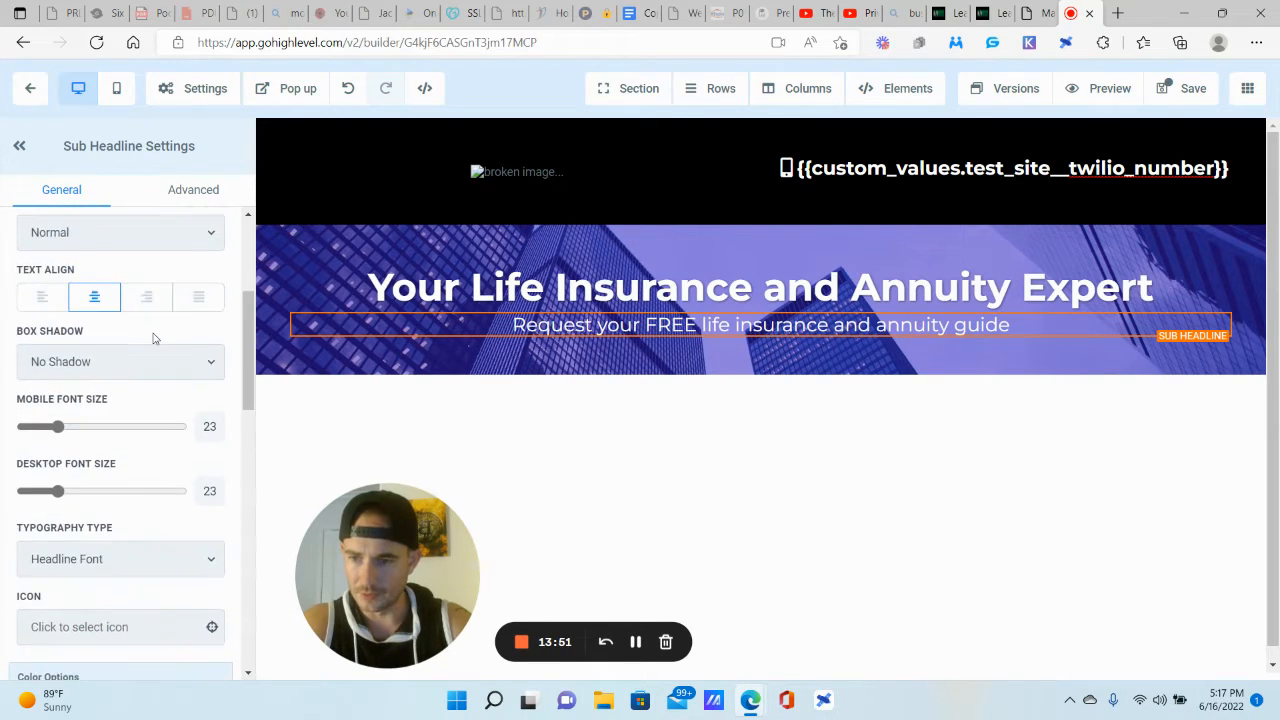
scroll(153, 337, down, 8)
scroll(154, 337, down, 3)
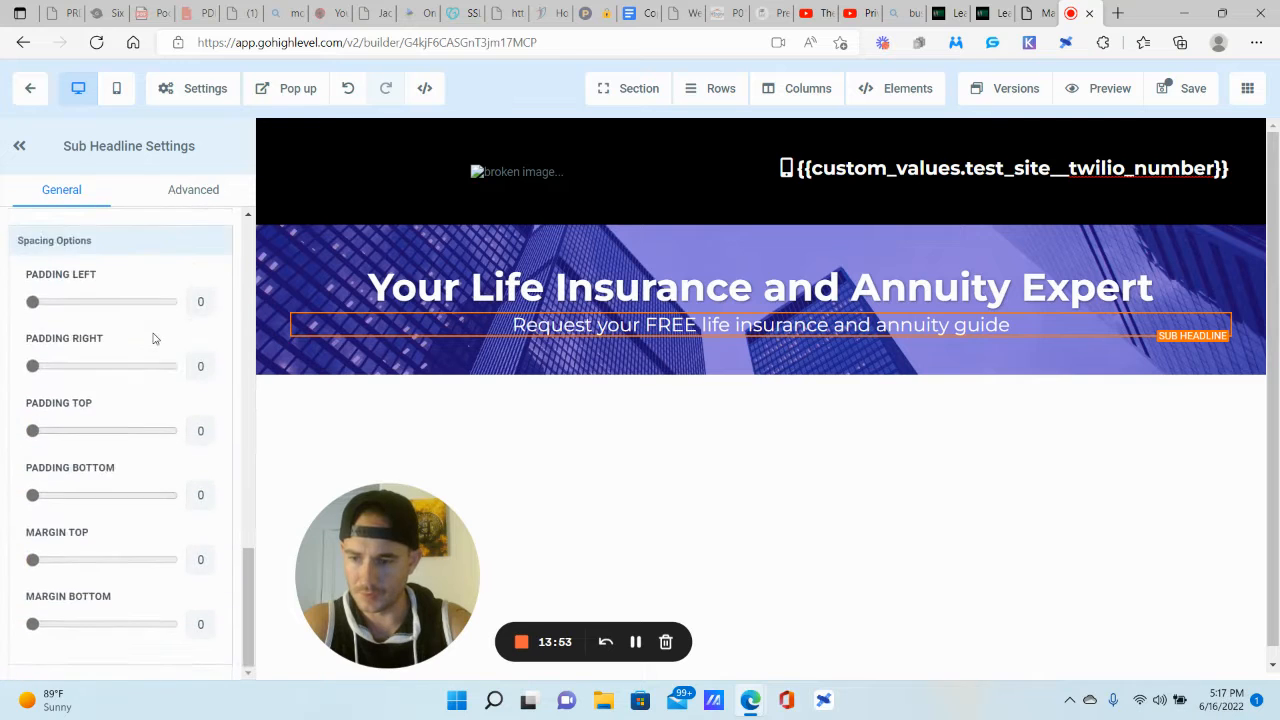
scroll(154, 337, up, 10)
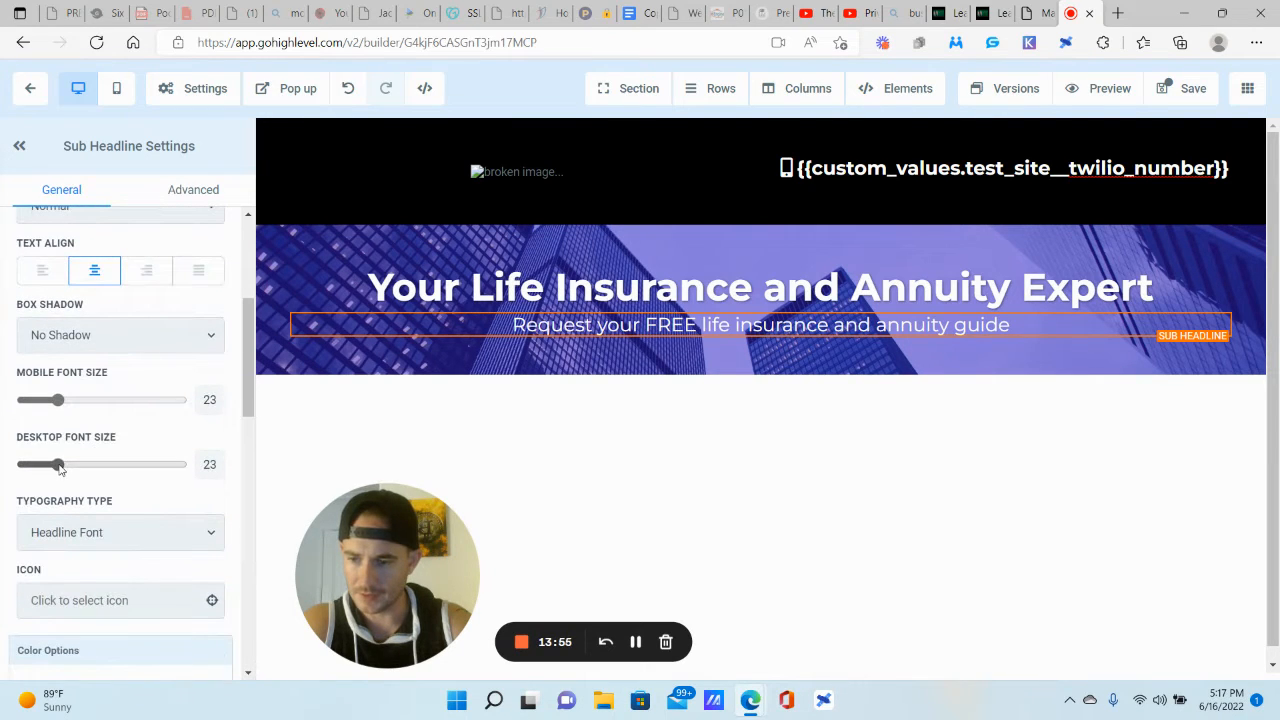
Step: Set the sub-headline's desktop font size to 30 and give it a Strong Shadow
drag(60, 468, 71, 471)
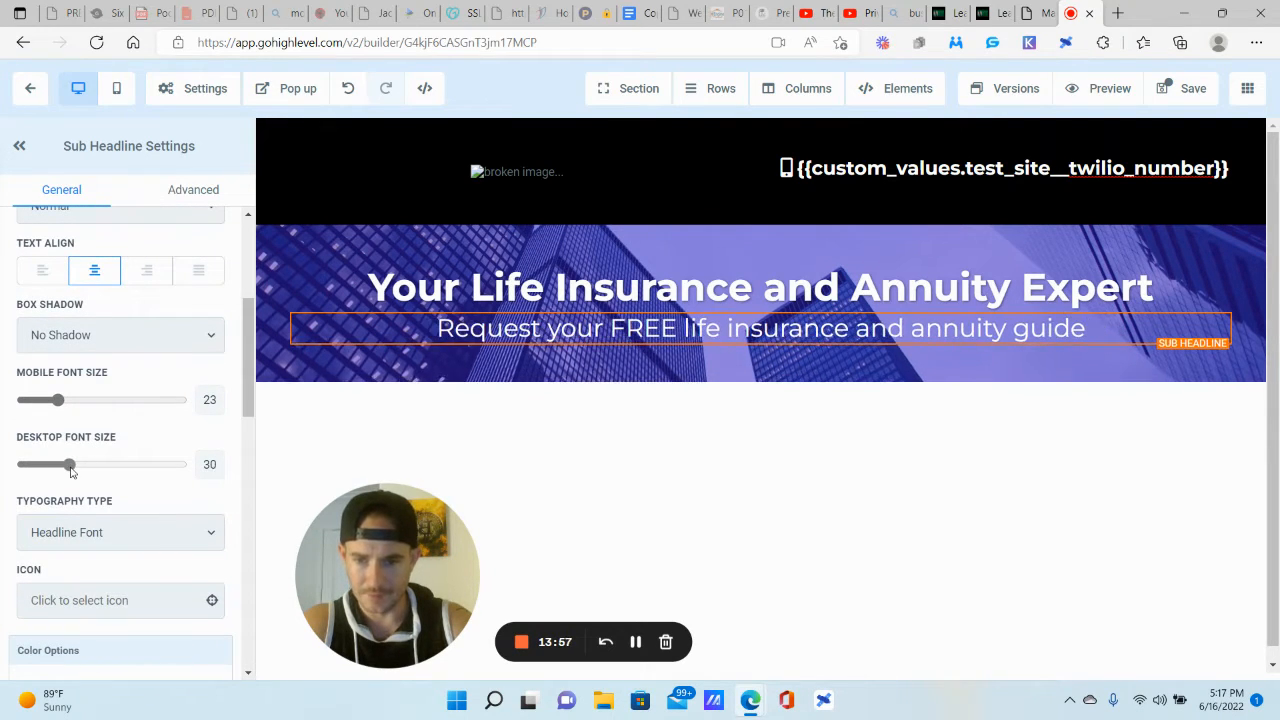
scroll(160, 388, down, 5)
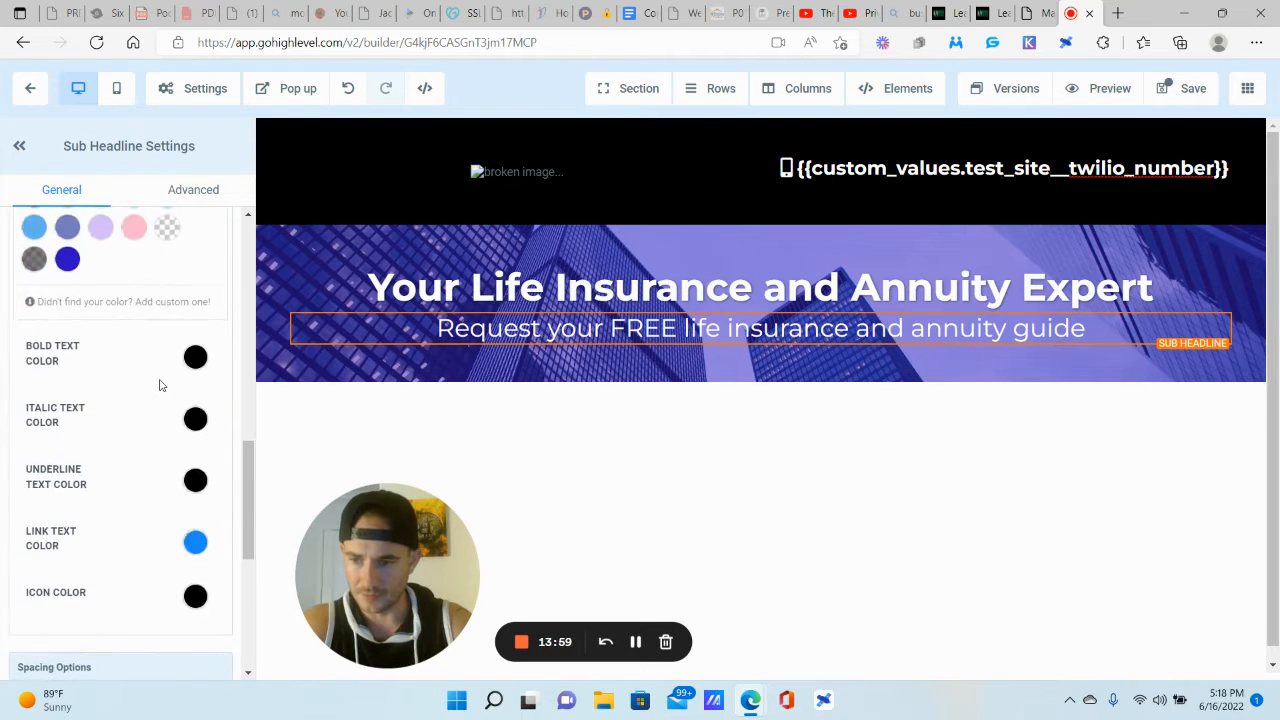
scroll(160, 384, up, 7)
scroll(162, 385, up, 1)
scroll(160, 384, down, 1)
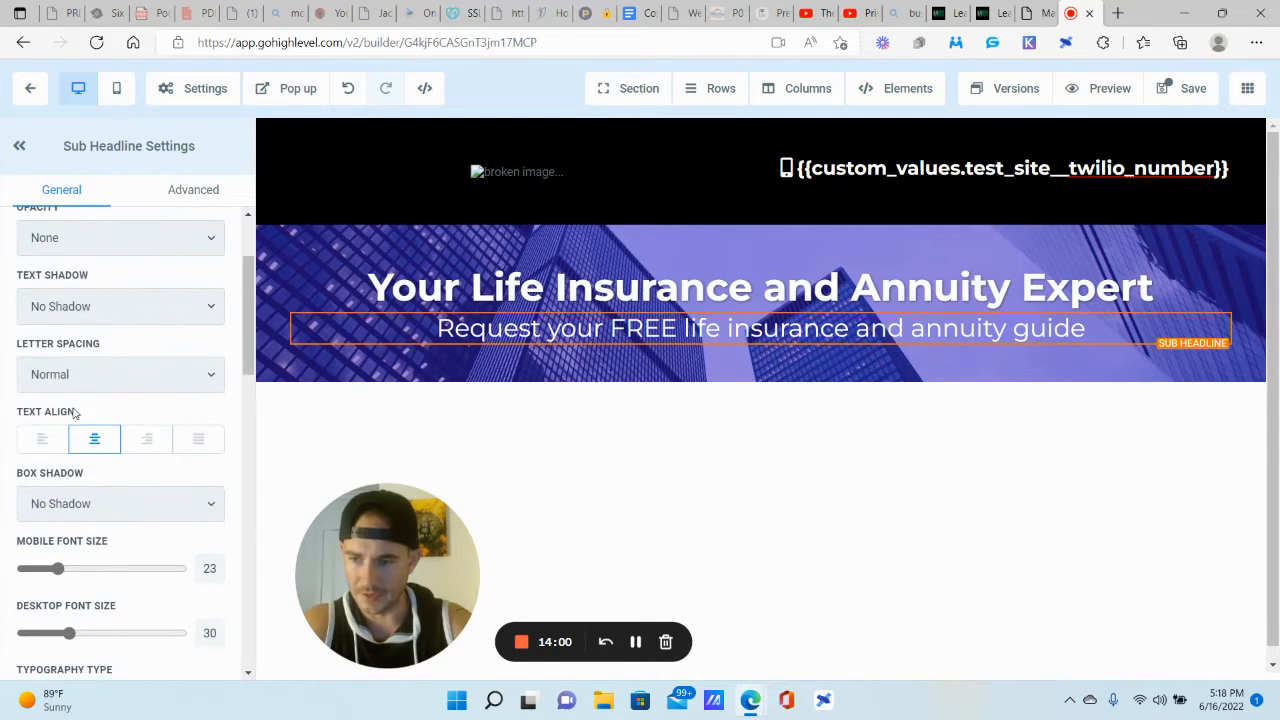
click(97, 296)
click(89, 380)
scroll(156, 341, up, 1)
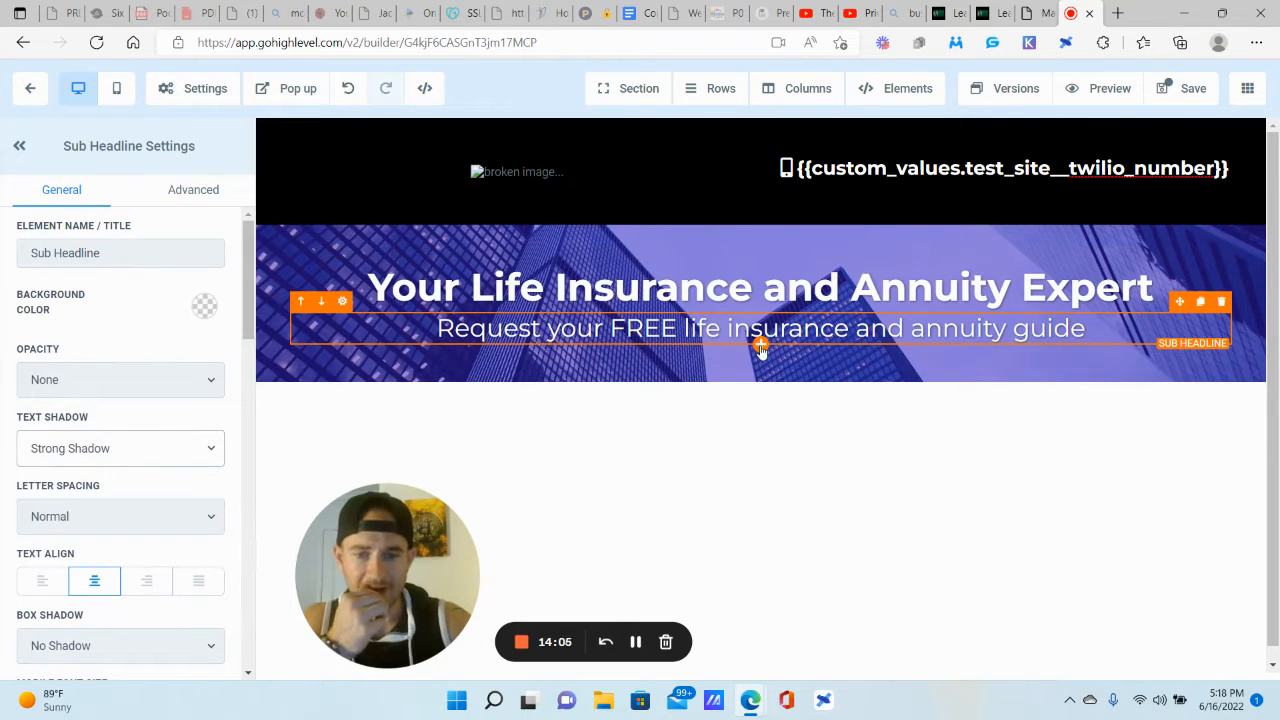
click(761, 345)
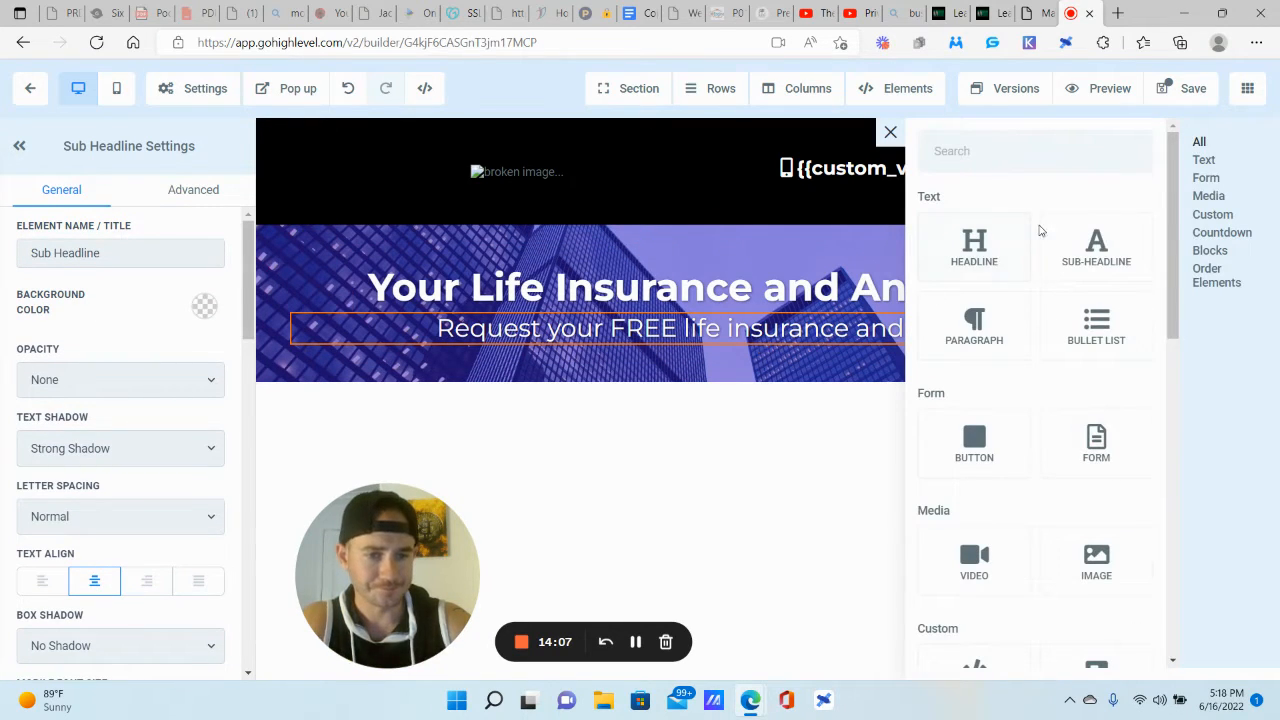
Step: Add a Button below the sub-headline and add top margin to both the button and sub-headline
click(973, 442)
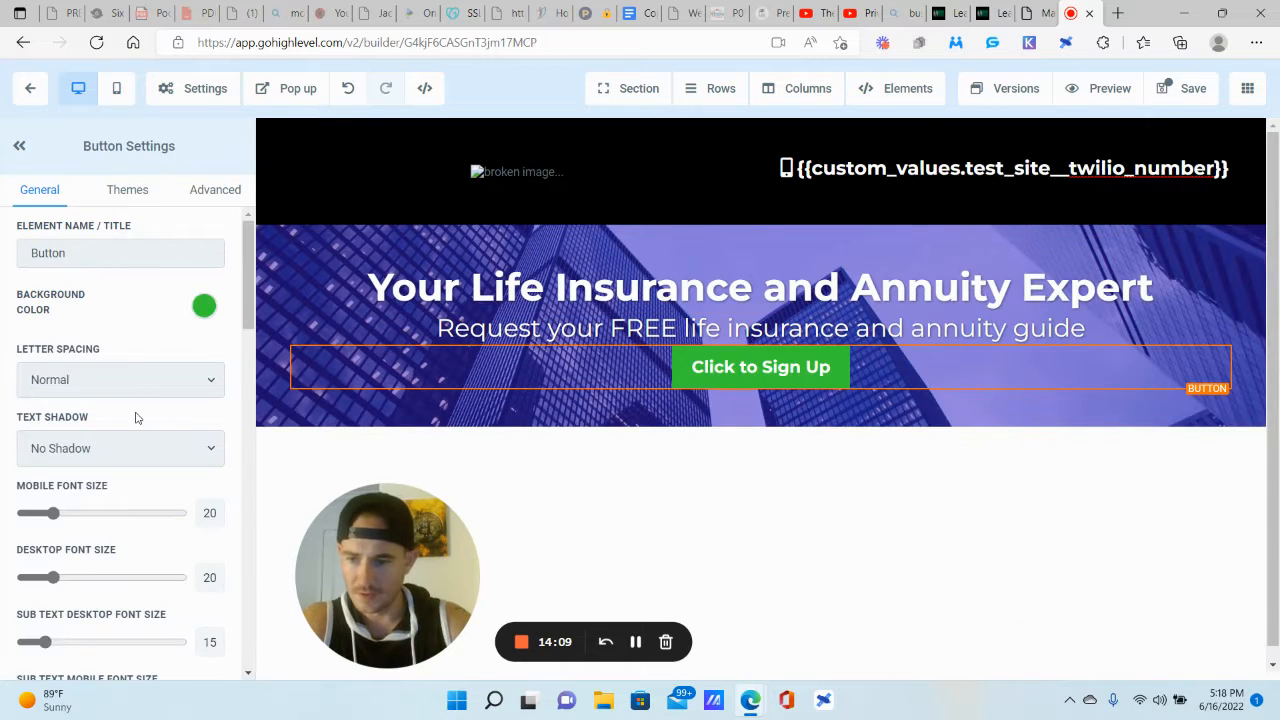
scroll(137, 418, down, 10)
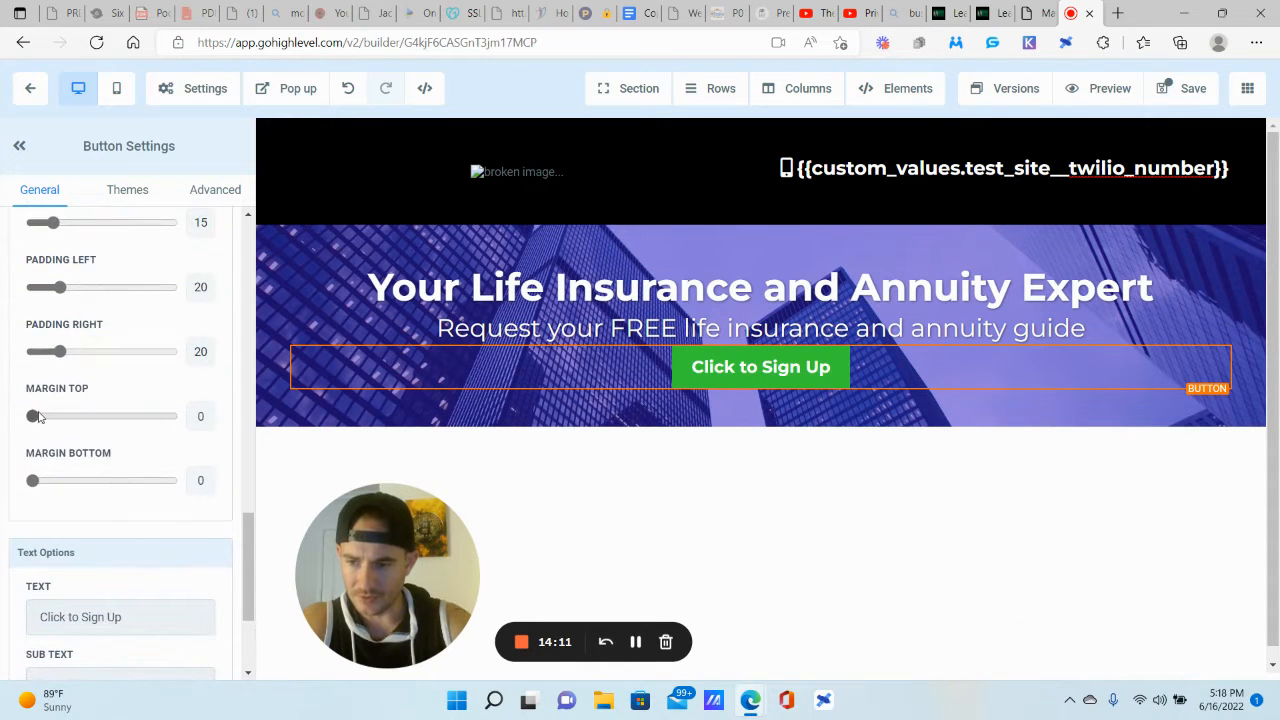
drag(35, 418, 75, 422)
click(727, 328)
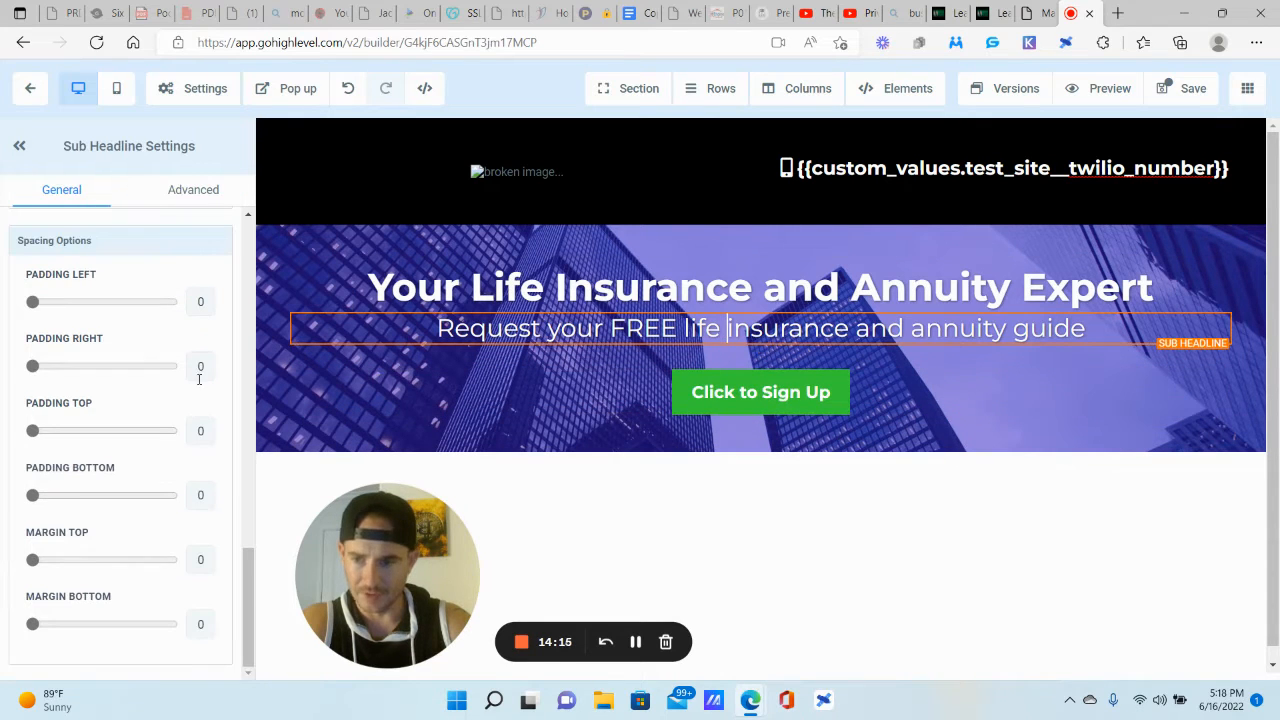
drag(33, 560, 55, 565)
Step: Set the button's Advanced button effect to Glow (loop)
click(762, 410)
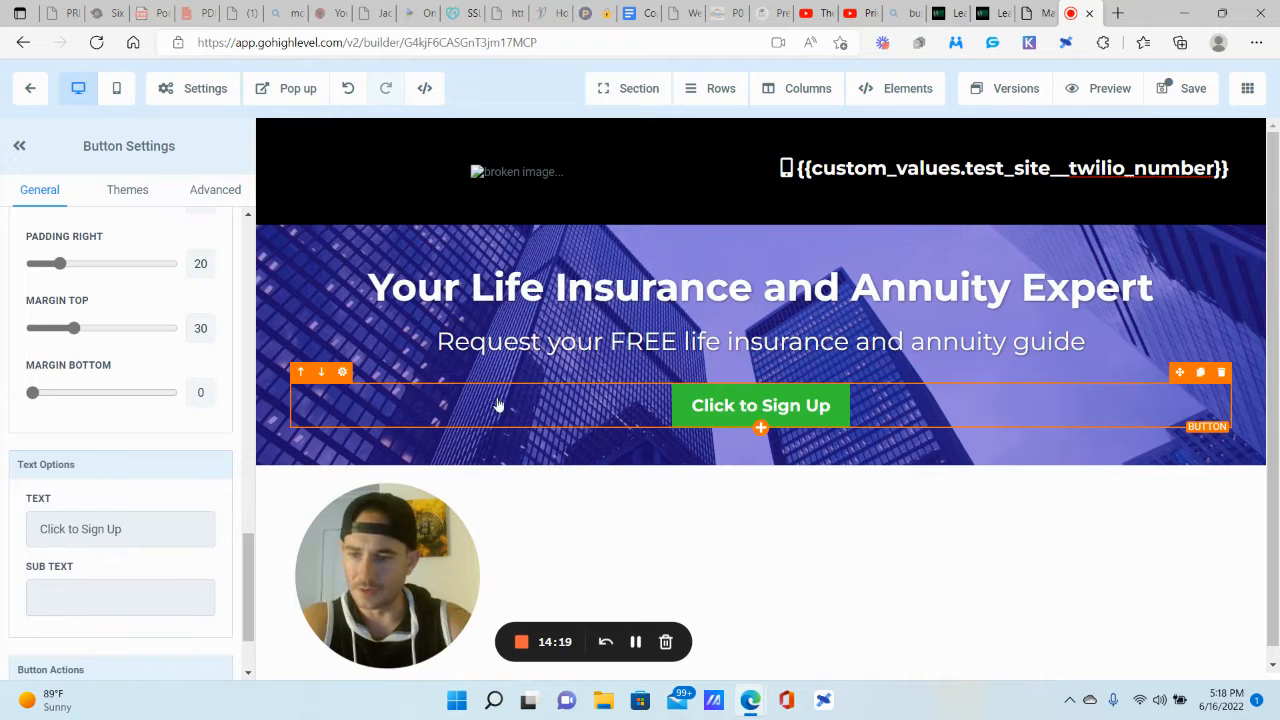
click(214, 193)
scroll(150, 390, up, 6)
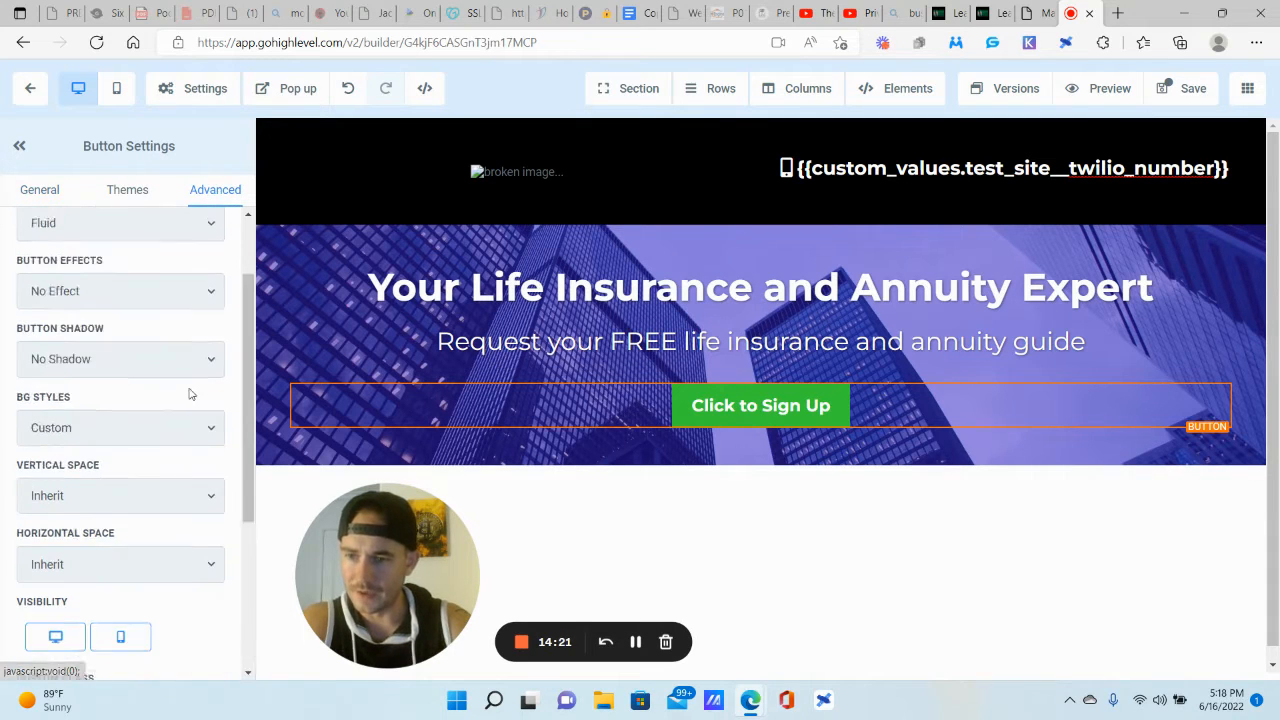
click(110, 397)
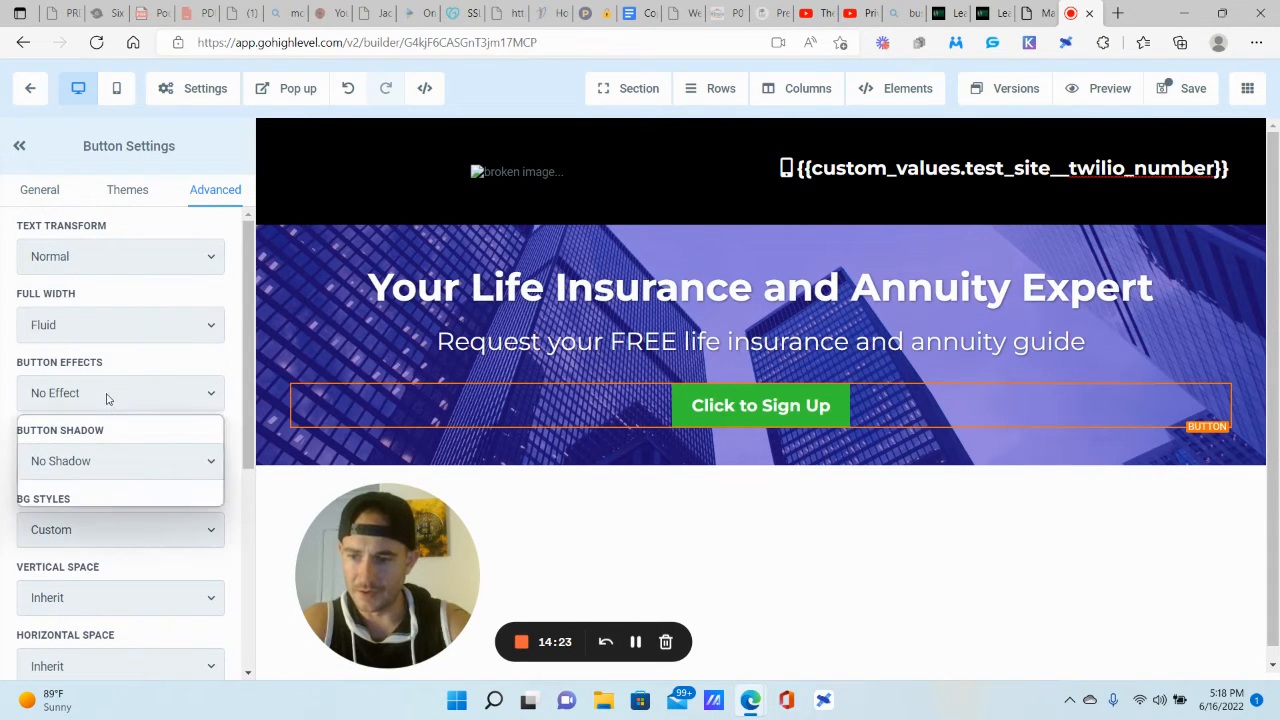
click(100, 437)
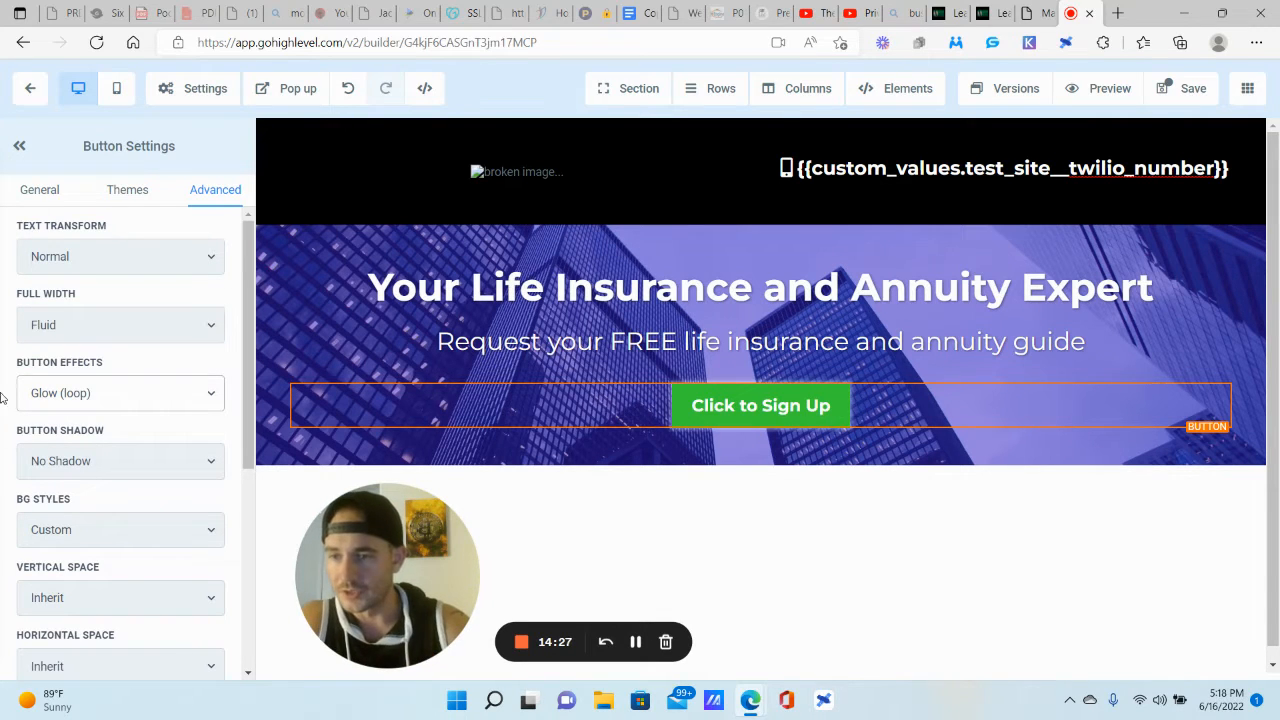
click(35, 193)
Step: Change the button label to 'Click here to request your FREE guide'
scroll(22, 302, down, 15)
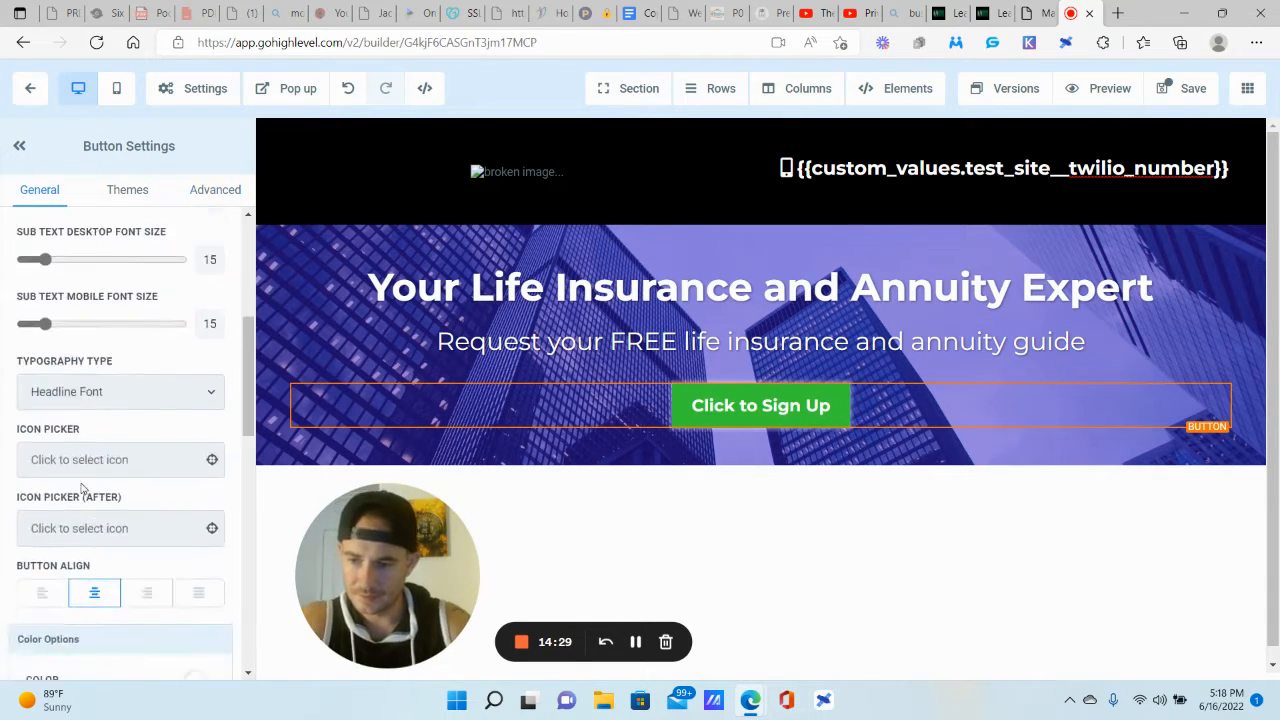
triple_click(102, 432)
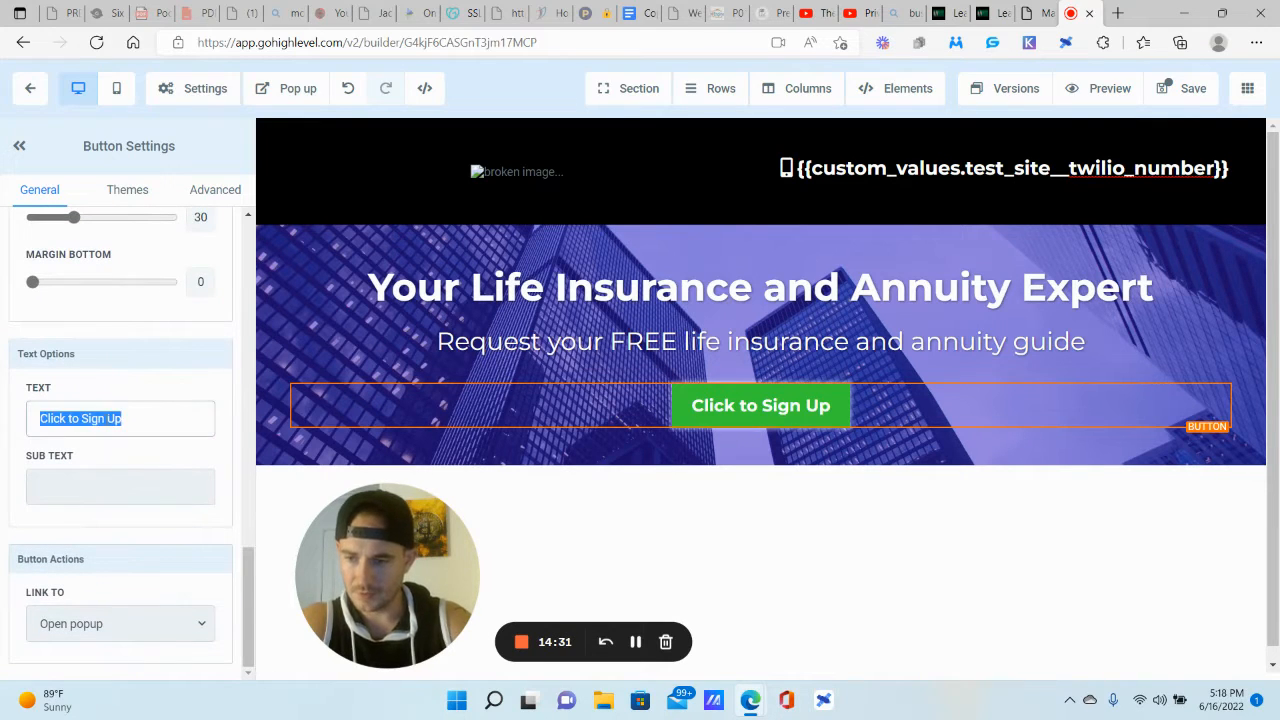
text(clic)
key(BackSpace)
key(BackSpace)
key(BackSpace)
key(BackSpace)
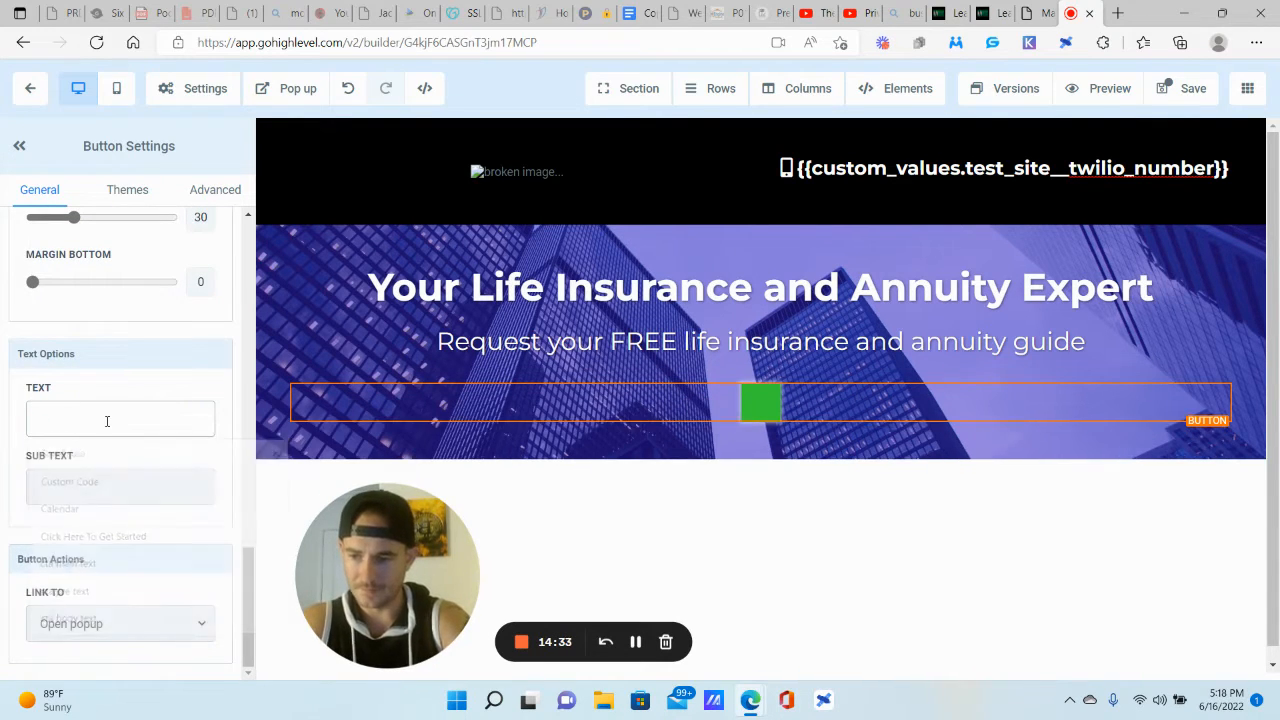
text(Click here to)
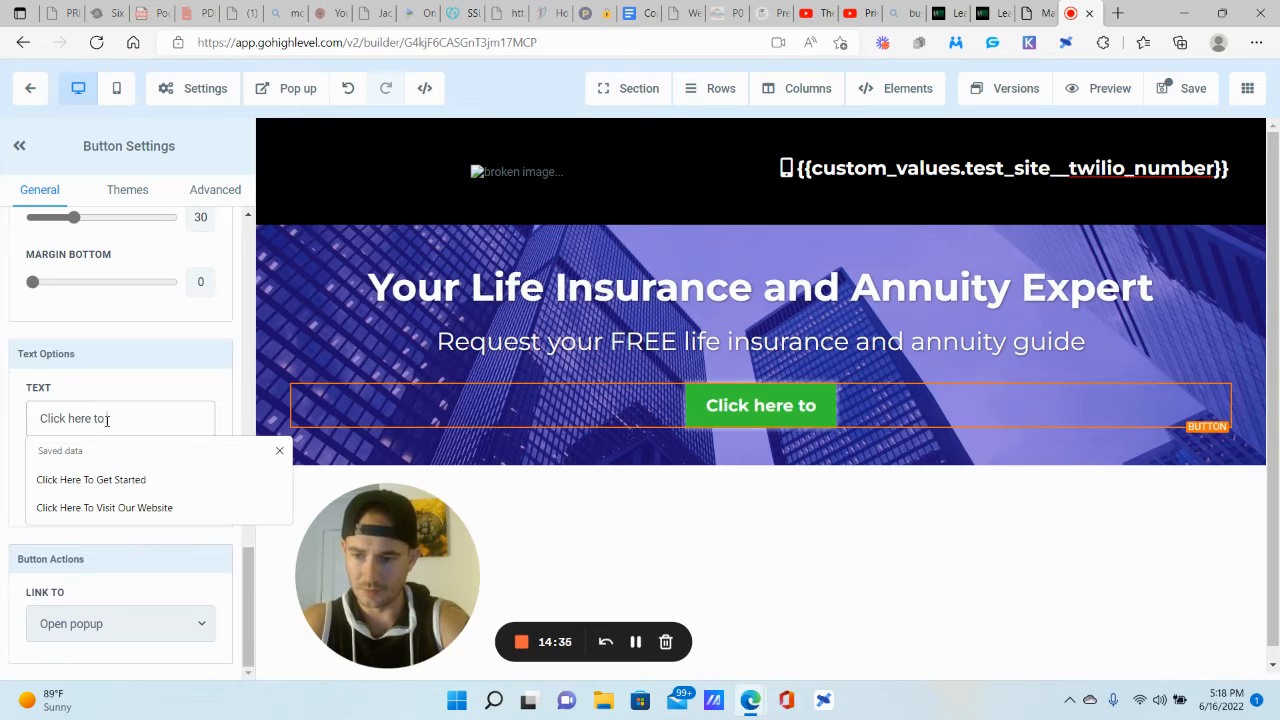
text( request your fre)
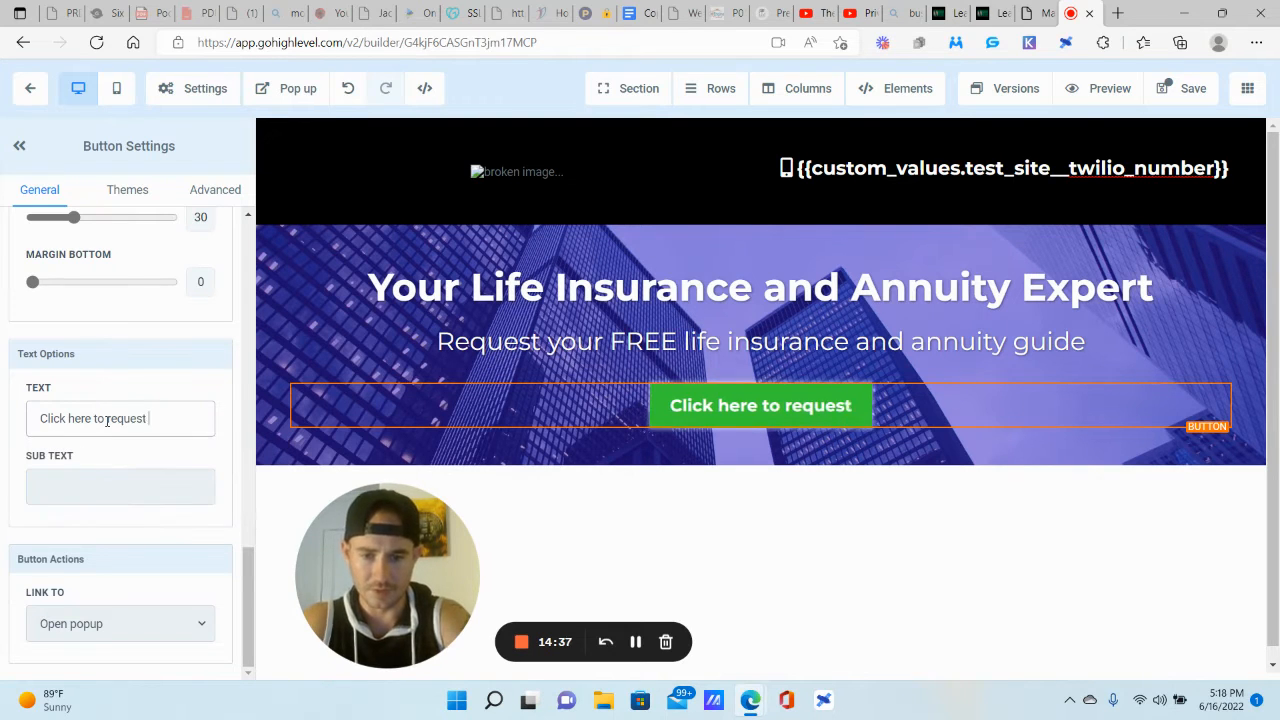
key(BackSpace)
key(BackSpace)
key(BackSpace)
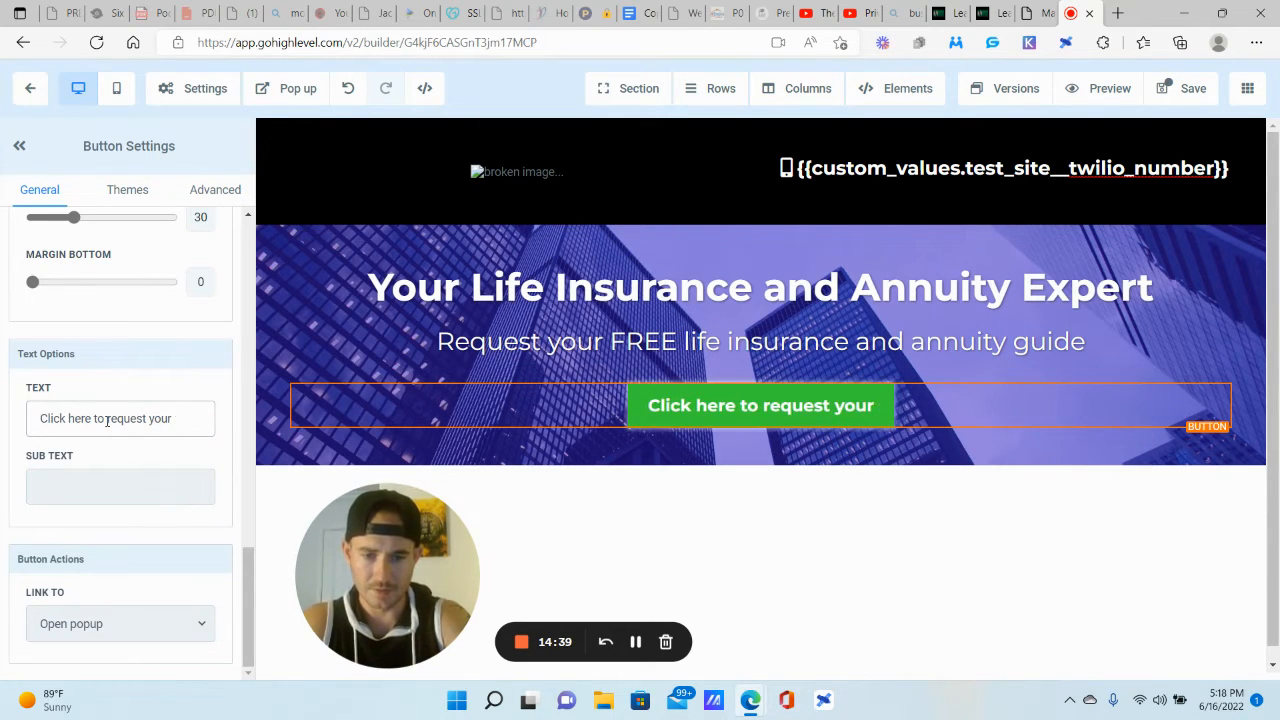
text(FREE guide)
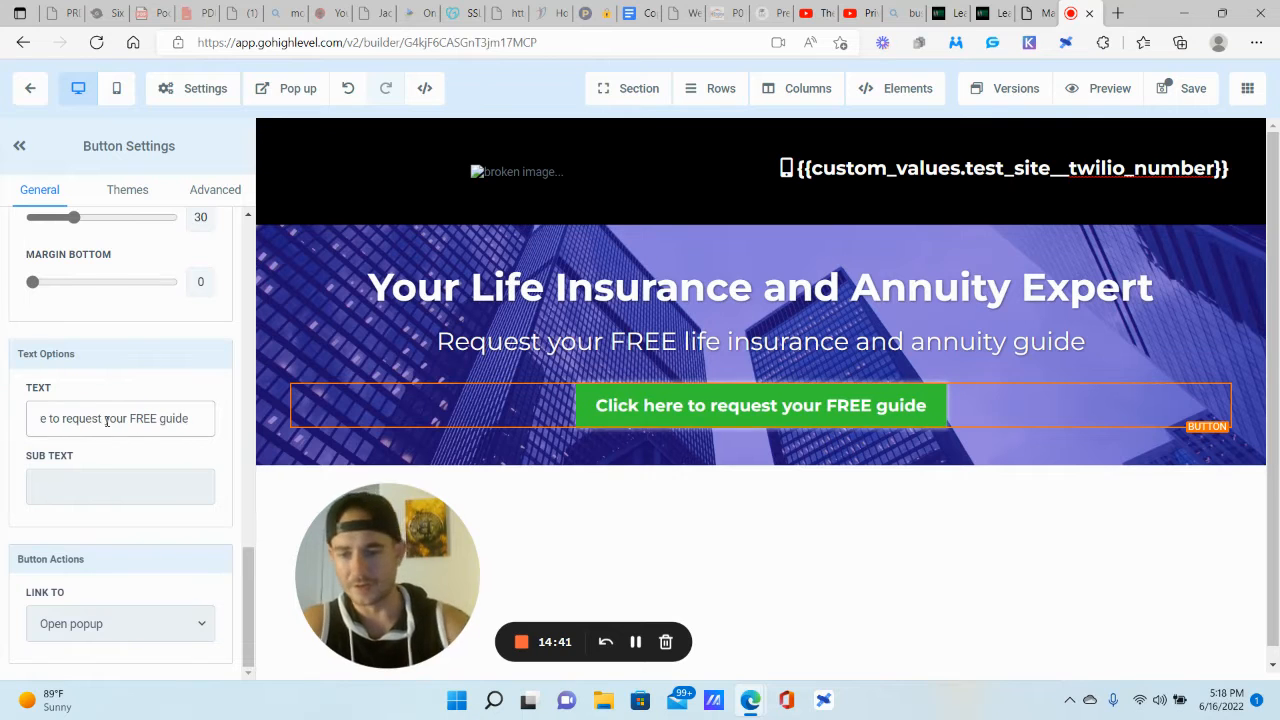
click(125, 354)
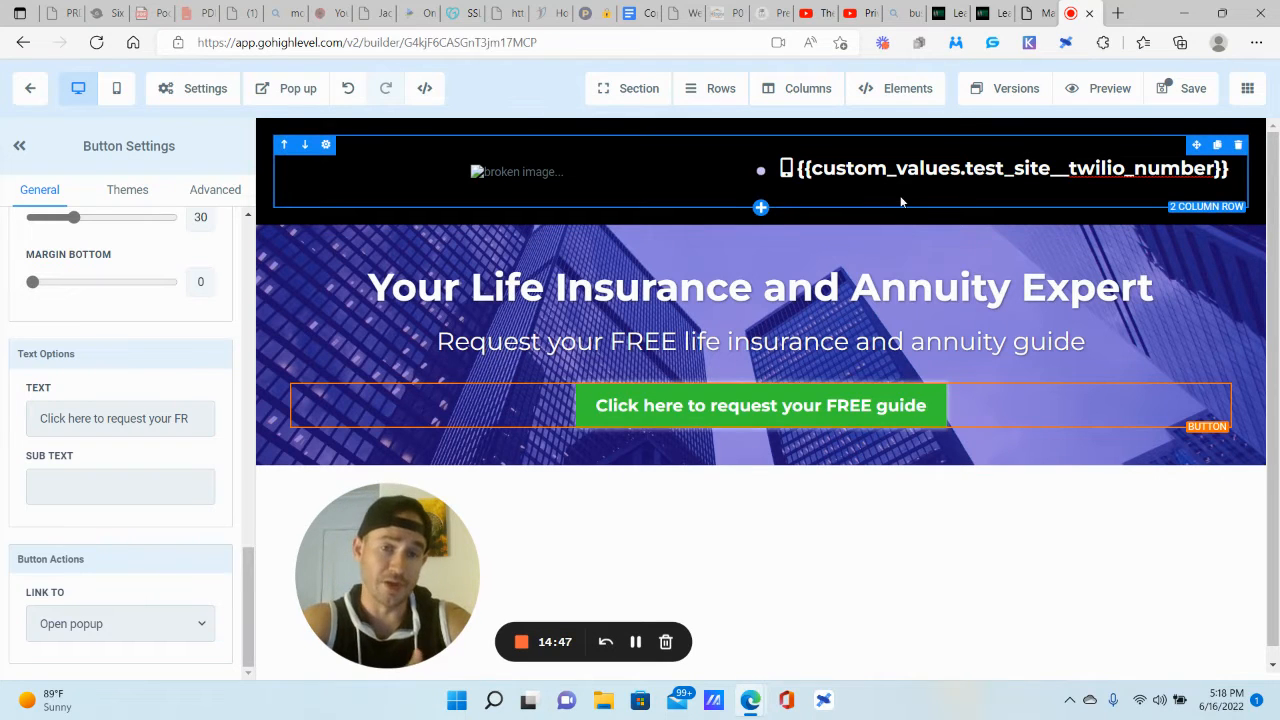
Step: Compare the page against the reference funnel page in the other browser tab
click(947, 8)
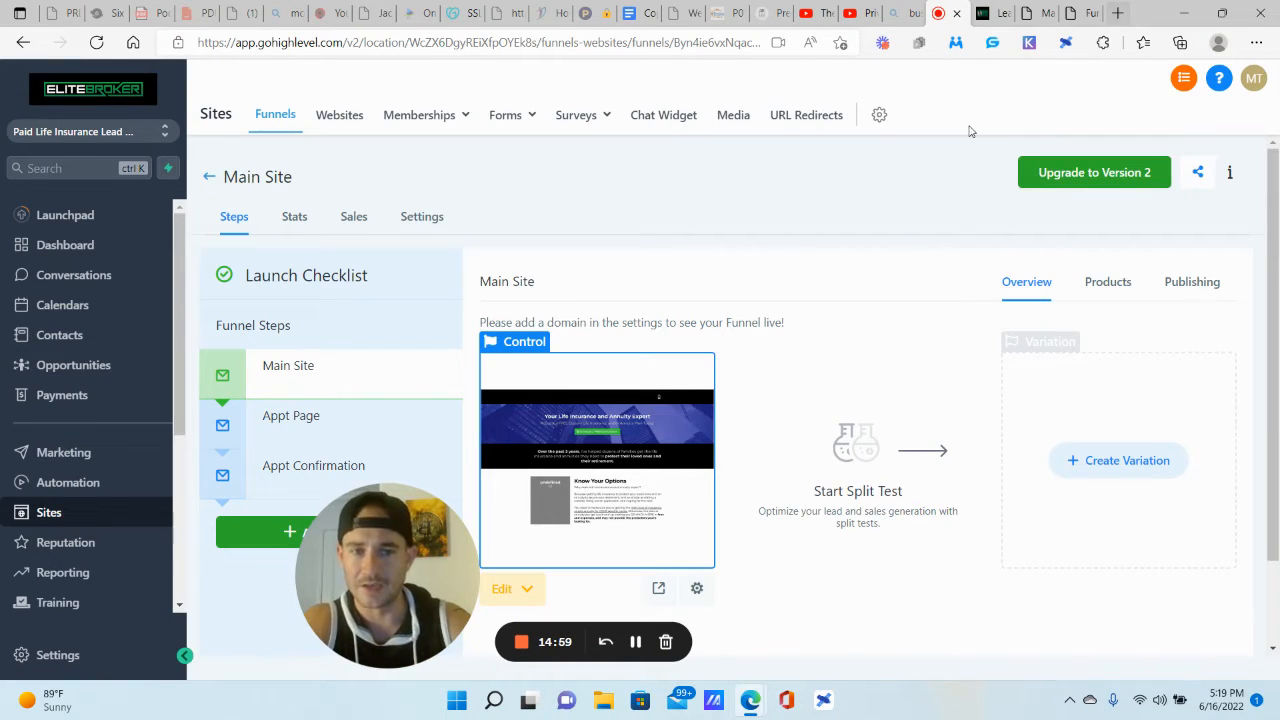
click(1035, 12)
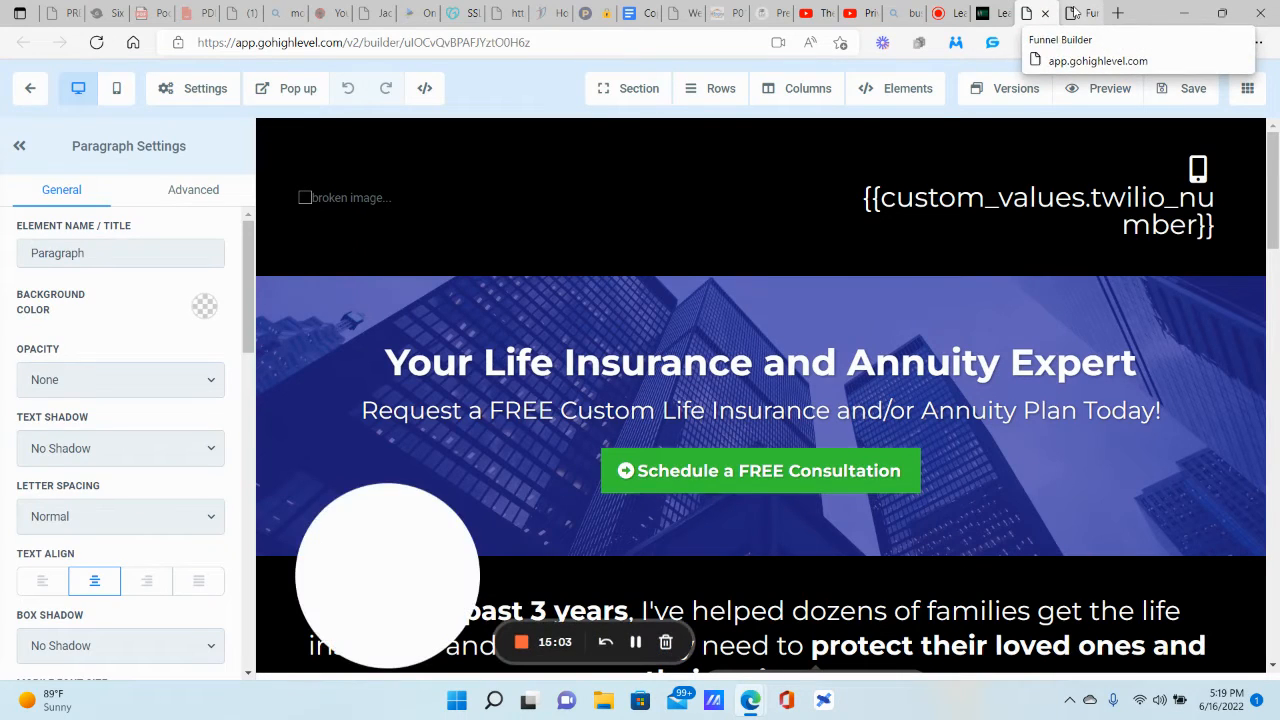
click(1073, 13)
click(1036, 13)
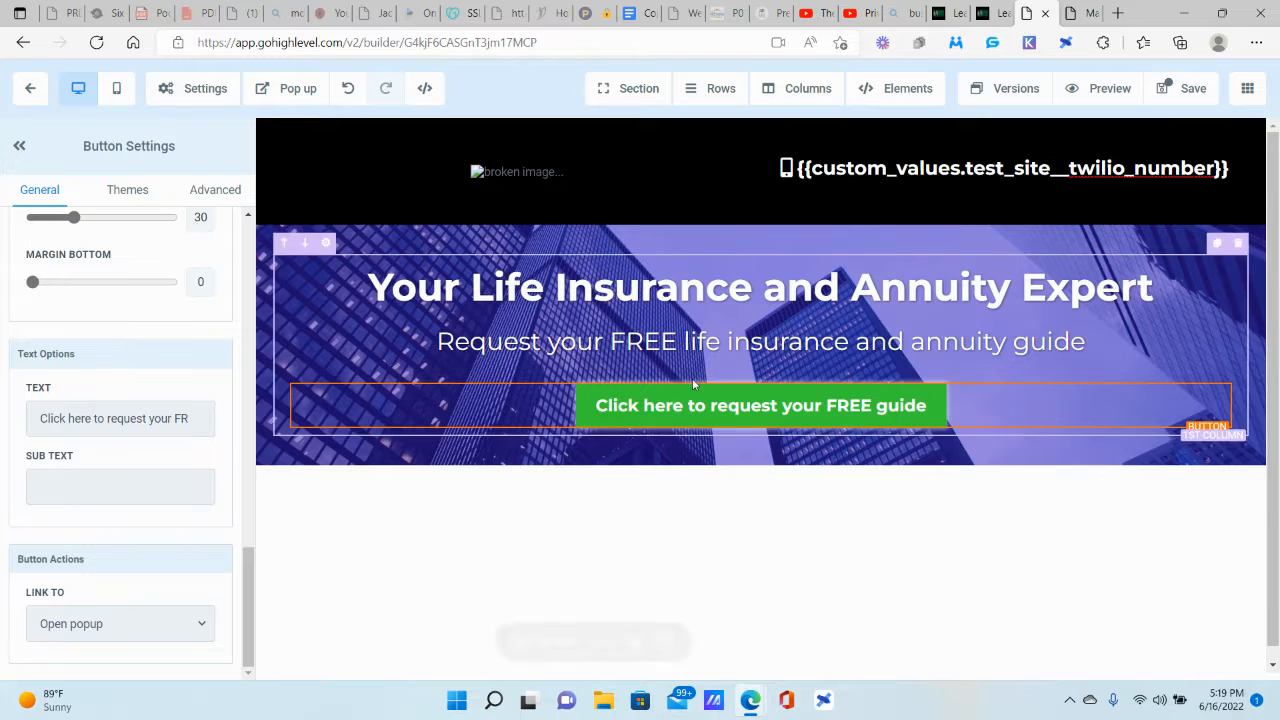
Step: Review the button's Link To options and save the funnel page
click(57, 625)
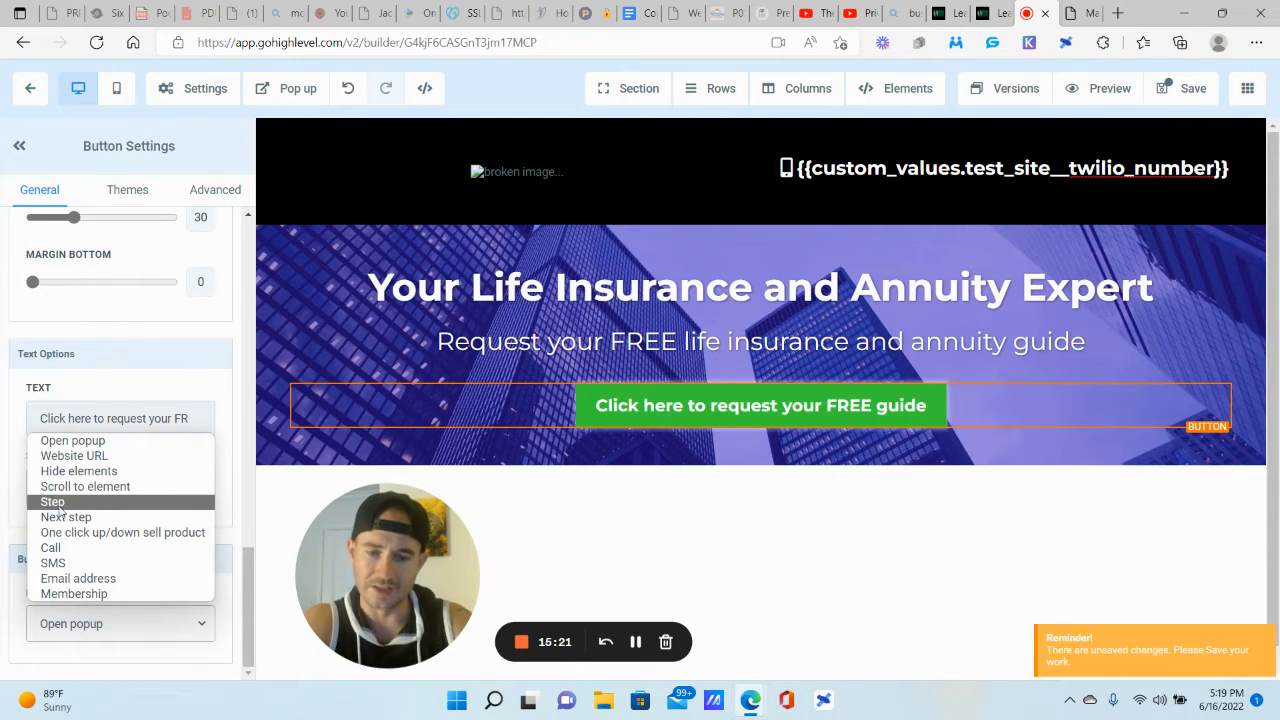
click(862, 322)
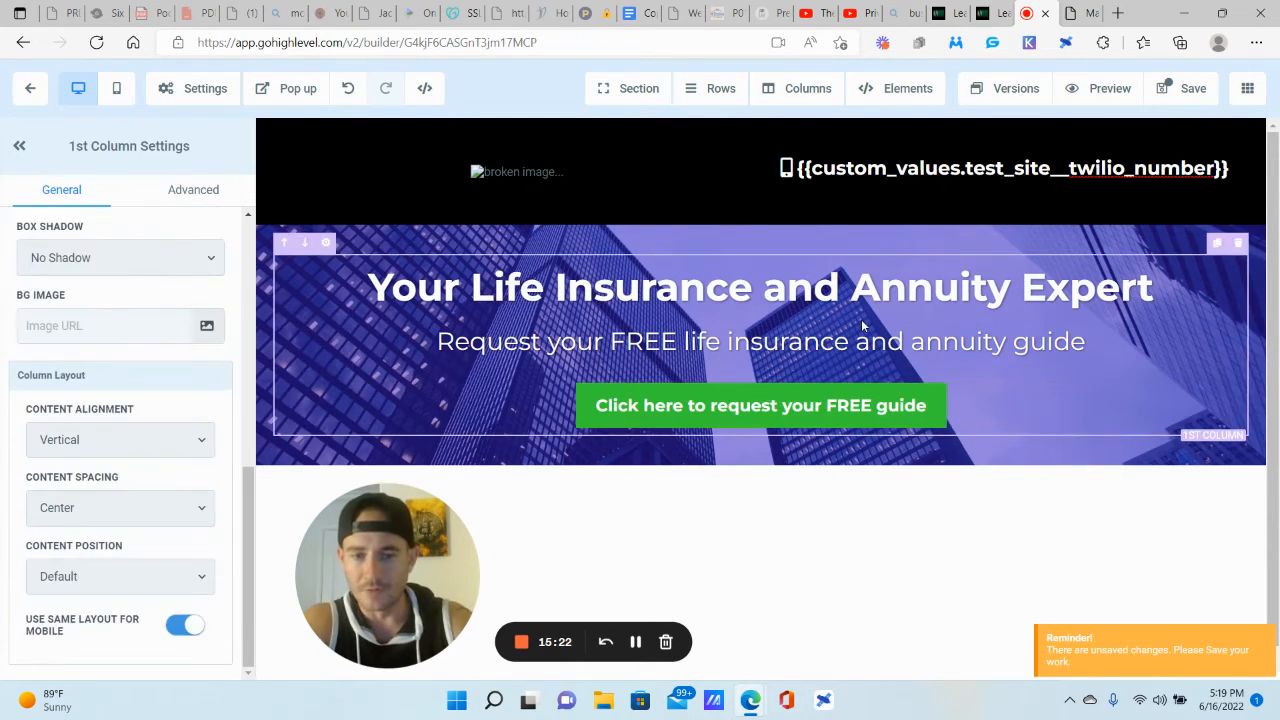
click(1191, 90)
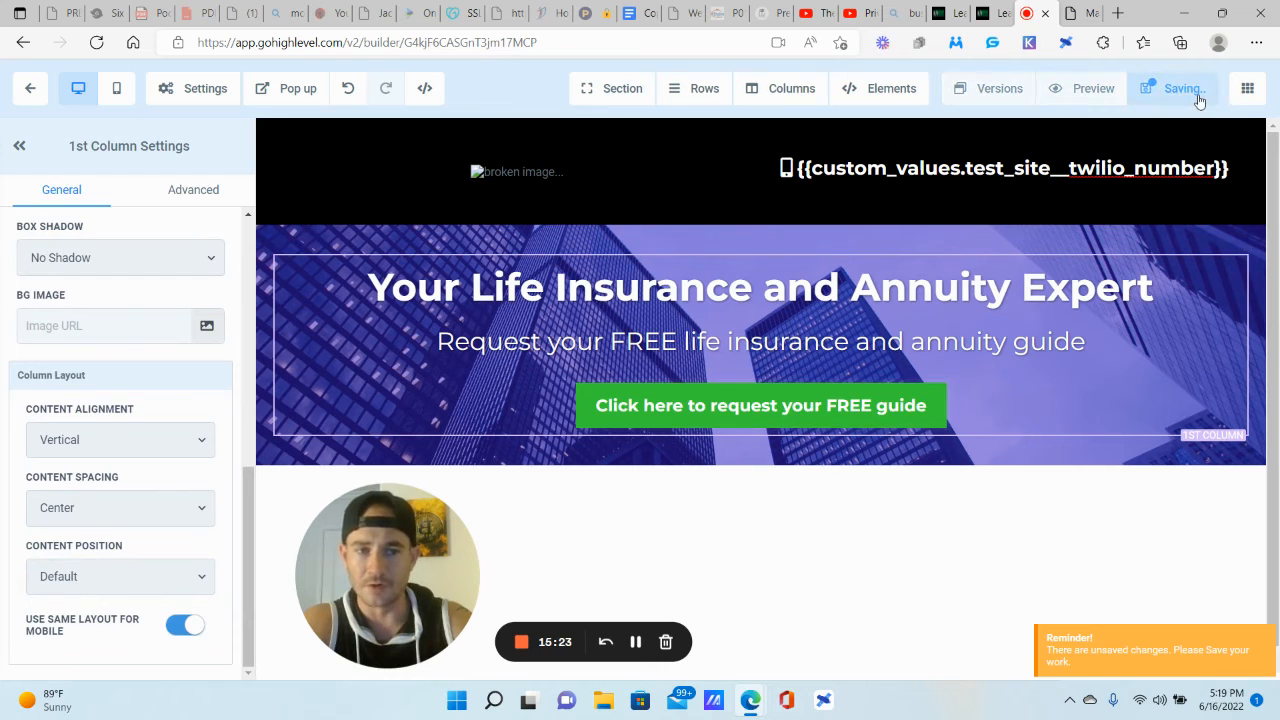
Step: Open and close the popup editor, then check the reference funnel page
click(300, 89)
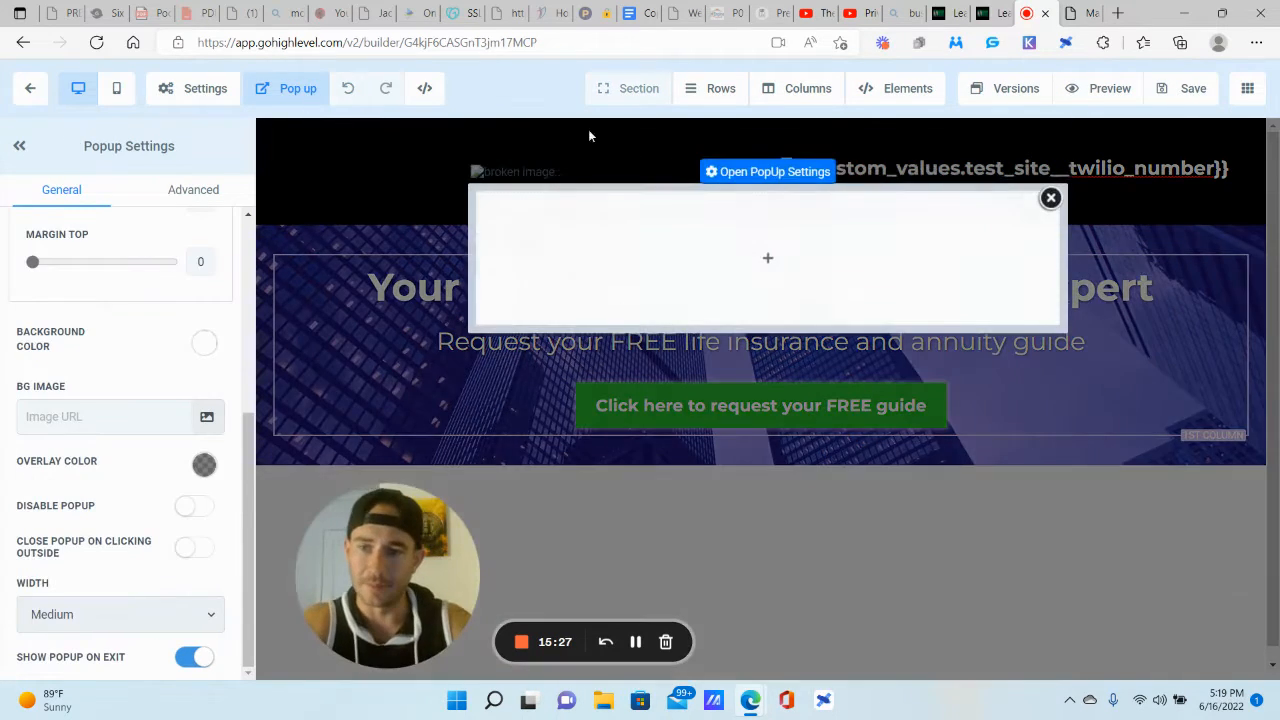
click(1050, 199)
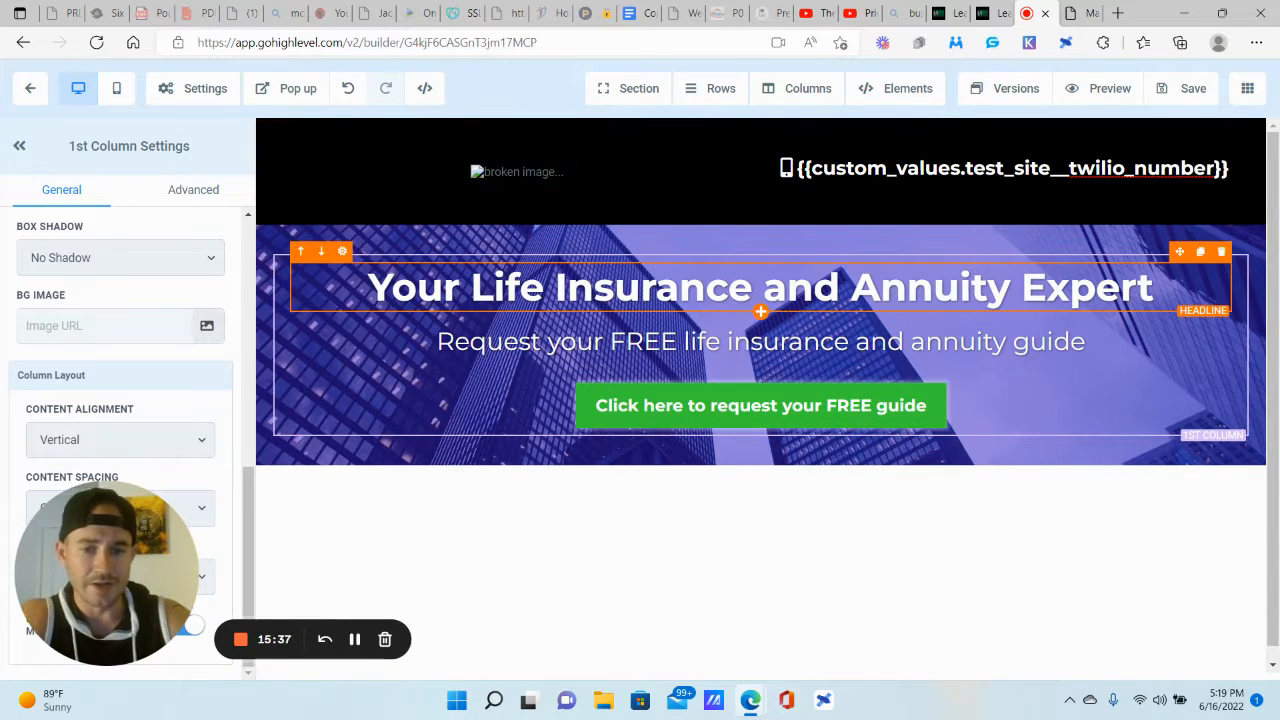
click(1070, 14)
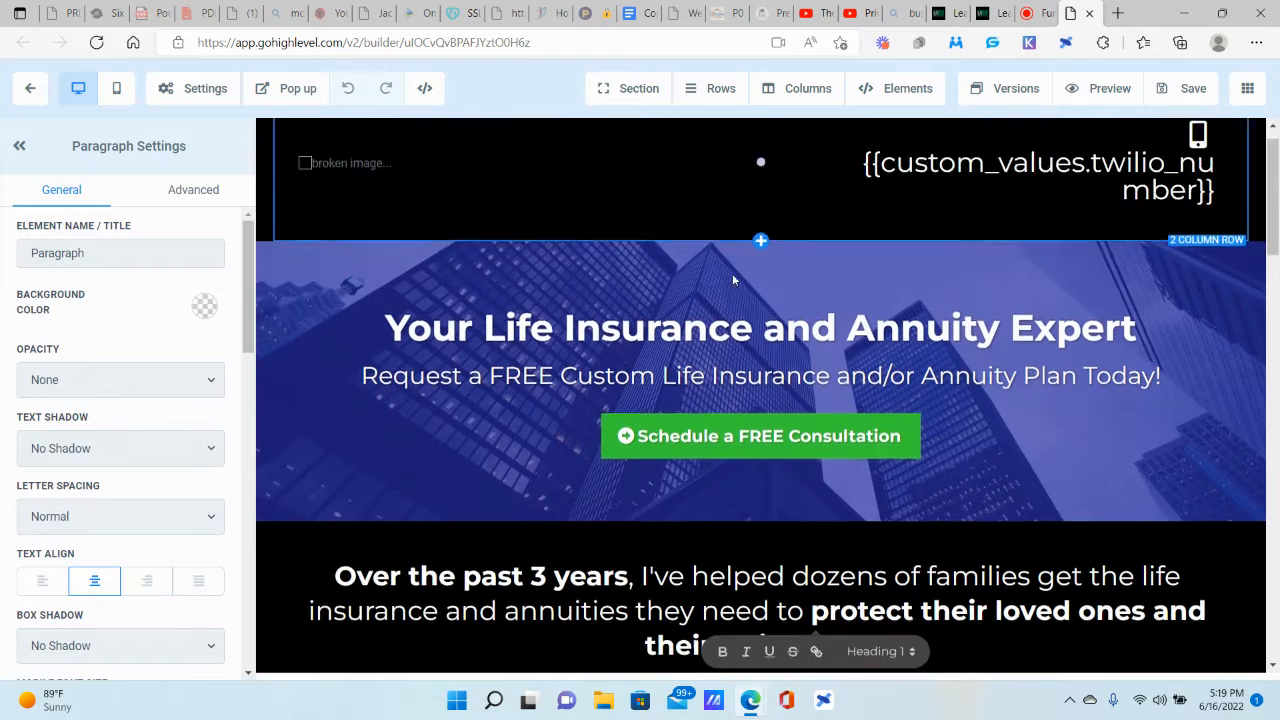
scroll(732, 273, down, 3)
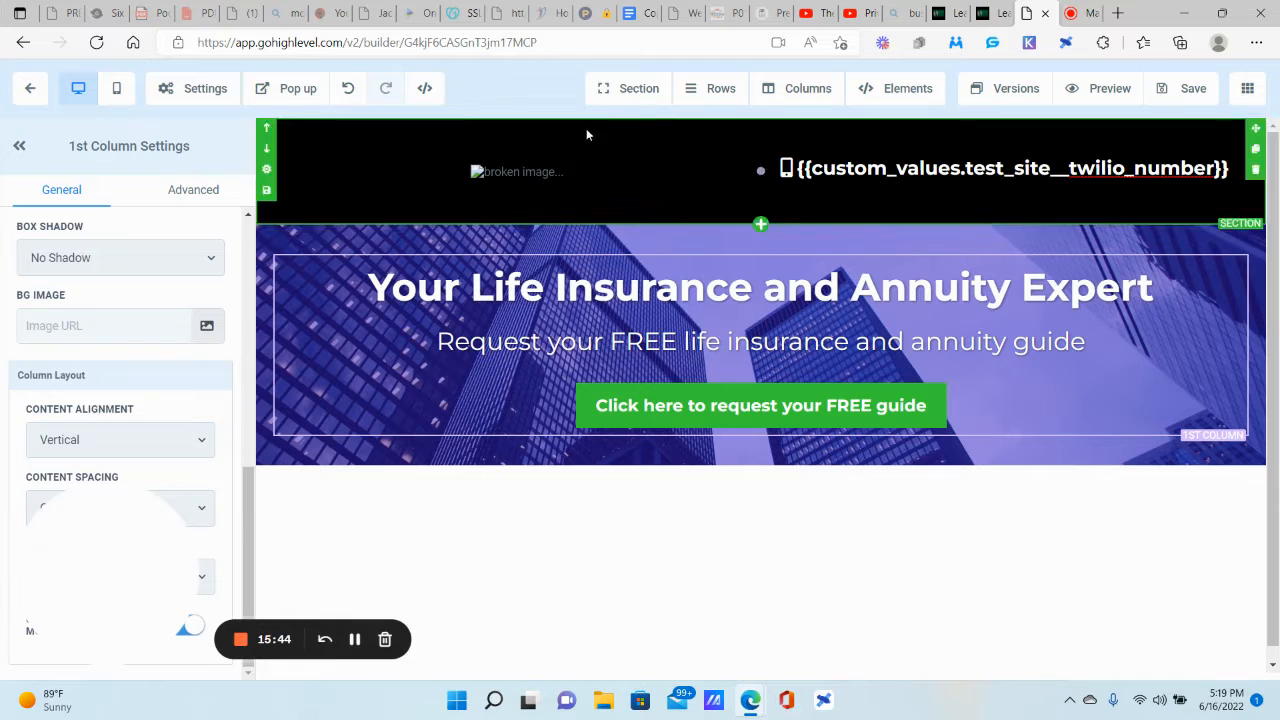
Step: Add a full-width section below the hero with a black background
click(628, 88)
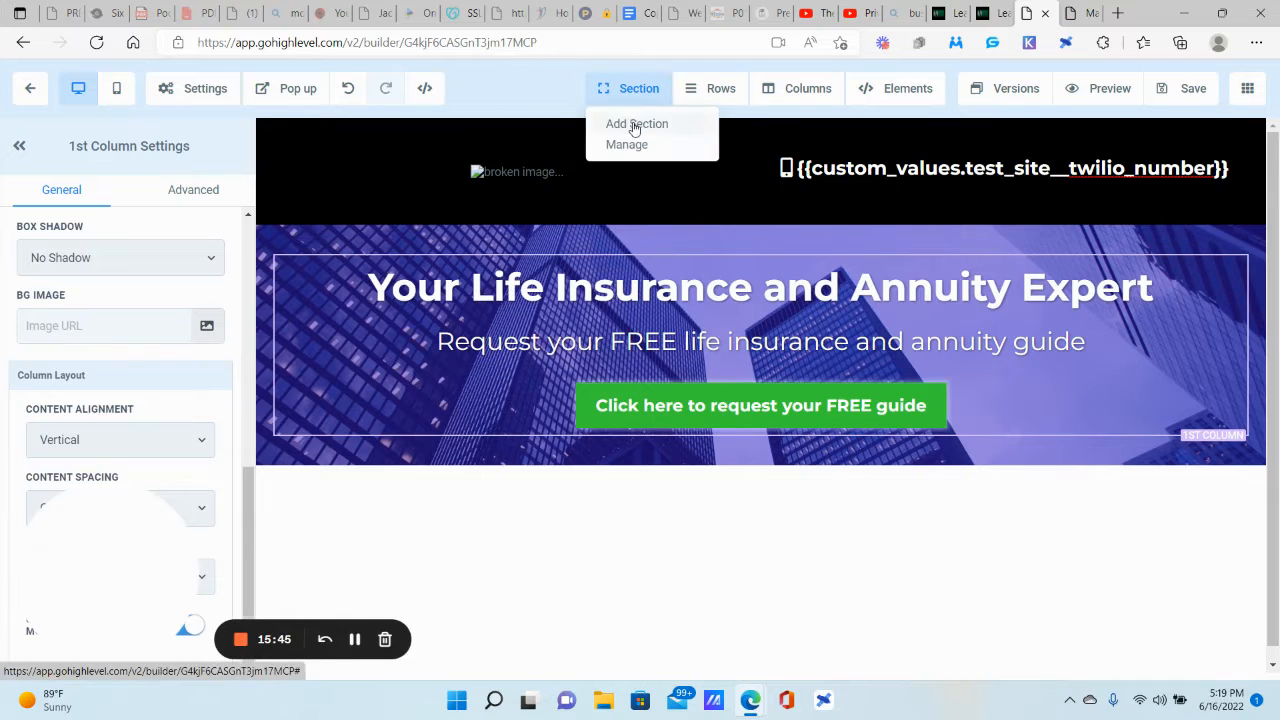
click(633, 124)
drag(1037, 174, 760, 508)
click(758, 520)
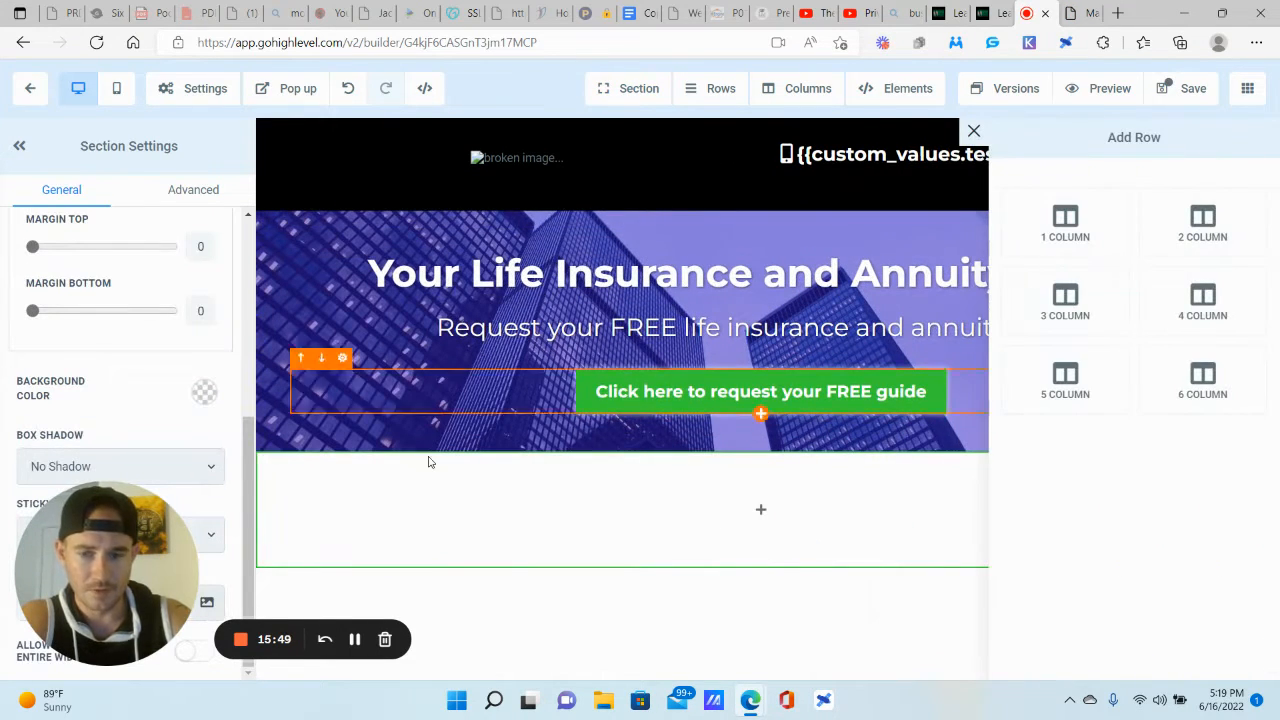
click(267, 503)
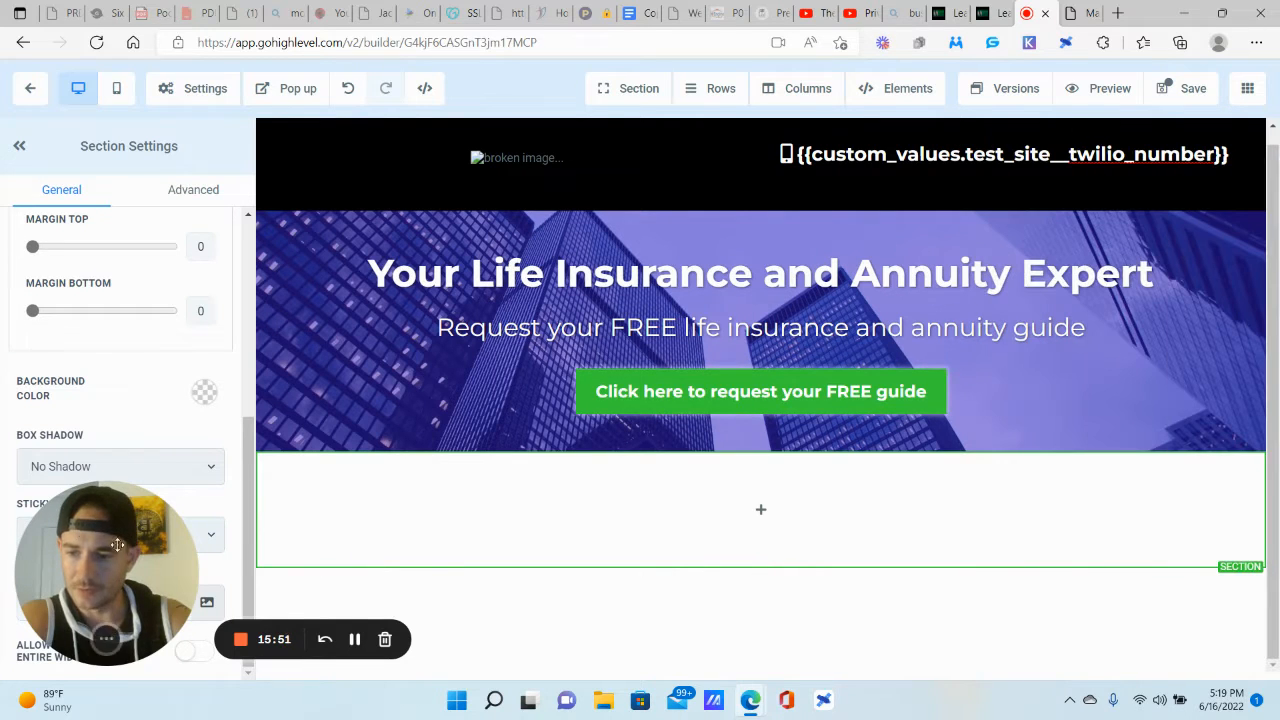
drag(146, 569, 436, 578)
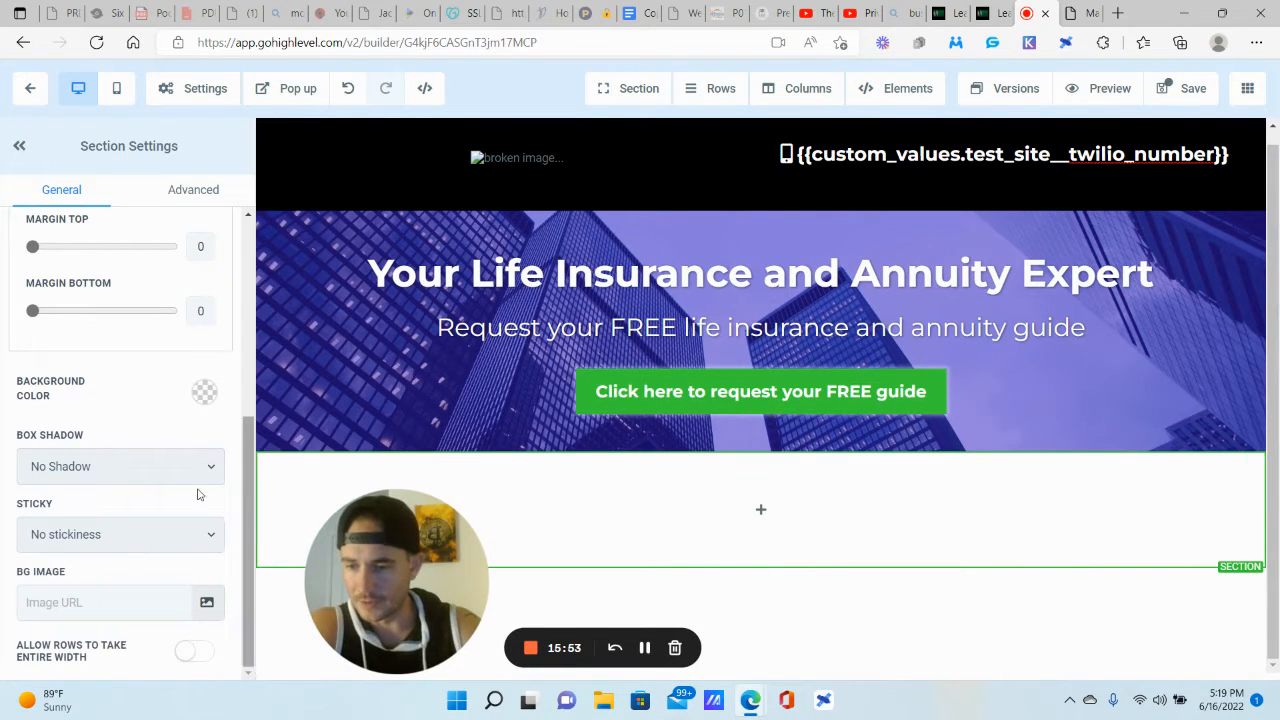
click(201, 393)
click(158, 290)
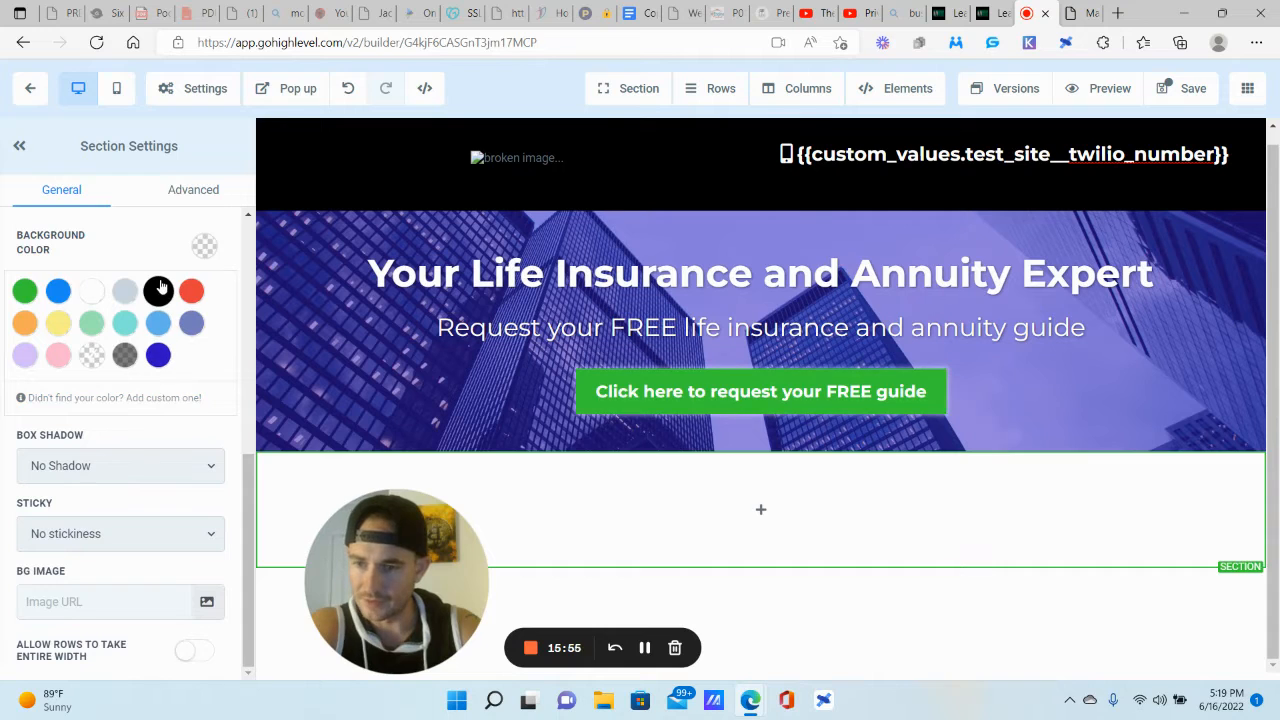
drag(388, 545, 90, 545)
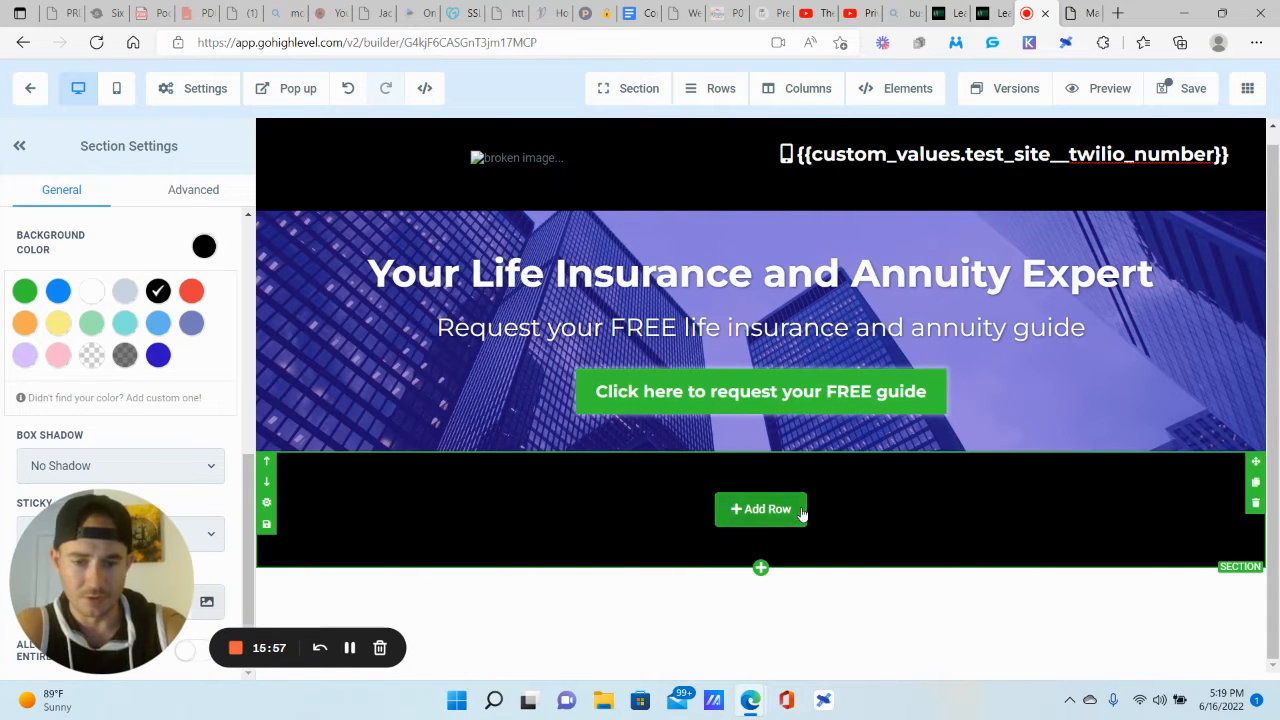
Step: Add a one-column row with a Headline element and clear its default text
click(770, 510)
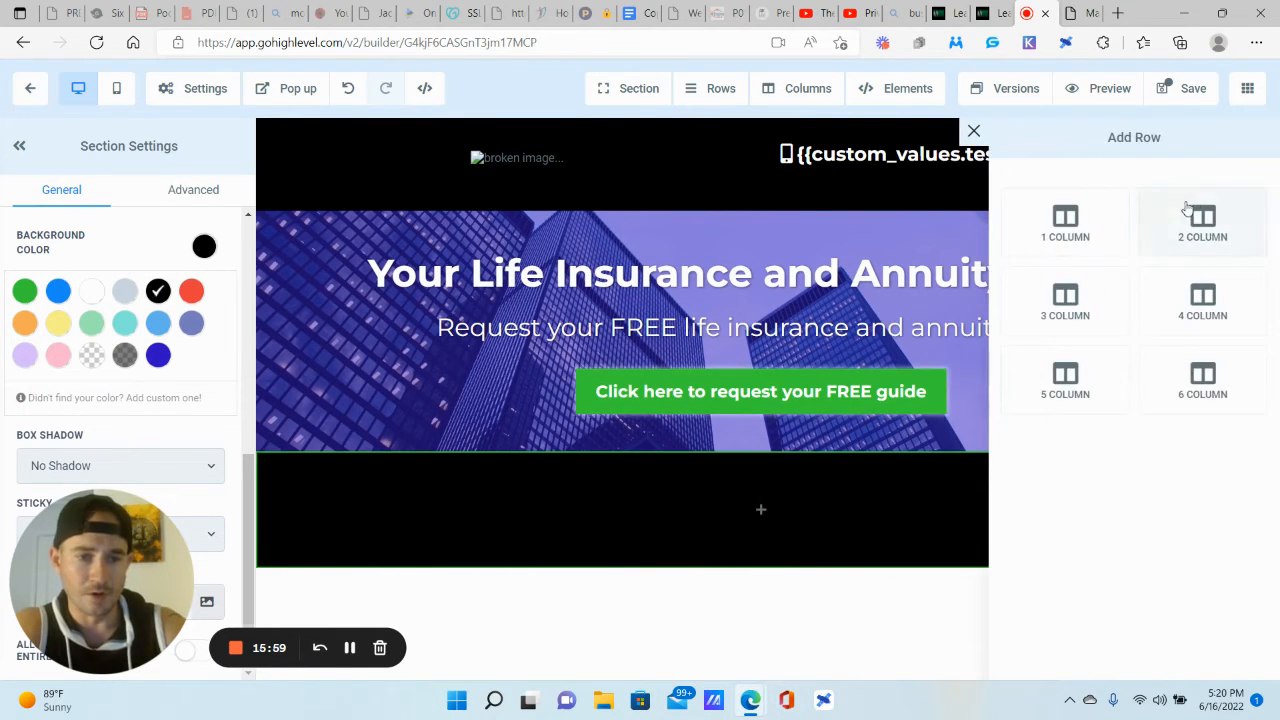
click(1068, 232)
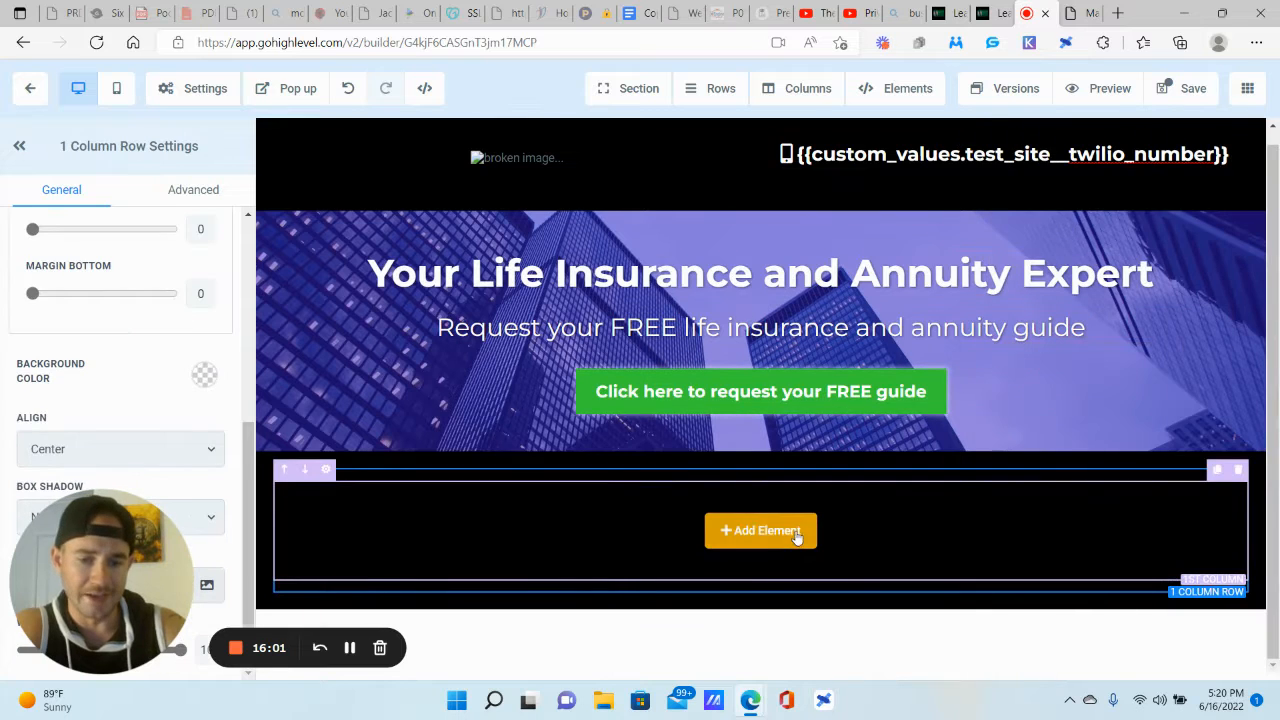
click(760, 529)
click(972, 255)
triple_click(786, 506)
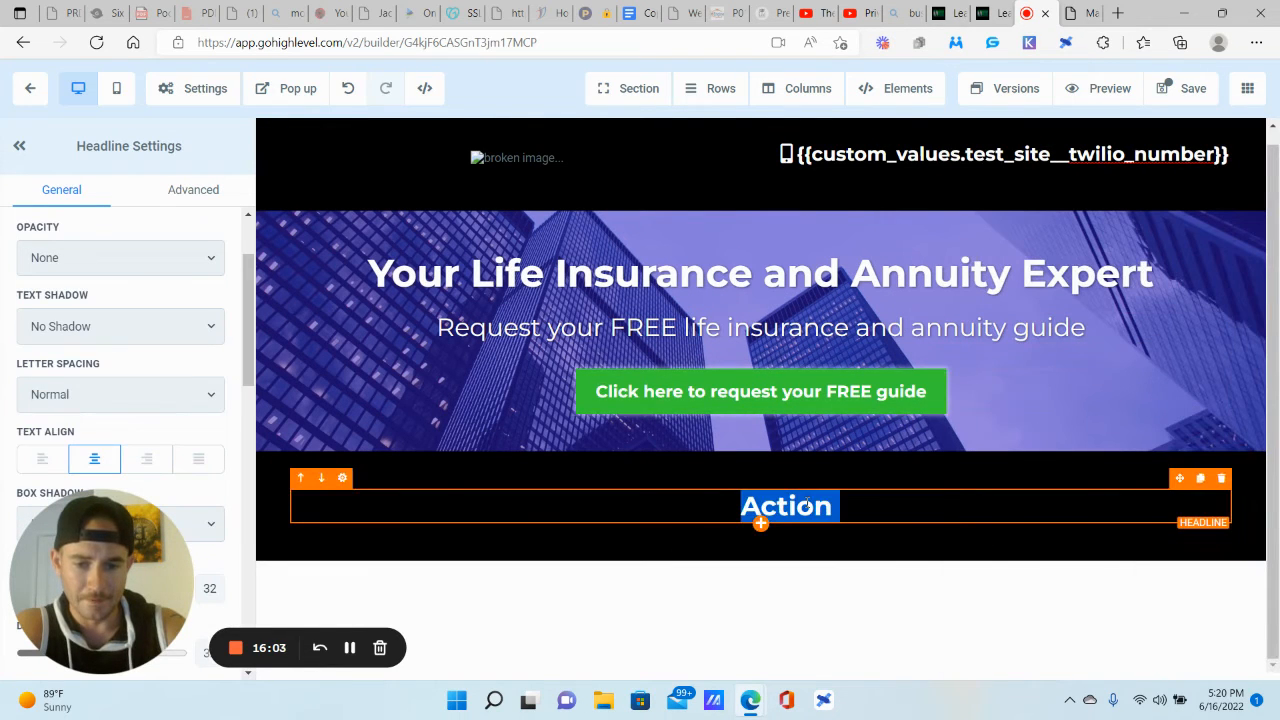
key(BackSpace)
Step: Set the new headline's text colour and bold text colour to white
scroll(114, 413, down, 5)
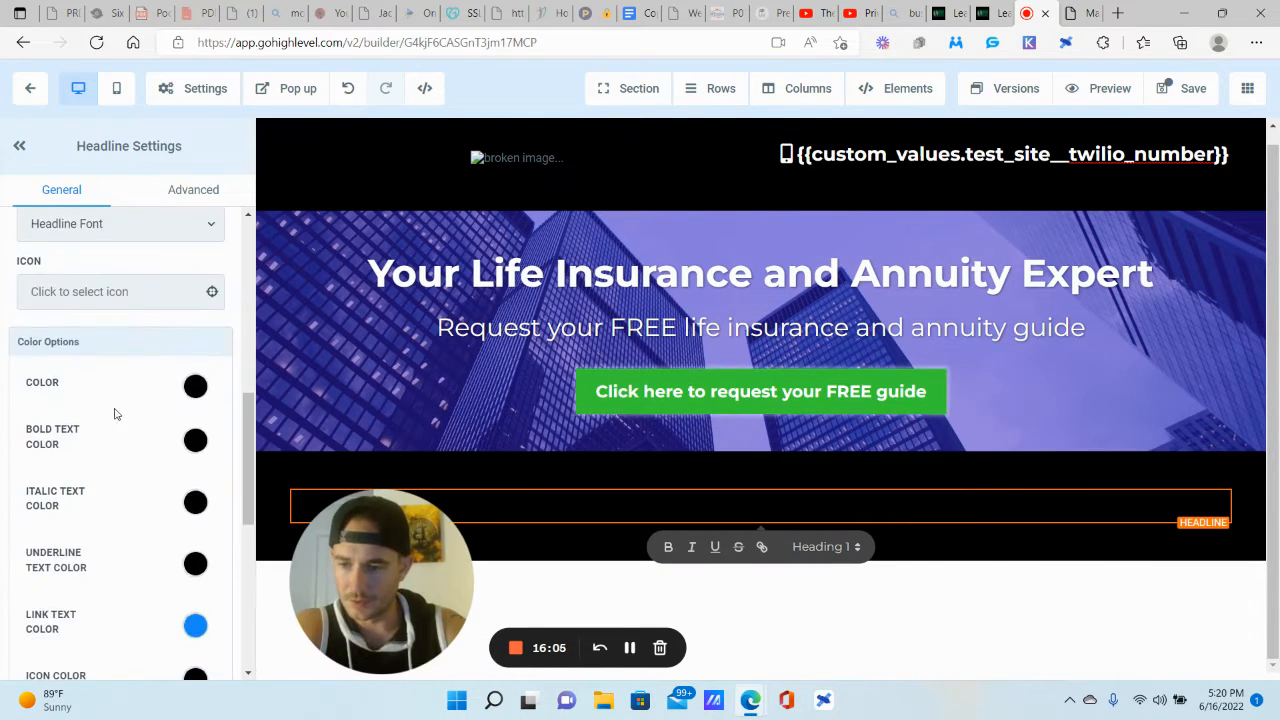
click(195, 387)
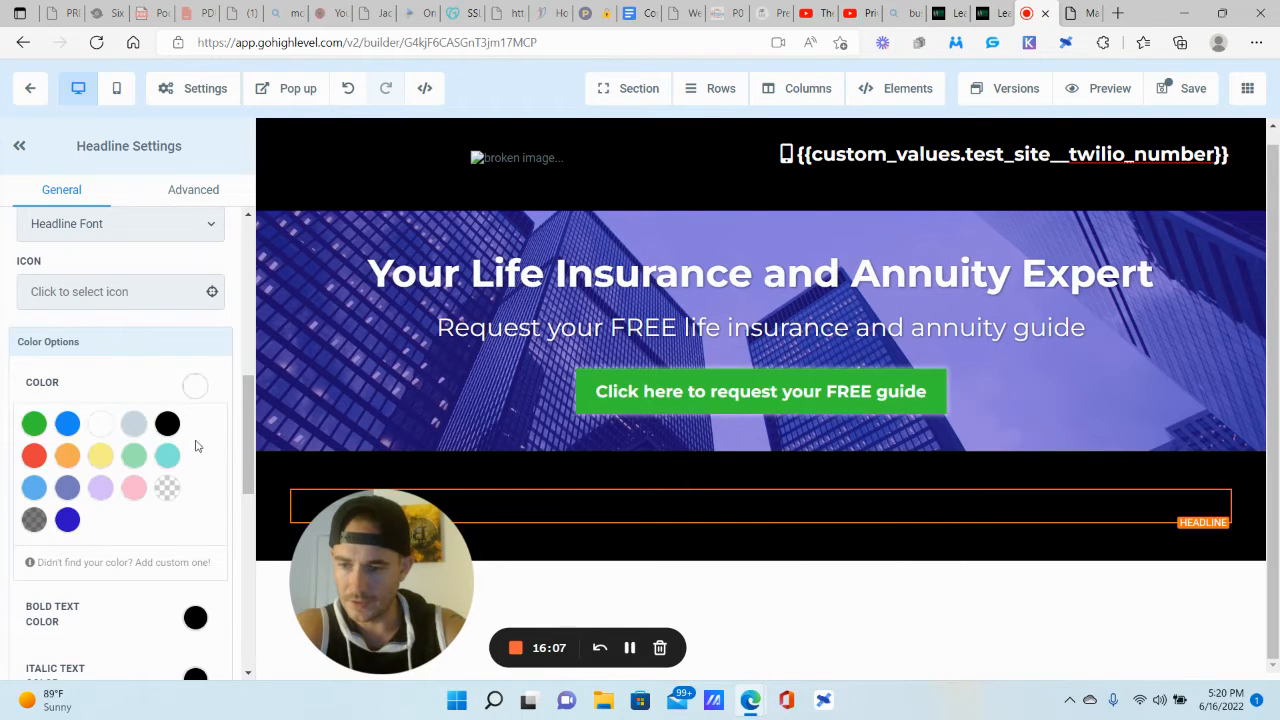
click(198, 388)
click(195, 443)
click(100, 493)
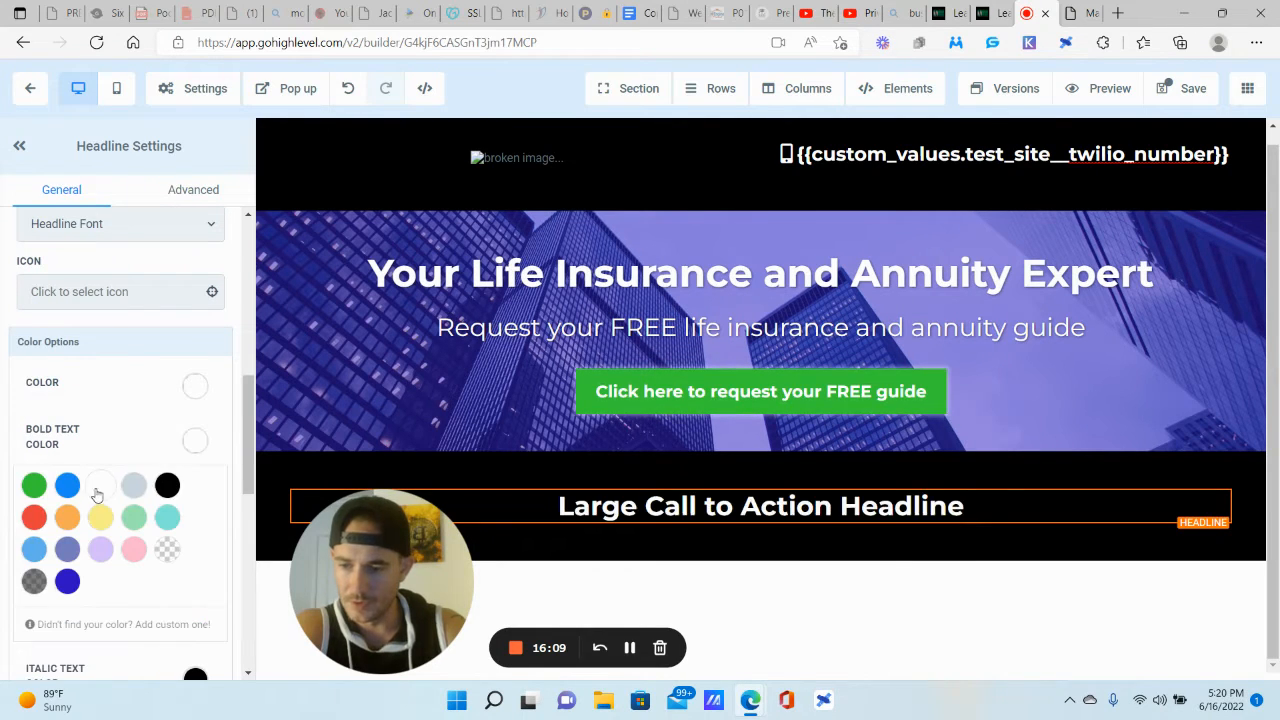
click(190, 440)
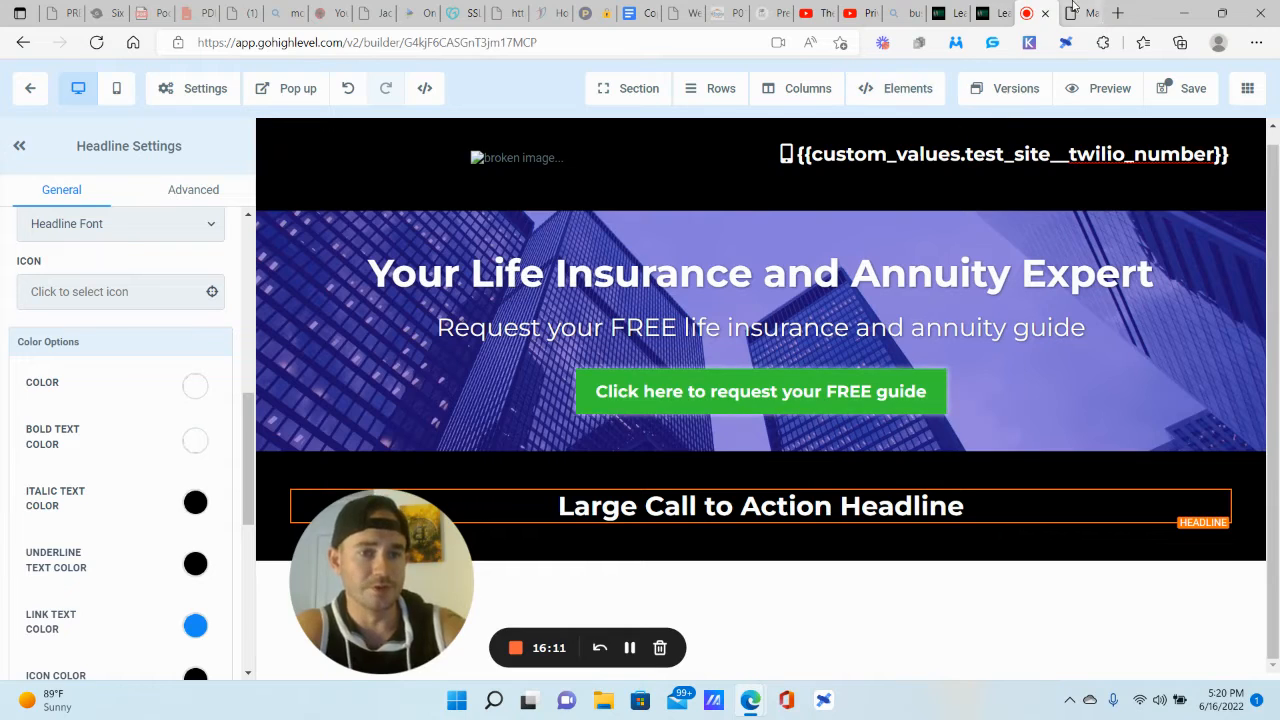
Step: Copy the paragraph text from the reference page and select the new headline's placeholder
key(ctrl+Tab)
triple_click(961, 294)
key(ctrl+c)
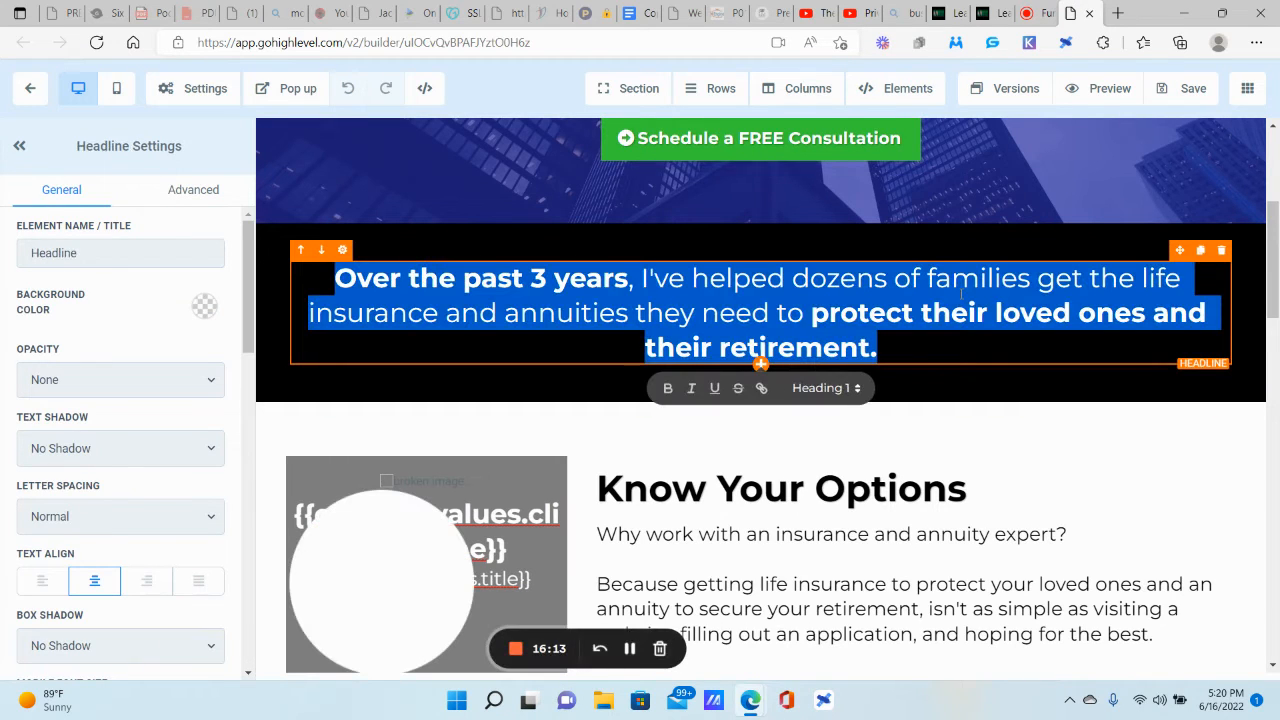
key(ctrl+shift+Tab)
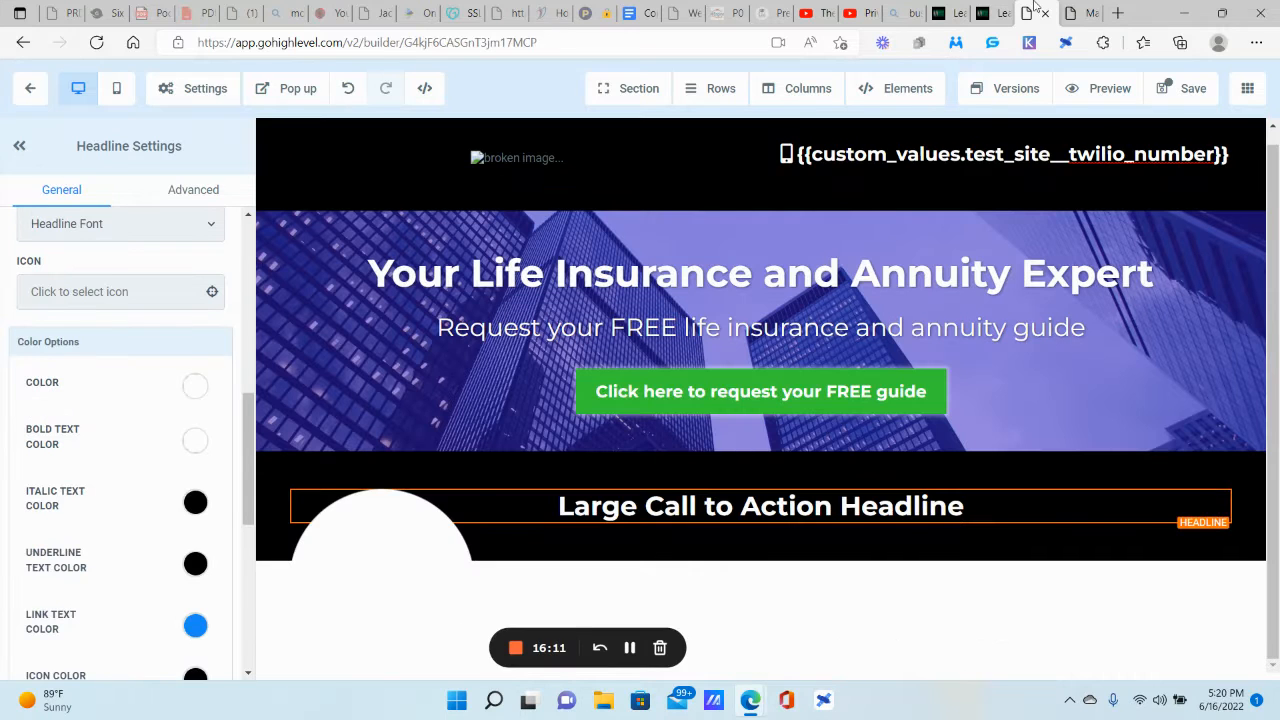
triple_click(697, 505)
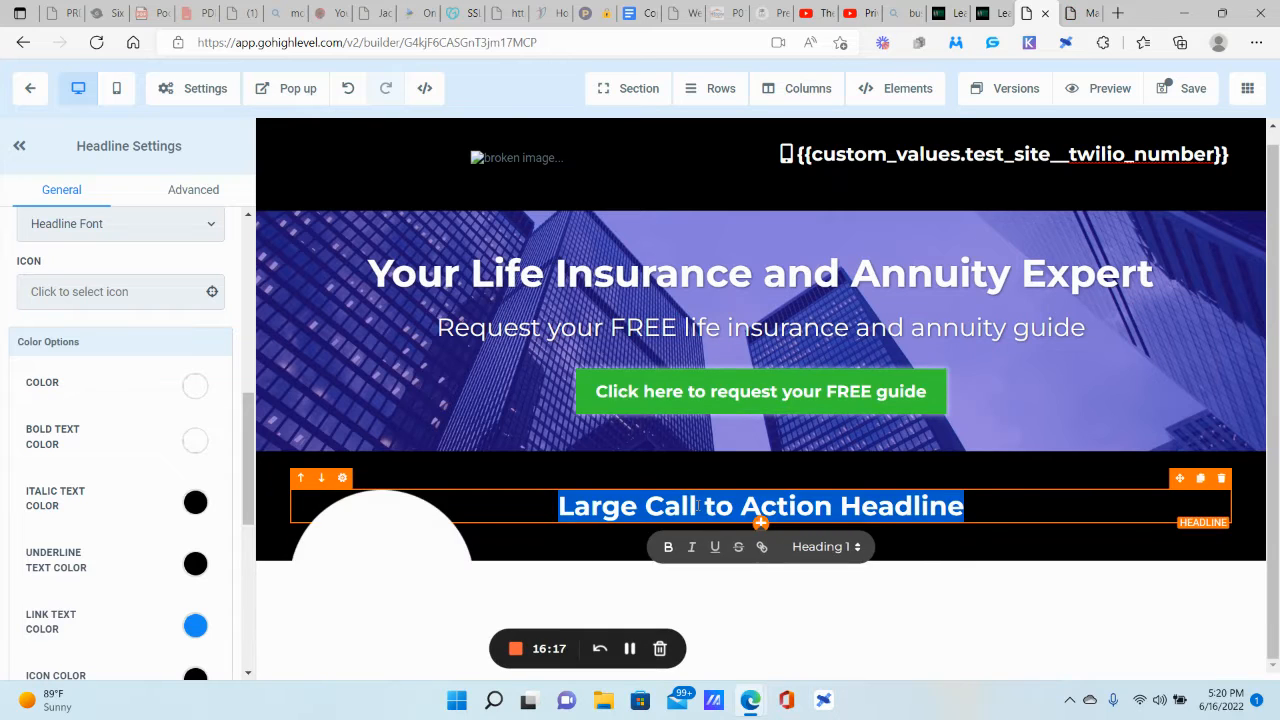
Step: Paste the paragraph into the headline and bold 'Over the past 3 years' and the closing phrase
key(ctrl+v)
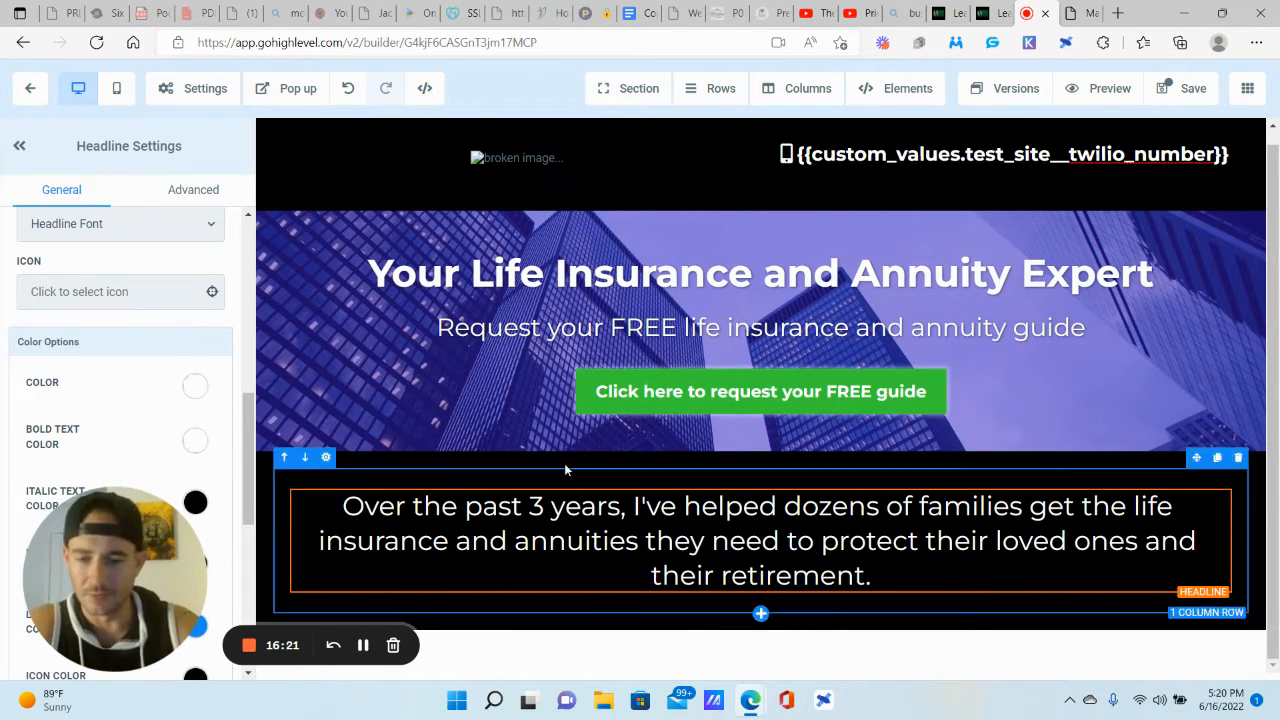
drag(343, 506, 622, 517)
click(390, 548)
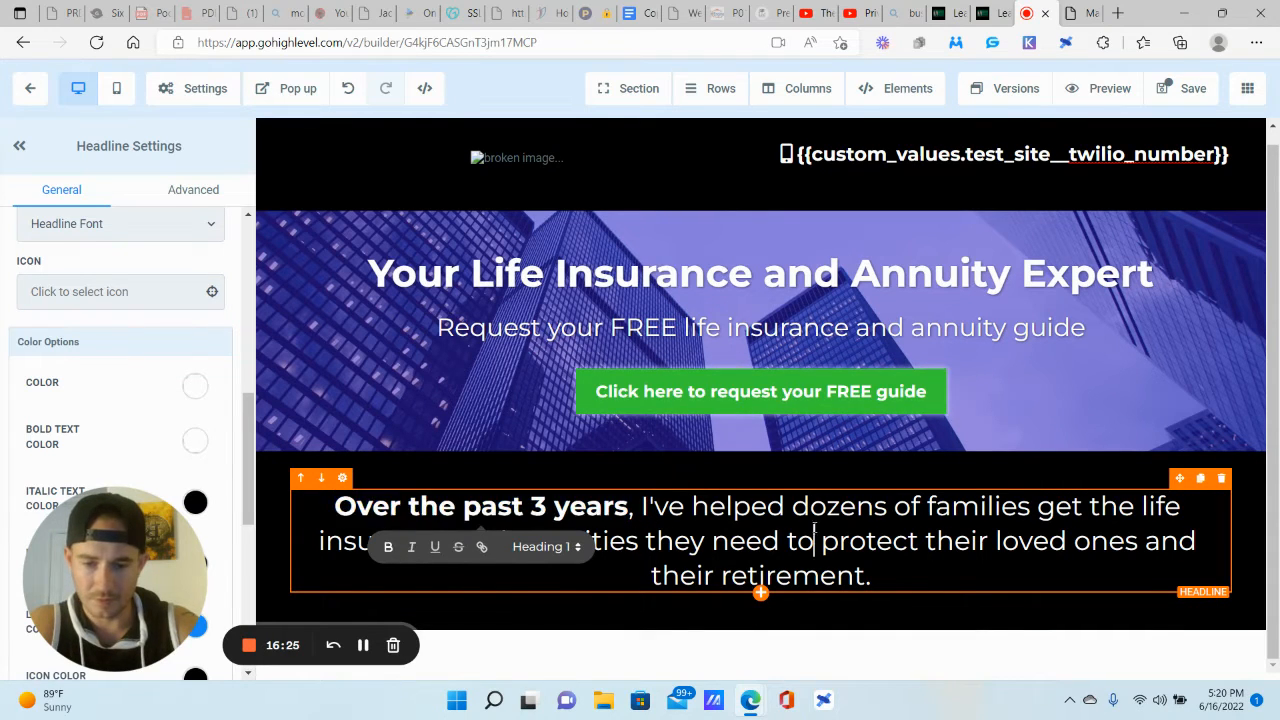
drag(821, 545, 873, 578)
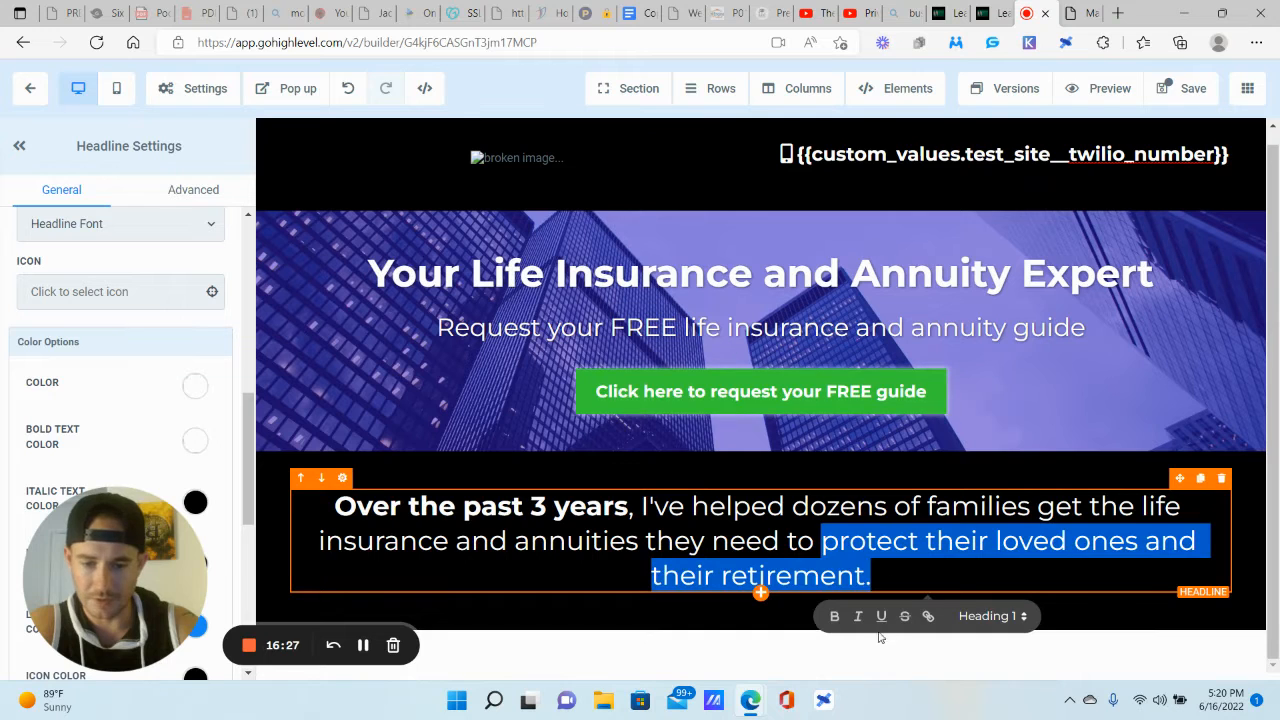
click(835, 616)
Step: Enlarge the black section's headline to desktop font size 37
click(851, 427)
click(800, 520)
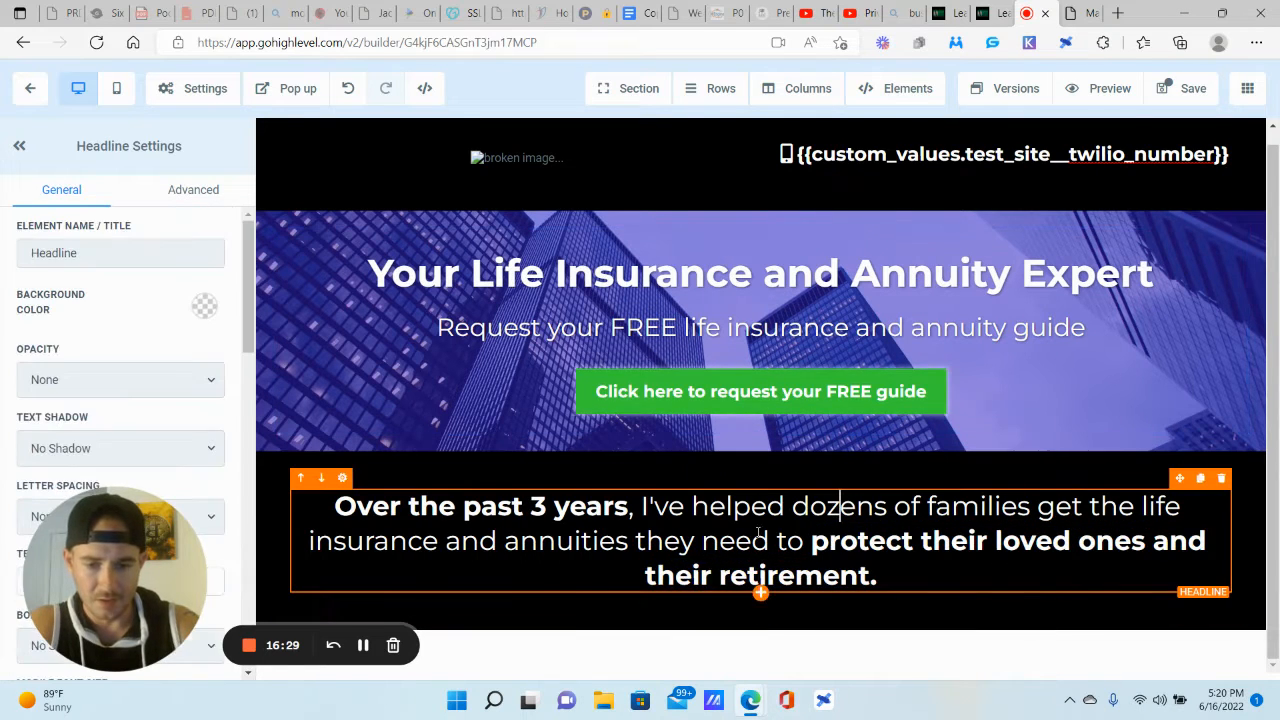
scroll(101, 466, down, 5)
scroll(101, 466, down, 2)
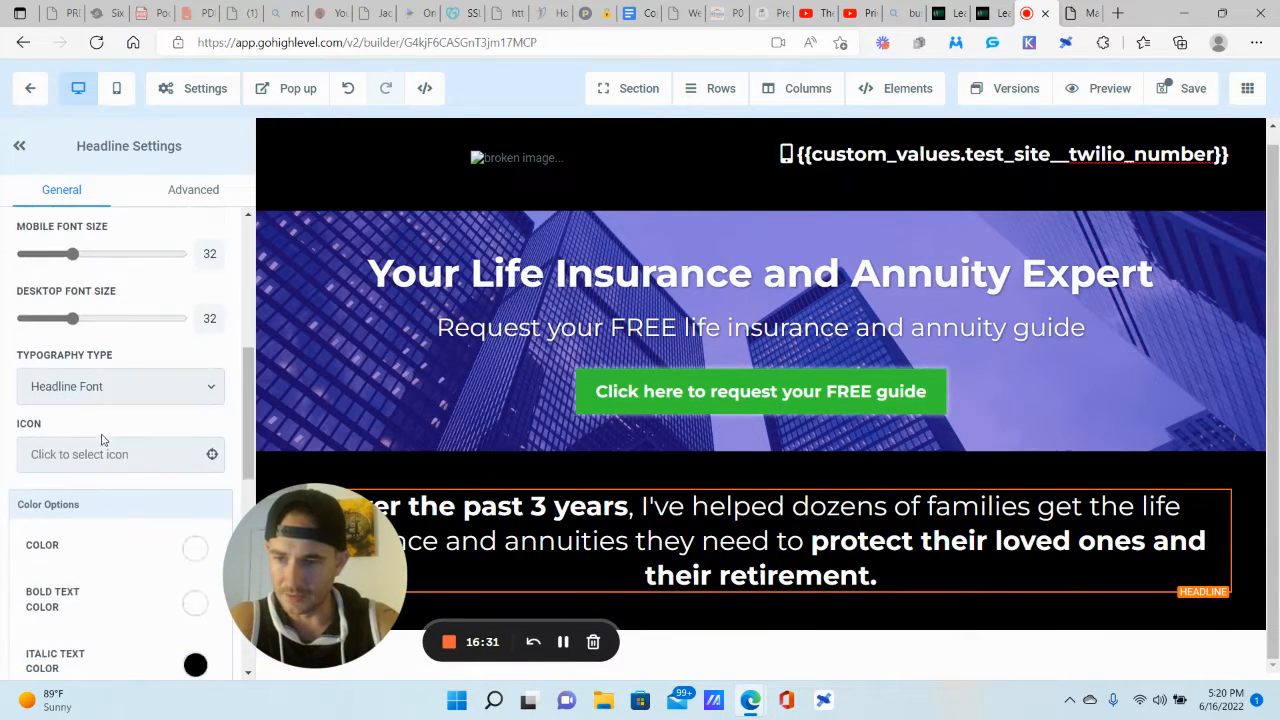
drag(74, 280, 81, 280)
Step: Add another full-width section at the page bottom, then view the reference page
click(557, 304)
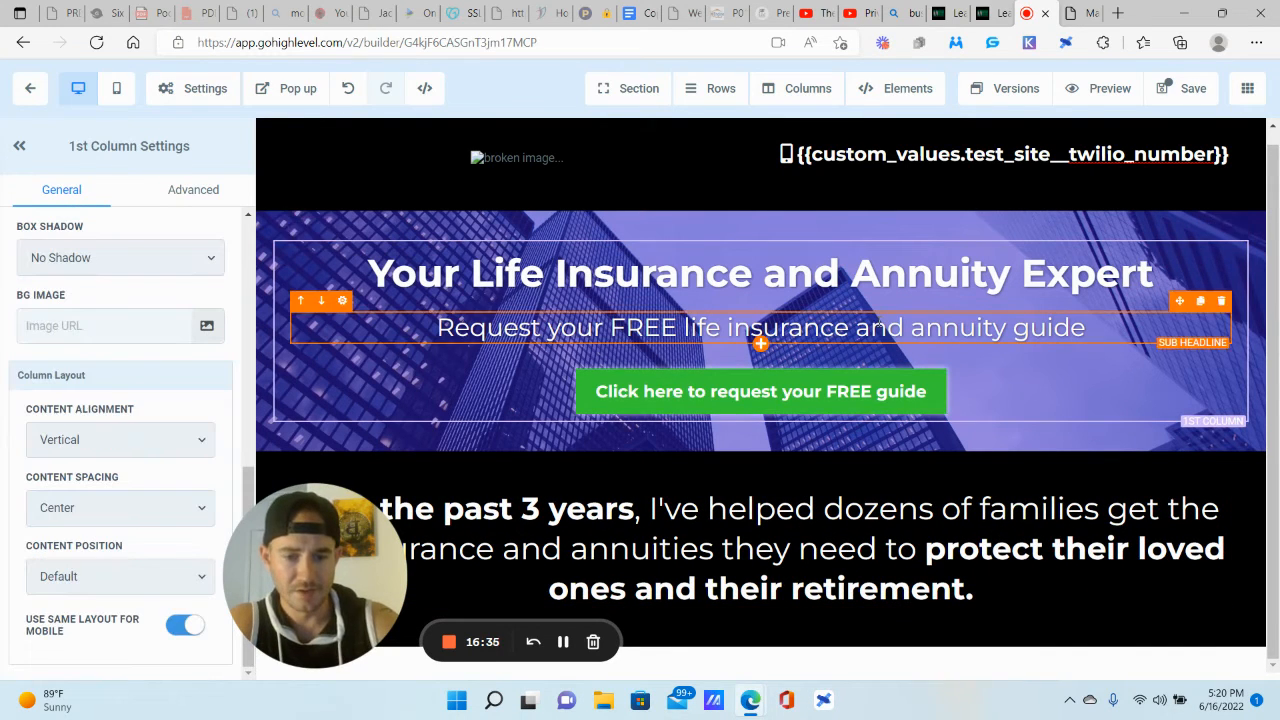
mouse_move(635, 80)
click(640, 124)
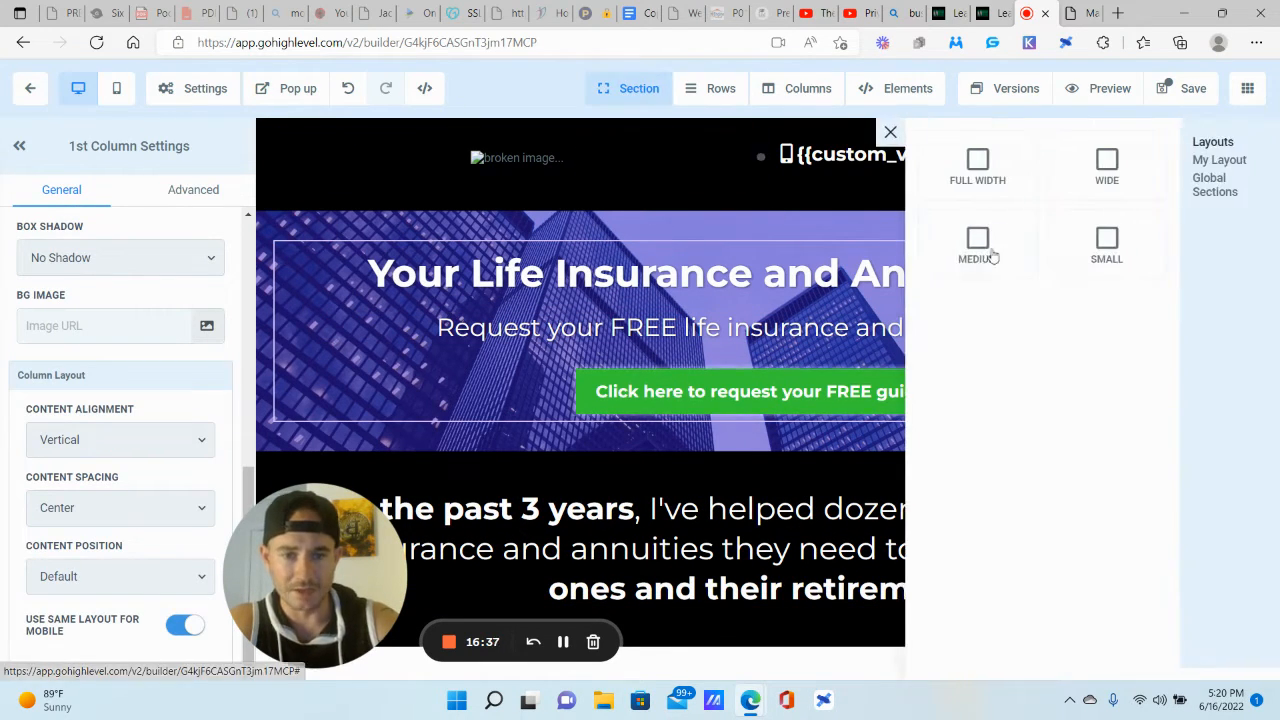
drag(977, 170, 873, 640)
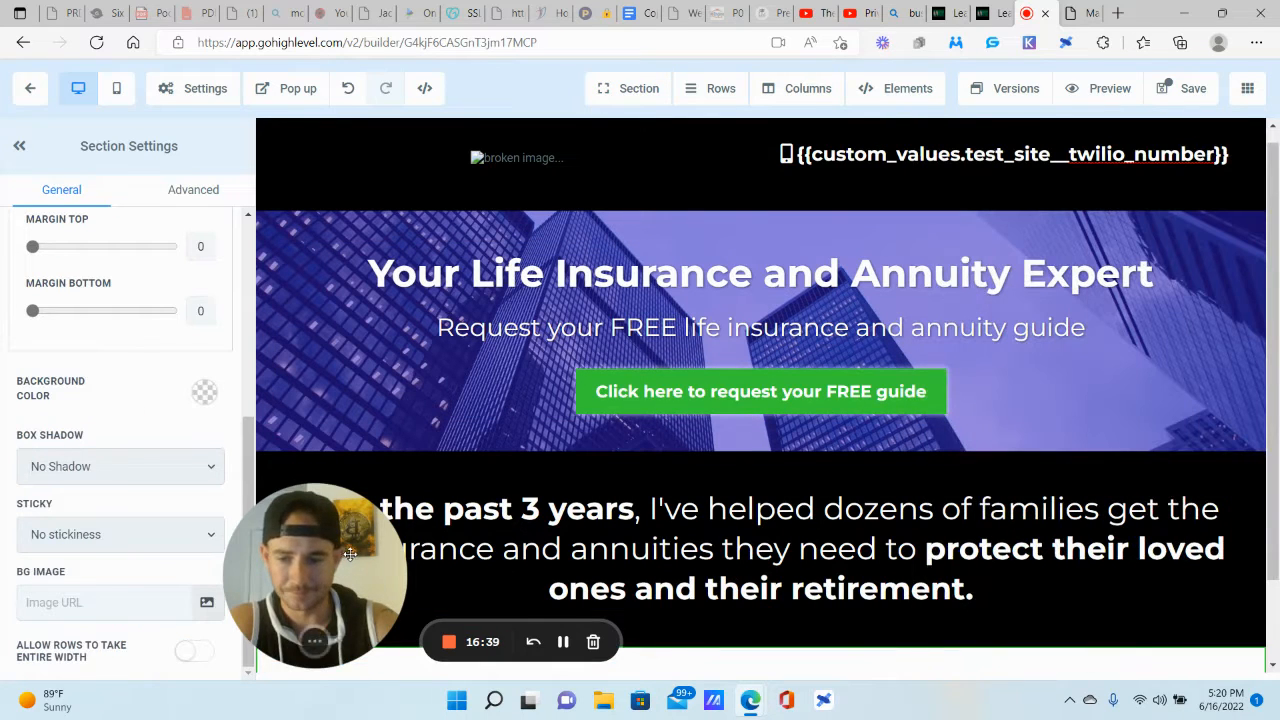
click(1081, 13)
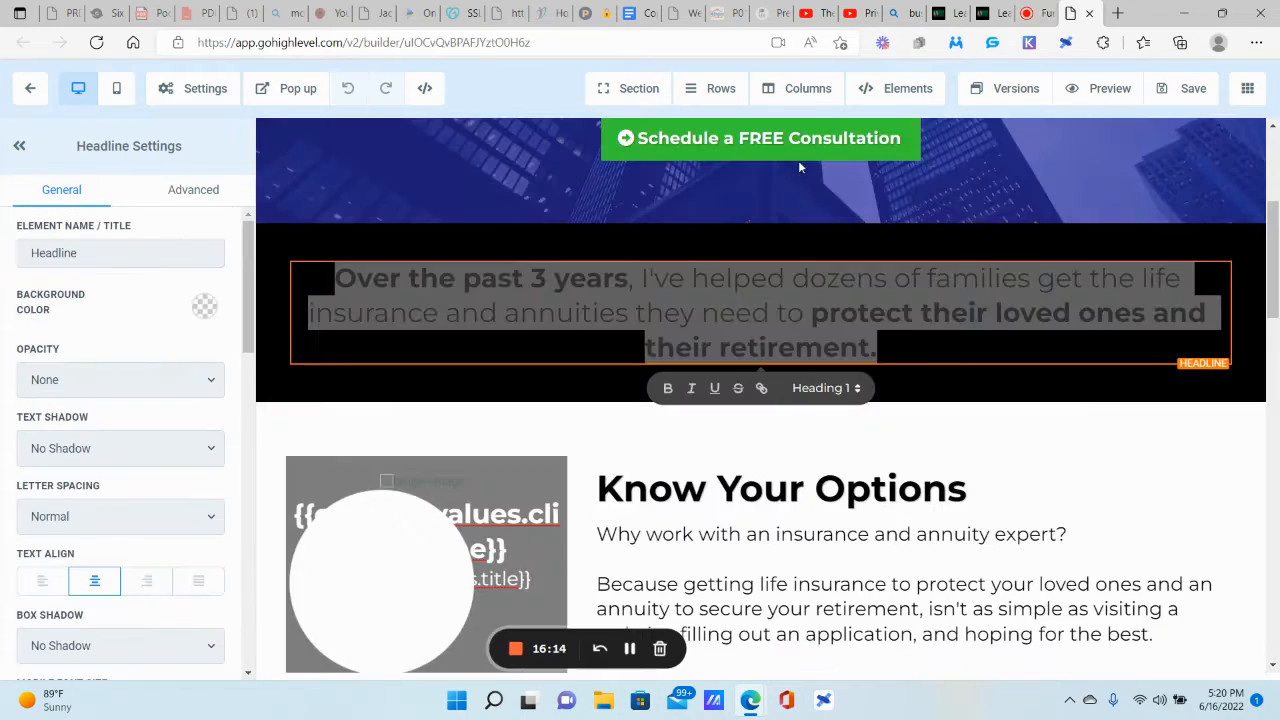
scroll(554, 380, down, 2)
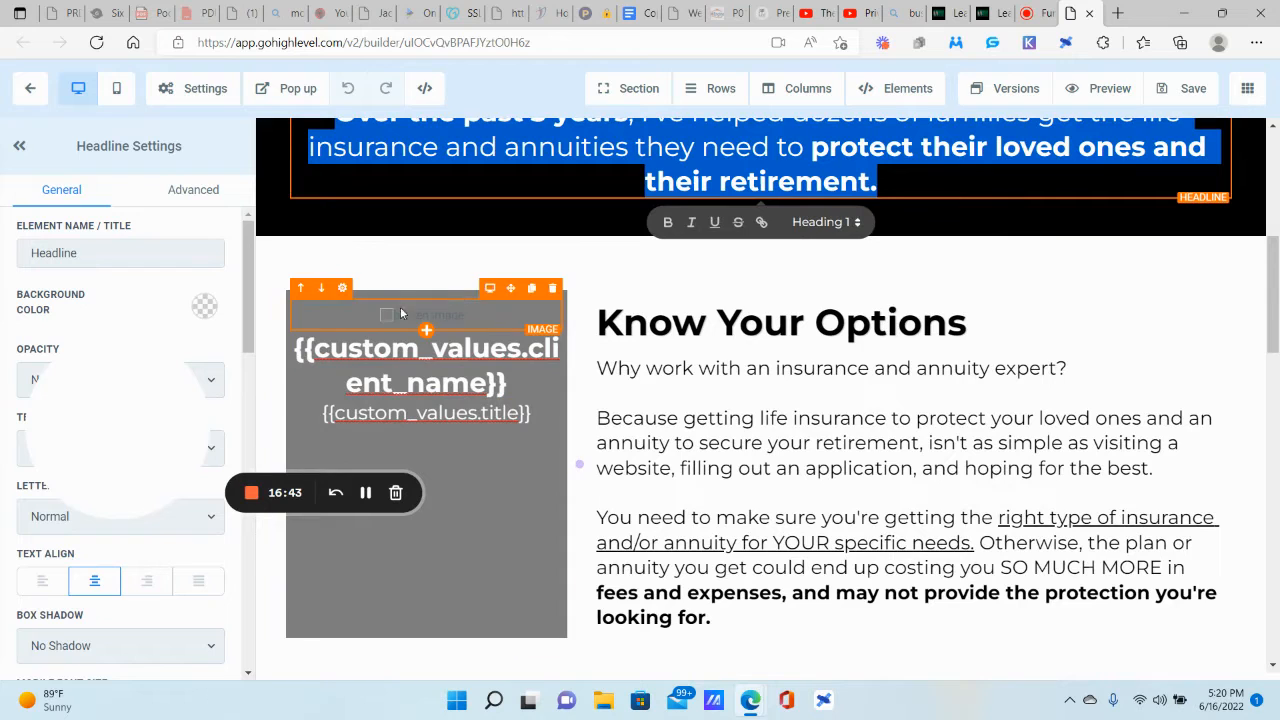
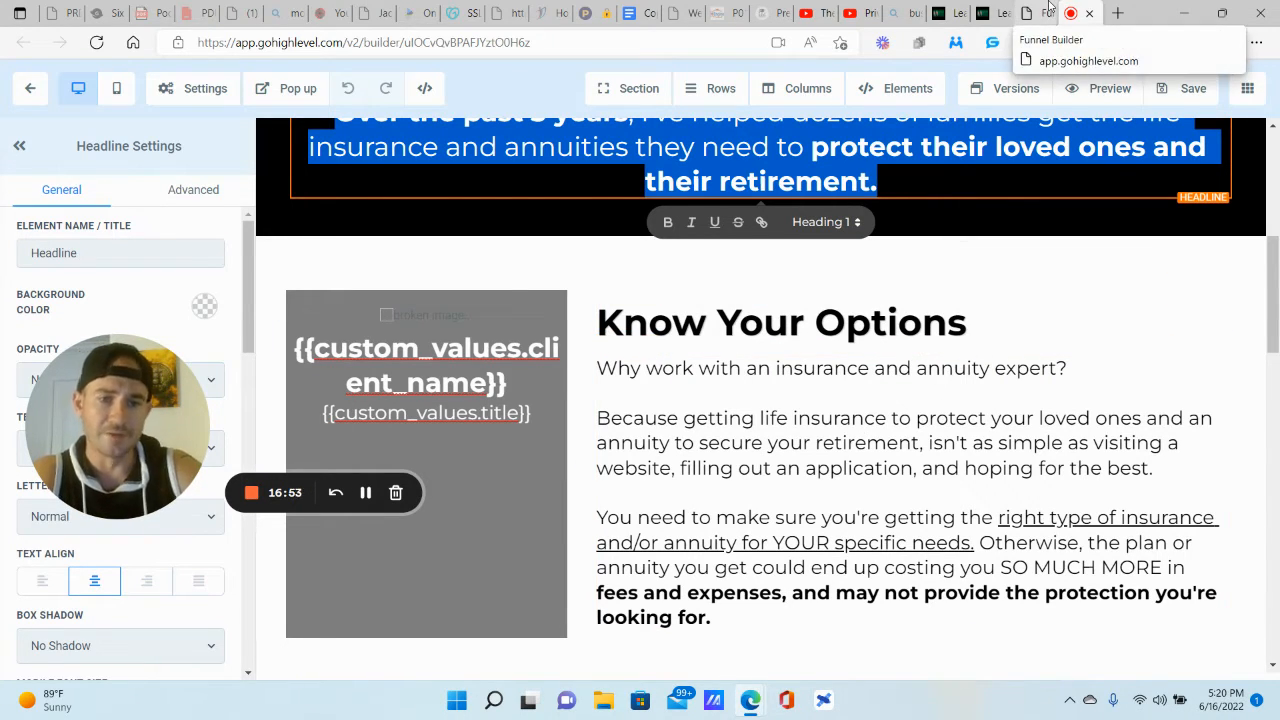
Step: Move to the life insurance and annuity expert page and scroll to its empty Add Row section
click(840, 147)
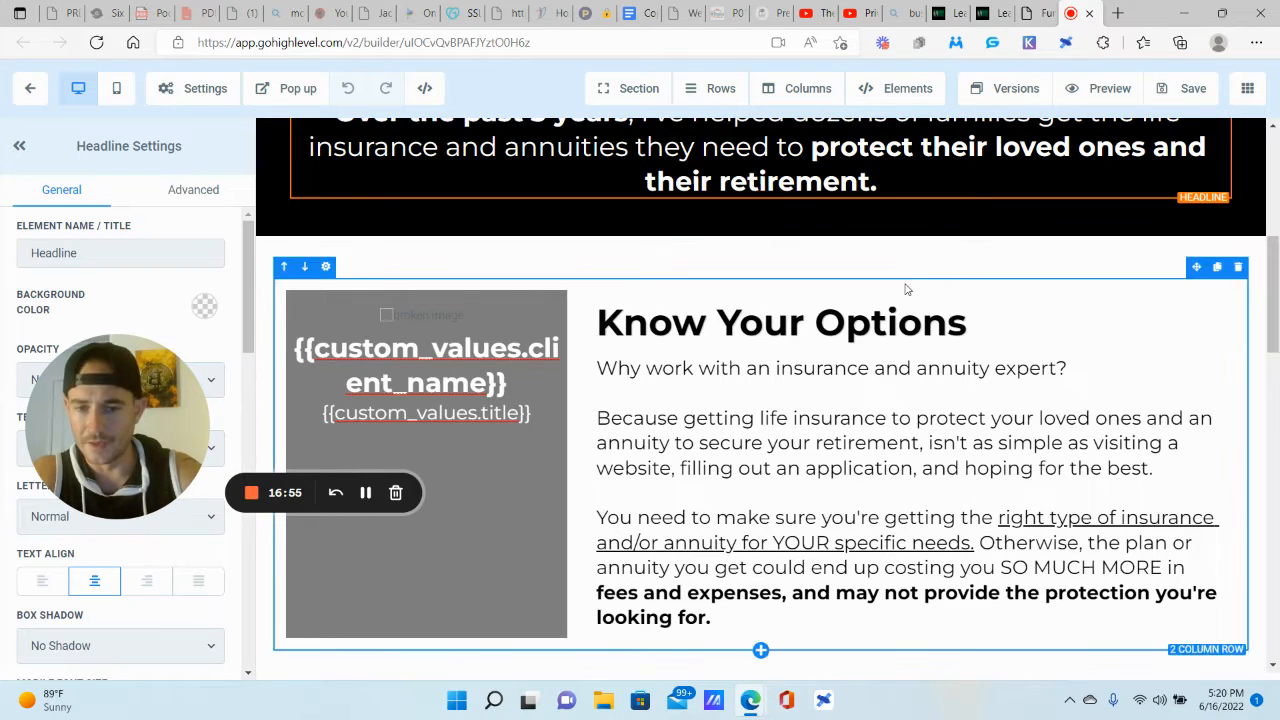
click(1040, 12)
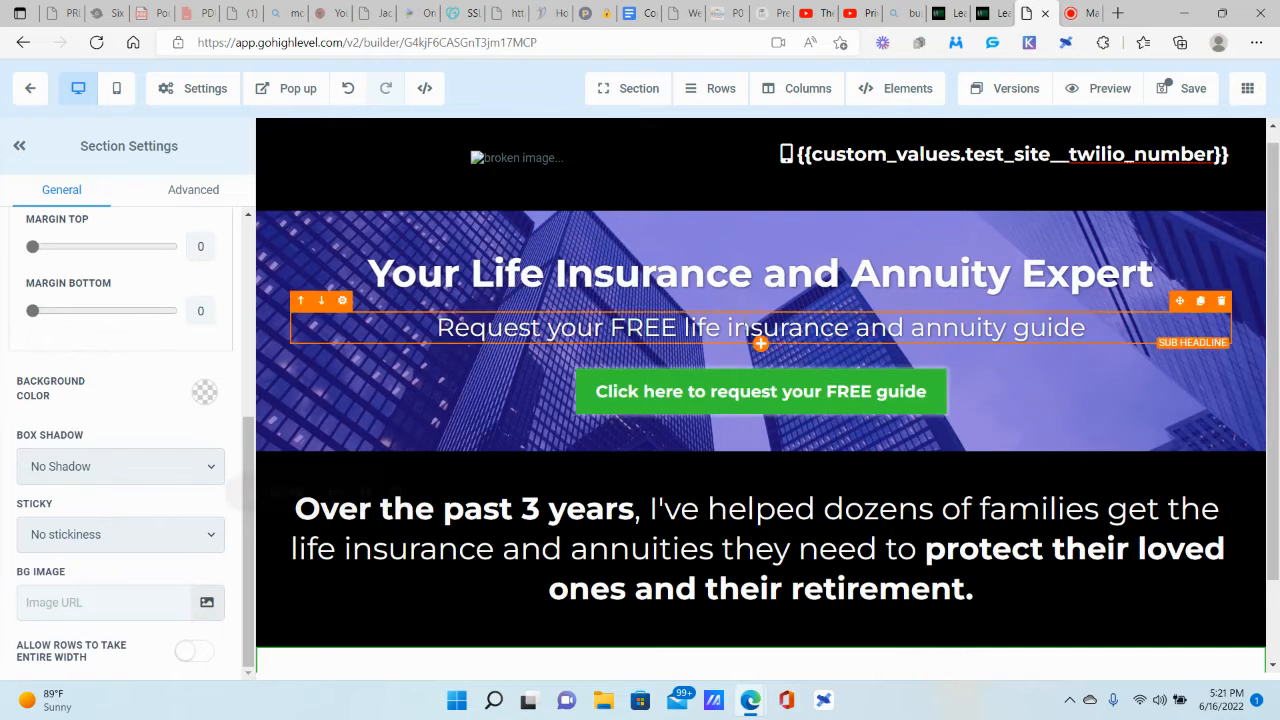
scroll(760, 600, down, 1)
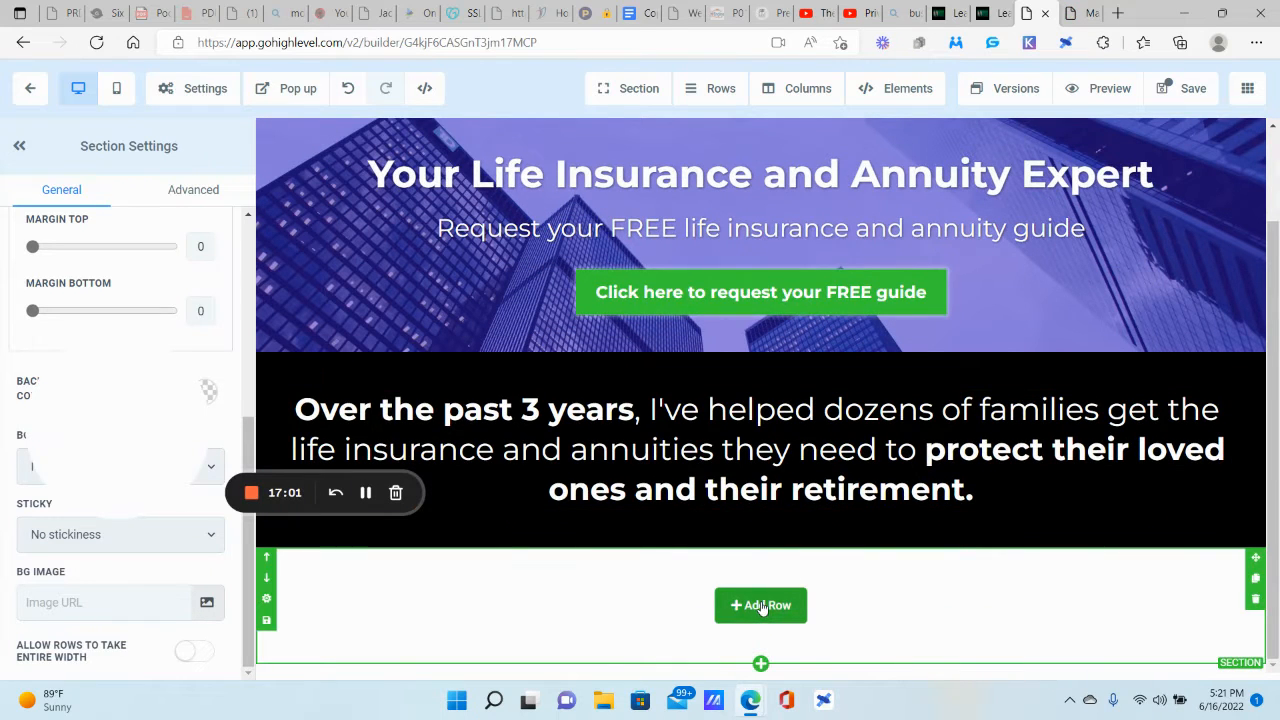
Step: Add a 2 Column row to the empty section and drag the divider to narrow the left column
click(760, 605)
click(1212, 234)
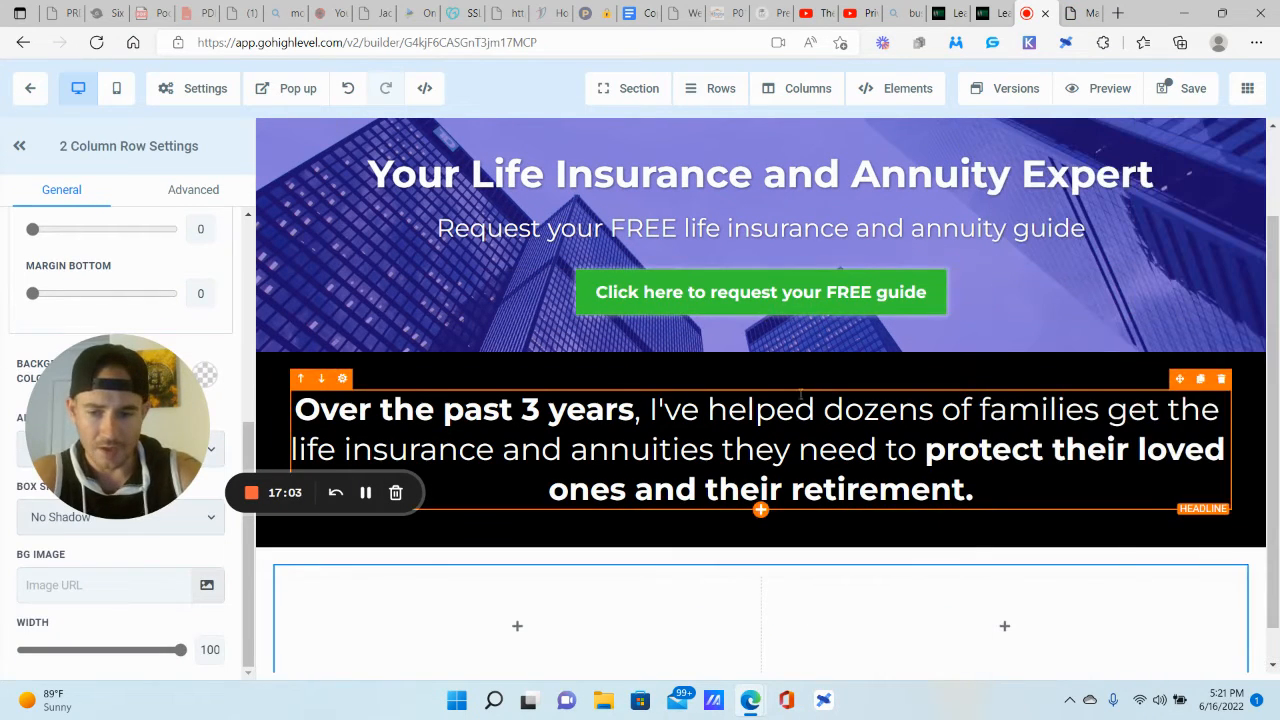
scroll(800, 395, down, 1)
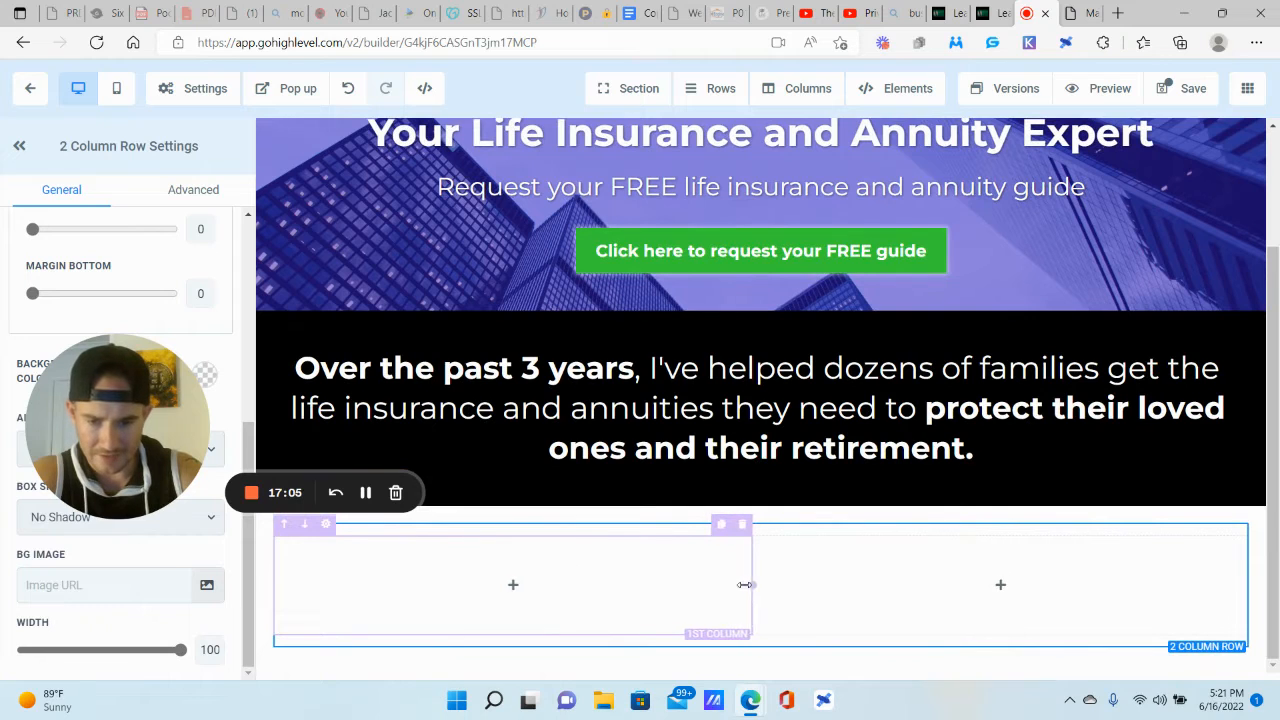
drag(745, 585, 634, 588)
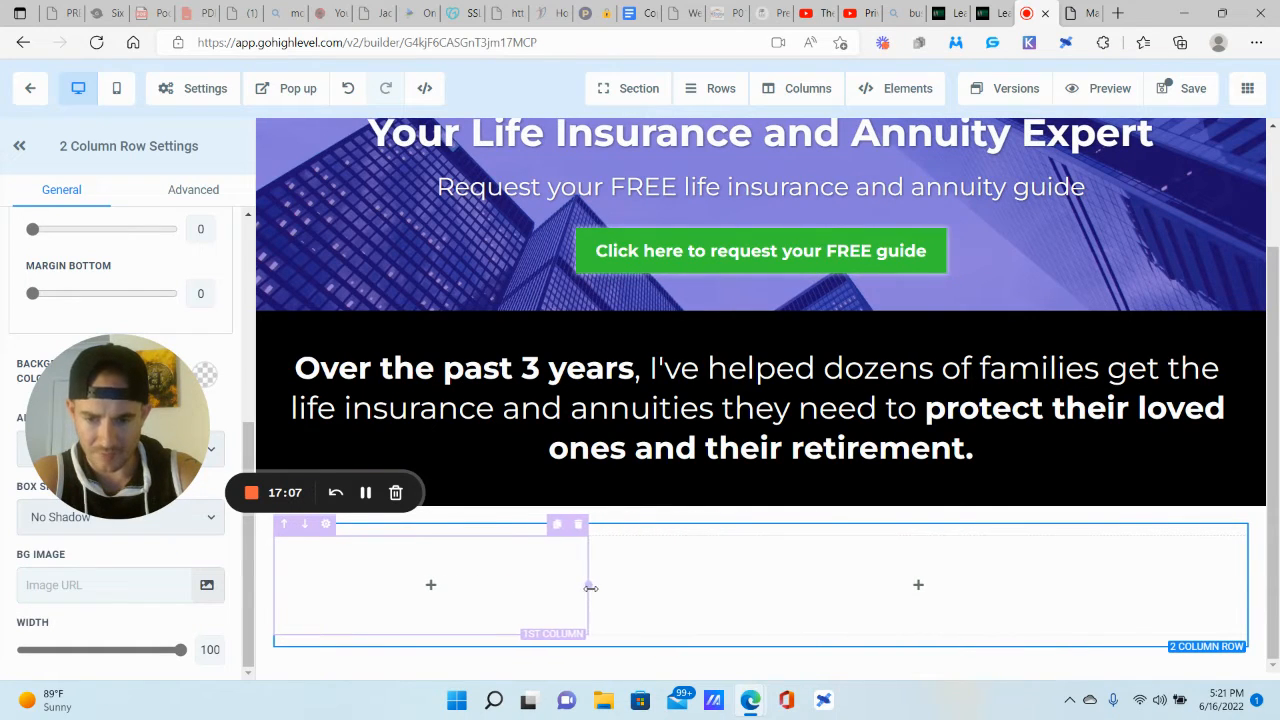
click(586, 588)
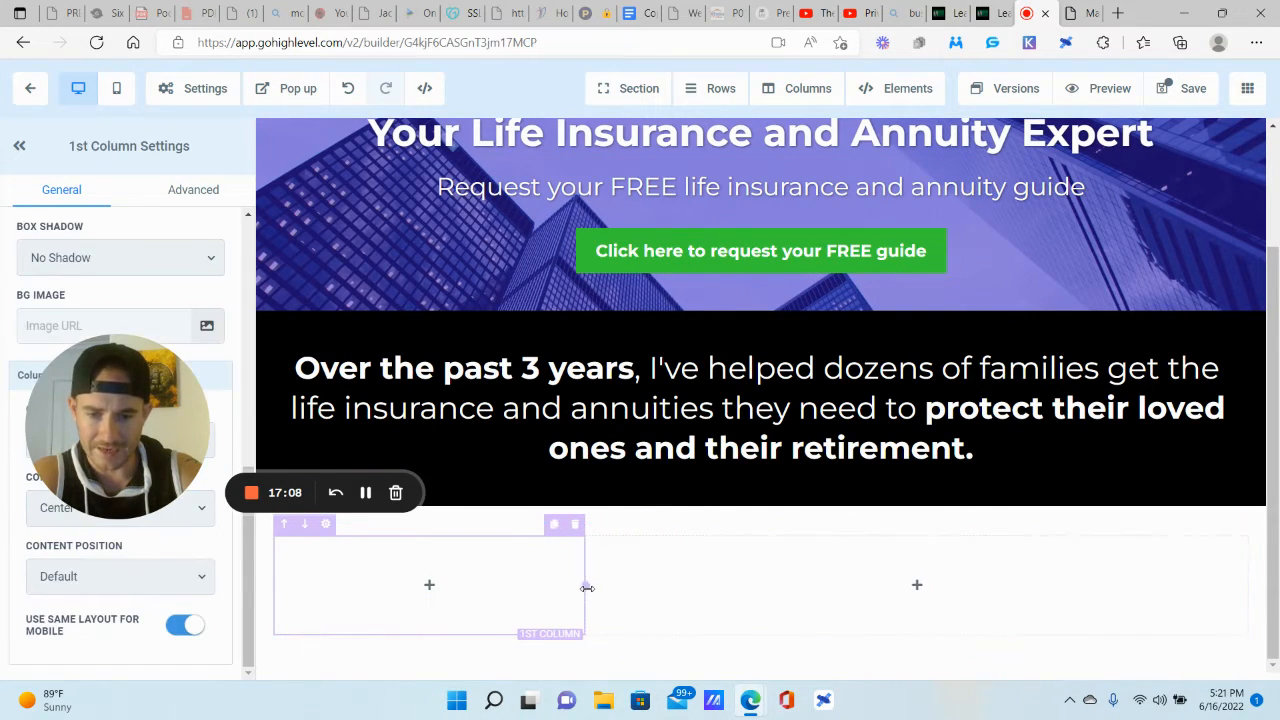
Step: Set Content Spacing to Left for both the second and first columns
click(709, 547)
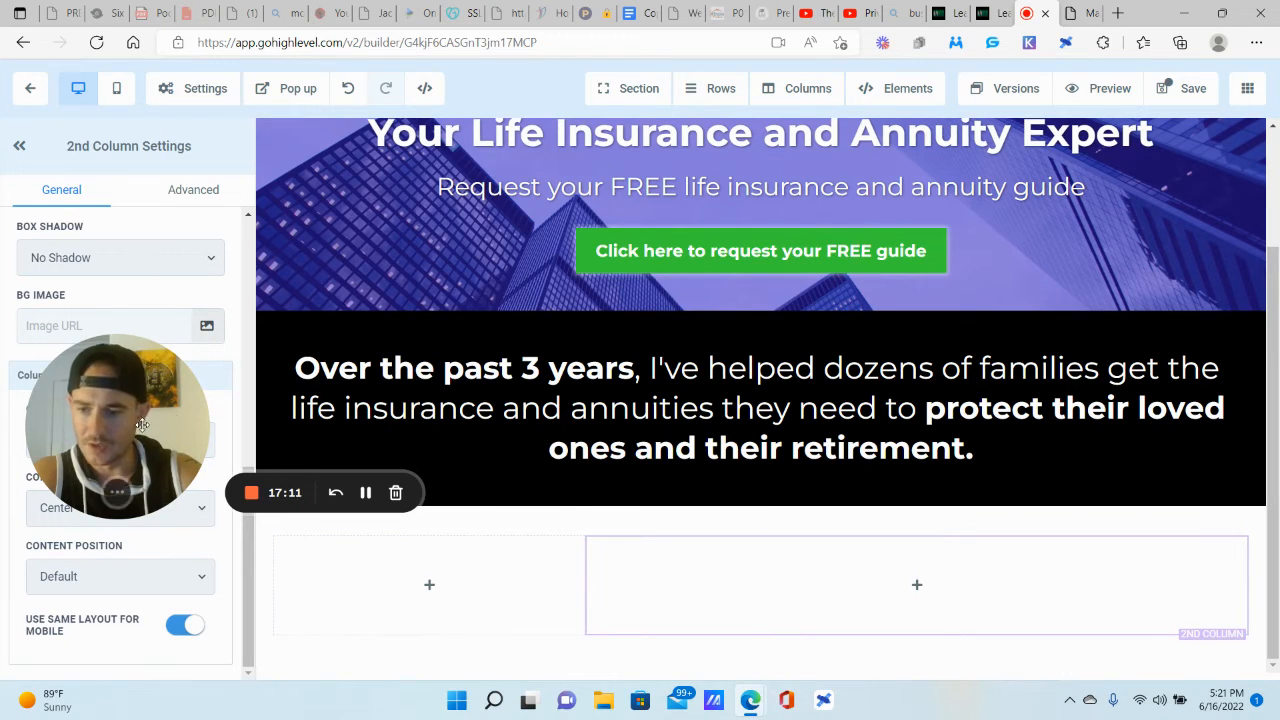
click(78, 509)
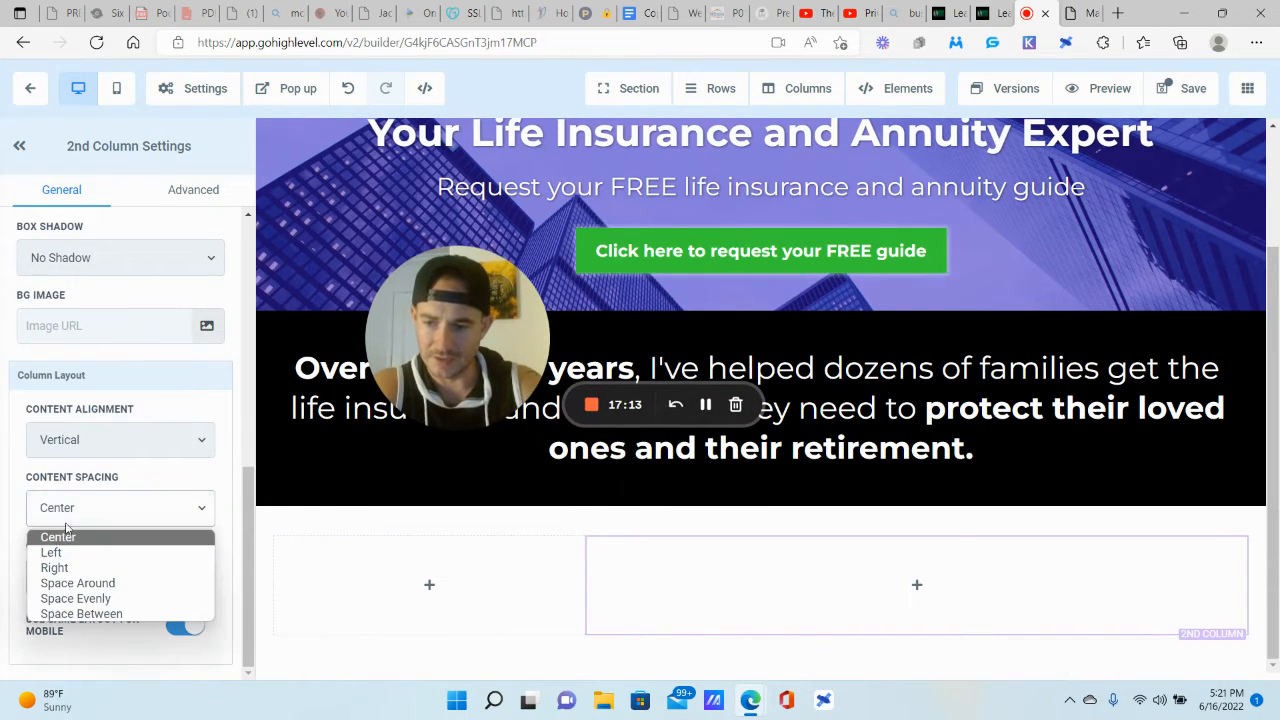
click(50, 552)
click(527, 550)
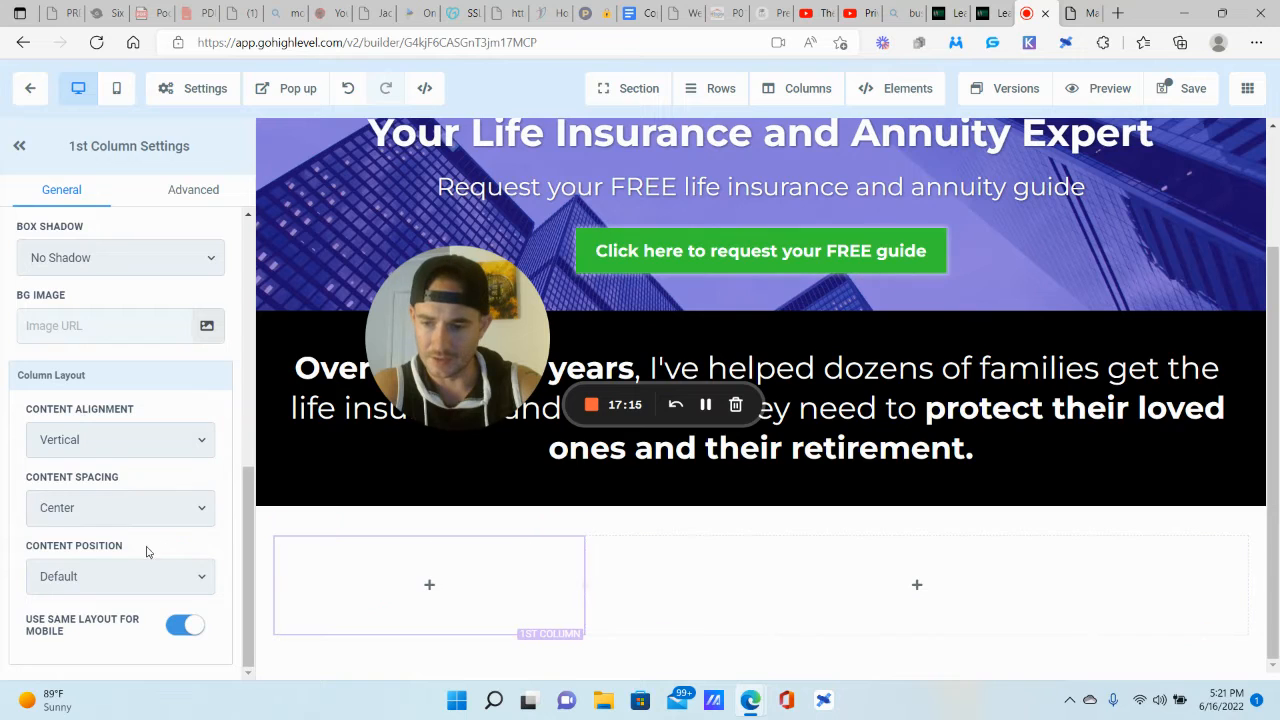
click(114, 508)
click(77, 555)
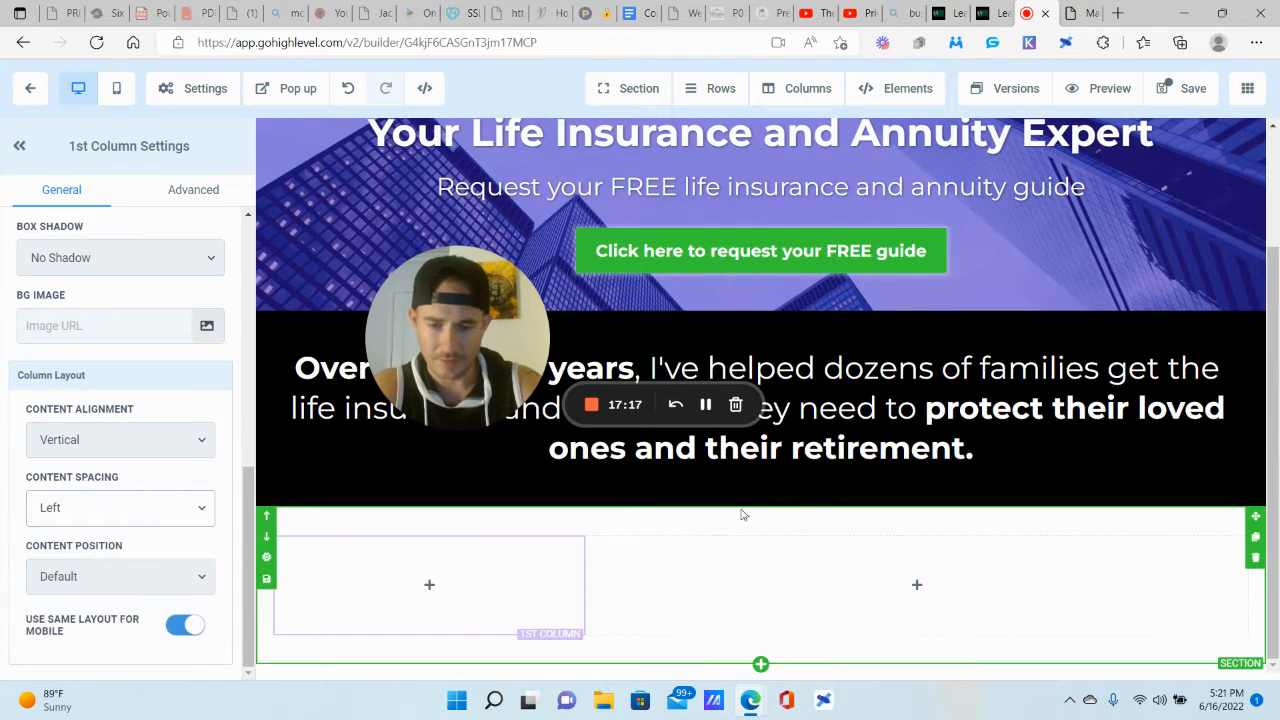
click(914, 586)
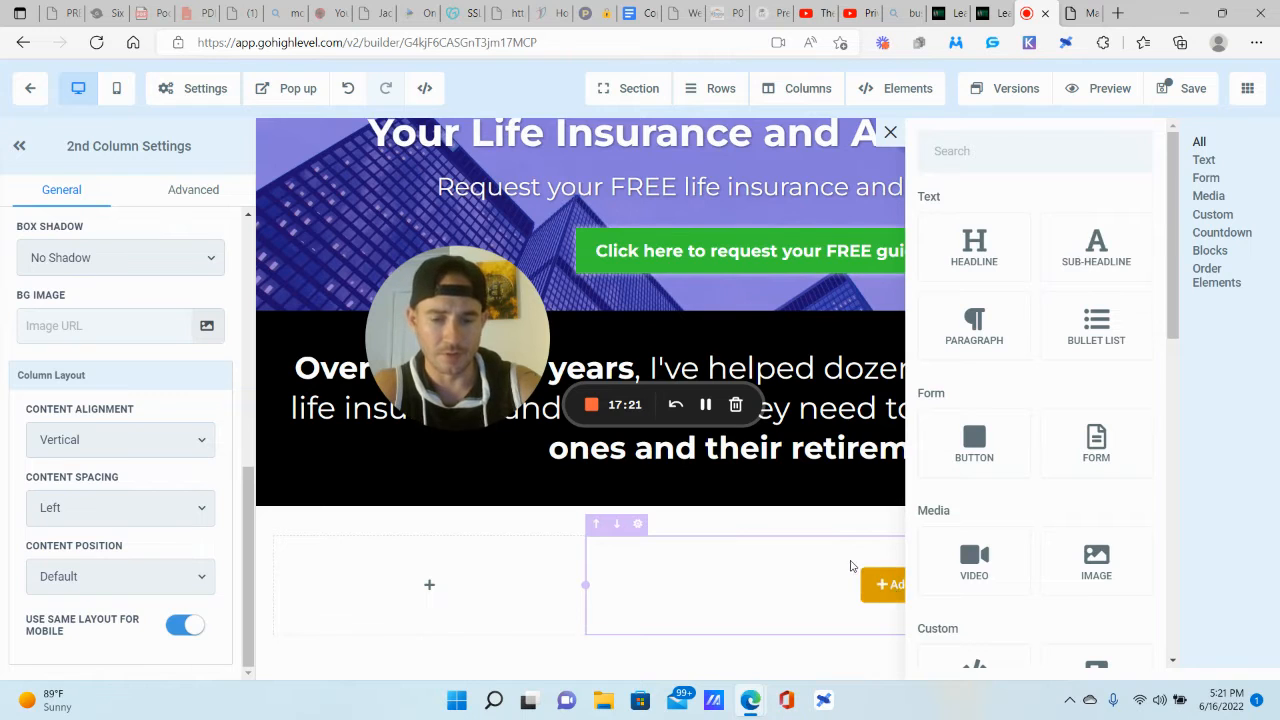
Step: Add a Headline and a Sub Headline beneath it in the right column
click(983, 271)
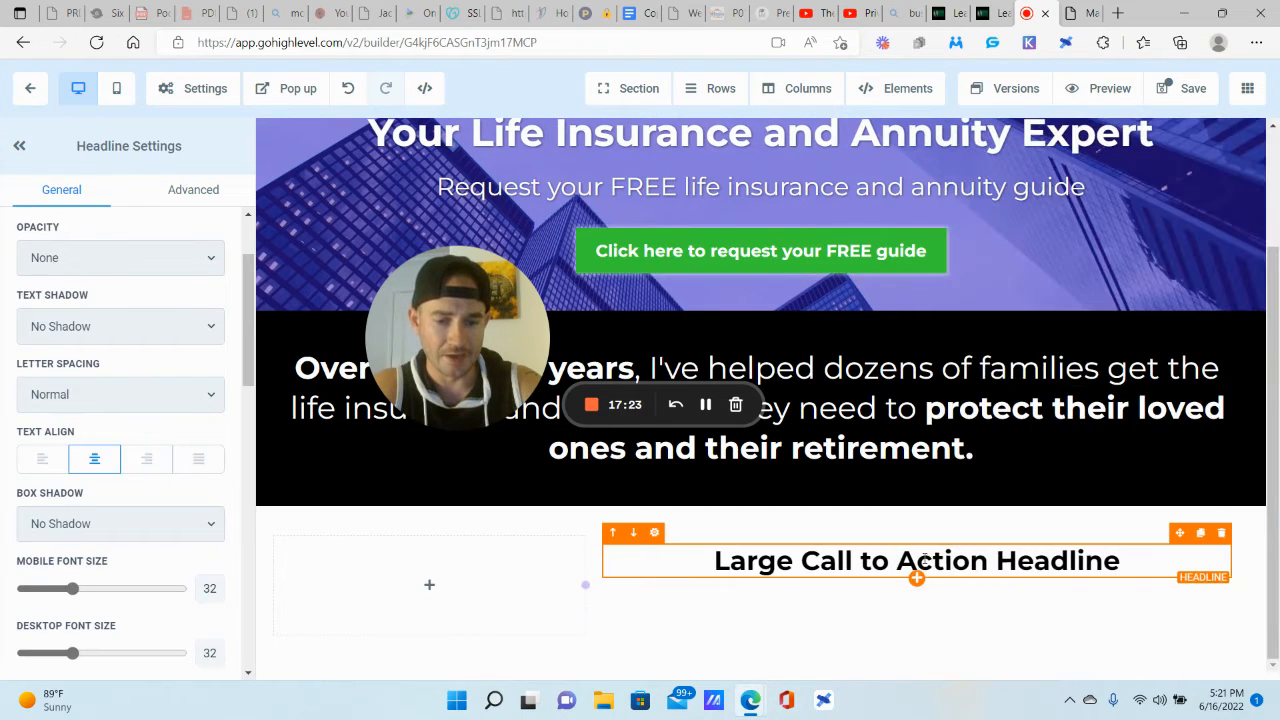
click(917, 579)
click(1076, 266)
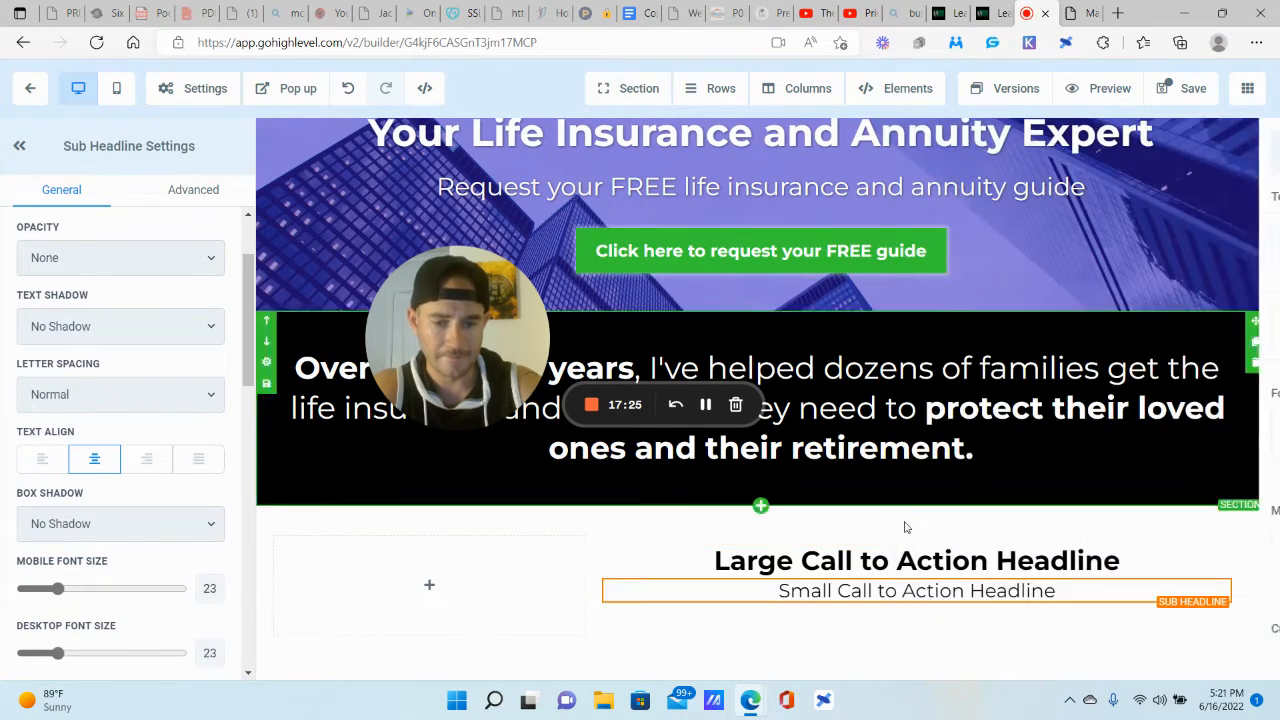
Step: Give the sub headline a Margin Top of 12 and left-align both headlines
scroll(9, 566, down, 10)
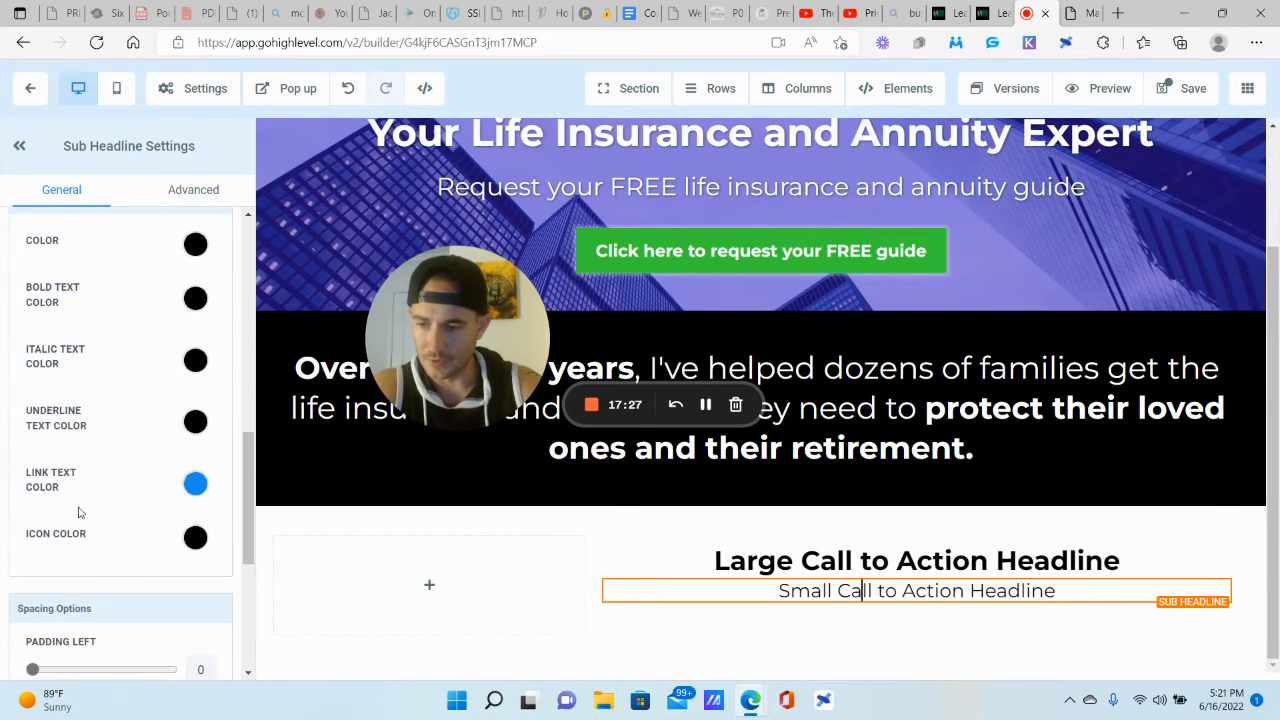
drag(37, 563, 50, 563)
scroll(206, 351, up, 12)
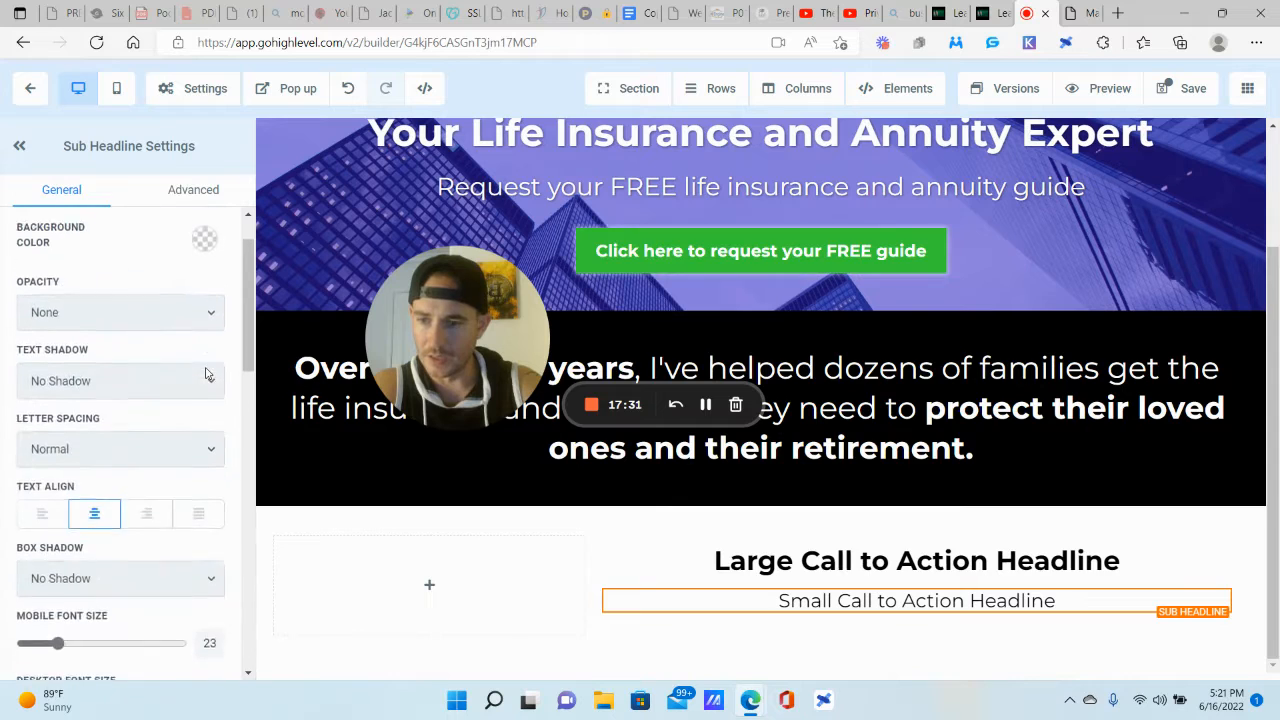
click(34, 590)
click(817, 560)
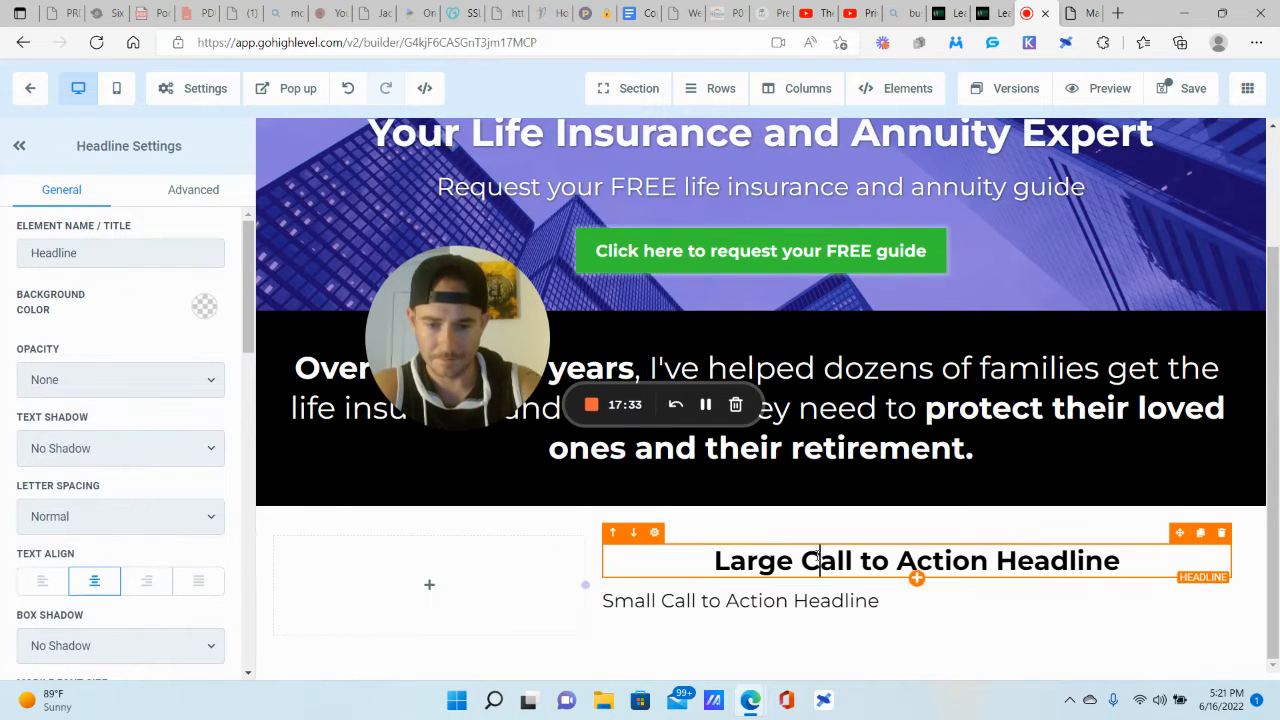
click(36, 588)
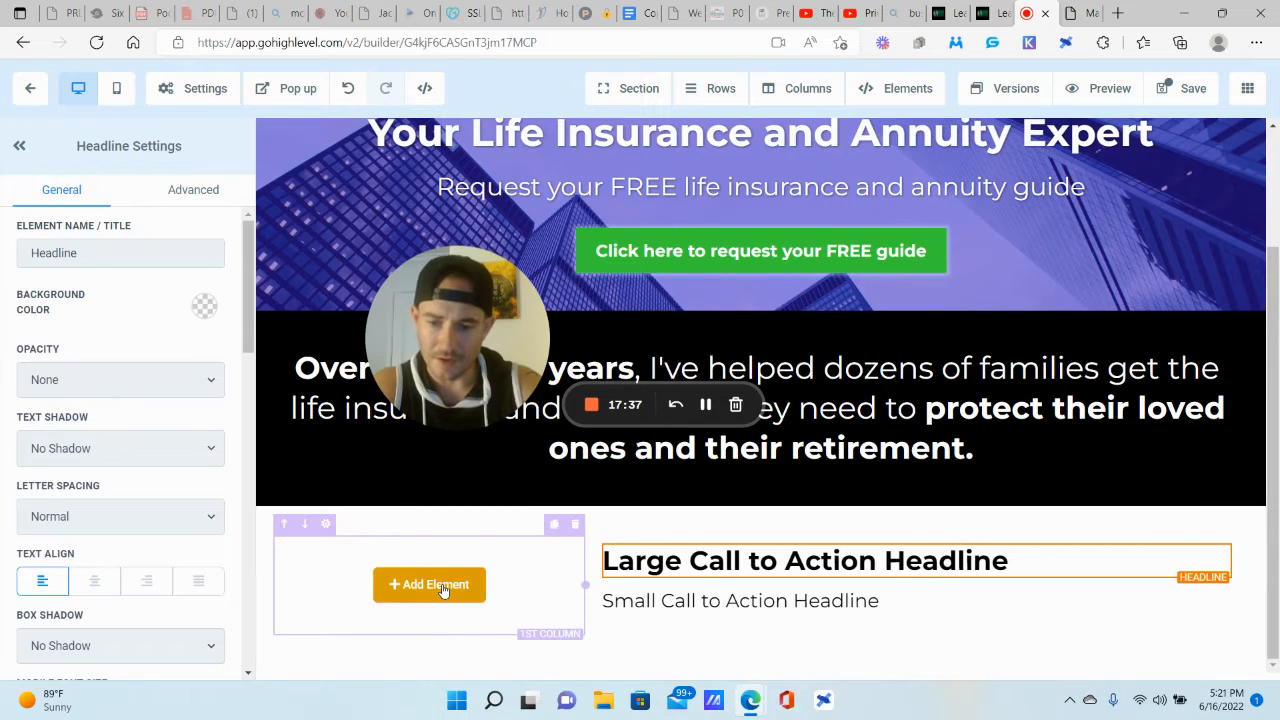
click(443, 588)
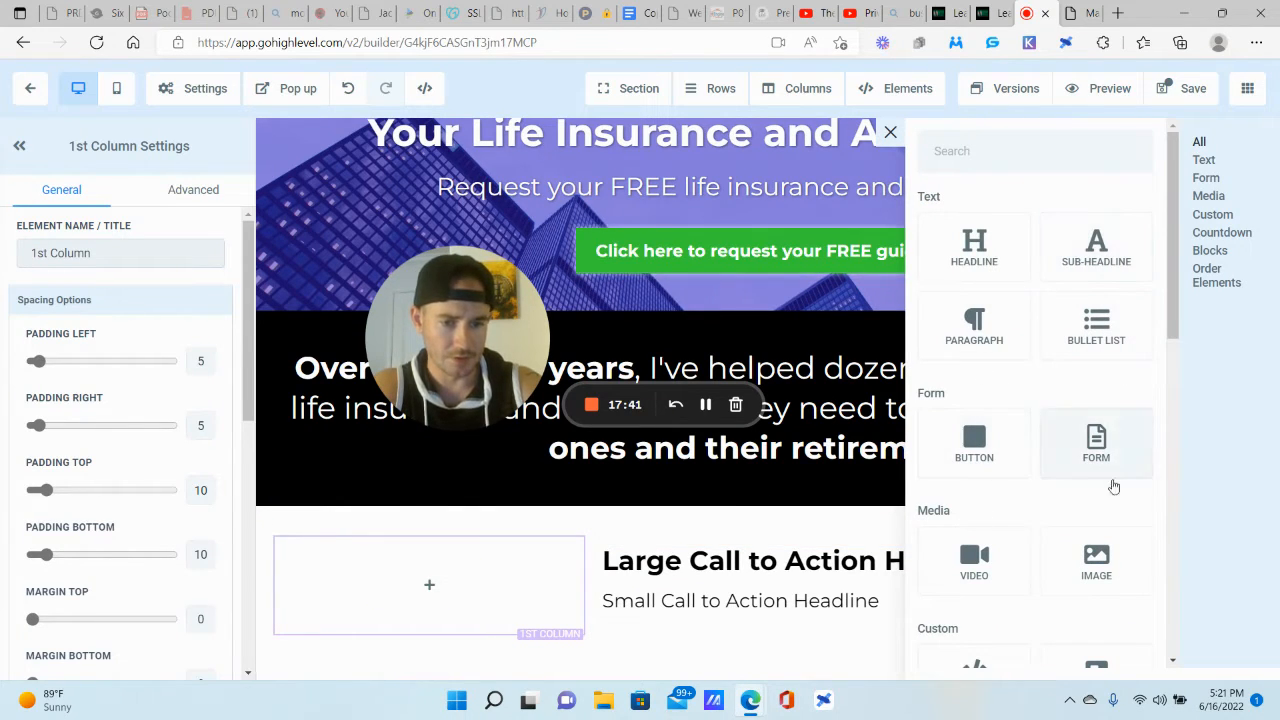
Step: Stack an Image, a Headline and a Sub Headline in the left column
click(1100, 563)
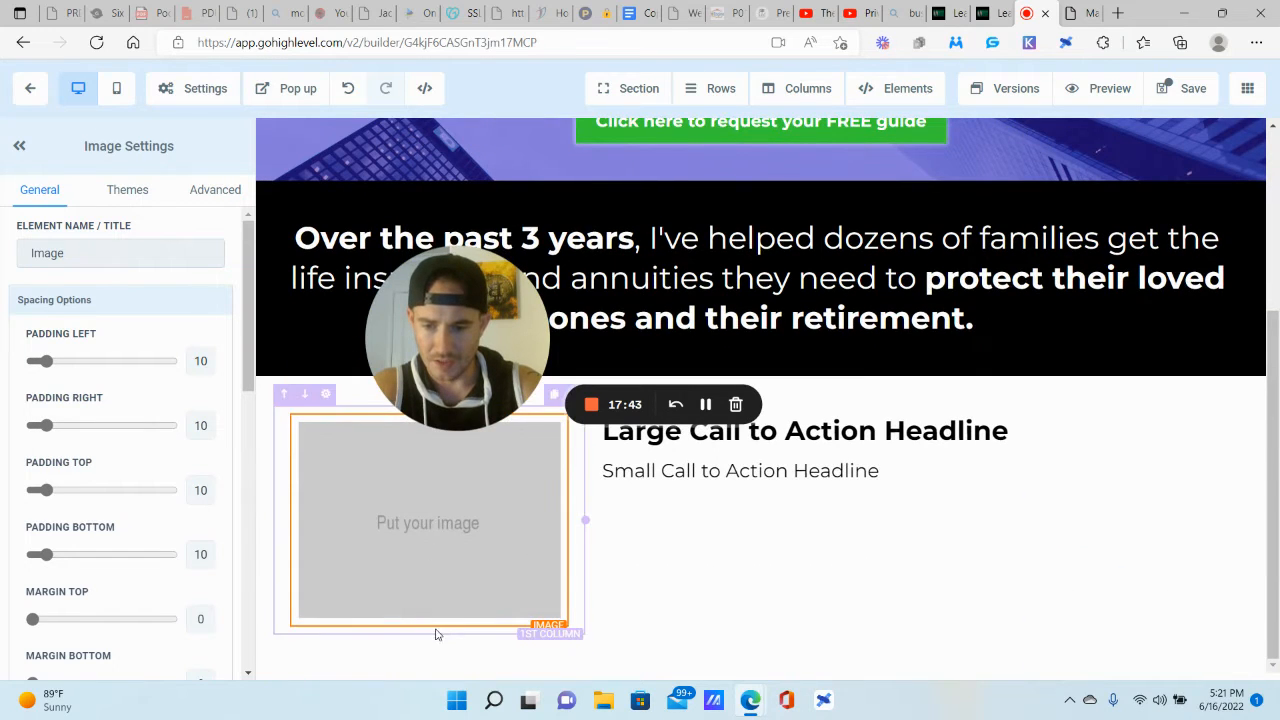
click(429, 627)
click(1000, 258)
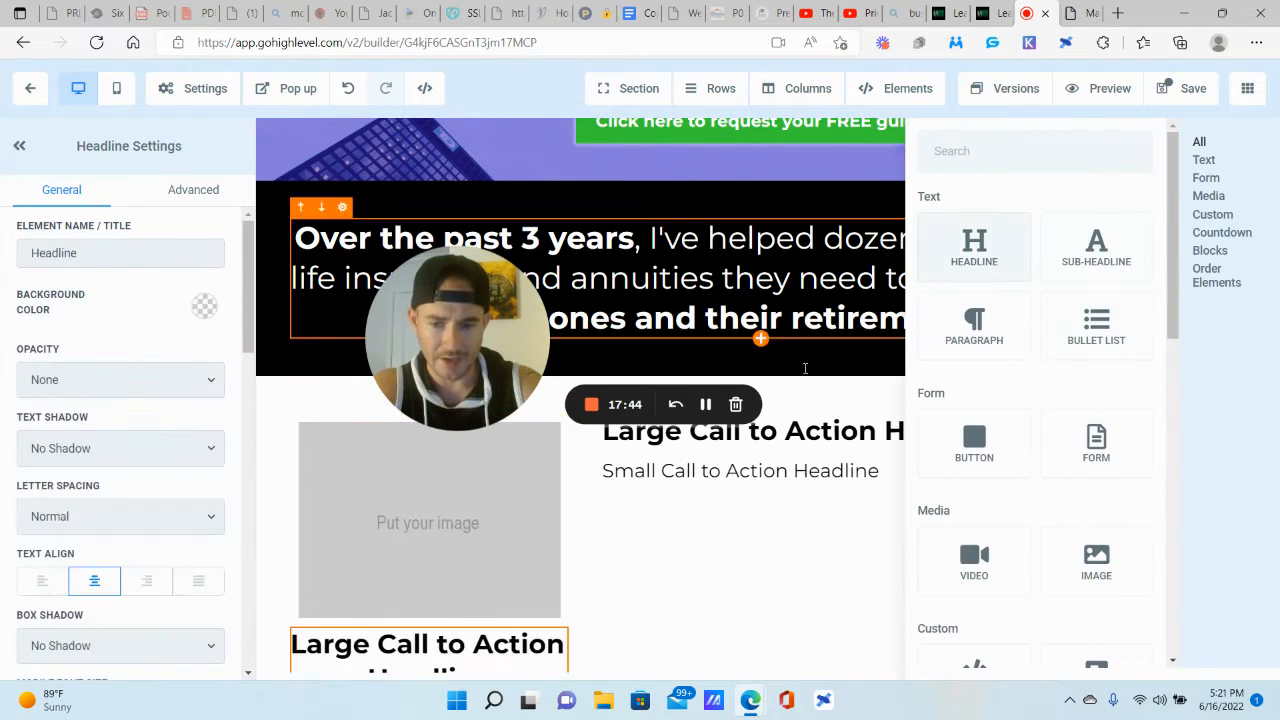
click(429, 627)
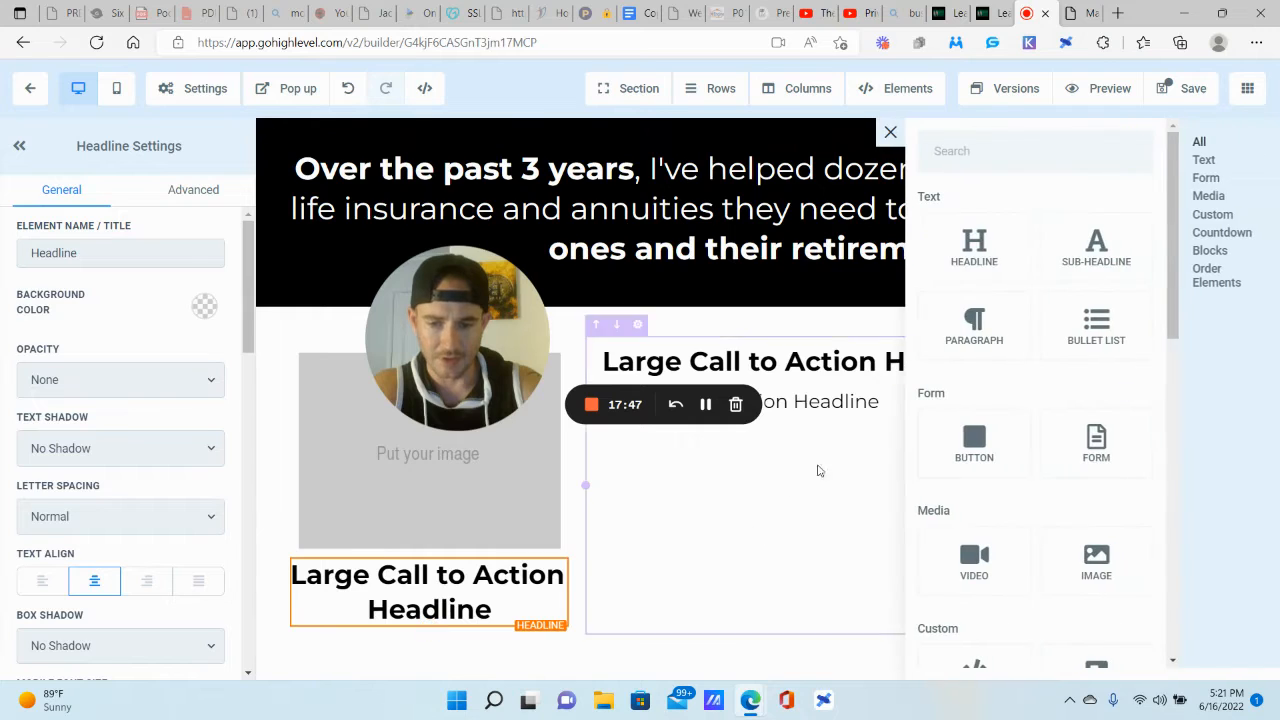
click(1094, 252)
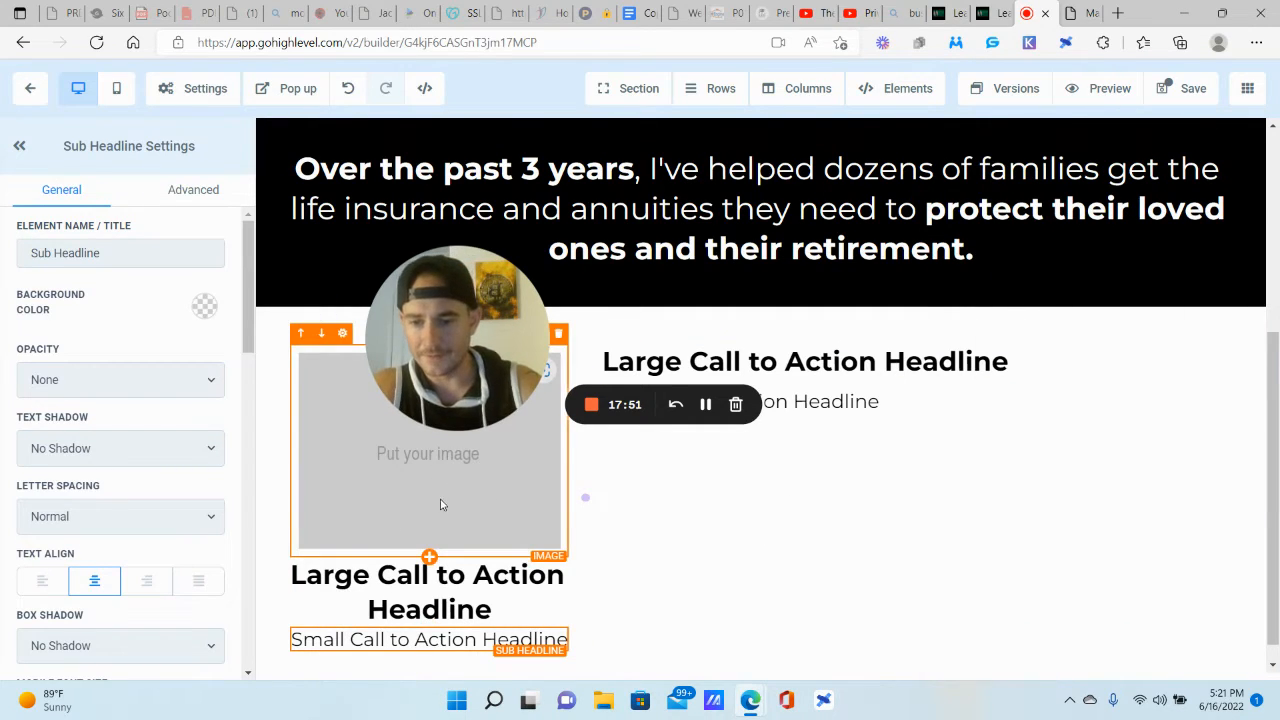
drag(446, 385, 102, 612)
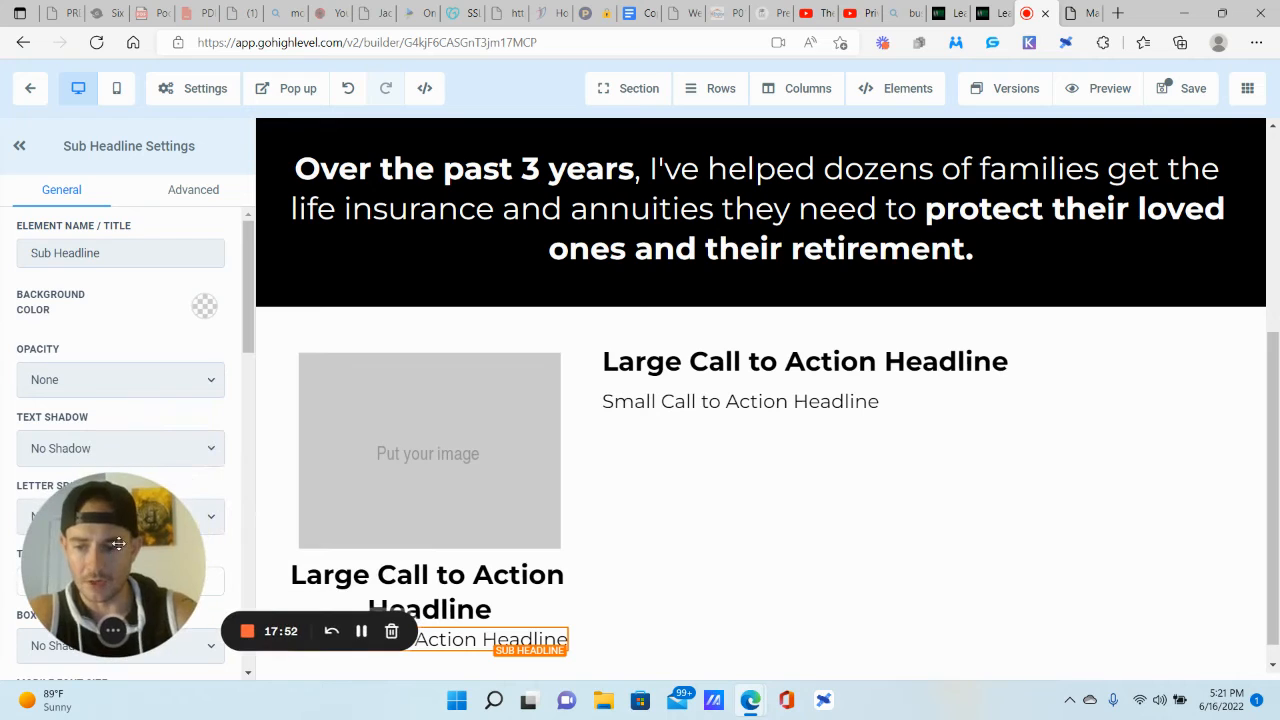
click(1000, 12)
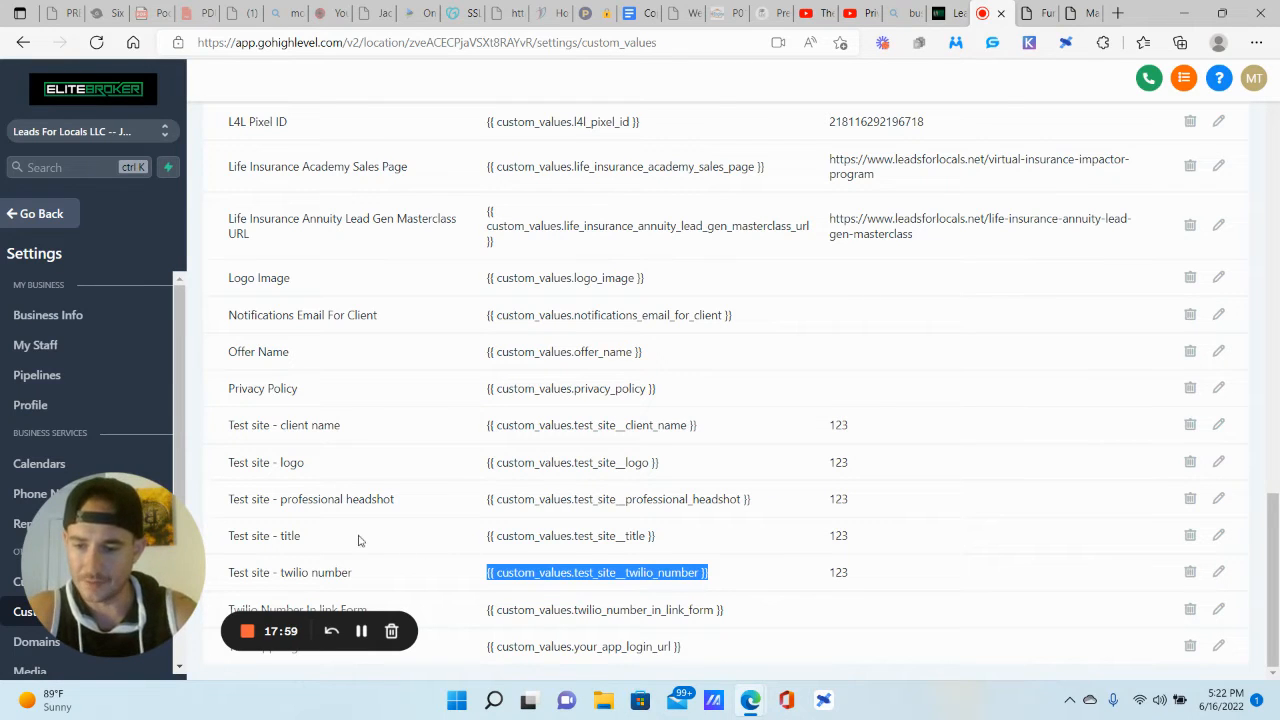
Step: Paste the professional headshot custom value into the left Image field, removing the stray space
drag(766, 505, 487, 500)
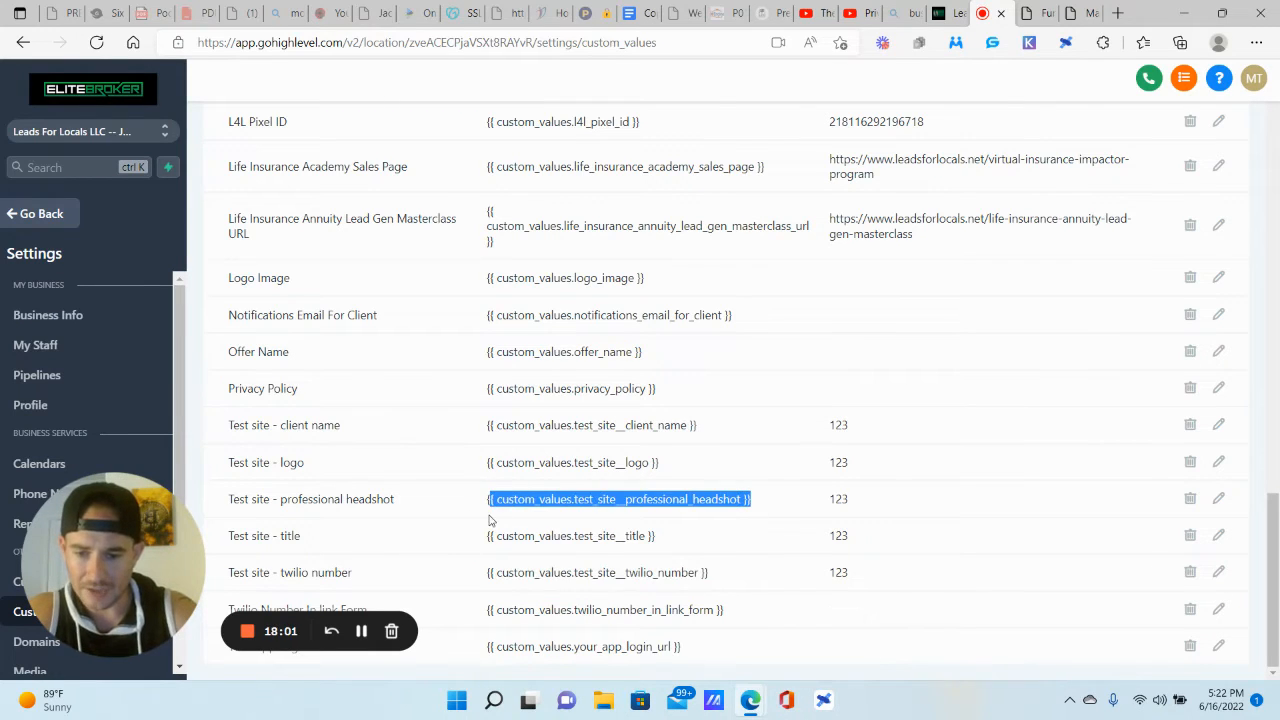
click(1040, 13)
click(428, 360)
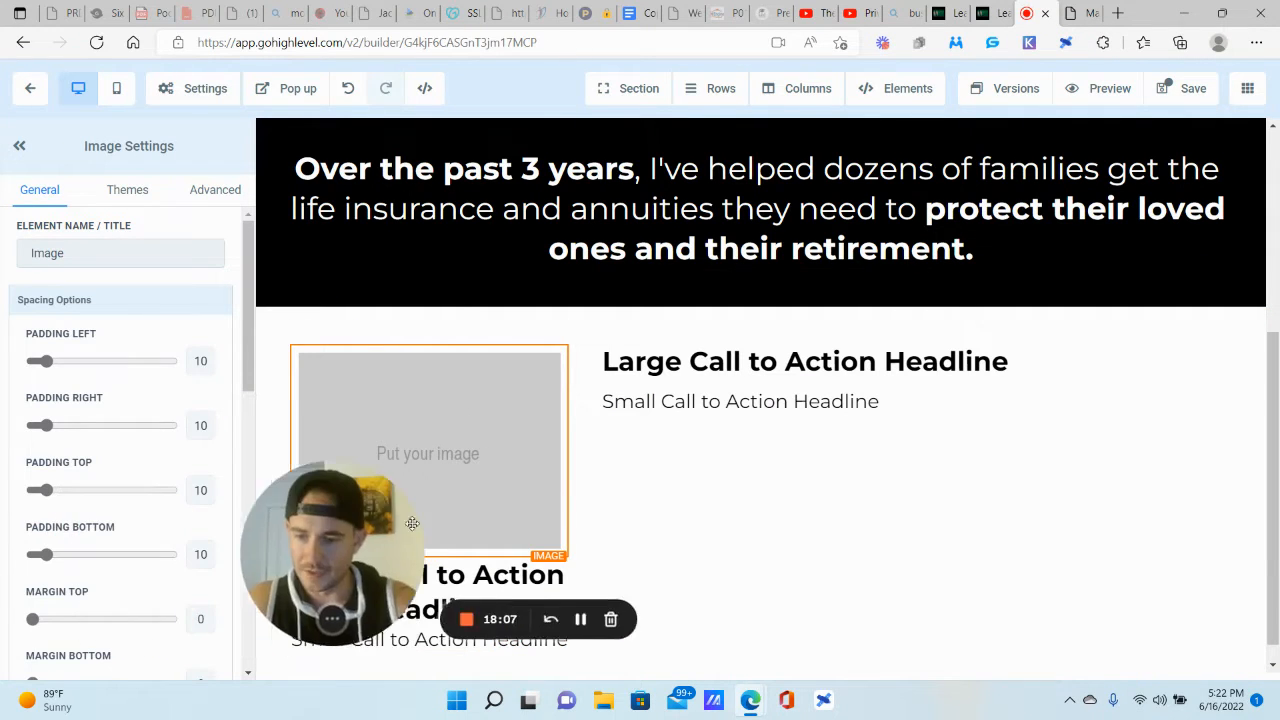
scroll(123, 399, down, 5)
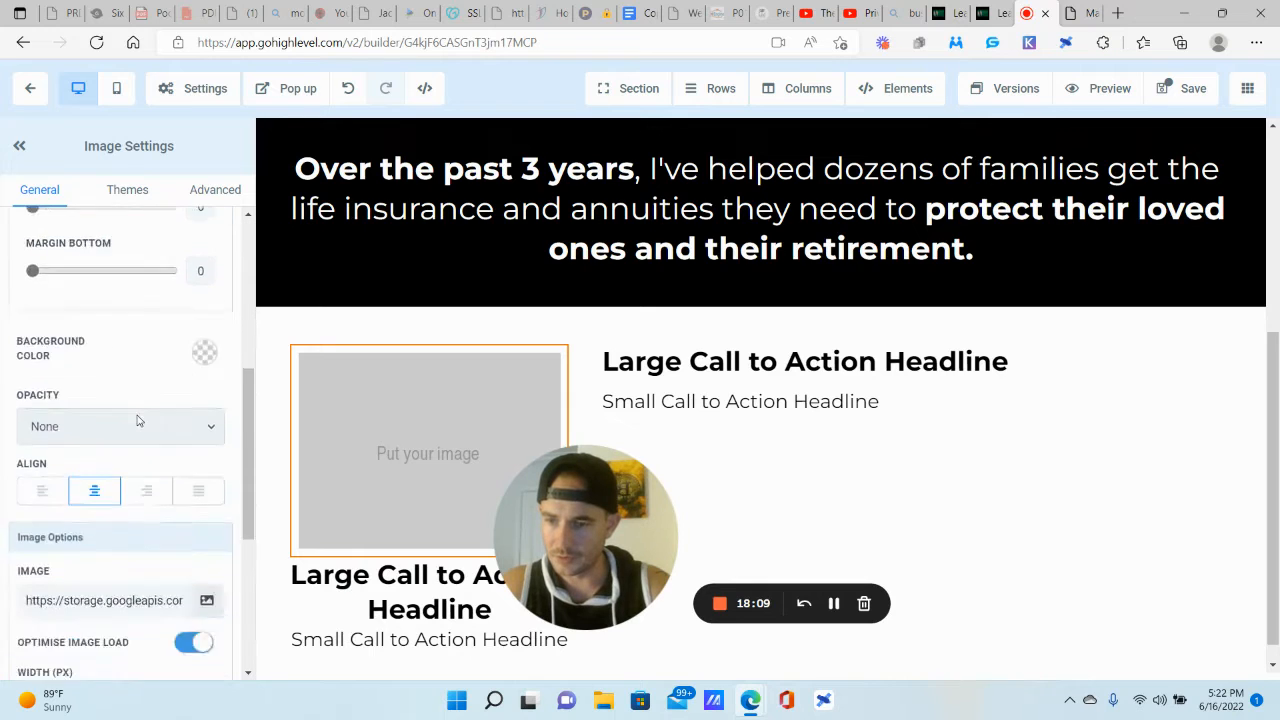
triple_click(113, 516)
key(ctrl+v)
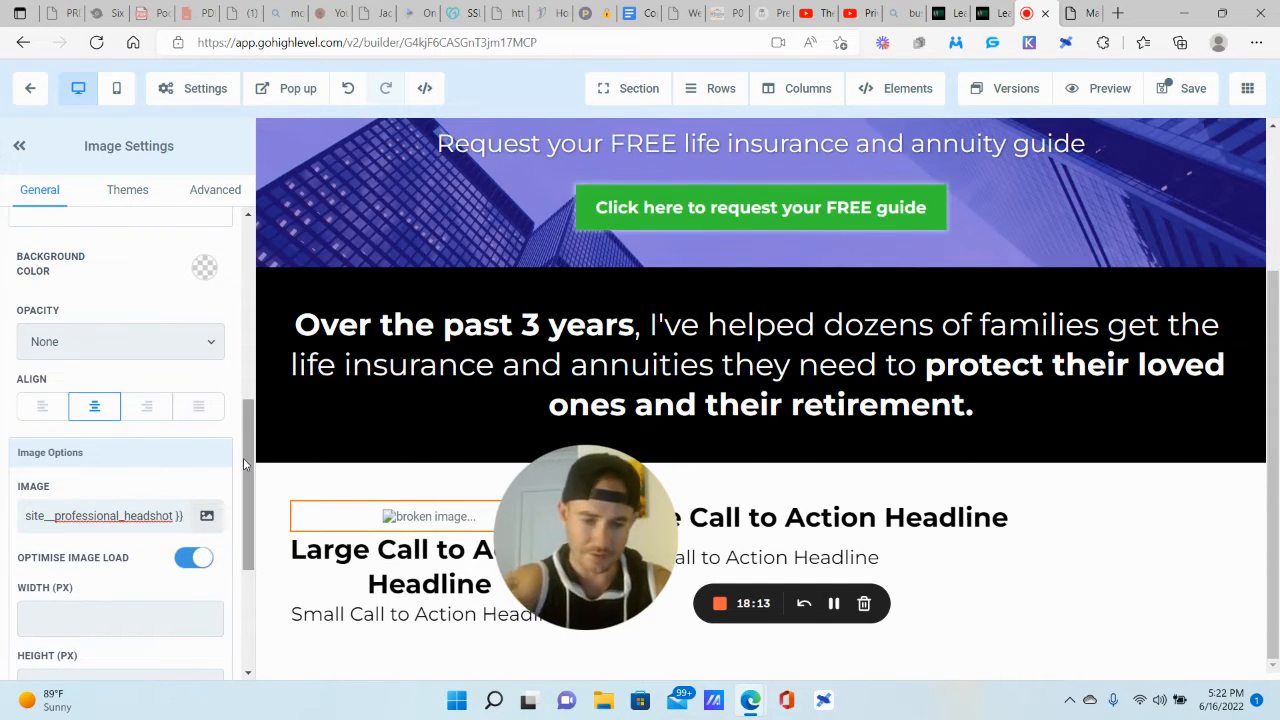
drag(42, 520, 4, 525)
click(55, 516)
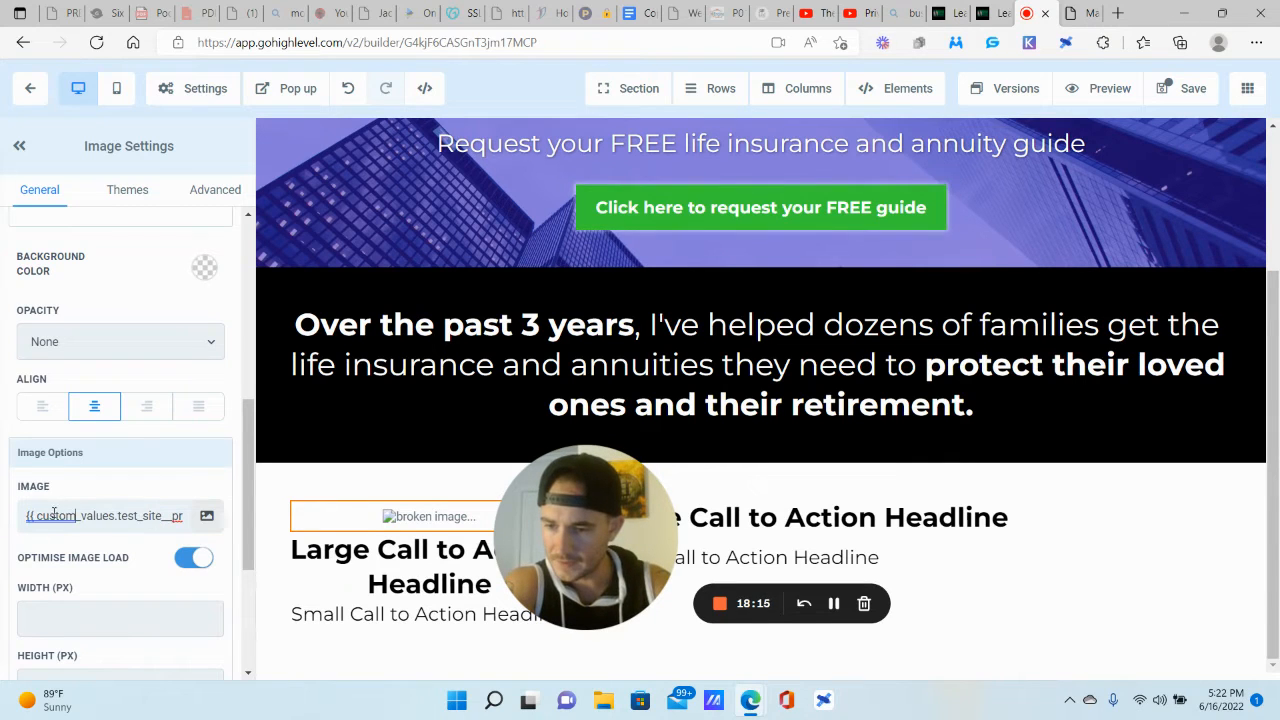
click(39, 516)
key(BackSpace)
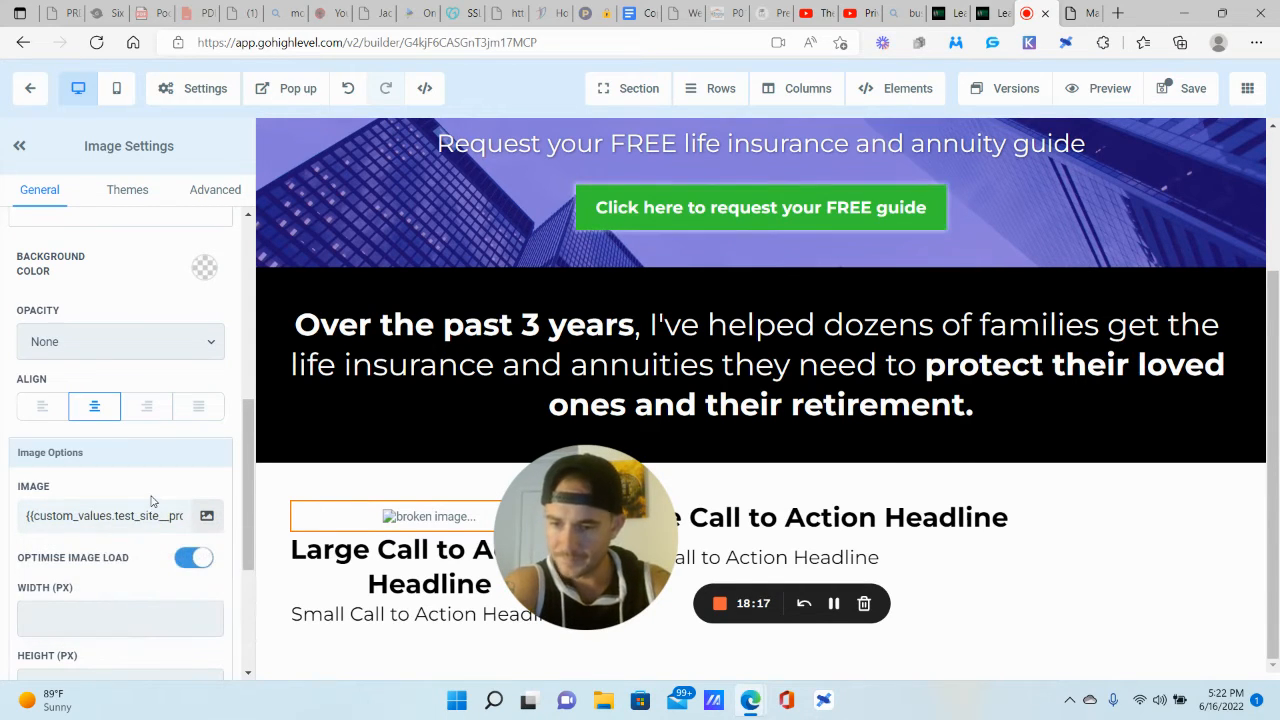
click(1003, 10)
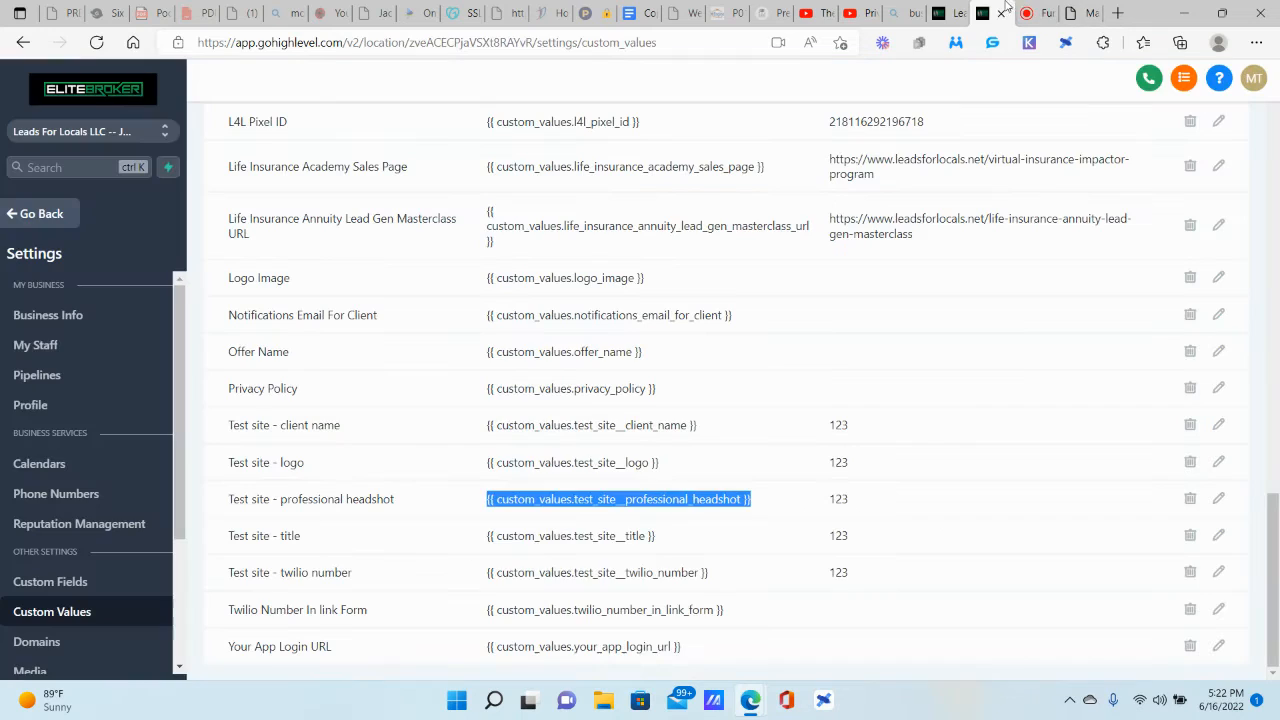
drag(580, 526, 165, 200)
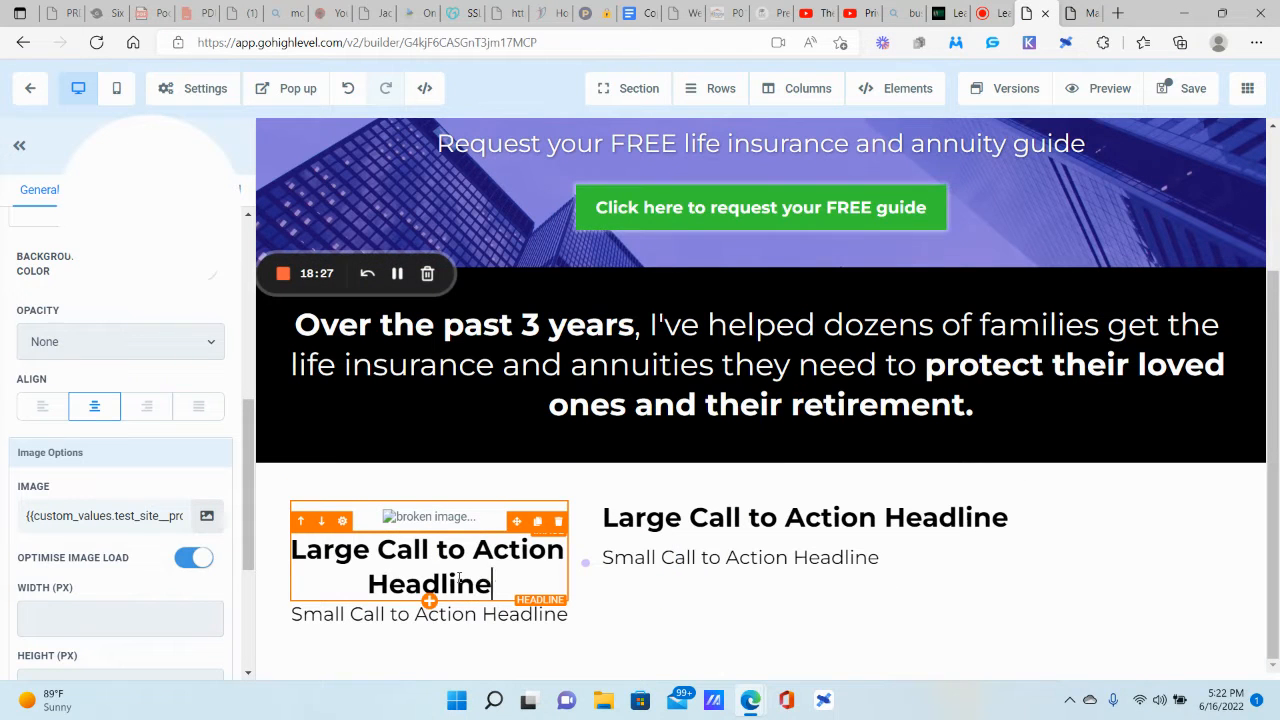
Step: Replace the left headline with the client_name custom value and delete the extra space
drag(493, 584, 326, 555)
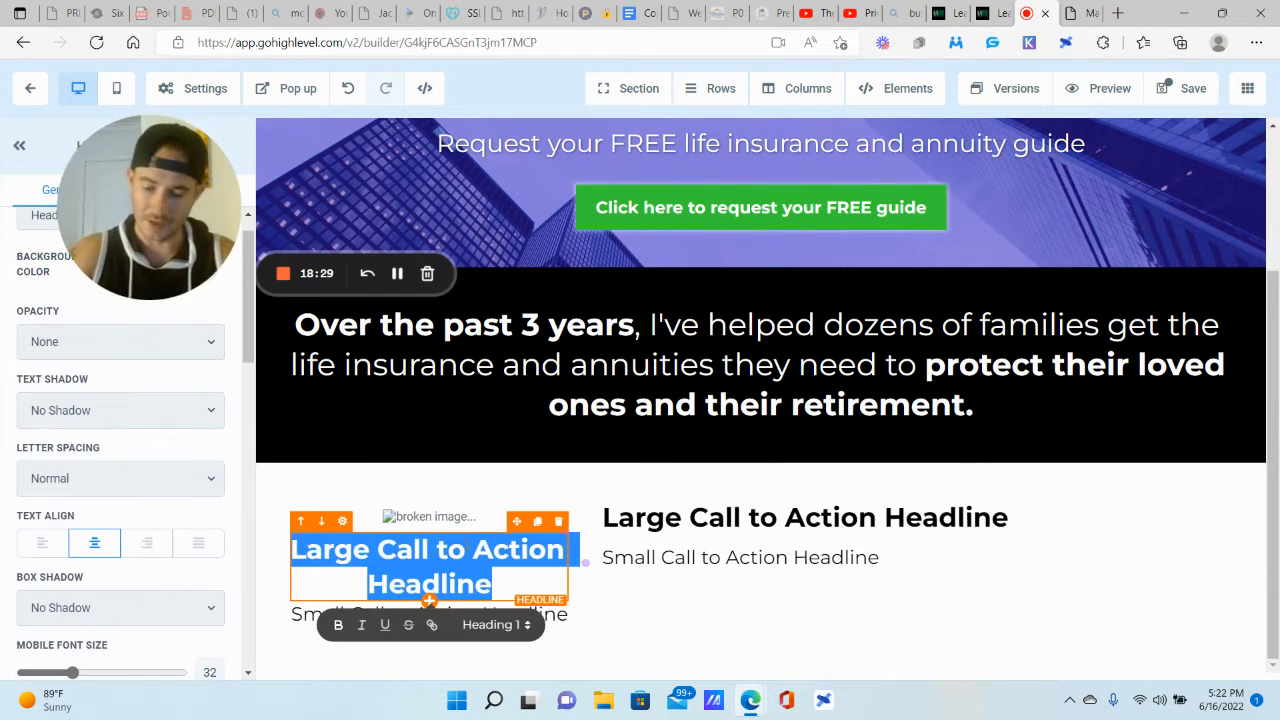
text({{ custom_values.test_site__client_name }})
triple_click(385, 585)
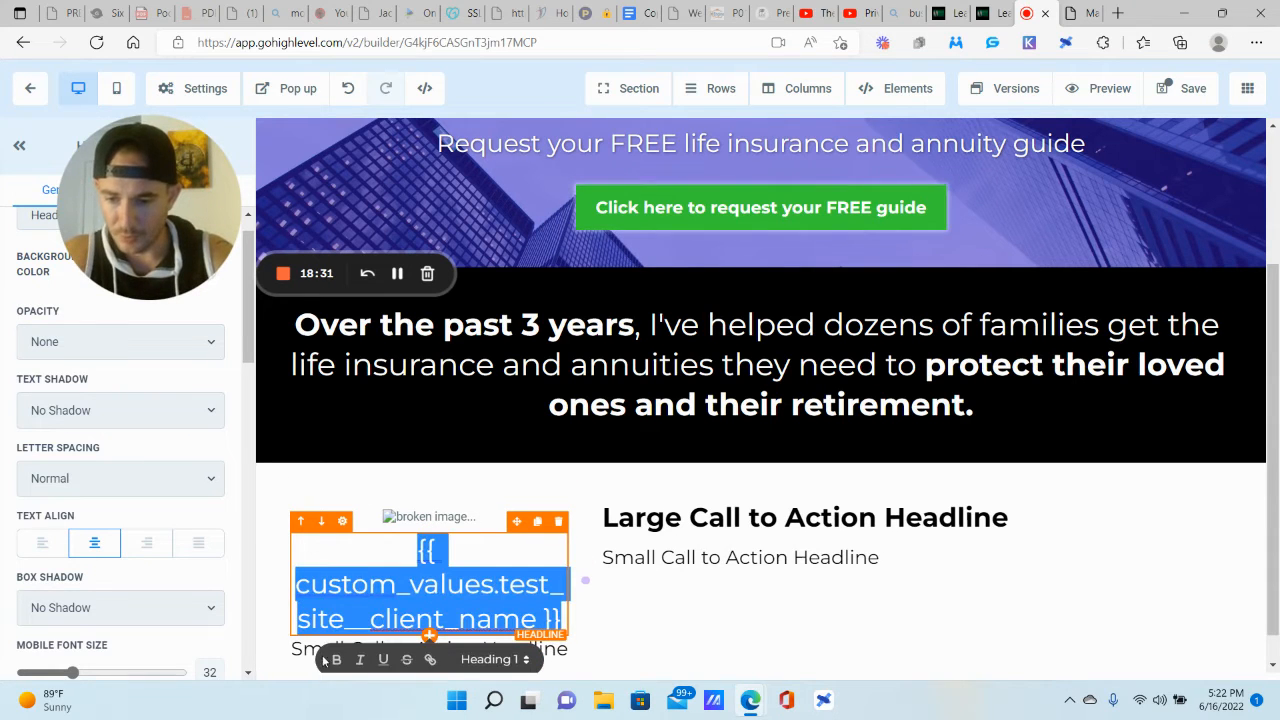
click(297, 583)
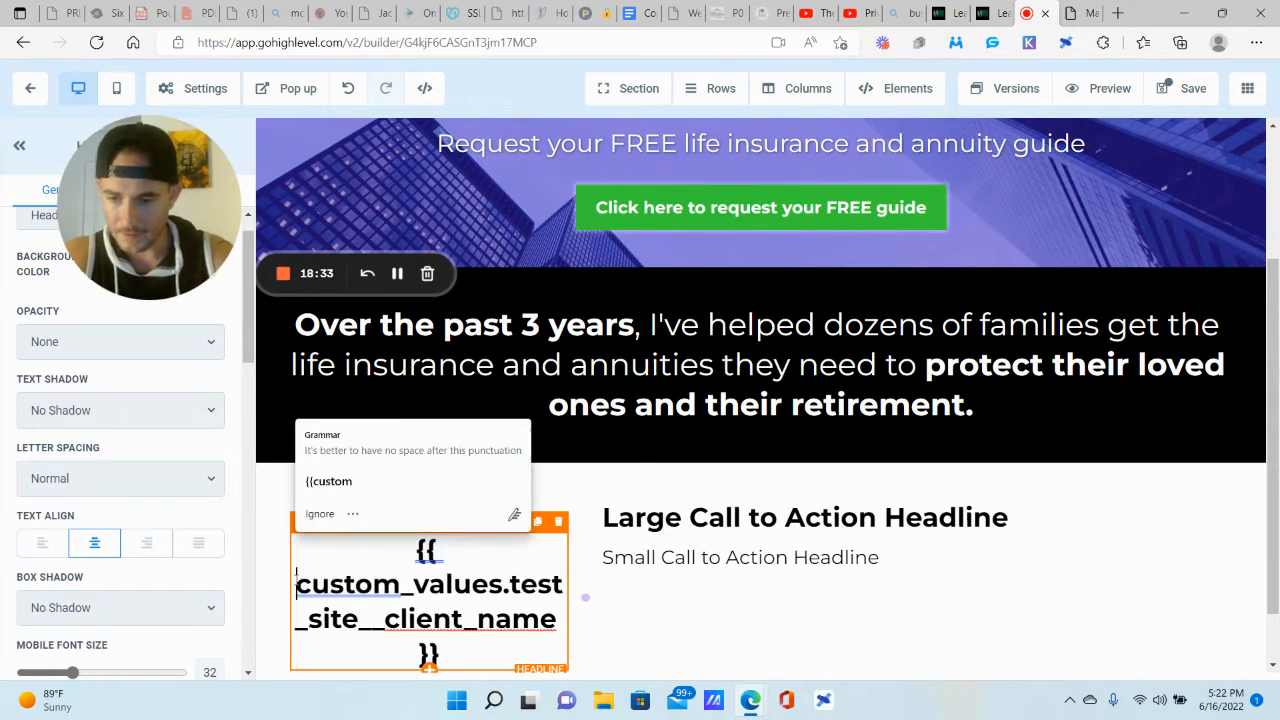
key(BackSpace)
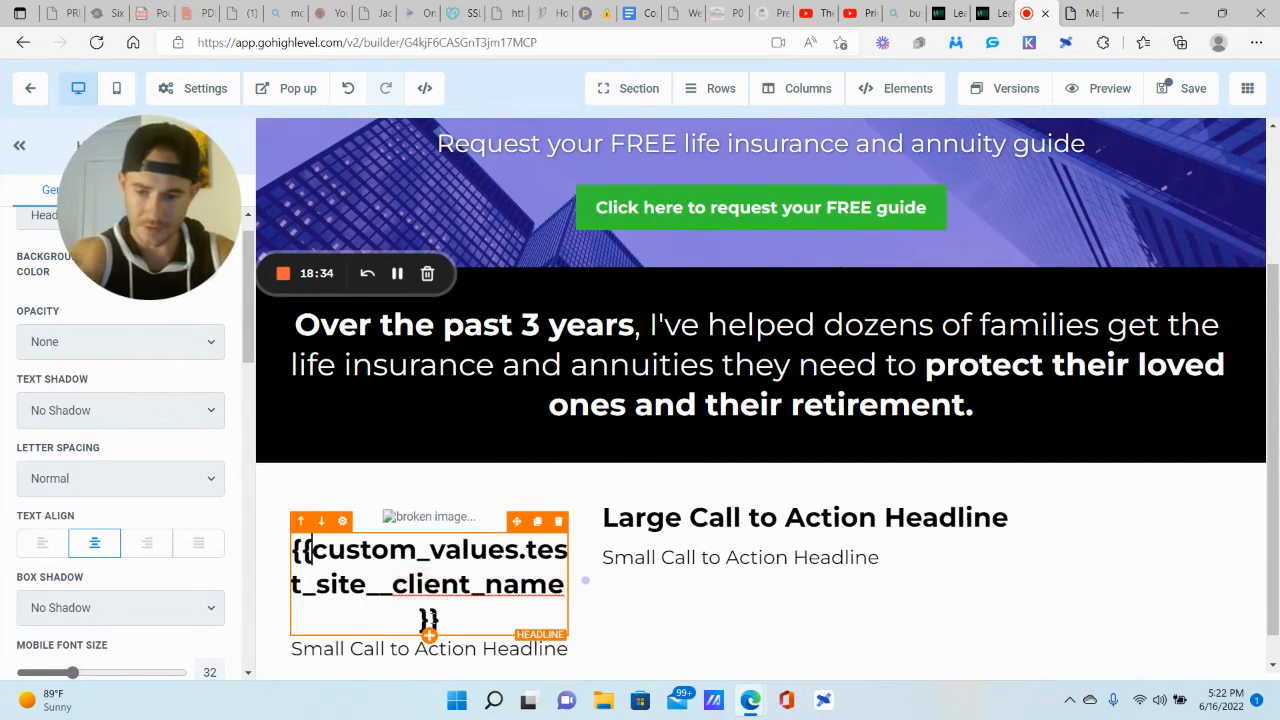
Step: Set the client name headline's Desktop Font Size to 30
triple_click(424, 600)
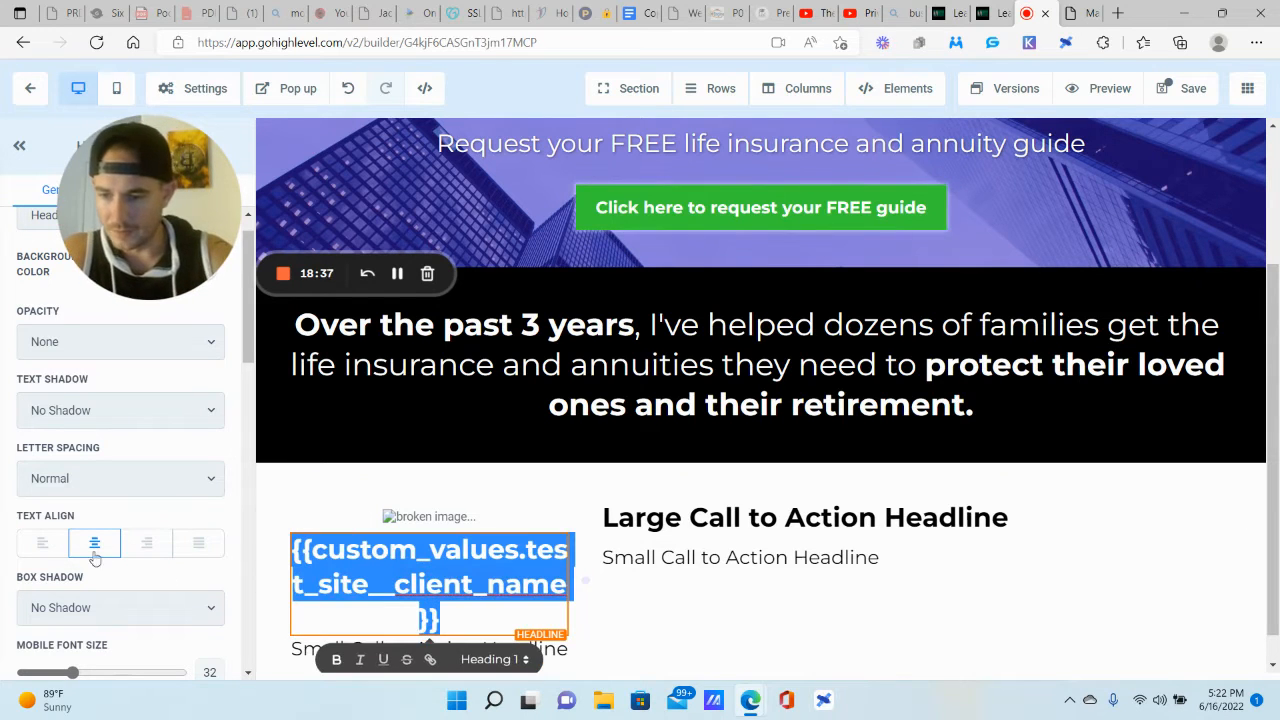
scroll(95, 558, down, 3)
drag(75, 455, 71, 455)
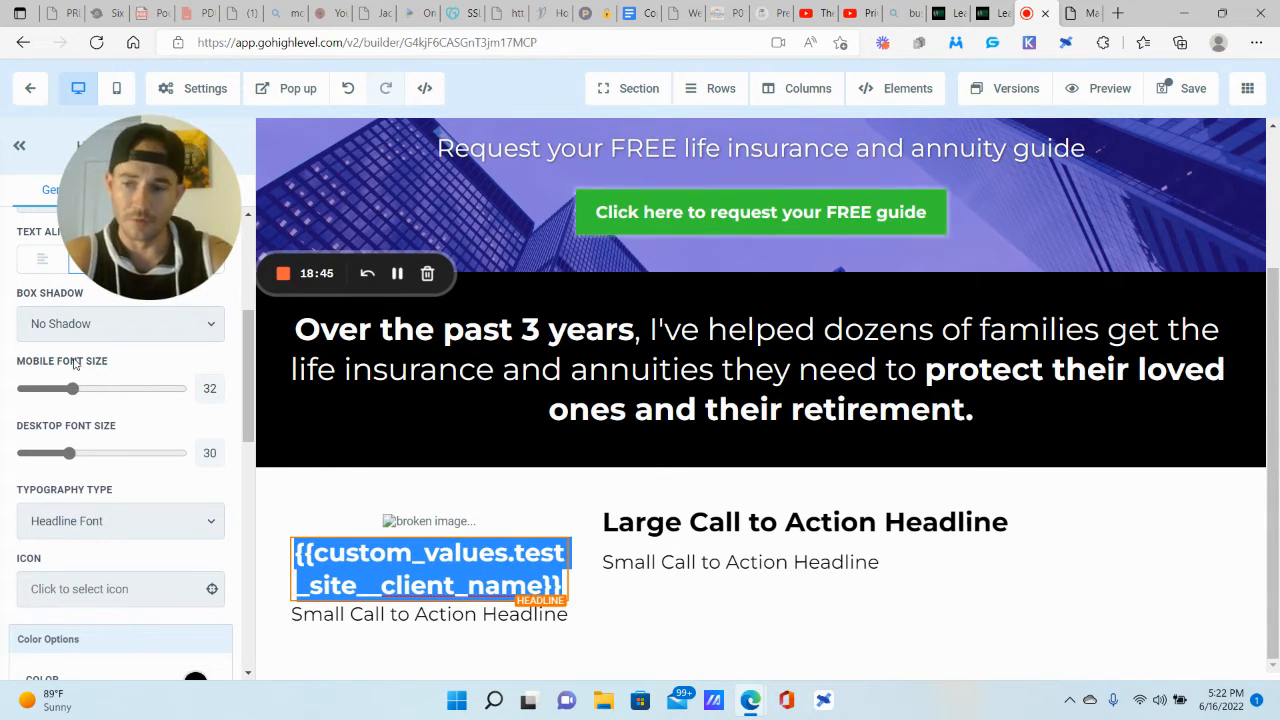
drag(162, 201, 162, 449)
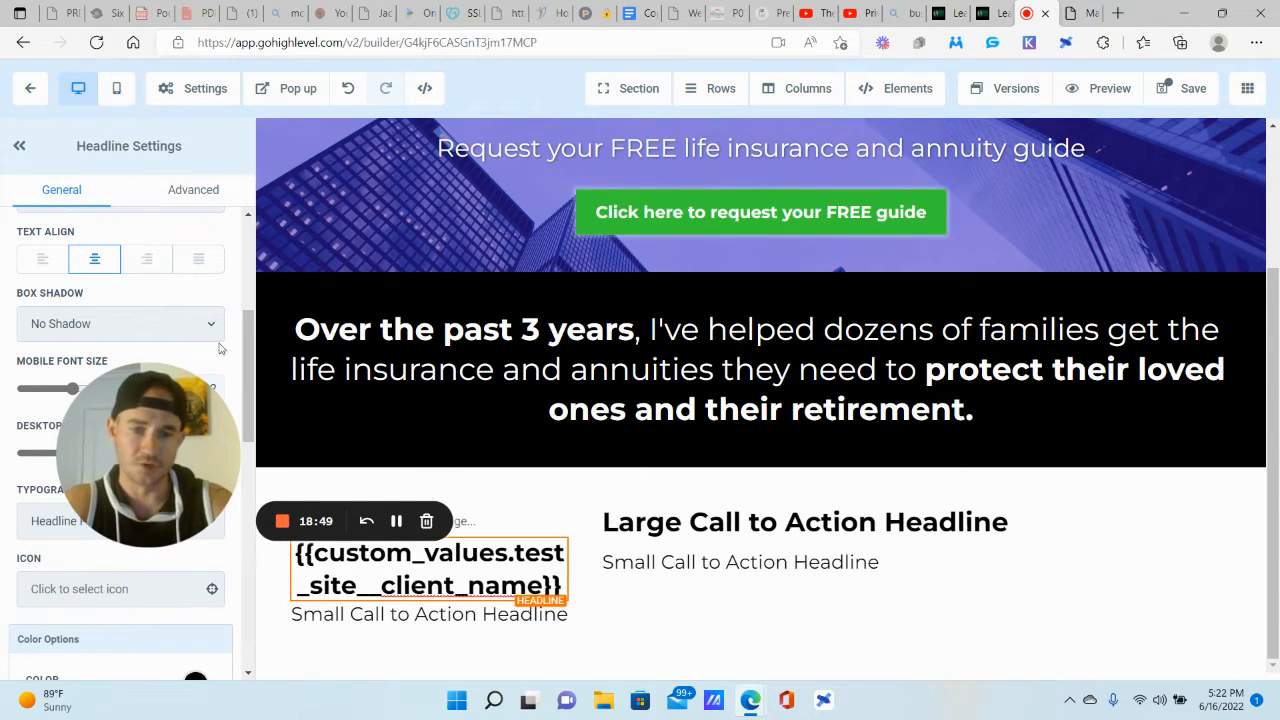
drag(176, 444, 178, 283)
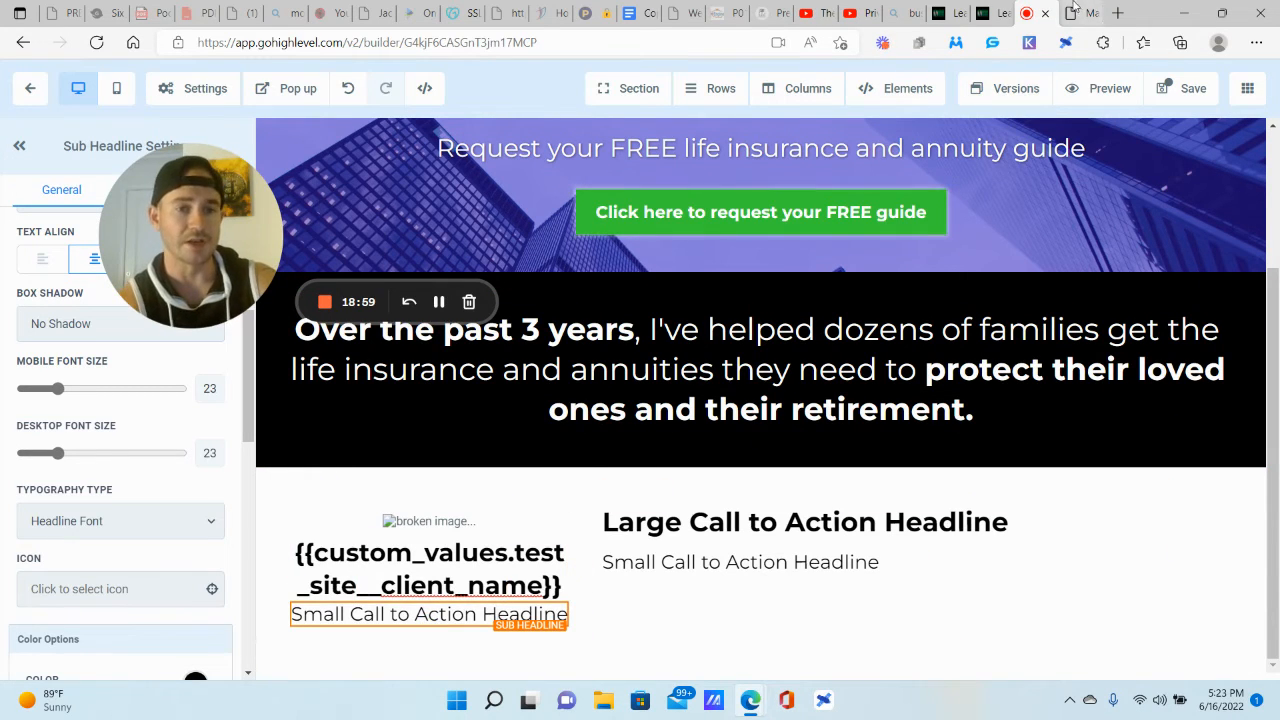
click(985, 11)
click(674, 541)
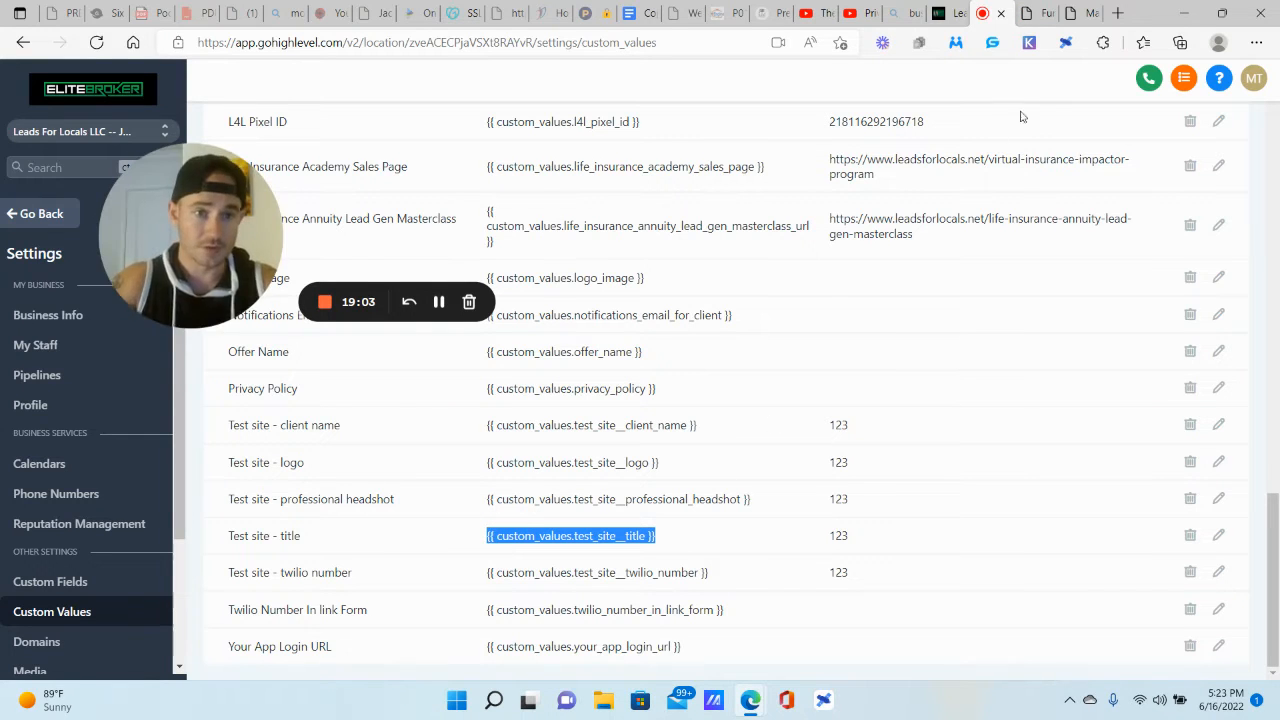
Step: Paste the title custom value over the left sub headline and delete the space after the braces
click(1038, 12)
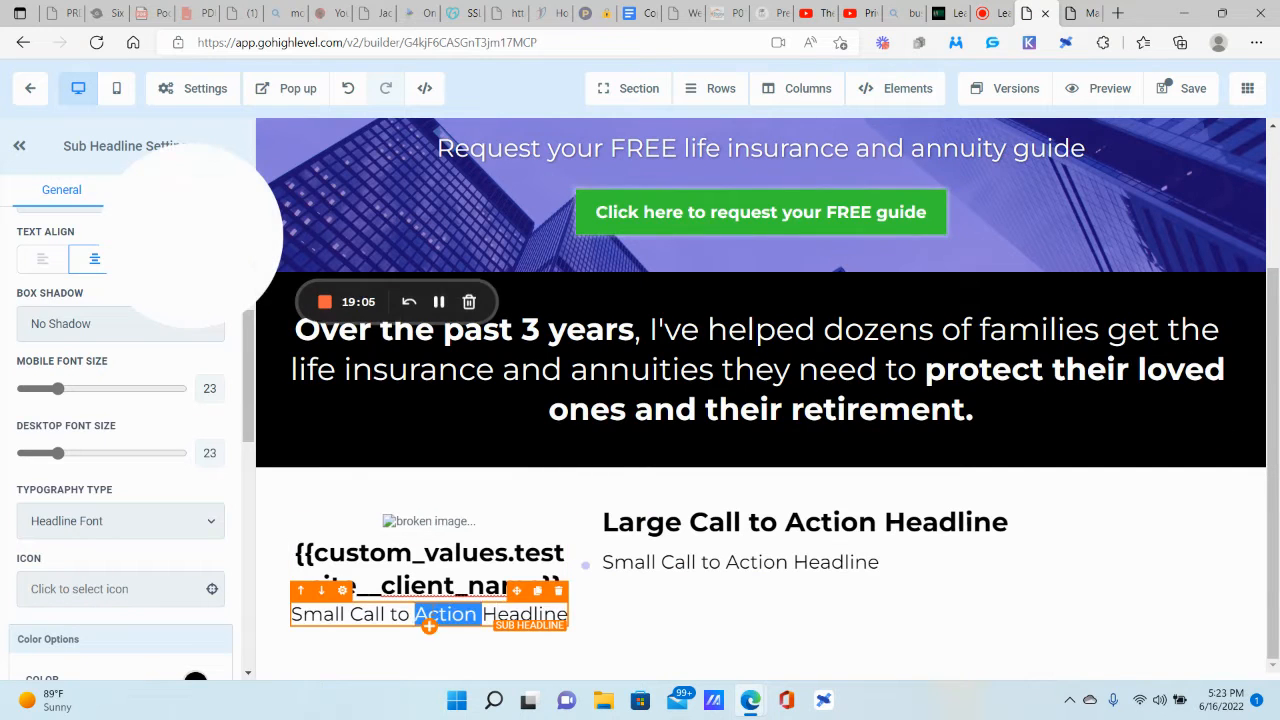
triple_click(447, 614)
text({{ custom_values.test_site__title }})
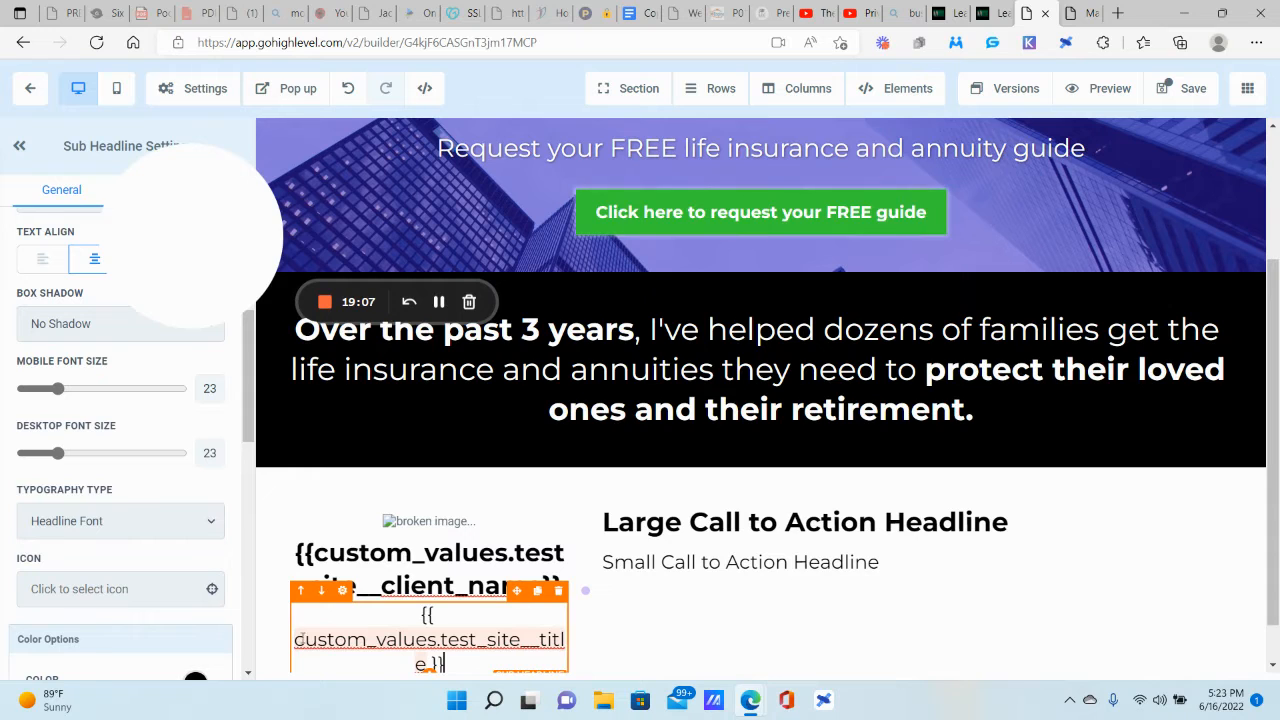
click(298, 640)
key(BackSpace)
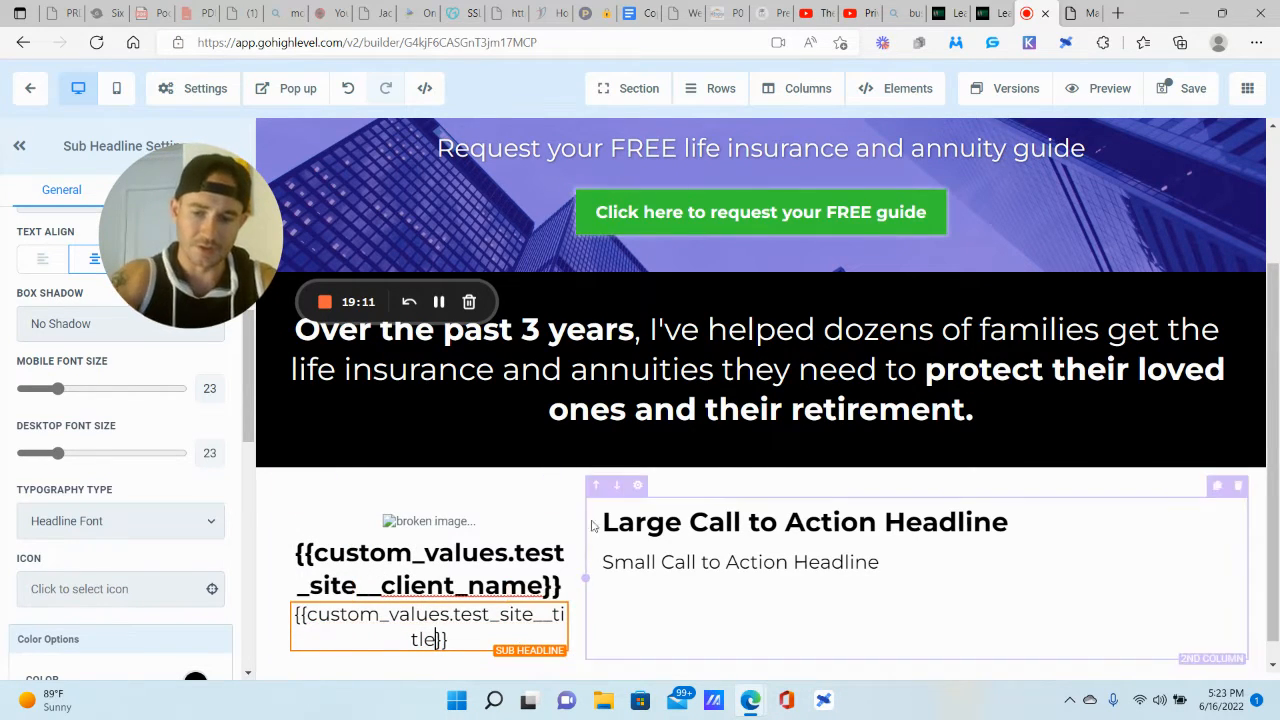
click(947, 370)
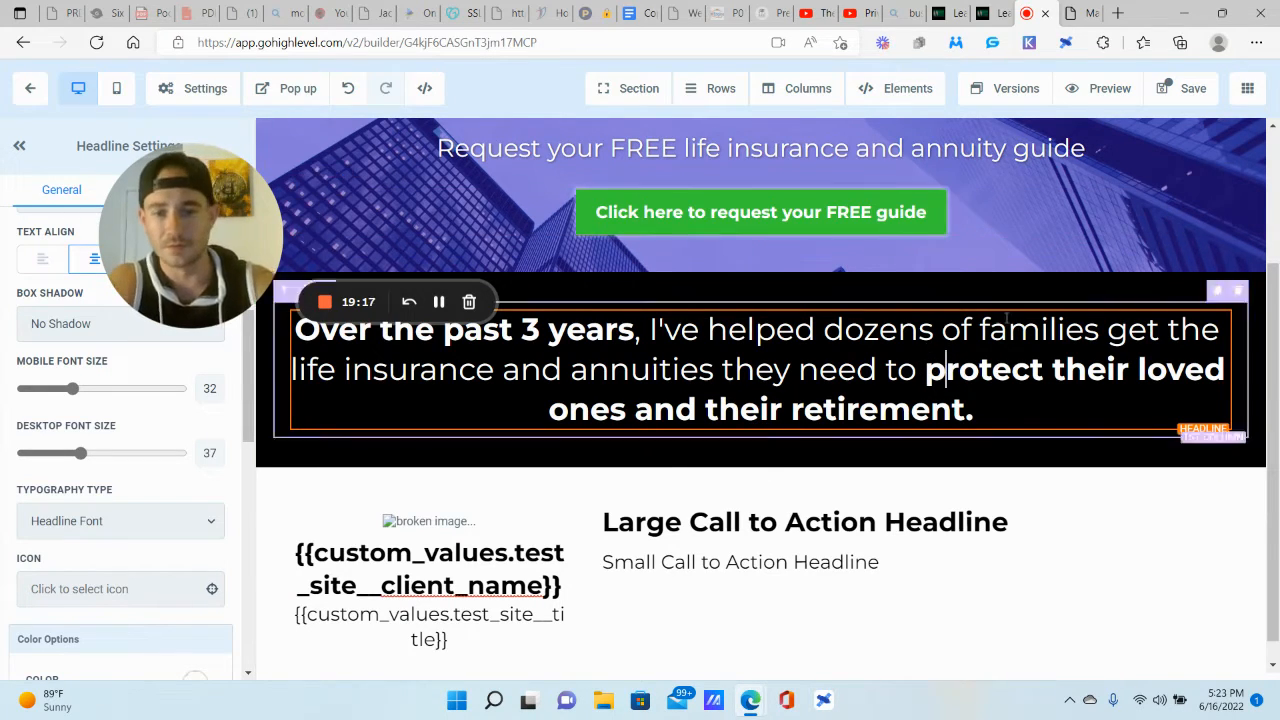
click(945, 369)
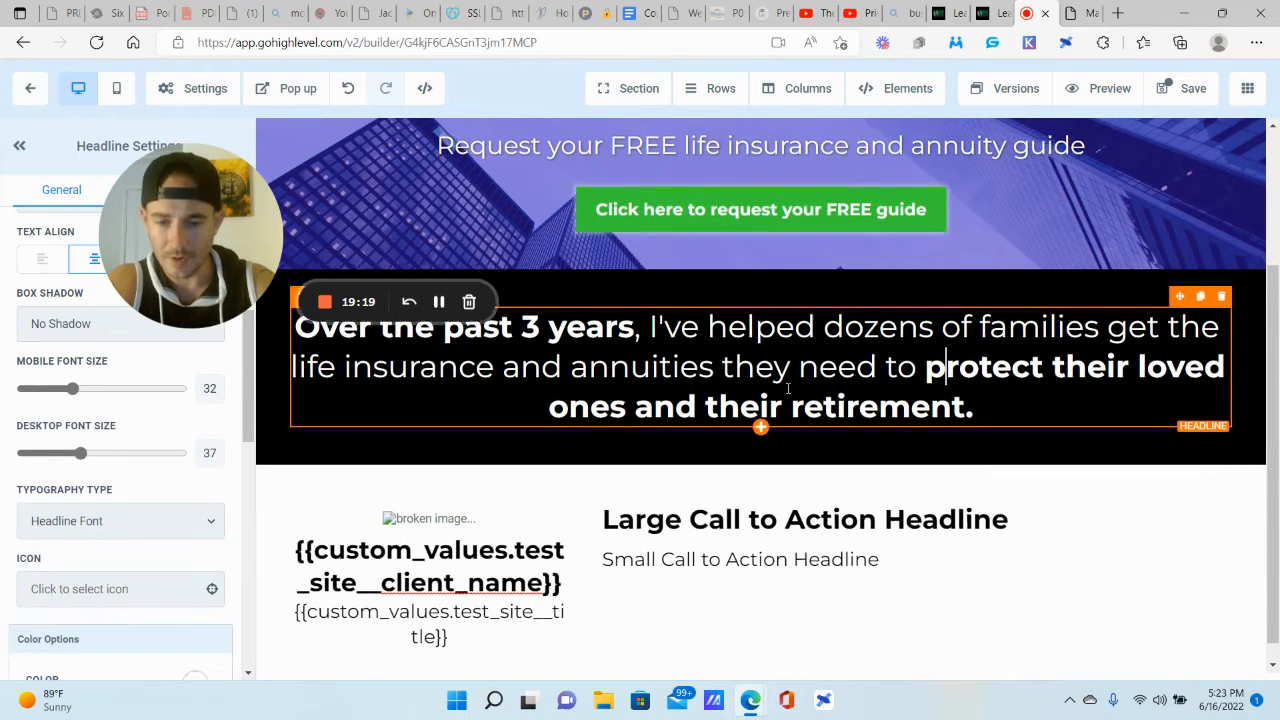
scroll(814, 466, down, 1)
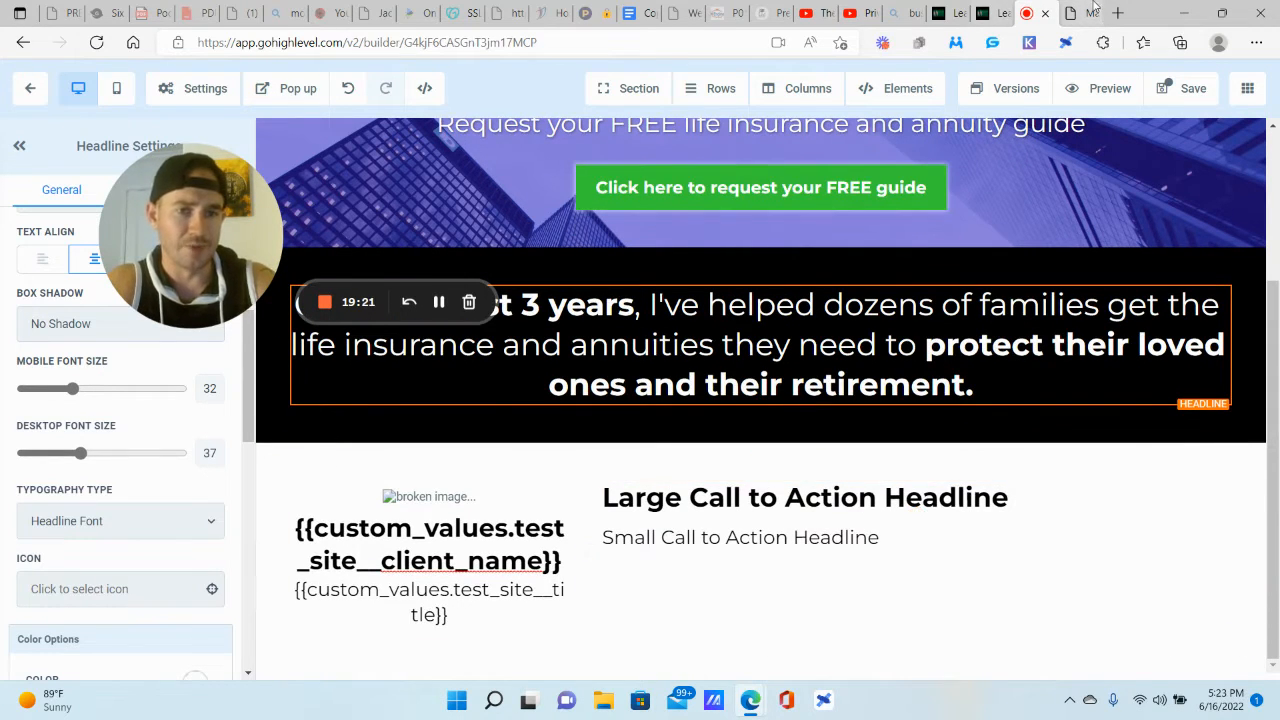
Step: Copy 'Know Your Options' from the reference page over the right column's headline
click(1078, 12)
triple_click(868, 323)
key(ctrl+c)
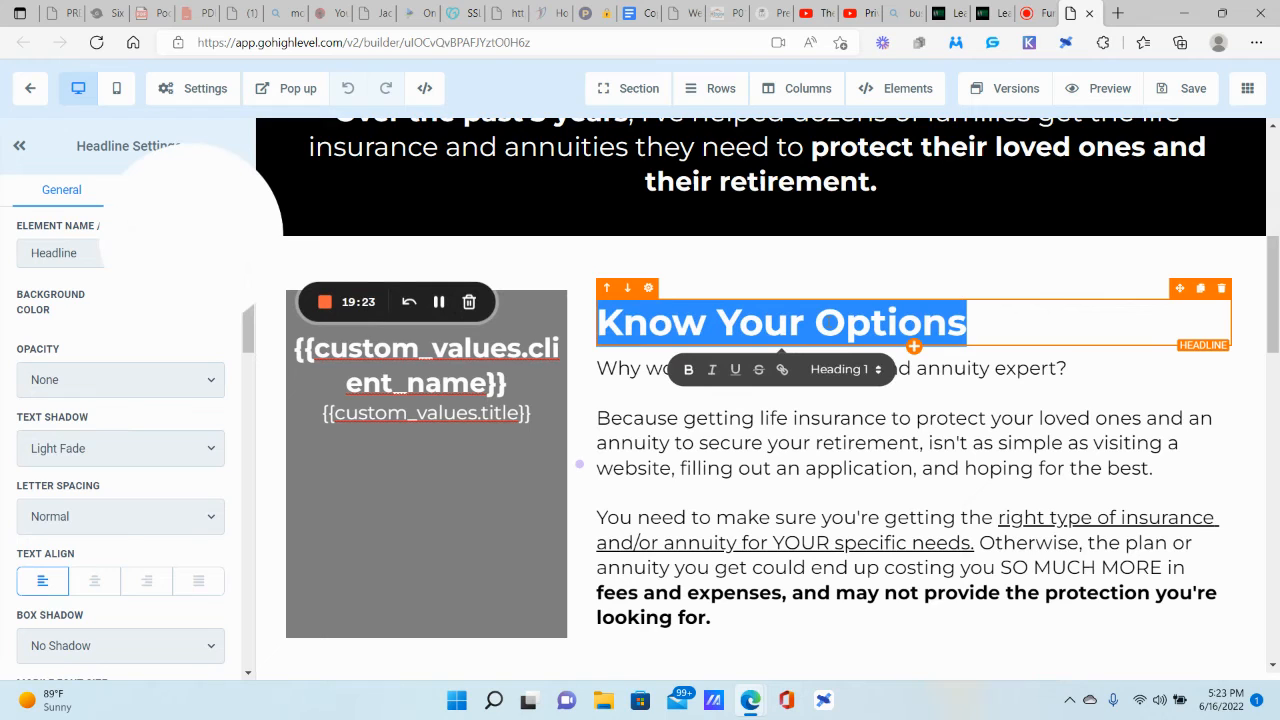
click(1043, 10)
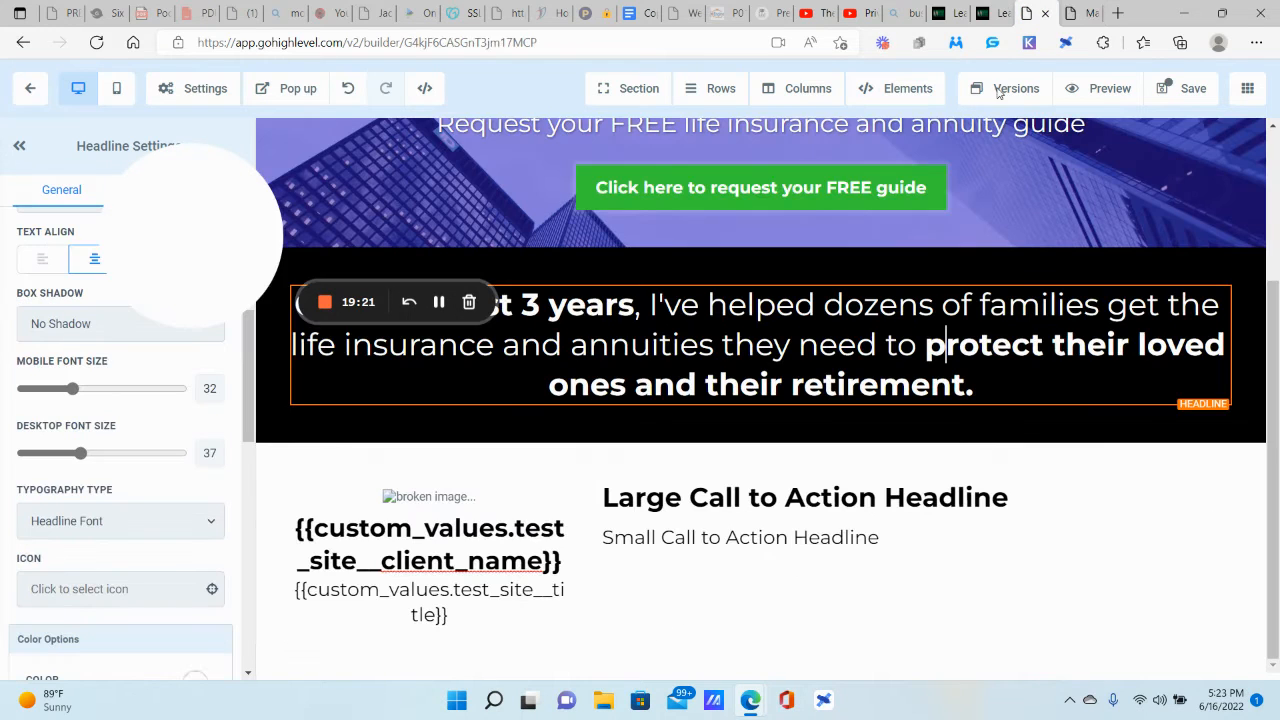
triple_click(865, 497)
key(ctrl+v)
triple_click(877, 490)
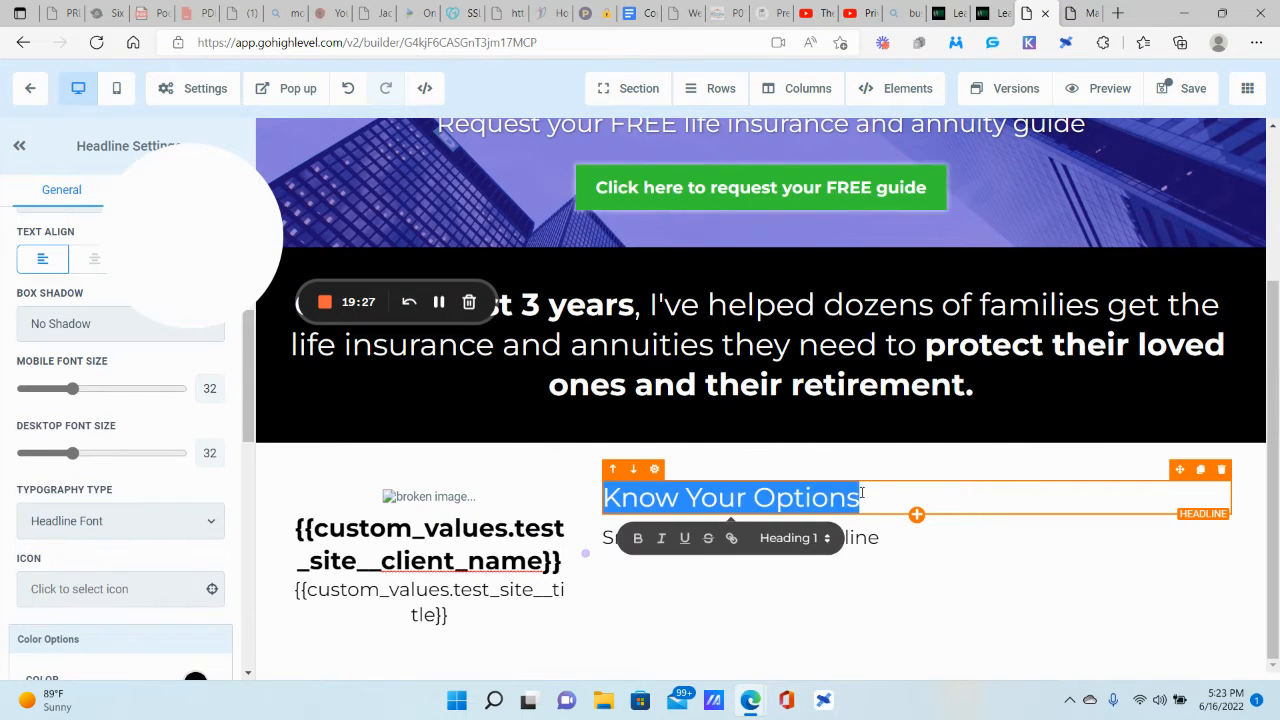
drag(291, 338, 374, 586)
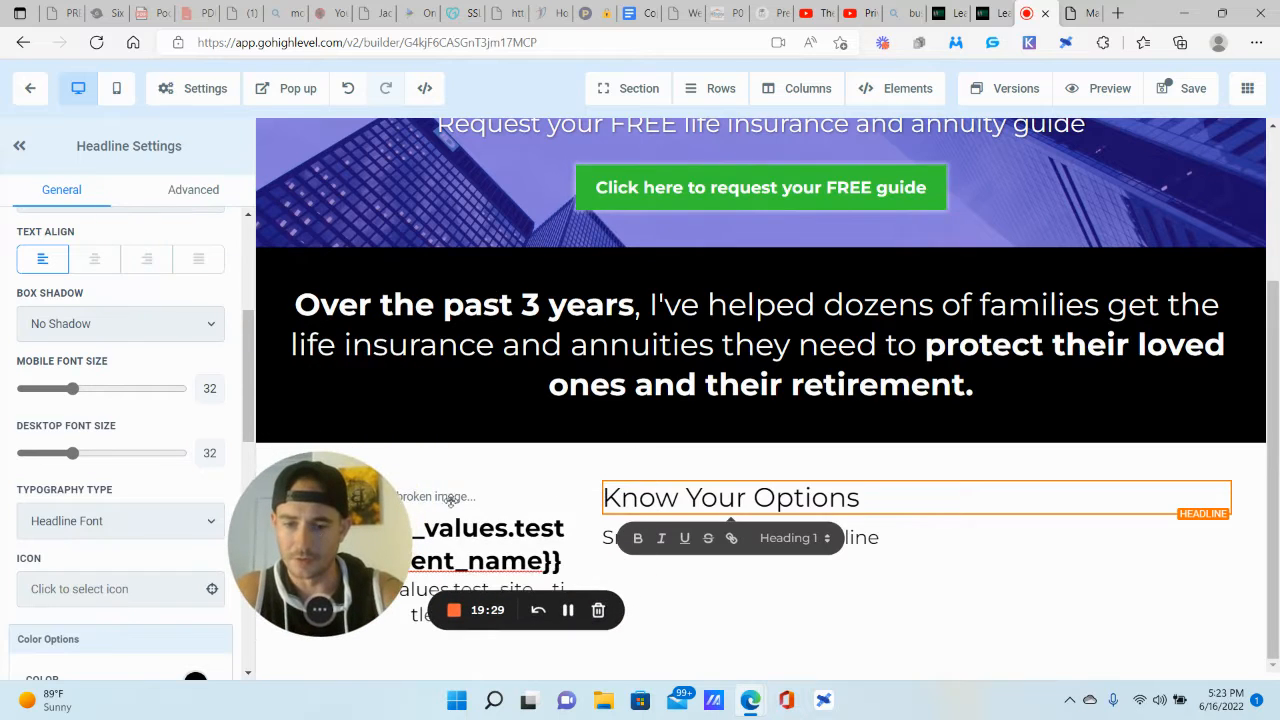
triple_click(760, 500)
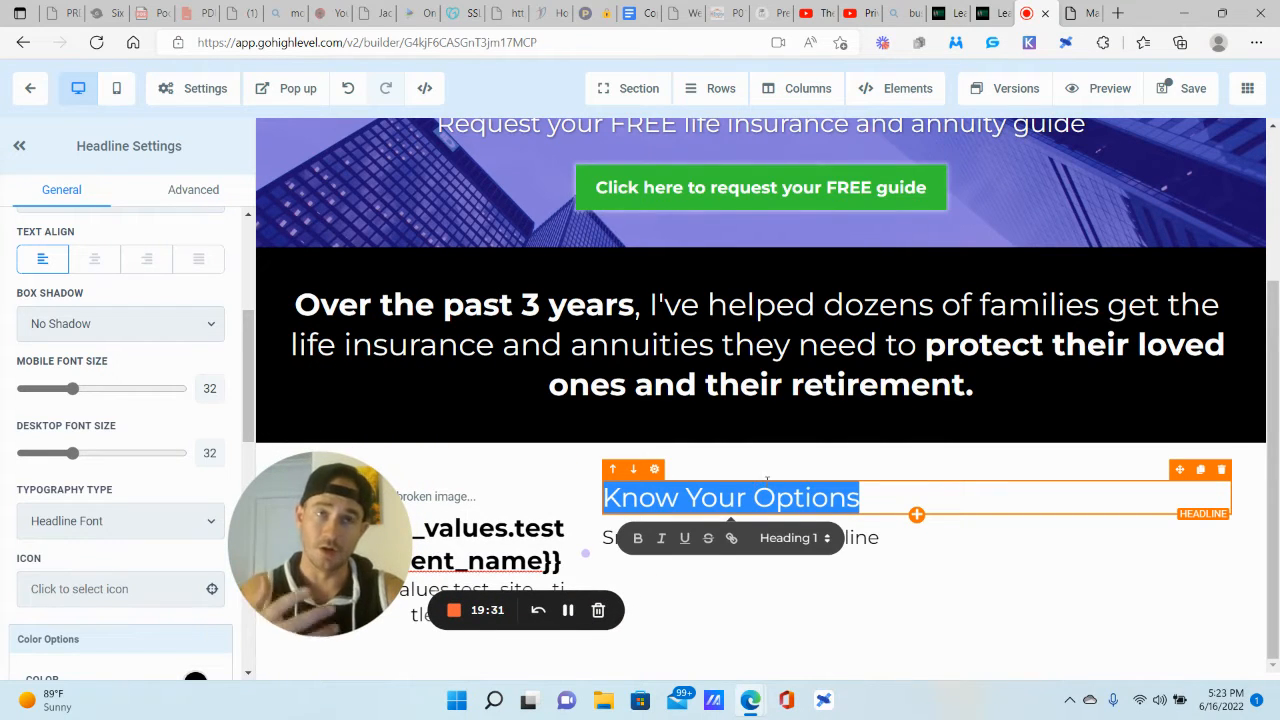
Step: Make Know Your Options bold at Desktop Font Size 45
scroll(148, 462, down, 1)
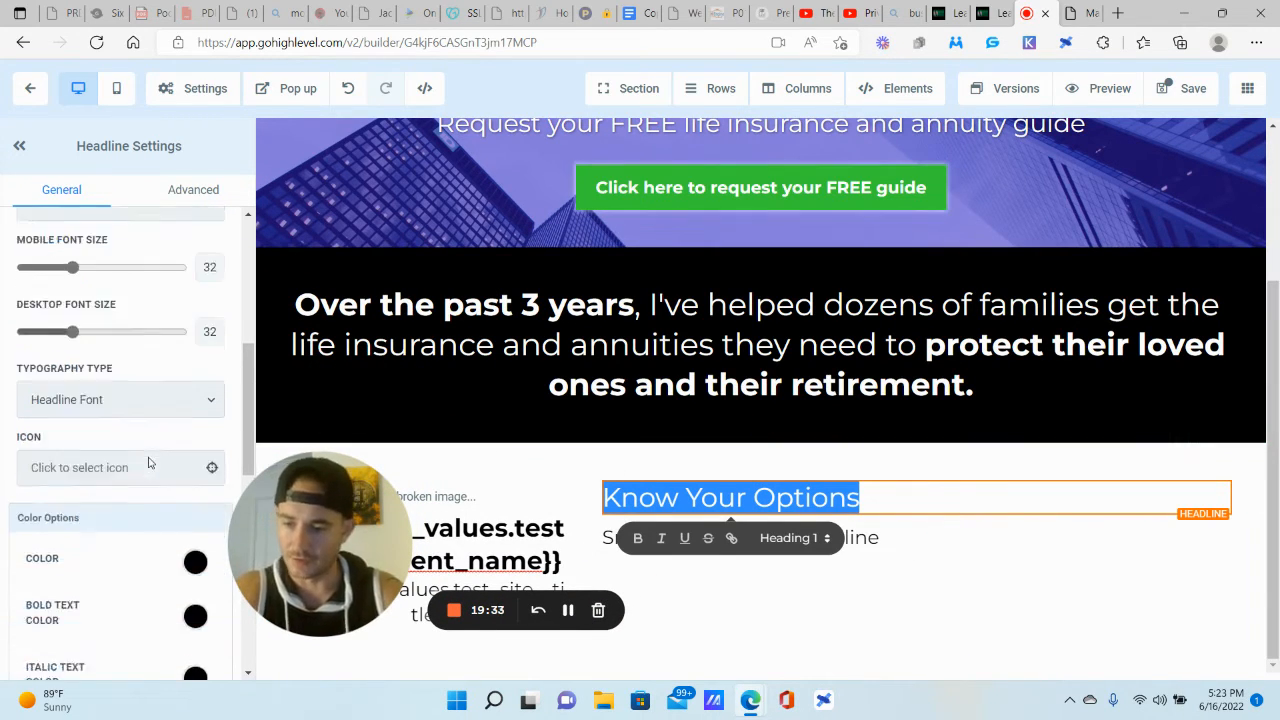
scroll(148, 462, down, 1)
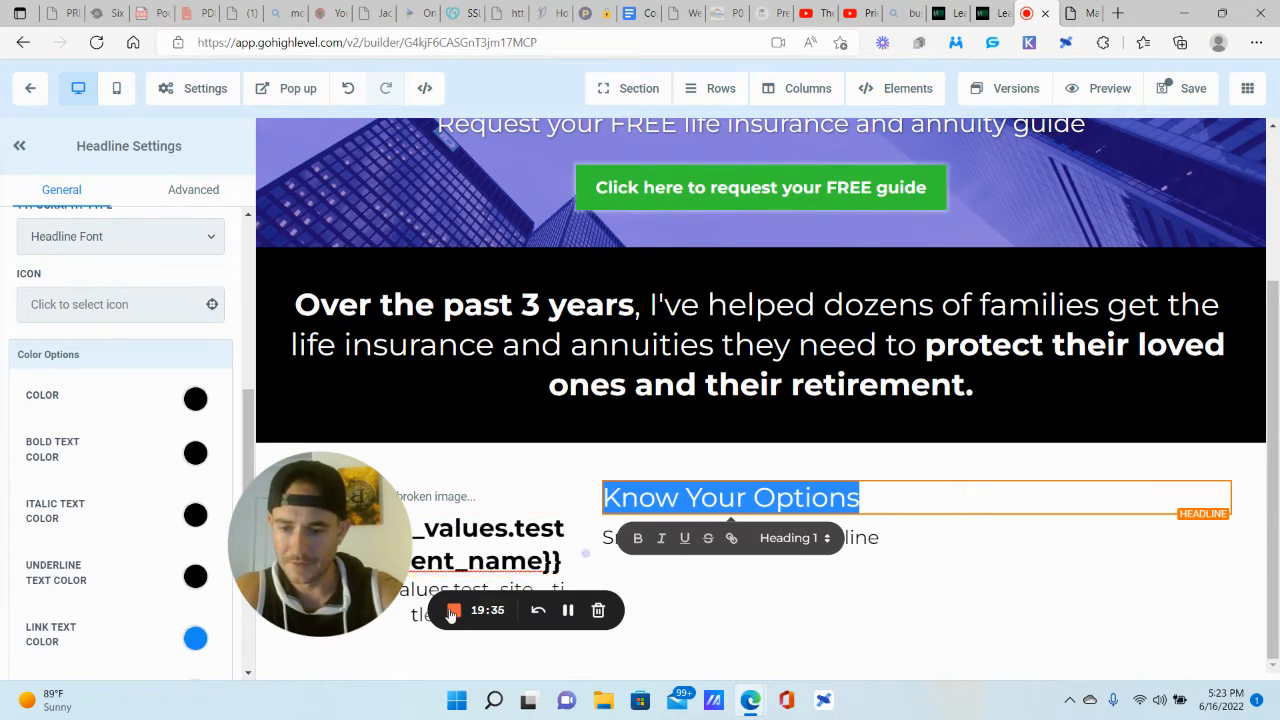
click(638, 538)
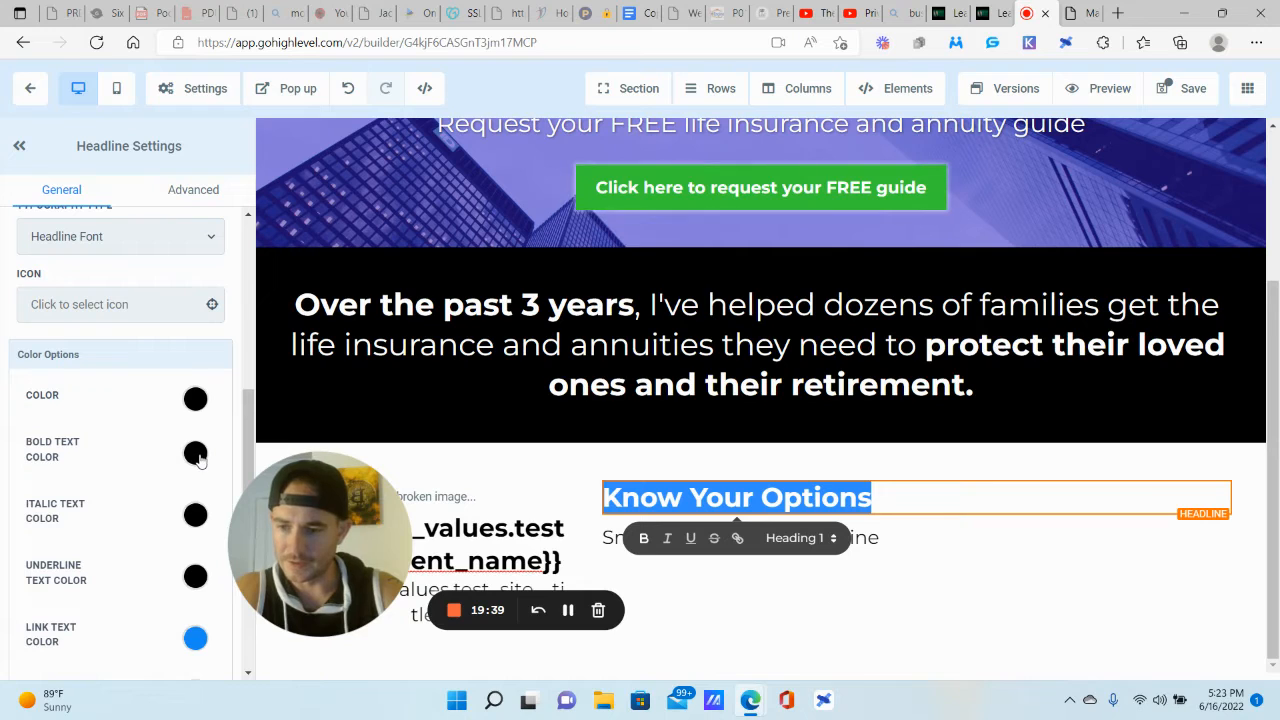
scroll(140, 458, up, 2)
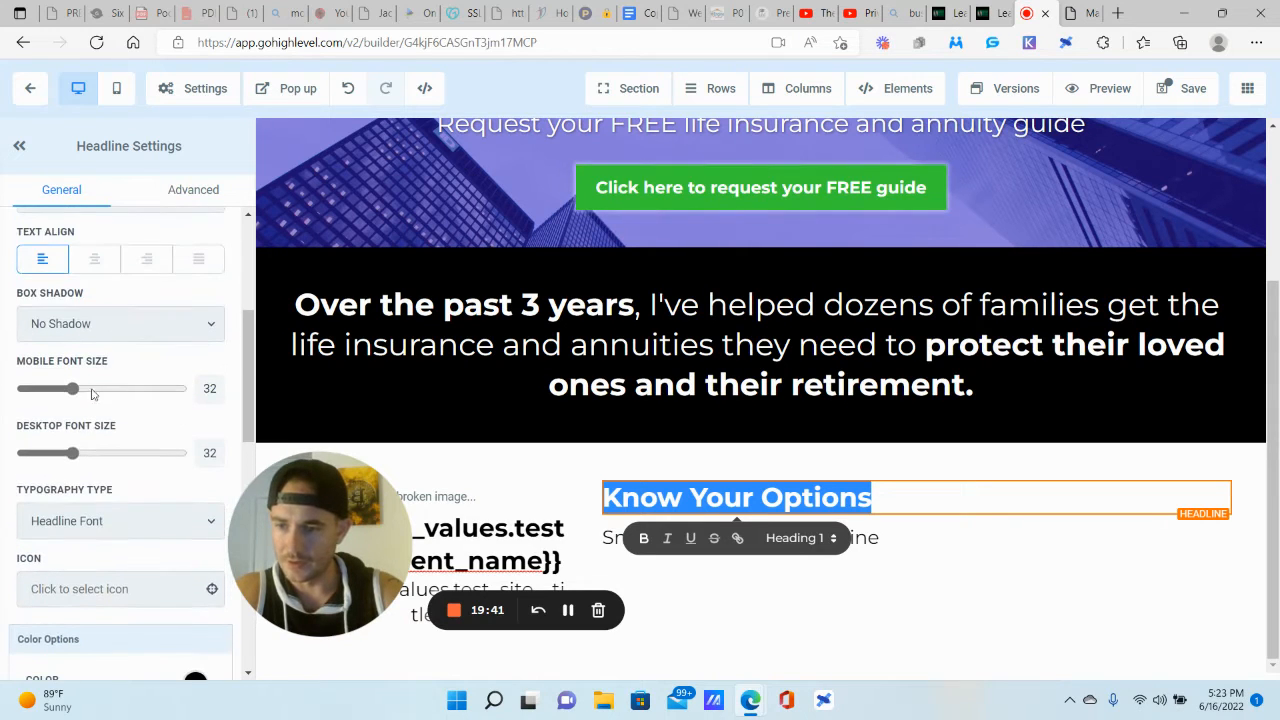
drag(74, 455, 94, 455)
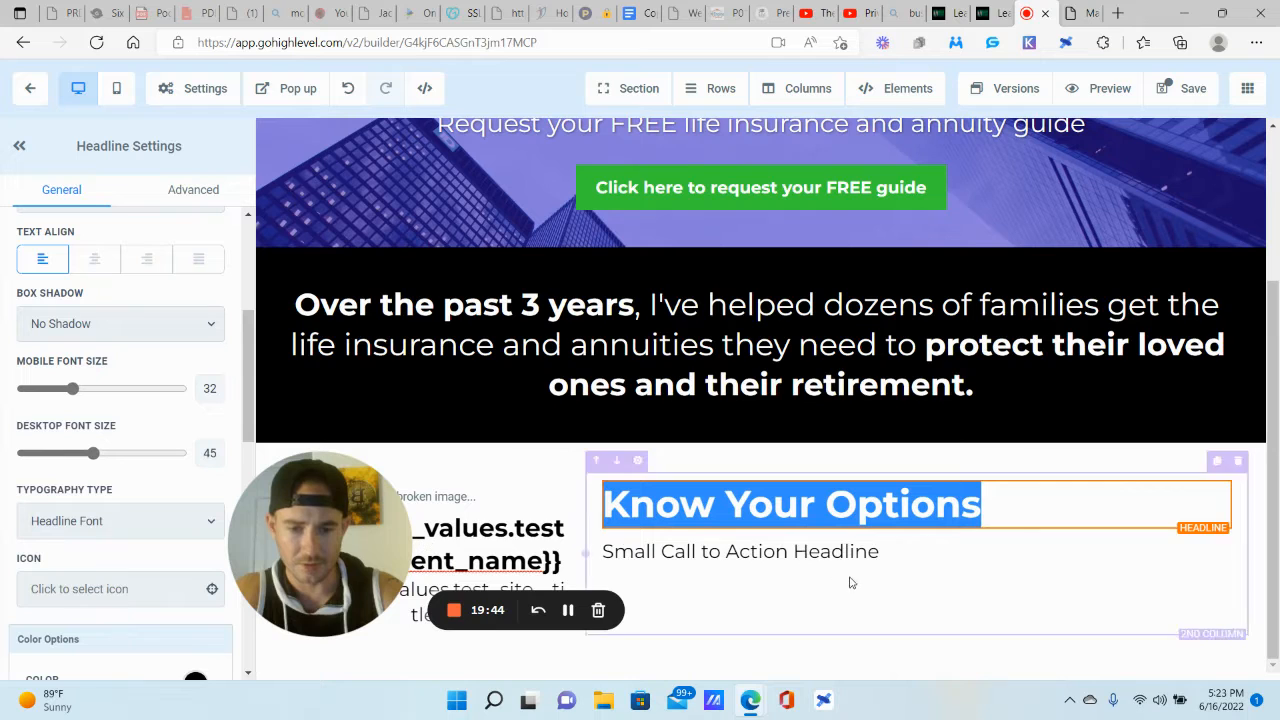
click(1081, 14)
drag(711, 617, 612, 370)
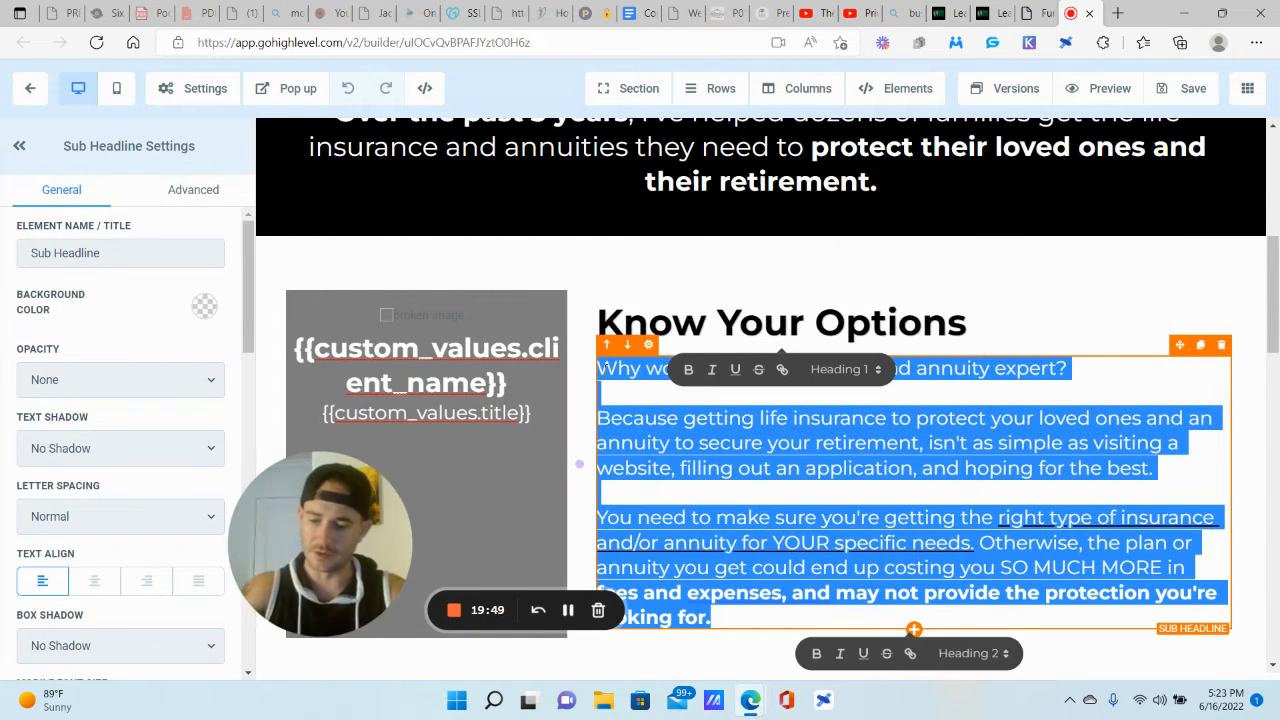
Step: Paste the three insurance-expert paragraphs into the right sub headline and remove the empty lines
click(1030, 13)
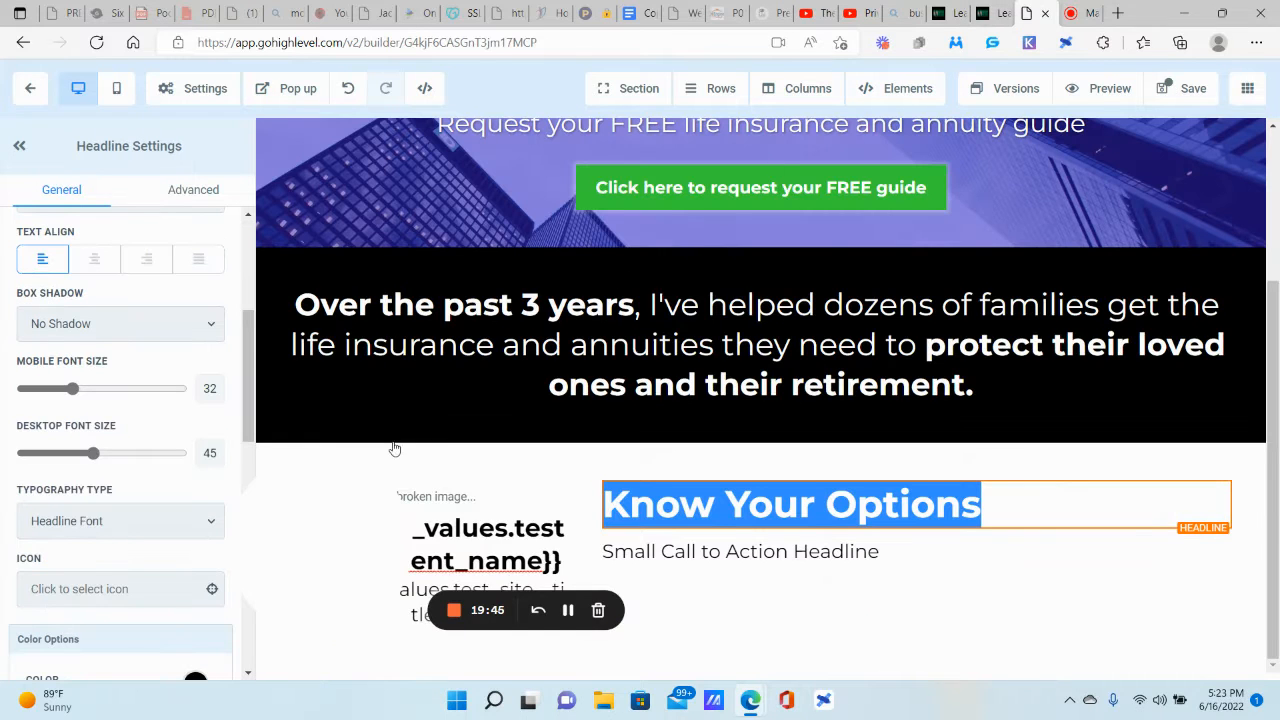
triple_click(776, 553)
text(Why work with an insurance and annuity expert?   Because getting life insurance to protect your loved ones and an annuity to secure your retirement, isn't as simple as visiting a website, filling out an application, and hoping for the best.    You need to make sure you're getting the right type of insurance and/or annuity for YOUR specific needs. Otherwise, the plan or annuity you get could end up costing you SO MUCH MORE in fees and expenses, and may not provide the protection you're looking for.)
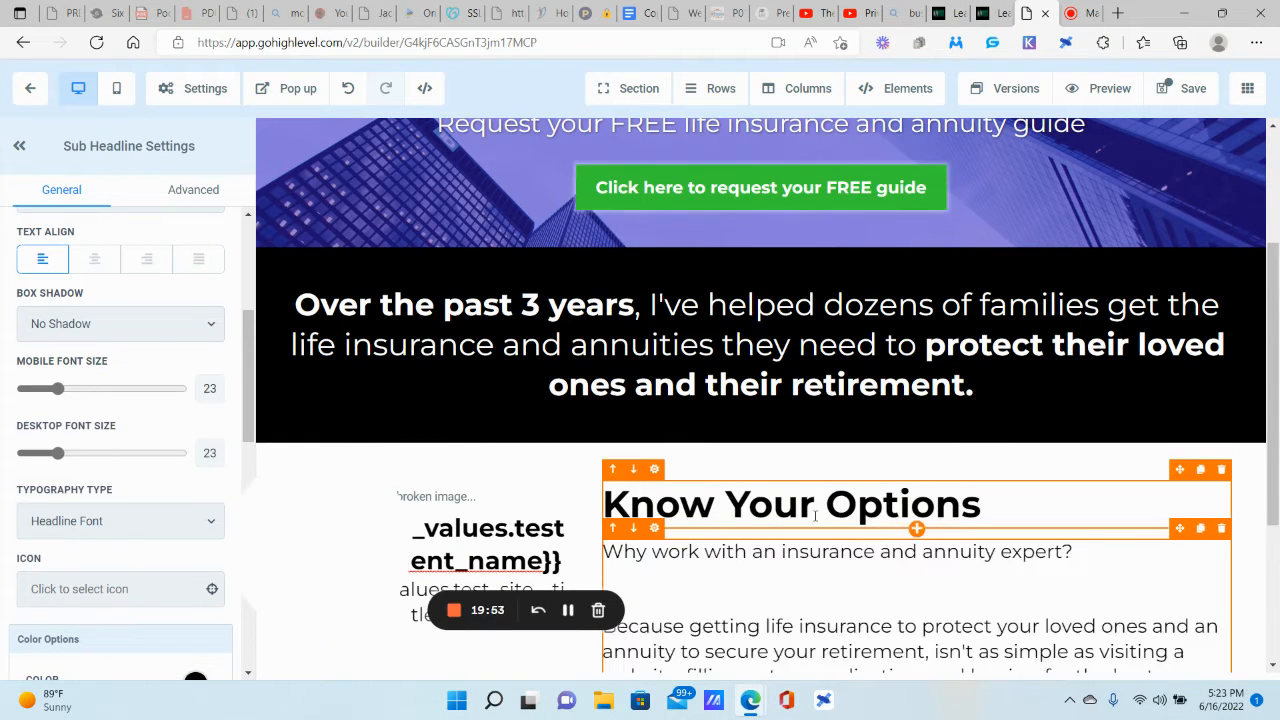
scroll(665, 354, down, 3)
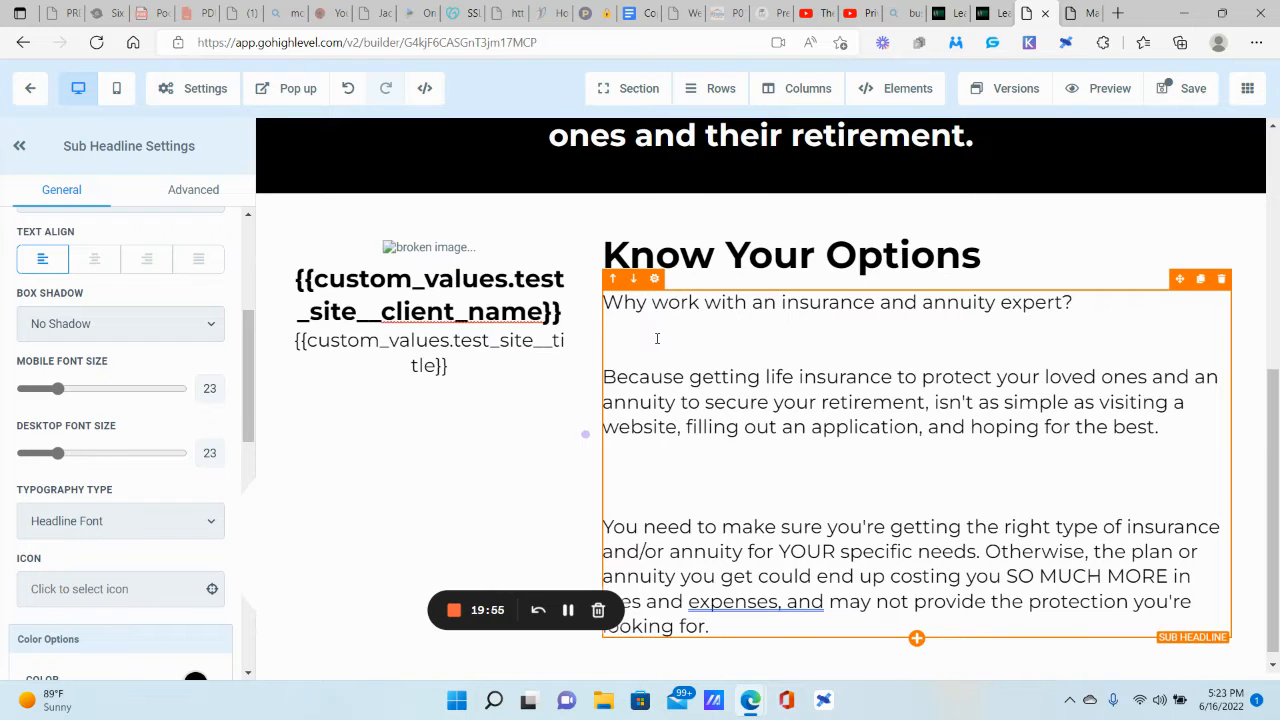
click(657, 338)
key(BackSpace)
click(641, 460)
key(BackSpace)
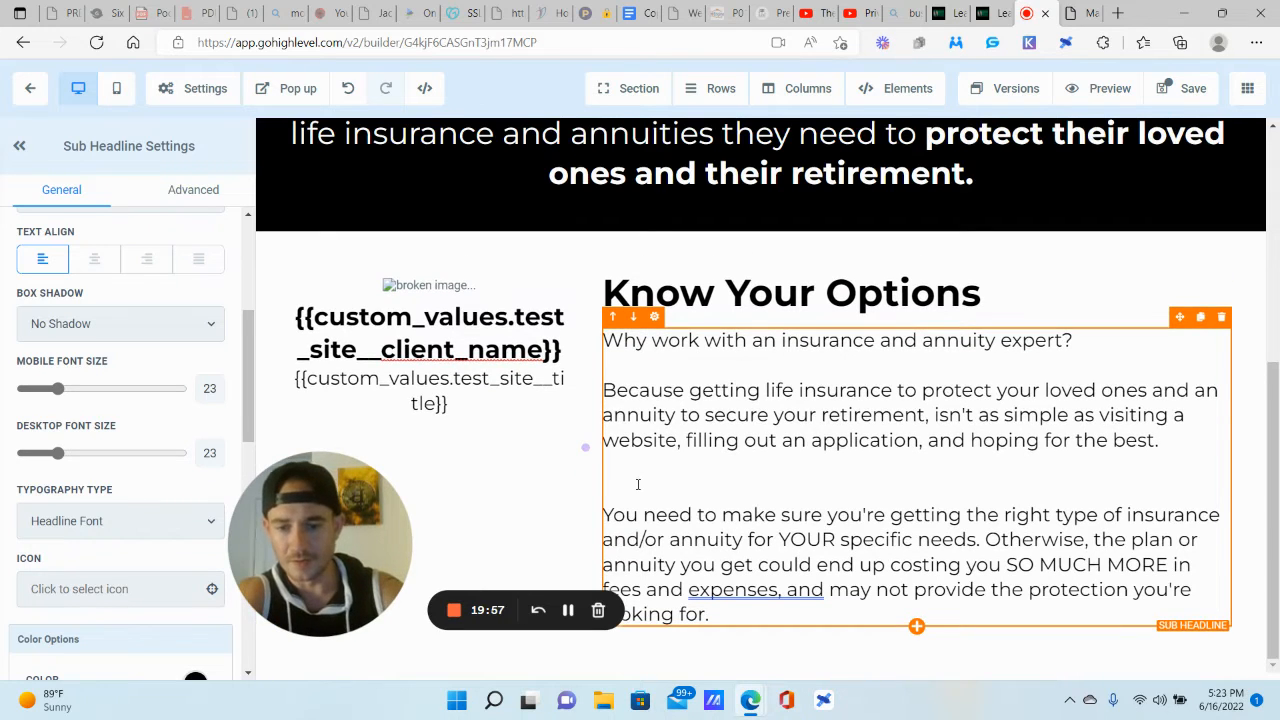
click(637, 484)
key(BackSpace)
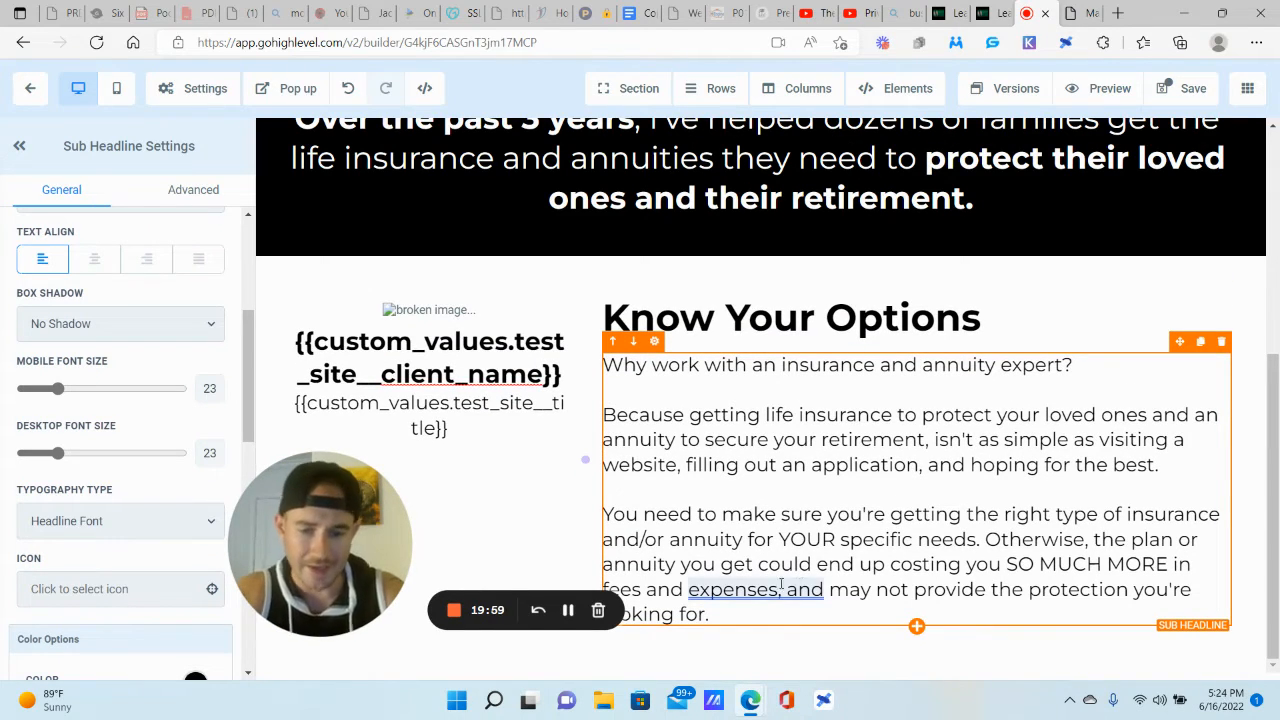
Step: Bold the paragraph's closing clause and underline the clause about visiting a website
drag(711, 614, 976, 565)
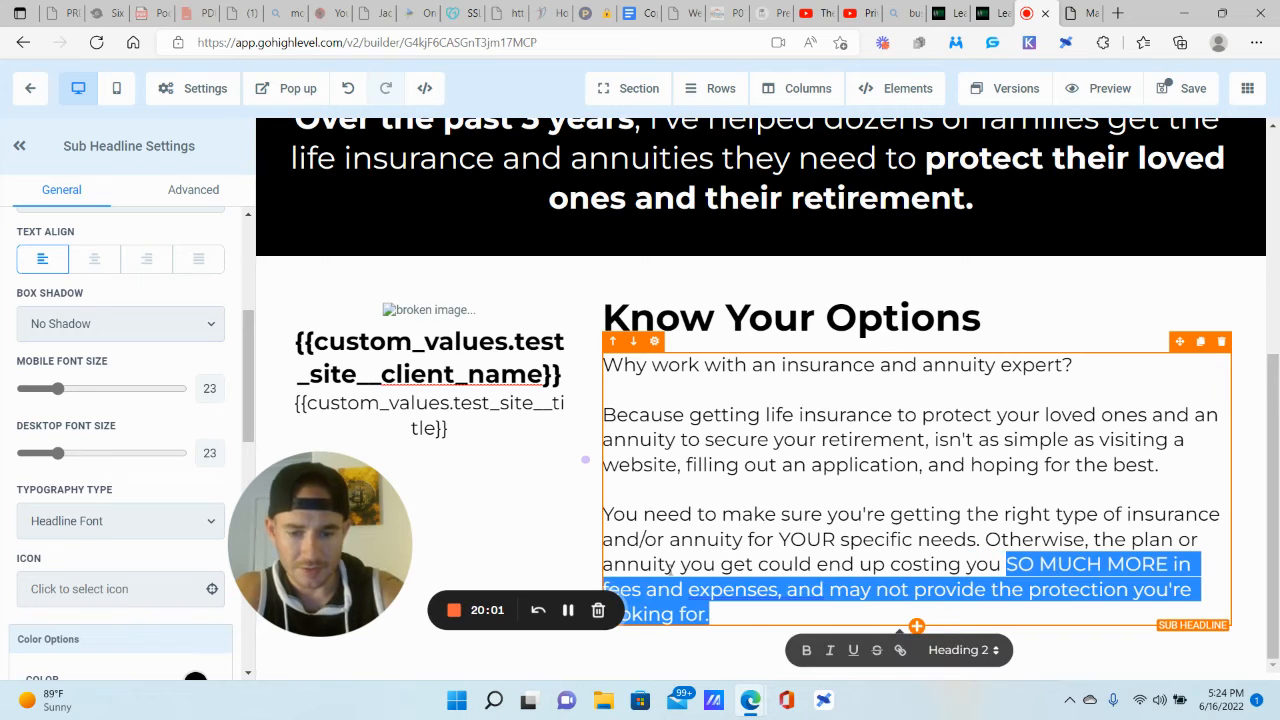
click(812, 650)
click(847, 496)
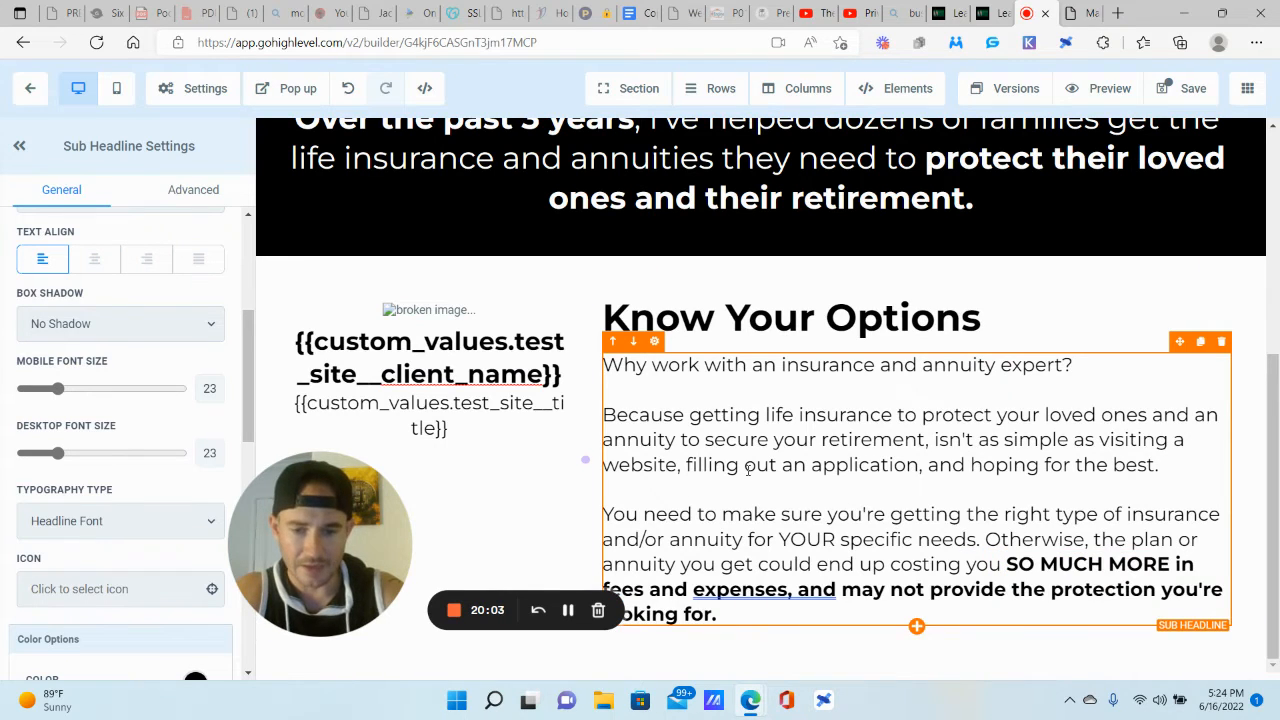
drag(936, 439, 1160, 466)
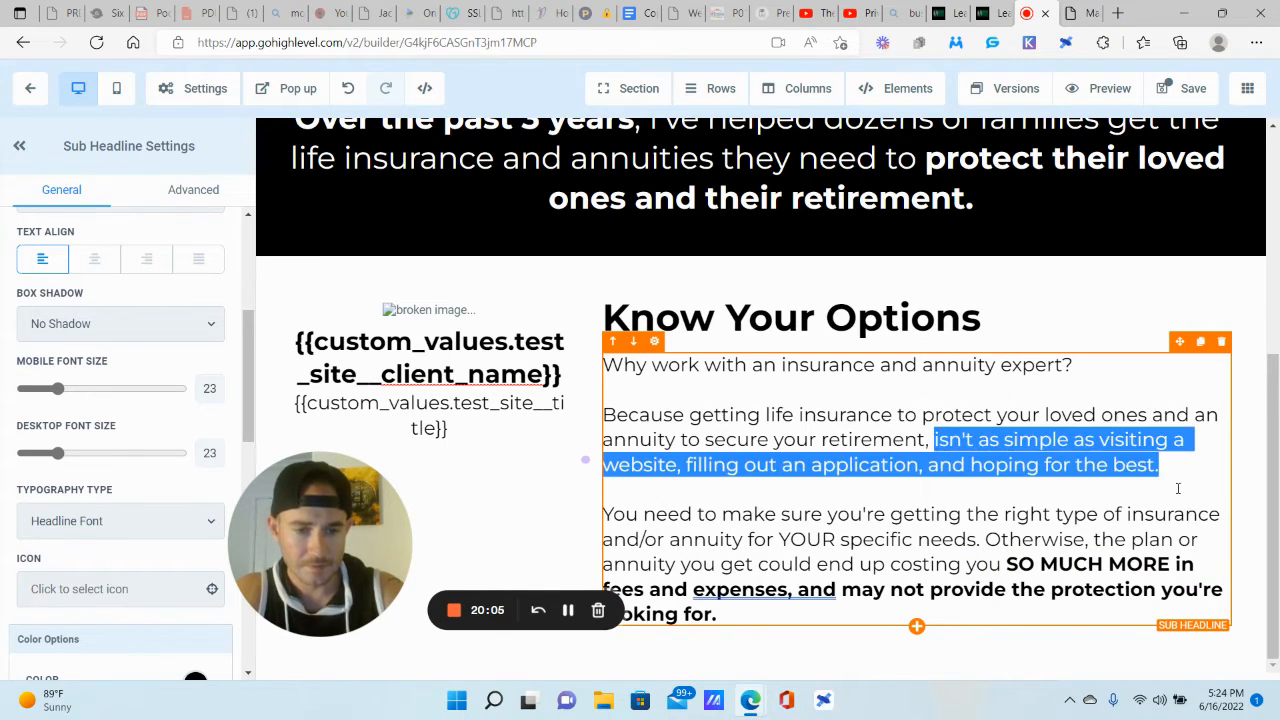
key(ctrl+u)
click(960, 440)
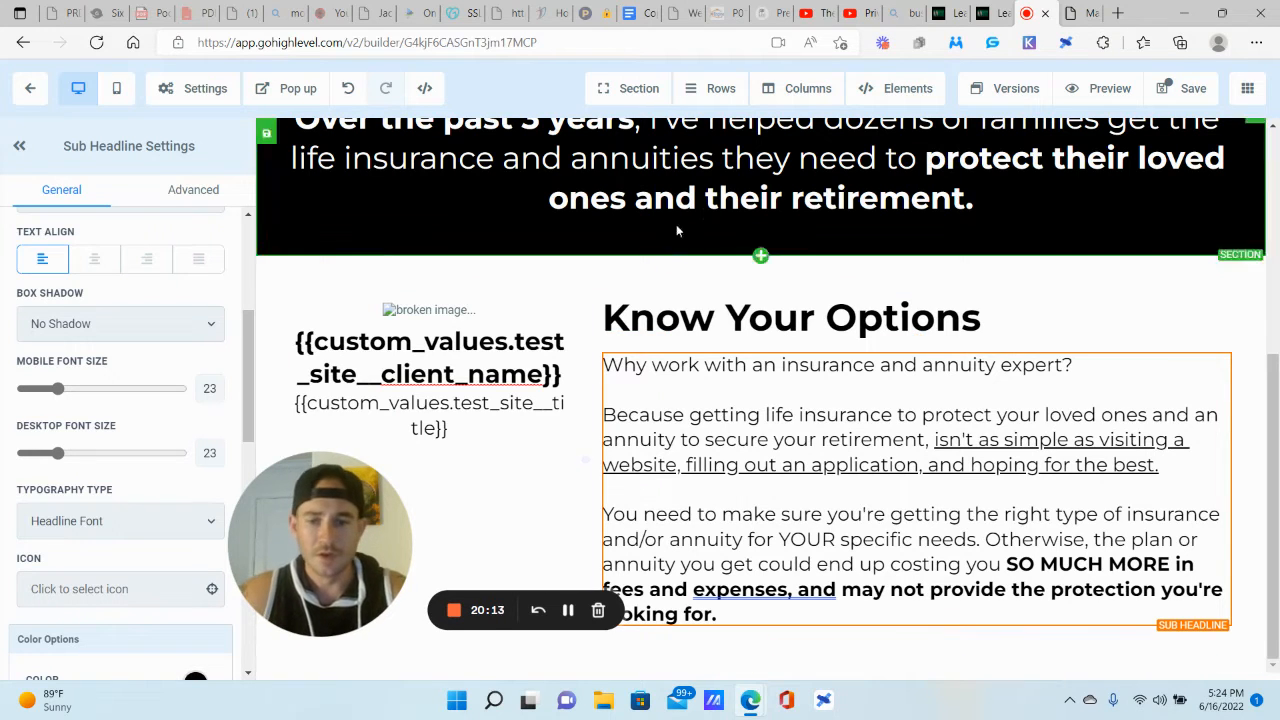
click(573, 312)
click(1078, 13)
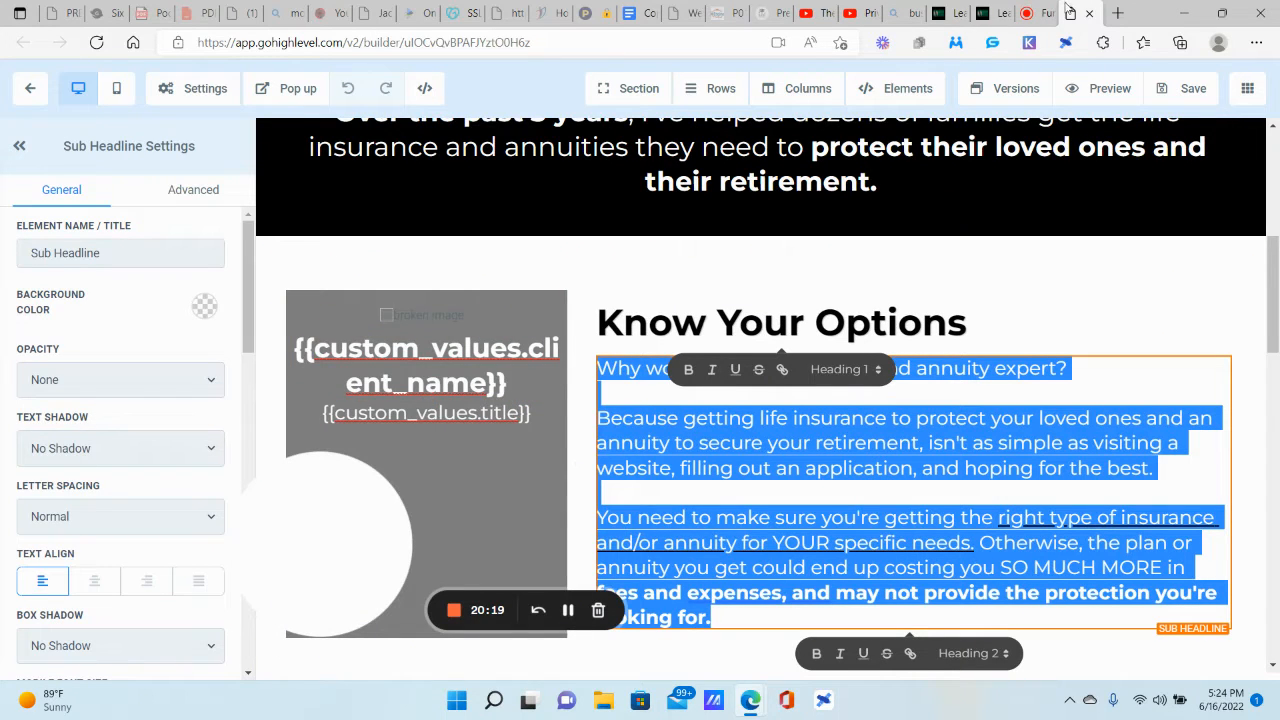
Step: Set the headshot/client name/title column's Background Color to the pink swatch
click(1035, 13)
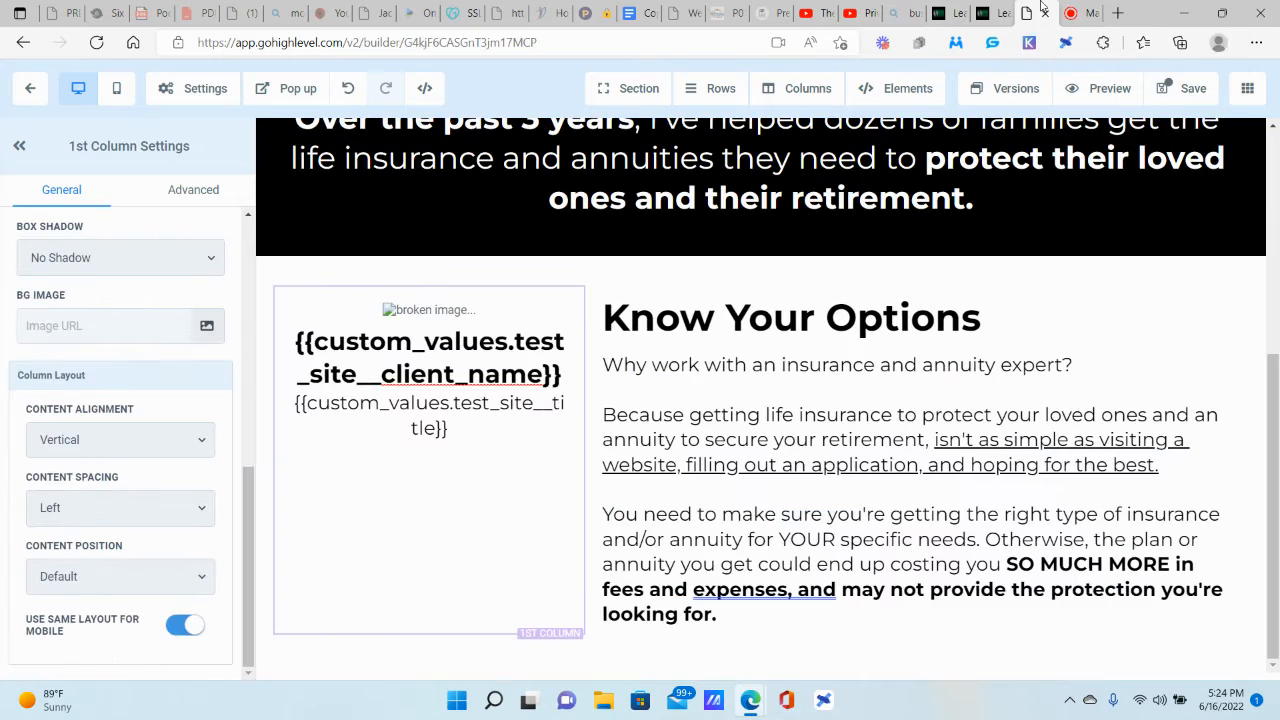
triple_click(522, 365)
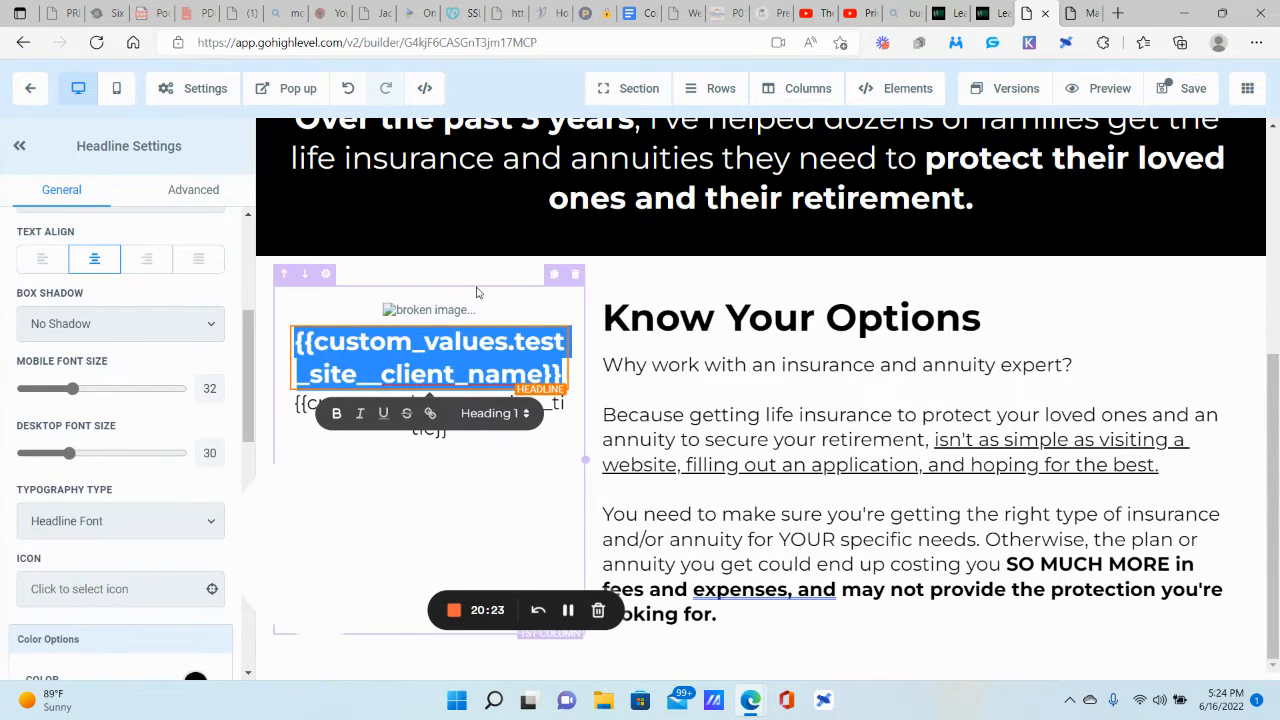
click(478, 295)
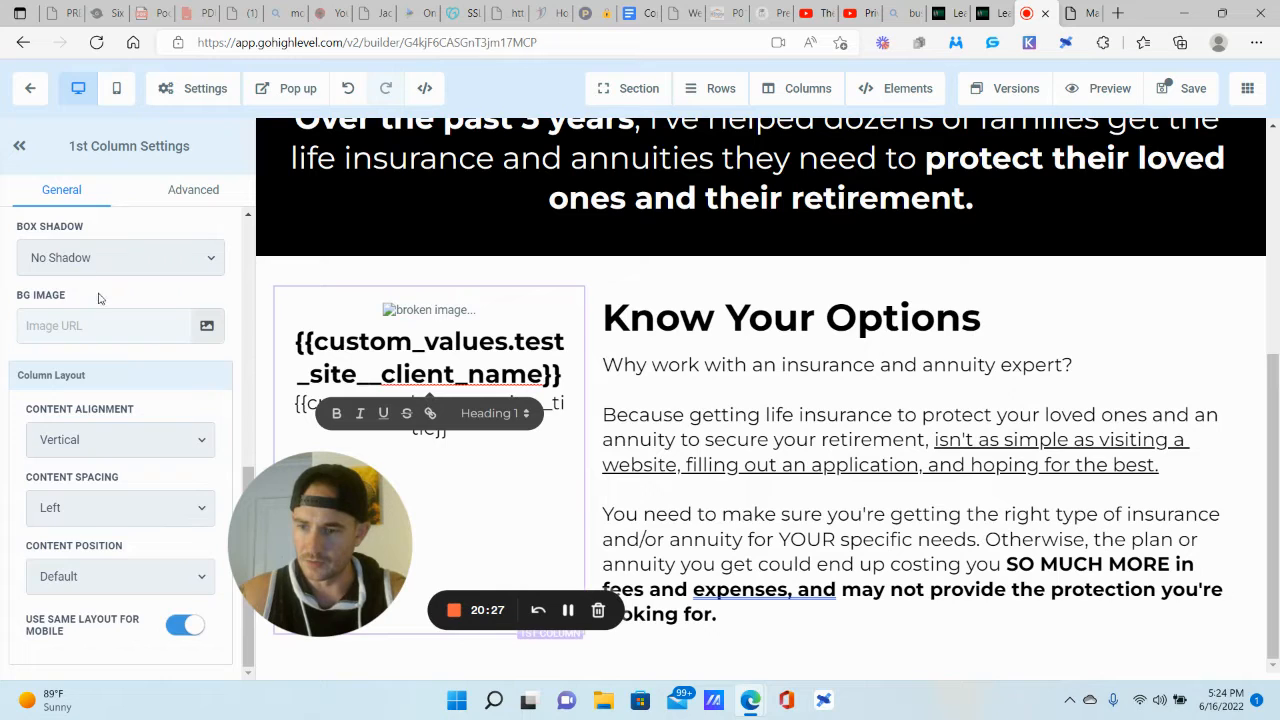
scroll(98, 297, up, 4)
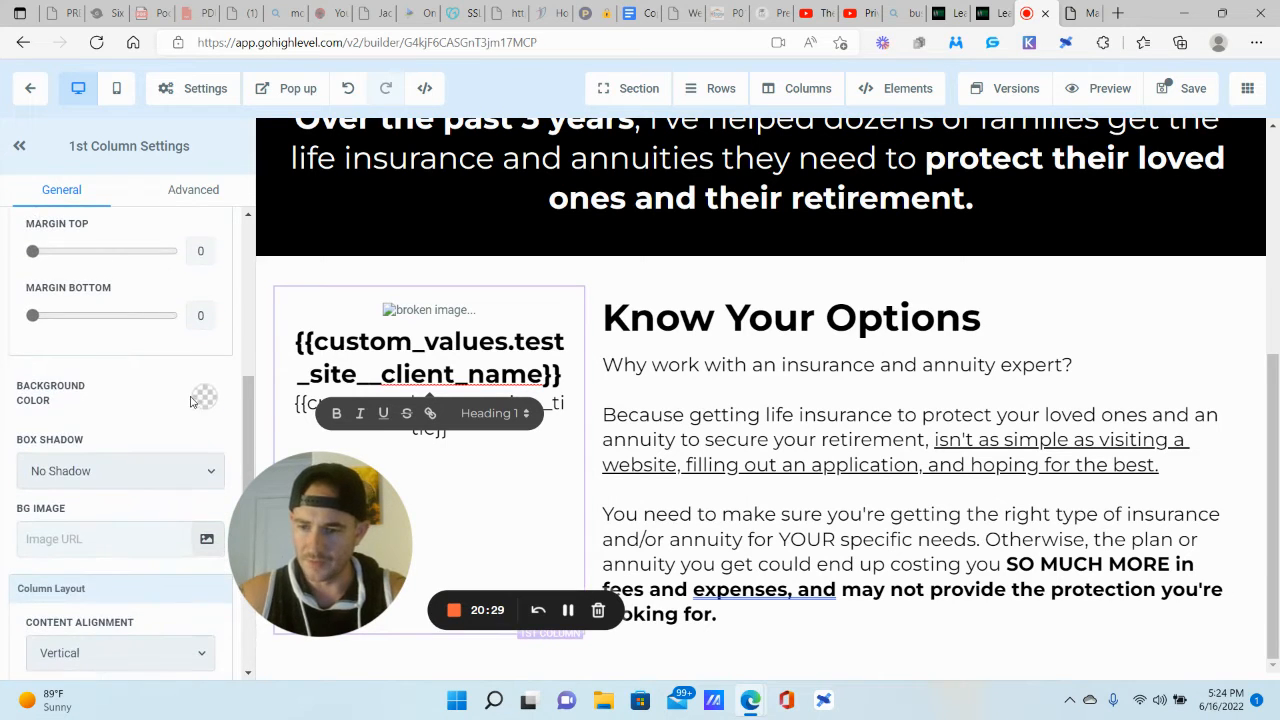
click(194, 399)
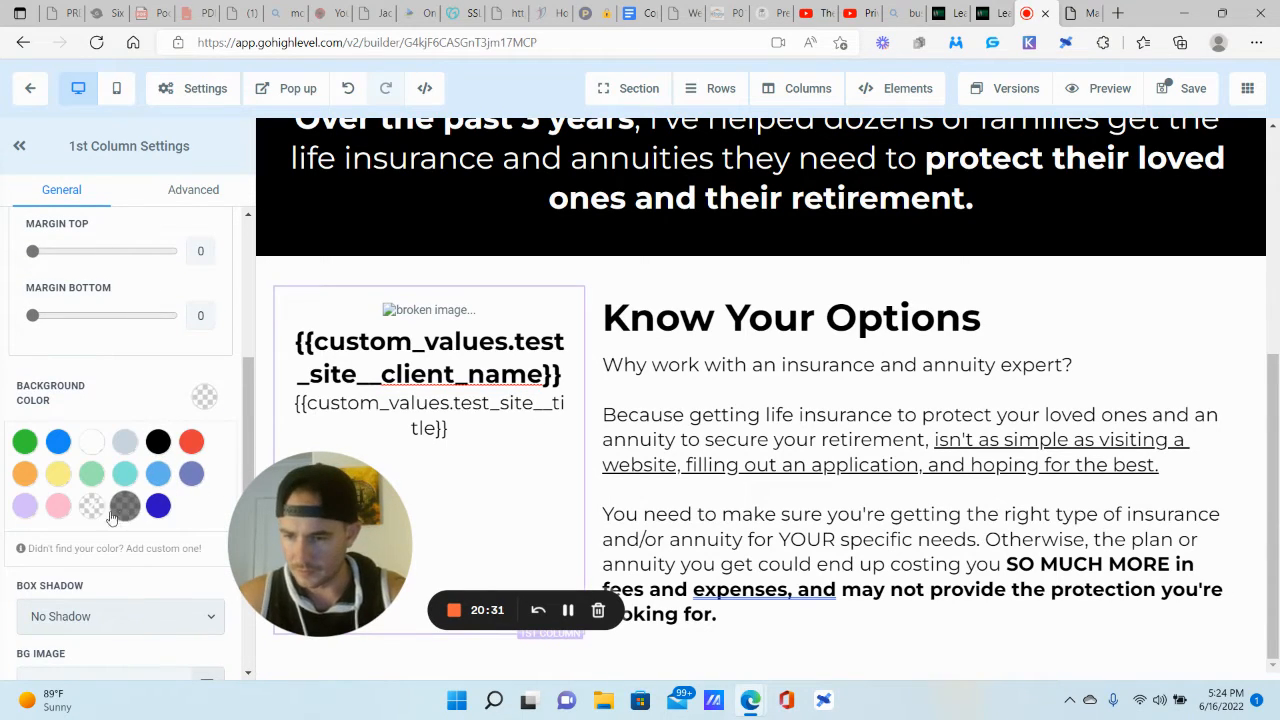
click(57, 507)
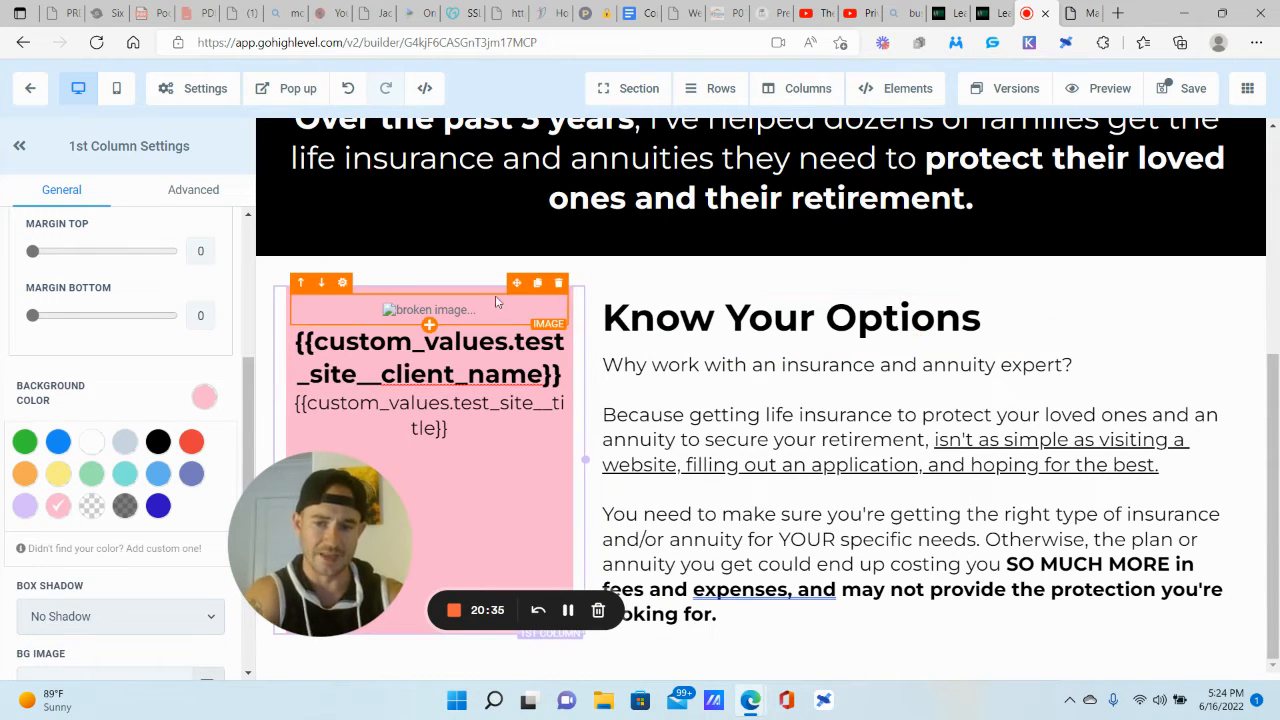
click(965, 192)
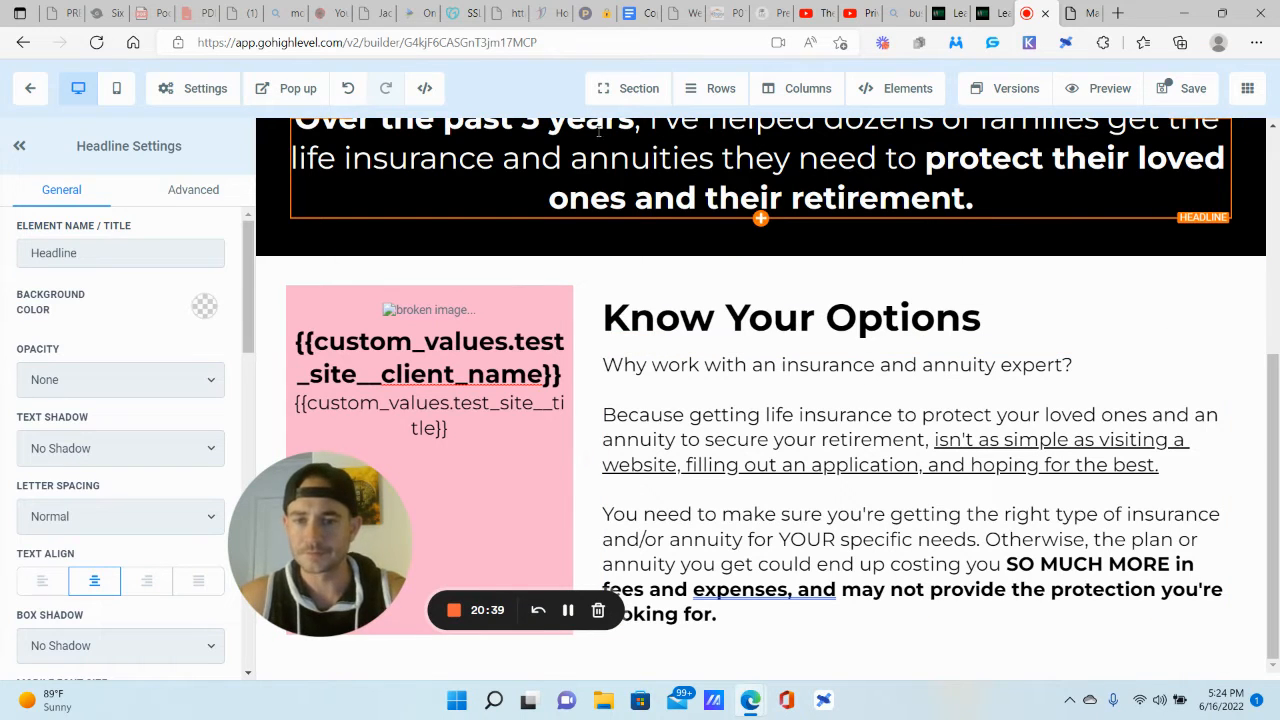
Step: Add a full-width section below the Know Your Options content, then view the reference funnel page
click(630, 88)
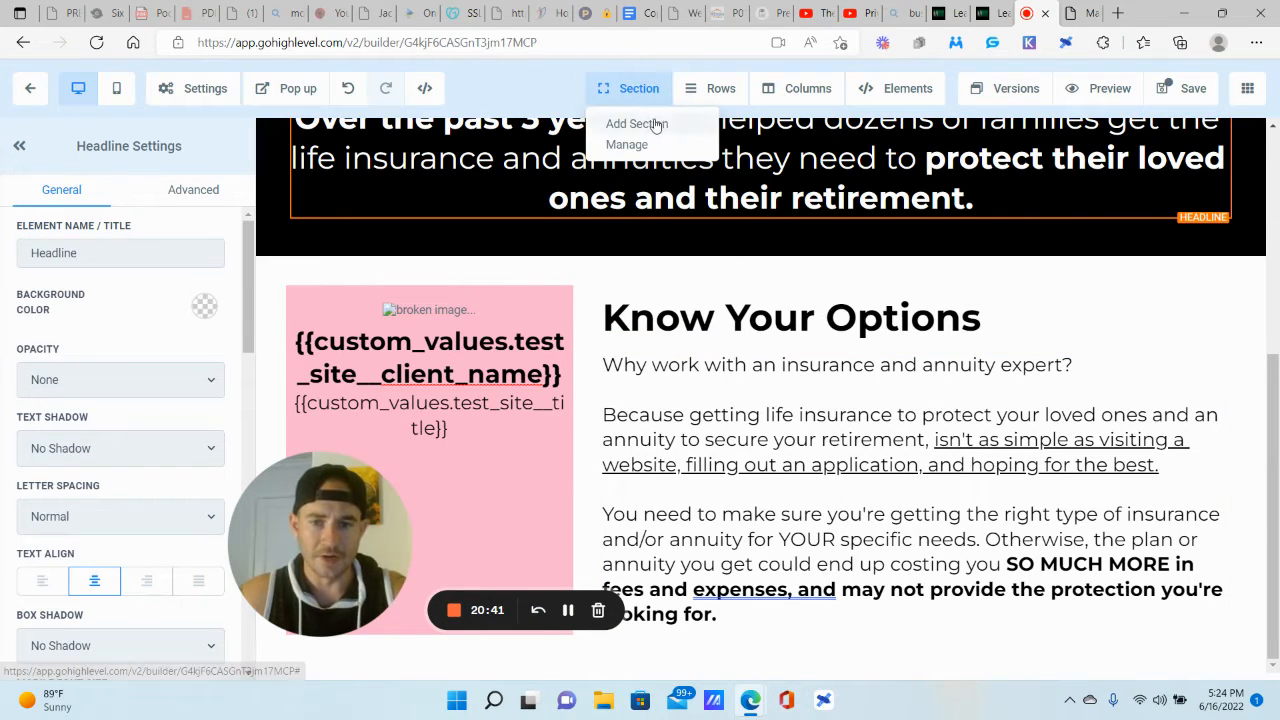
click(636, 123)
drag(986, 163, 808, 650)
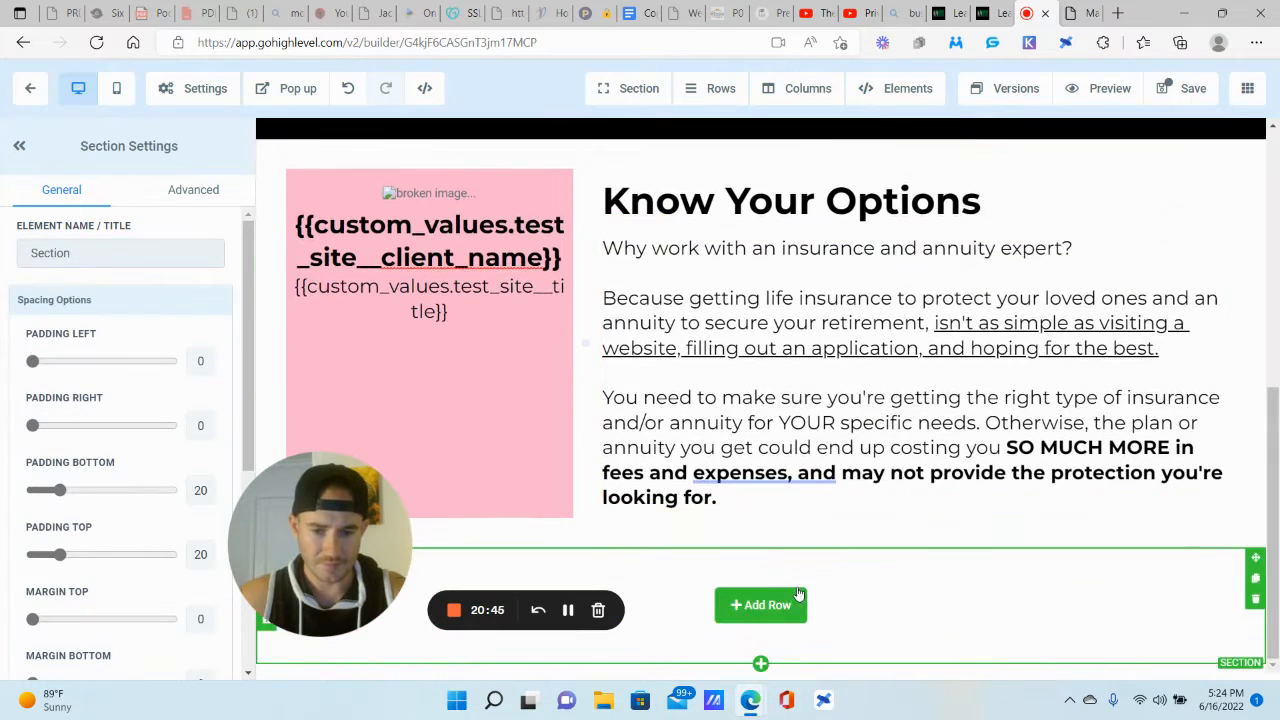
click(1077, 11)
scroll(868, 310, down, 5)
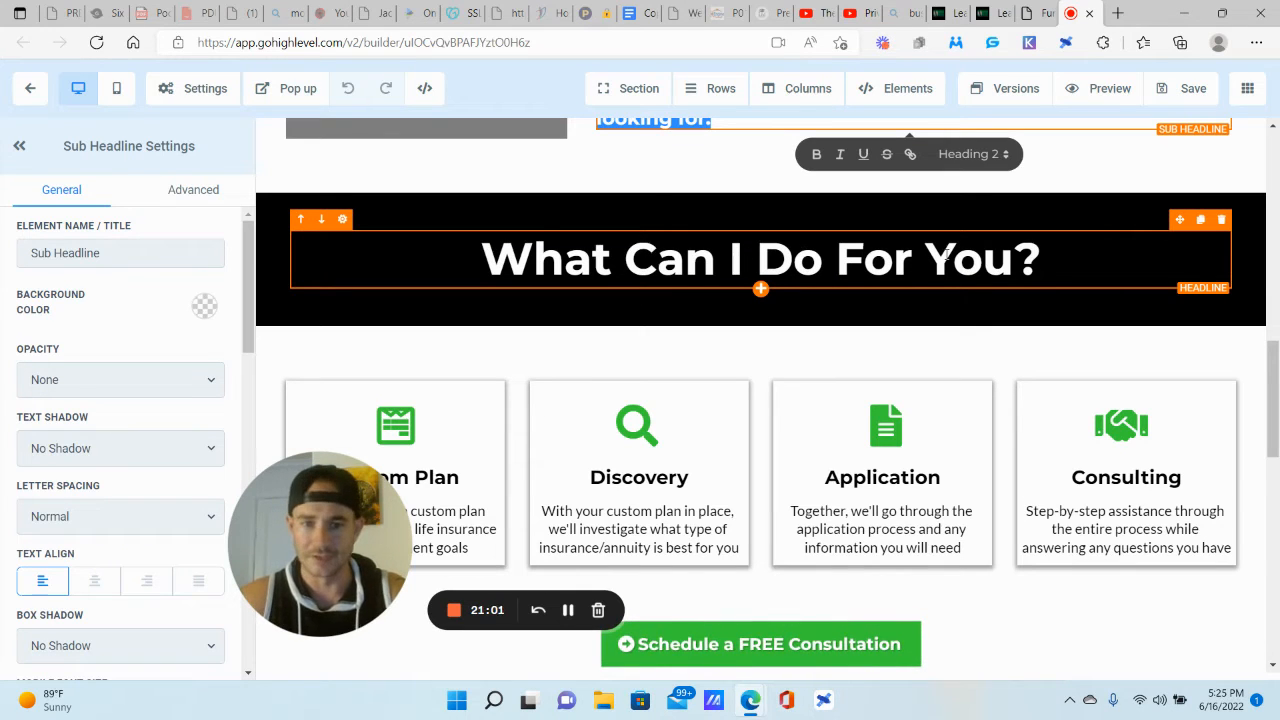
Step: Review the reference page's four What Can I Do For You? service cards, then return to Test Site
scroll(945, 255, down, 2)
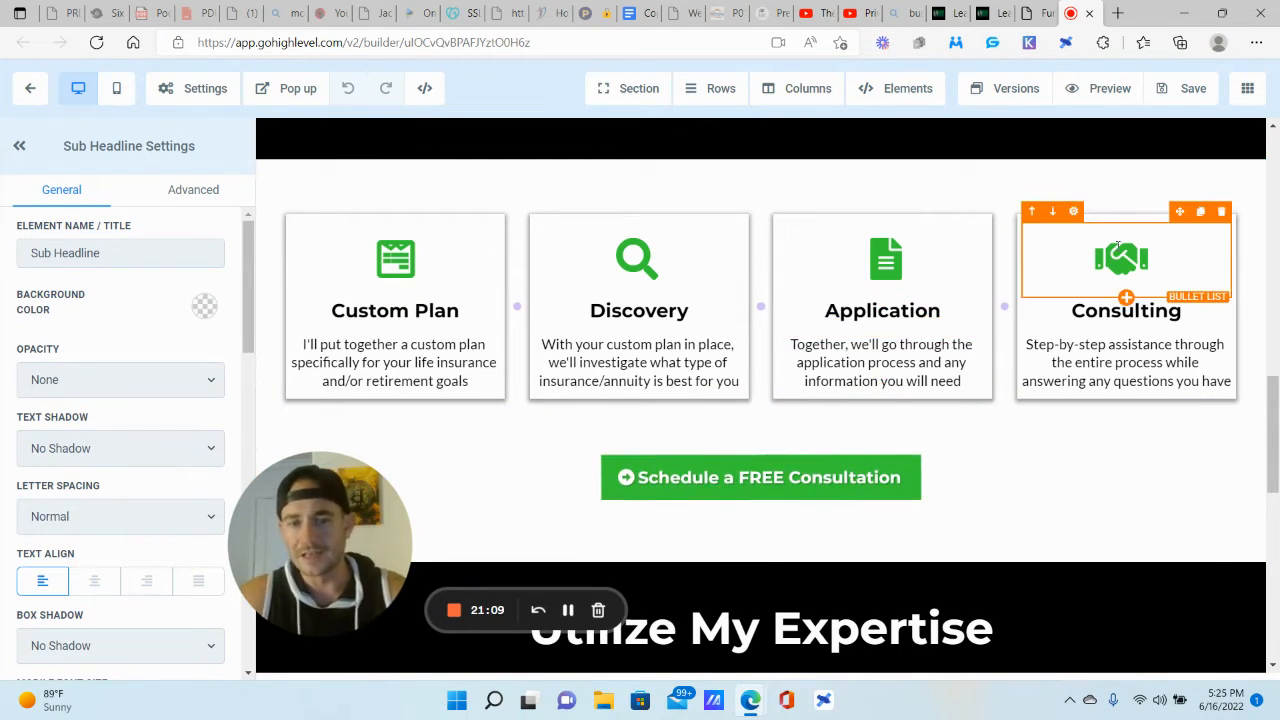
scroll(1000, 240, up, 1)
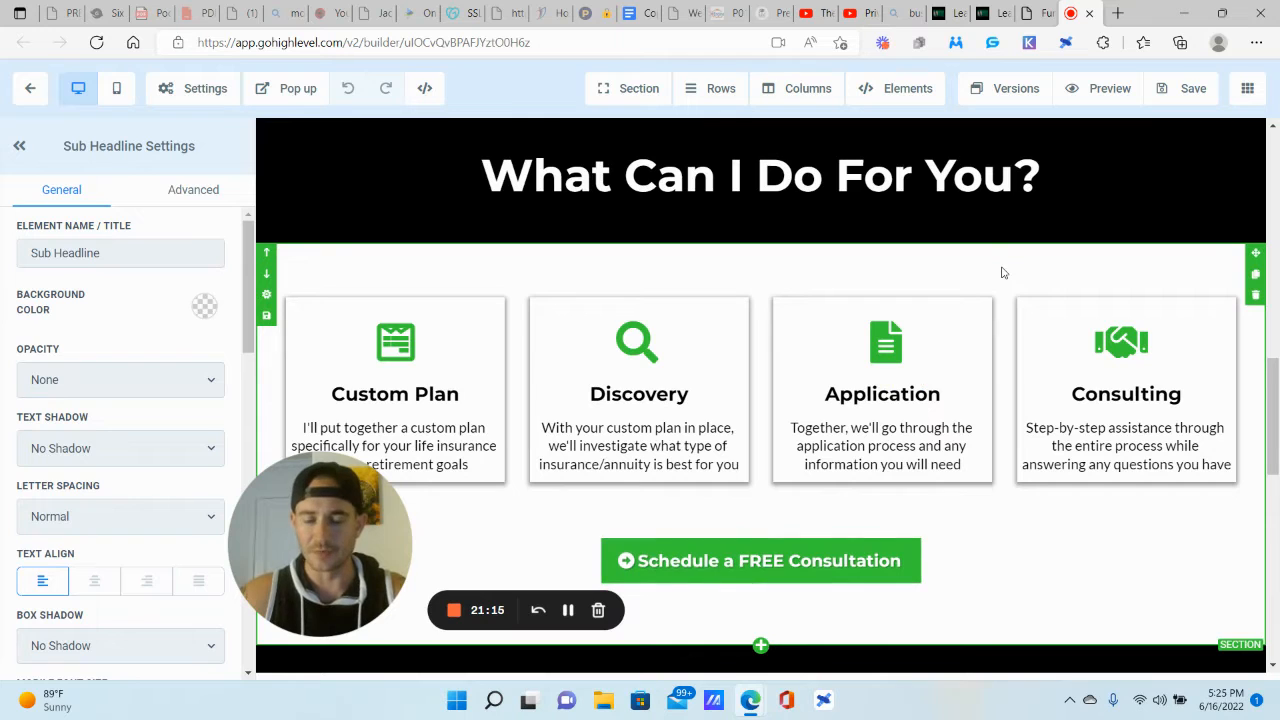
scroll(1003, 272, down, 1)
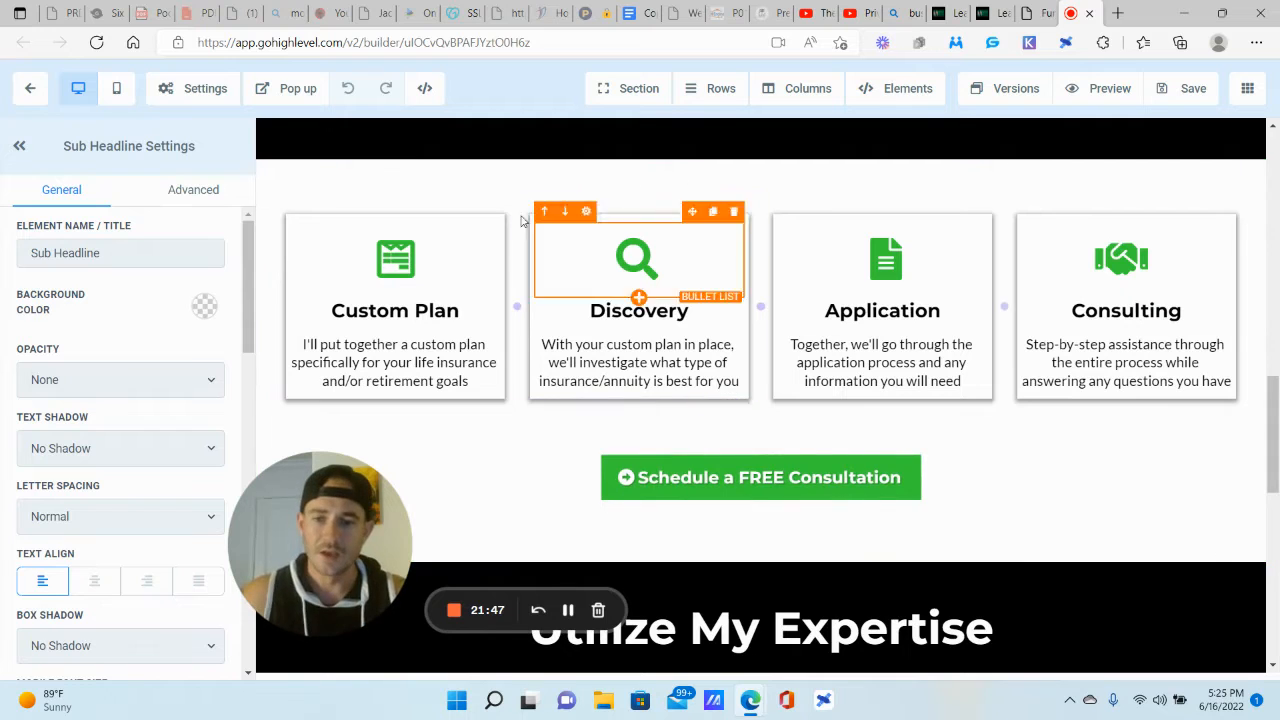
scroll(978, 293, up, 1)
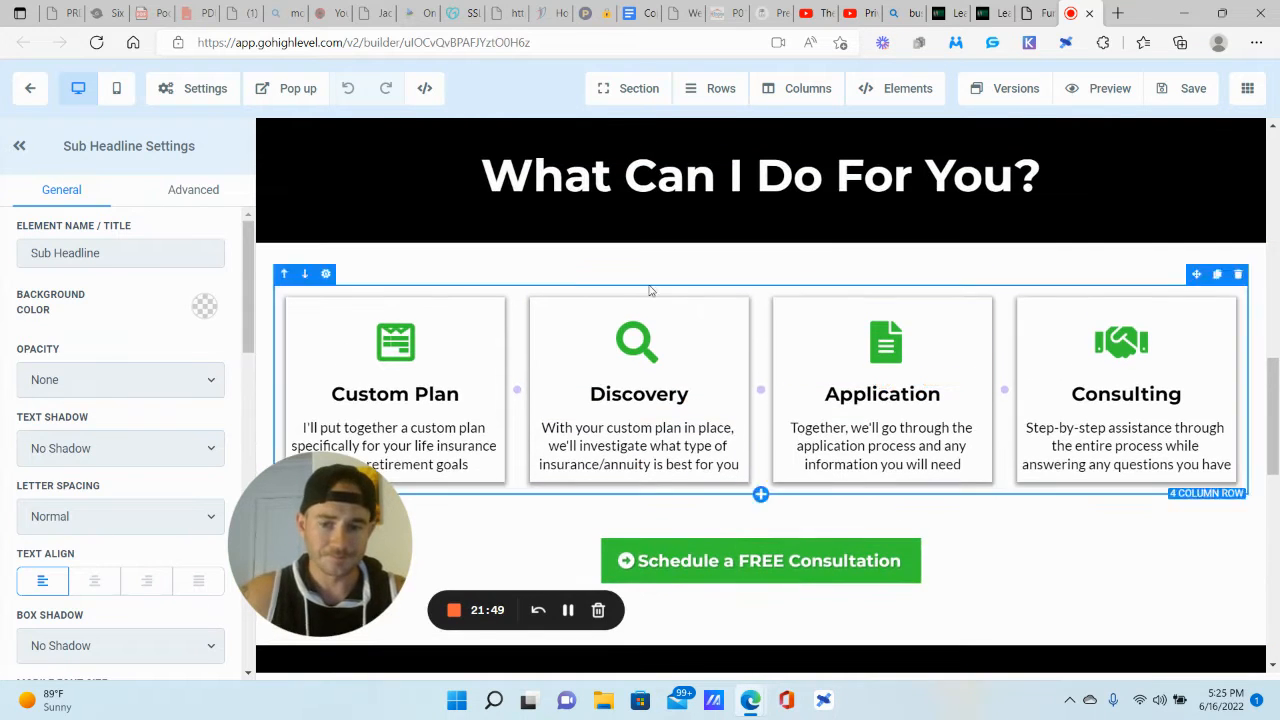
click(1043, 9)
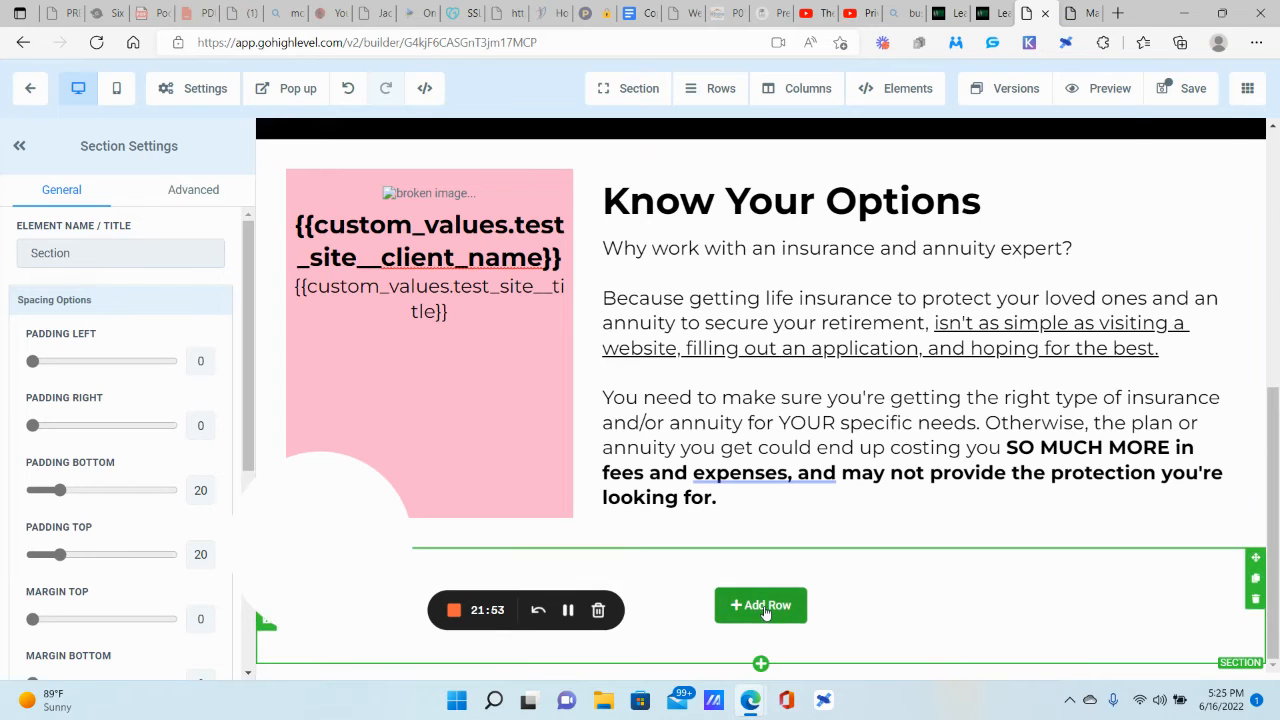
Step: Add a four-column row to the new section and place a bullet list in its fourth column
click(762, 606)
click(1202, 313)
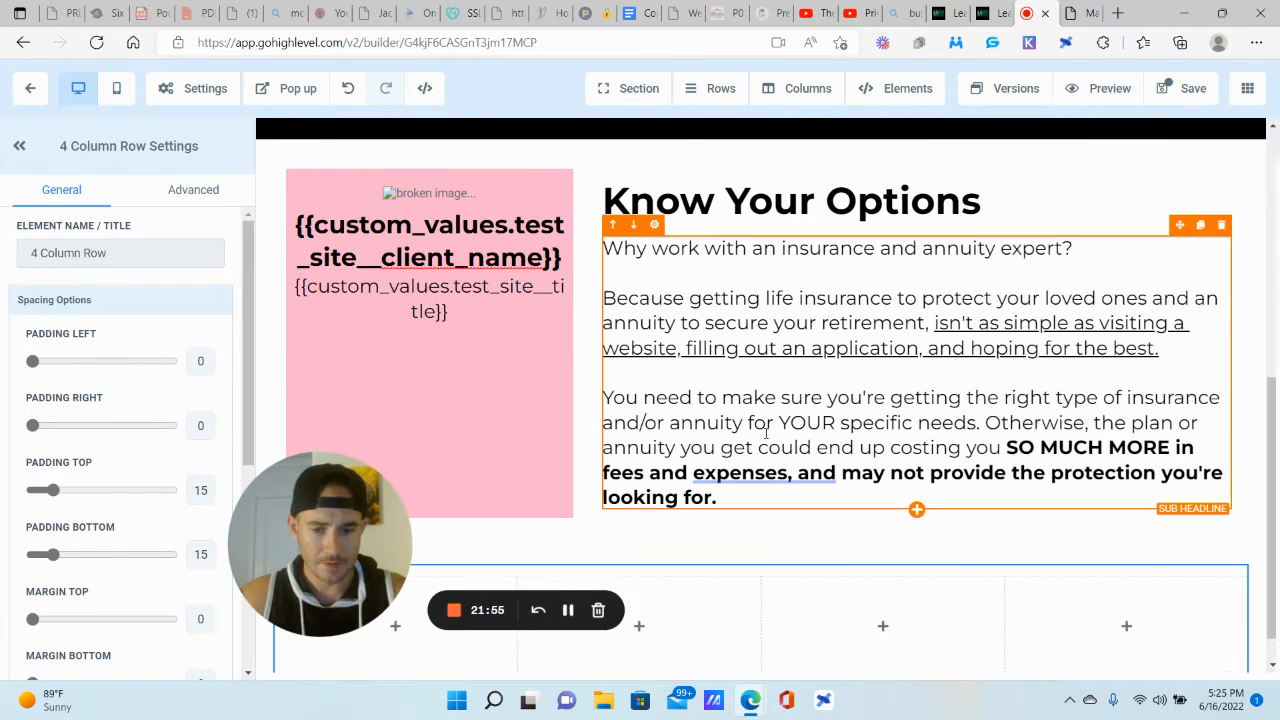
drag(302, 505, 102, 506)
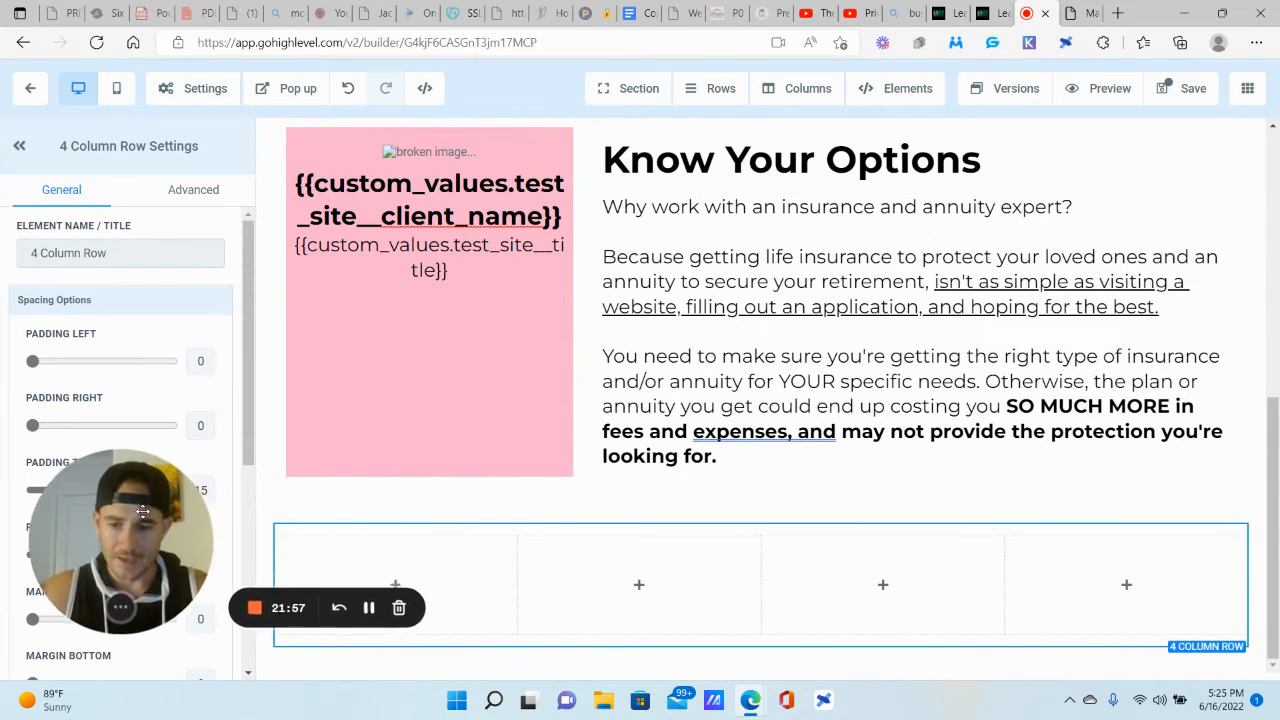
click(1132, 585)
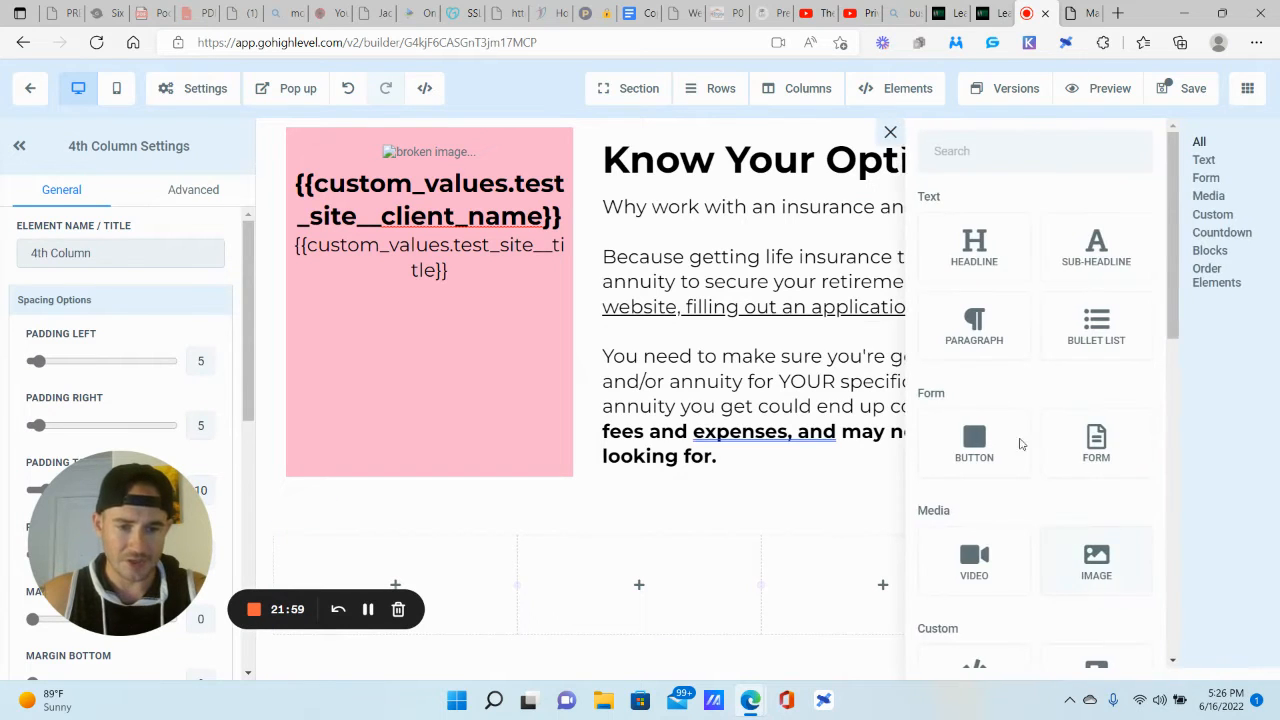
click(1062, 10)
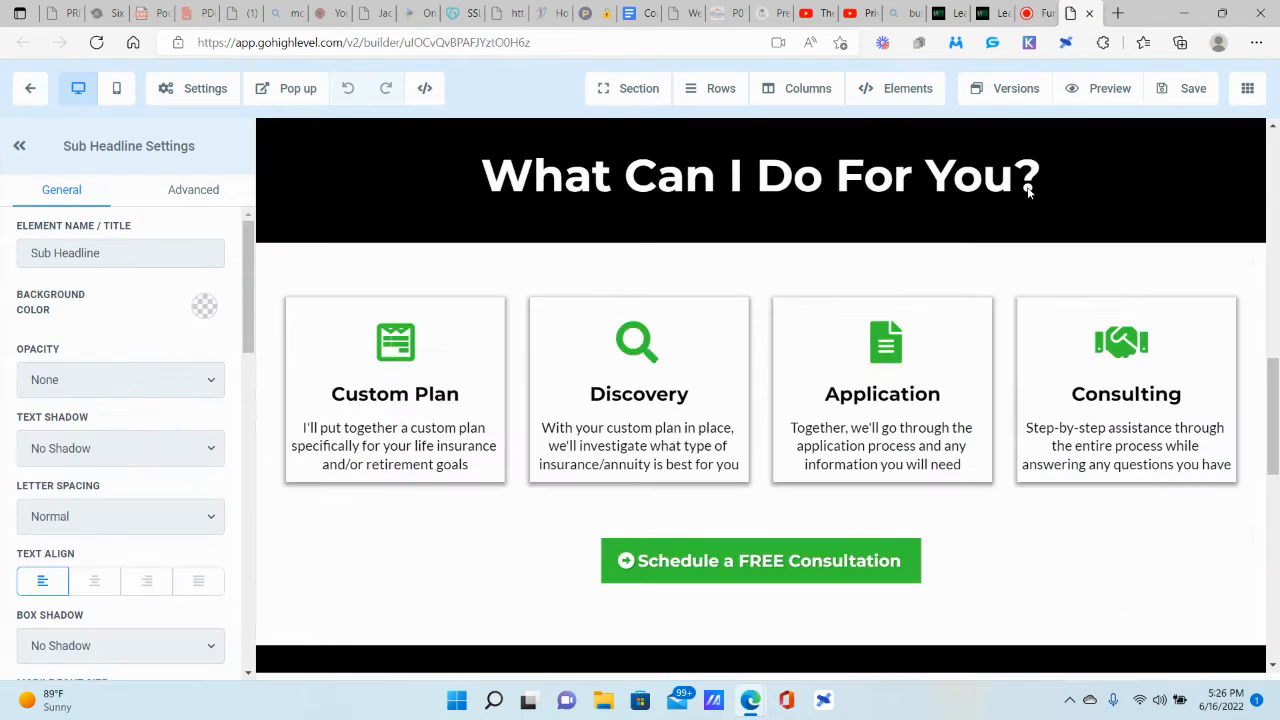
click(1035, 12)
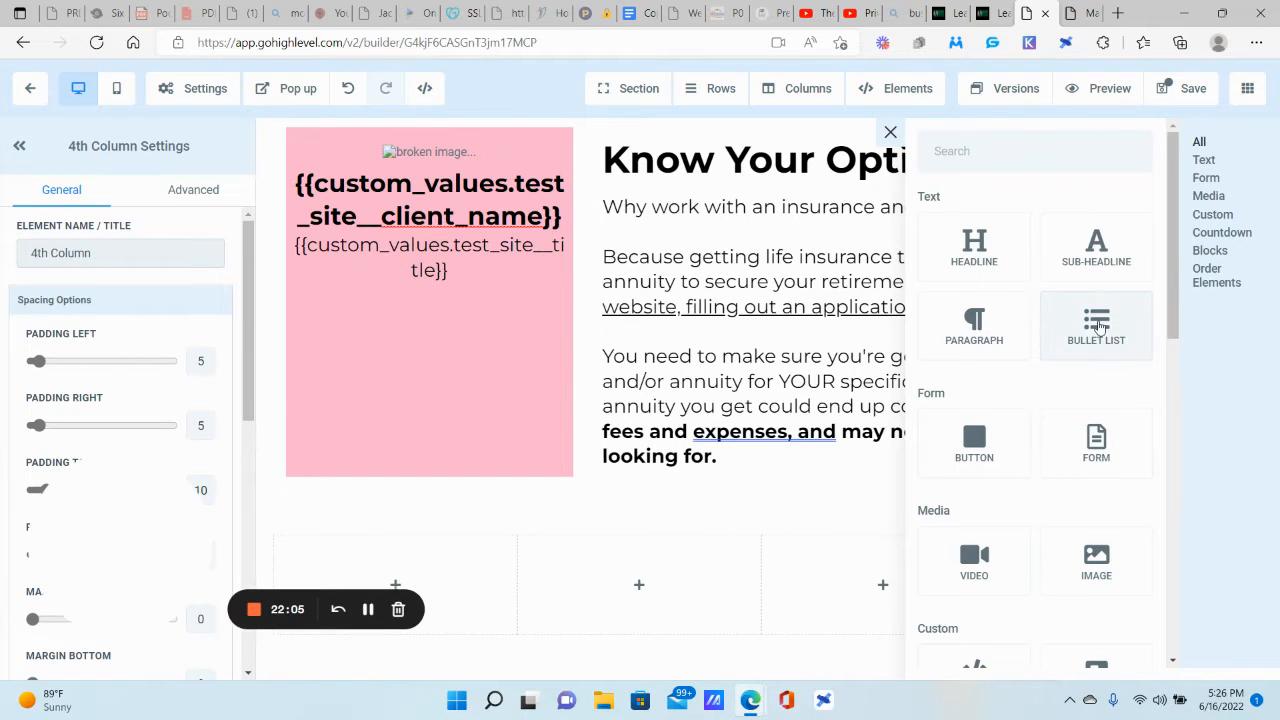
click(1098, 327)
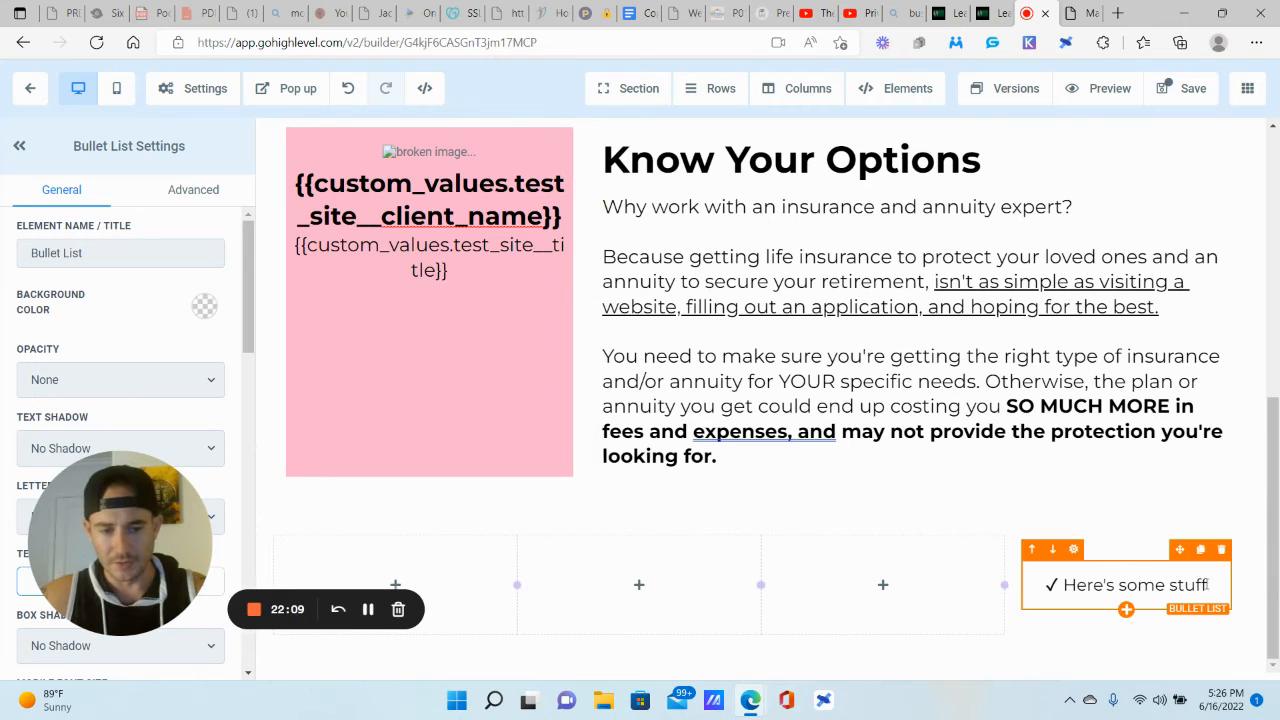
Step: Delete the bullet's placeholder text 'Here's some stuff' and look at the icon colour options
drag(1210, 584, 1055, 581)
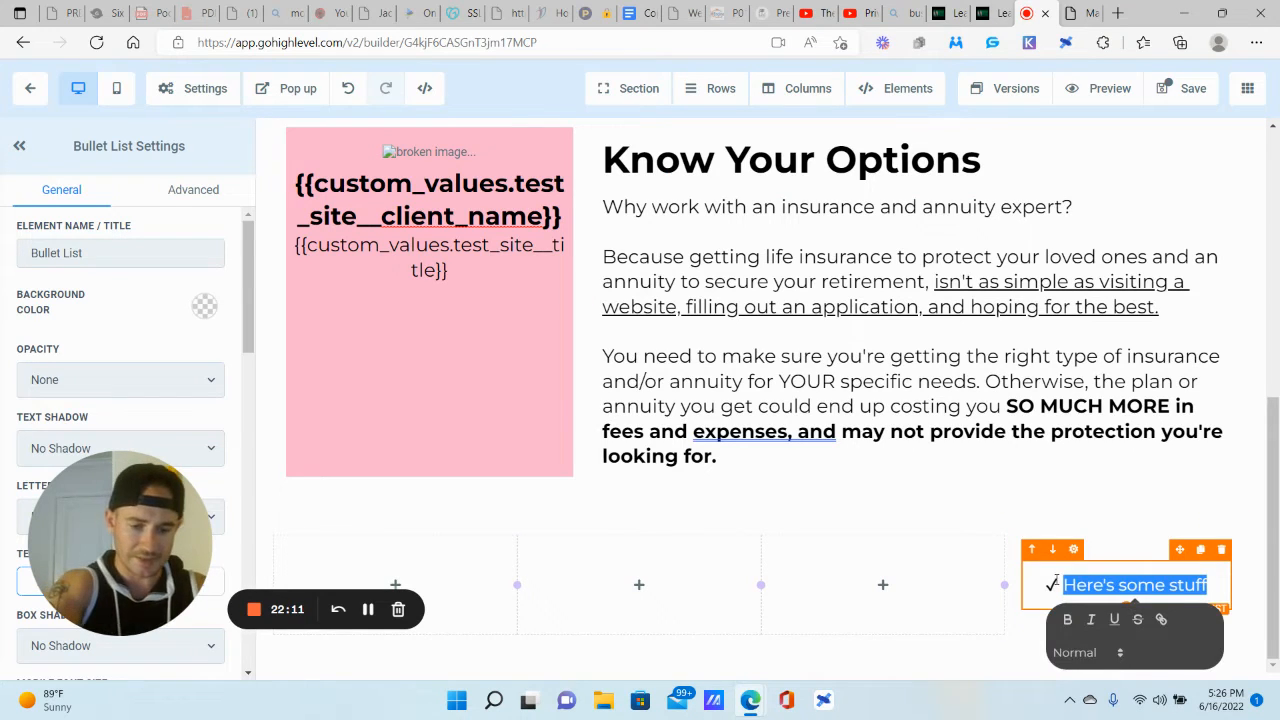
key(BackSpace)
drag(157, 500, 437, 385)
scroll(94, 377, down, 1)
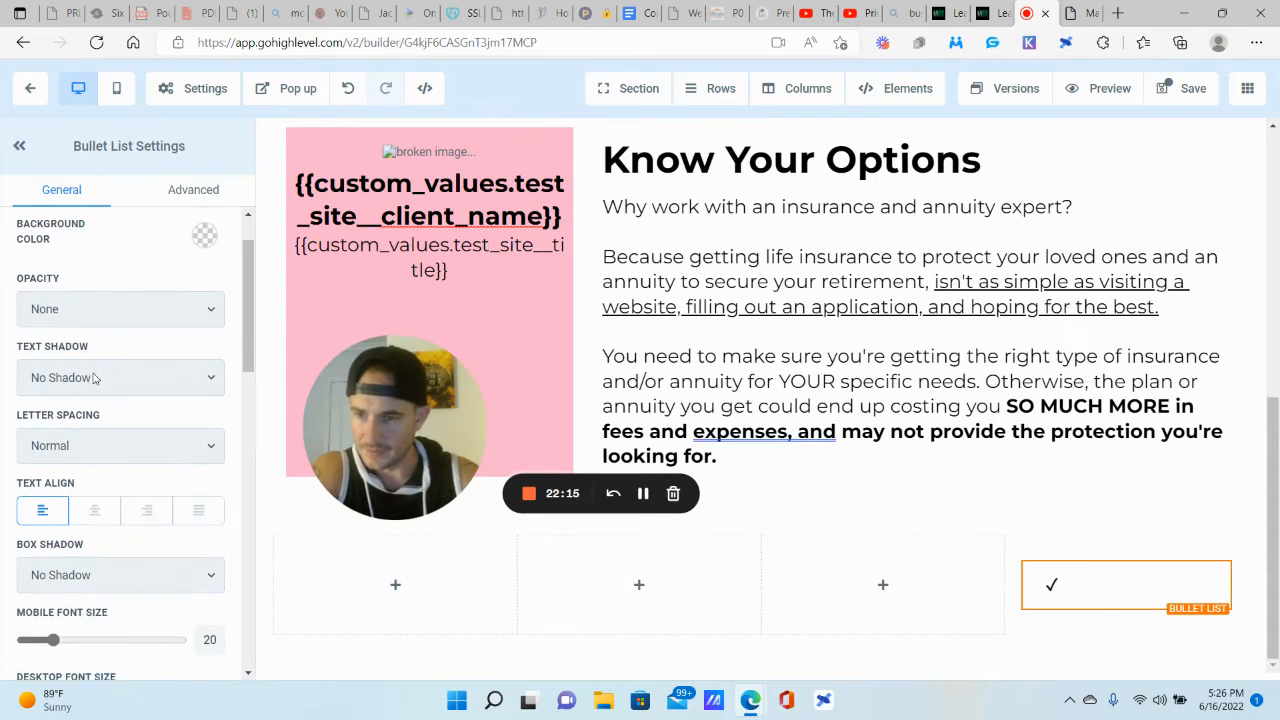
scroll(94, 377, down, 5)
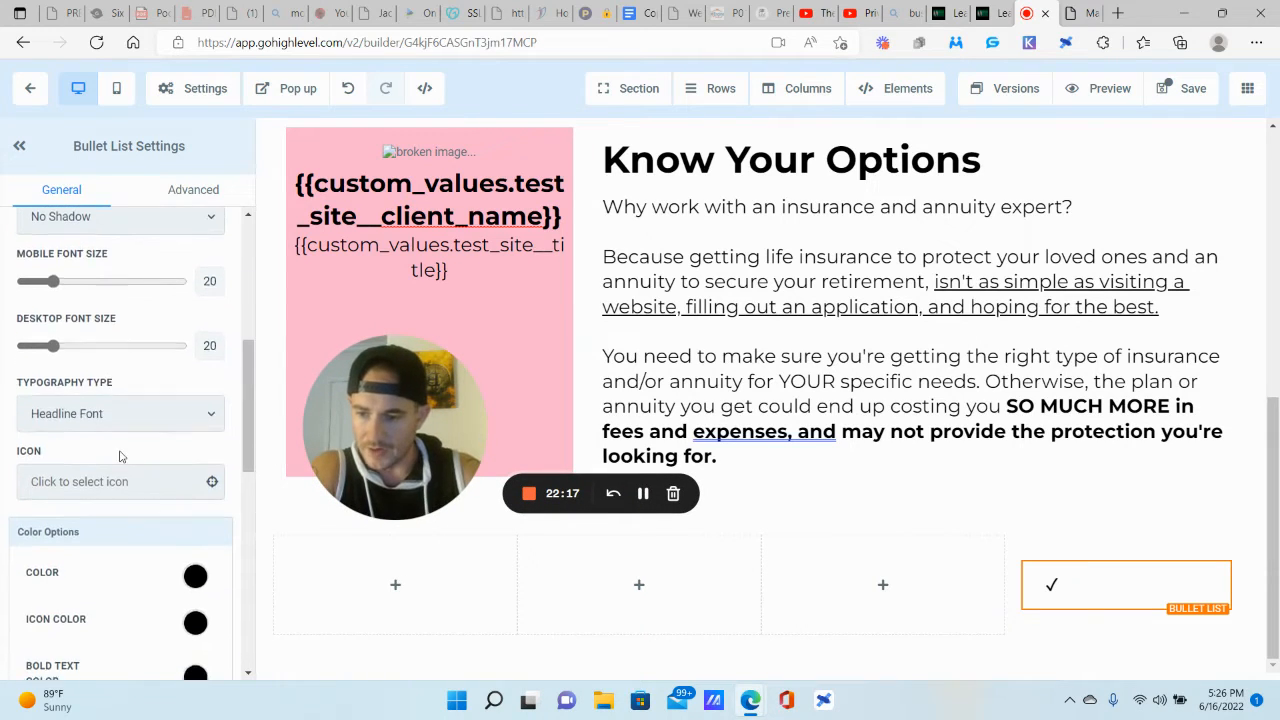
scroll(119, 456, down, 3)
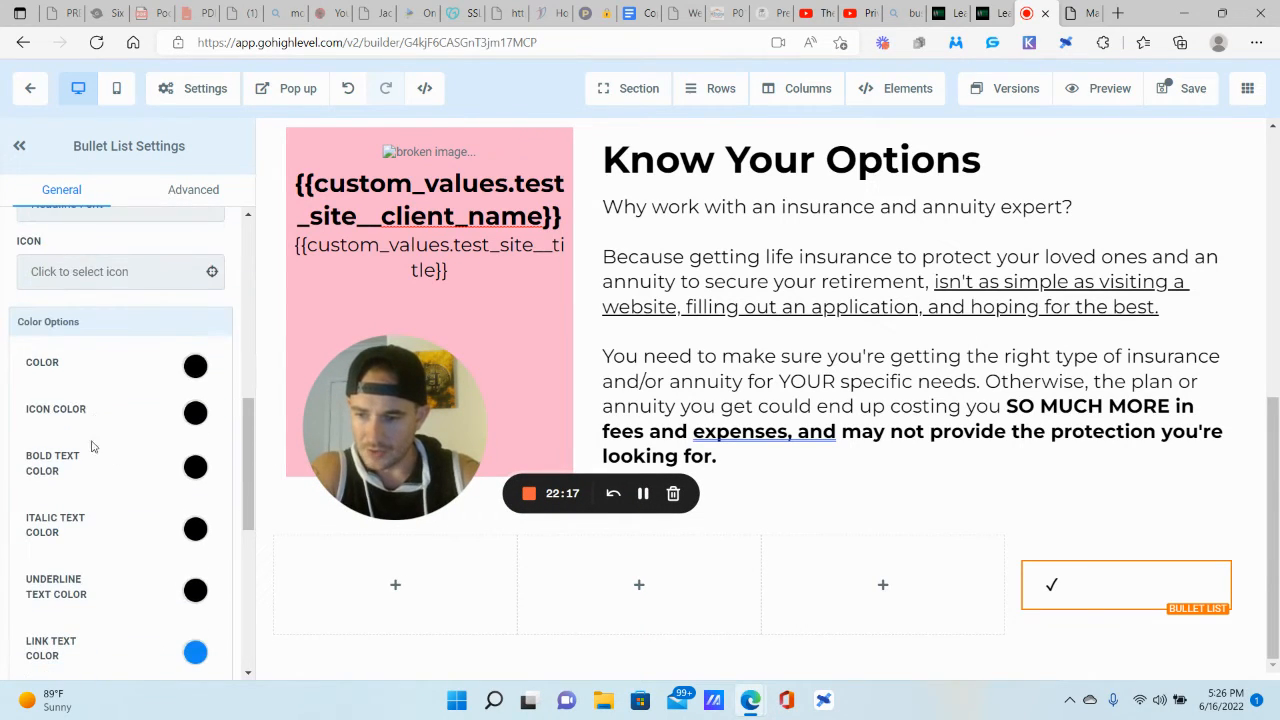
click(196, 414)
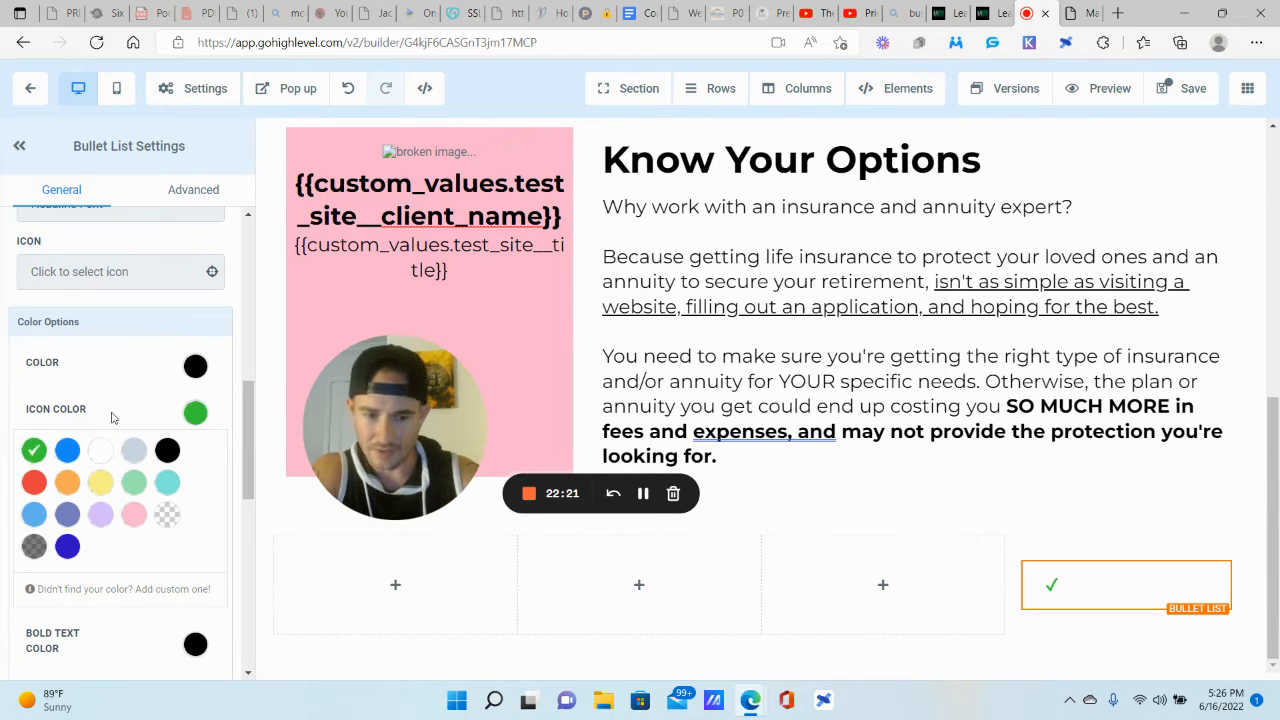
Step: Enlarge the checkmark icon to desktop font size 35
scroll(112, 418, up, 7)
scroll(100, 403, down, 1)
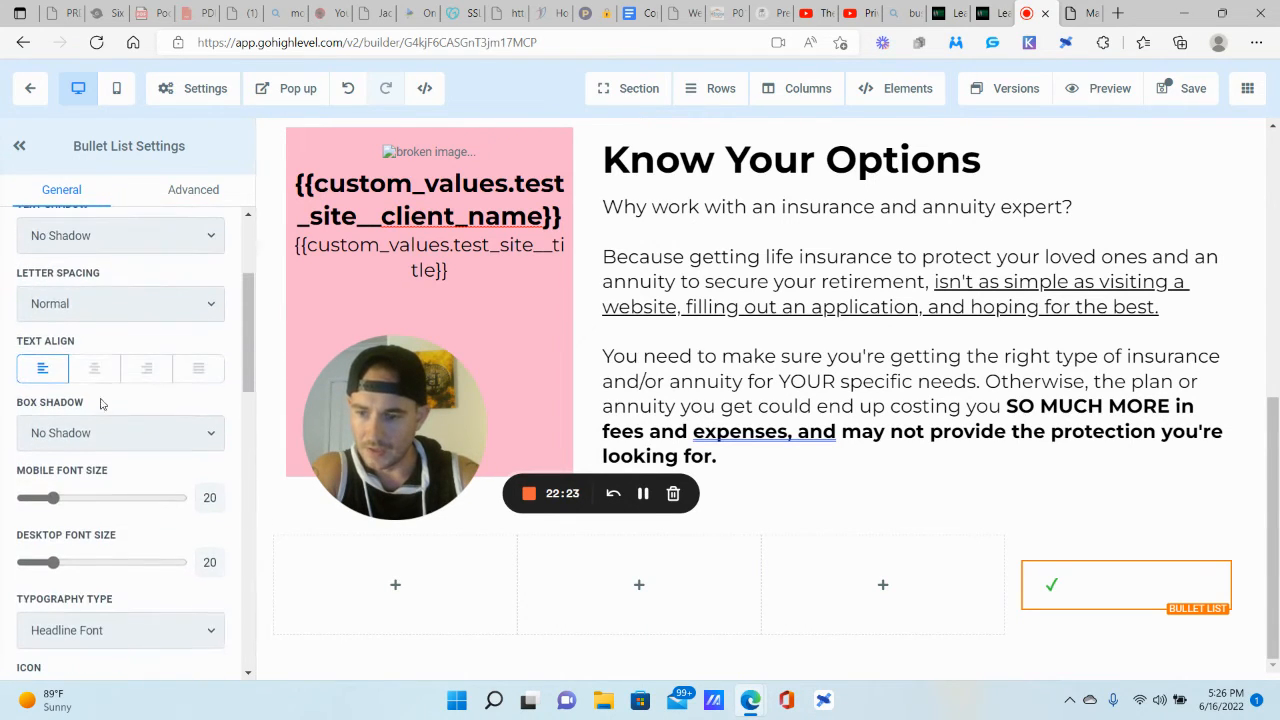
scroll(93, 368, down, 4)
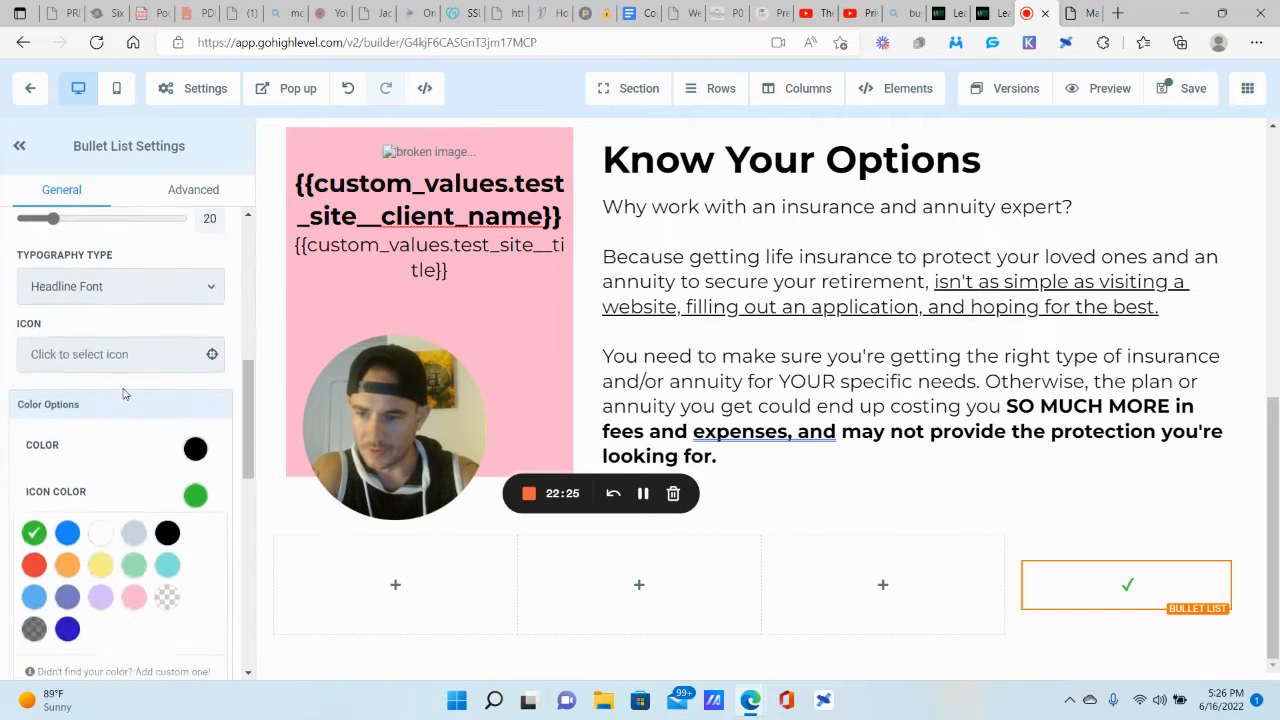
drag(54, 278, 78, 278)
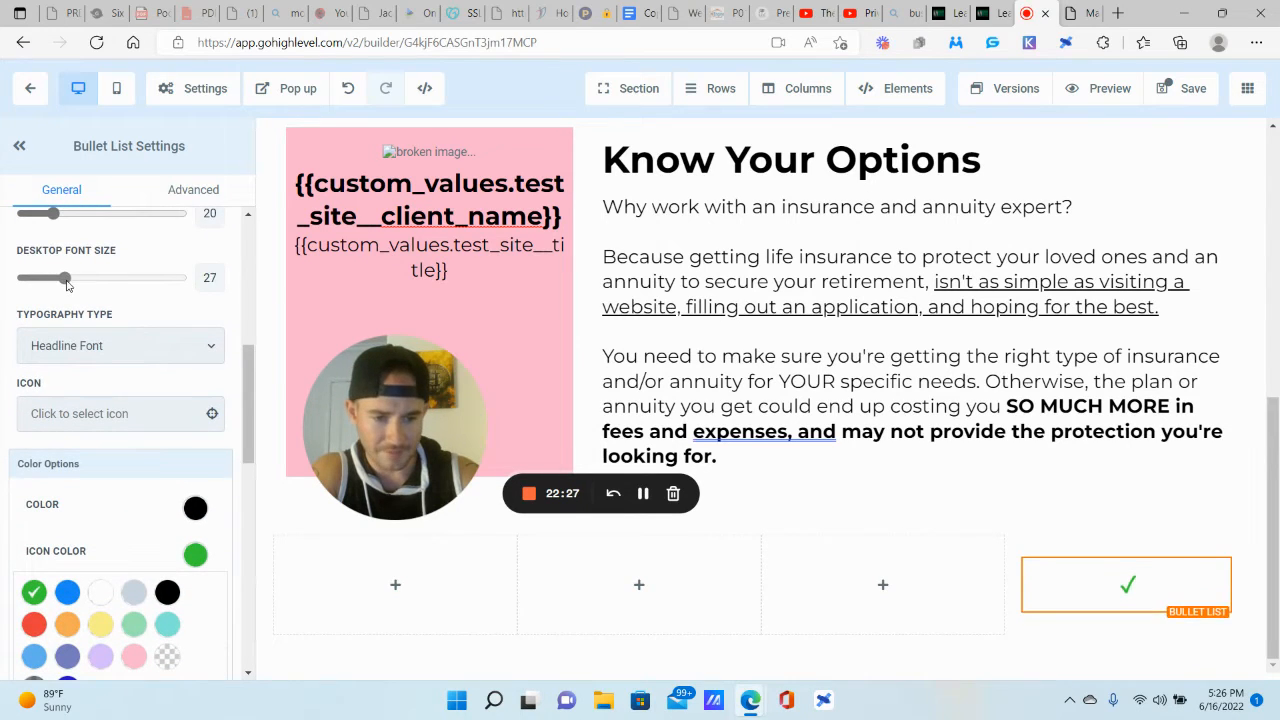
click(62, 412)
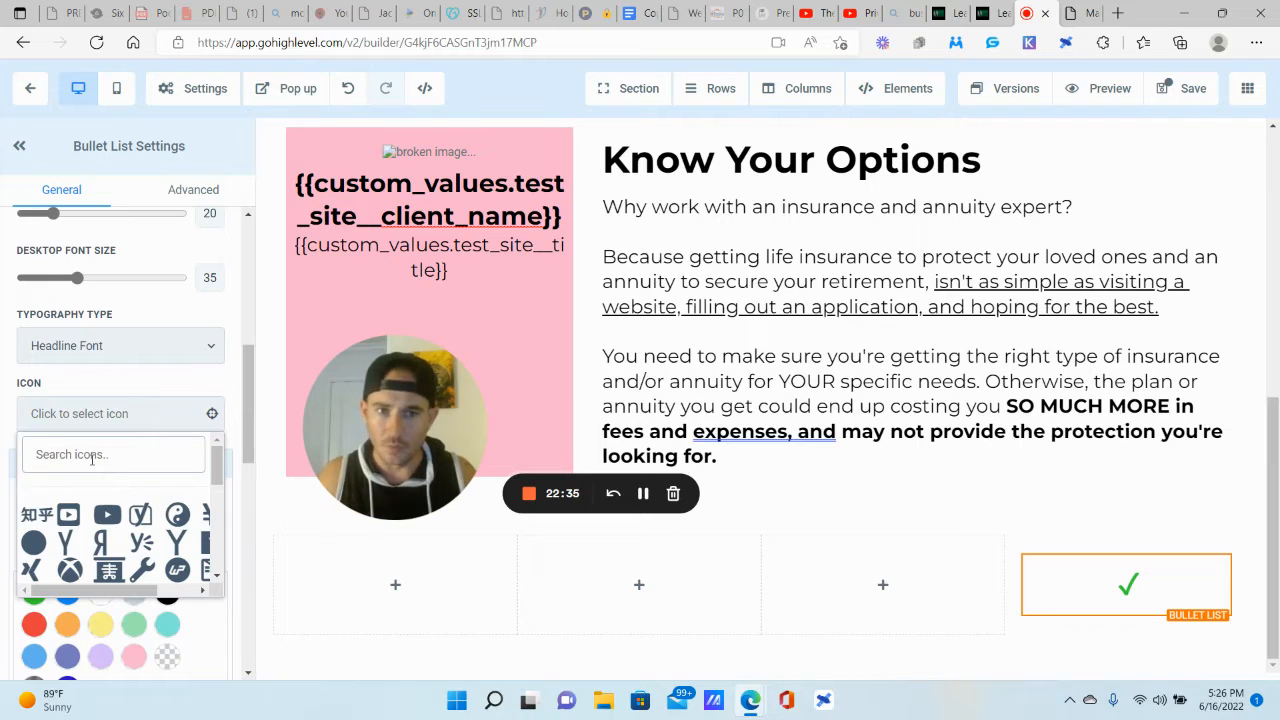
click(1073, 12)
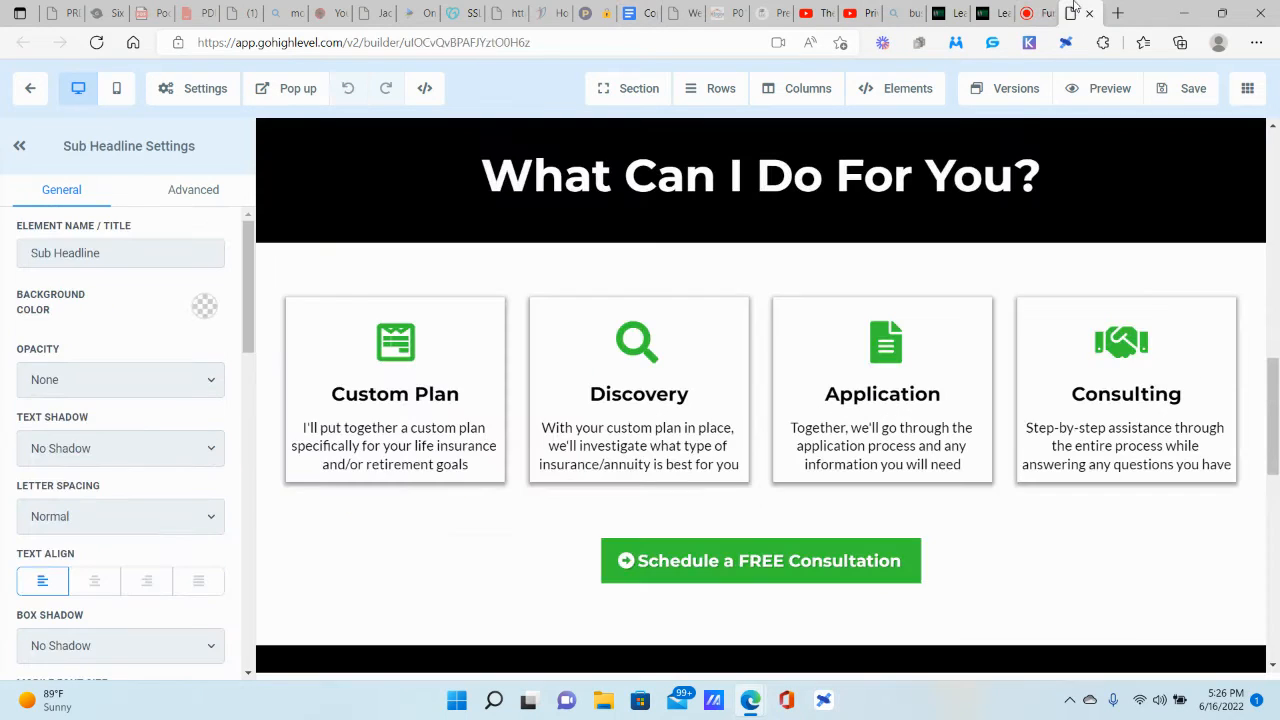
drag(430, 386, 206, 502)
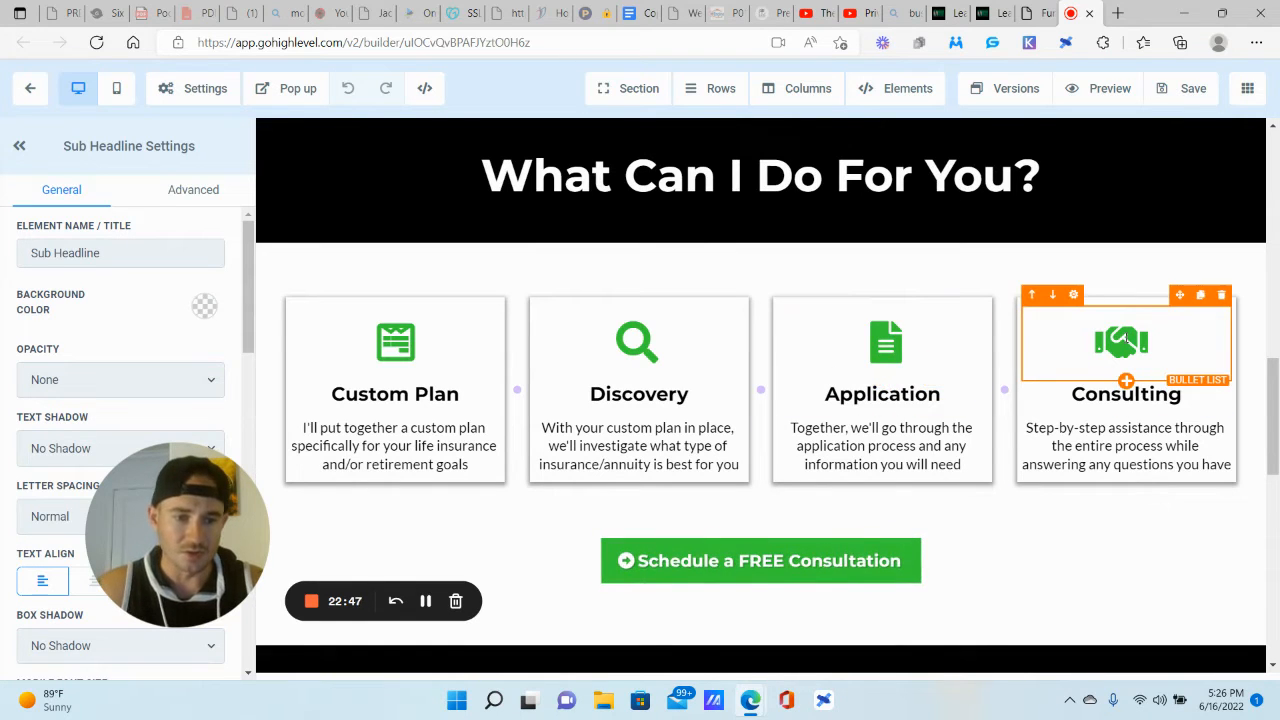
click(1040, 12)
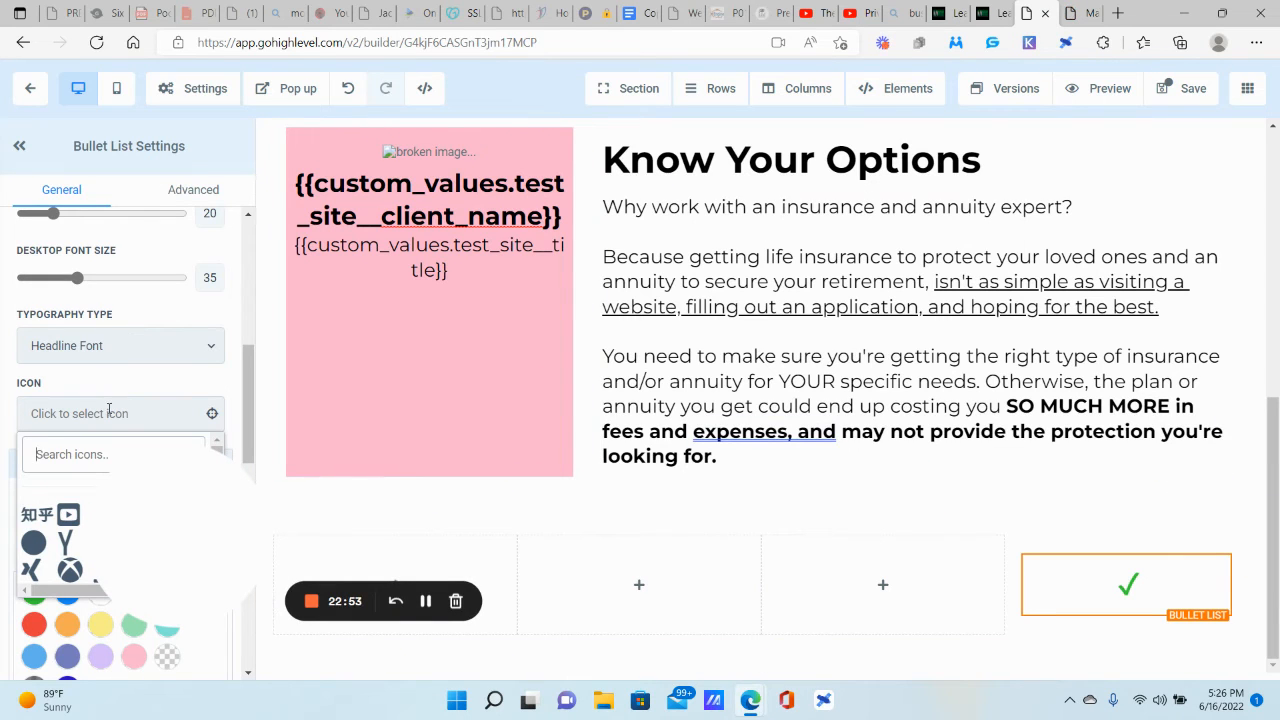
Step: Search the icon picker for 'plan' and choose the columns icon for the bullet
drag(169, 516, 412, 350)
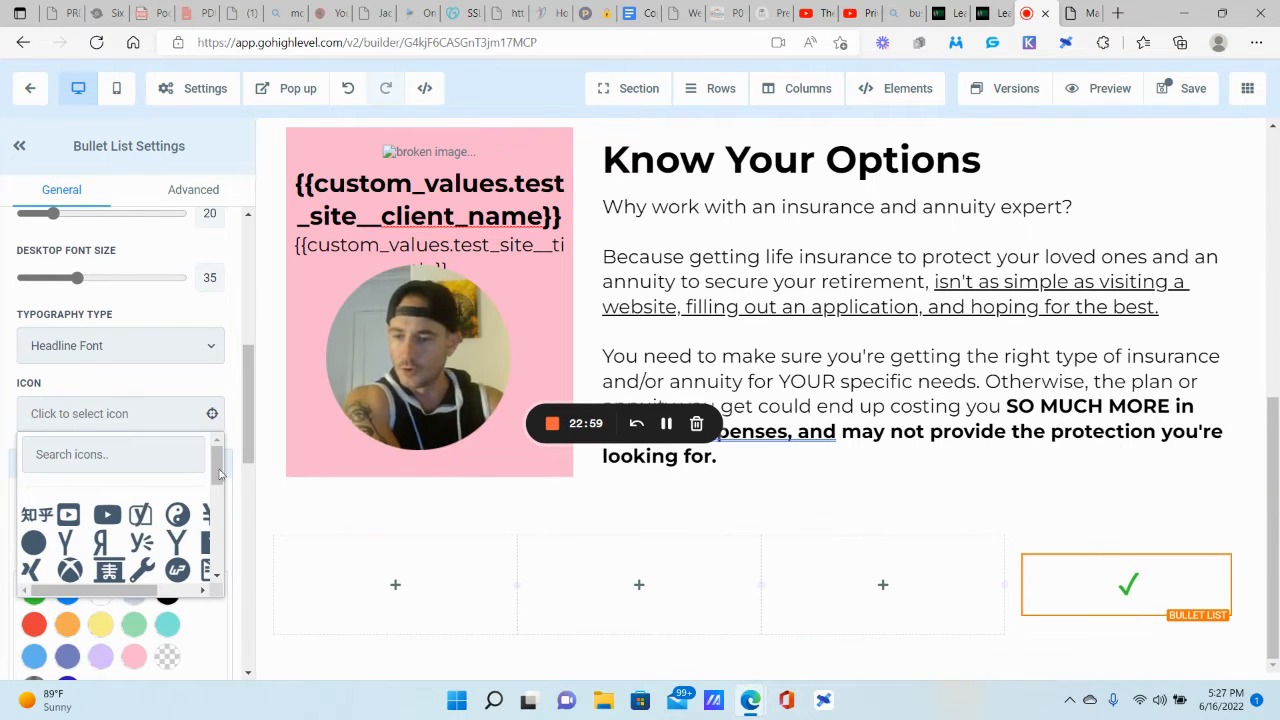
scroll(100, 500, down, 3)
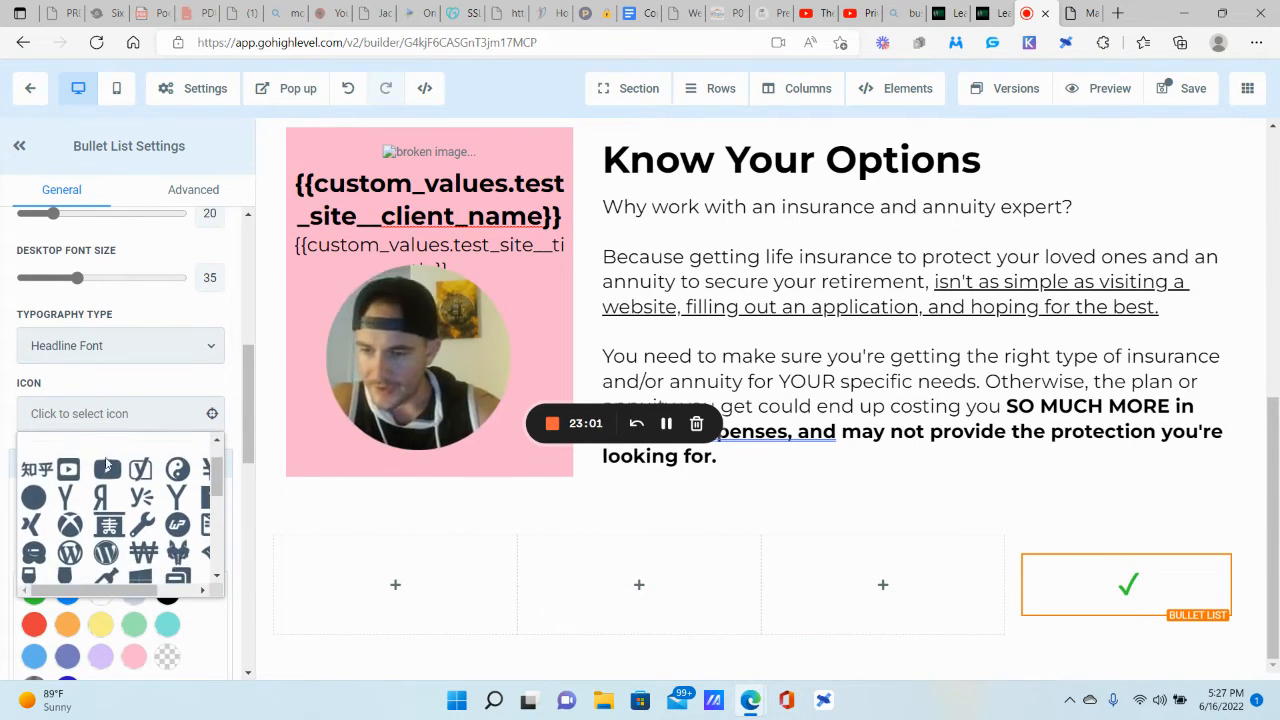
click(90, 410)
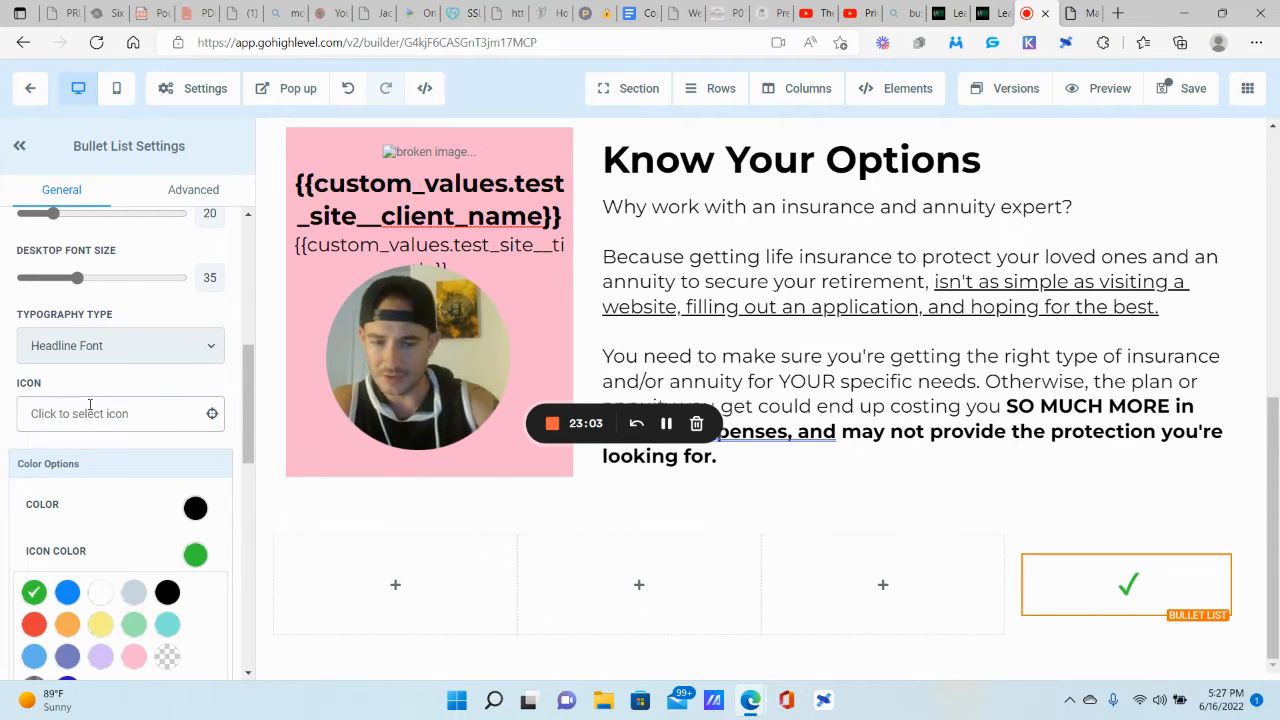
click(97, 414)
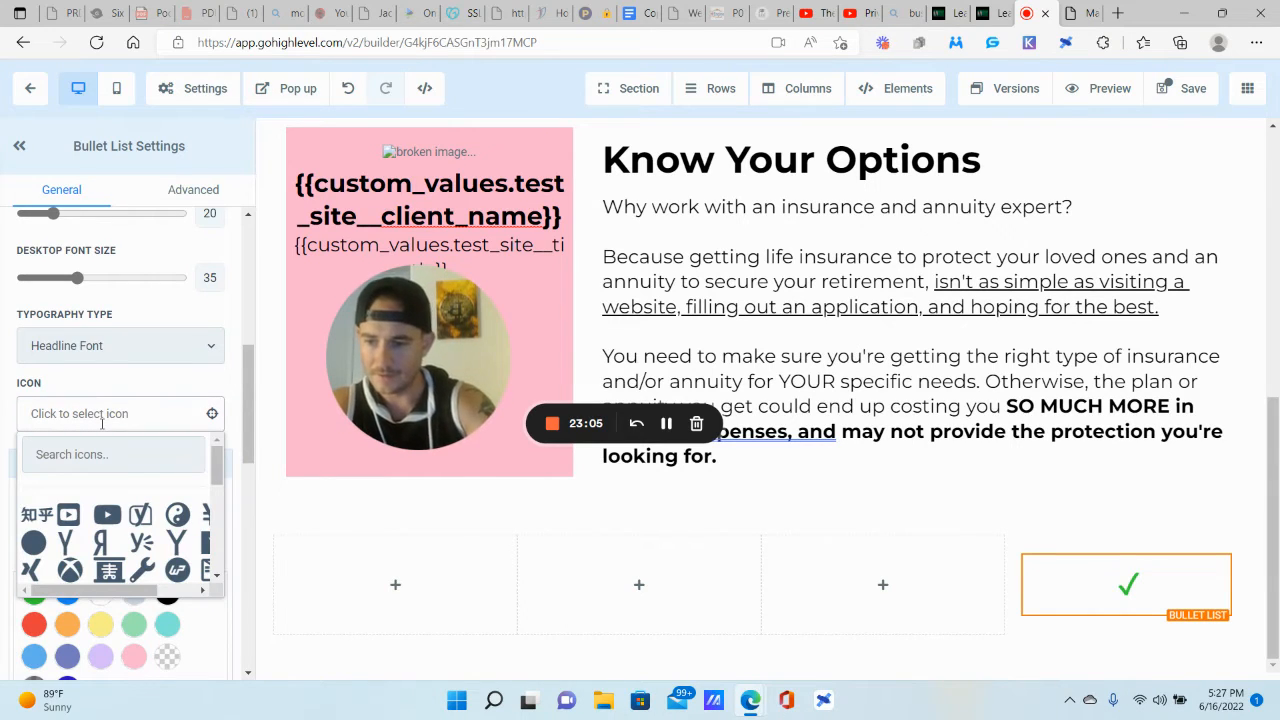
click(106, 454)
text(plan)
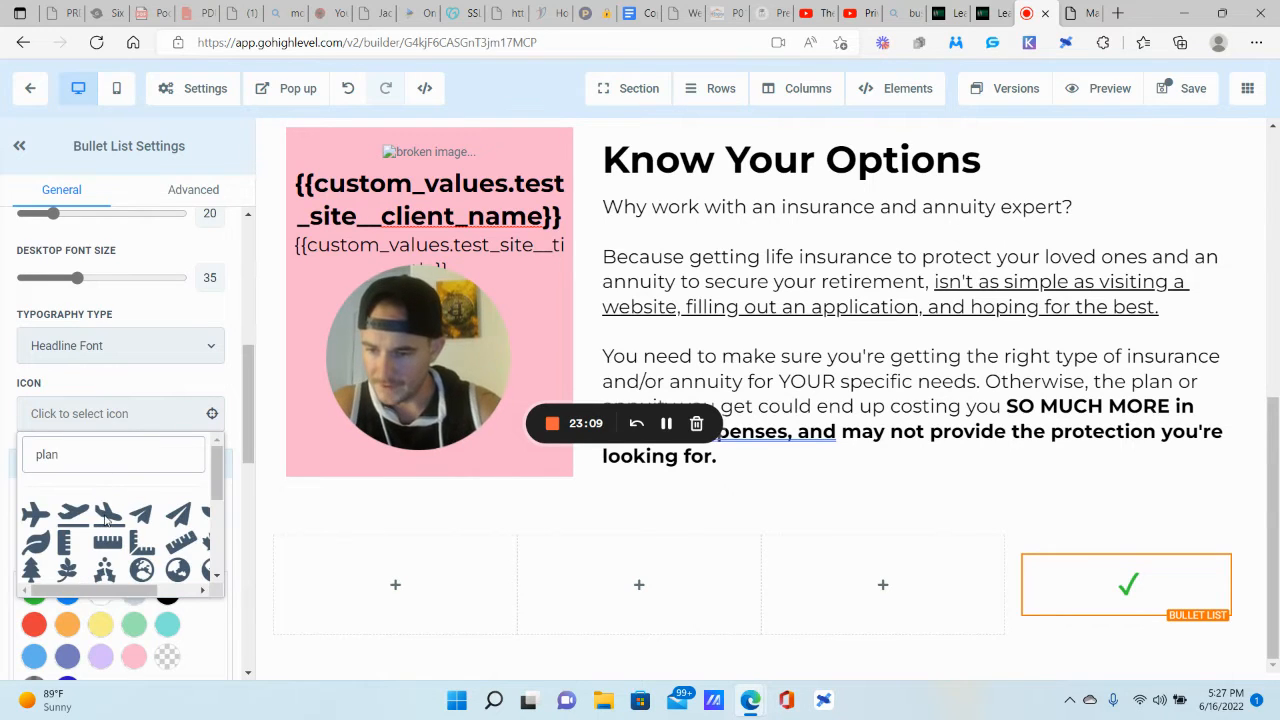
scroll(106, 516, down, 2)
scroll(106, 516, down, 2)
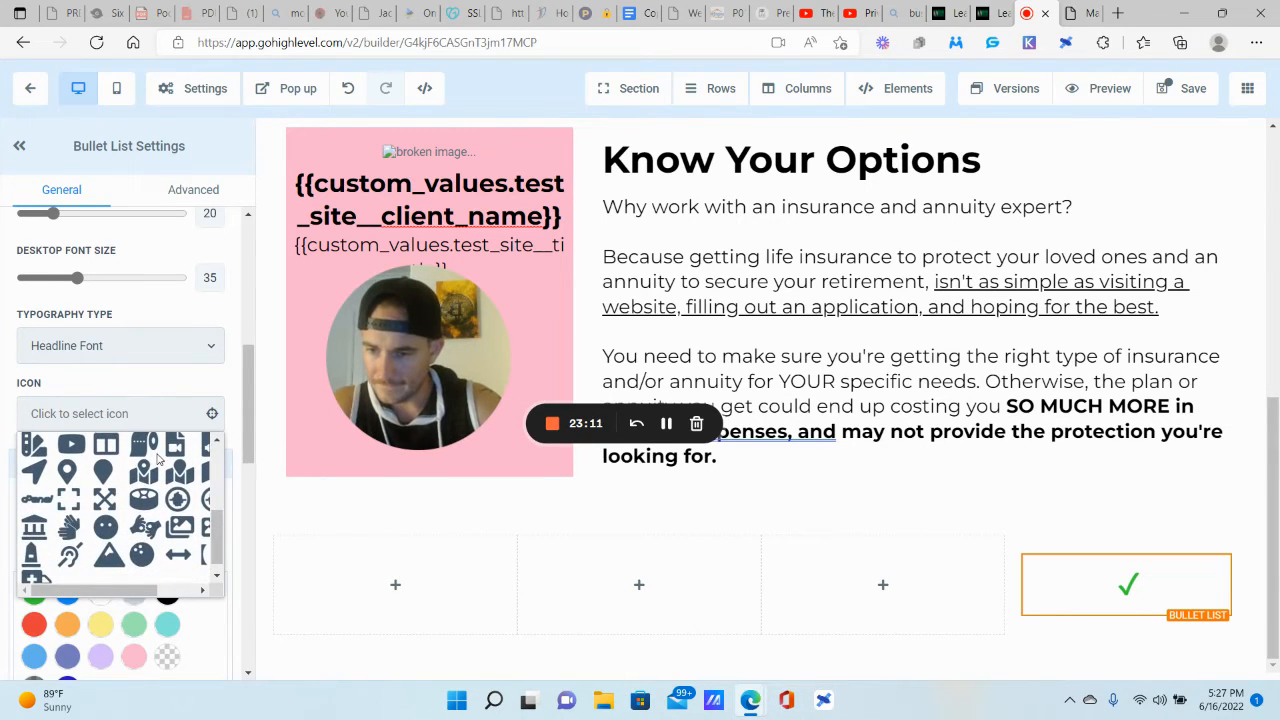
mouse_move(127, 588)
mouse_down()
mouse_move(188, 591)
mouse_move(112, 588)
mouse_up()
scroll(116, 512, up, 1)
click(104, 488)
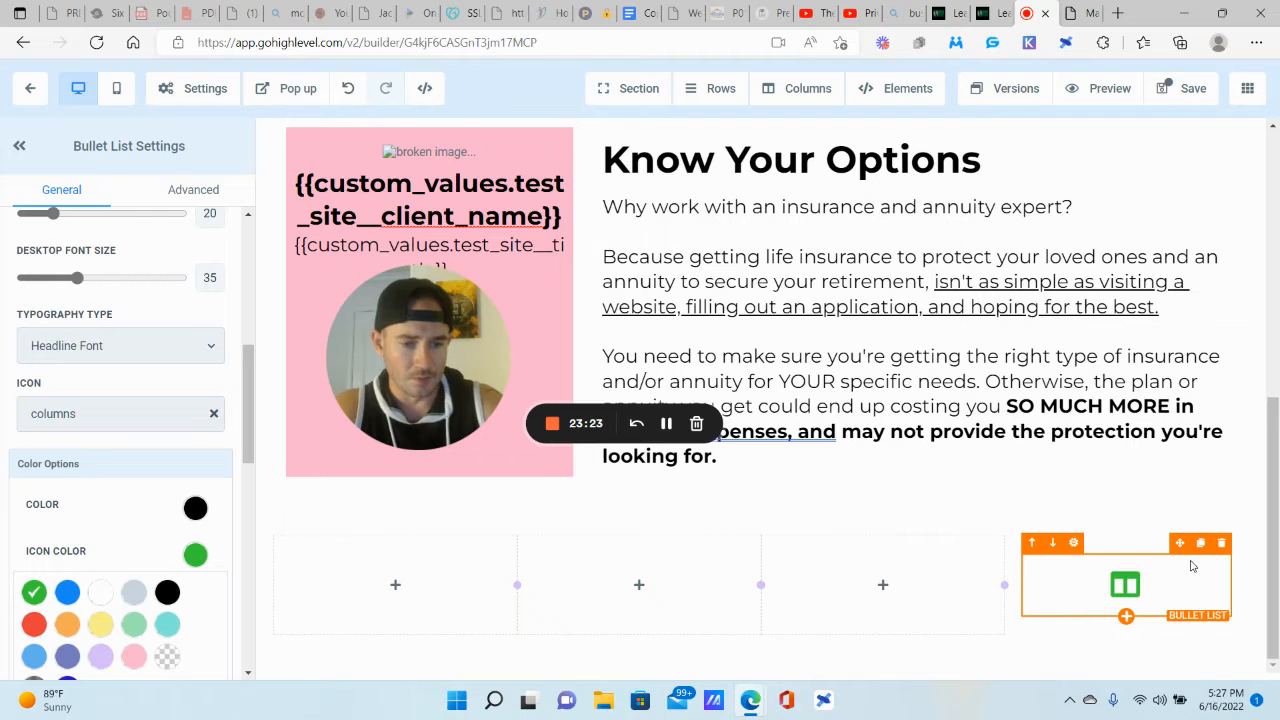
Step: Duplicate the columns-icon bullet list three times, moving the copies into the third, second and first columns
click(1201, 543)
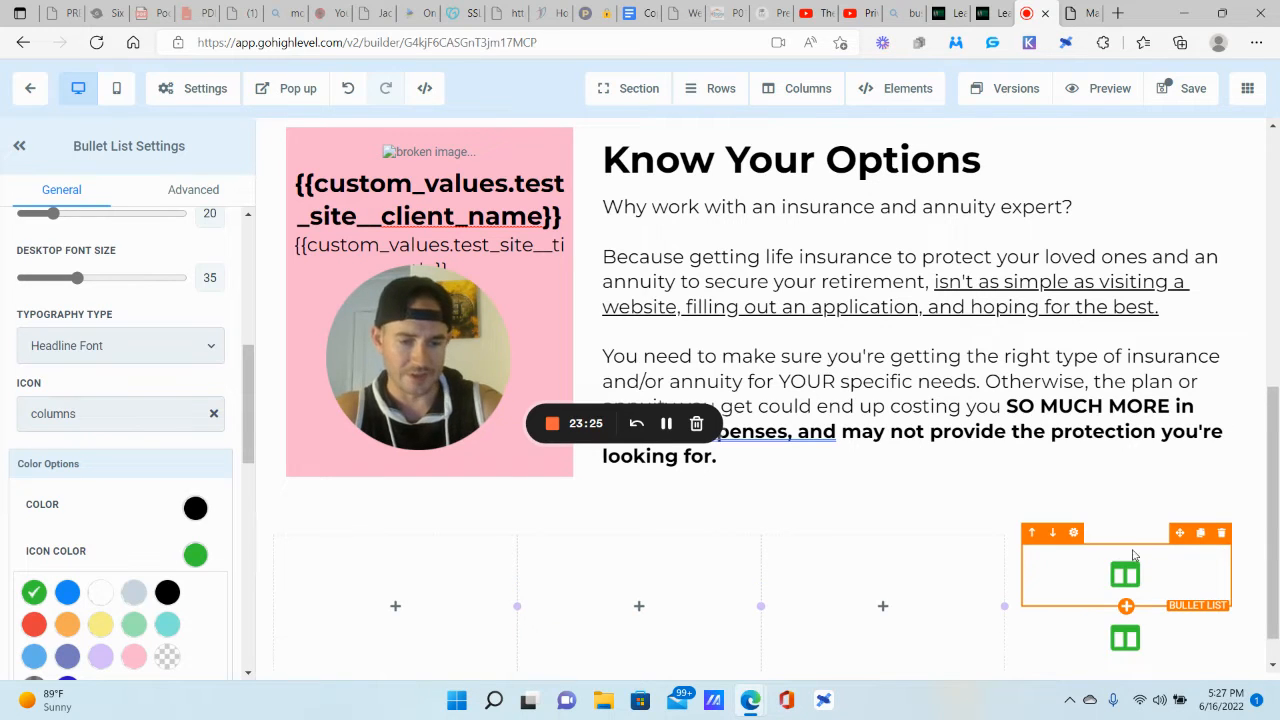
scroll(1125, 630, down, 1)
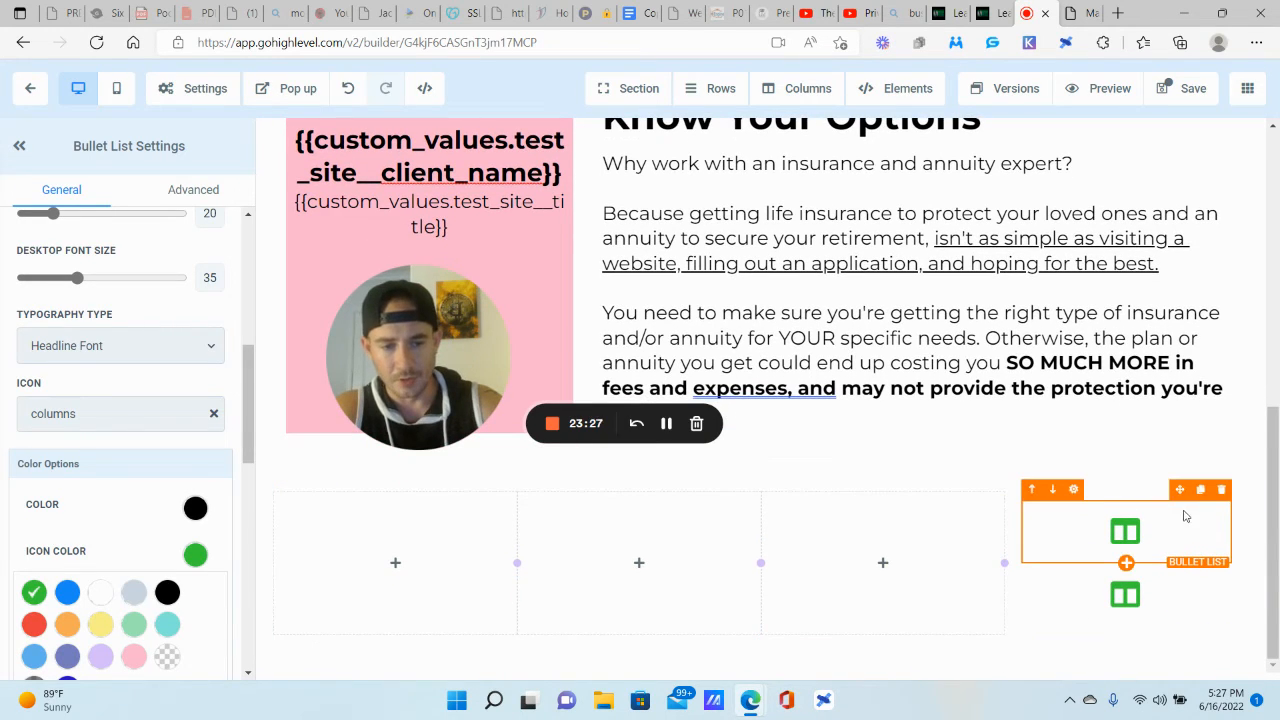
click(1190, 497)
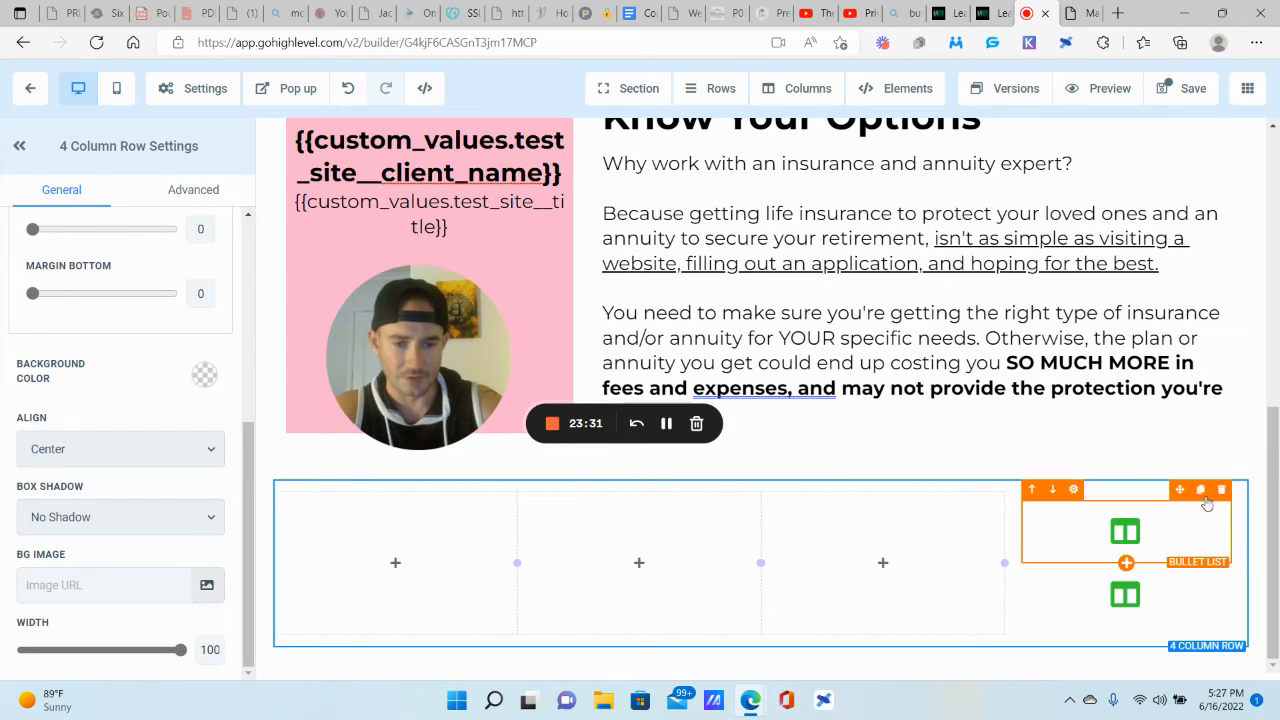
drag(1180, 497, 880, 596)
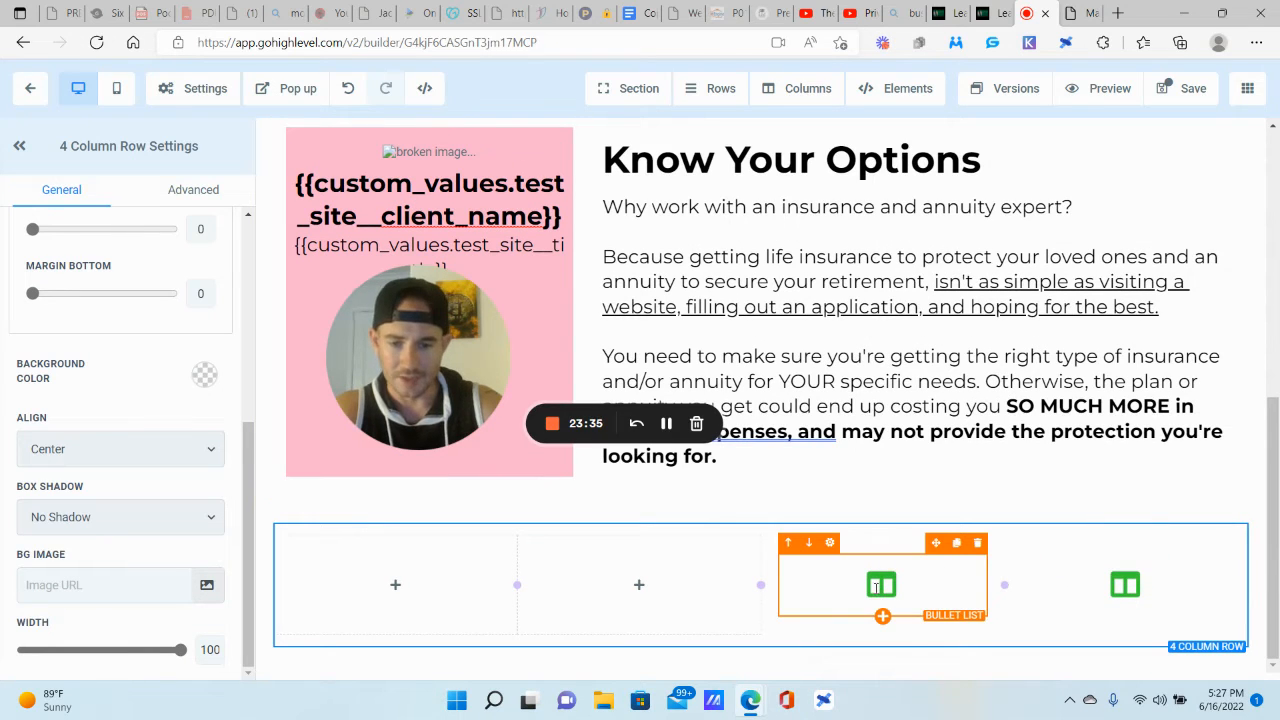
click(956, 543)
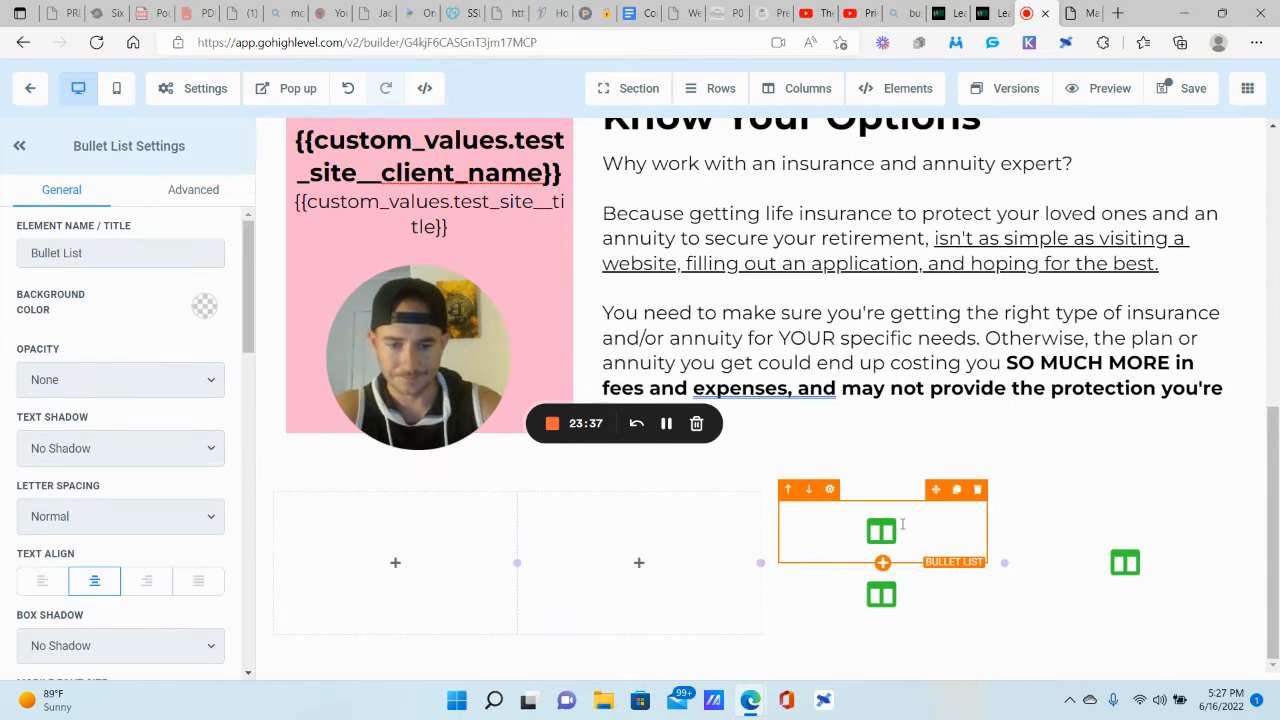
drag(938, 493, 700, 528)
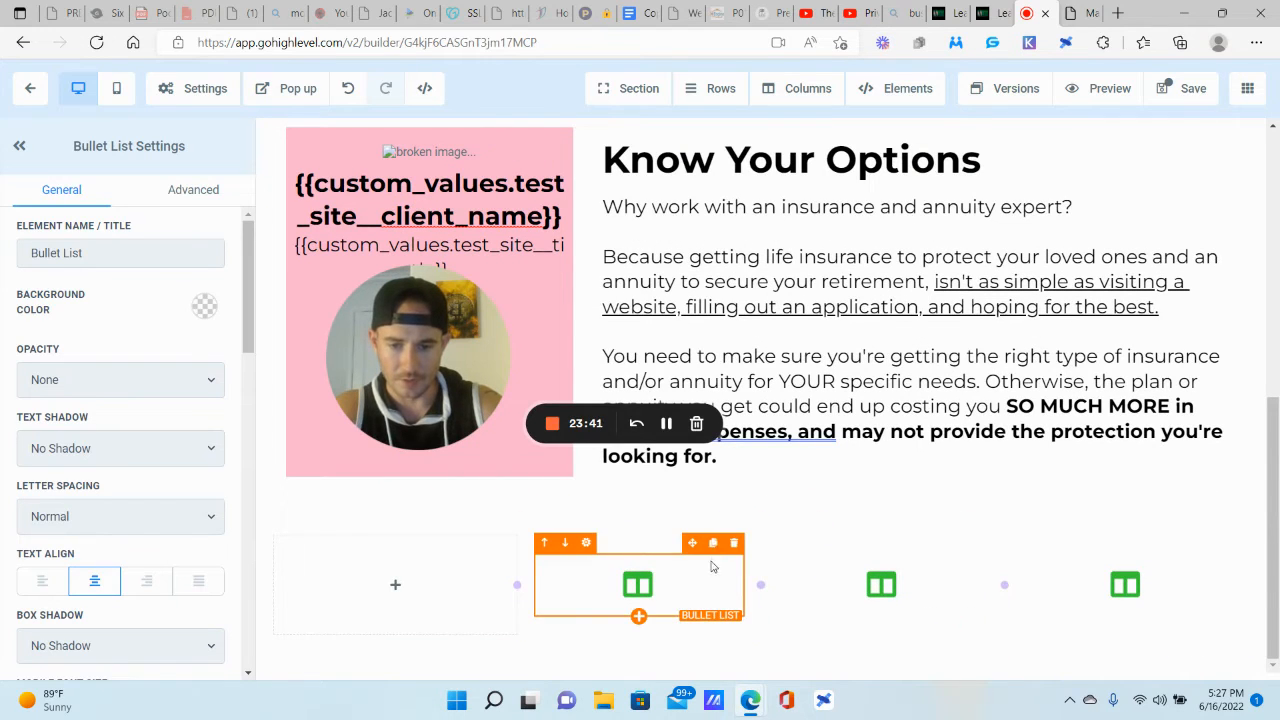
click(713, 543)
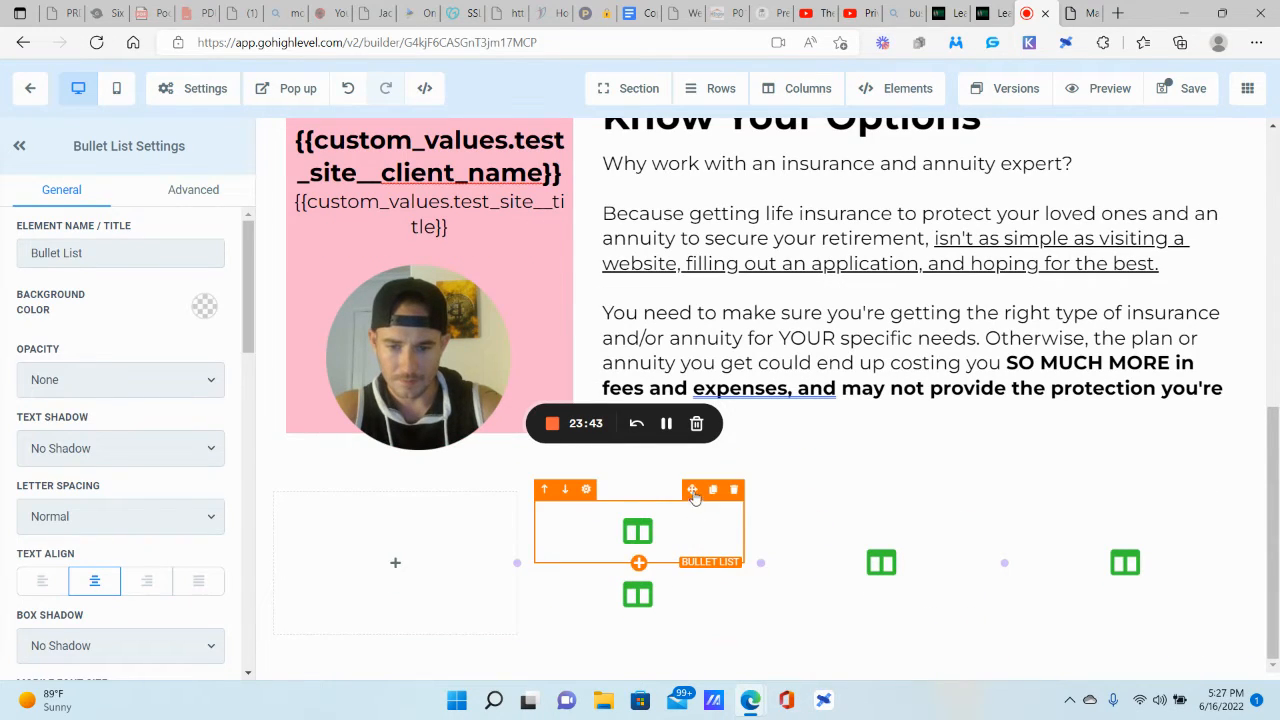
drag(692, 489, 420, 560)
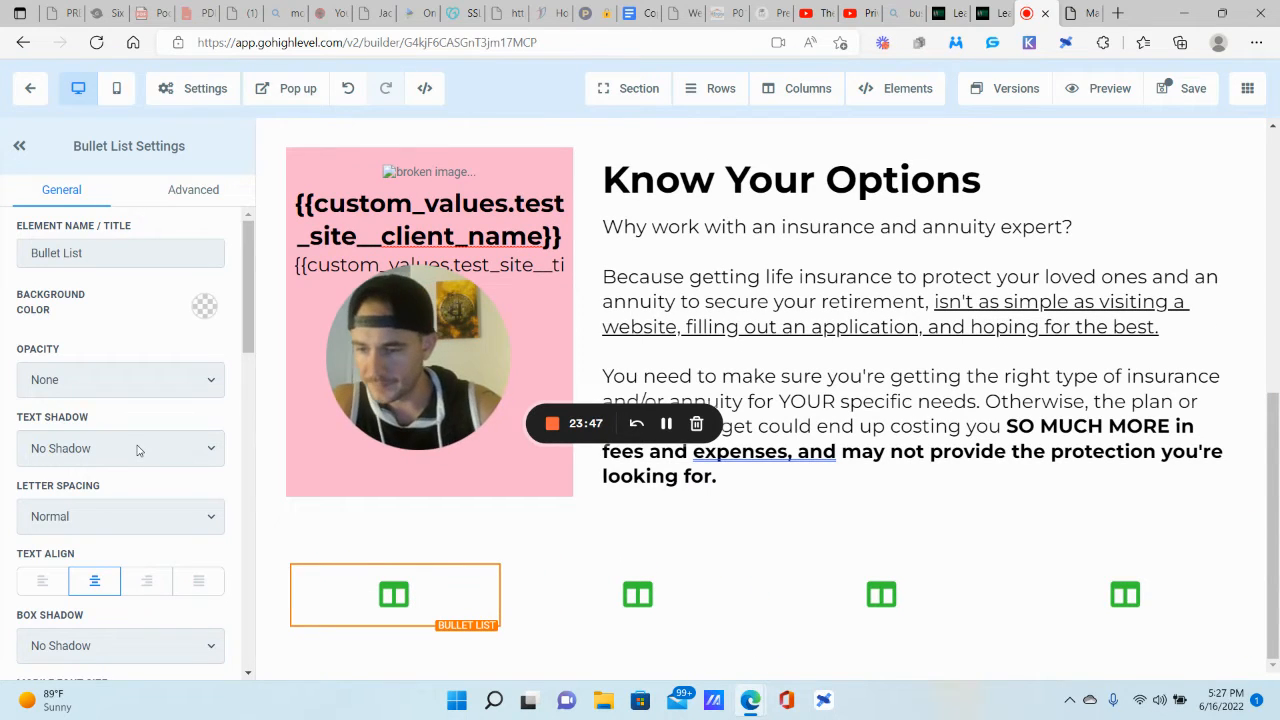
Step: Change the first column's bullet icon to a wallet
scroll(137, 450, down, 5)
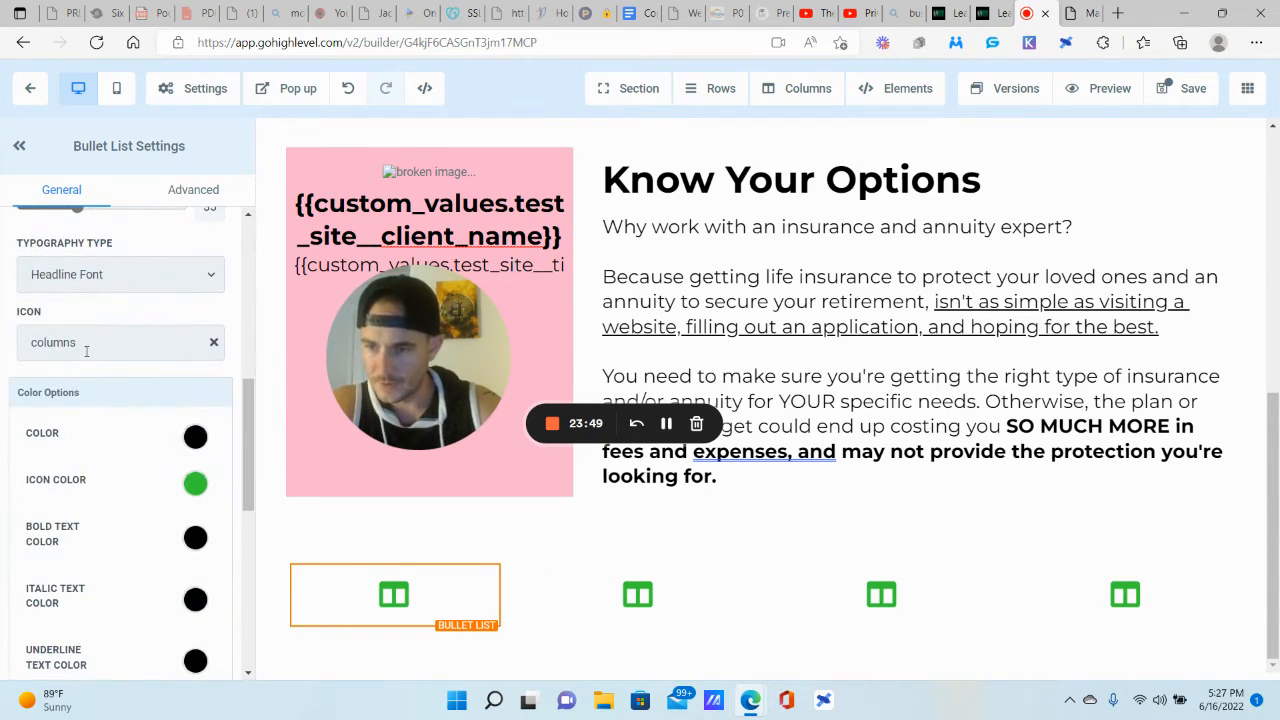
click(112, 342)
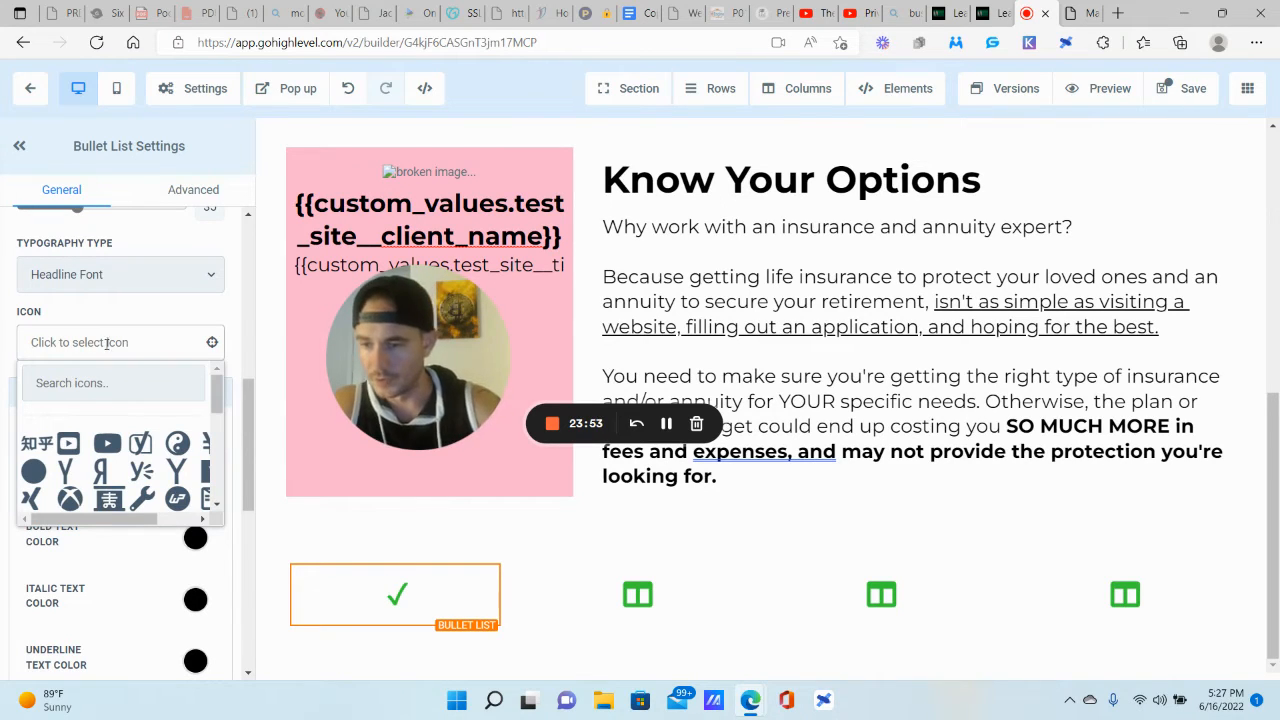
scroll(90, 451, down, 4)
scroll(103, 447, down, 3)
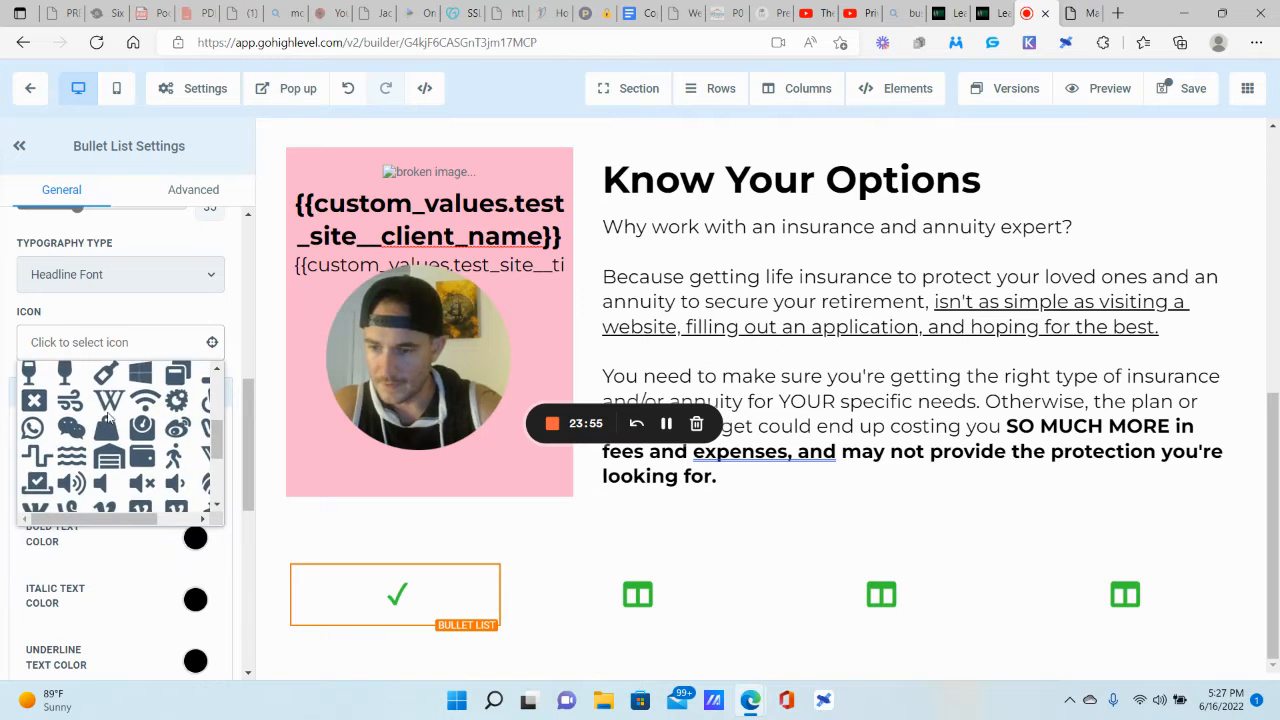
click(144, 411)
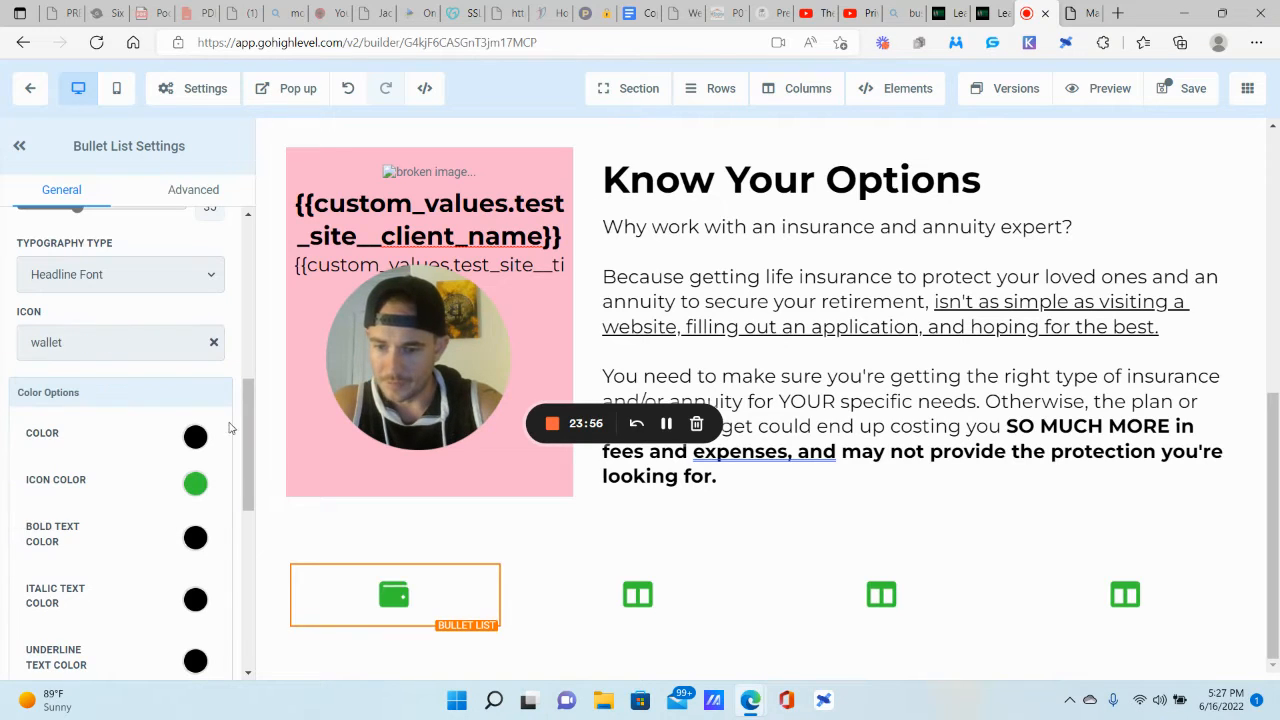
Step: Change the second column's bullet icon to a wrench
click(638, 595)
click(216, 344)
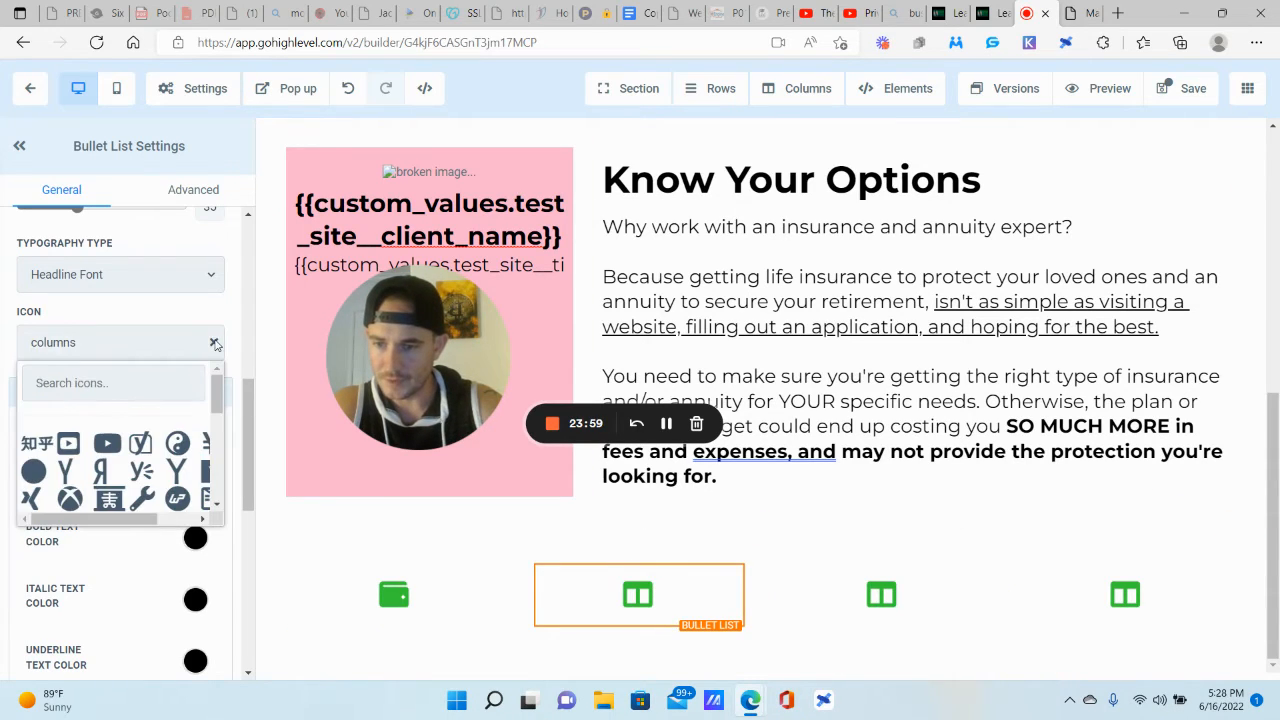
scroll(135, 385, down, 2)
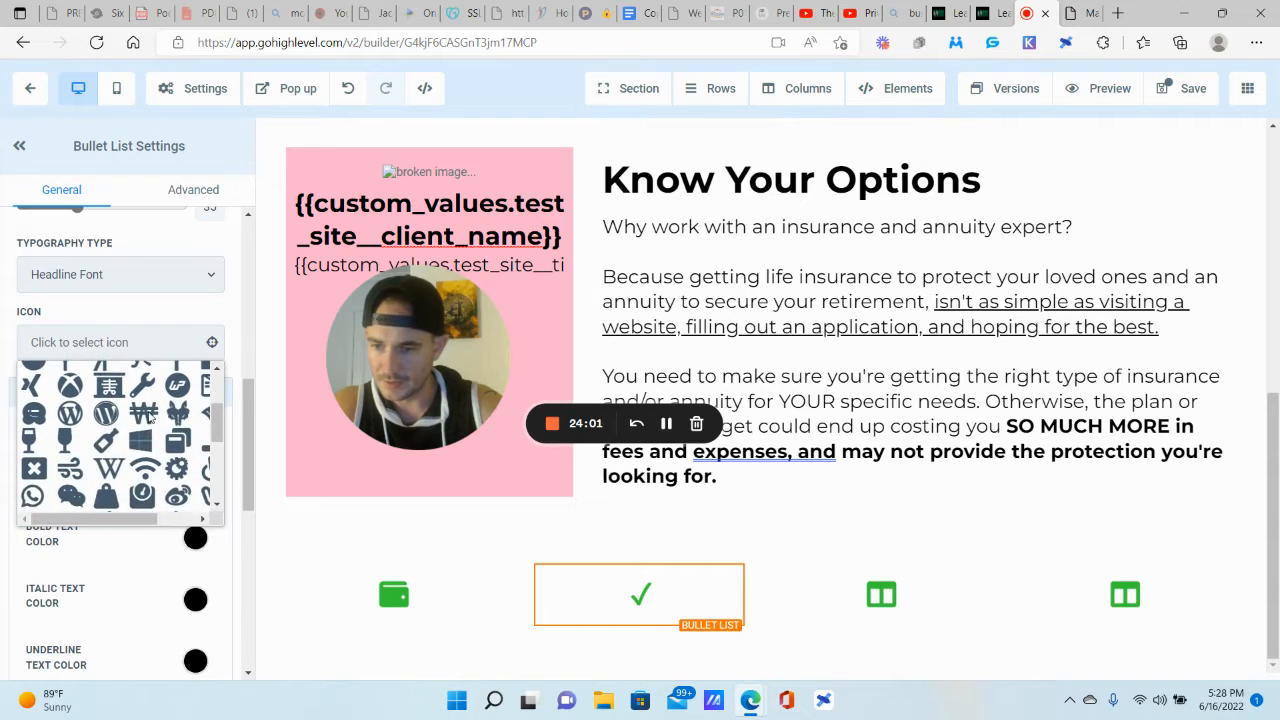
click(143, 384)
Step: Change the third column's bullet icon to a user-shield
click(890, 597)
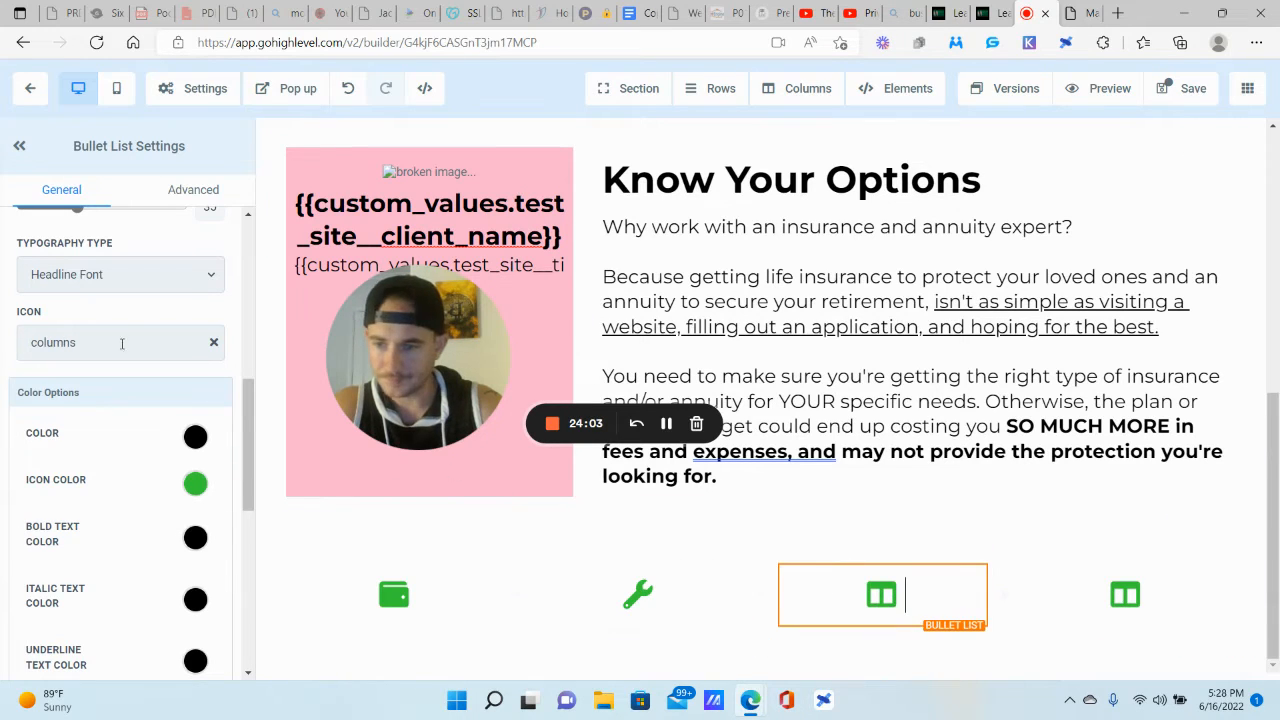
click(160, 340)
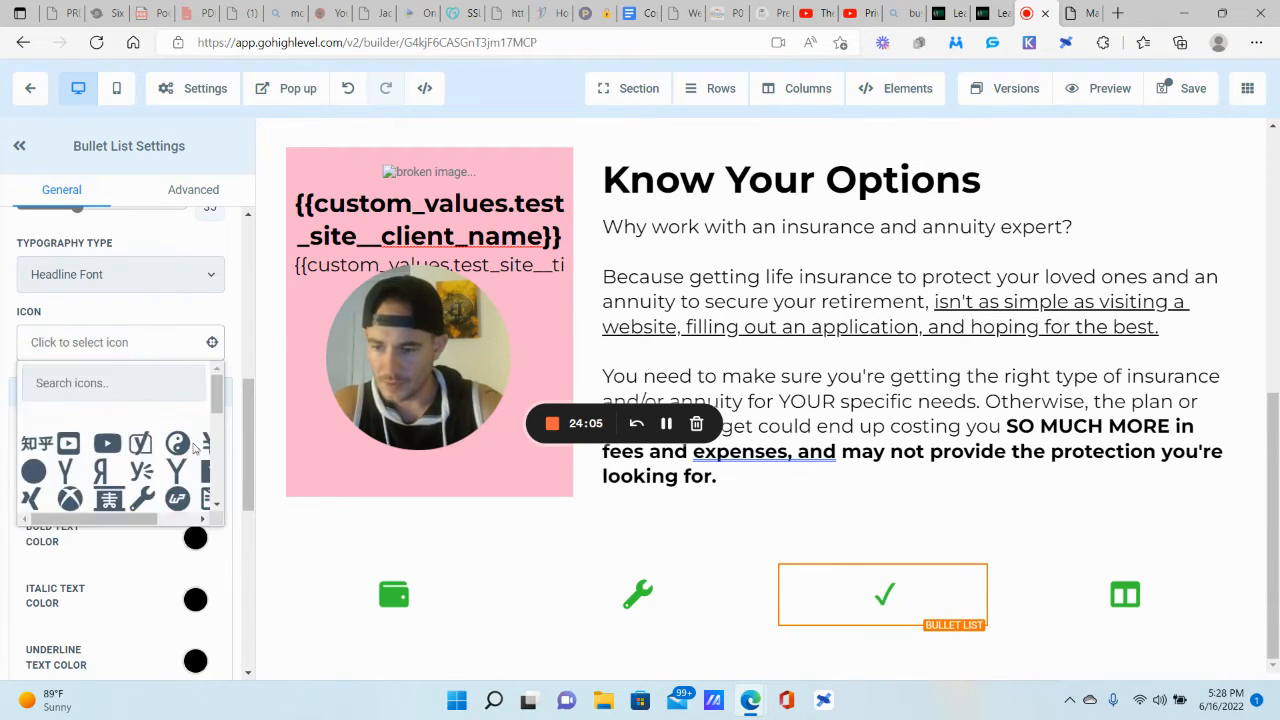
scroll(140, 450, down, 5)
scroll(140, 455, down, 2)
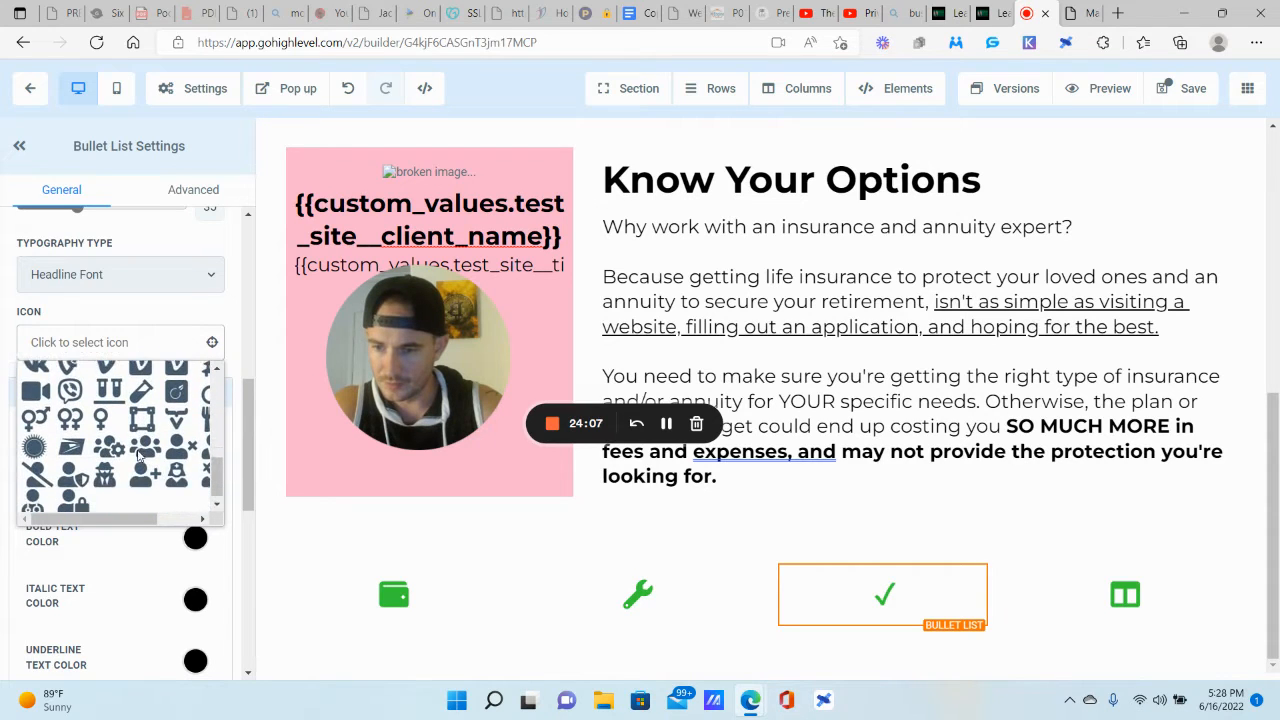
click(85, 479)
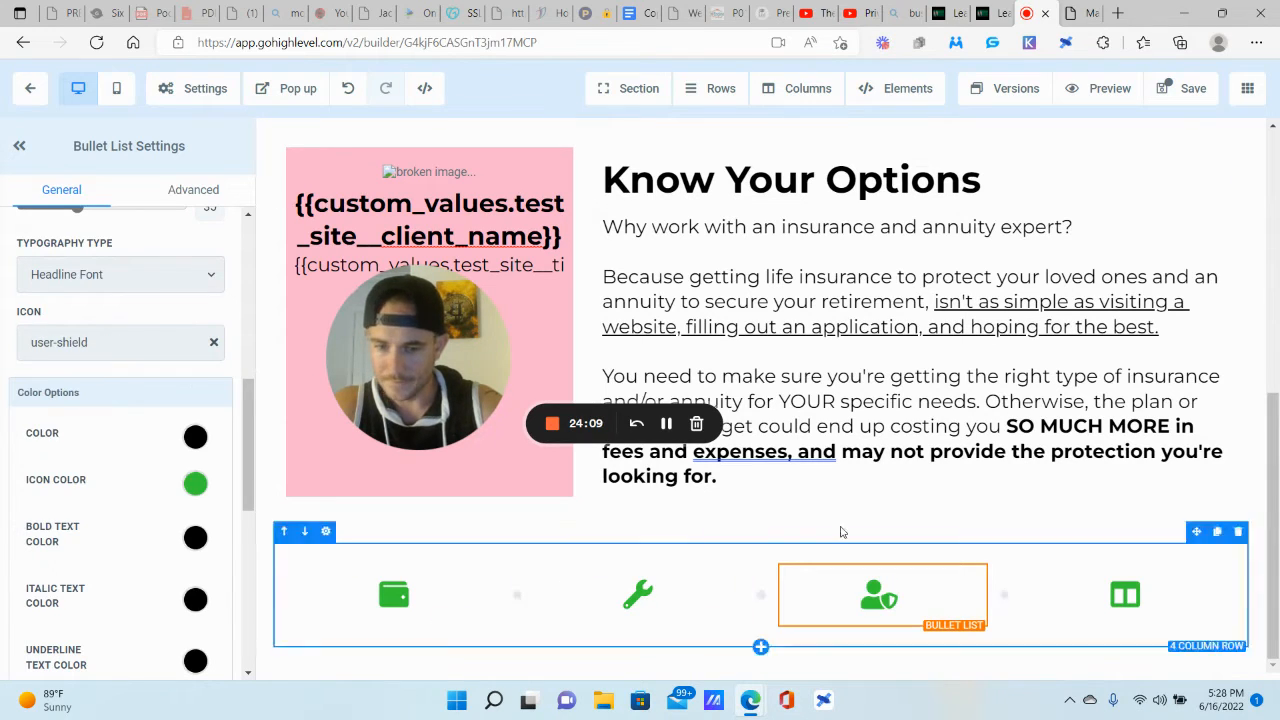
click(913, 405)
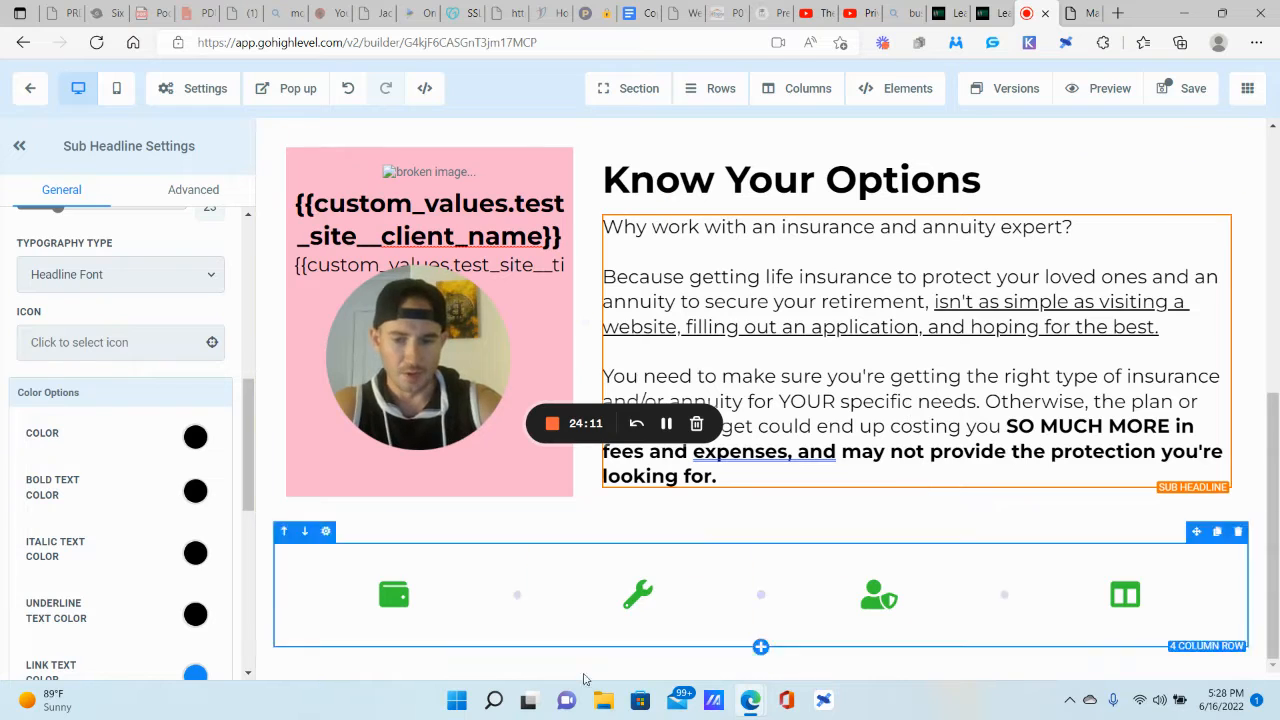
Step: Add two sub-headlines under the wallet icon and make the first a bold 'Custom Plan' heading
click(396, 627)
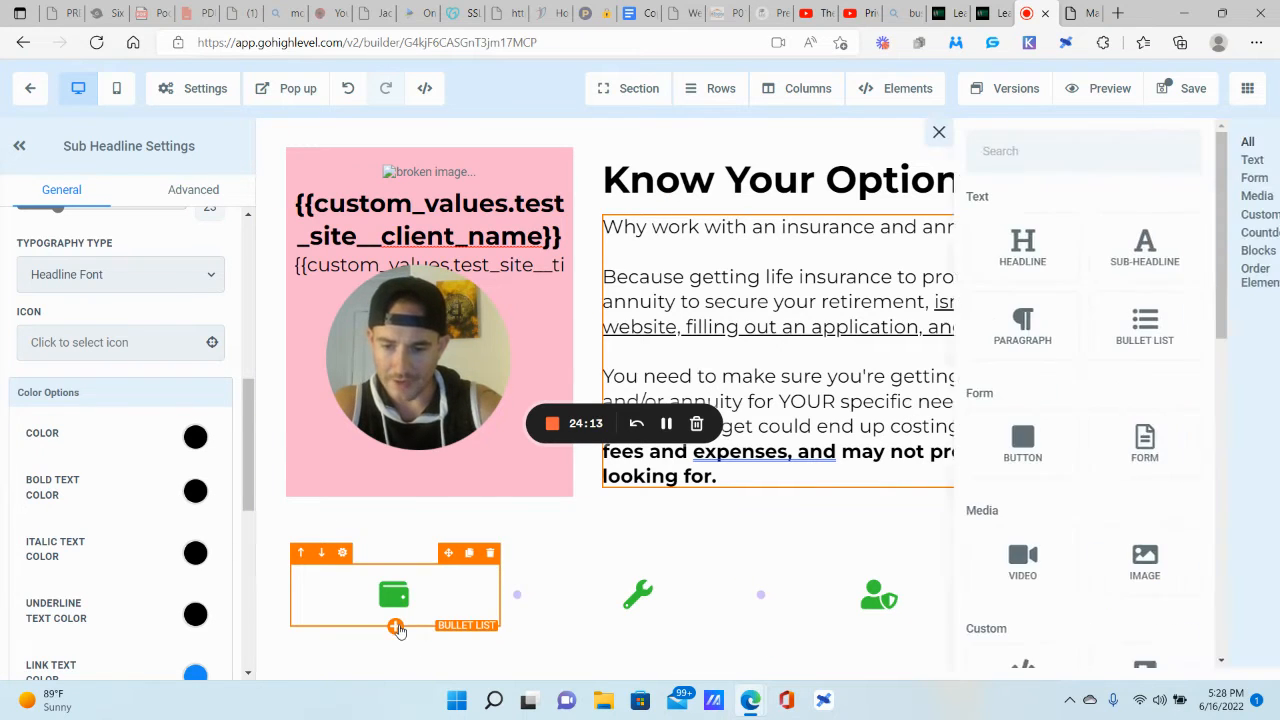
click(1097, 247)
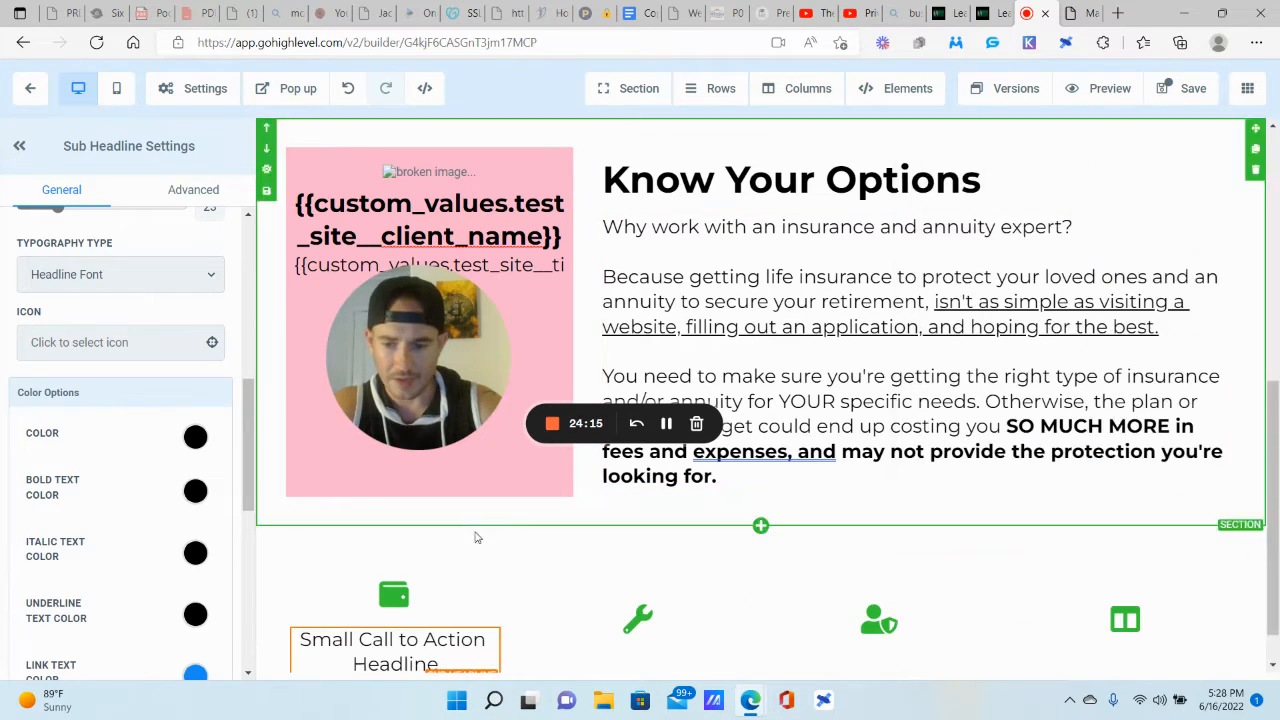
click(396, 628)
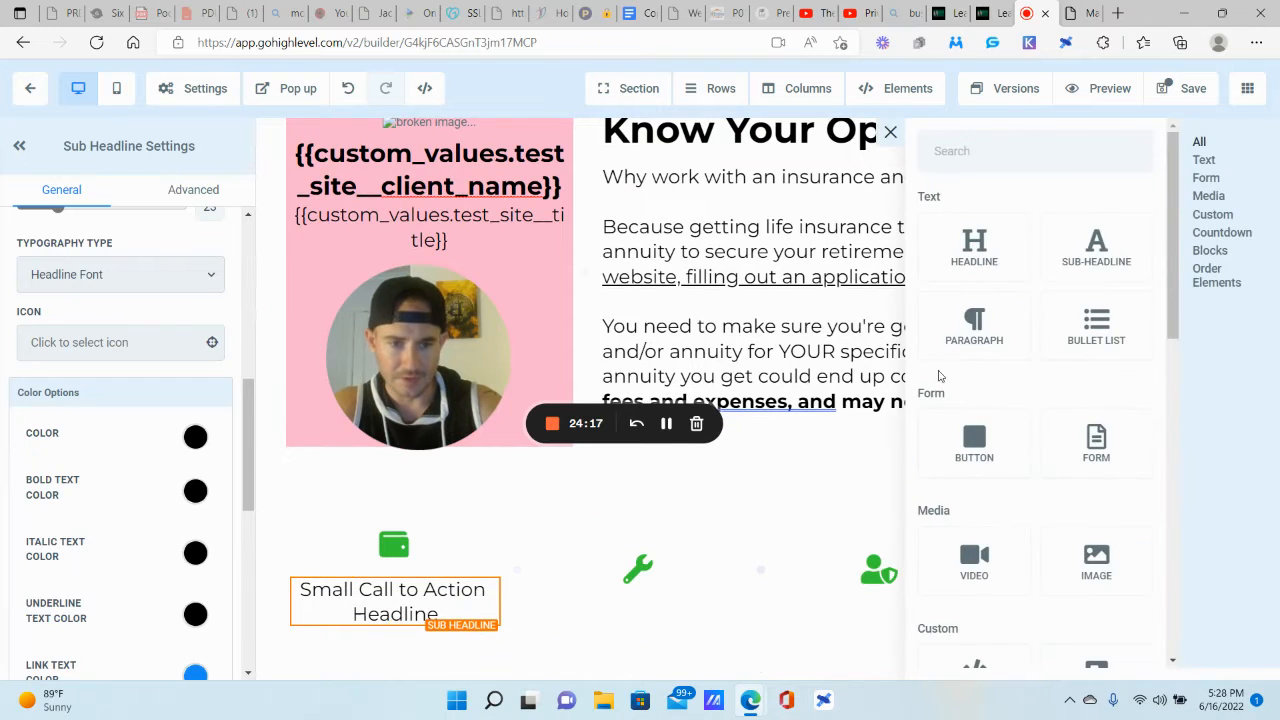
click(1092, 262)
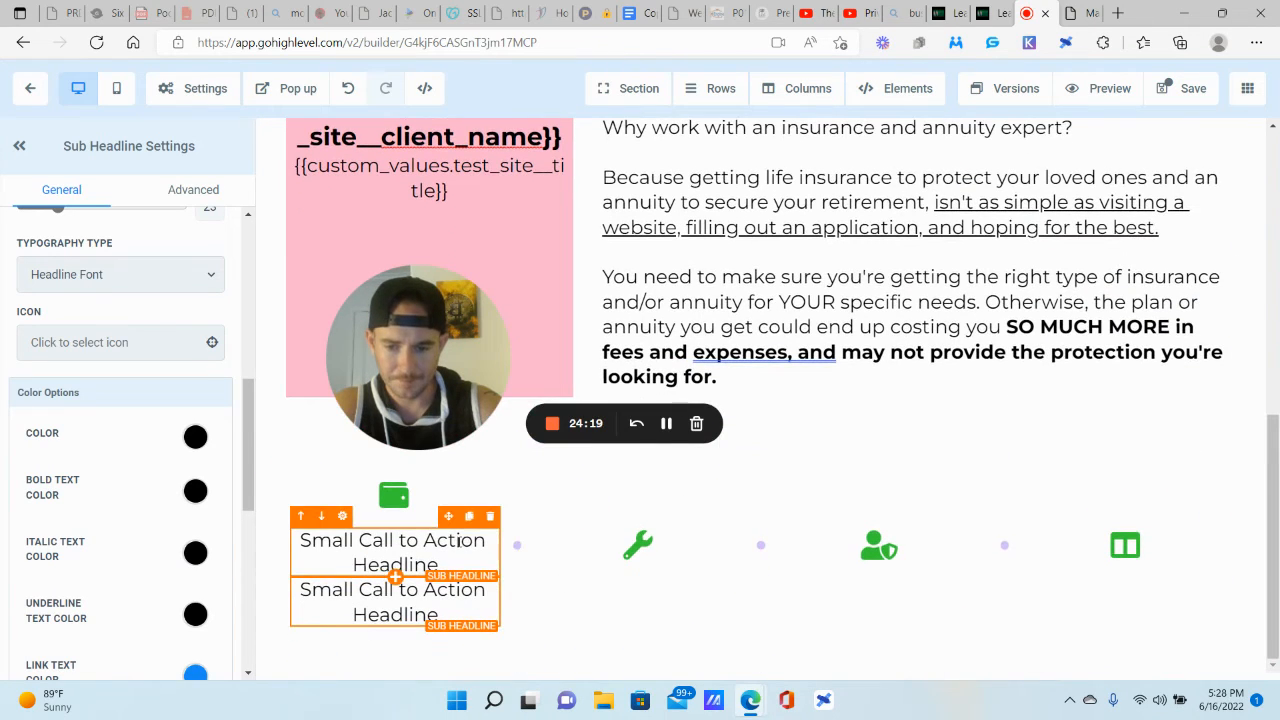
triple_click(449, 552)
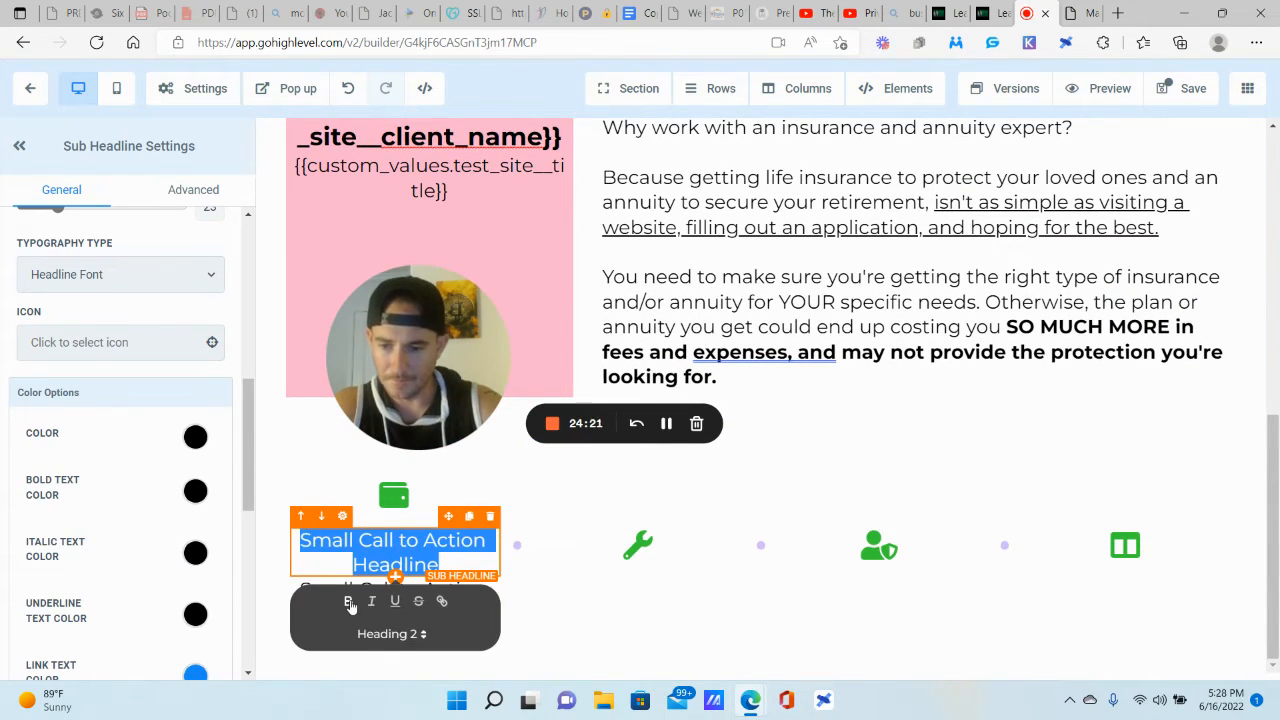
click(348, 601)
text(Custom Plan)
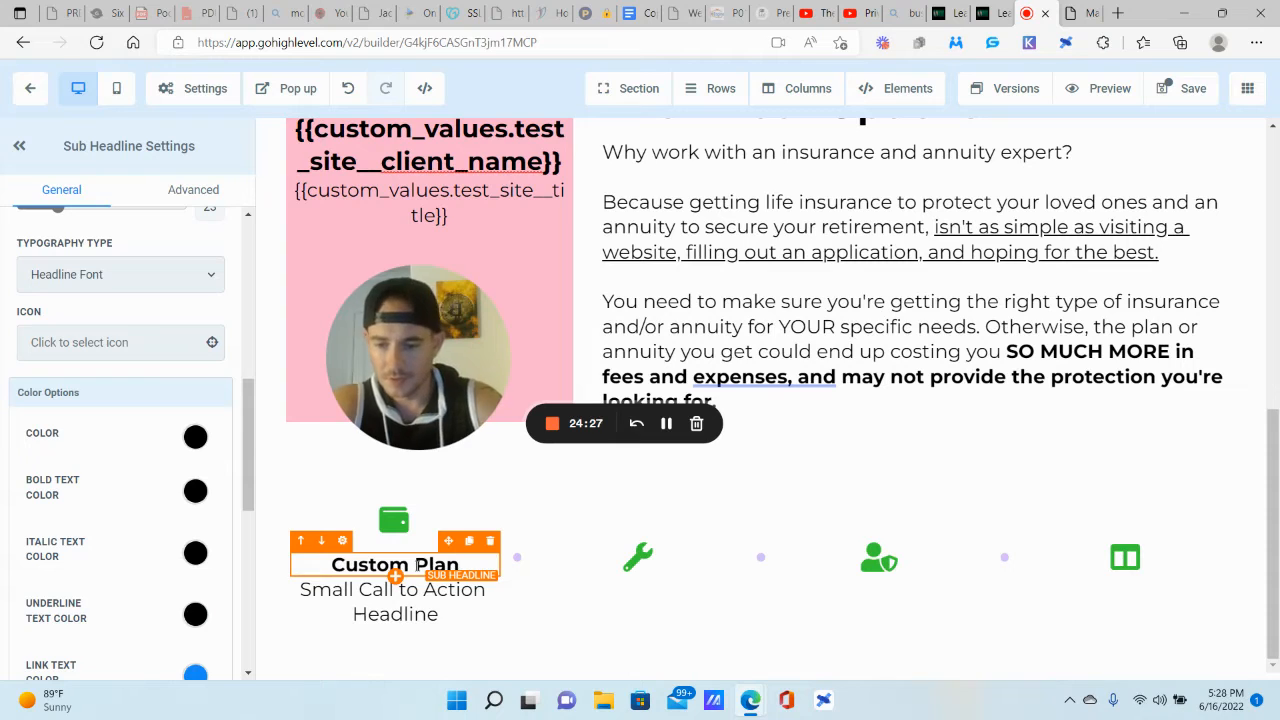
Step: Paste the Custom Plan description copied from the reference page into the second sub-headline
triple_click(427, 606)
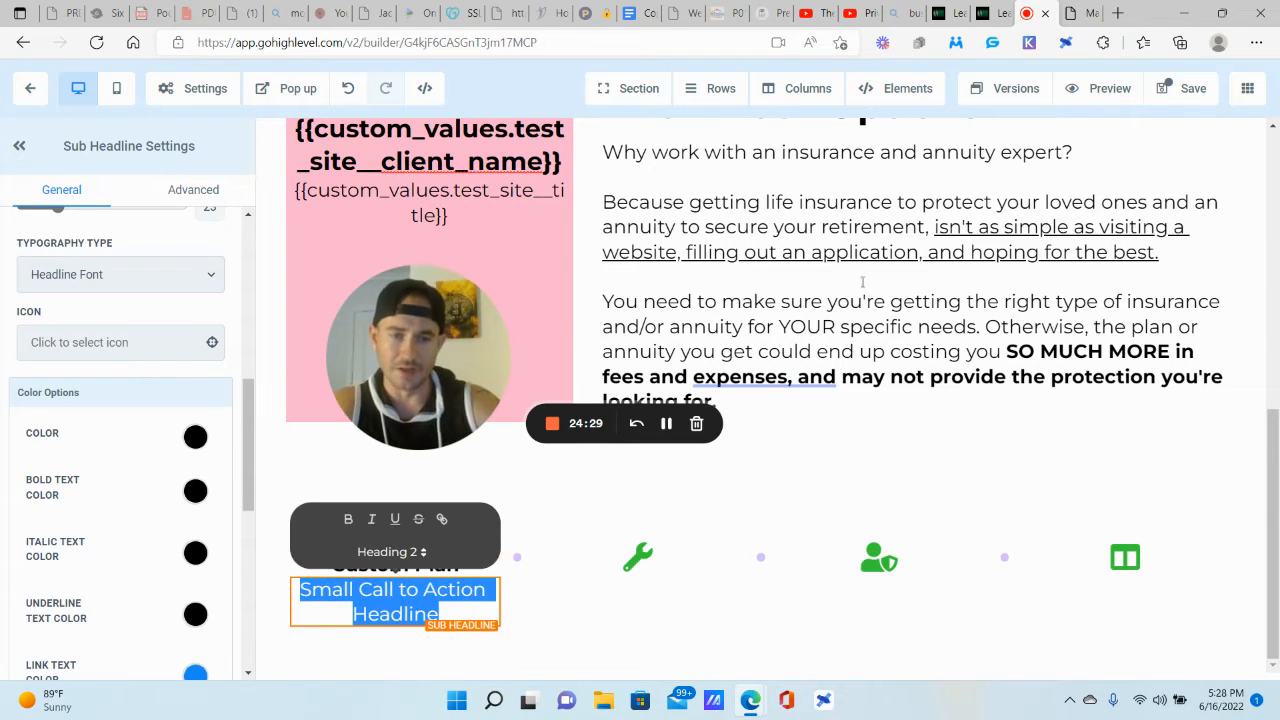
click(1078, 13)
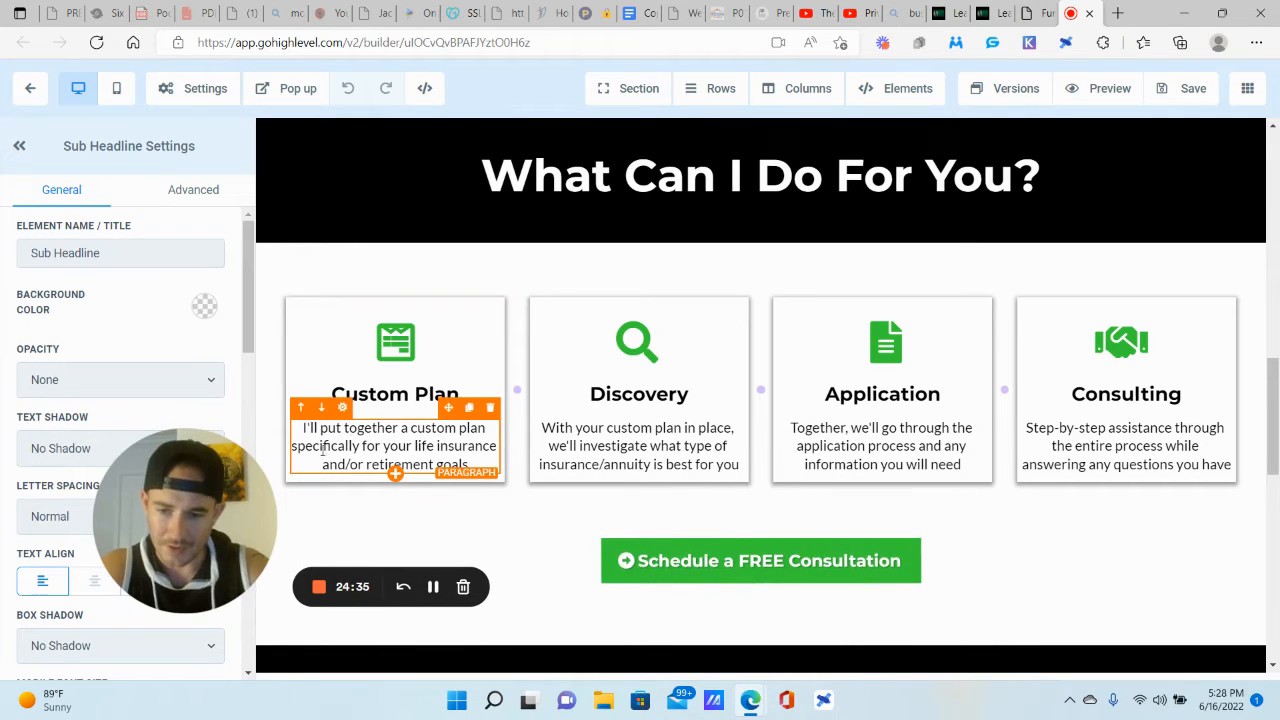
double_click(425, 446)
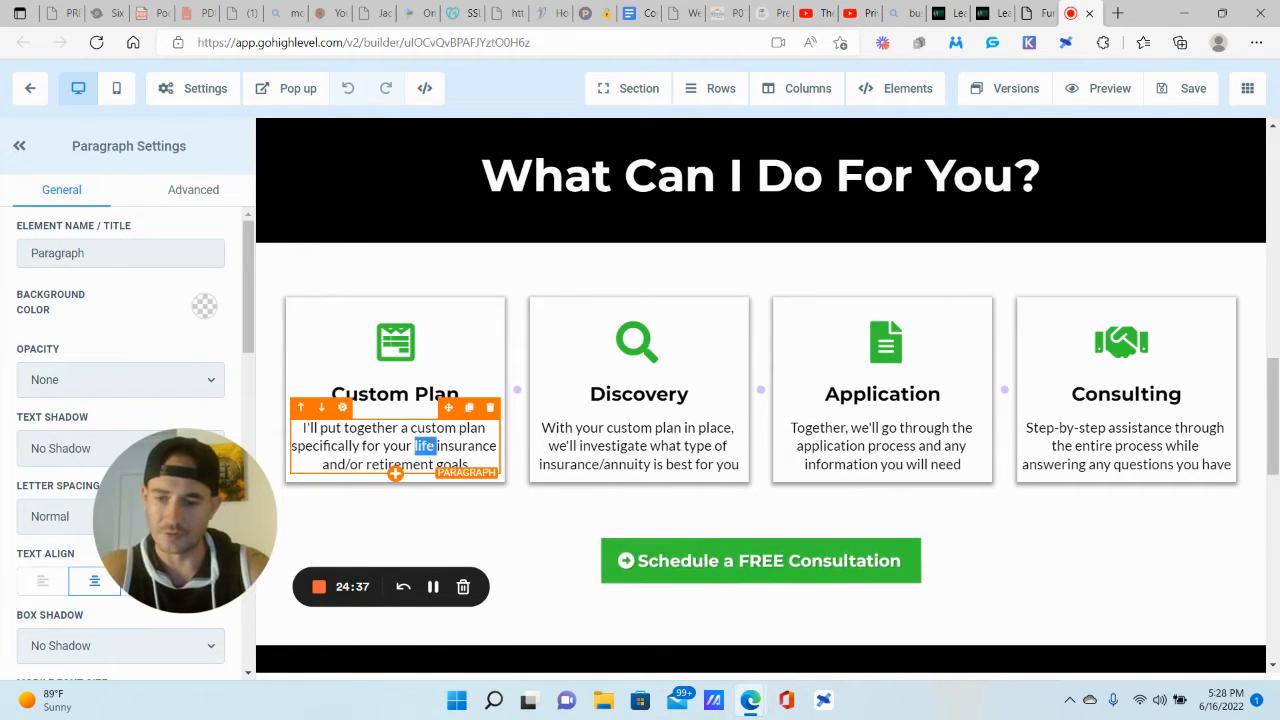
triple_click(425, 446)
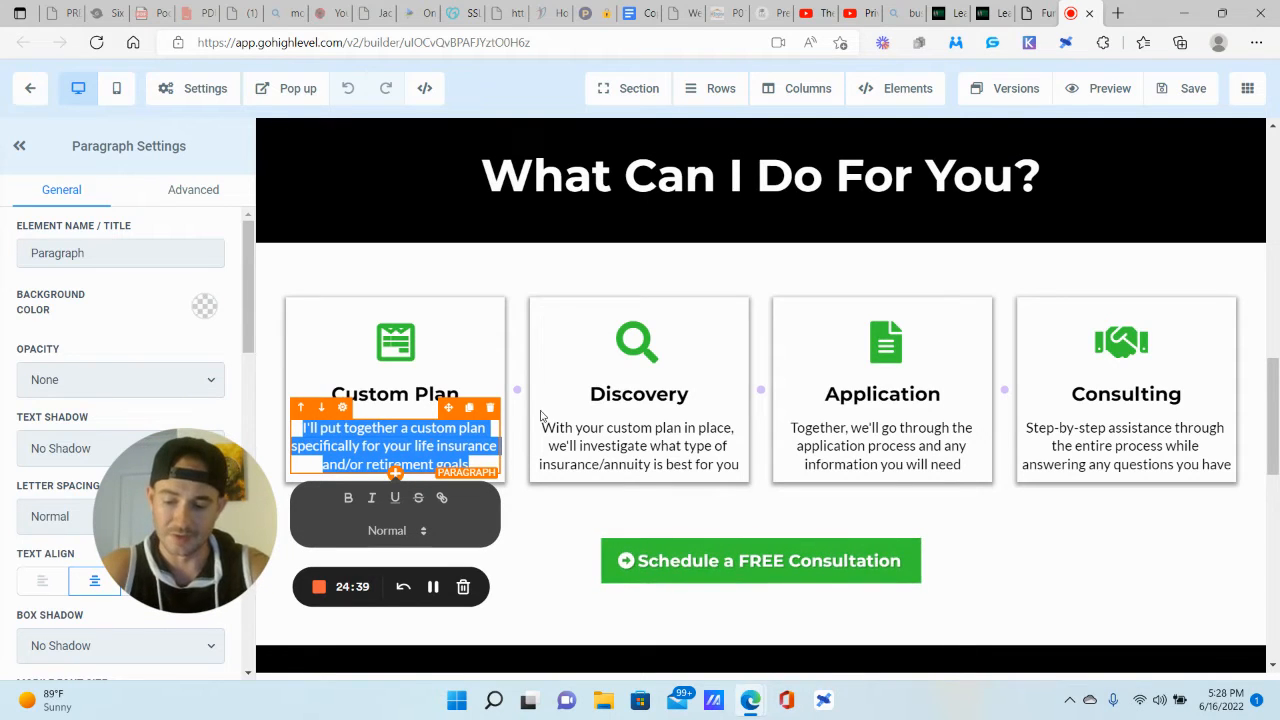
click(1034, 14)
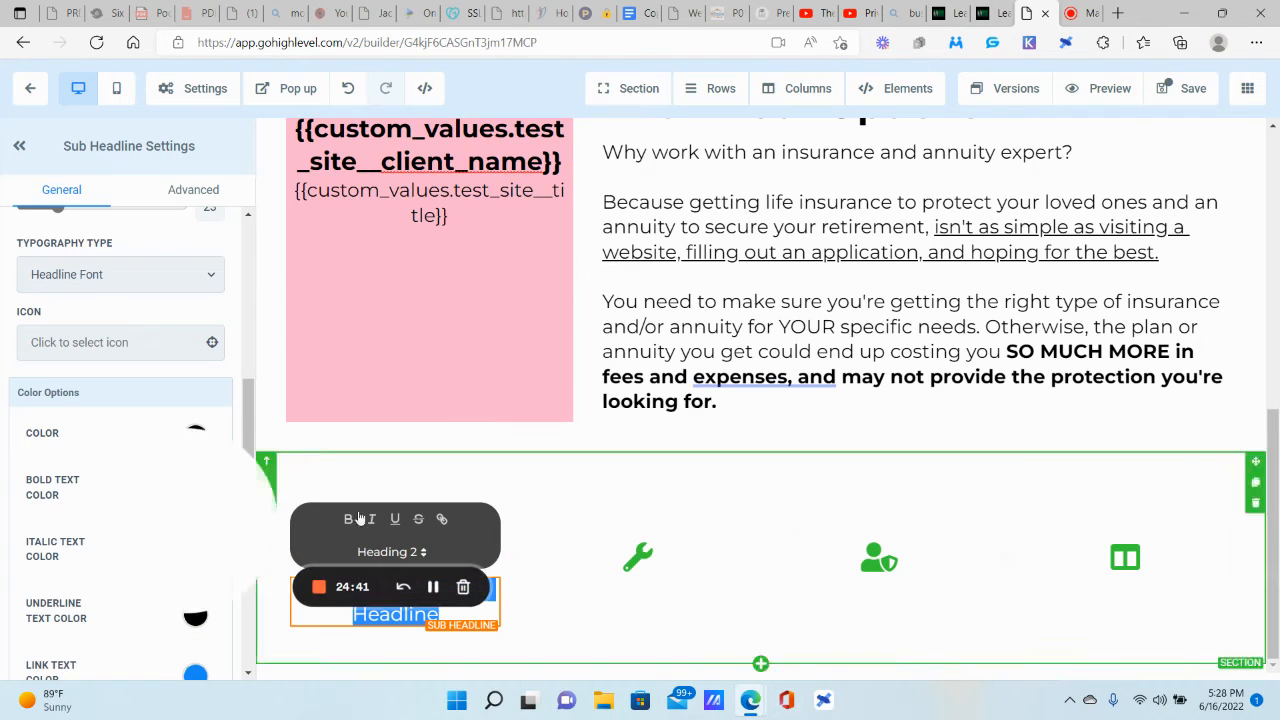
key(ctrl+v)
scroll(543, 508, down, 1)
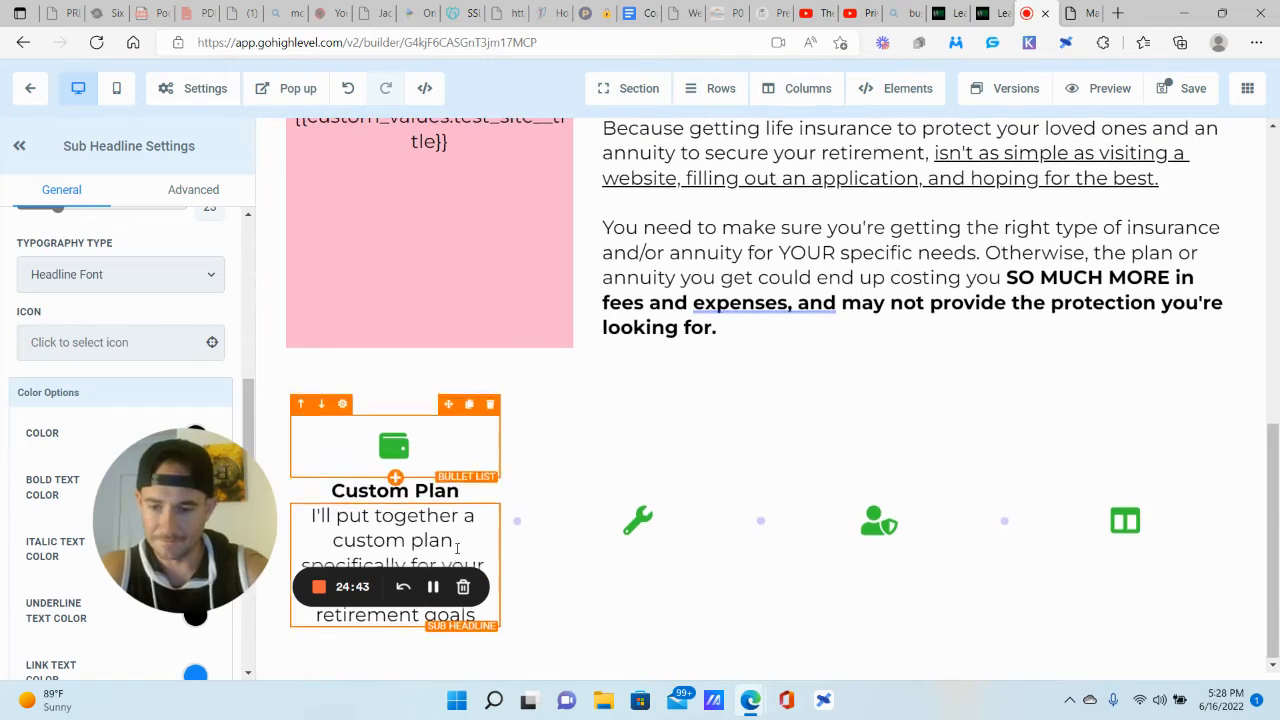
drag(198, 492, 364, 221)
Step: Enlarge the Custom Plan heading to font size 27
scroll(120, 430, down, 2)
scroll(120, 390, down, 3)
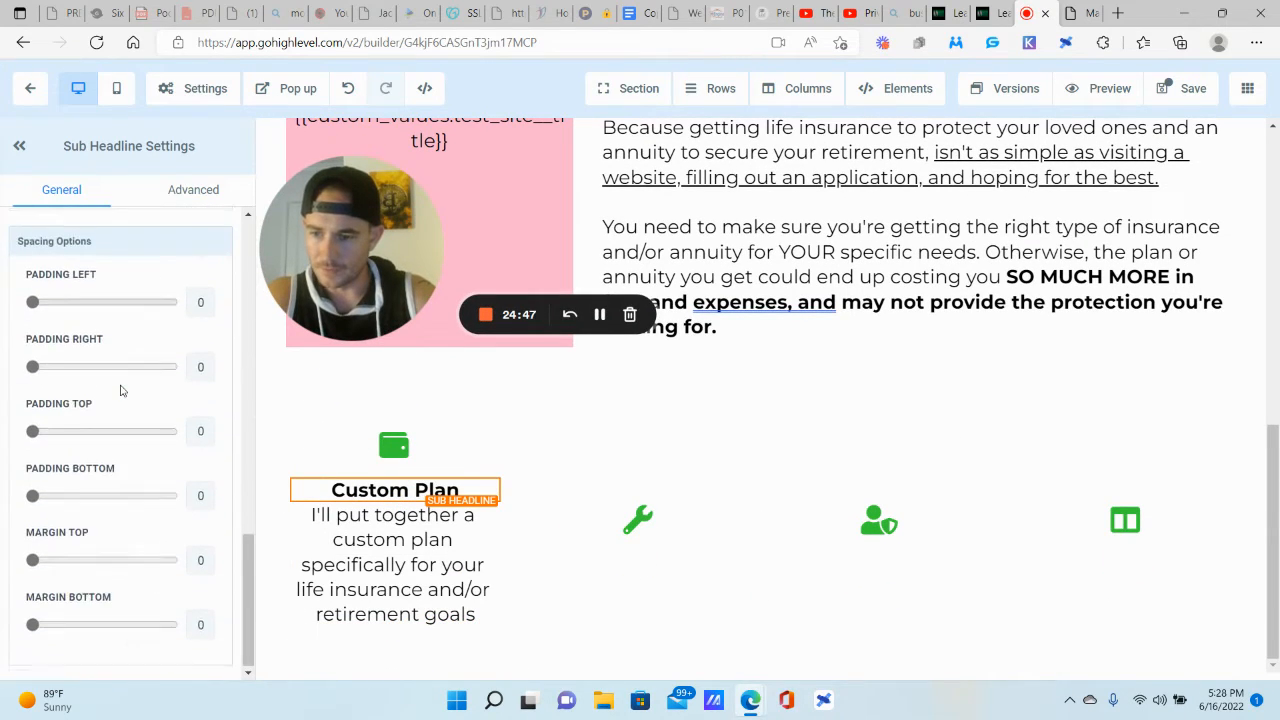
scroll(120, 390, up, 6)
scroll(121, 390, up, 2)
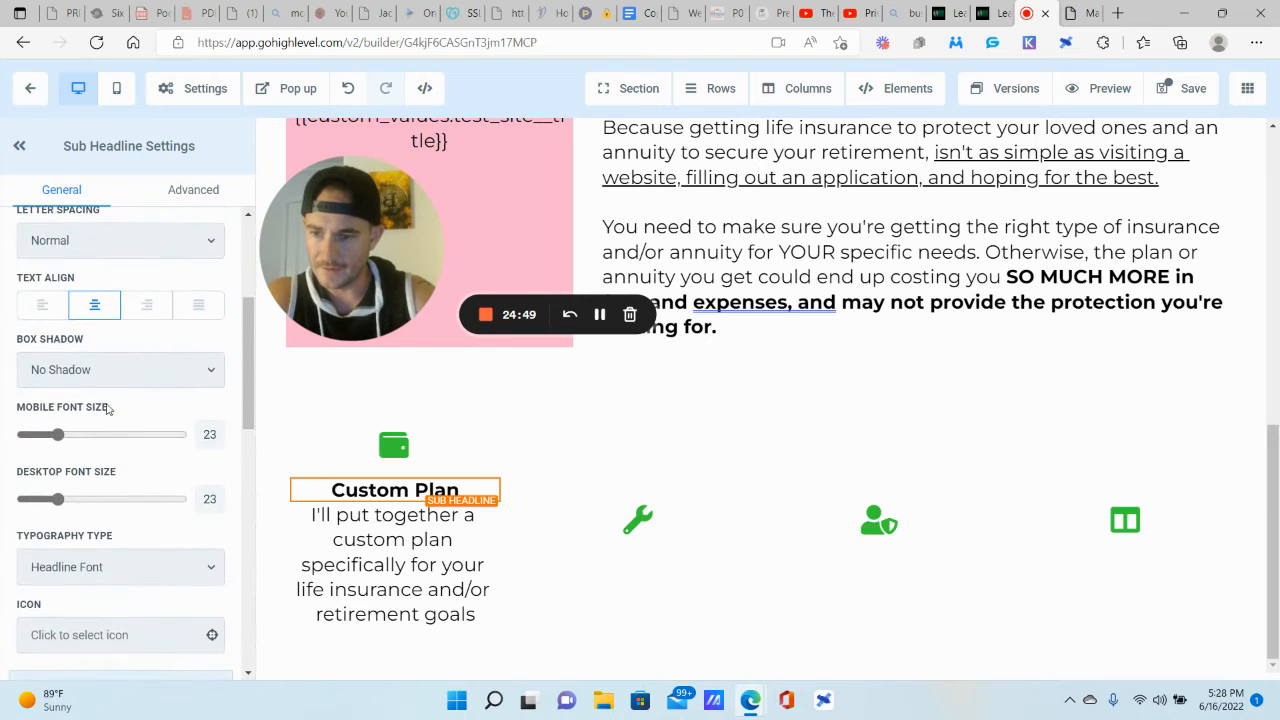
drag(58, 499, 55, 502)
click(405, 546)
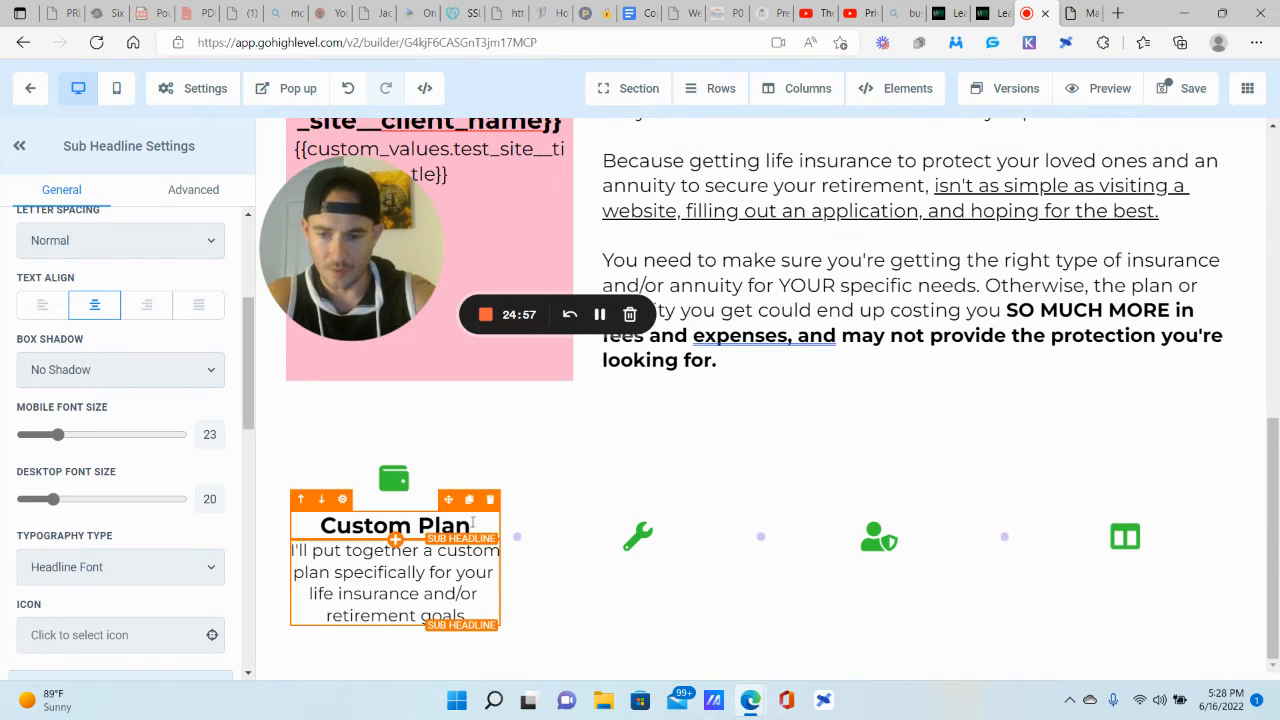
Step: Copy the Custom Plan heading and description into column 2 under the wrench
click(469, 500)
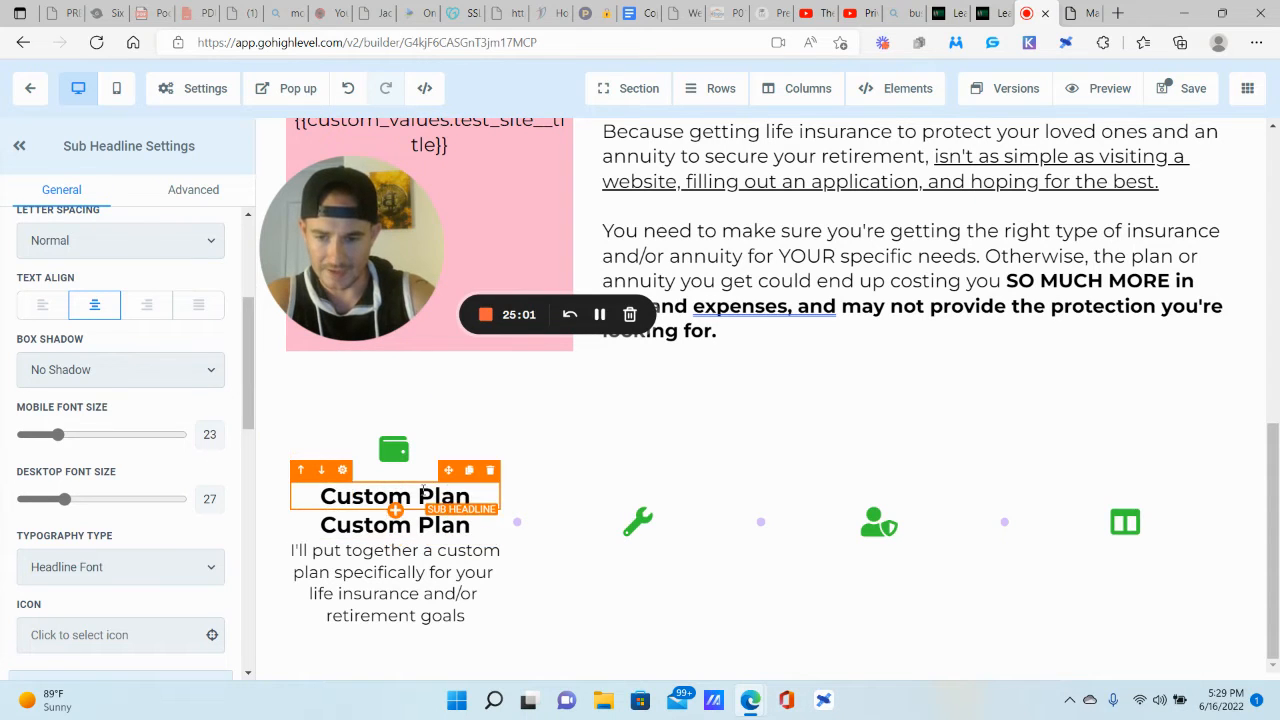
drag(448, 477, 653, 555)
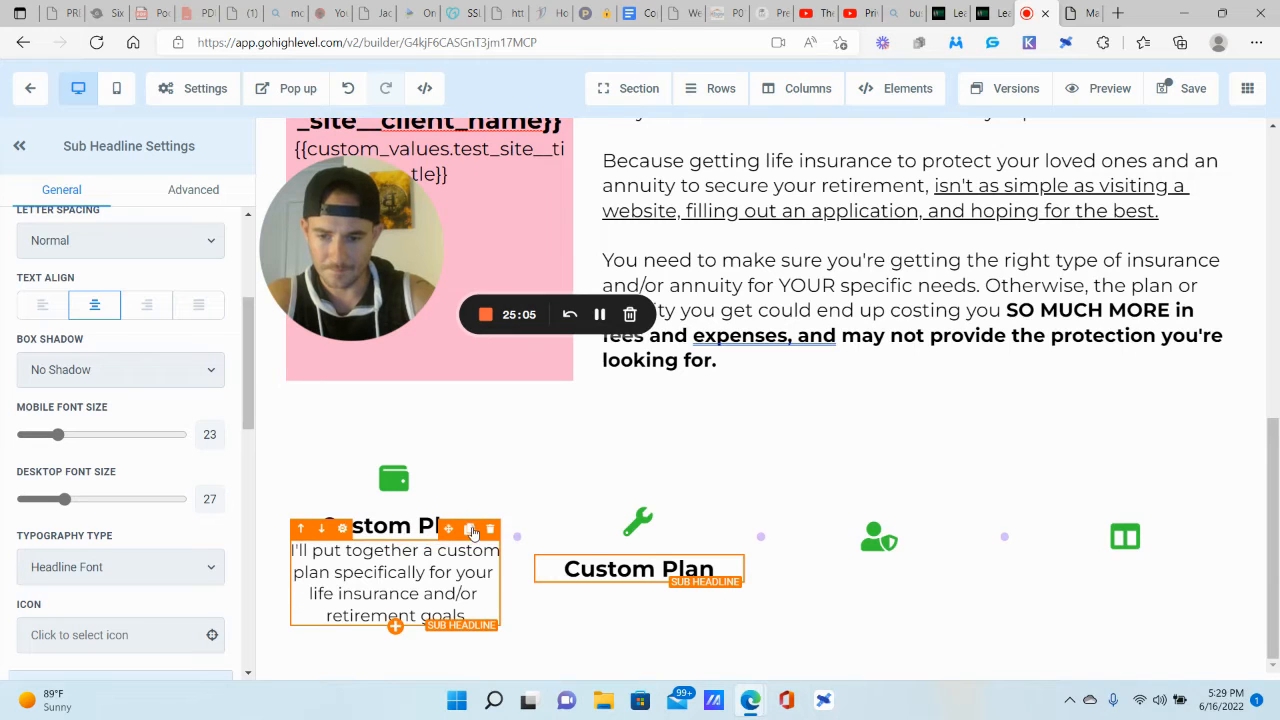
click(470, 529)
drag(452, 498, 655, 570)
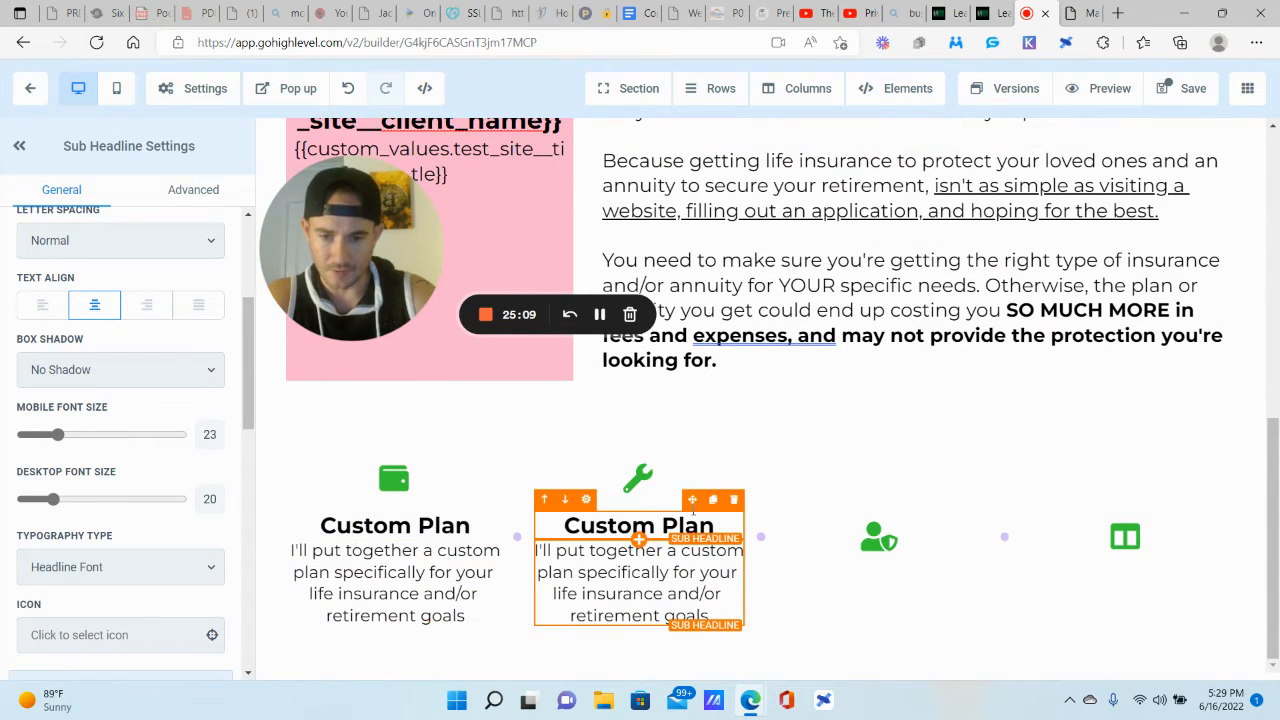
Step: Copy the heading and description into column 3 under the user-shield icon
click(713, 500)
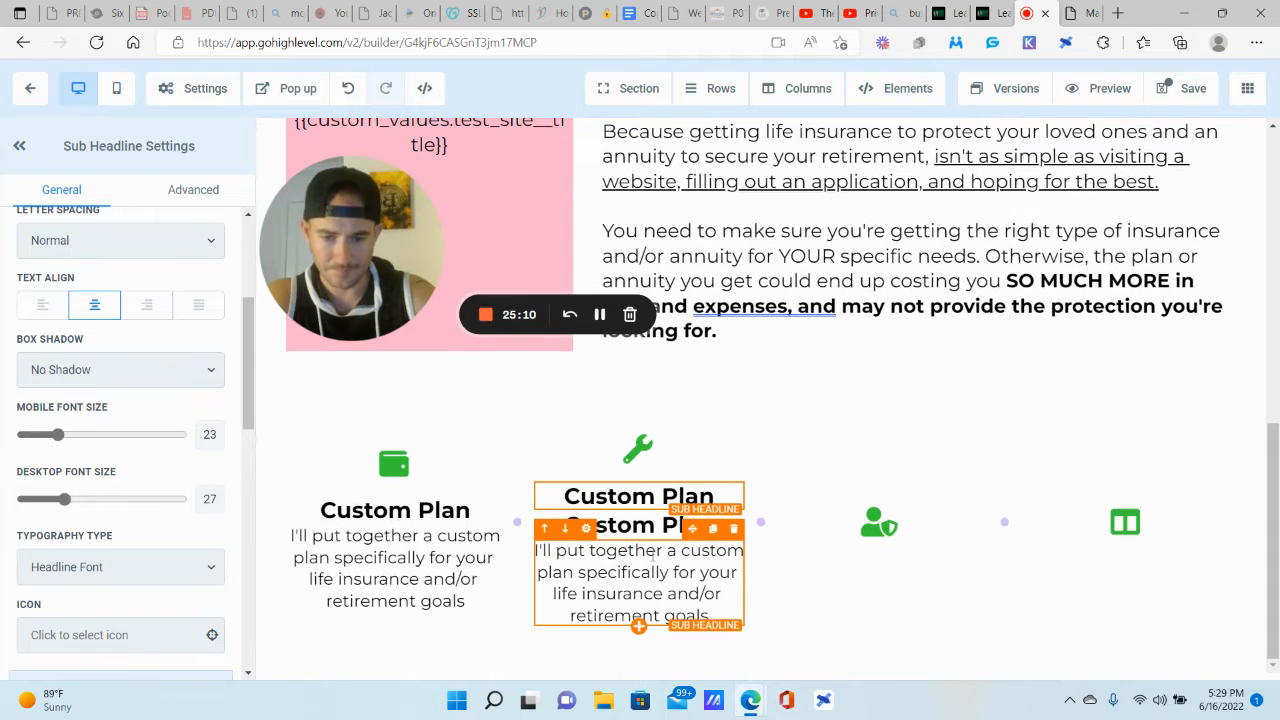
click(715, 529)
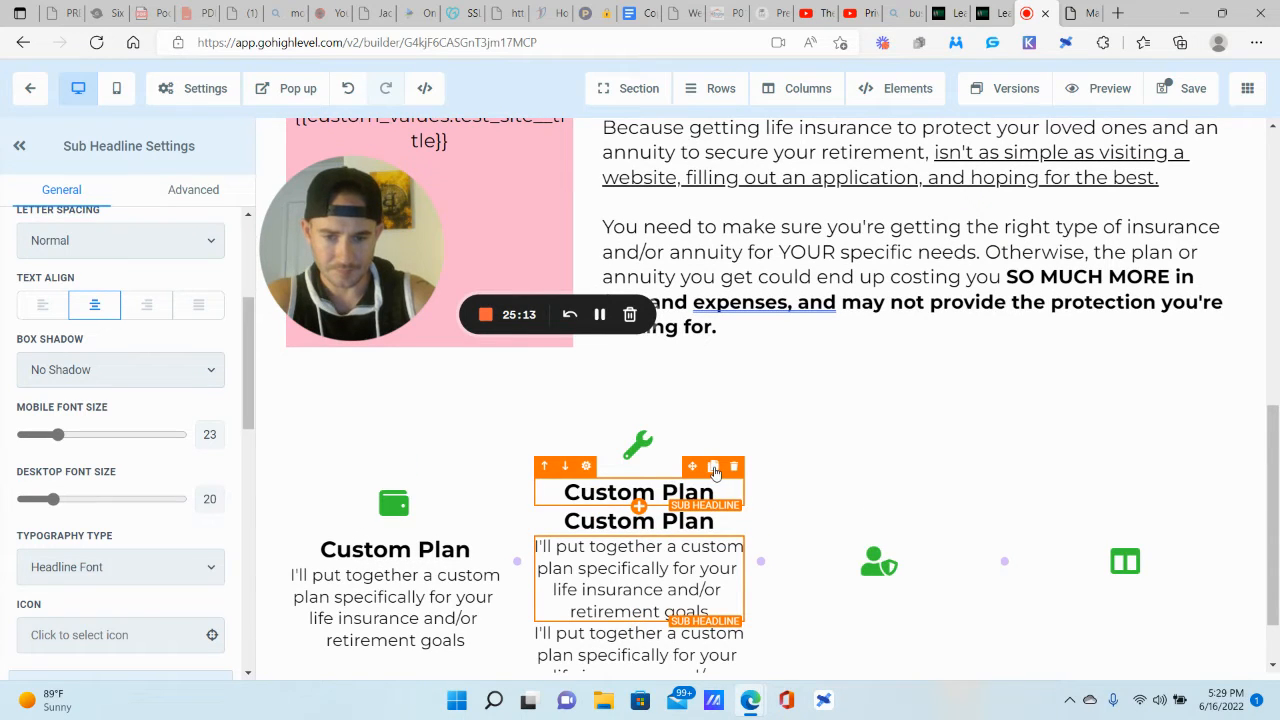
drag(692, 470, 882, 577)
drag(693, 497, 940, 530)
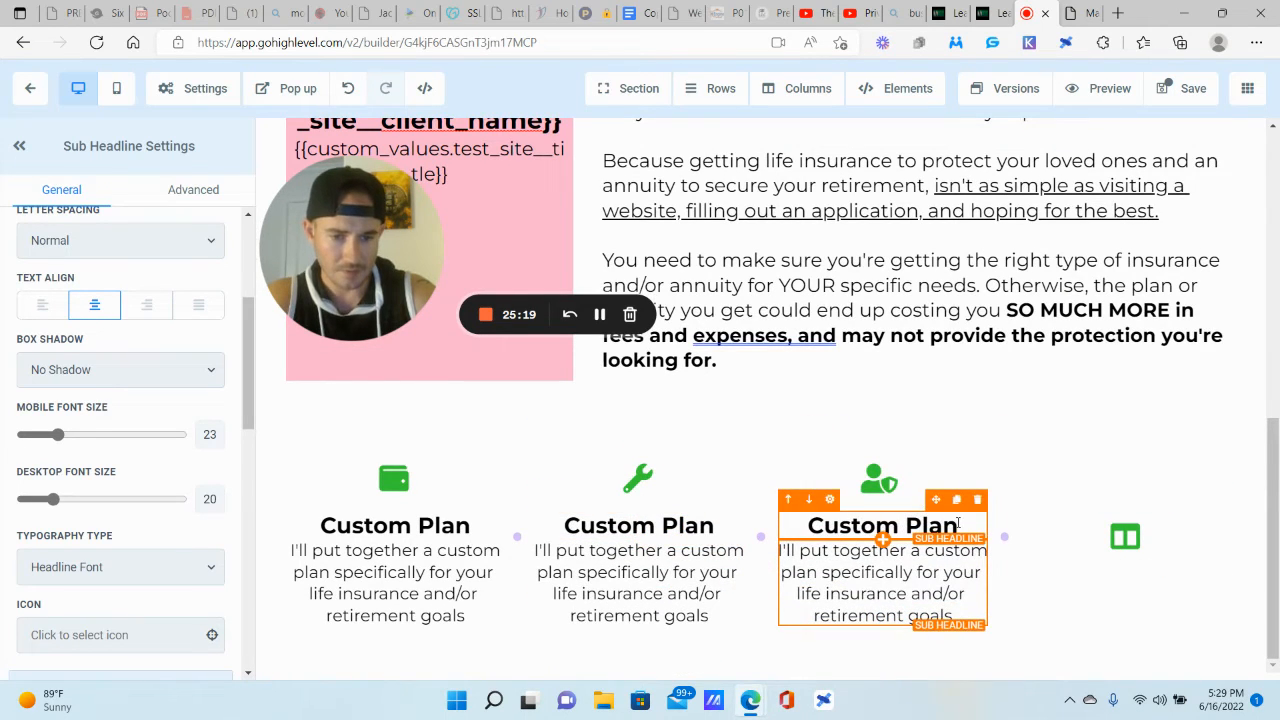
Step: Copy the heading and description into column 4 under the columns icon
click(957, 500)
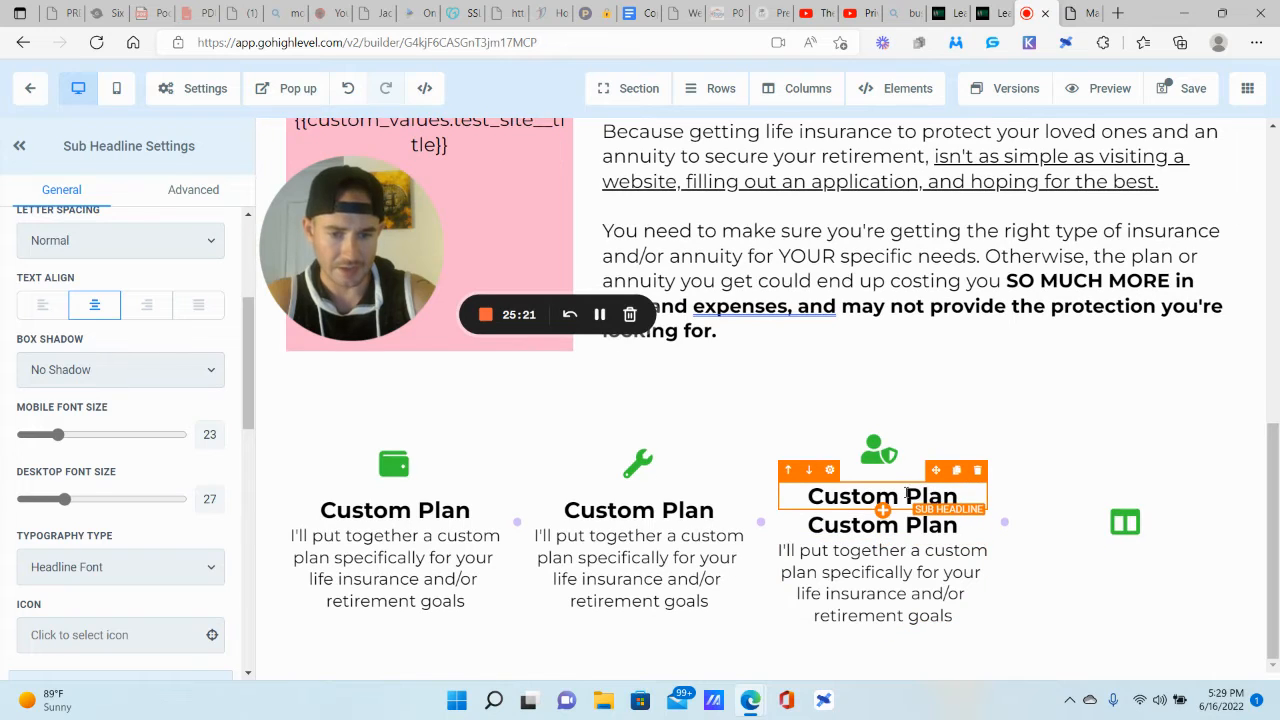
drag(936, 474, 1140, 570)
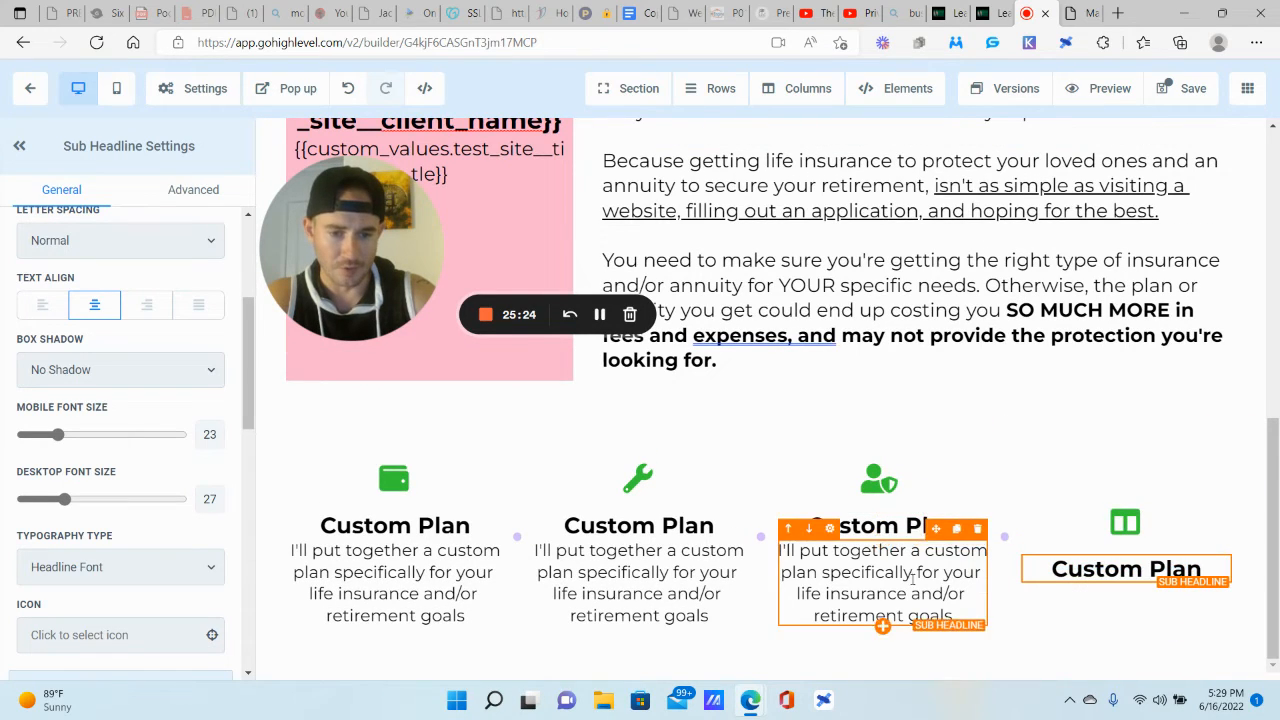
click(956, 528)
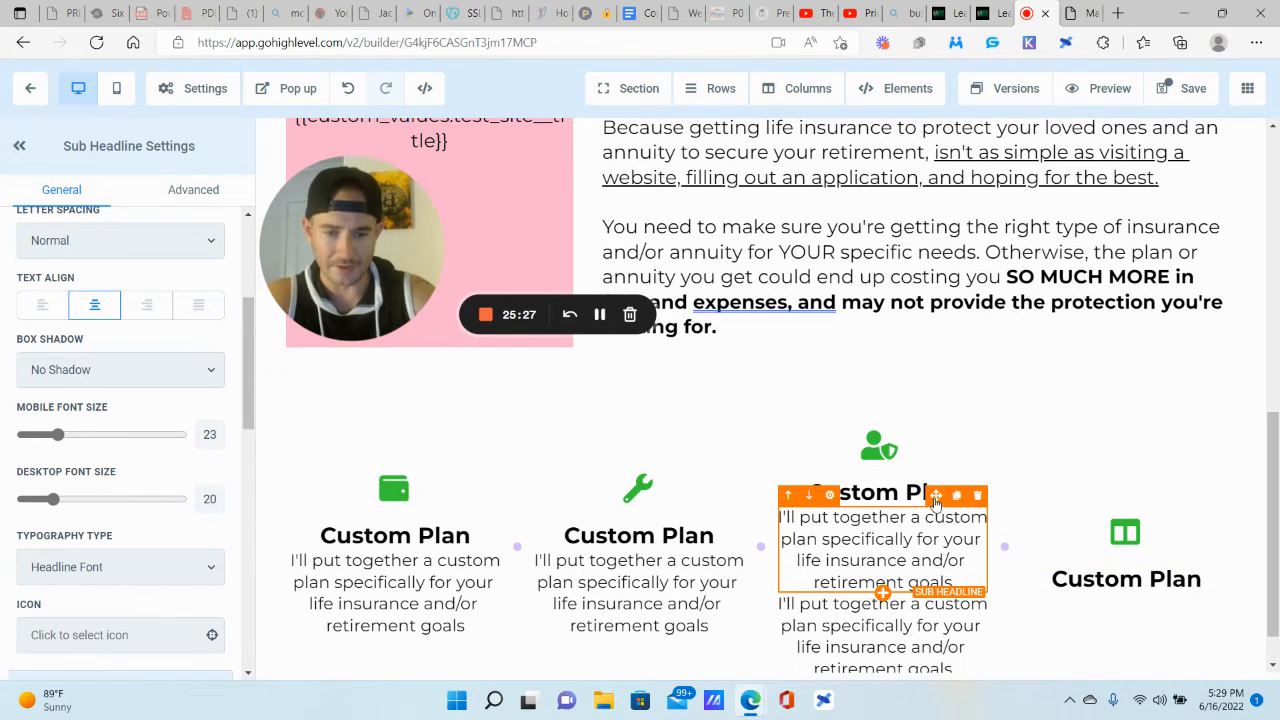
drag(935, 502, 1135, 560)
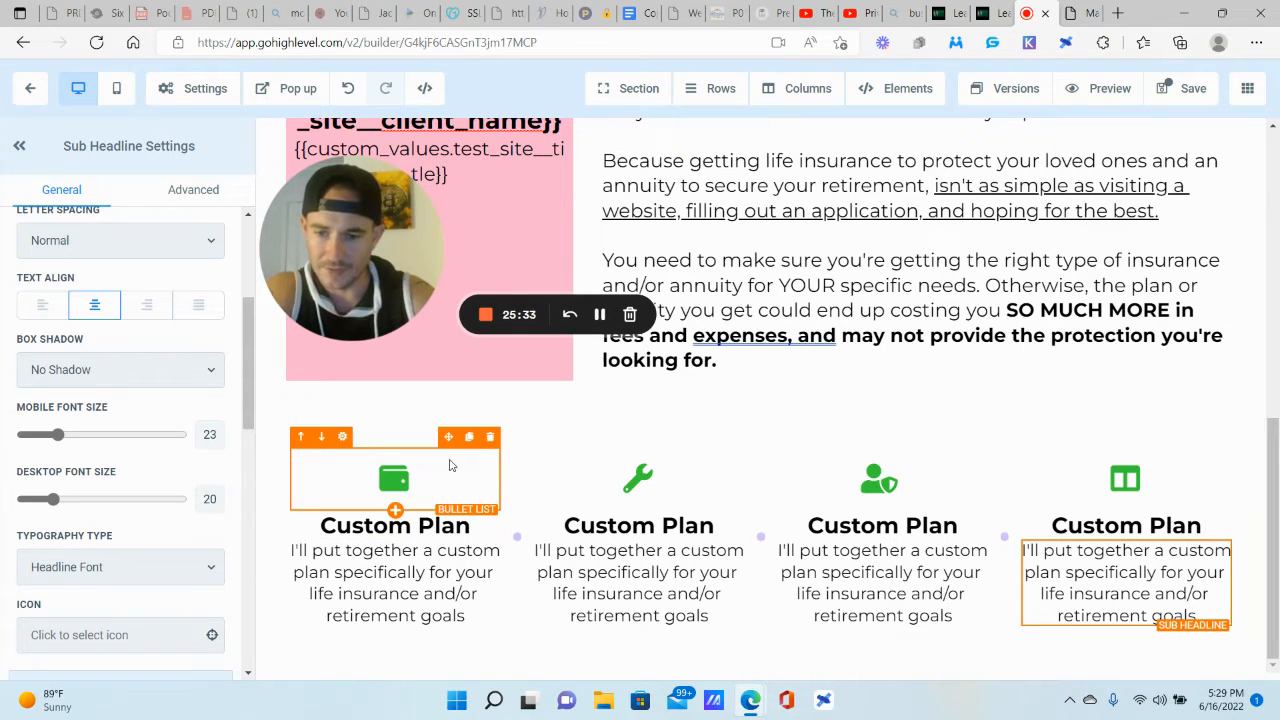
Step: Give the first and second Custom Plan columns a 40% drop shadow
click(507, 458)
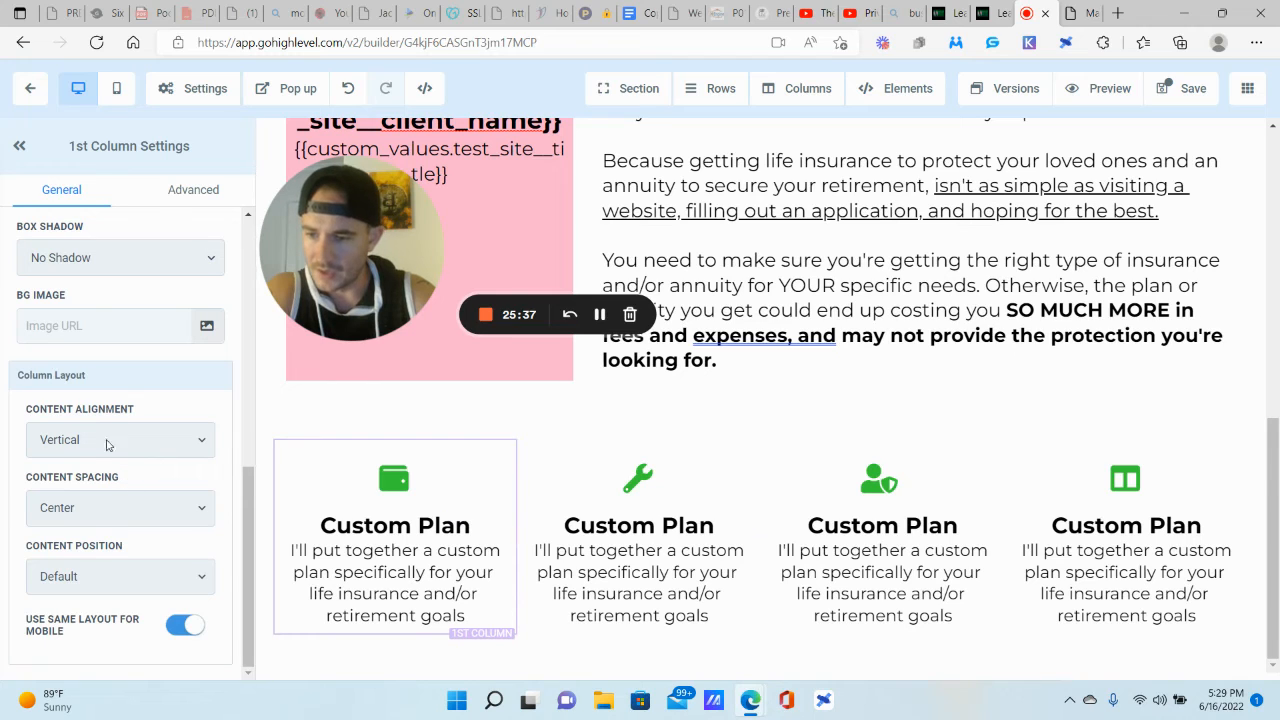
scroll(127, 440, up, 2)
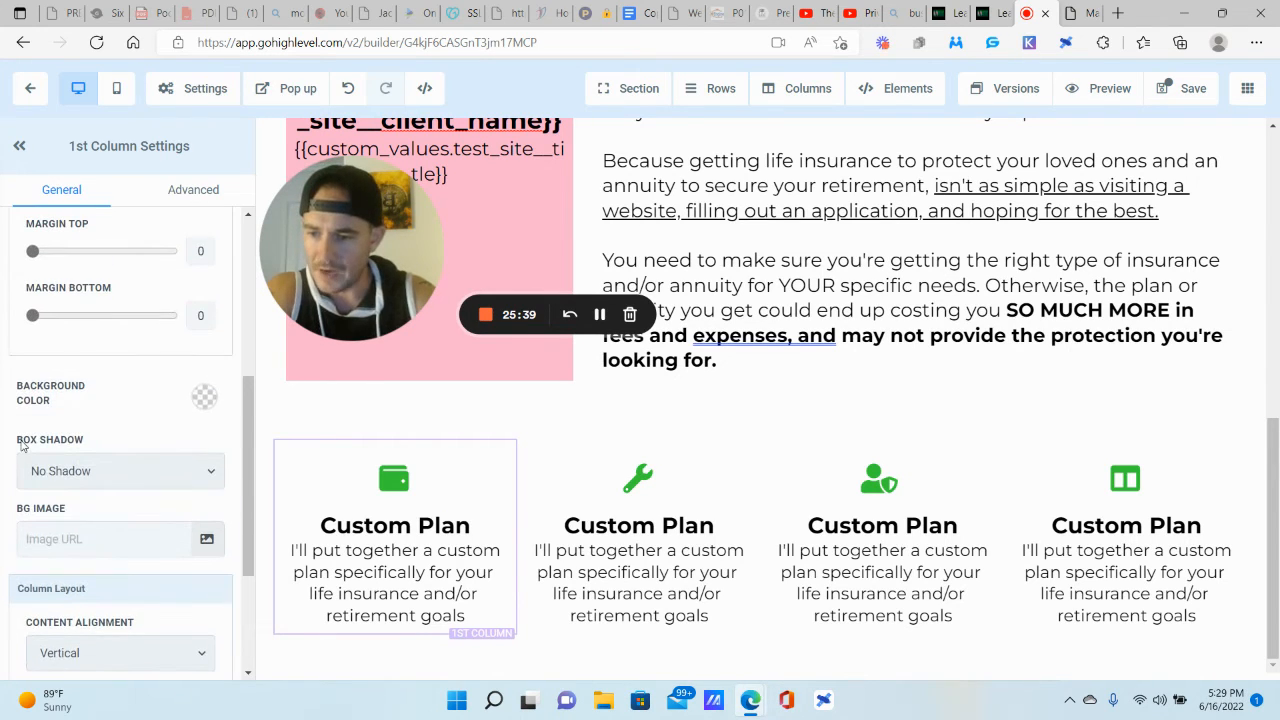
click(106, 472)
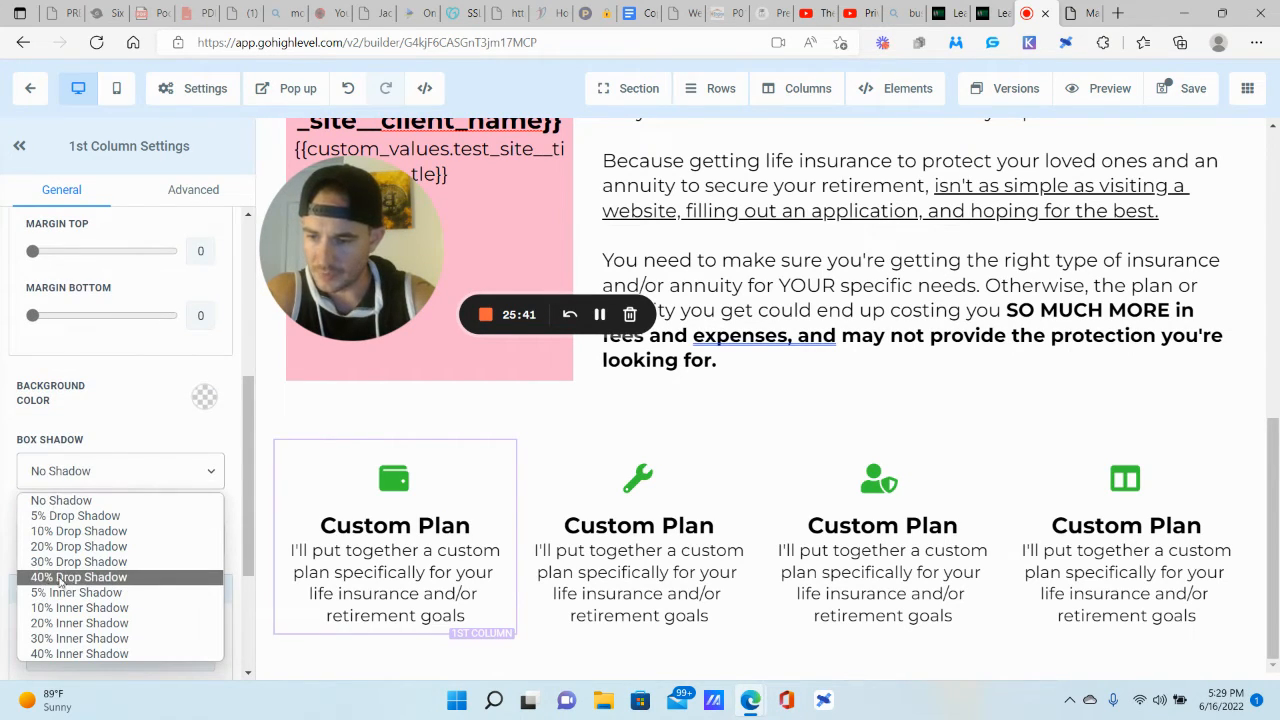
click(92, 577)
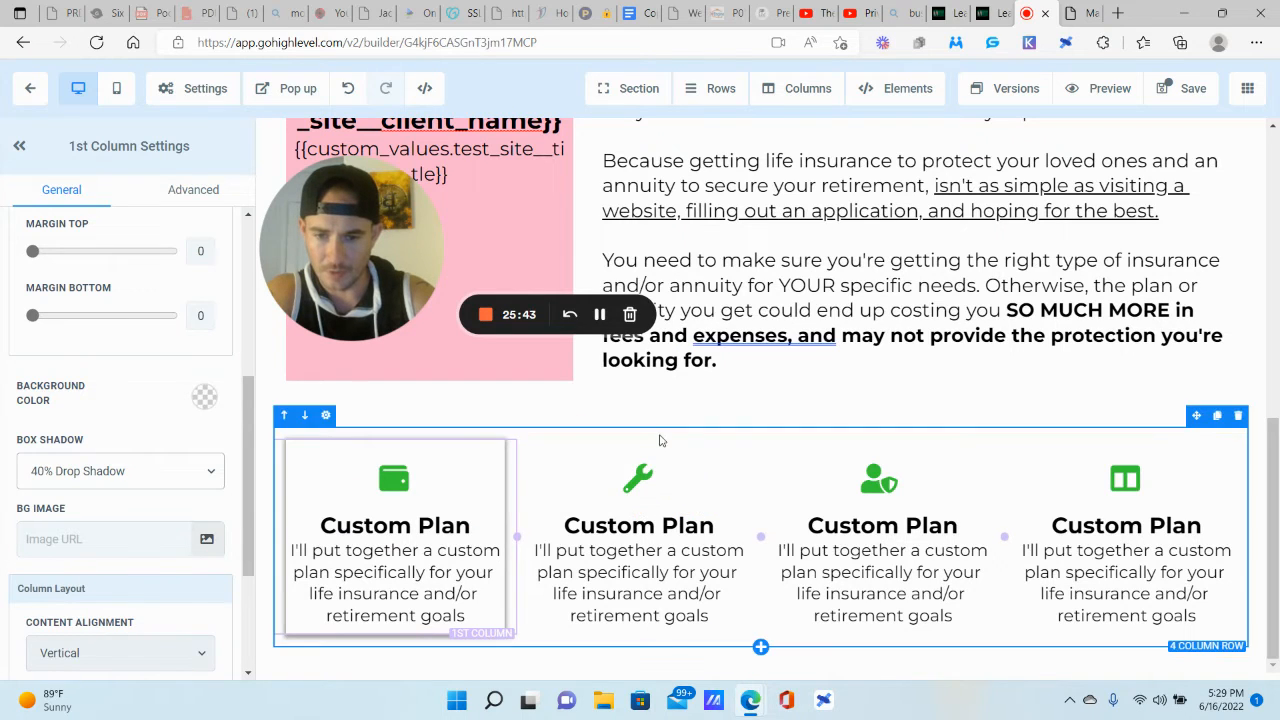
click(659, 450)
click(120, 471)
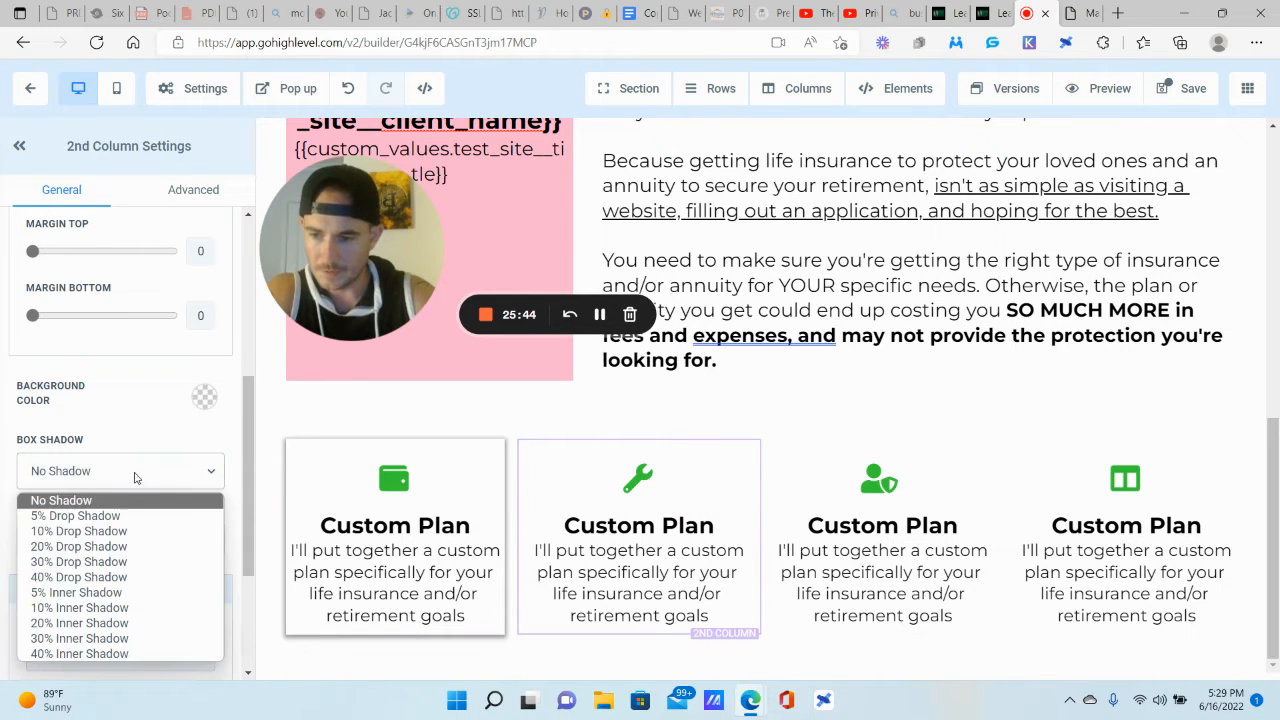
click(88, 577)
Step: Give the third and fourth Custom Plan columns a 40% drop shadow
click(906, 449)
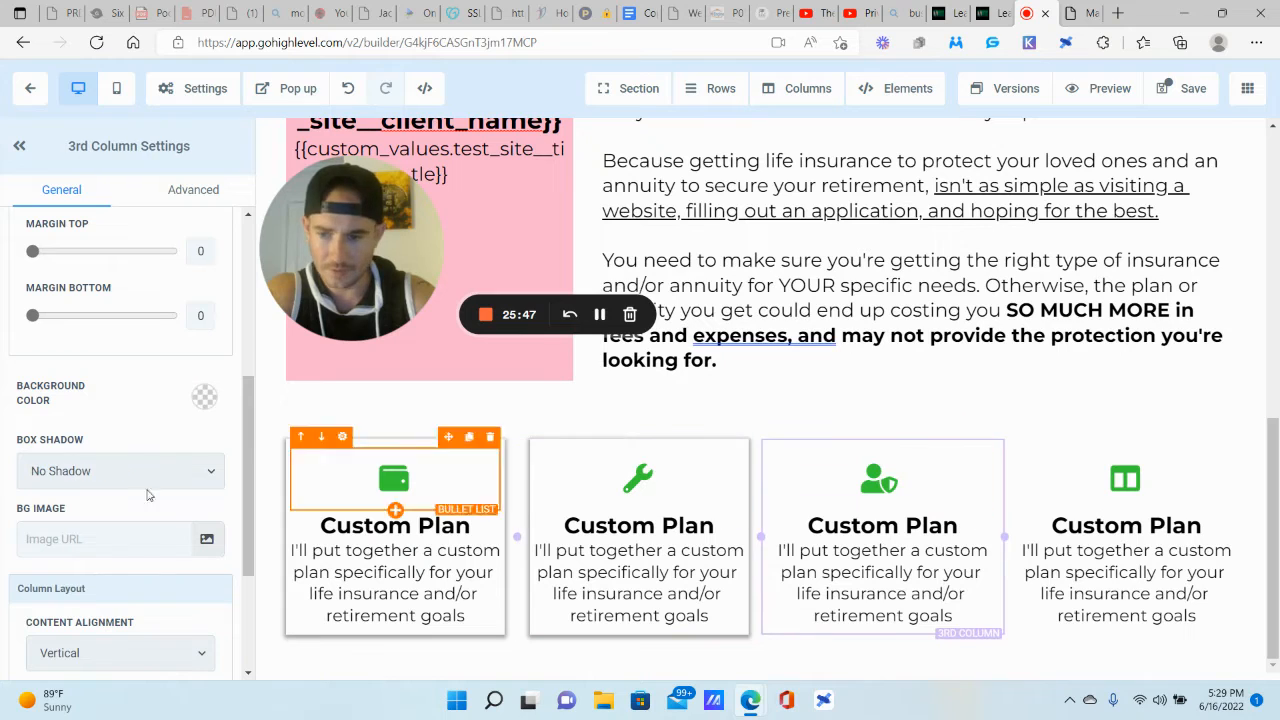
click(180, 484)
click(88, 577)
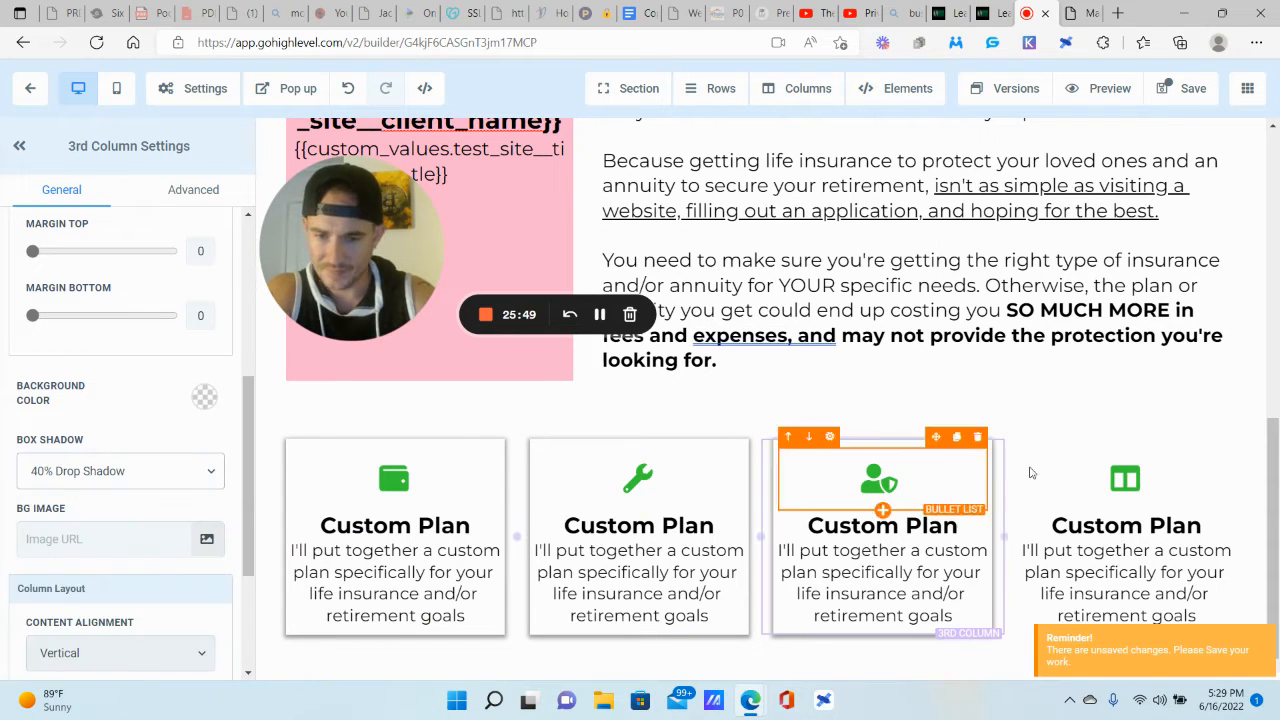
click(1080, 452)
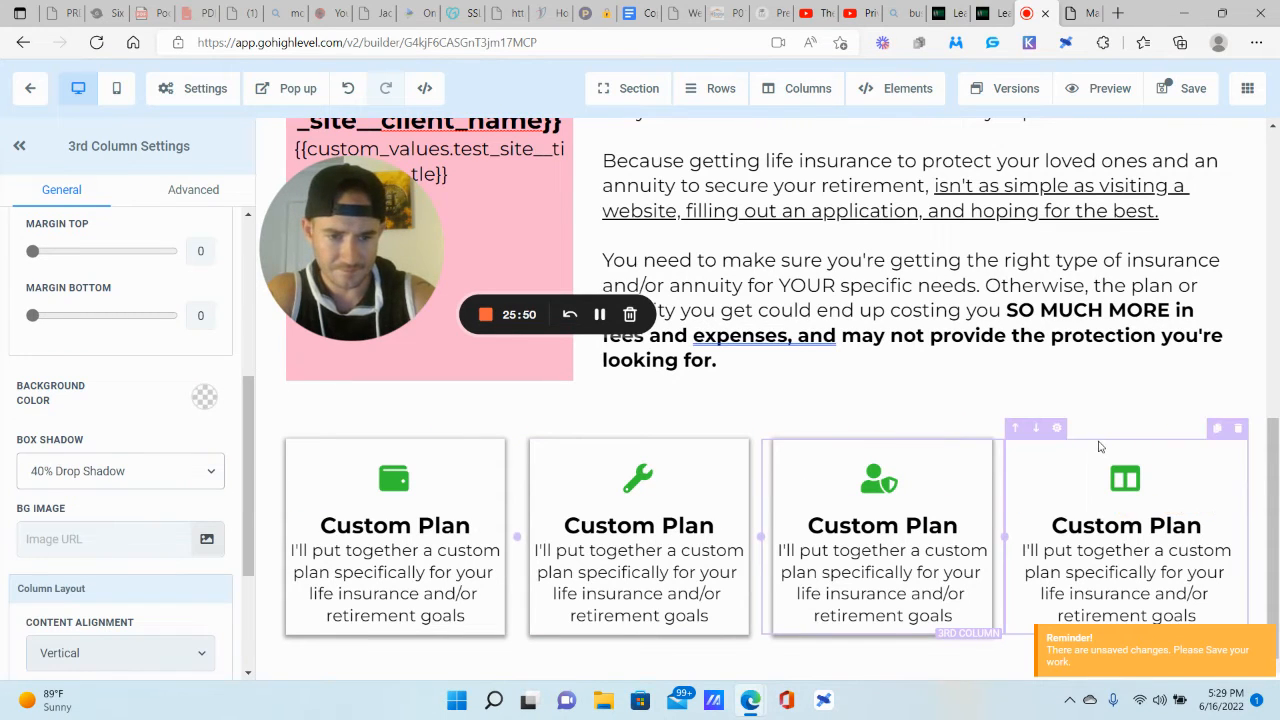
click(173, 481)
click(88, 577)
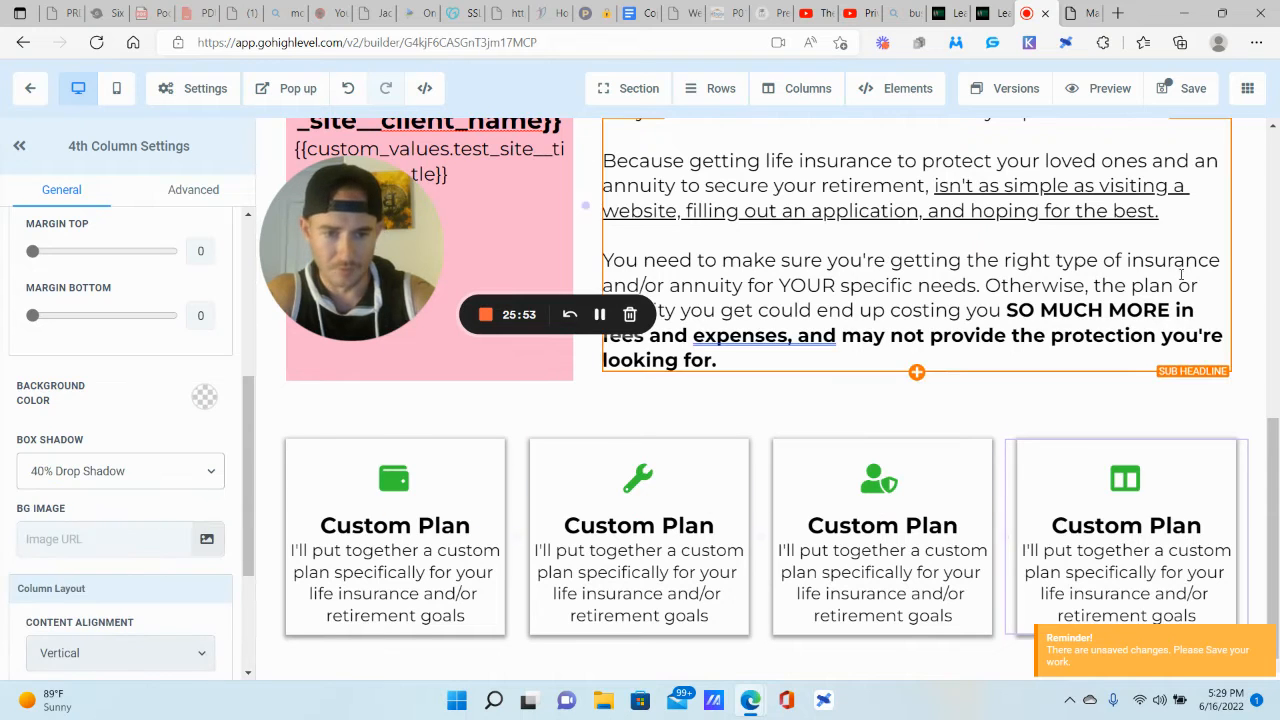
click(1059, 238)
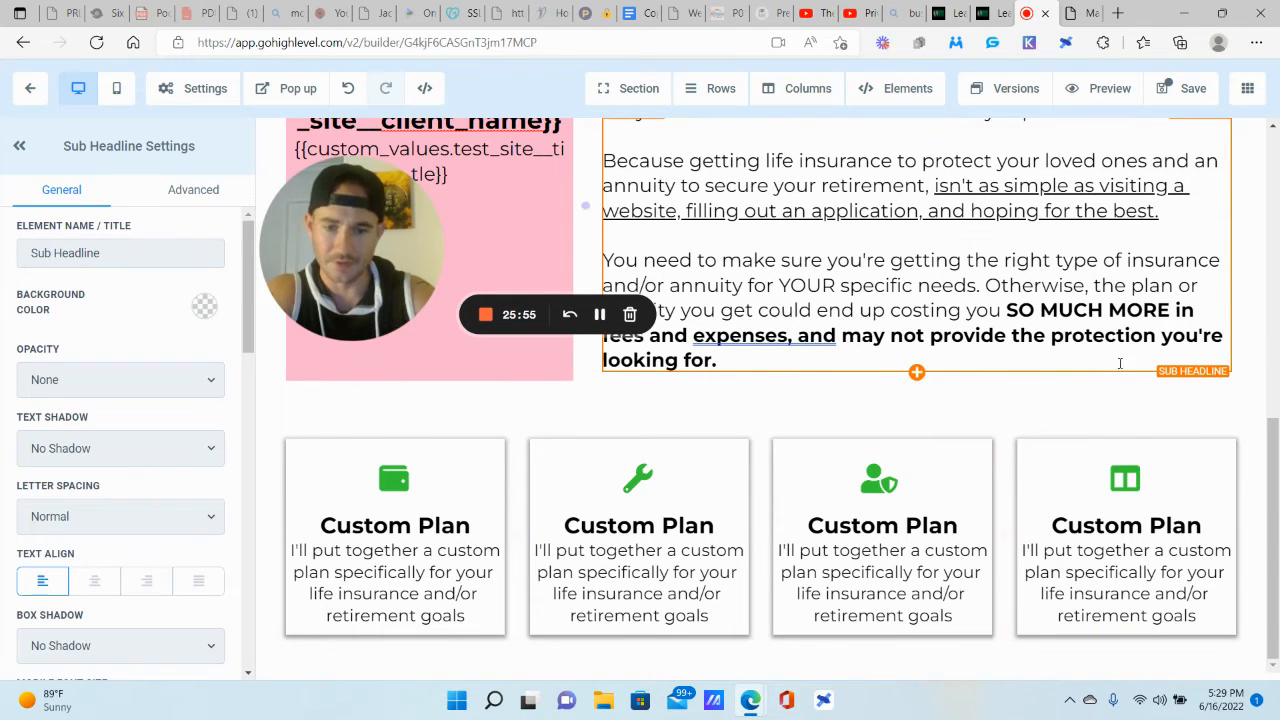
Step: Save the page and add a button under the first Custom Plan card's text
click(1195, 92)
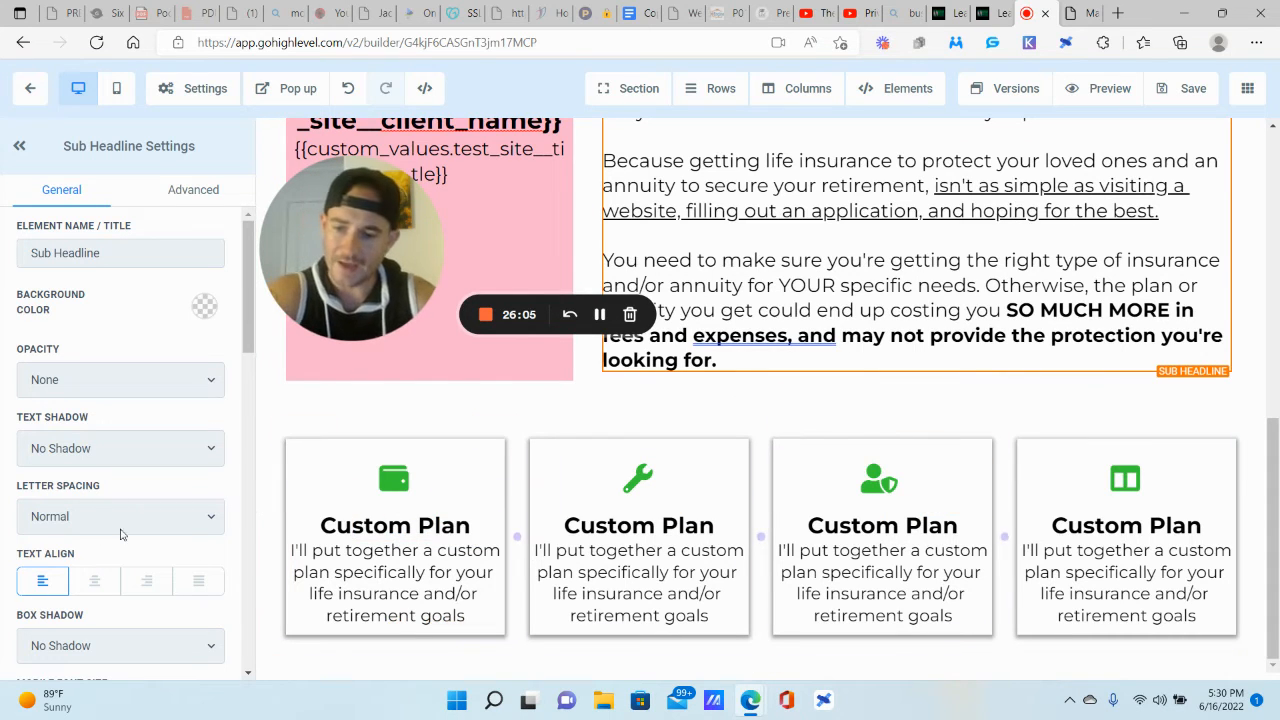
click(395, 628)
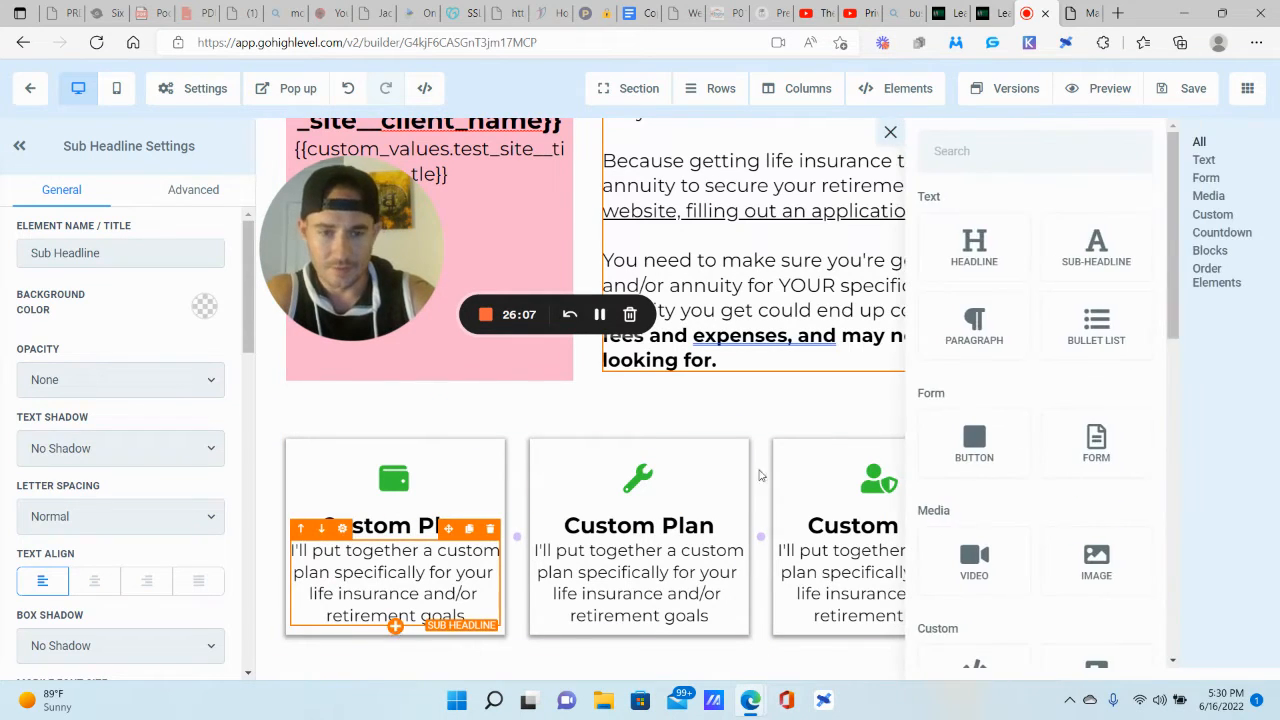
click(988, 444)
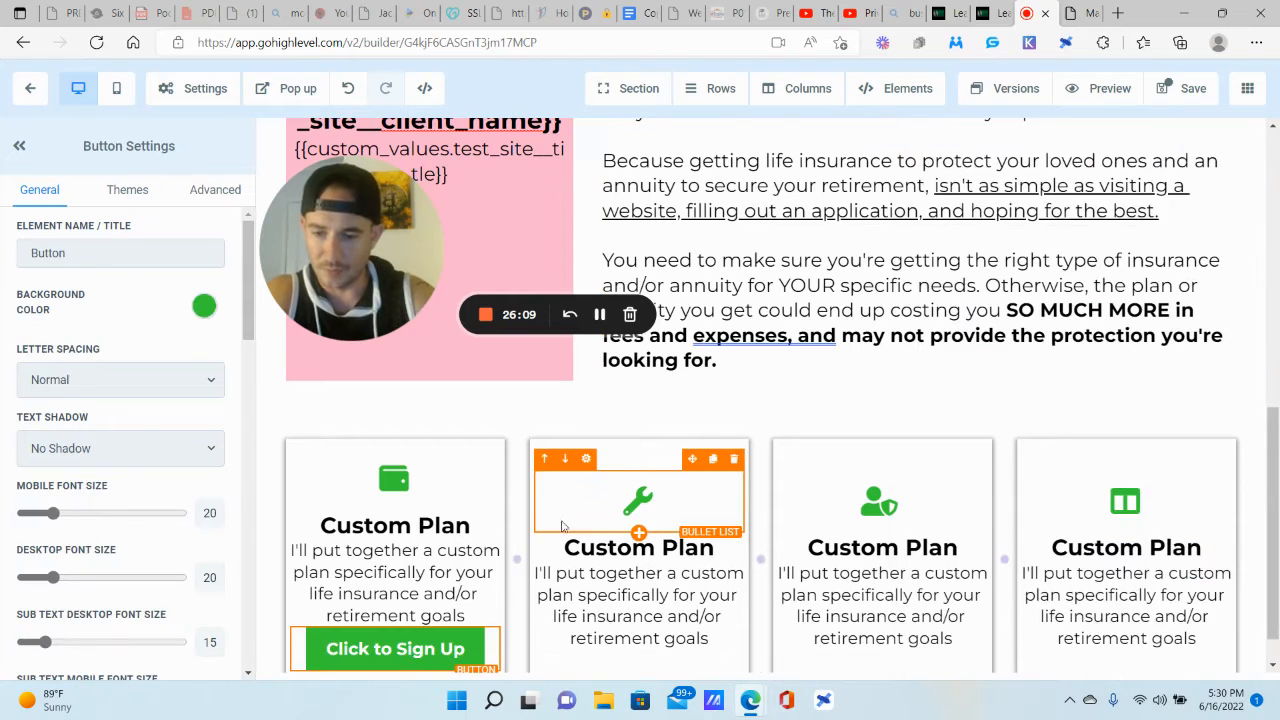
Step: Give the new Click to Sign Up button a top margin of 12
scroll(110, 517, down, 2)
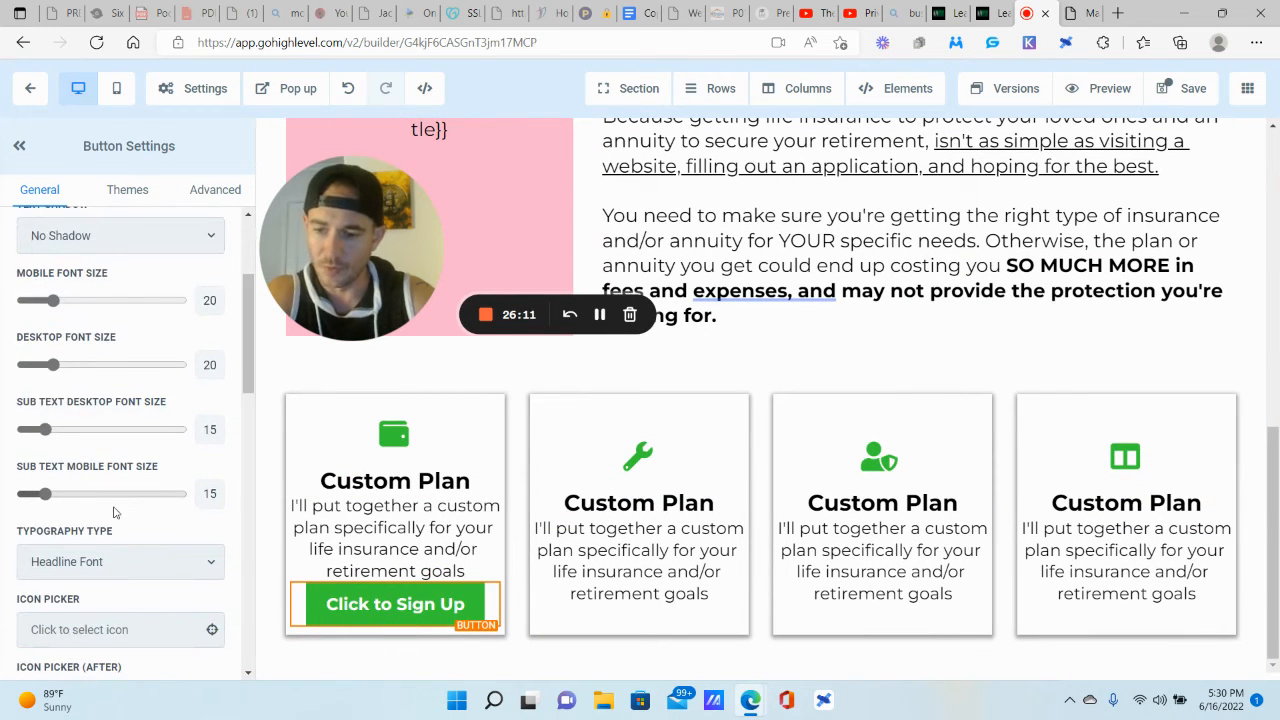
scroll(110, 517, down, 3)
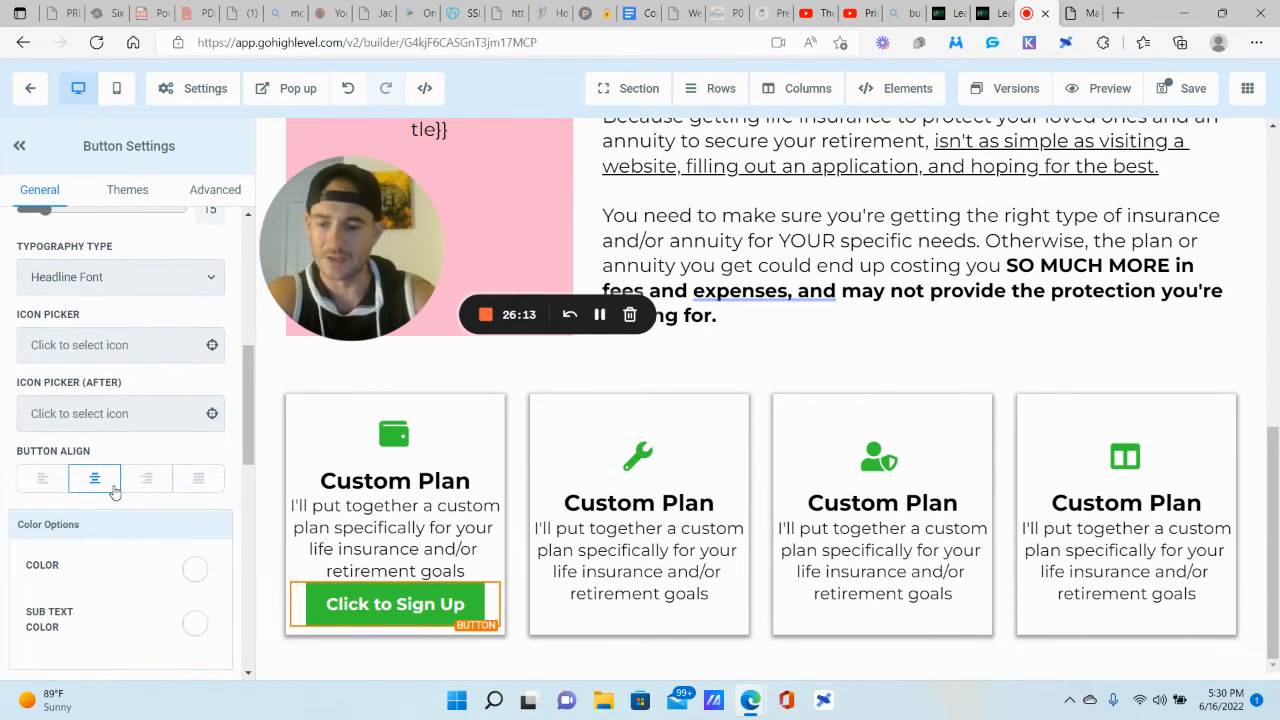
scroll(114, 490, down, 1)
scroll(133, 441, up, 3)
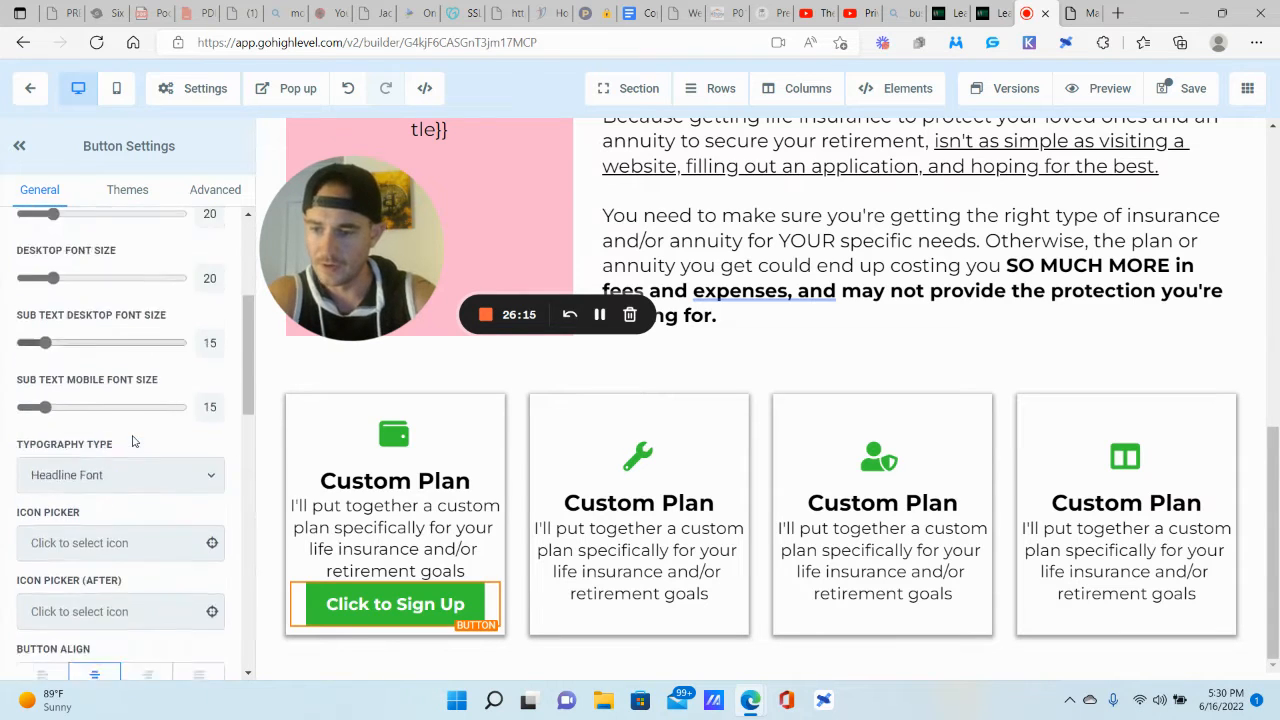
scroll(133, 441, down, 9)
drag(33, 312, 49, 310)
scroll(108, 563, down, 1)
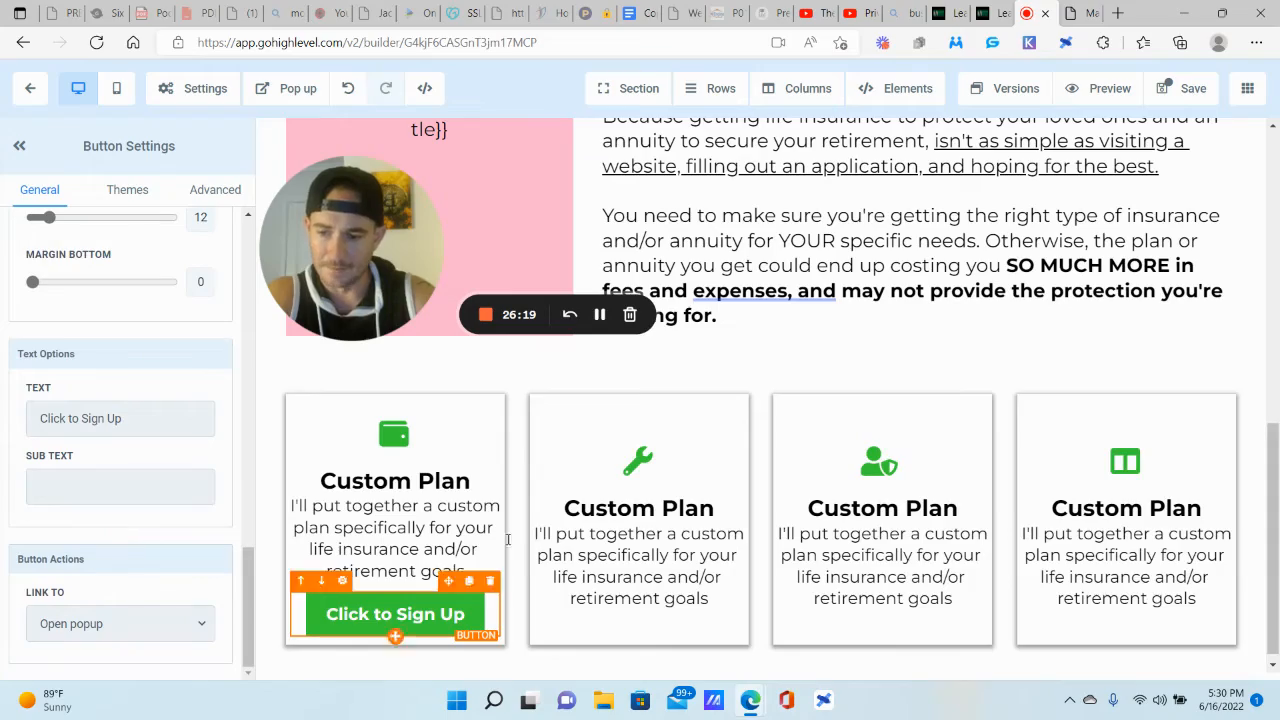
scroll(726, 445, down, 1)
scroll(780, 400, up, 10)
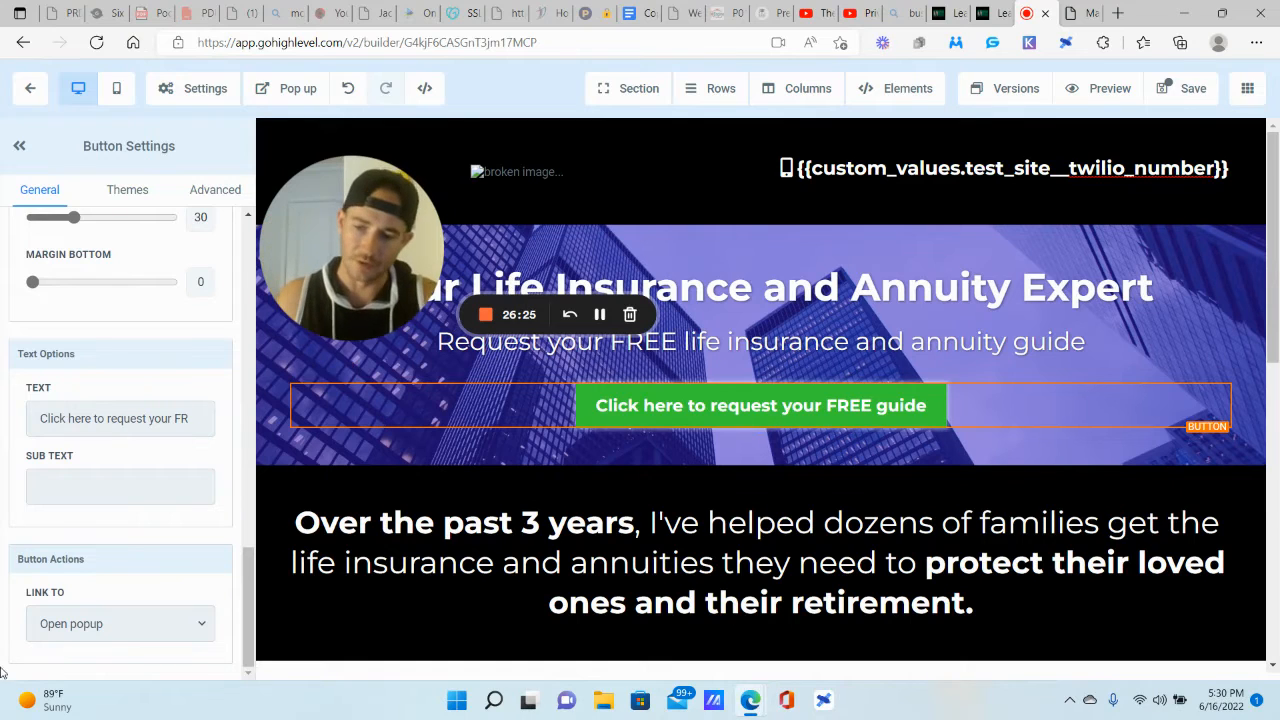
scroll(400, 600, down, 10)
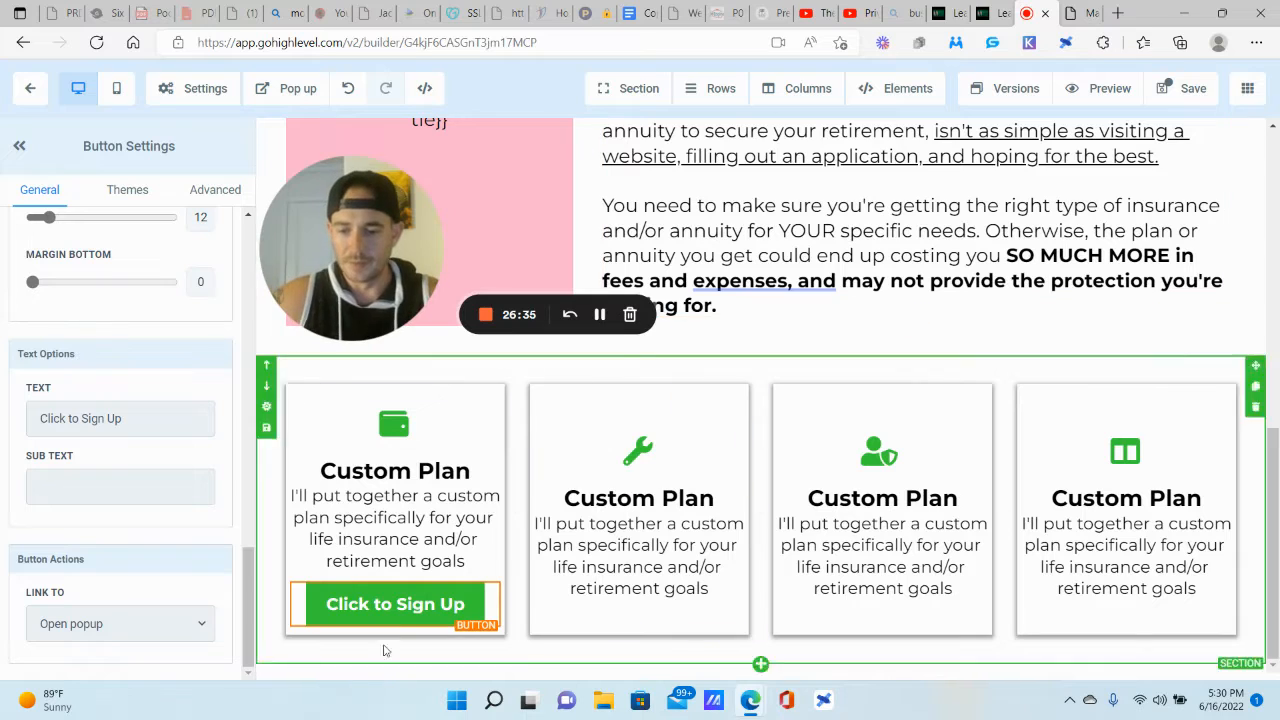
Step: Duplicate the Click to Sign Up button into the second, third and fourth Custom Plan cards
click(469, 572)
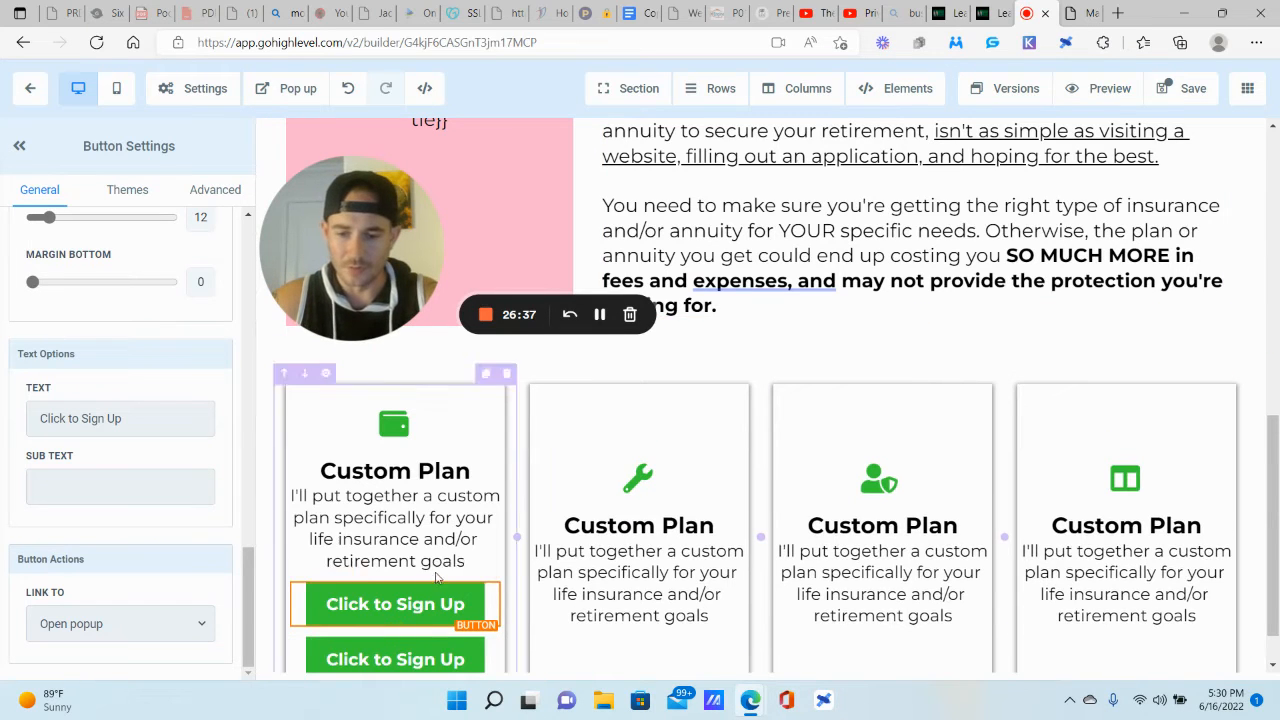
drag(448, 572, 634, 608)
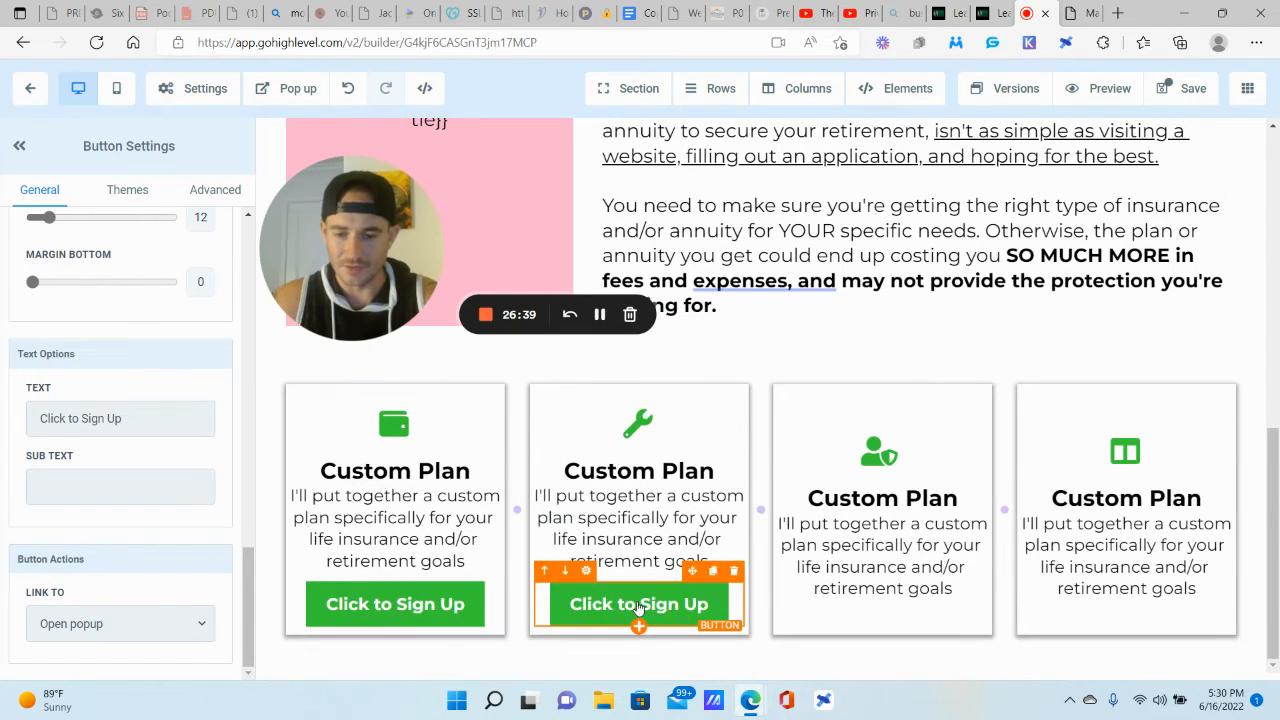
click(714, 572)
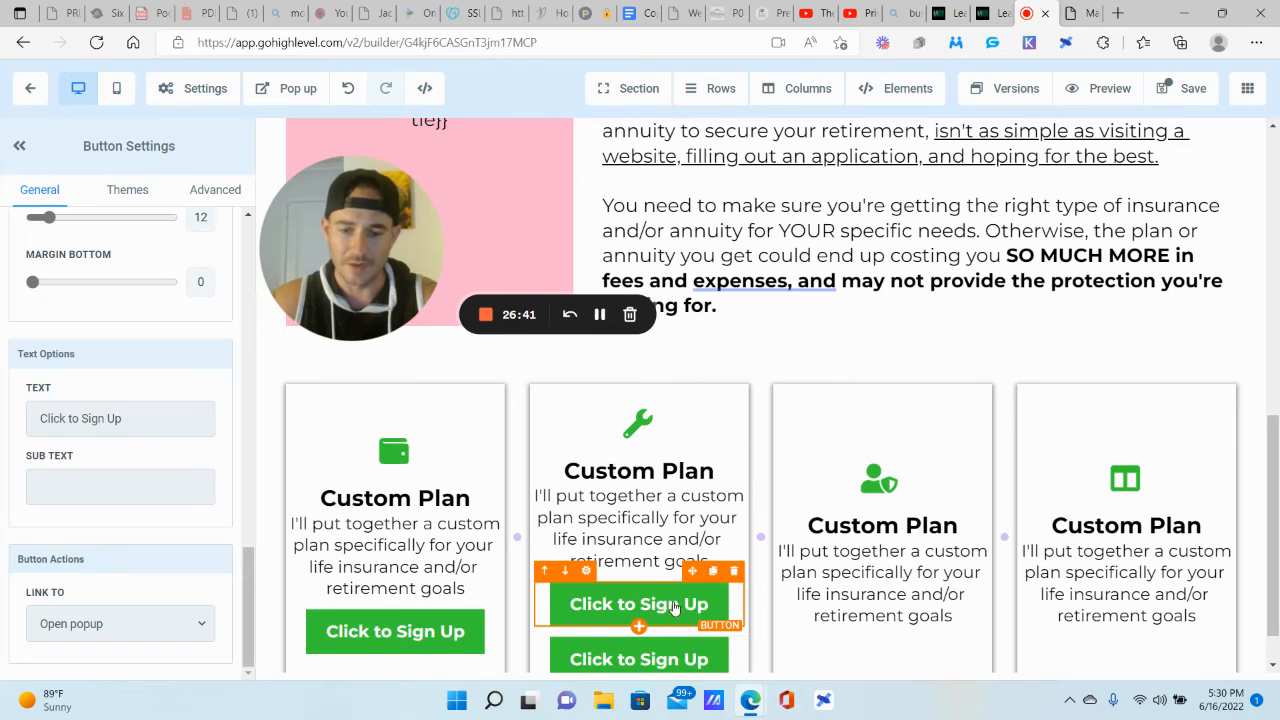
drag(692, 578, 1120, 606)
click(958, 572)
click(928, 255)
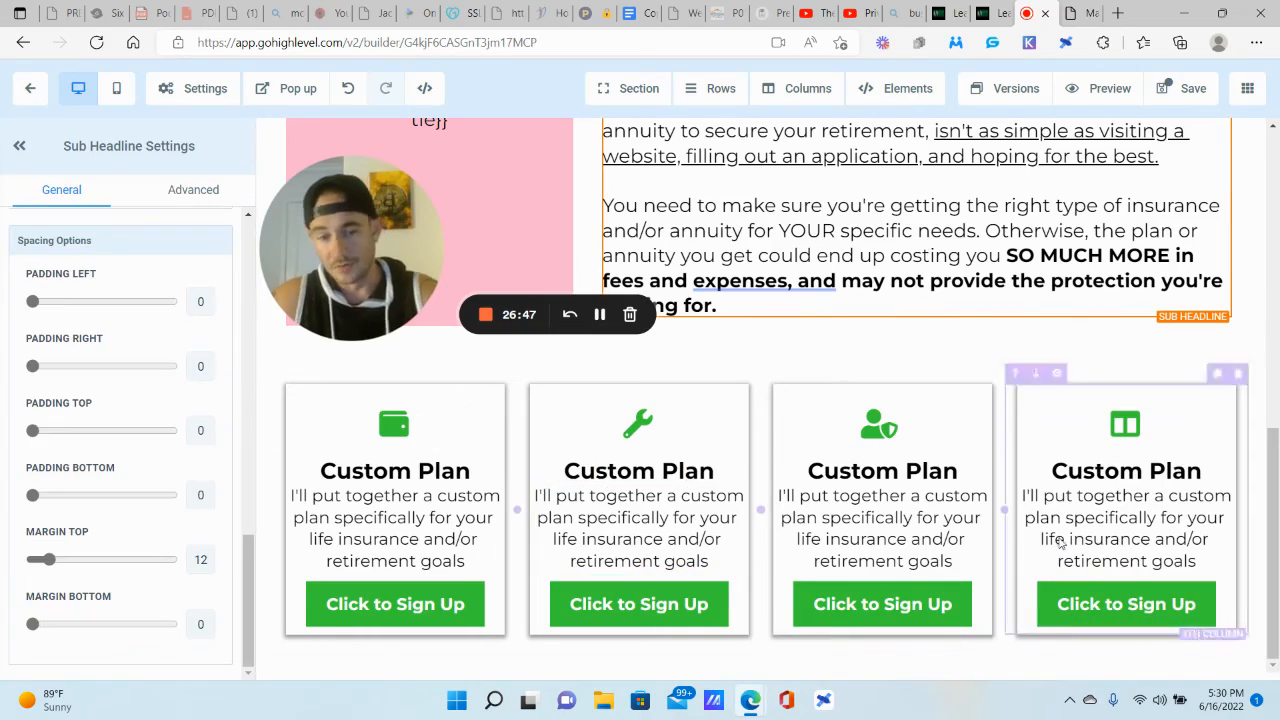
scroll(1040, 434, up, 8)
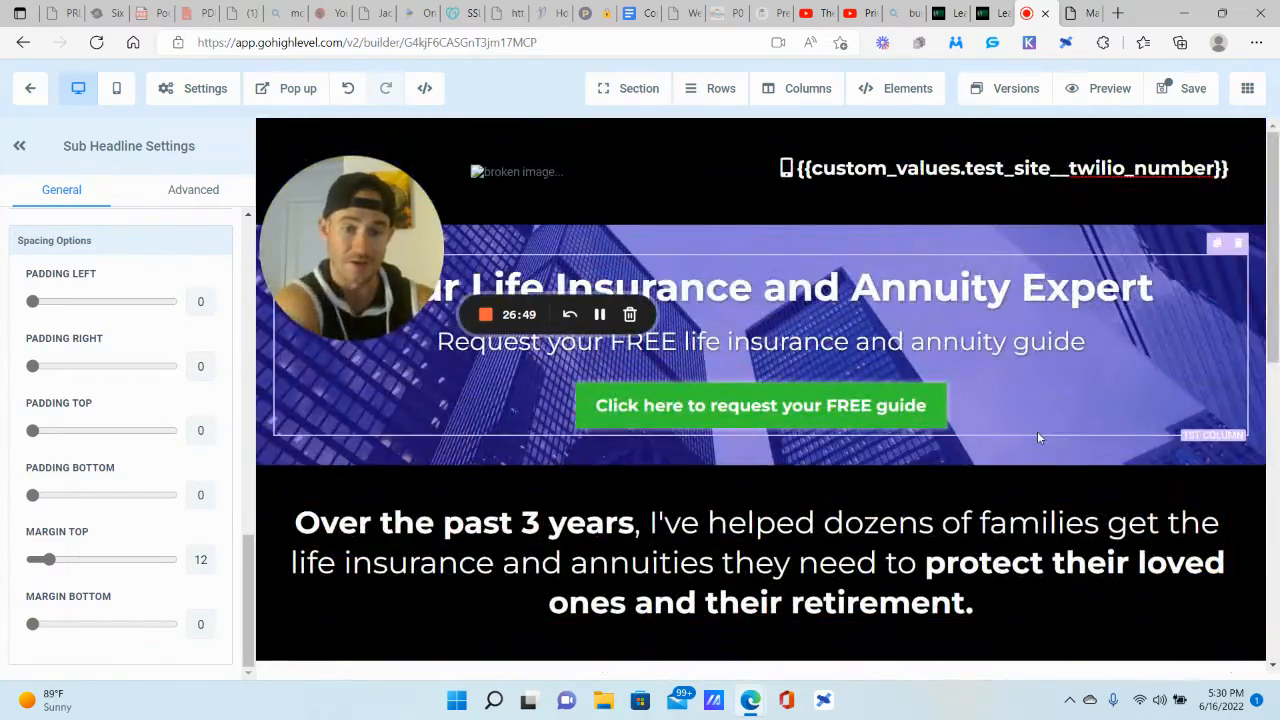
scroll(1037, 431, down, 2)
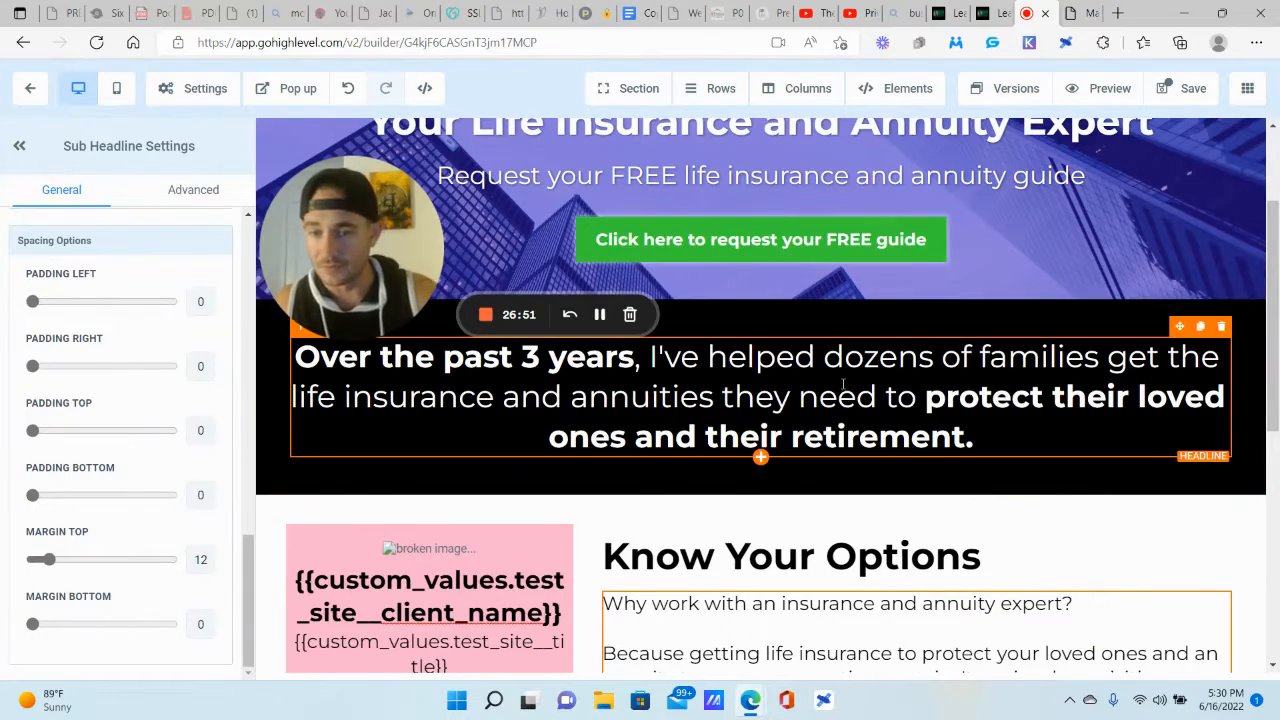
scroll(855, 381, down, 5)
scroll(855, 381, down, 1)
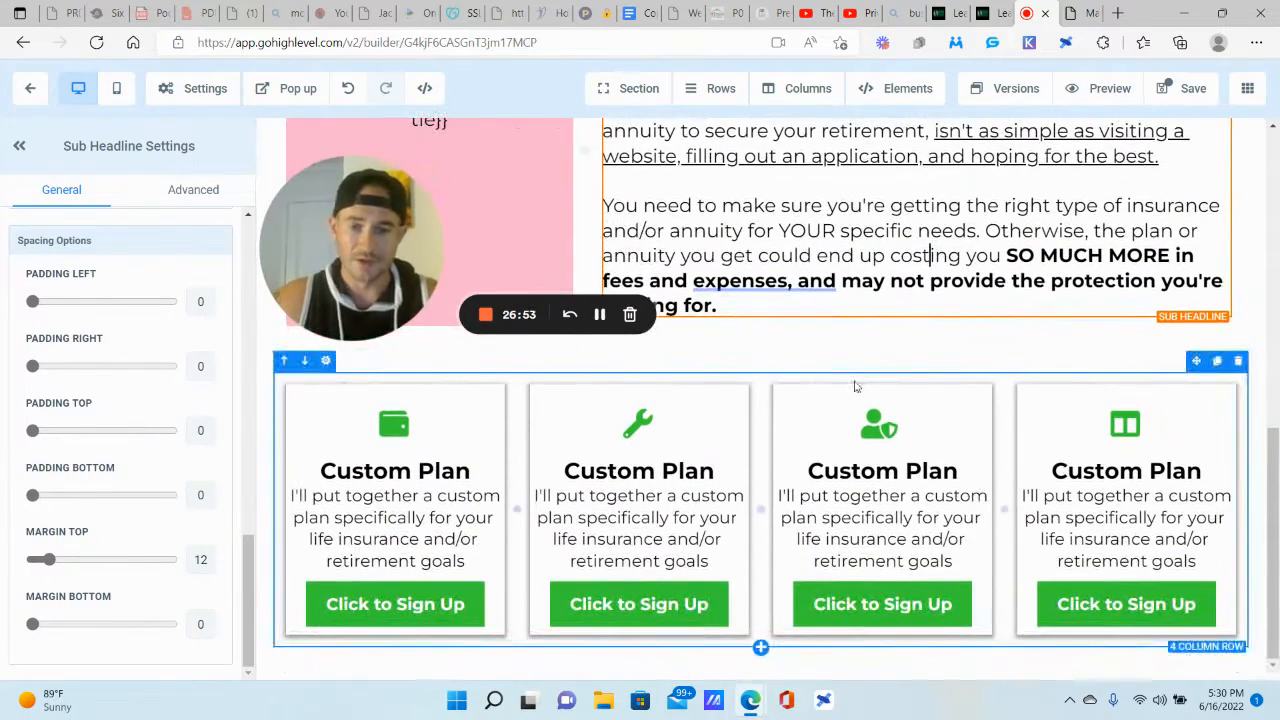
click(1076, 13)
scroll(895, 322, down, 3)
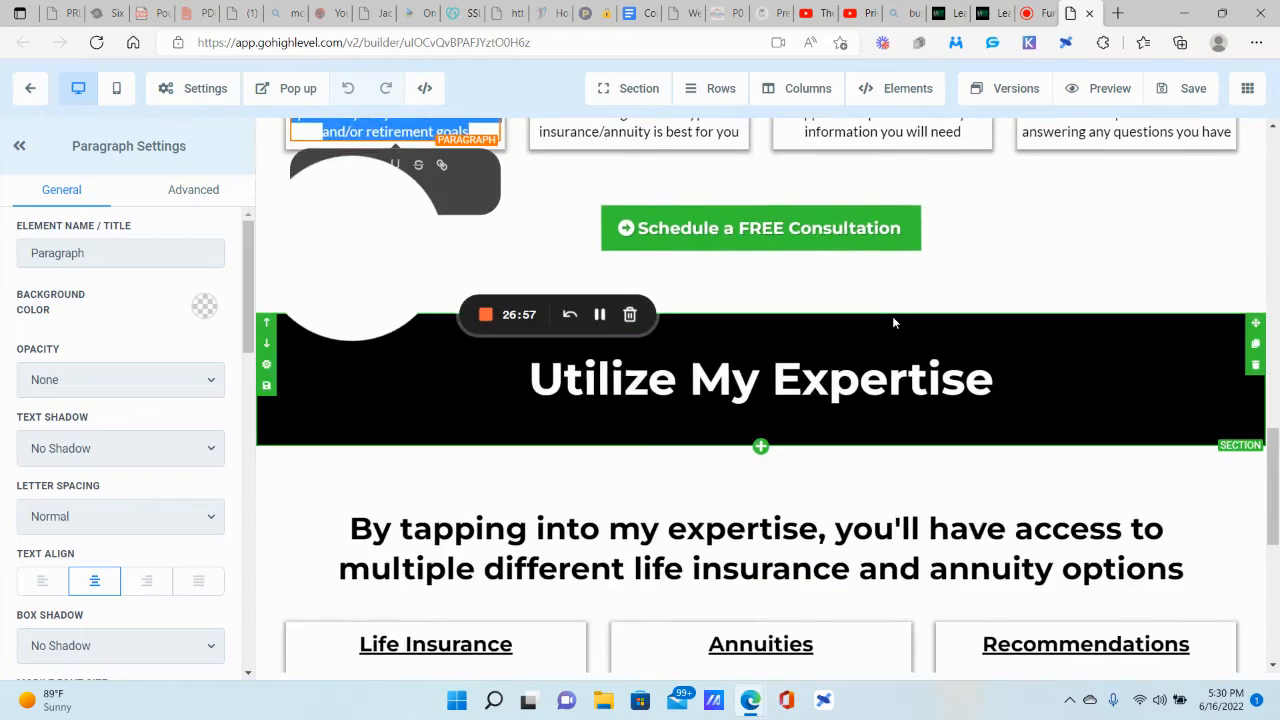
scroll(892, 316, down, 3)
scroll(764, 188, up, 2)
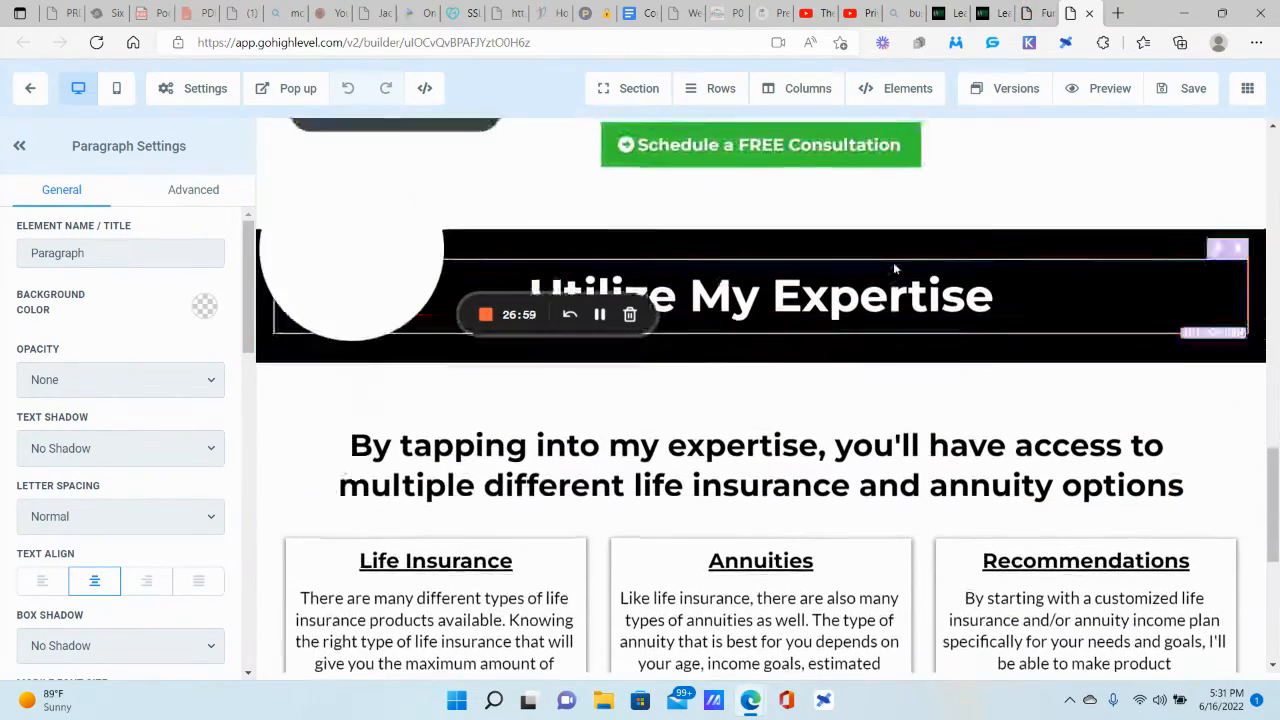
scroll(760, 320, down, 1)
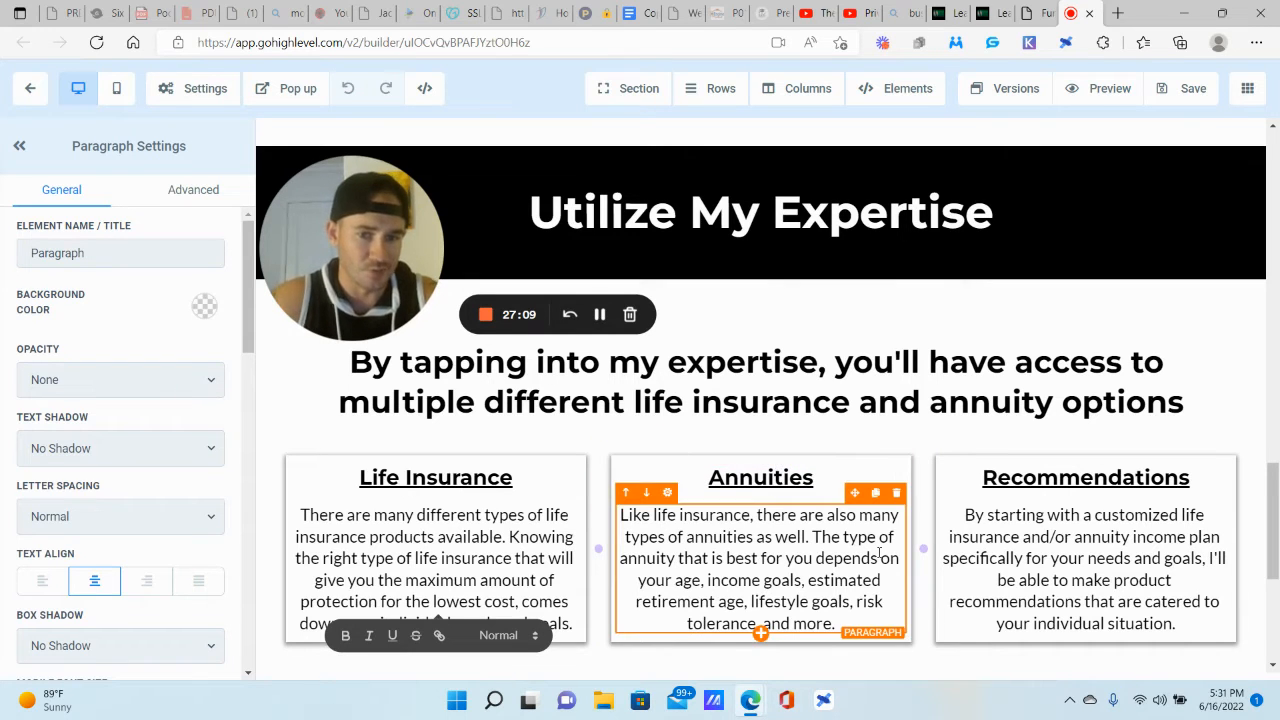
scroll(740, 310, down, 4)
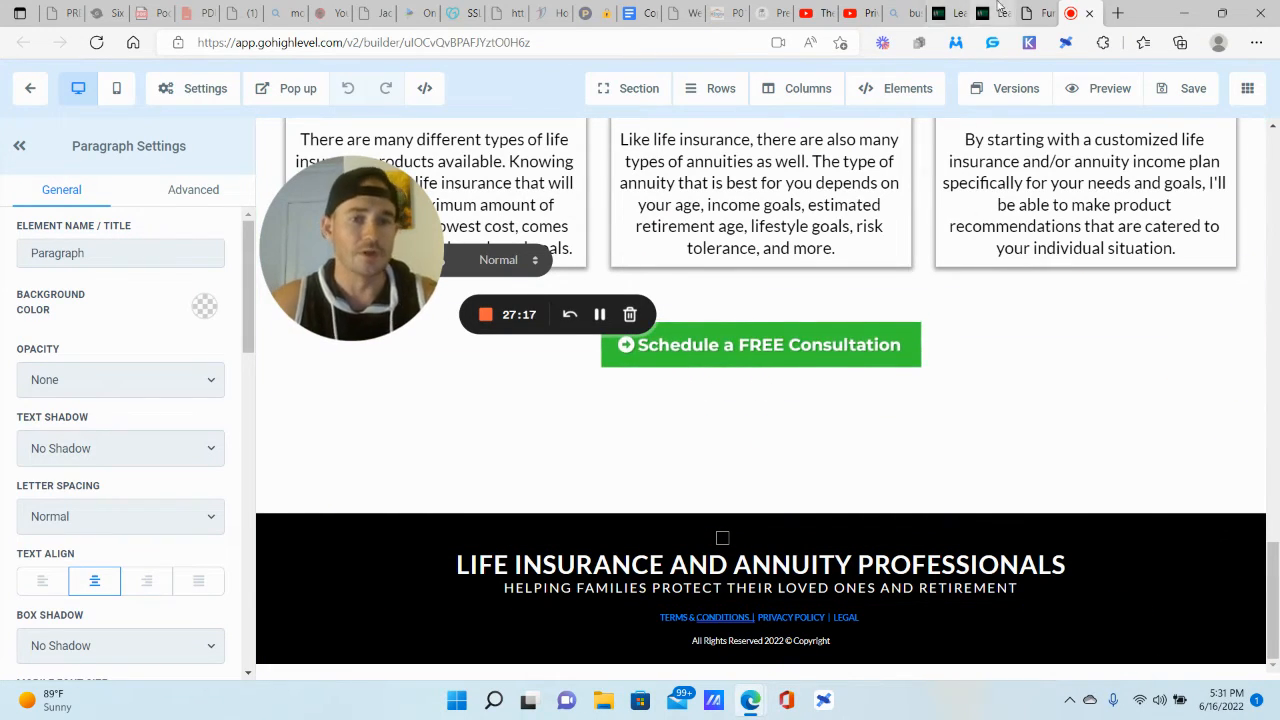
click(1043, 8)
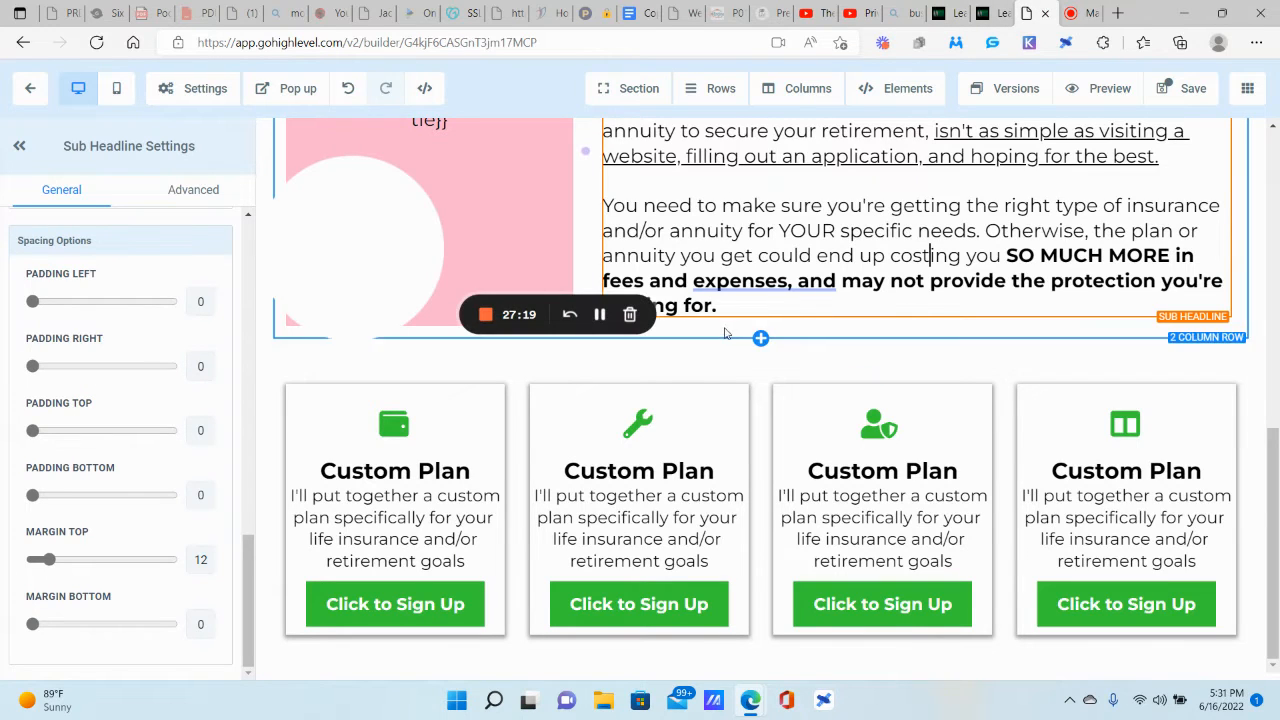
Step: Place a full-width section below the cards and give it a black background
mouse_move(663, 92)
click(636, 124)
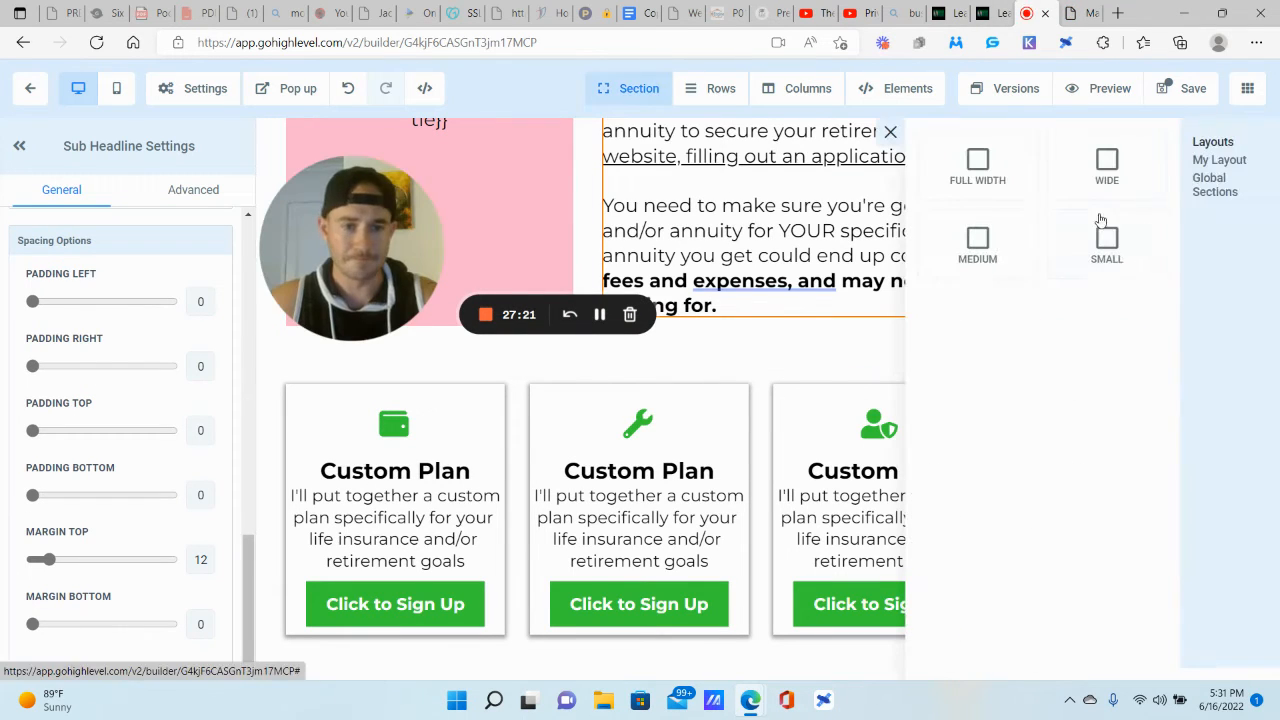
drag(977, 165, 804, 525)
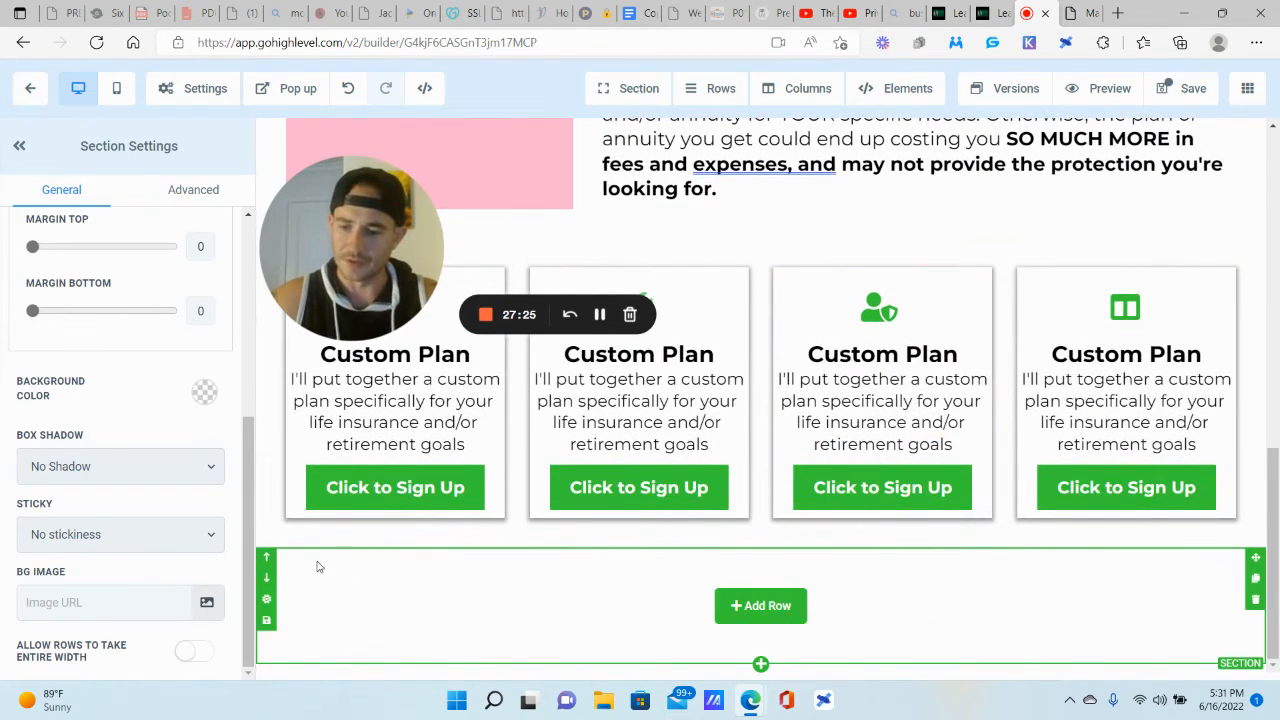
click(204, 392)
click(158, 407)
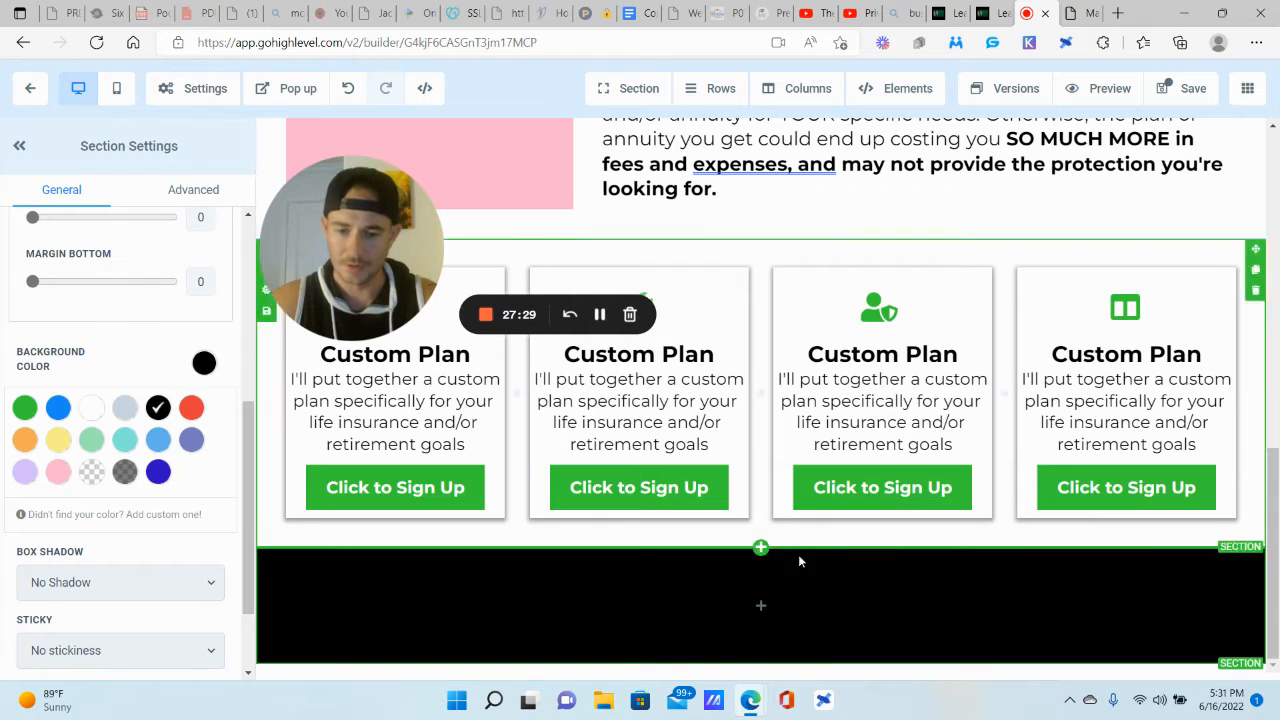
Step: Add a one-column row holding an image element to the black section
click(760, 606)
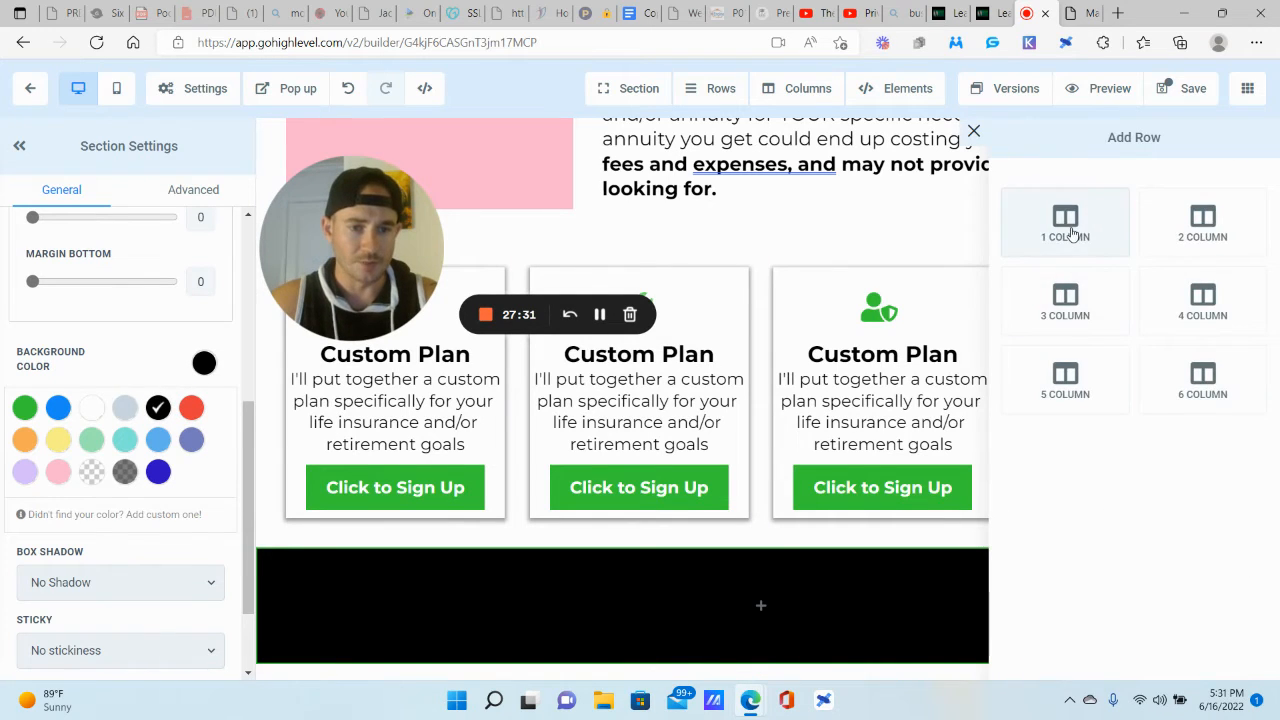
click(1066, 222)
click(760, 583)
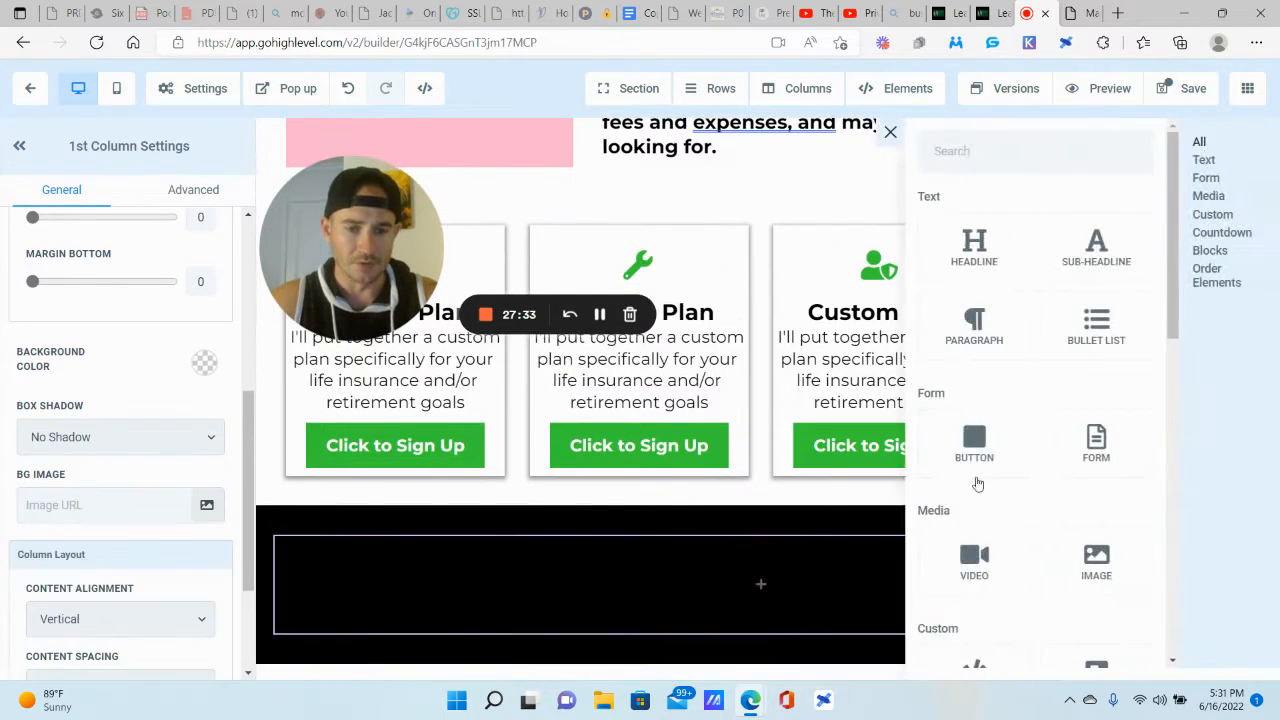
click(1096, 558)
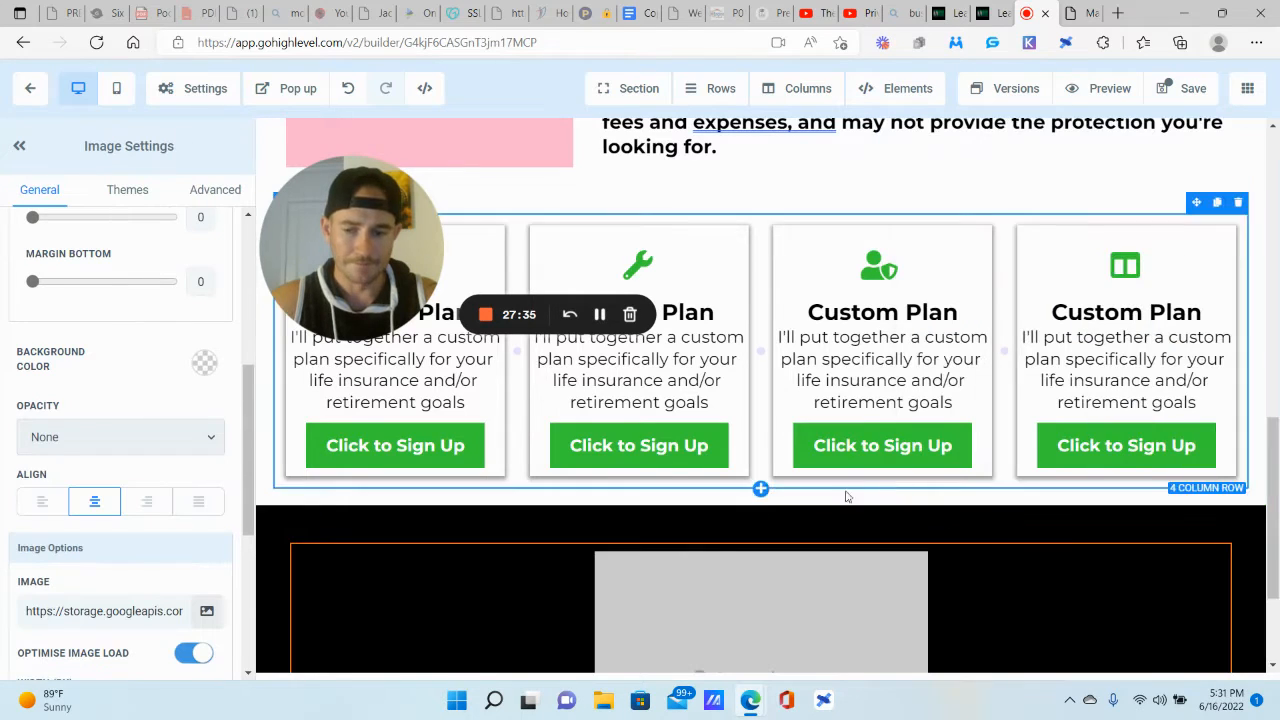
Step: Resize the header logo image to width 450 and height 125
scroll(496, 192, up, 10)
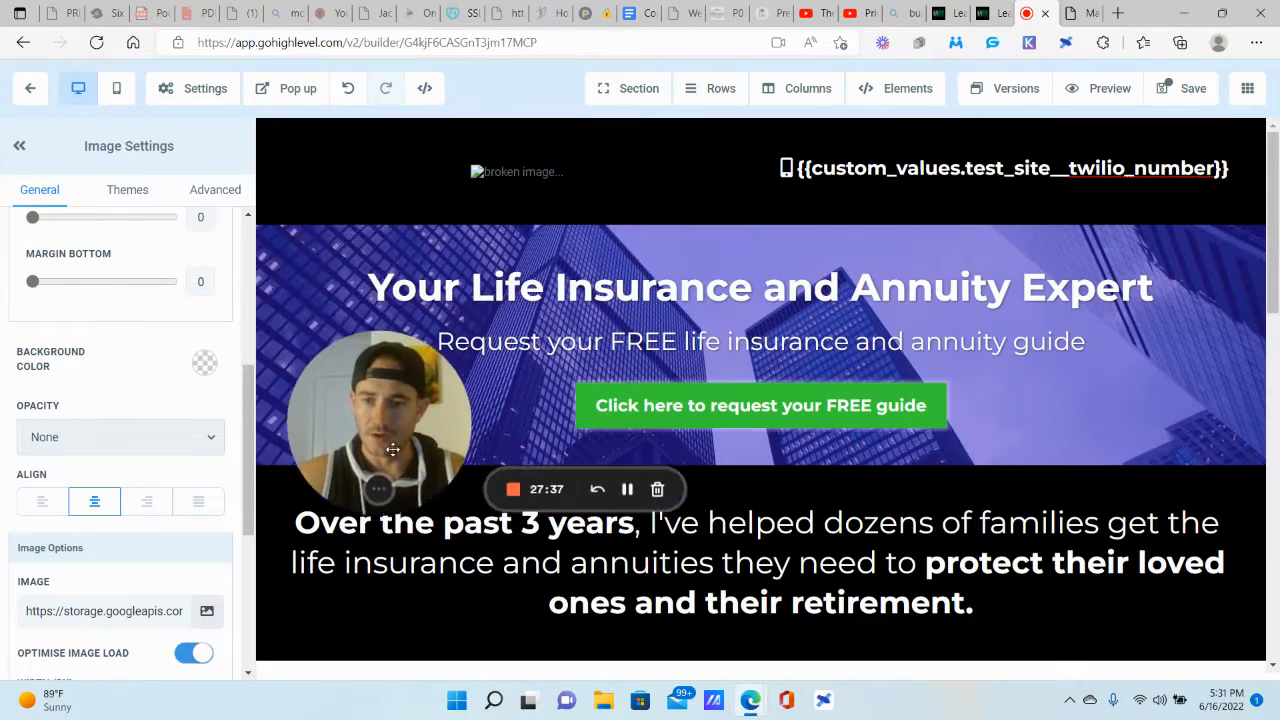
click(535, 177)
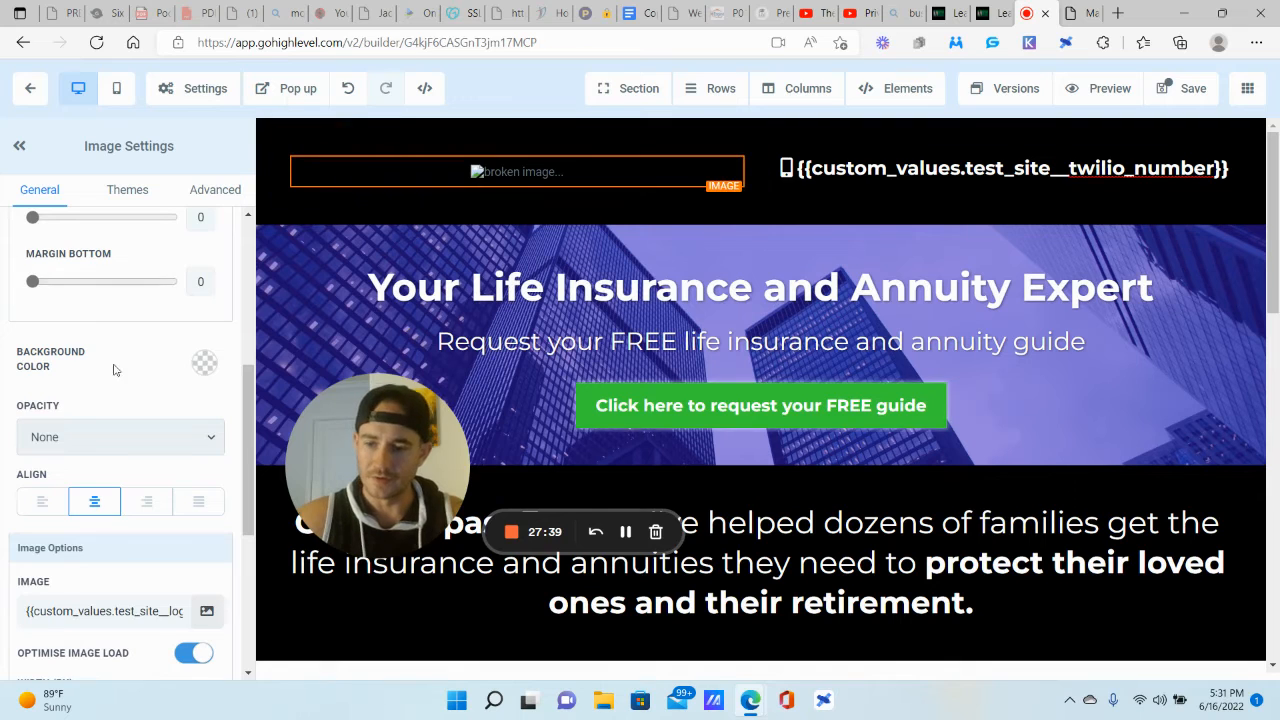
scroll(110, 400, up, 2)
scroll(110, 410, up, 3)
scroll(110, 410, down, 7)
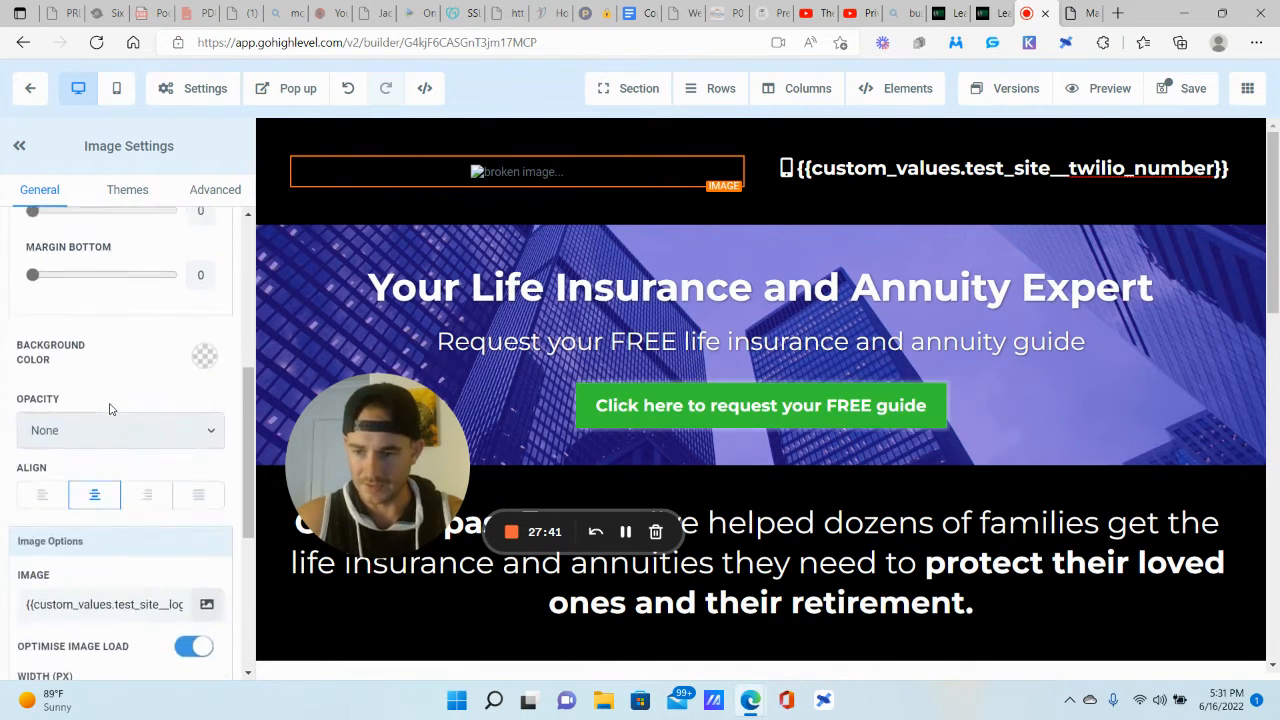
scroll(110, 410, down, 1)
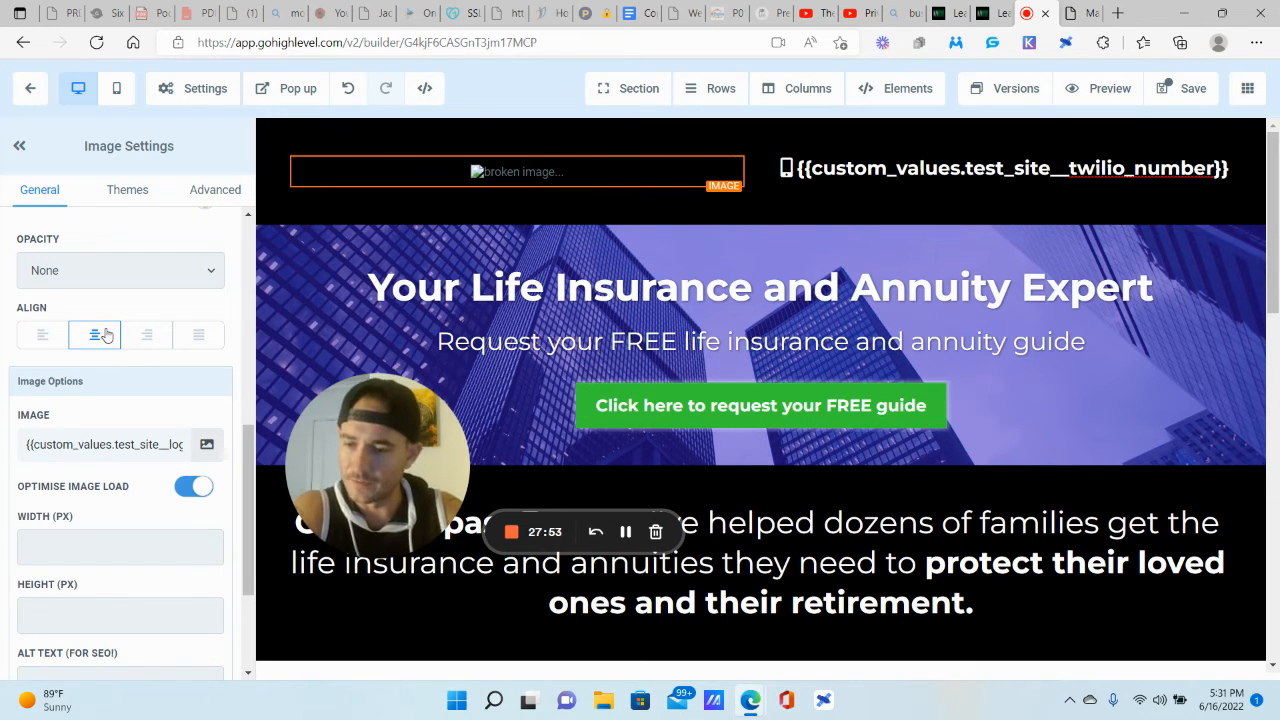
scroll(56, 470, down, 2)
click(50, 405)
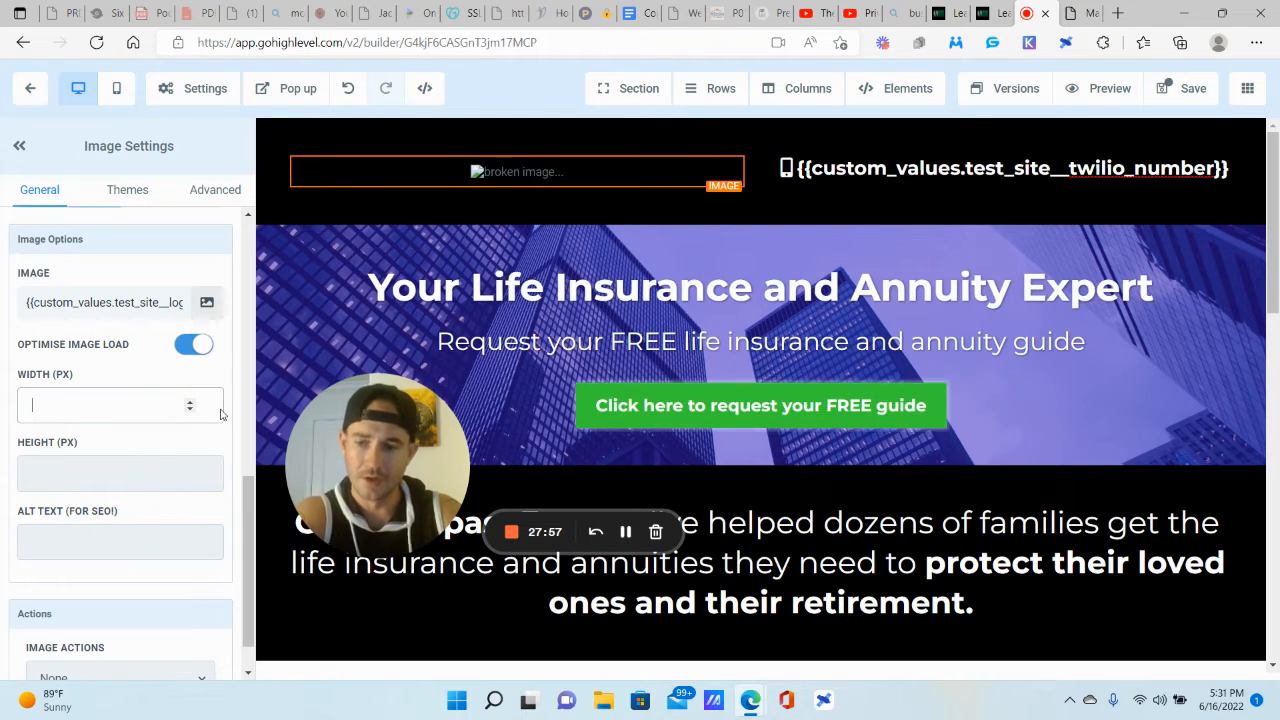
text(450)
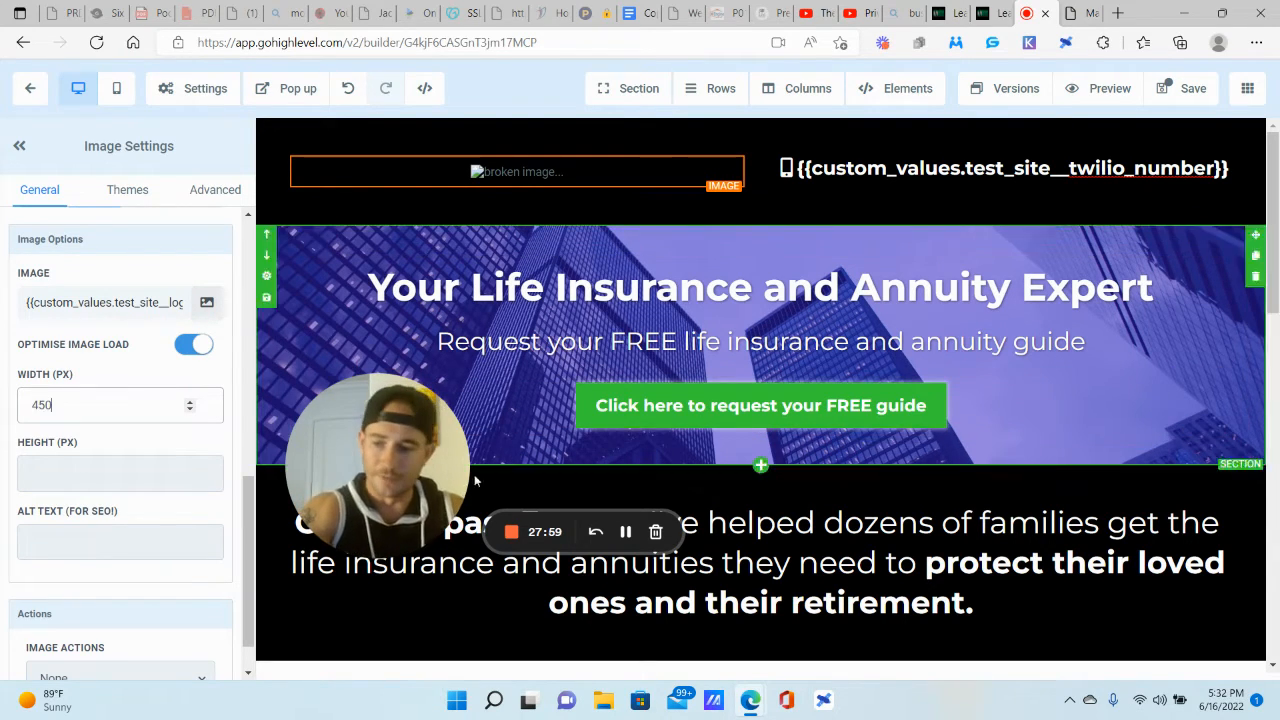
click(173, 463)
text(125)
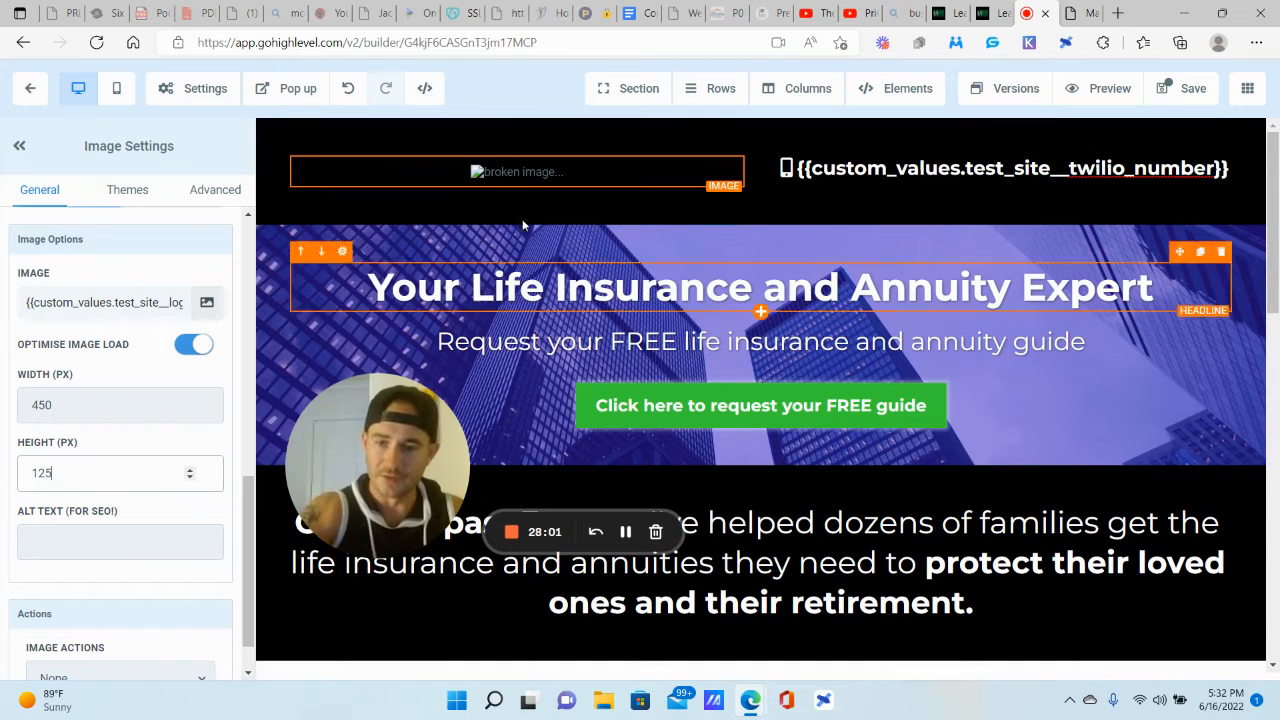
Step: Copy the logo's test site logo custom value into the footer image's source
scroll(120, 320, up, 1)
double_click(73, 365)
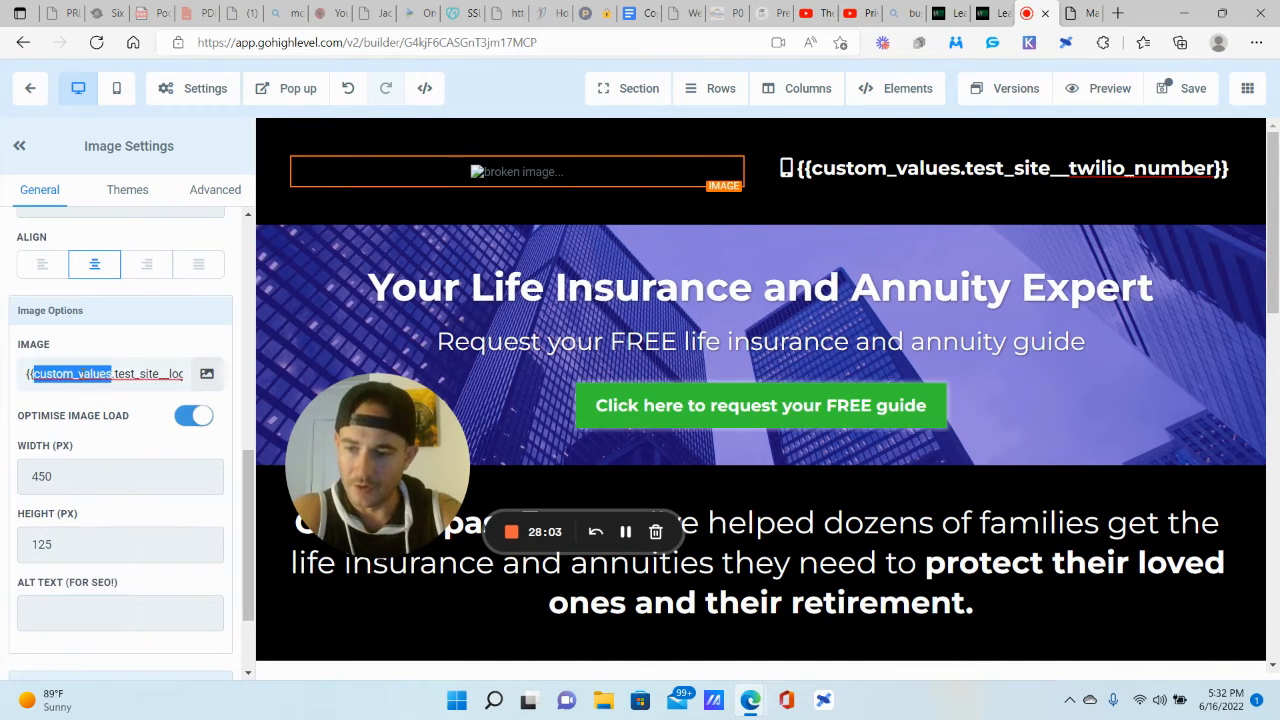
key(ctrl+a)
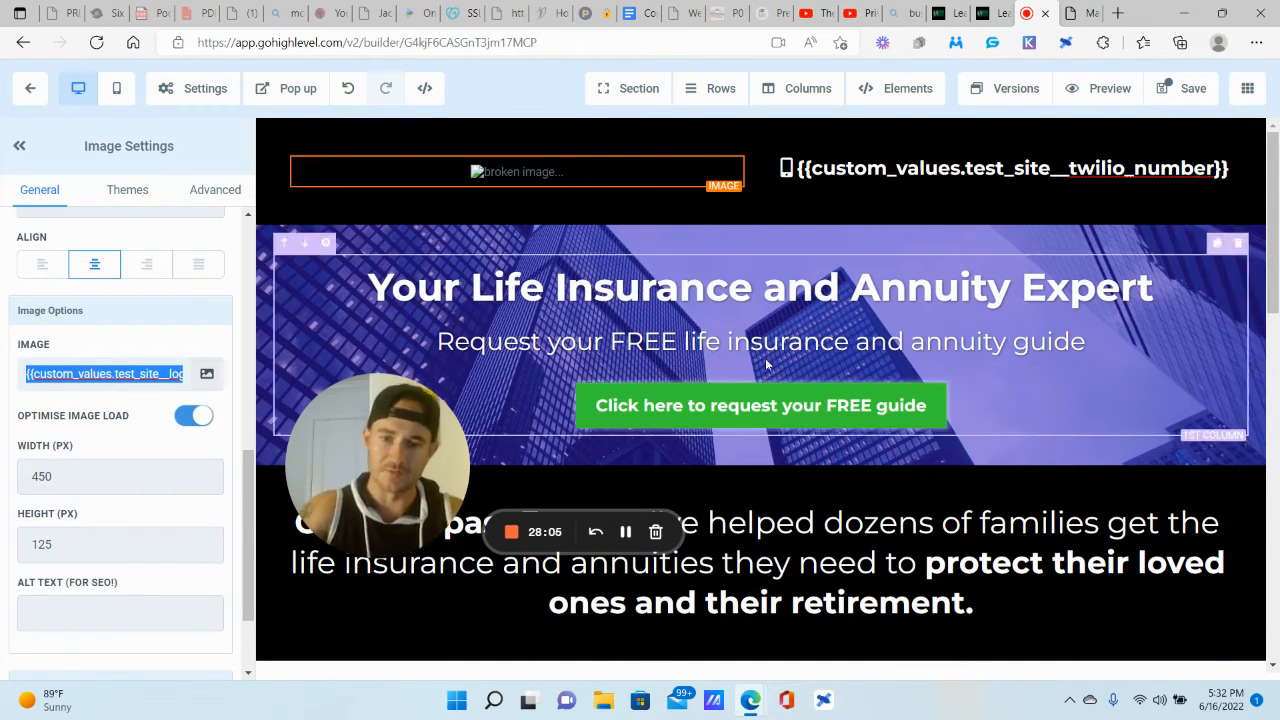
scroll(840, 350, down, 10)
key(ctrl+v)
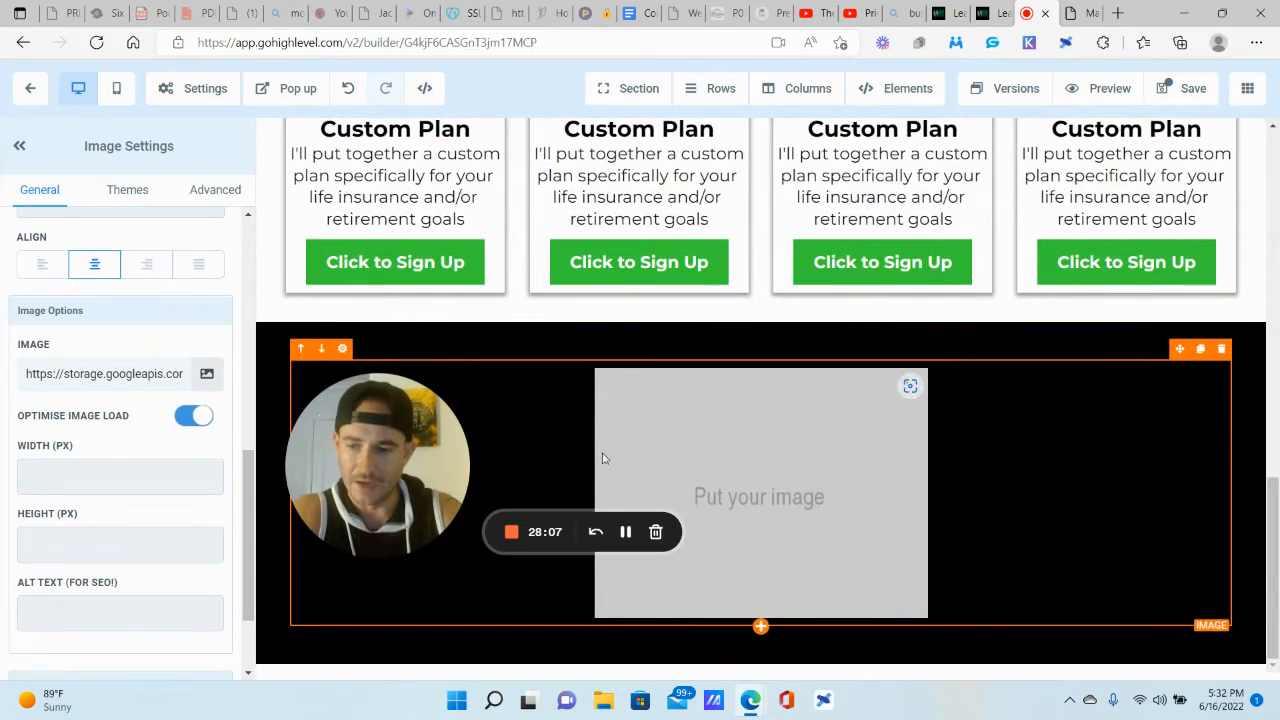
triple_click(152, 378)
key(ctrl+z)
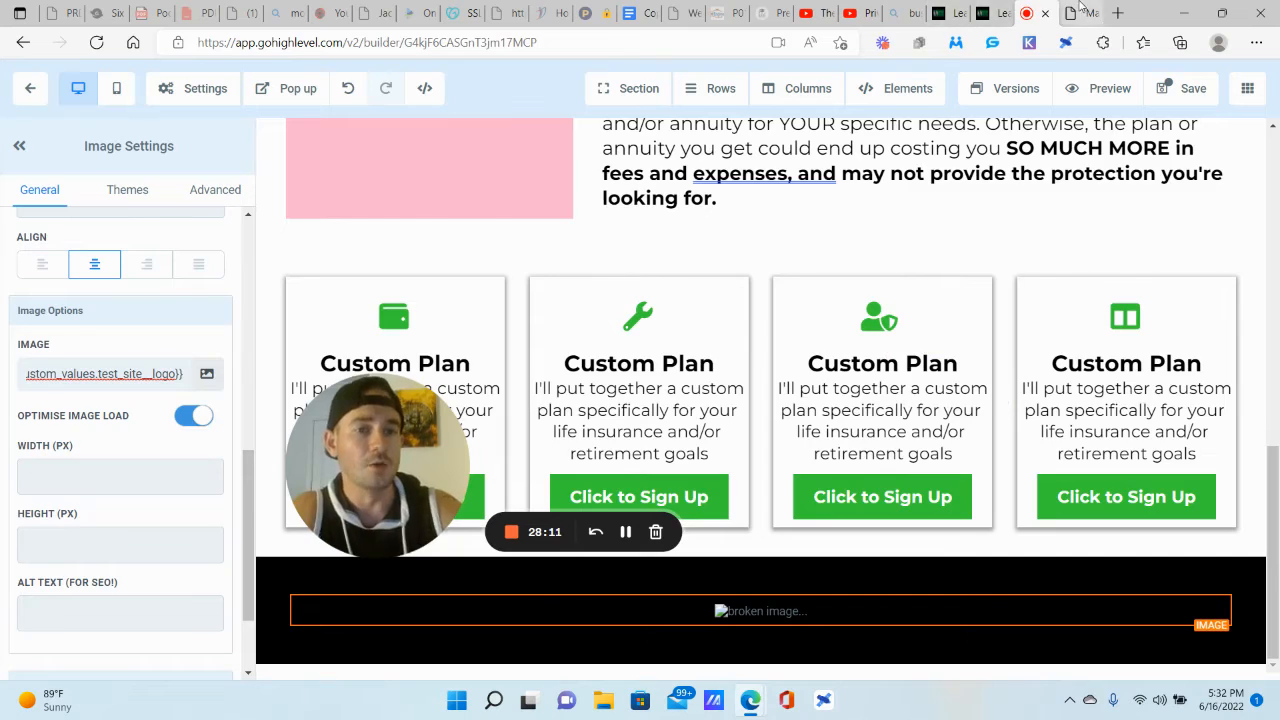
Step: Switch to the other page builder and inspect its footer headline and sub-headline text
click(1080, 10)
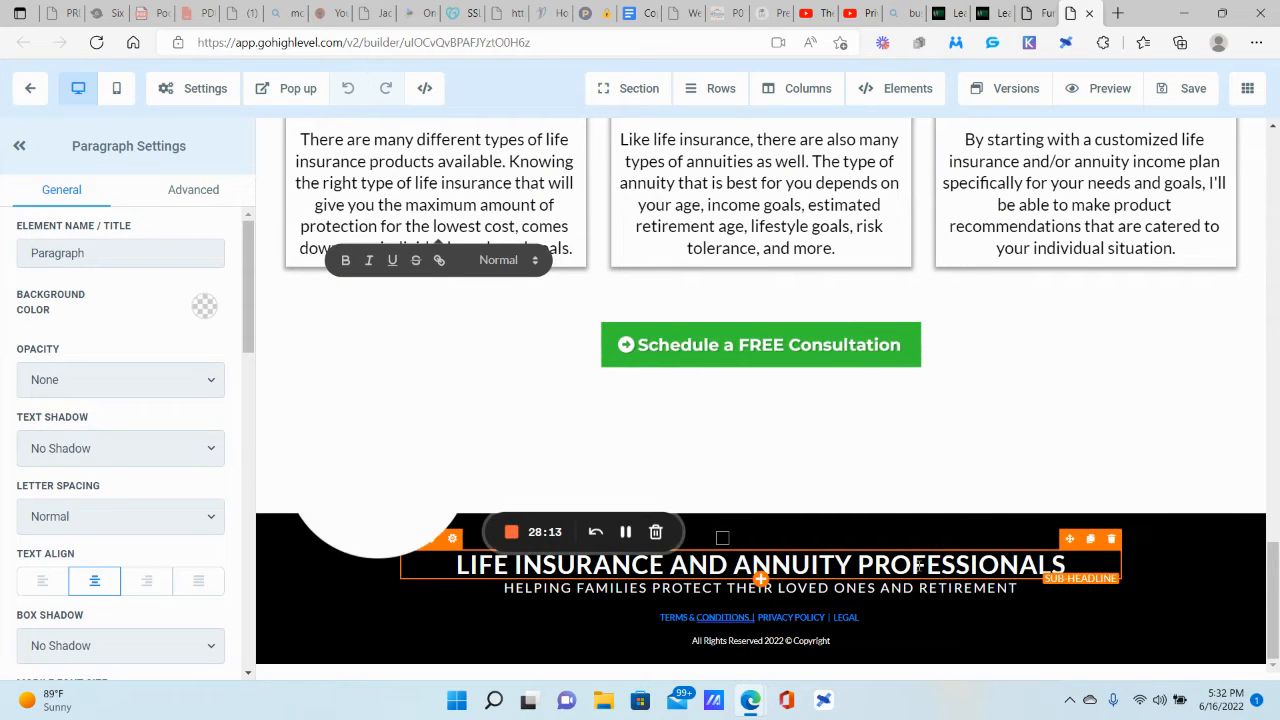
triple_click(988, 563)
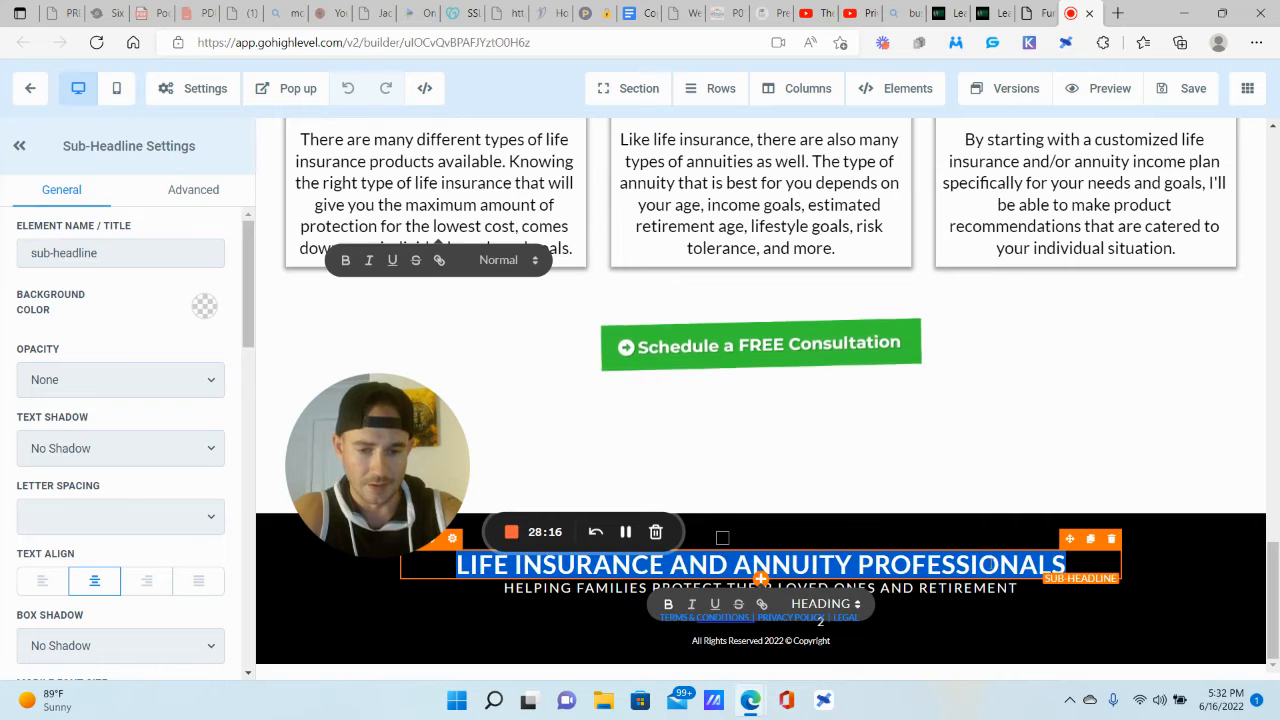
triple_click(982, 588)
click(790, 565)
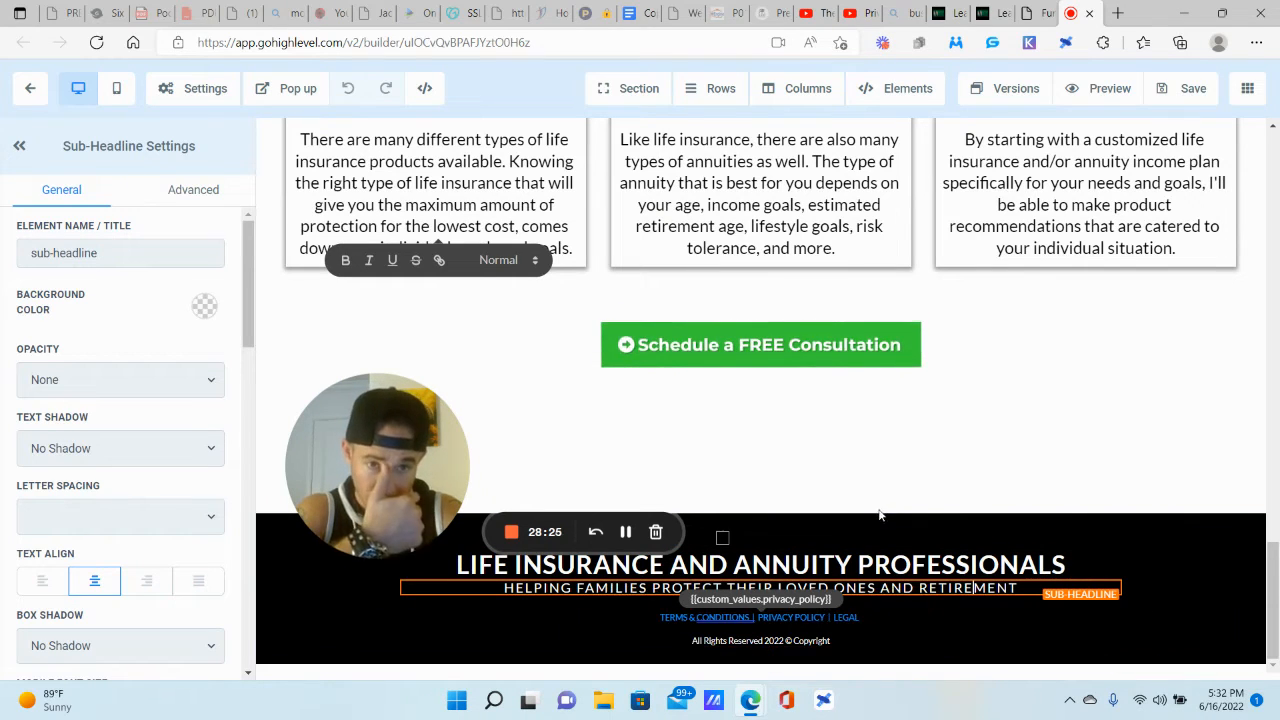
Step: Create and save a custom value named 'Test site - privacy policy' with value 123
click(960, 6)
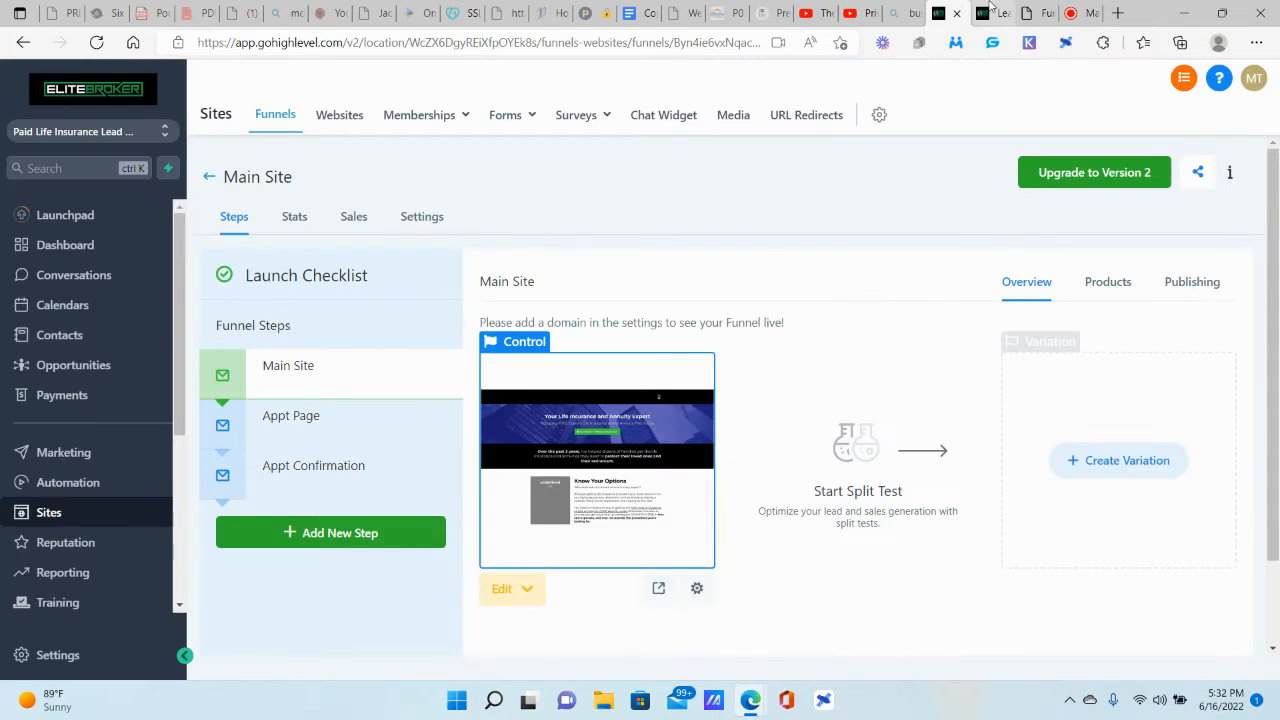
click(990, 8)
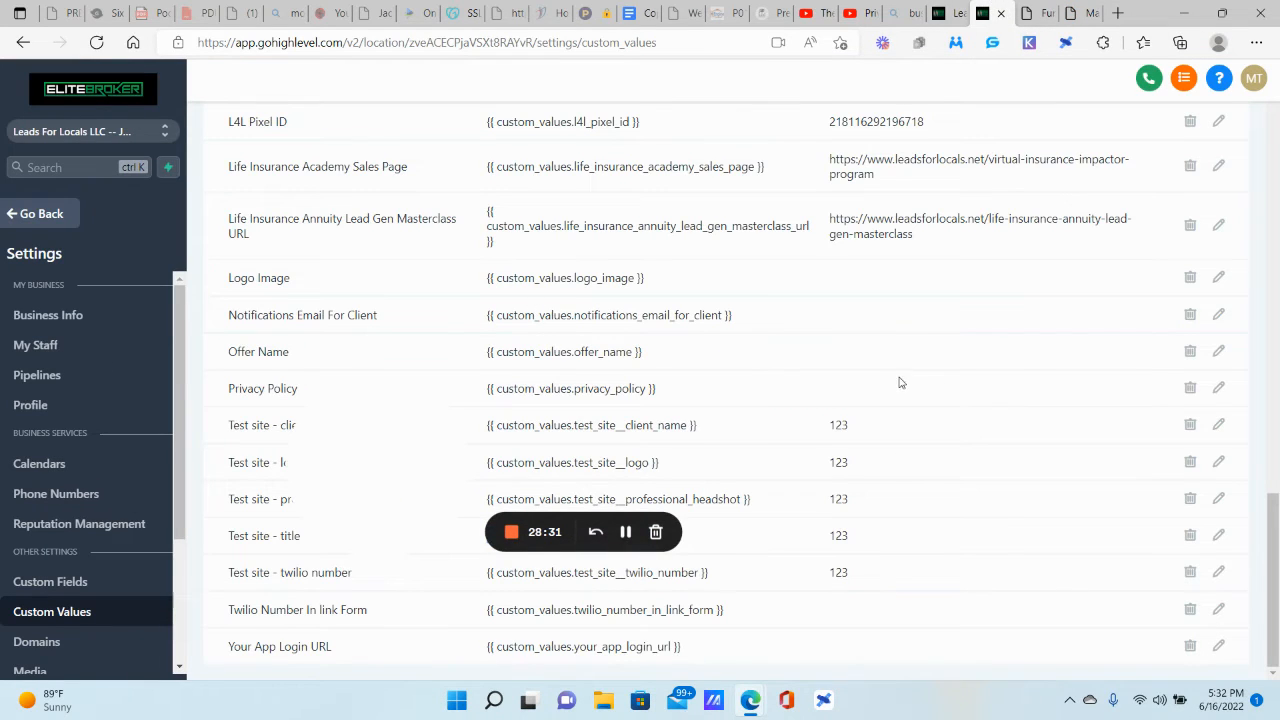
scroll(986, 394, up, 10)
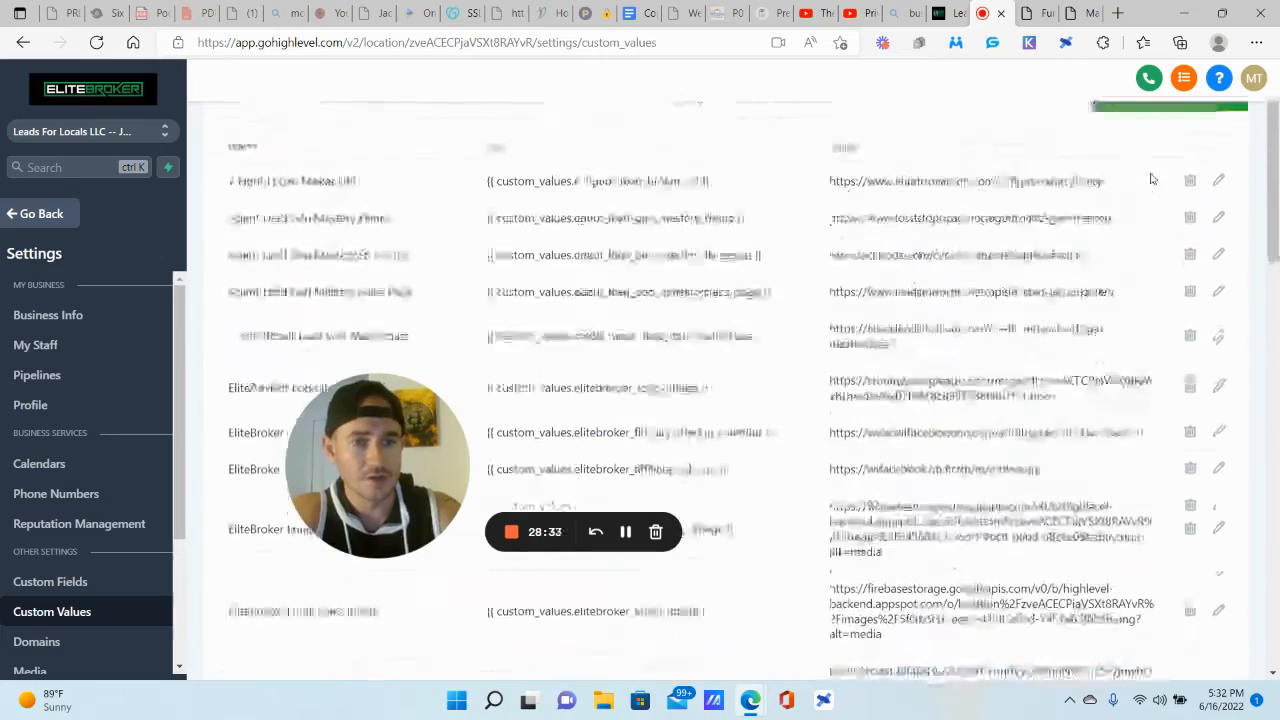
click(1170, 155)
click(532, 208)
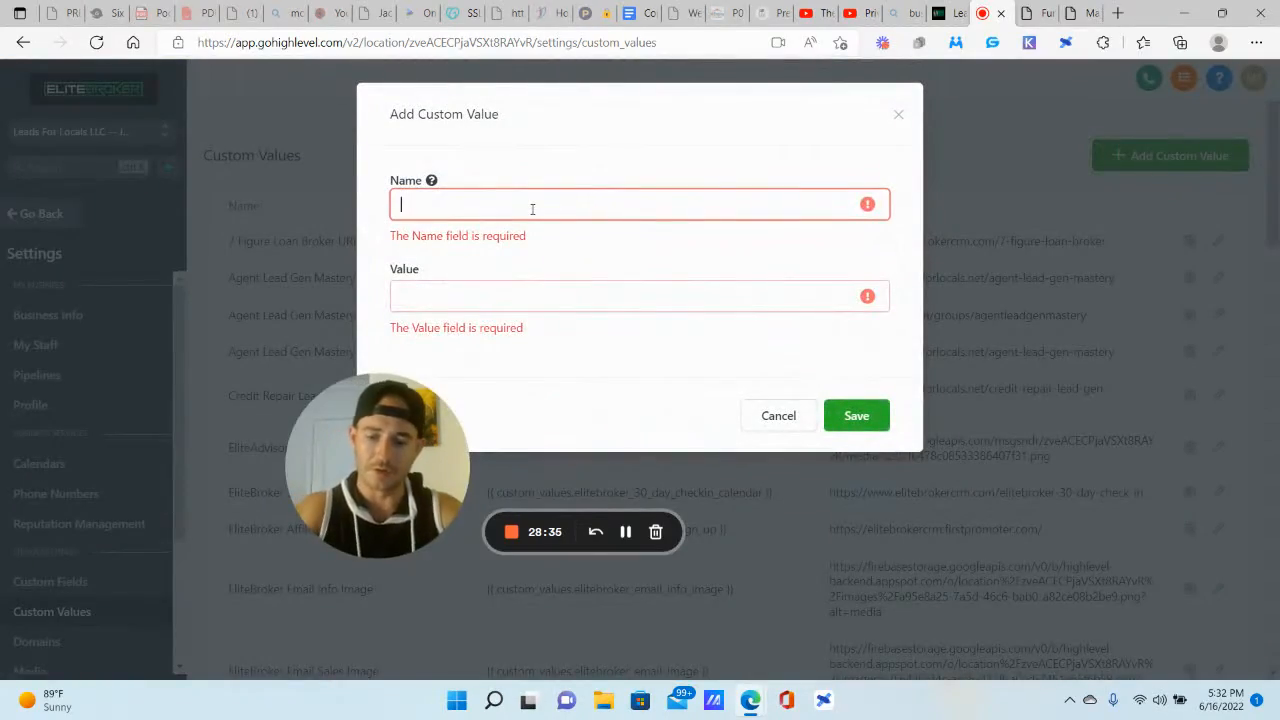
text(Test site - privacy policy)
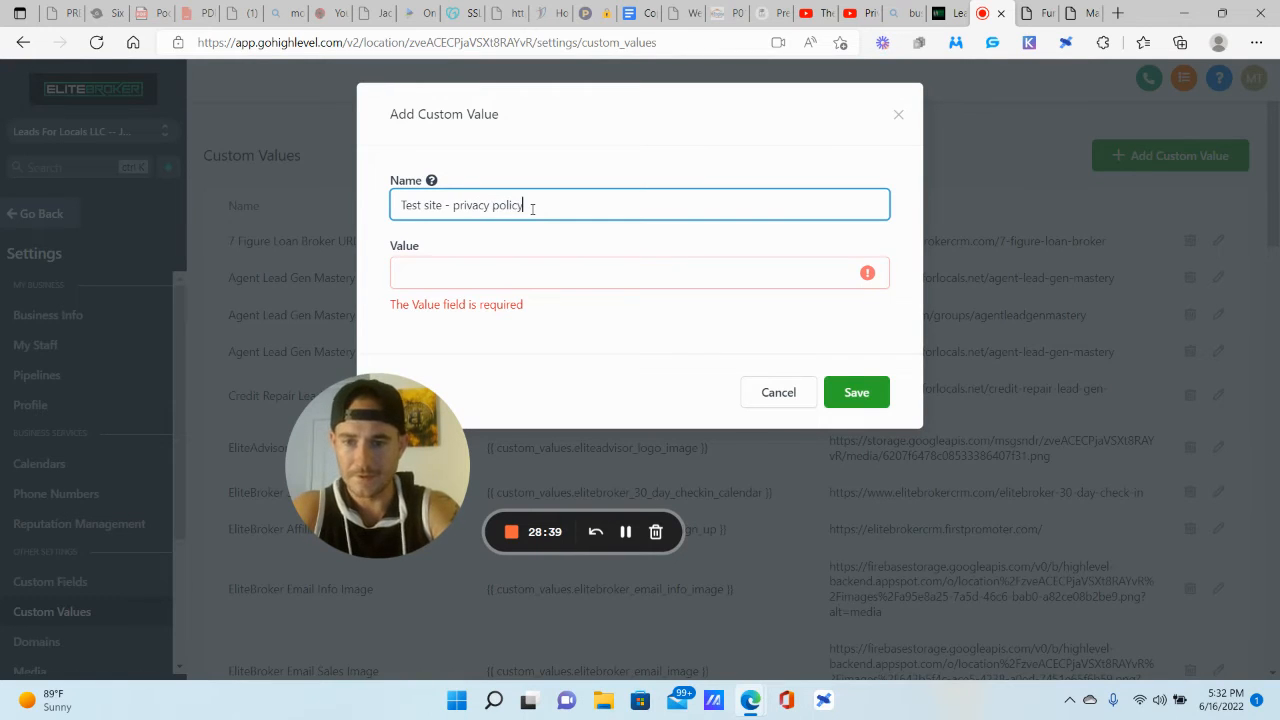
key(Tab)
text(123)
click(856, 369)
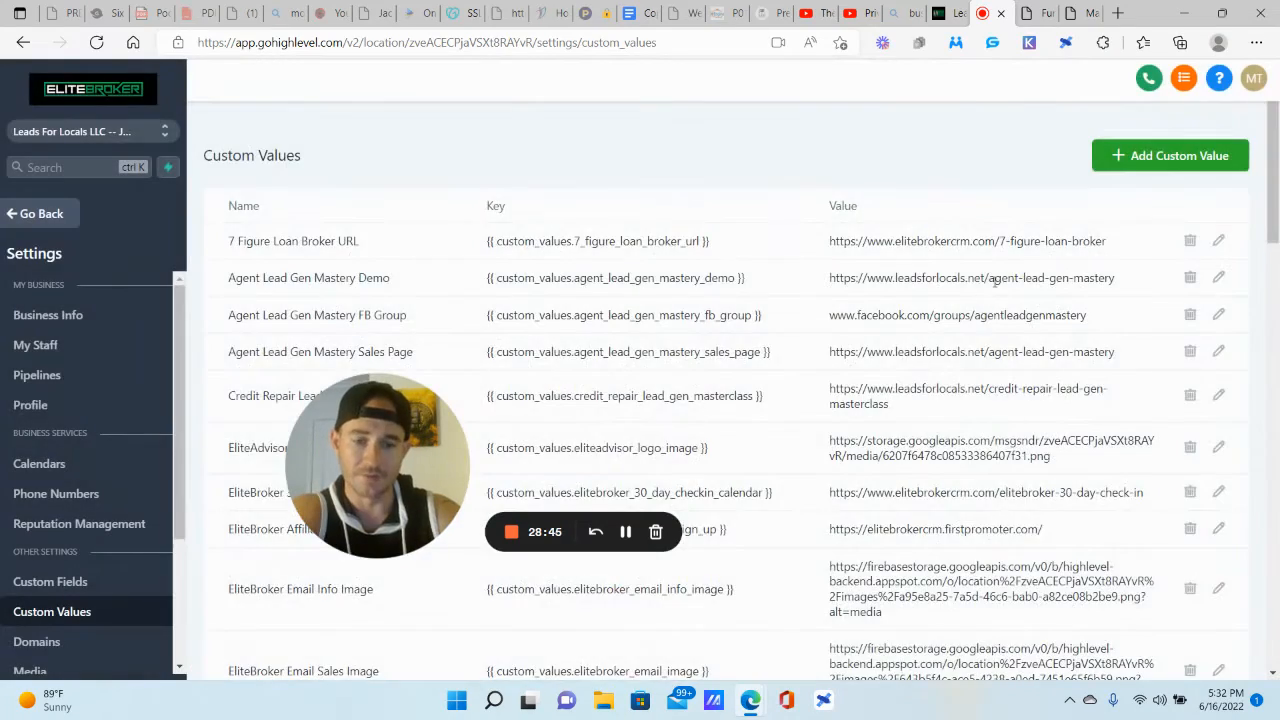
Step: Copy the new privacy policy merge tag and return to the page builder
scroll(994, 283, down, 15)
drag(387, 444, 134, 543)
scroll(491, 457, down, 2)
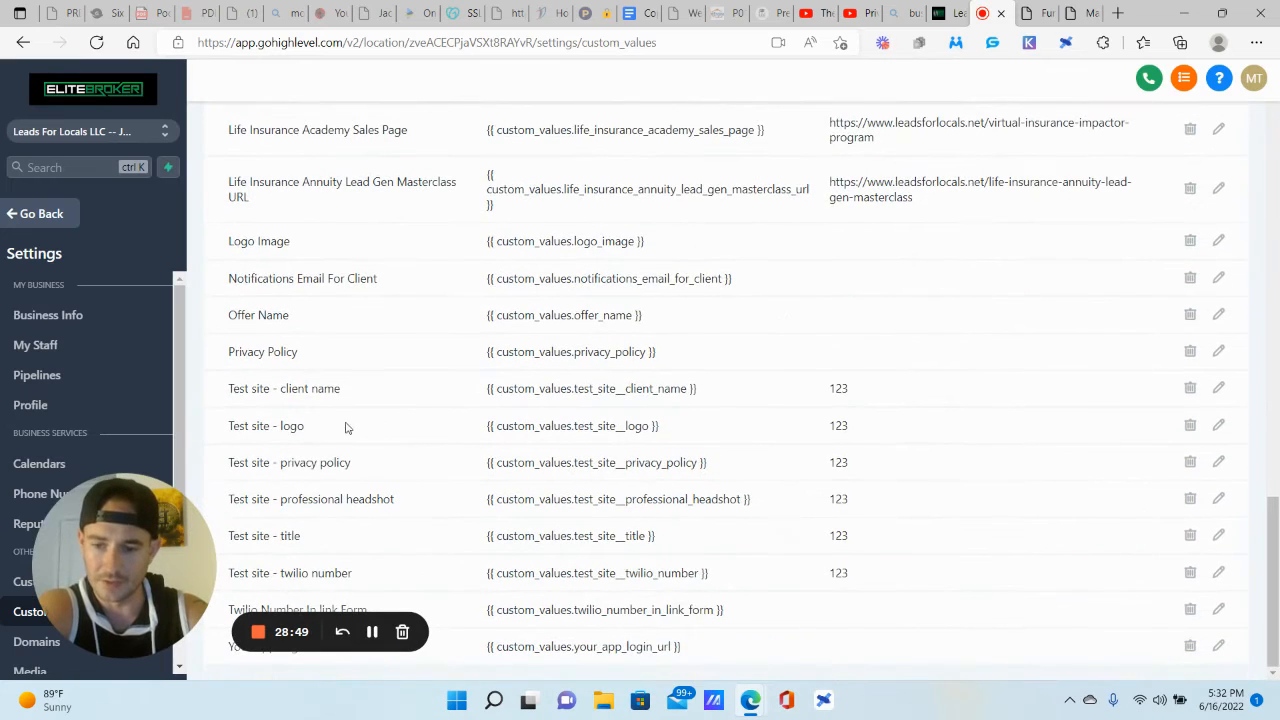
drag(719, 458, 480, 474)
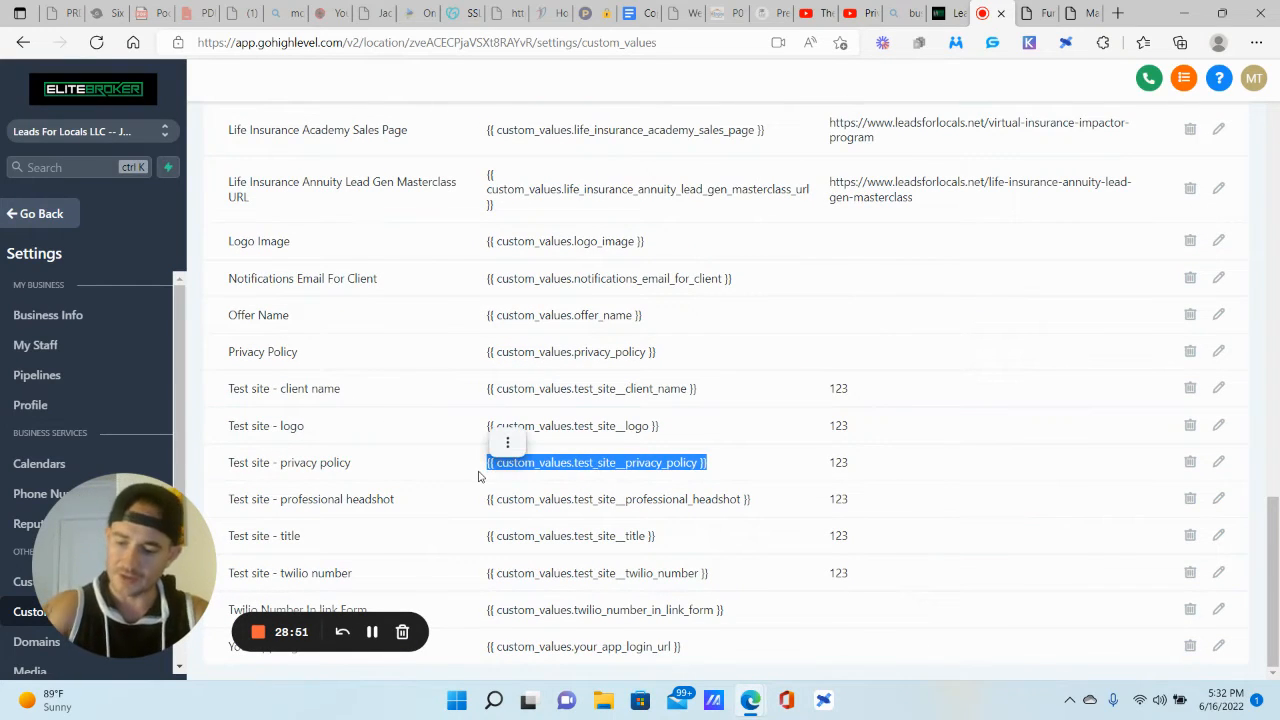
click(1080, 10)
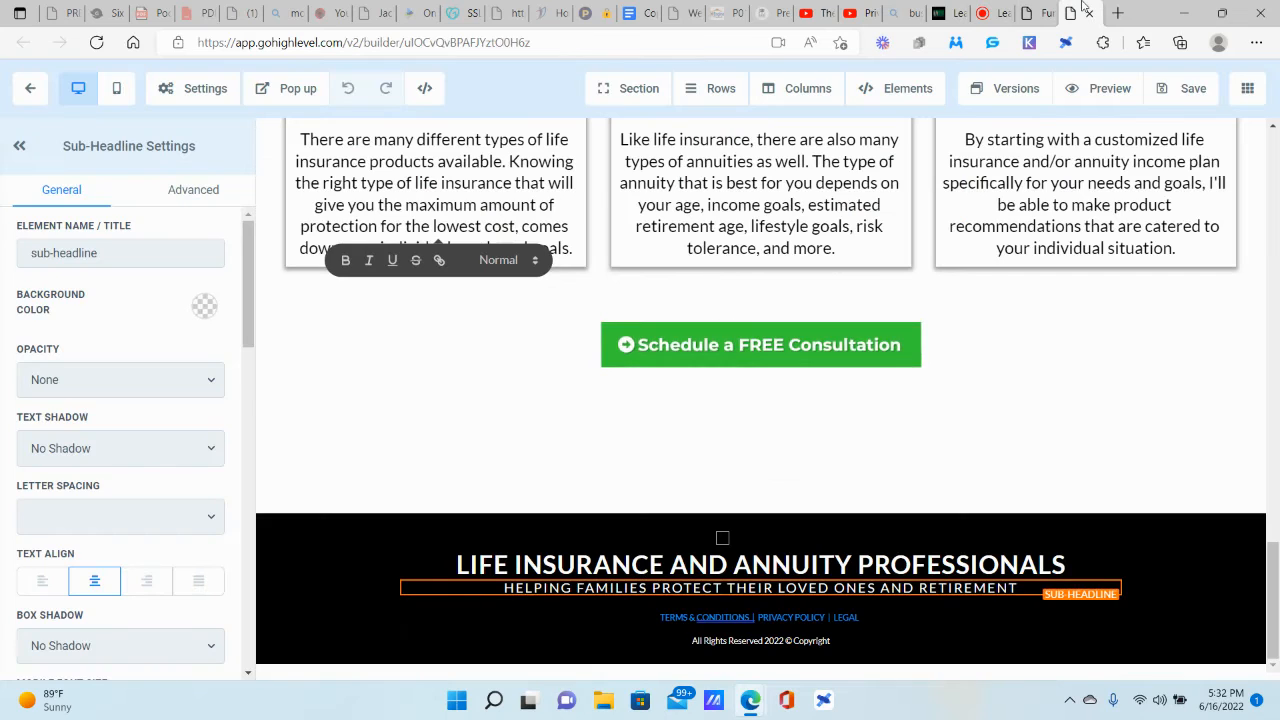
Step: Add a paragraph below the logo in the Test Site page's black footer
click(830, 640)
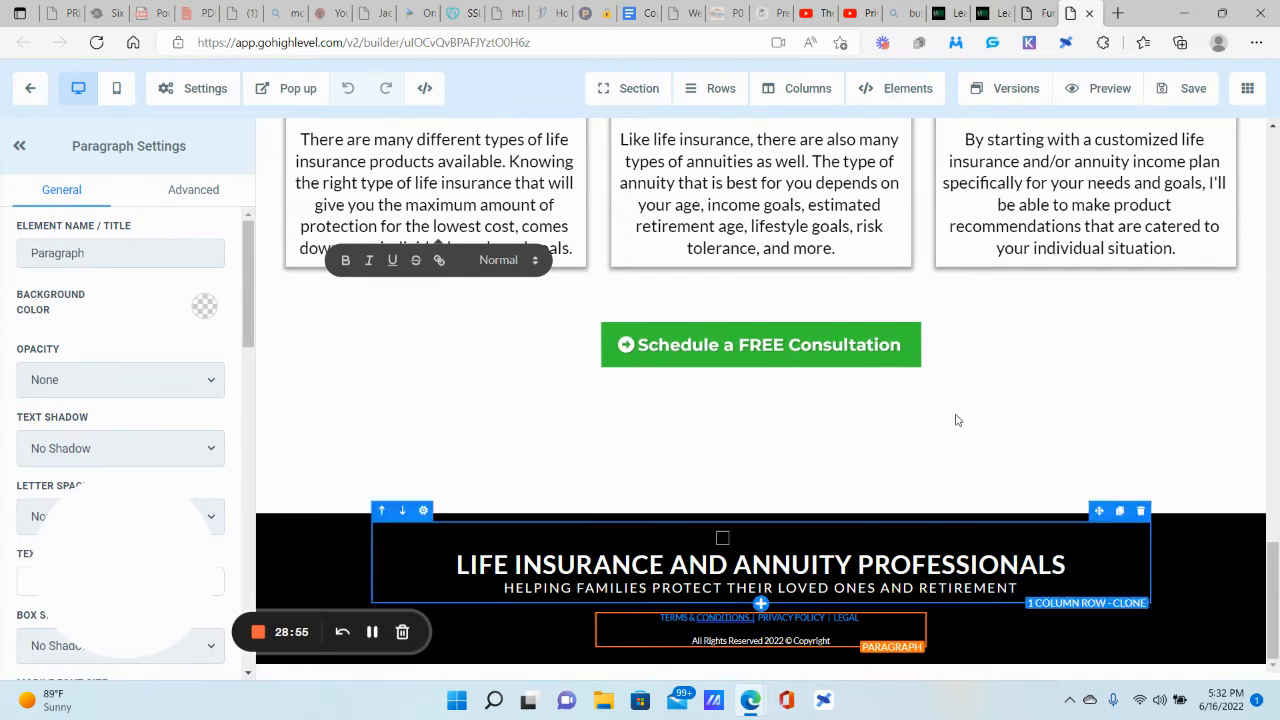
click(1035, 13)
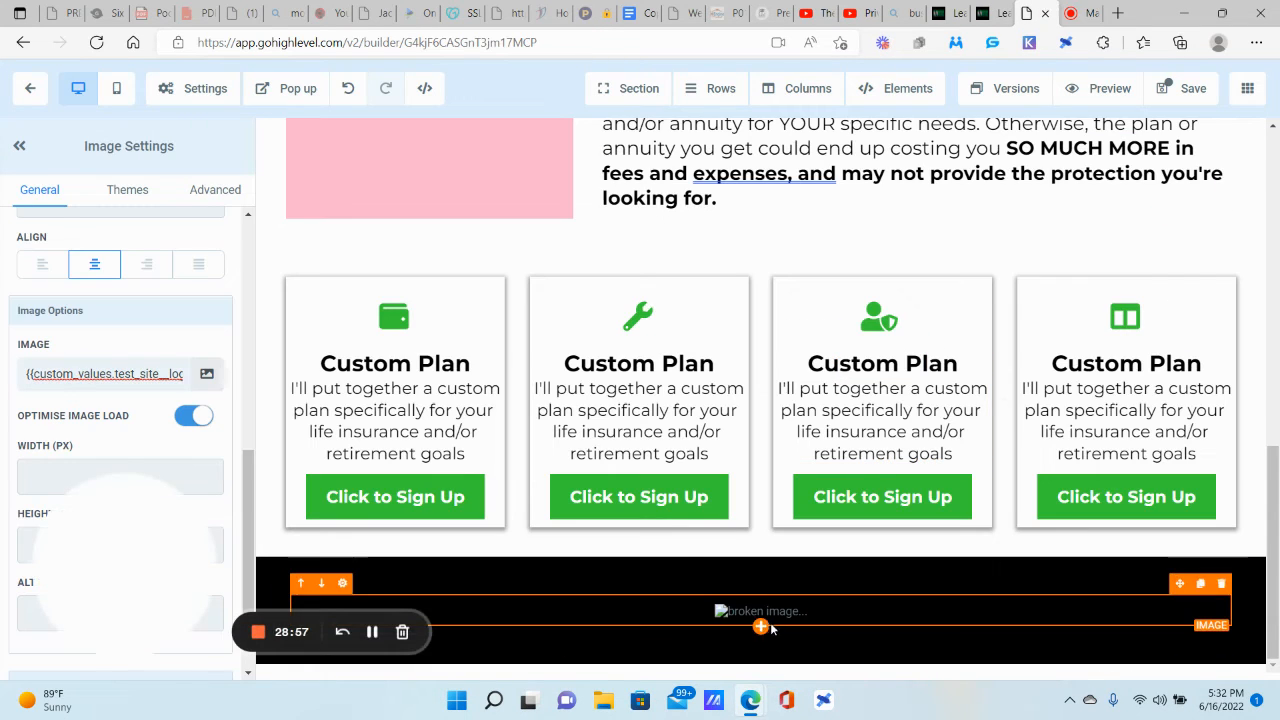
click(761, 627)
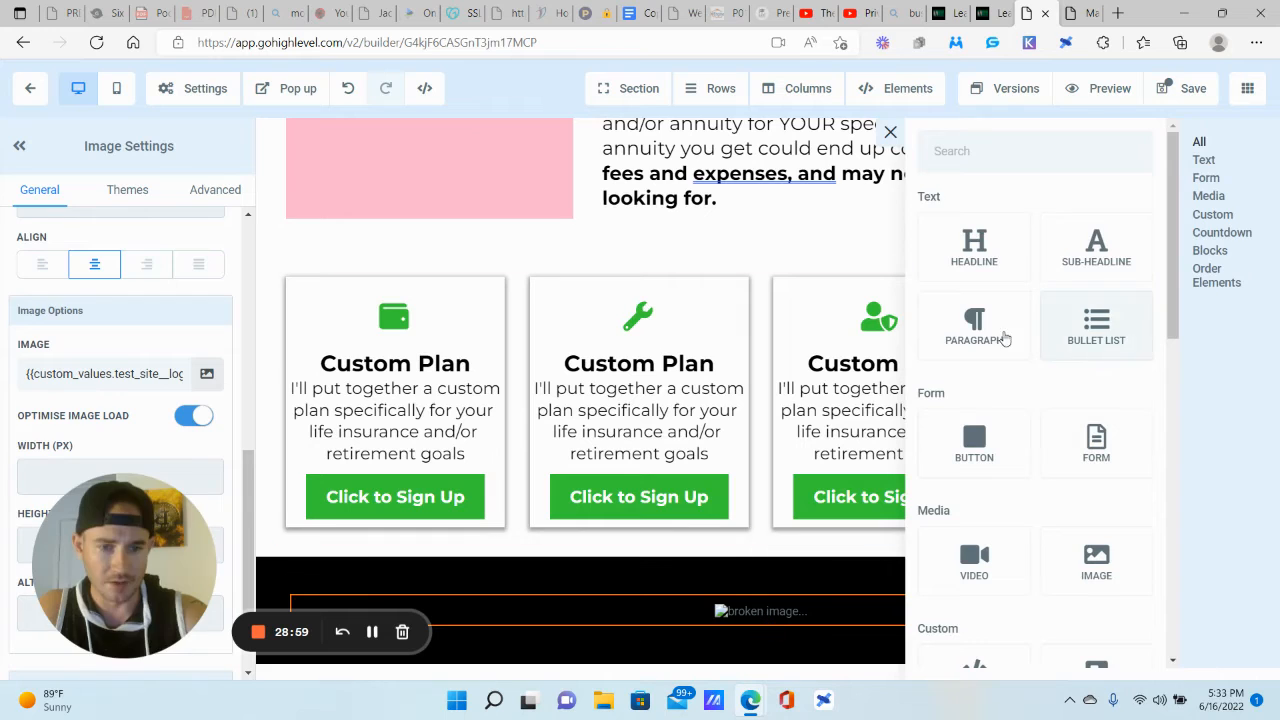
click(974, 320)
triple_click(803, 607)
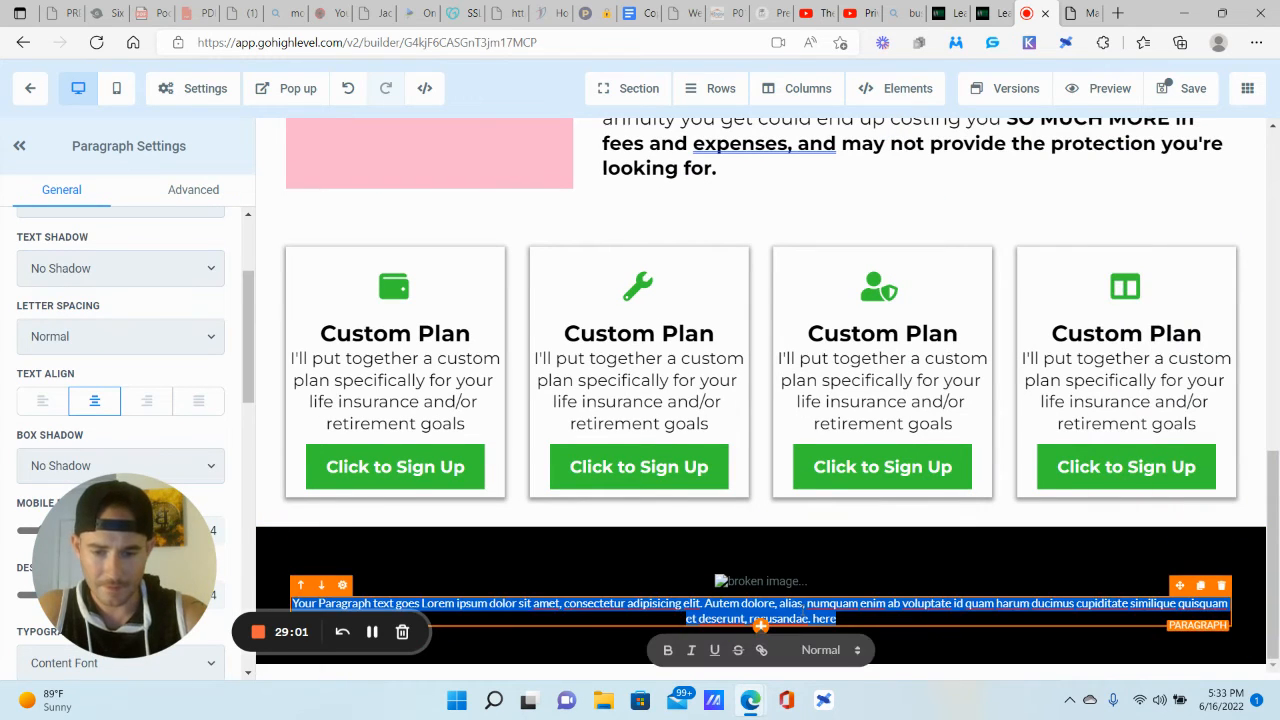
Step: Make the footer paragraph bold with dark blue bold text, then clear its placeholder text
click(669, 651)
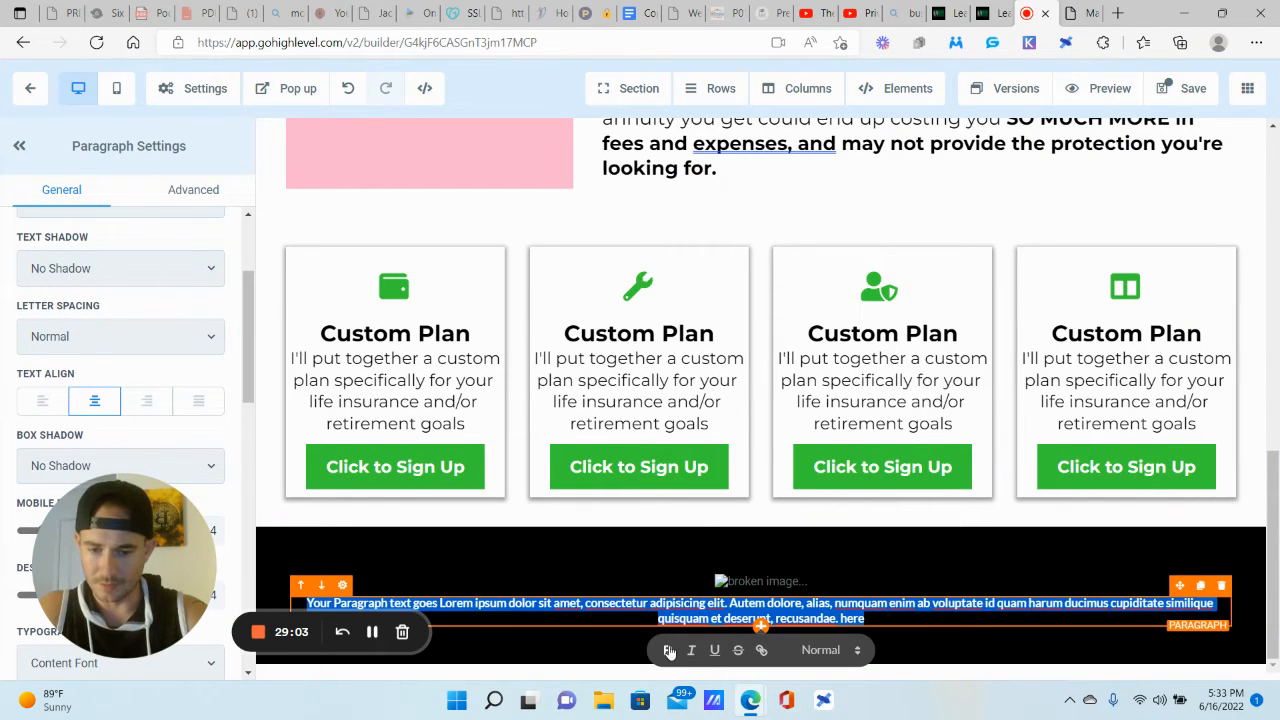
scroll(83, 466, up, 3)
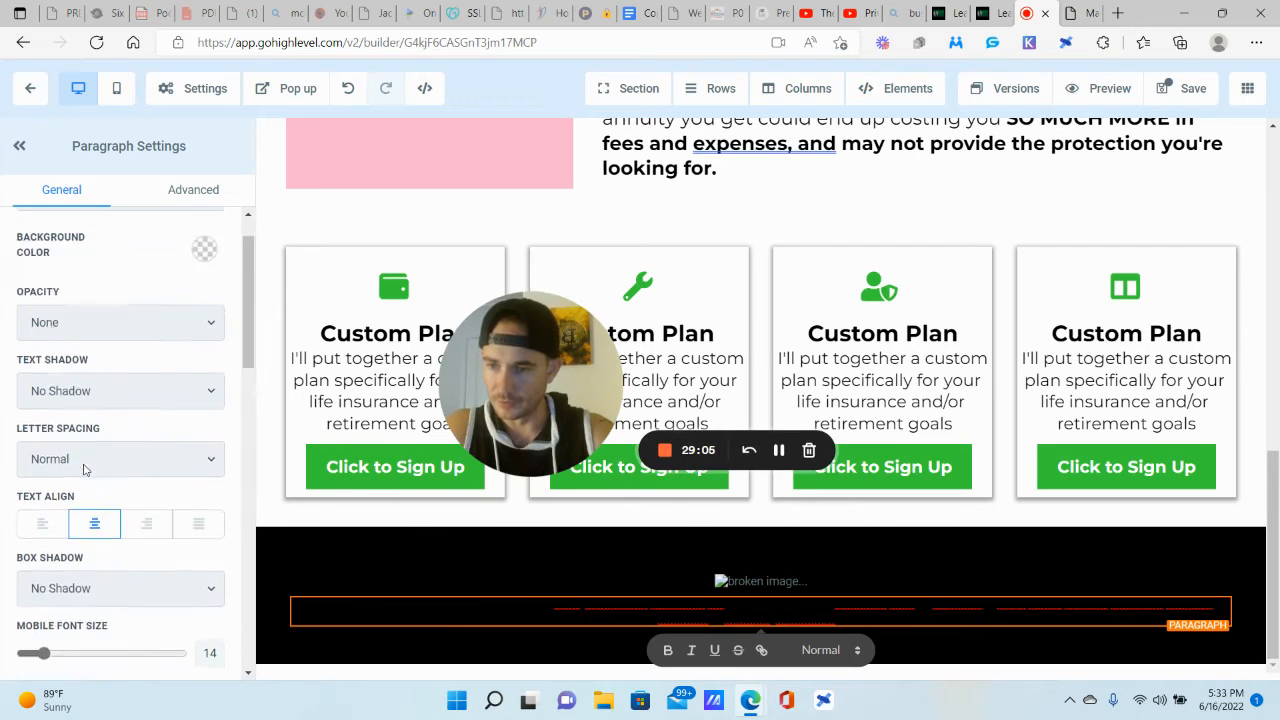
click(204, 307)
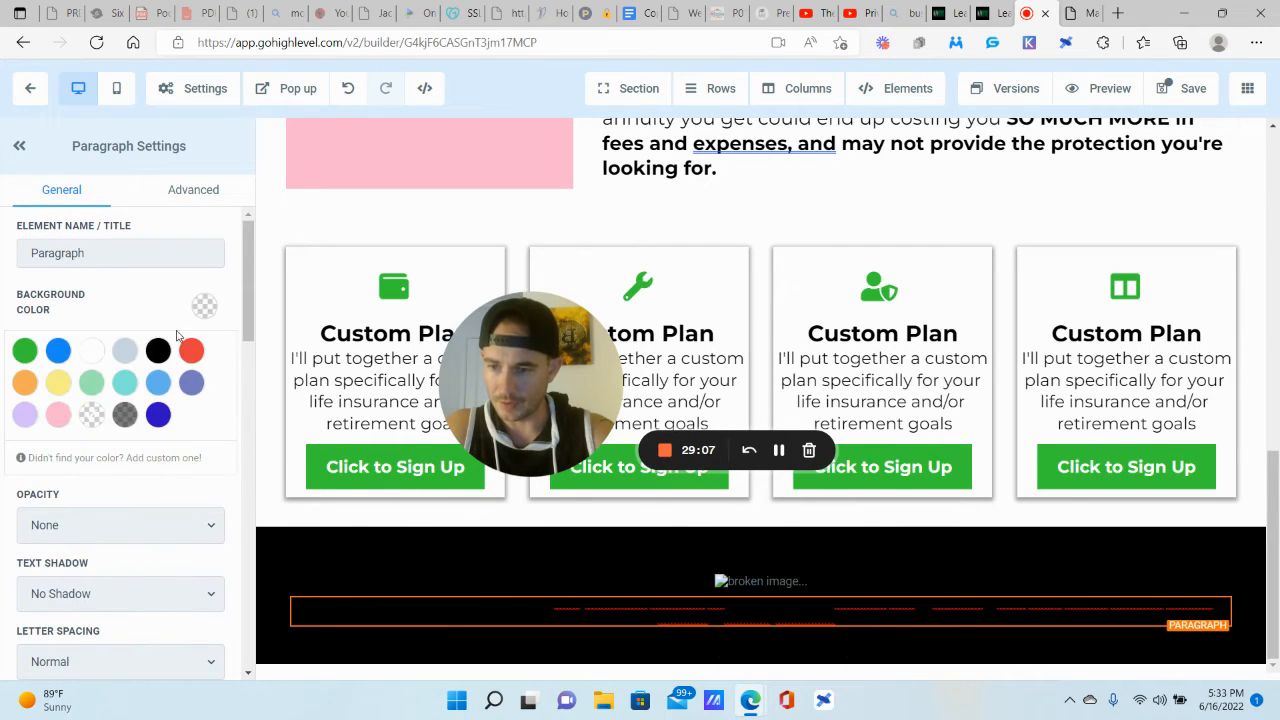
click(158, 414)
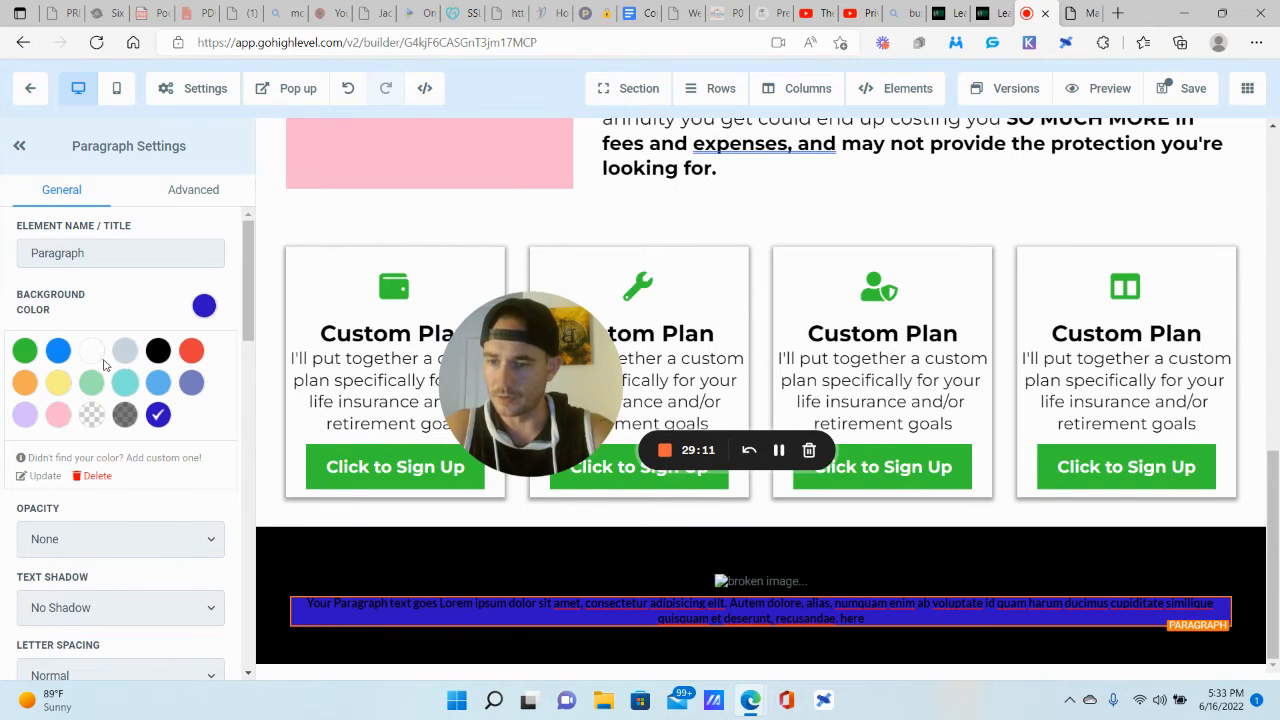
click(91, 418)
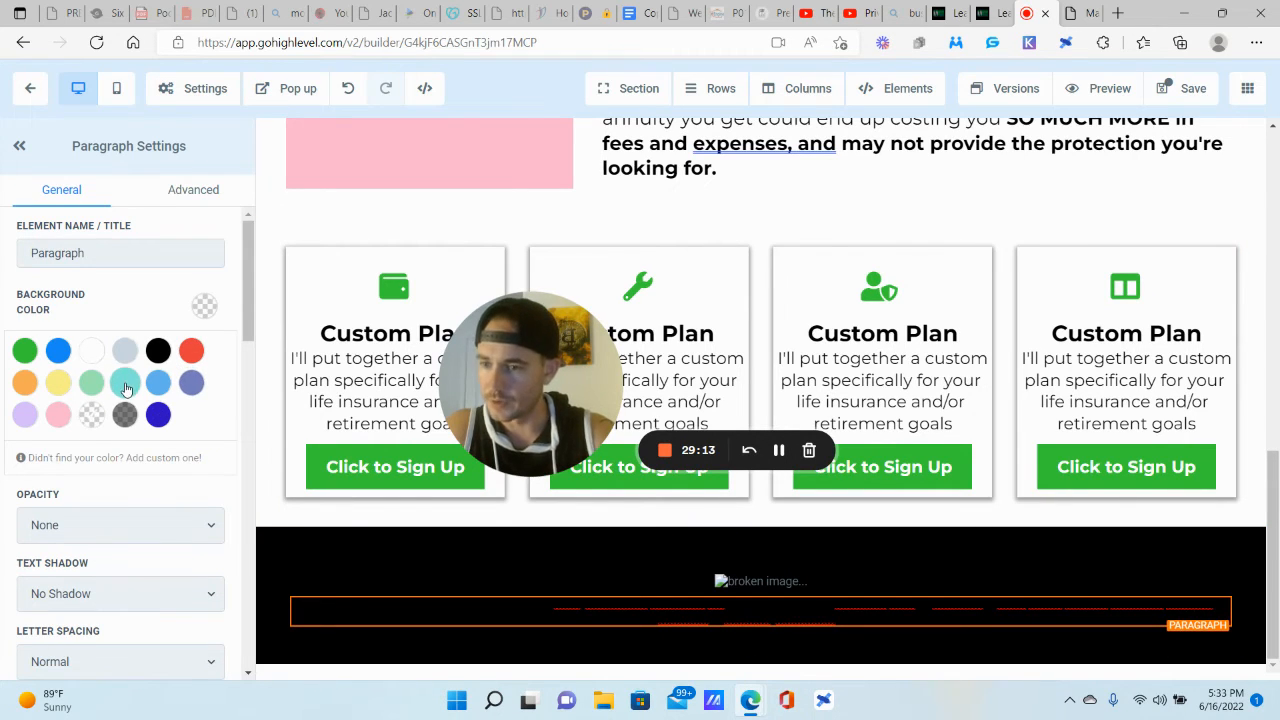
scroll(124, 501, down, 10)
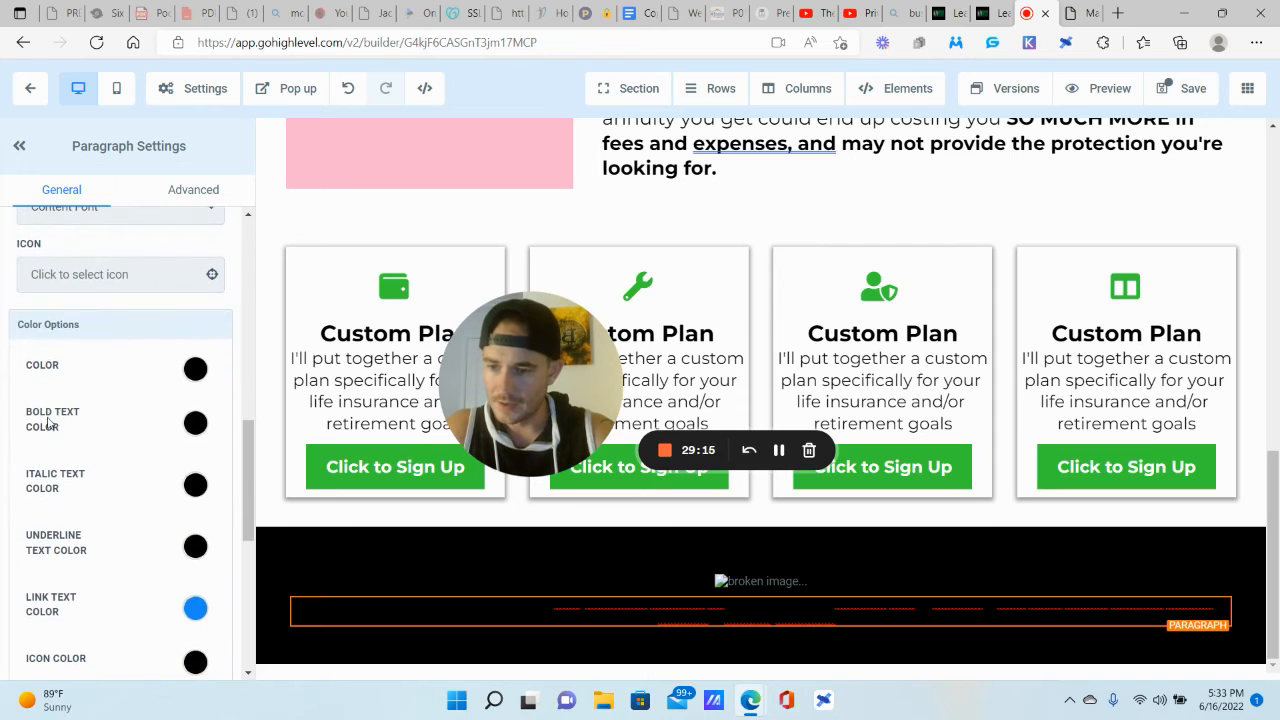
click(196, 424)
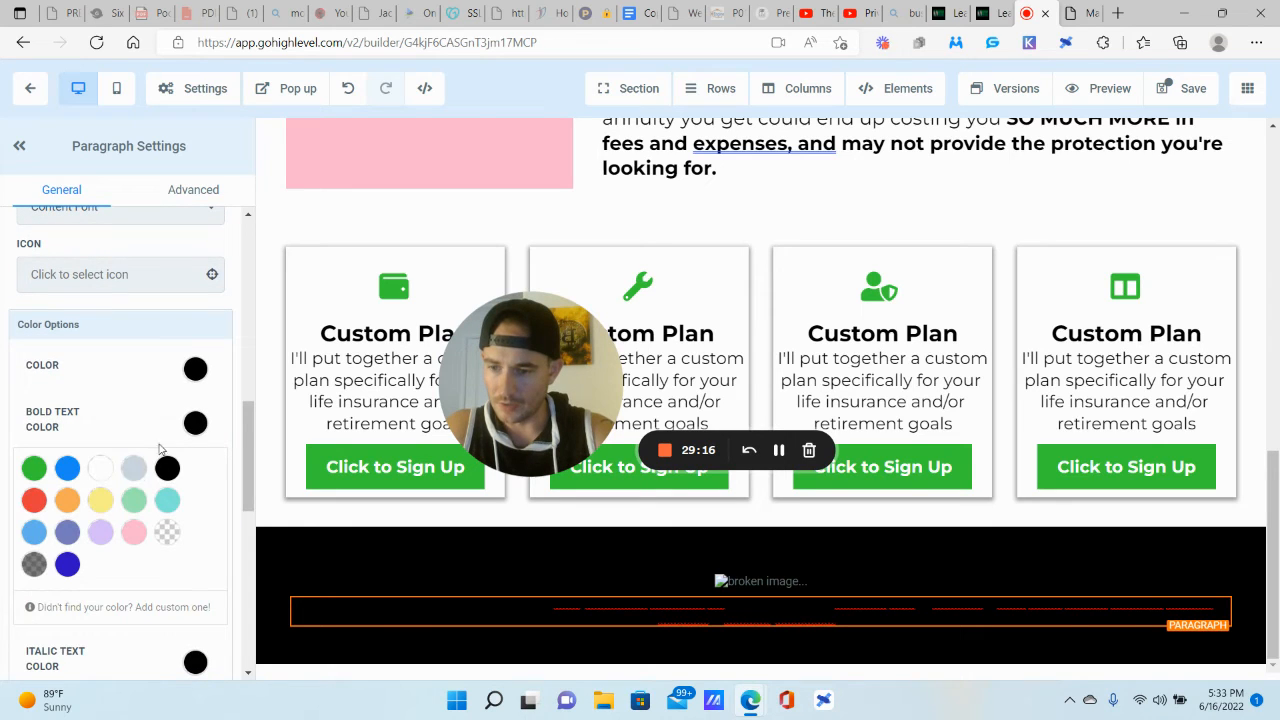
click(67, 565)
triple_click(887, 613)
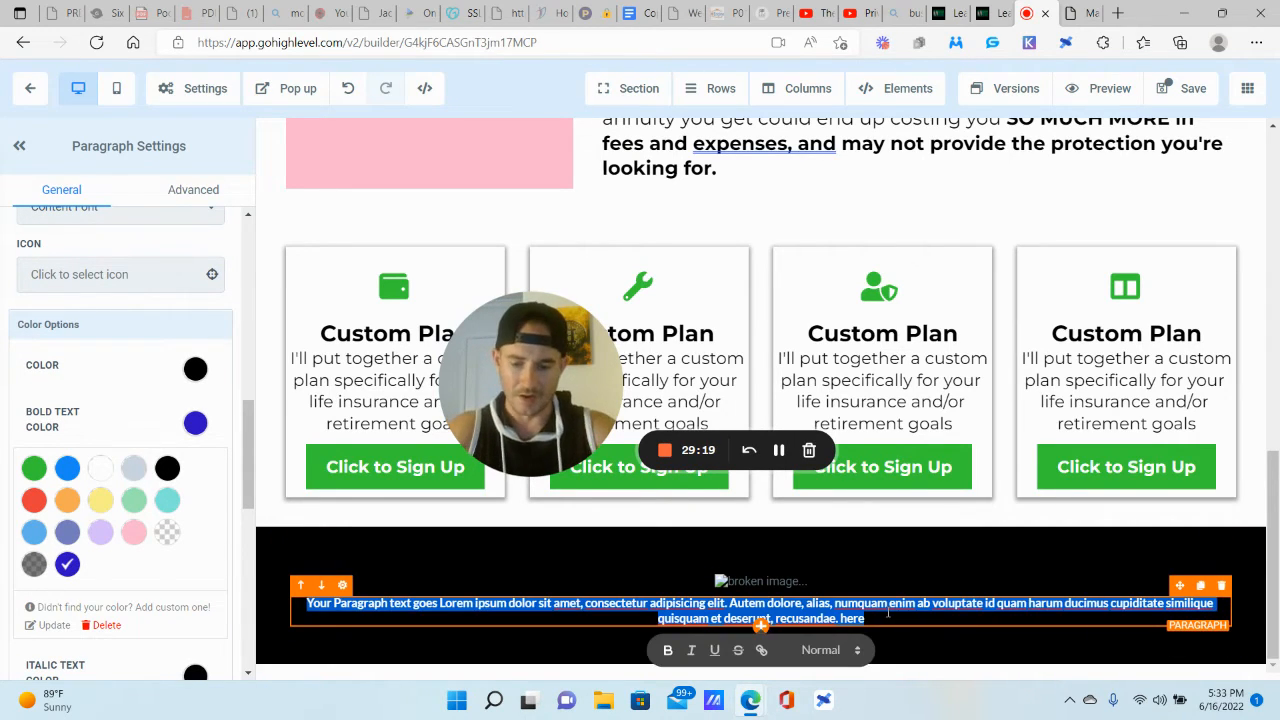
key(BackSpace)
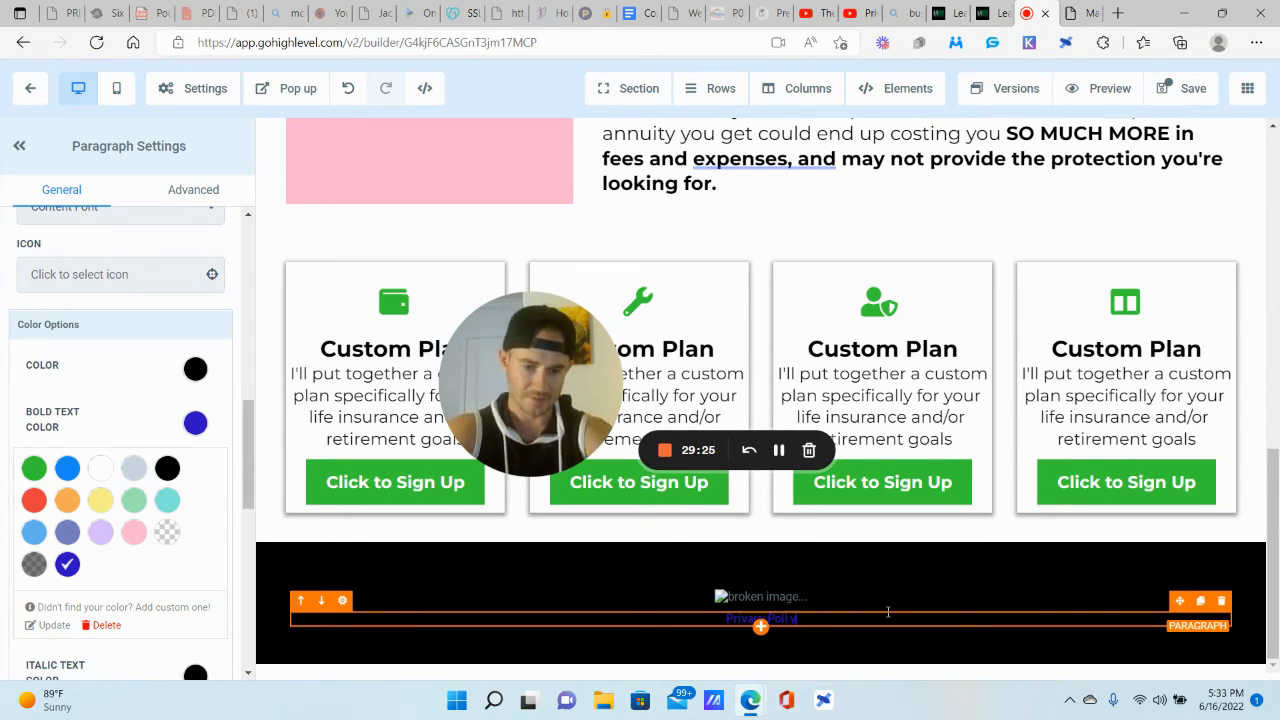
Step: Link Privacy Policy to {{custom_values.test_site__privacy_policy}} and save the funnel page
triple_click(887, 613)
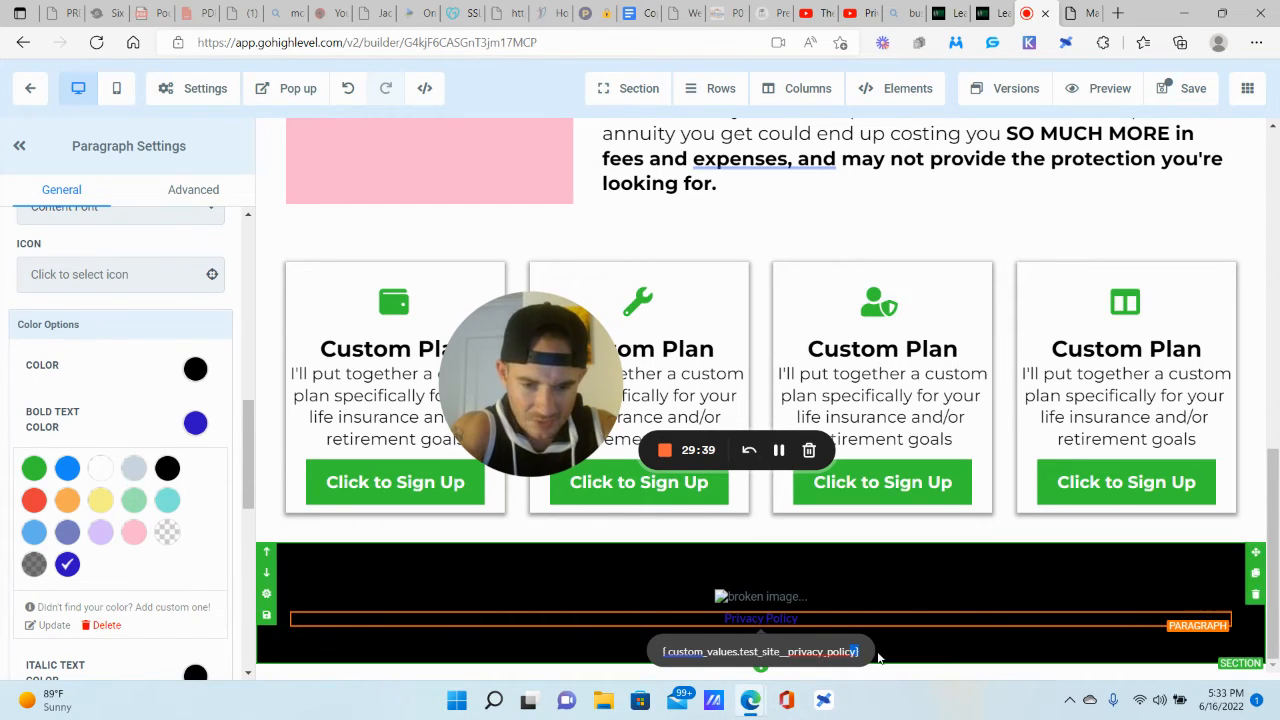
click(853, 655)
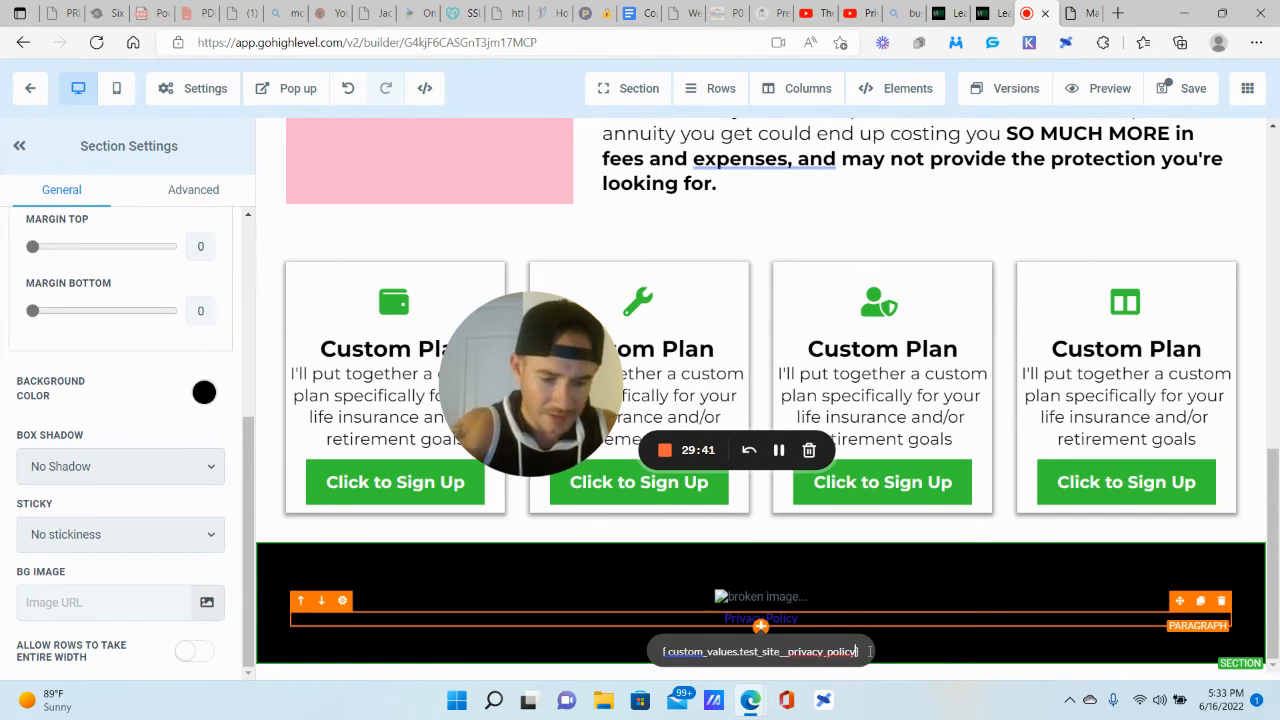
drag(844, 652, 880, 659)
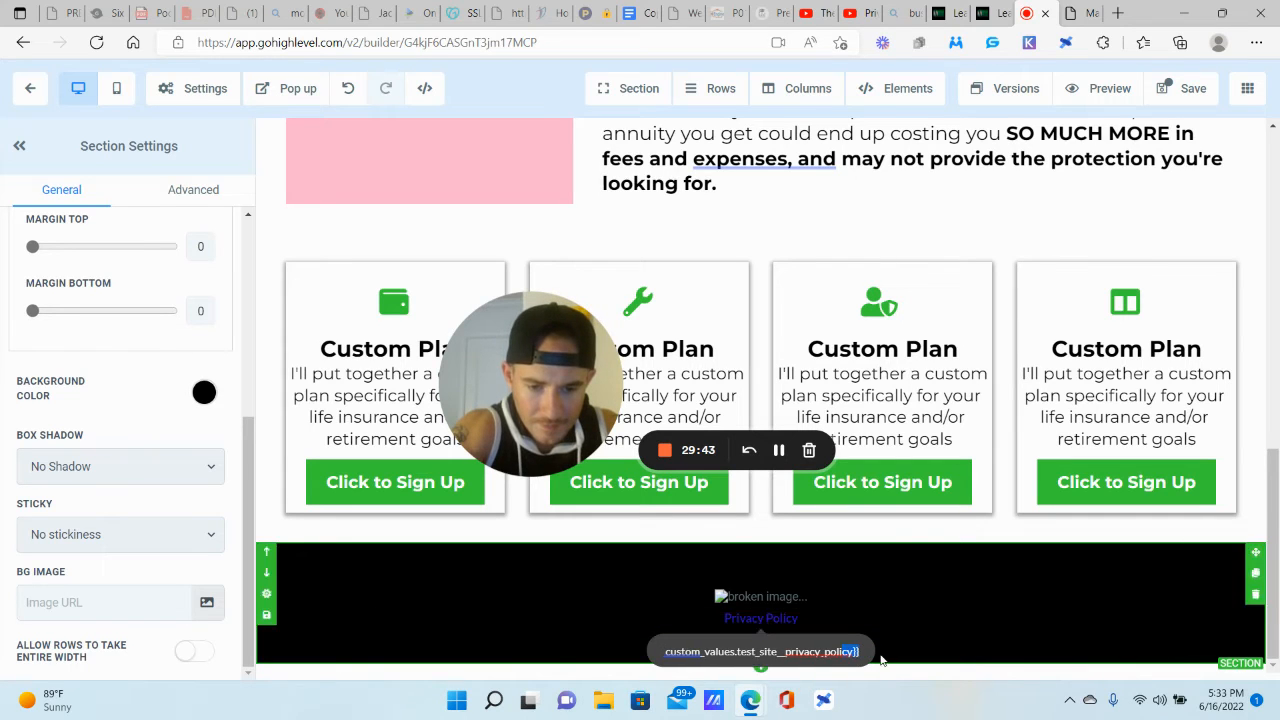
click(746, 651)
mouse_move(685, 653)
mouse_down()
mouse_move(660, 651)
mouse_move(675, 650)
mouse_up()
click(673, 651)
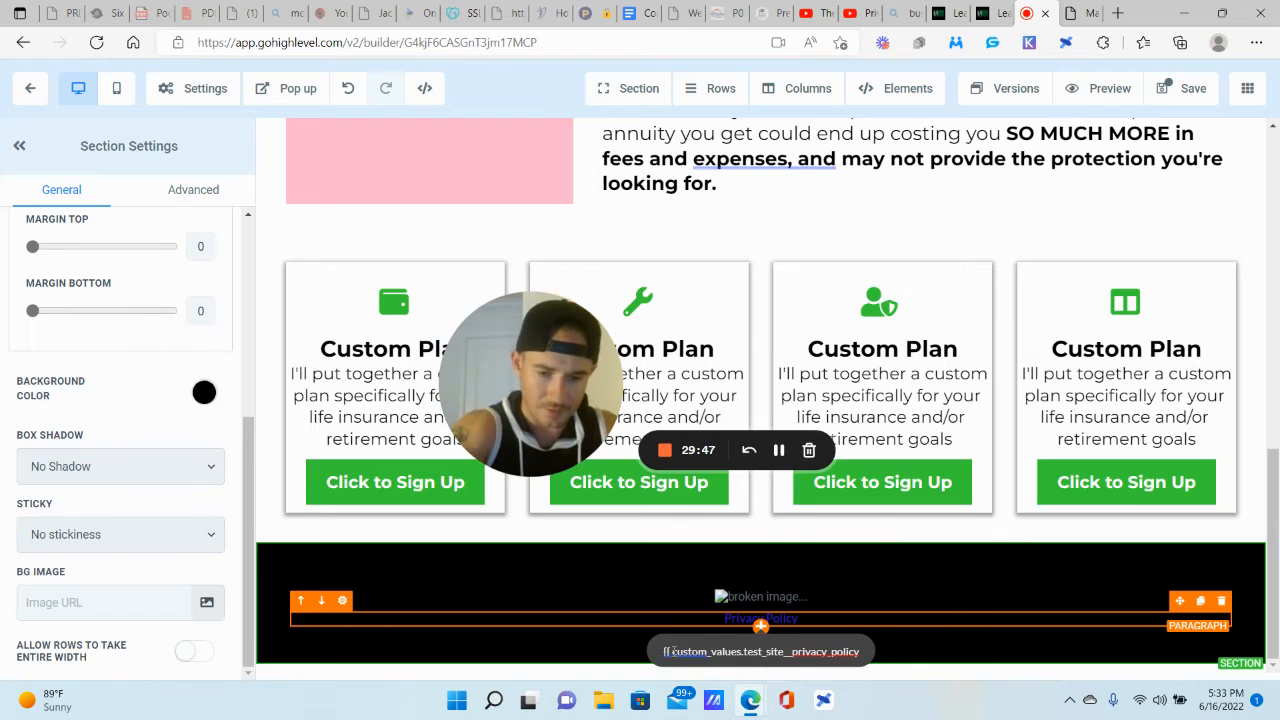
click(786, 651)
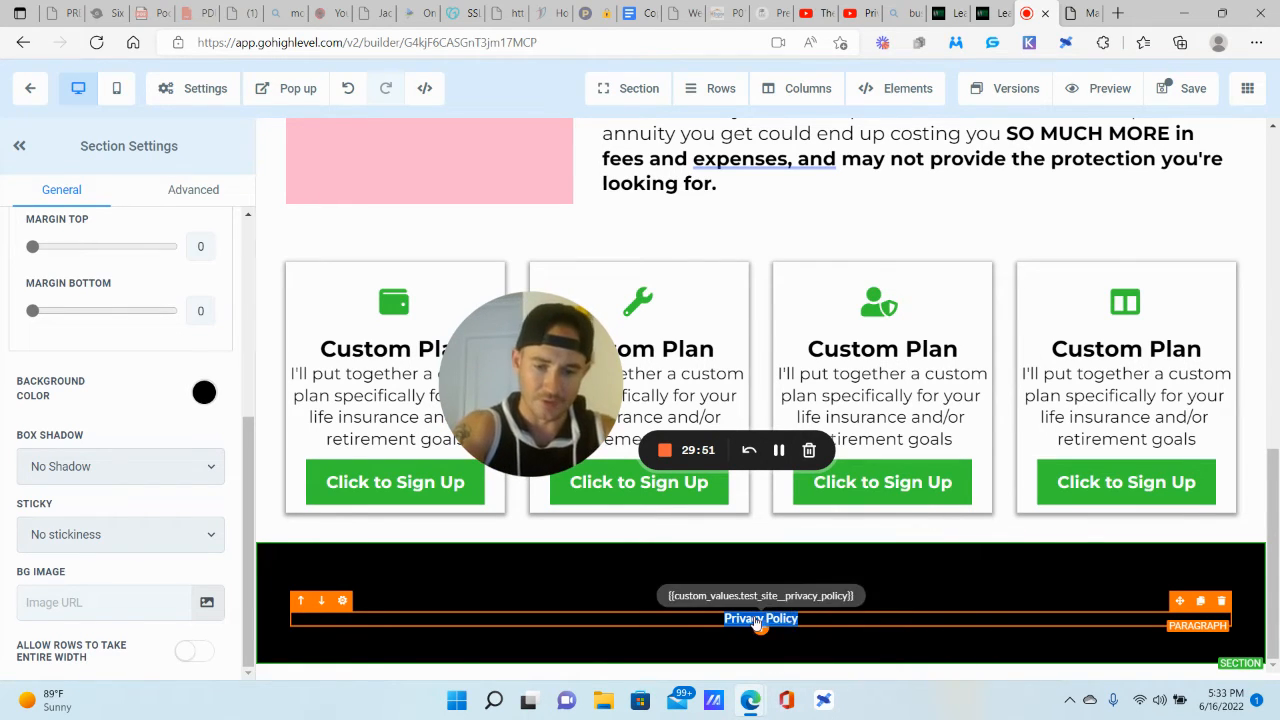
click(957, 580)
click(964, 566)
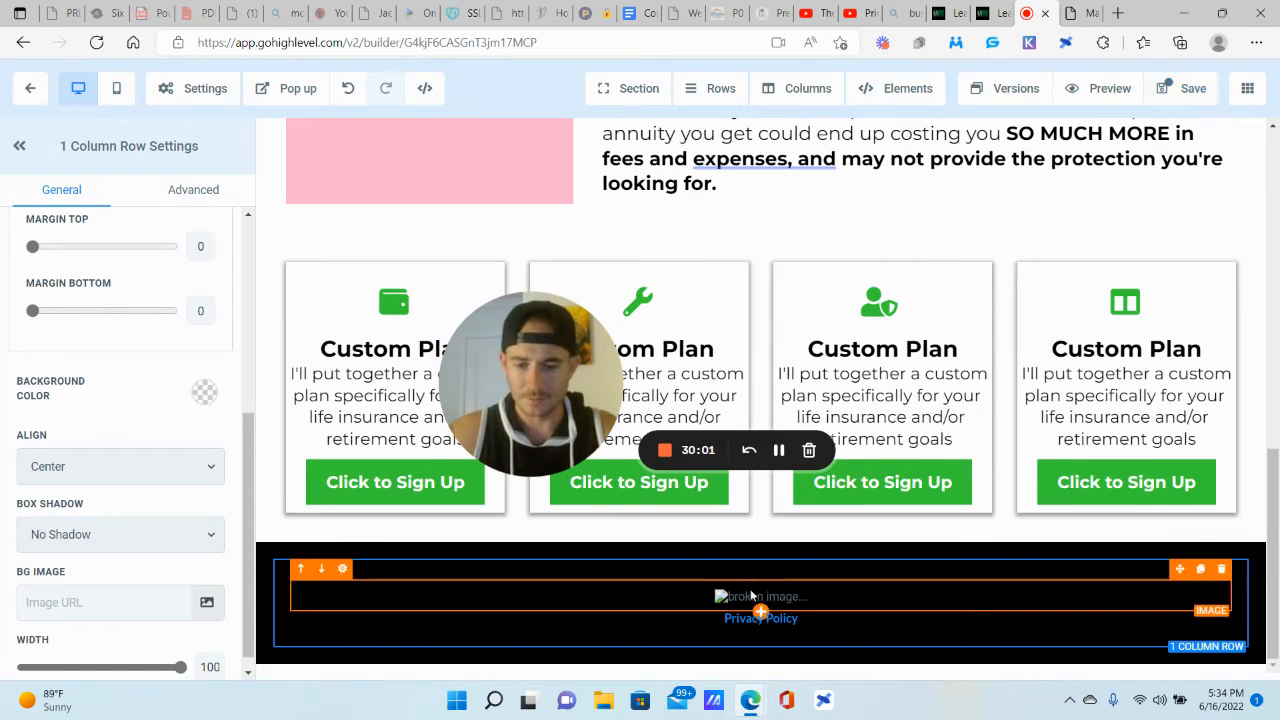
click(1192, 100)
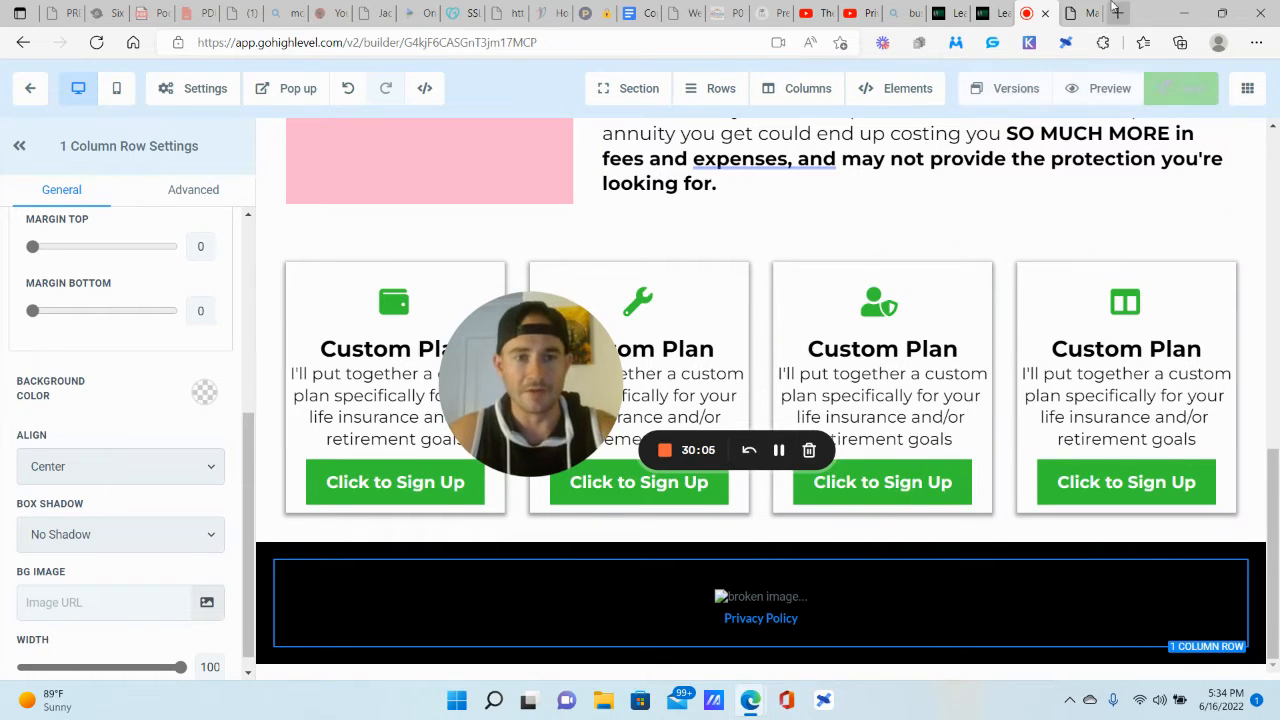
click(1008, 12)
click(1077, 13)
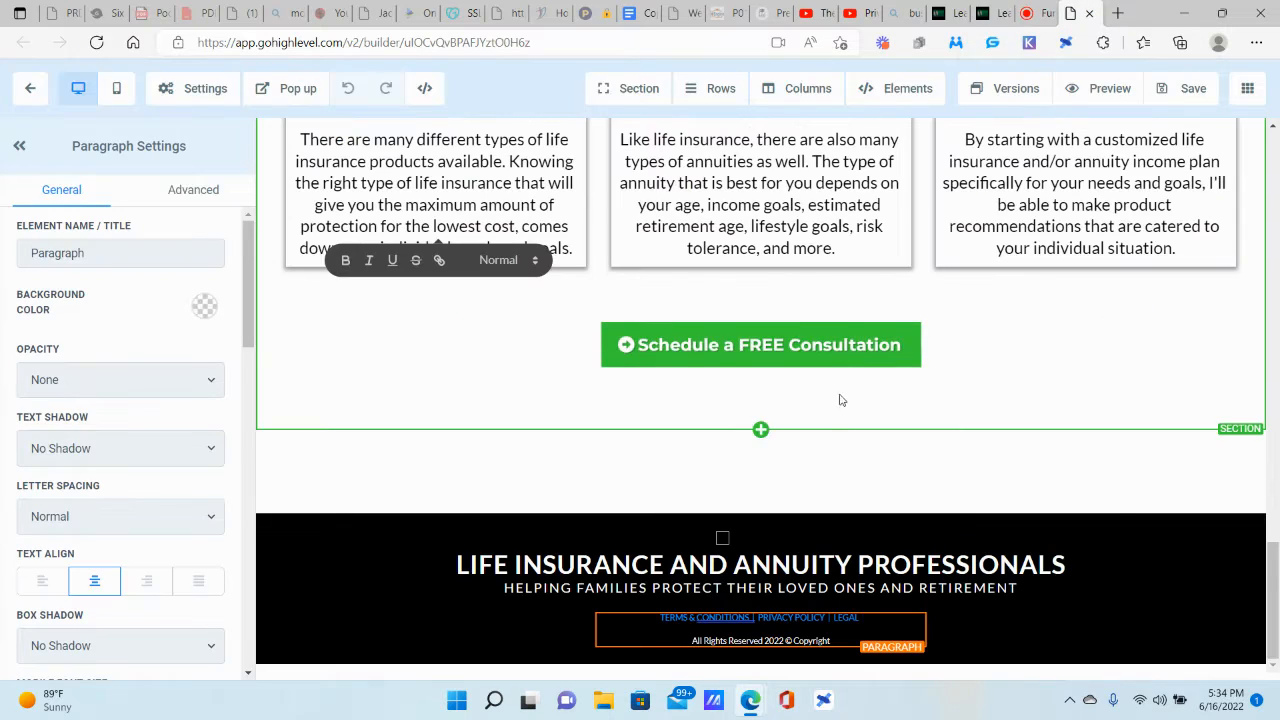
scroll(944, 454, up, 4)
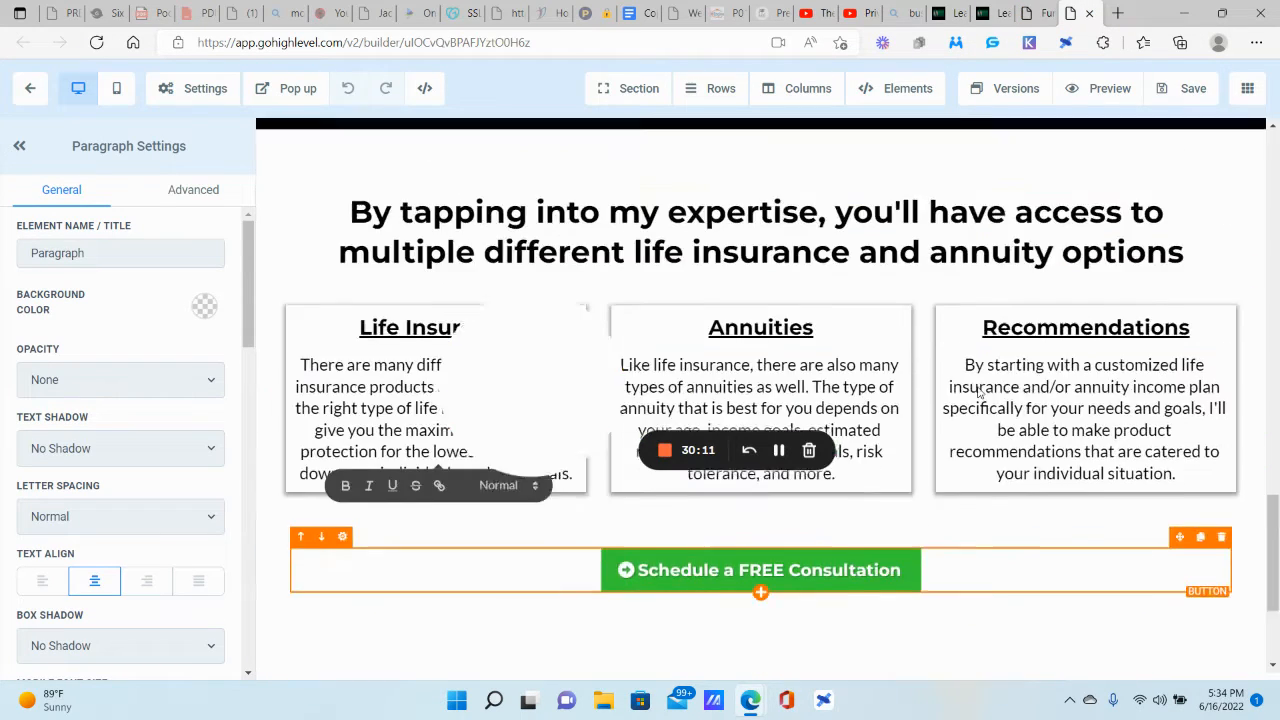
drag(497, 403, 300, 481)
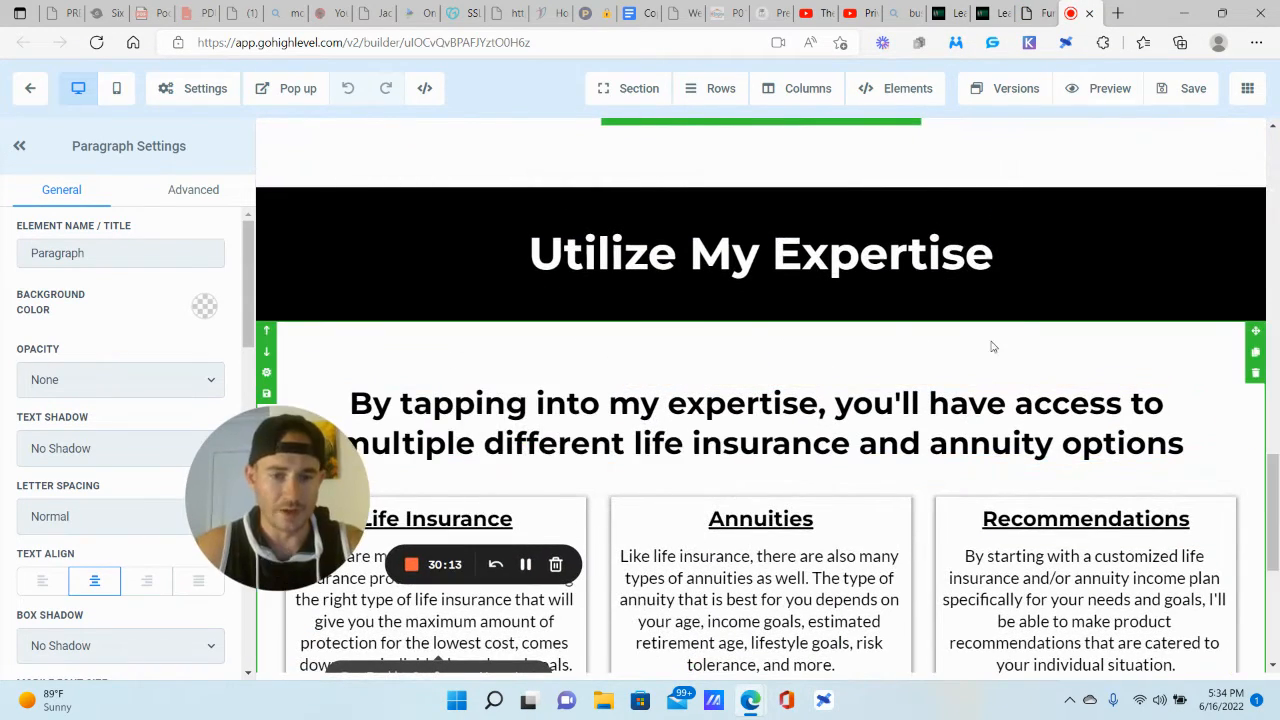
click(1022, 12)
click(995, 10)
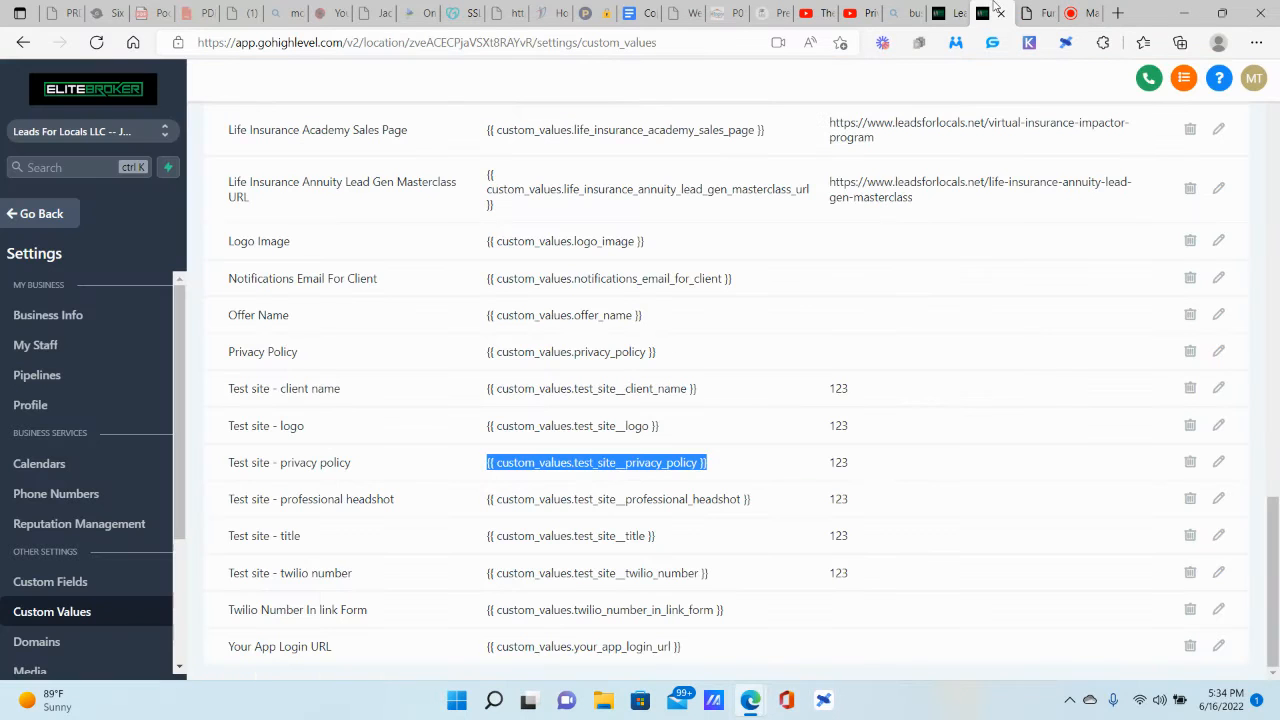
click(1027, 10)
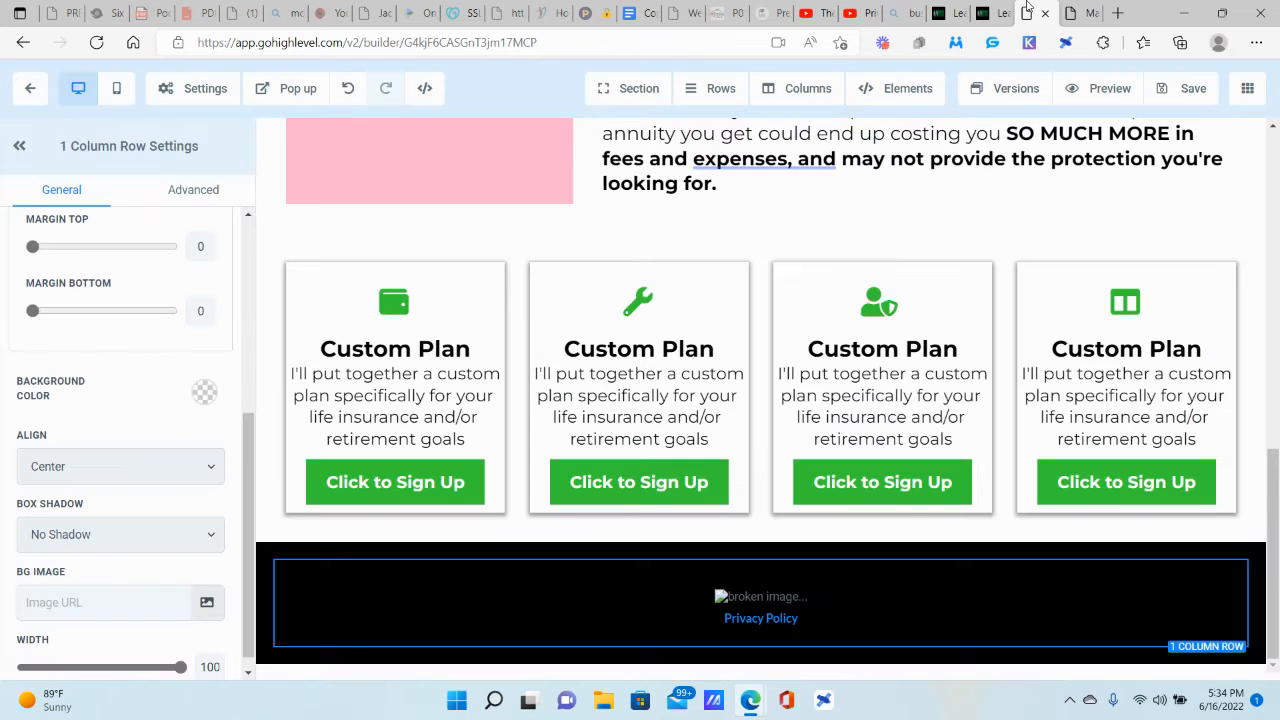
scroll(985, 300, up, 5)
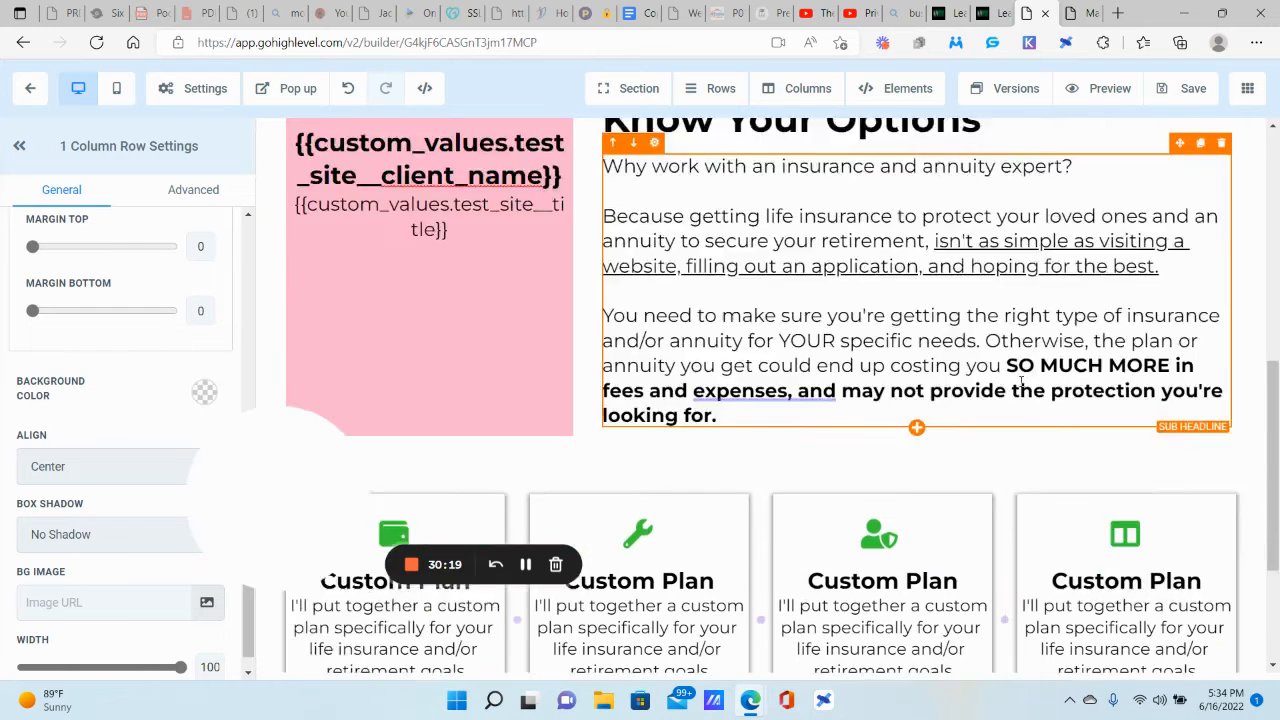
scroll(1021, 323, up, 4)
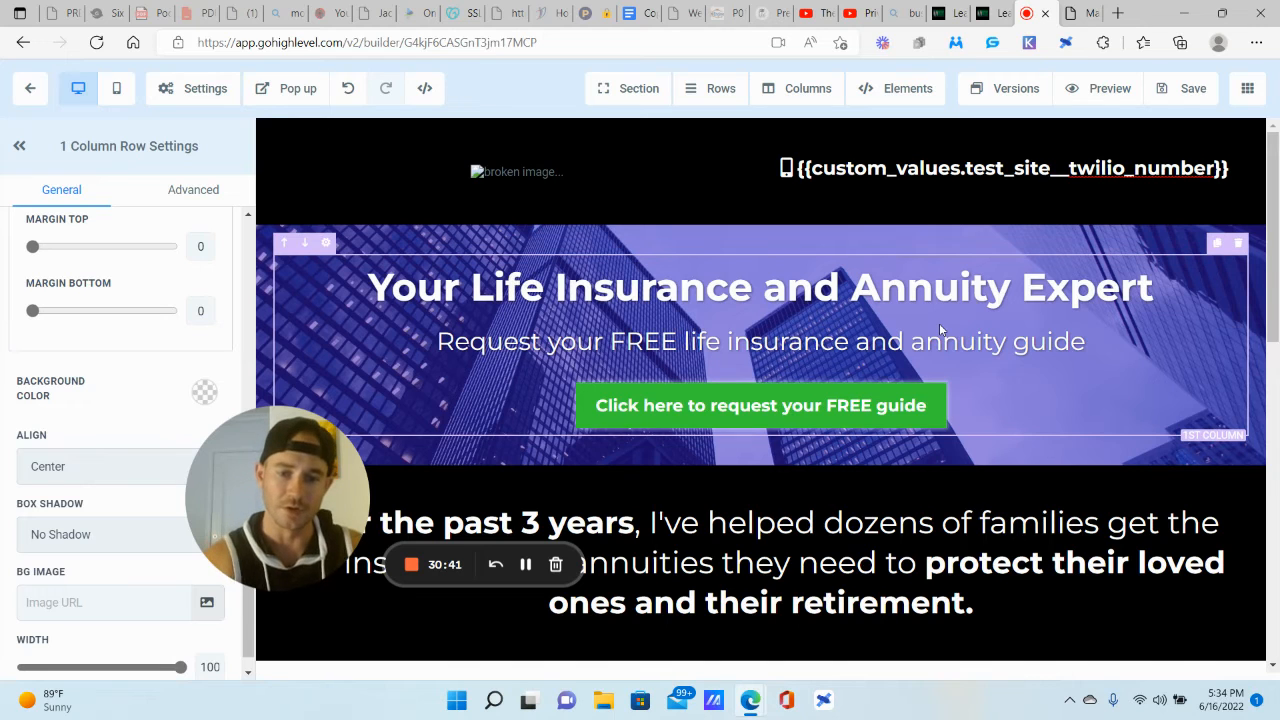
Step: Check that the hero request FREE guide button still links to the popup
click(1005, 180)
scroll(1100, 500, down, 3)
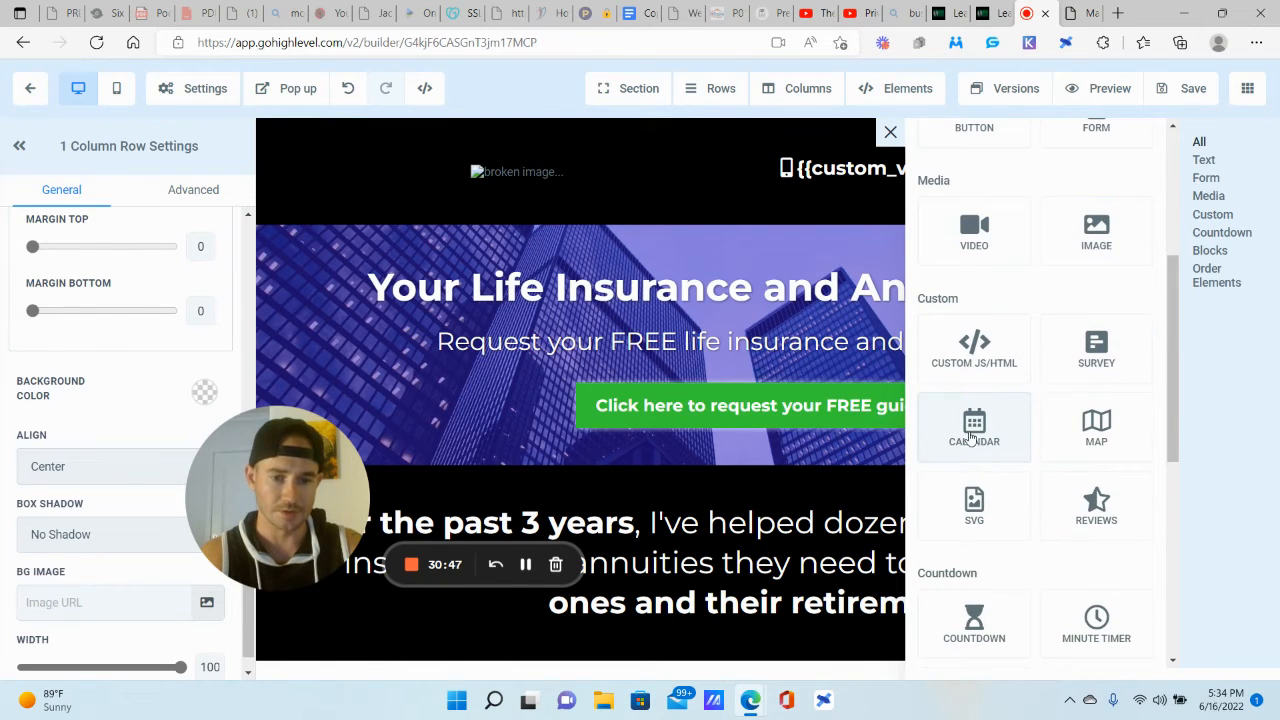
click(748, 236)
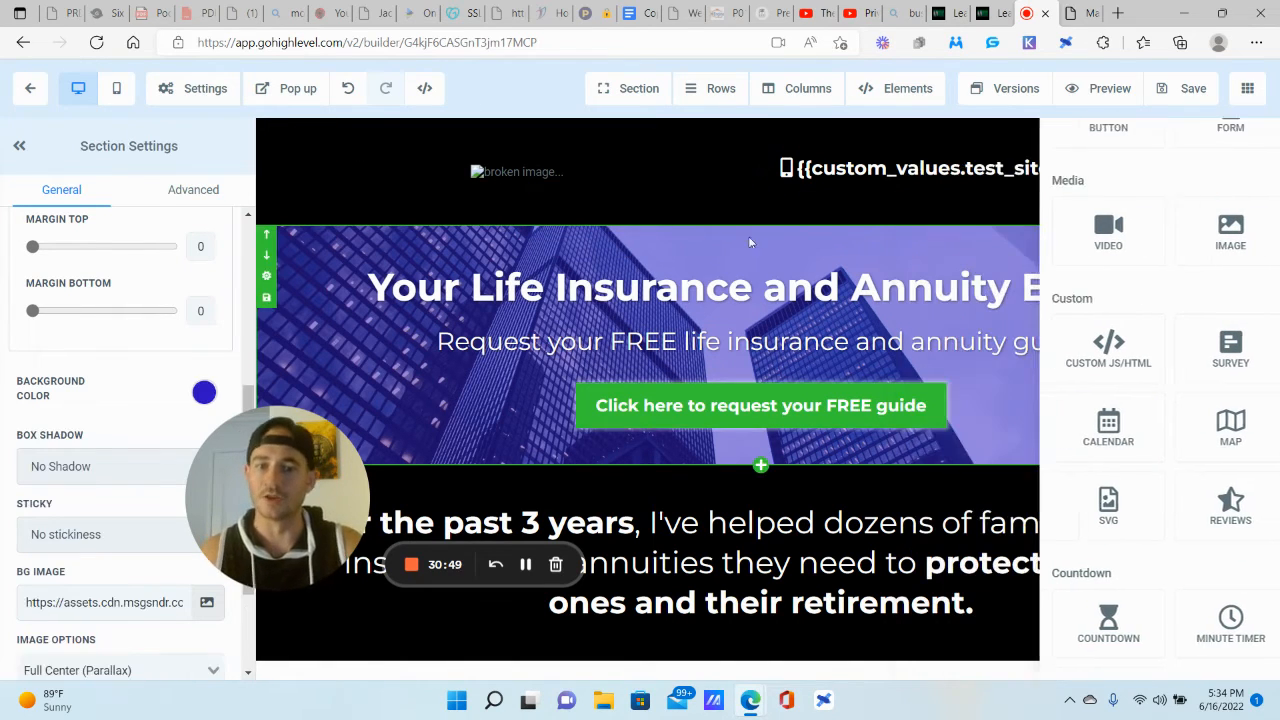
click(777, 412)
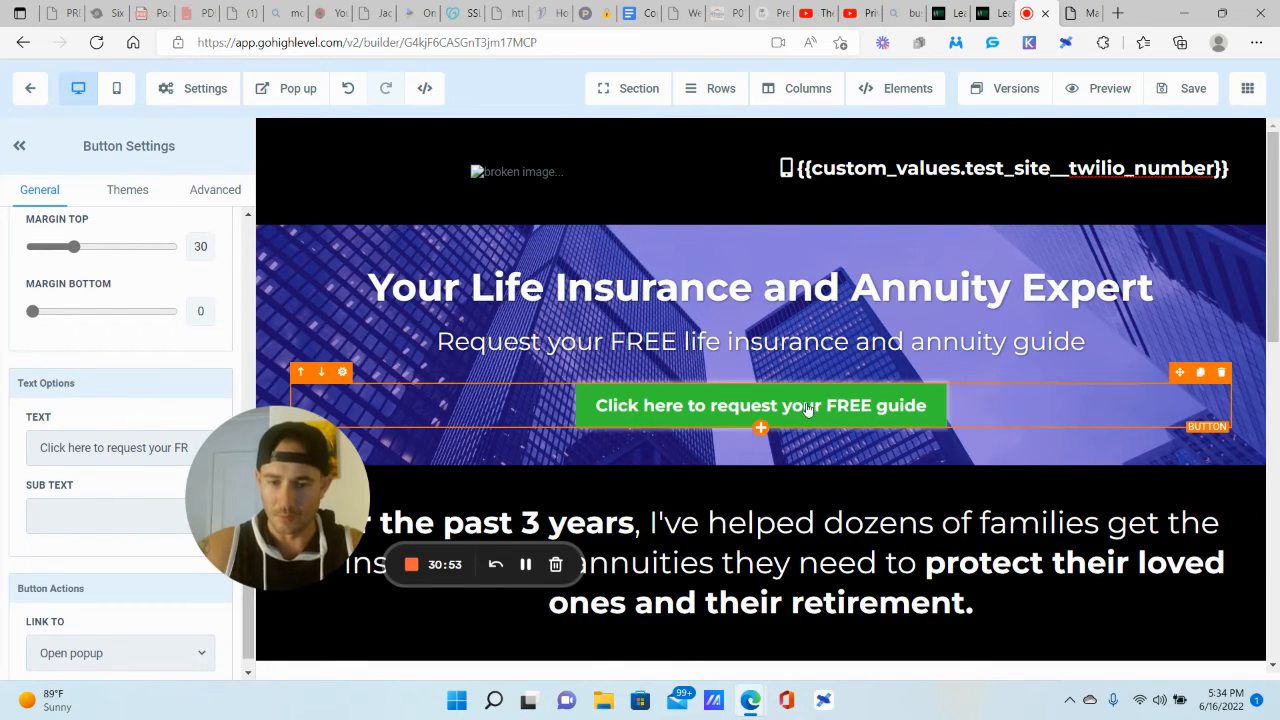
scroll(40, 500, down, 1)
click(100, 624)
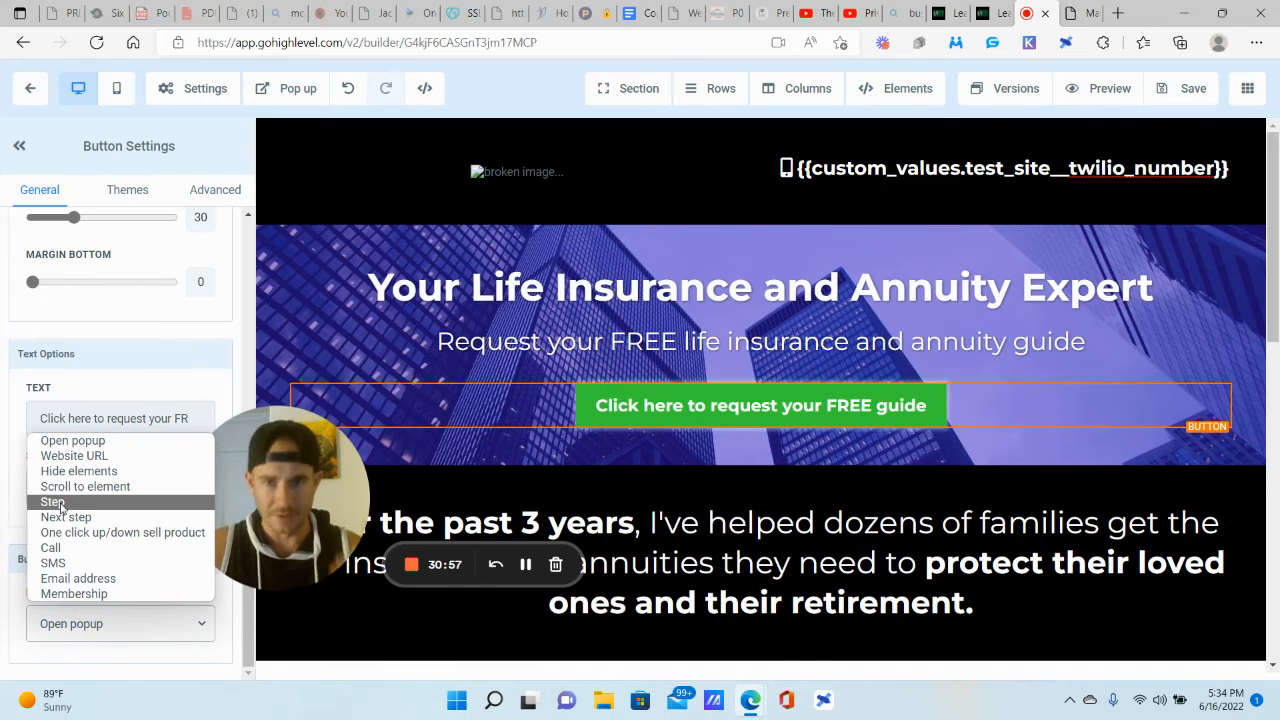
click(558, 92)
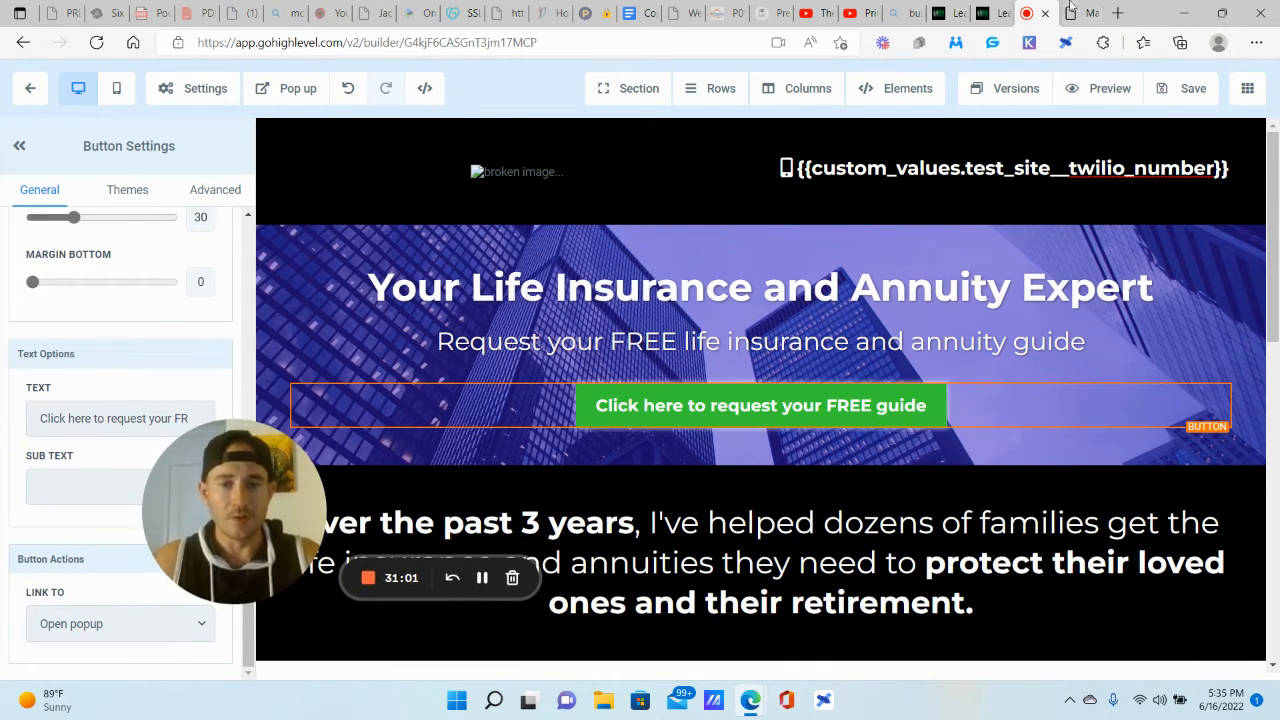
Step: Save the test site funnel page
click(1181, 90)
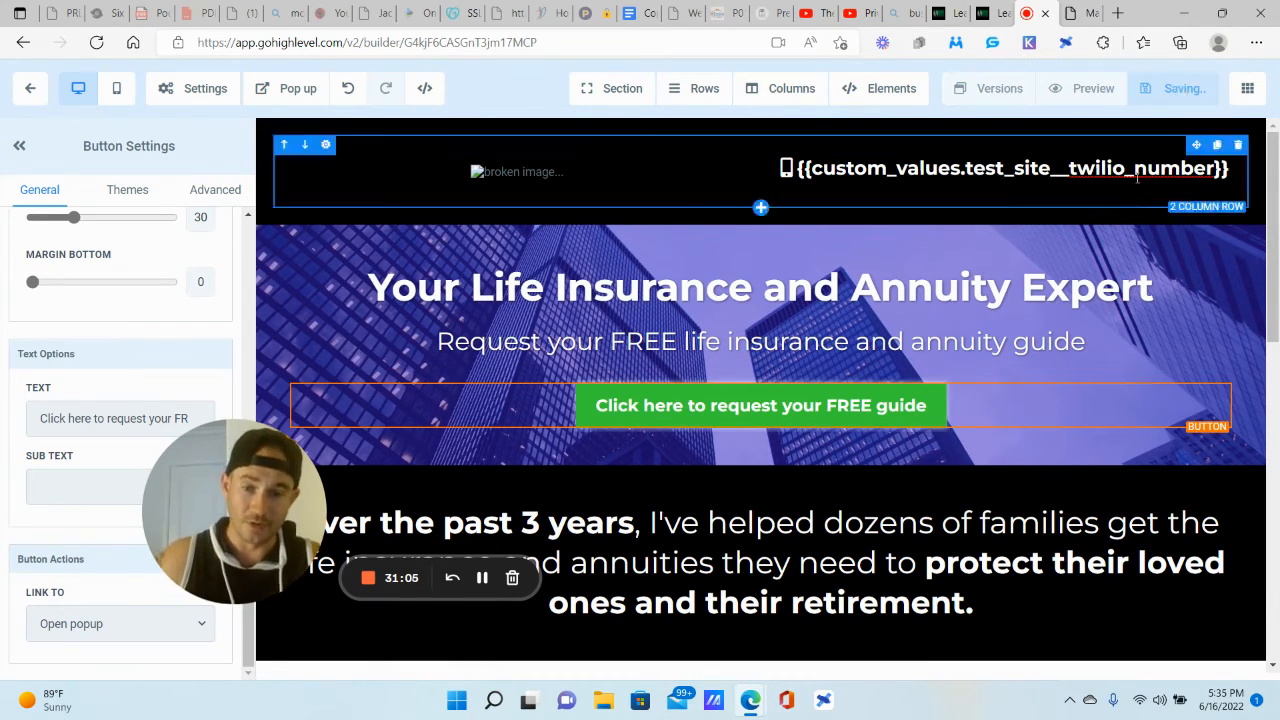
scroll(1100, 229, down, 10)
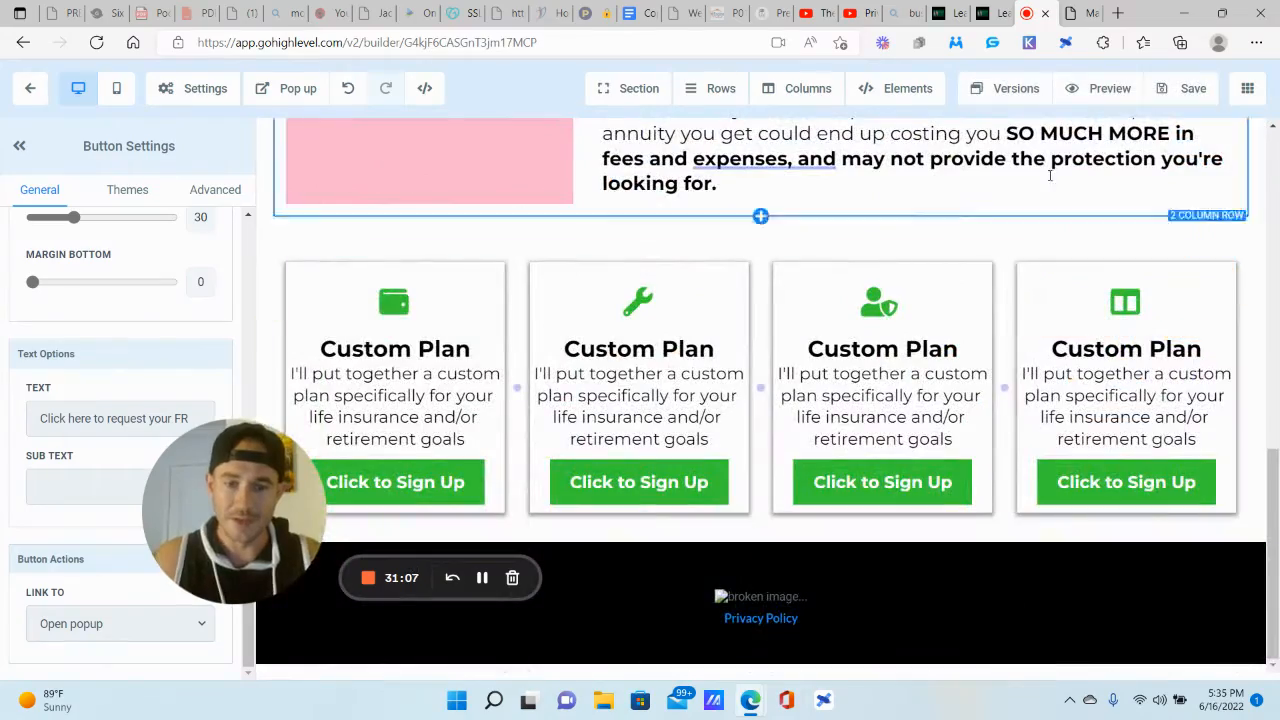
scroll(1040, 305, up, 10)
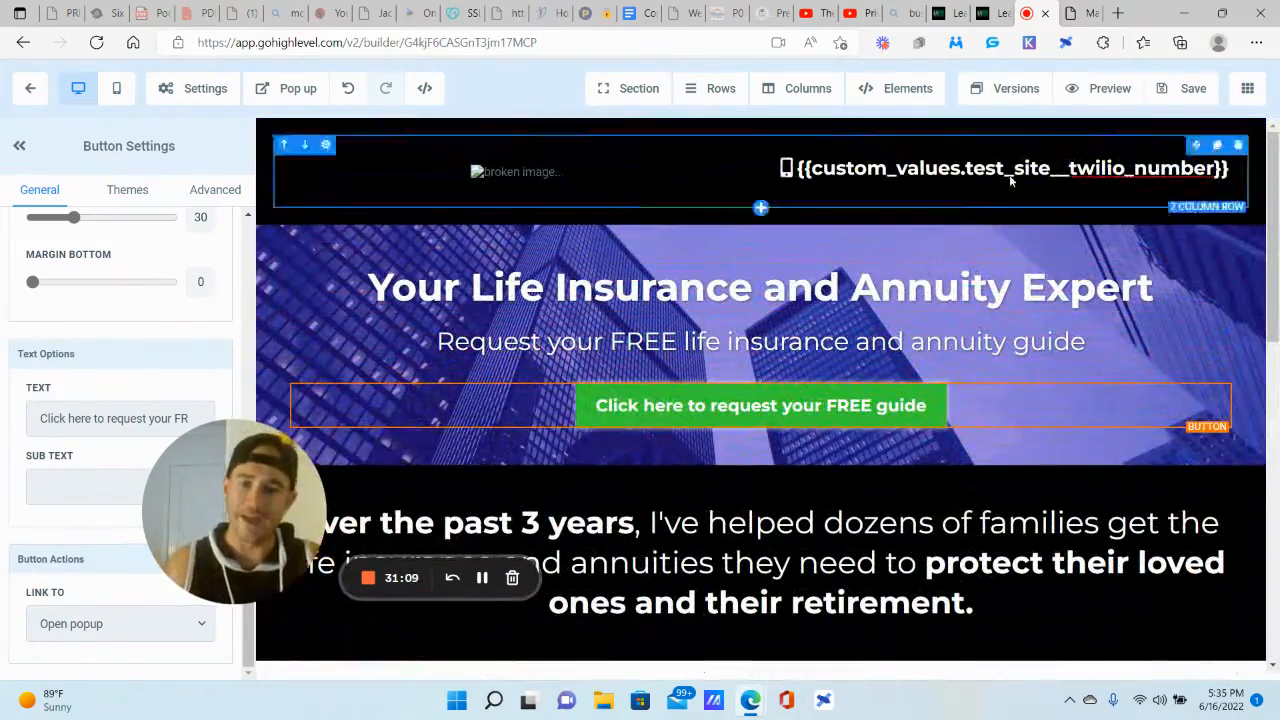
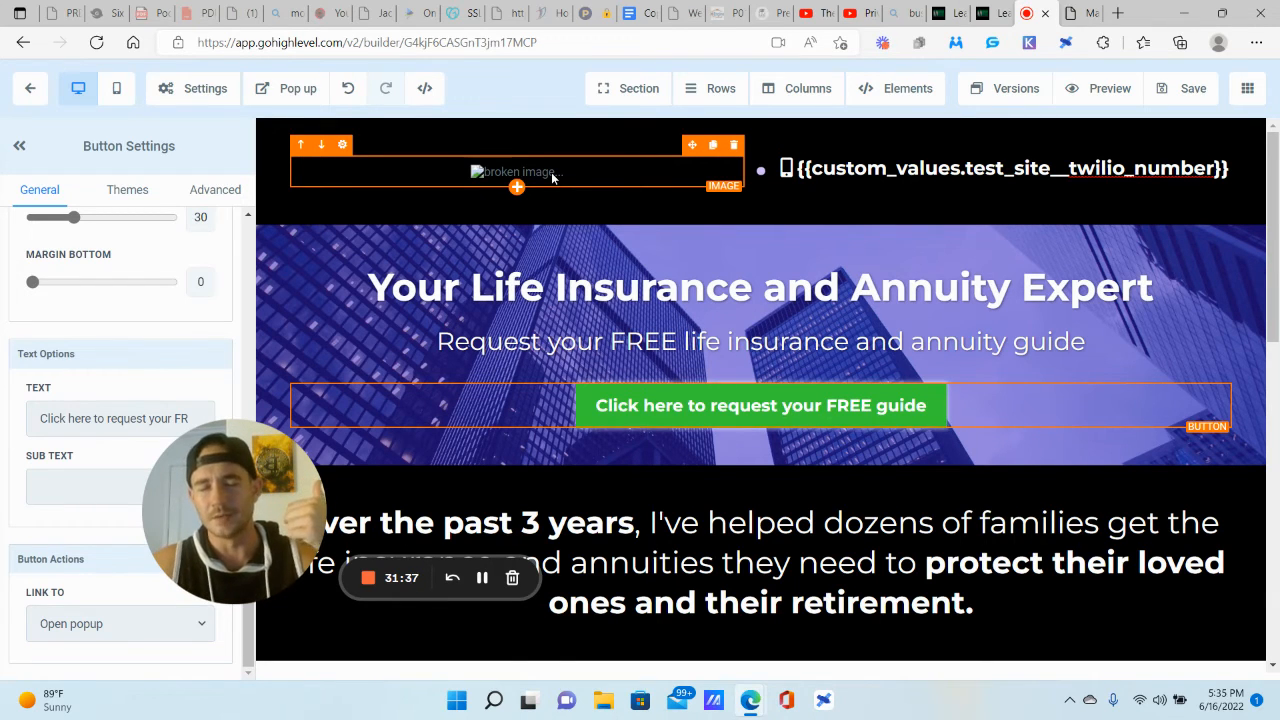
Step: Replace the test site client name placeholder with the client's name and set the title to 'SaaS Agency Boss'
click(997, 10)
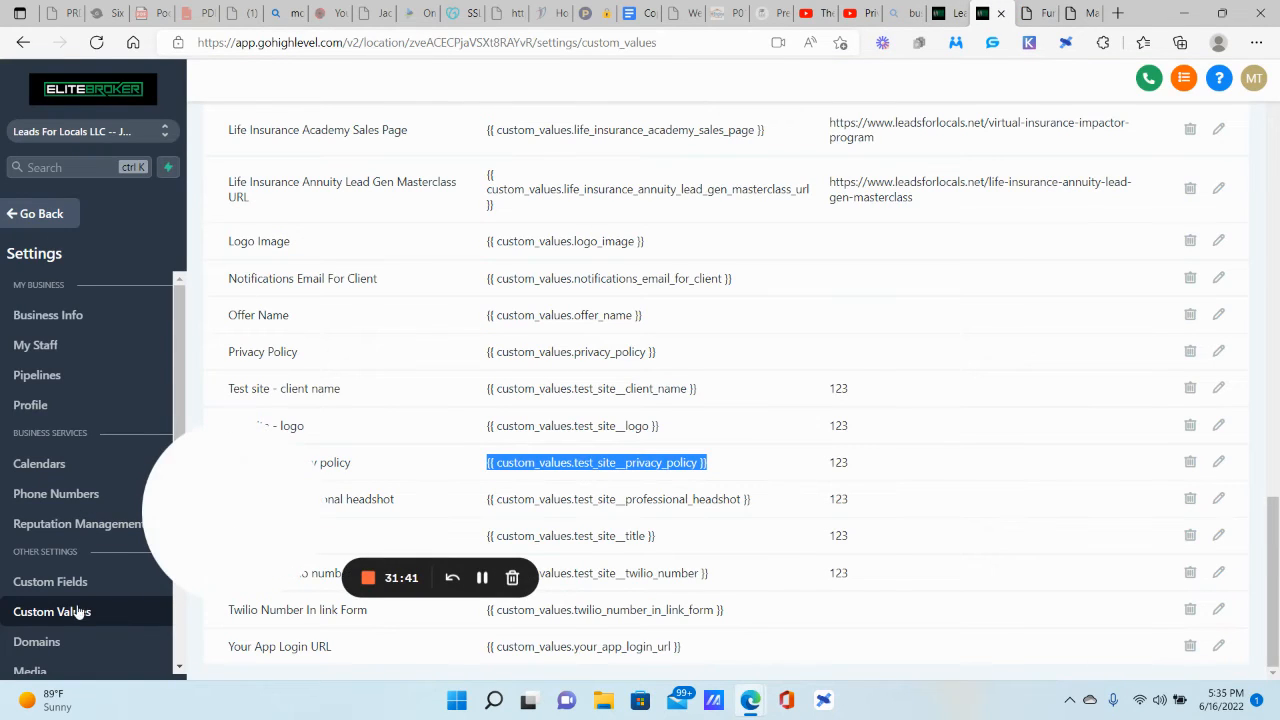
drag(246, 477, 76, 555)
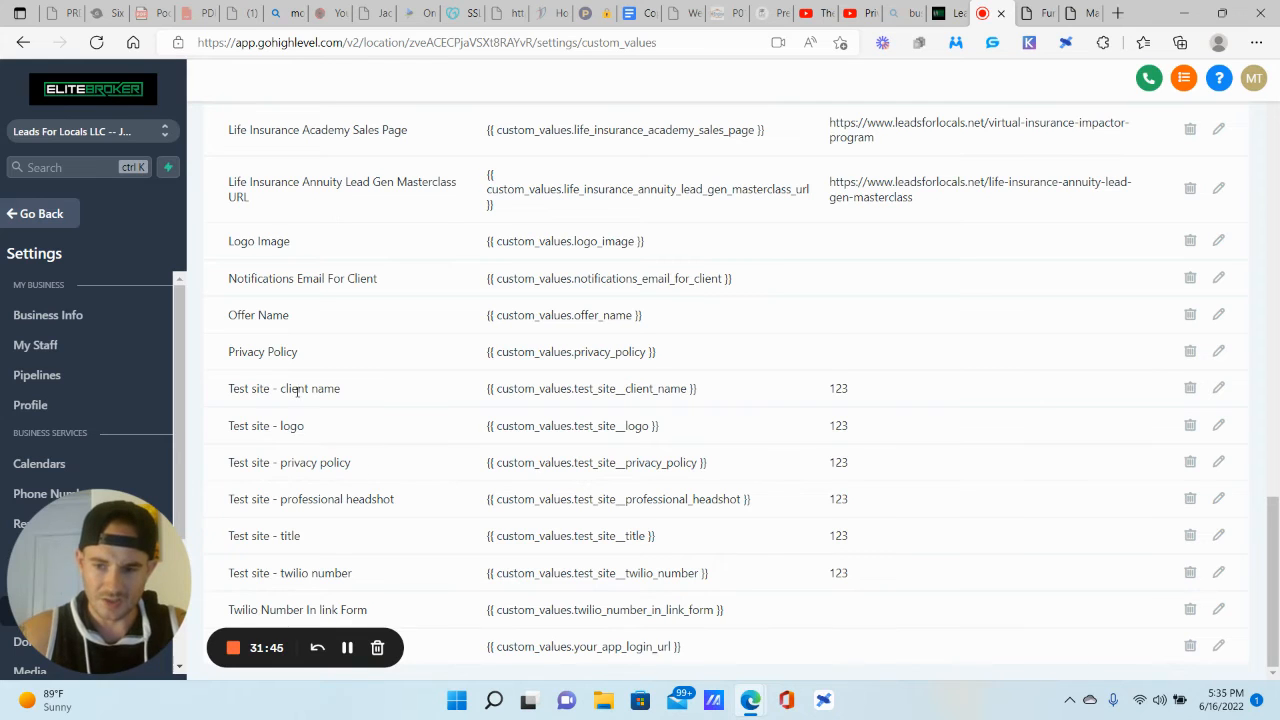
click(1219, 388)
drag(511, 277, 378, 279)
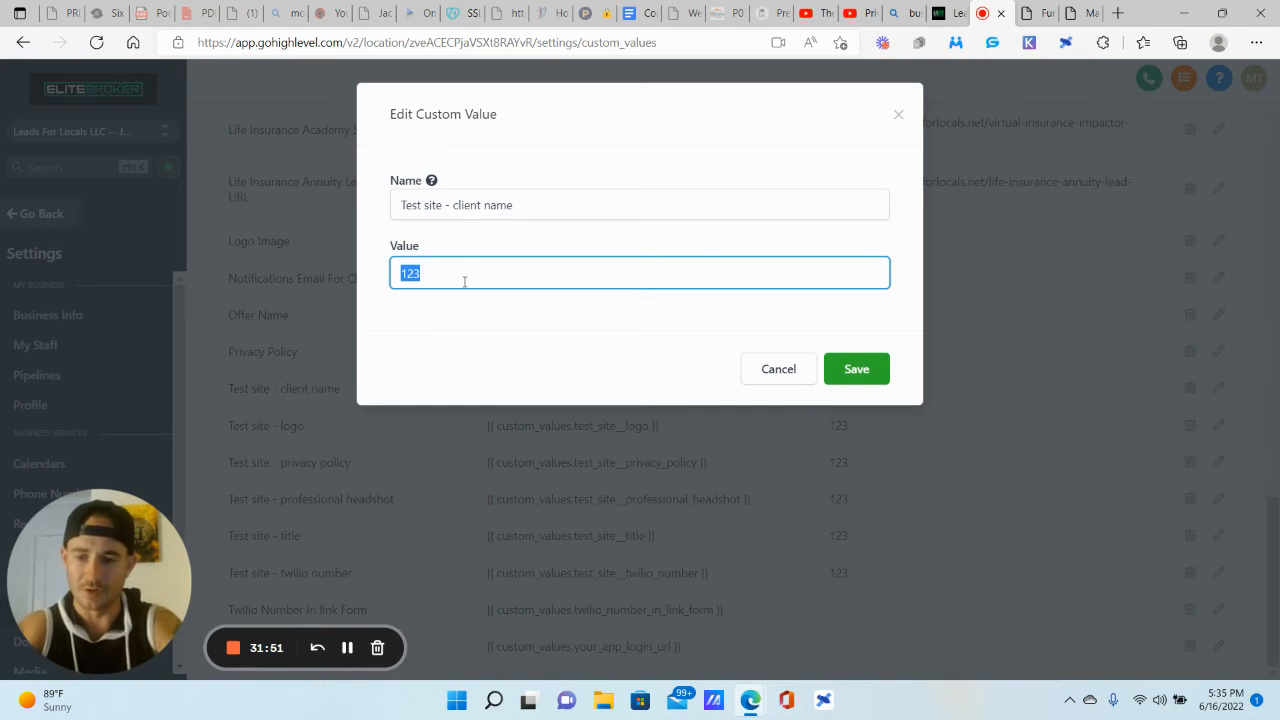
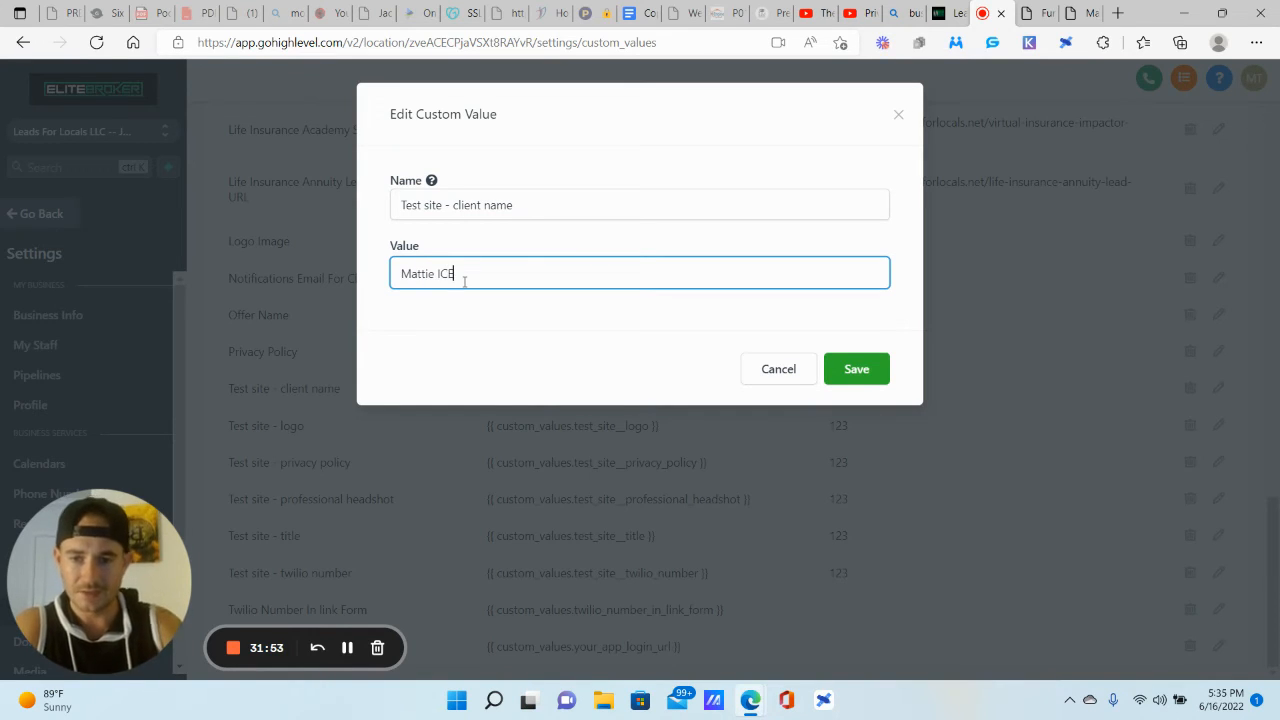
click(856, 369)
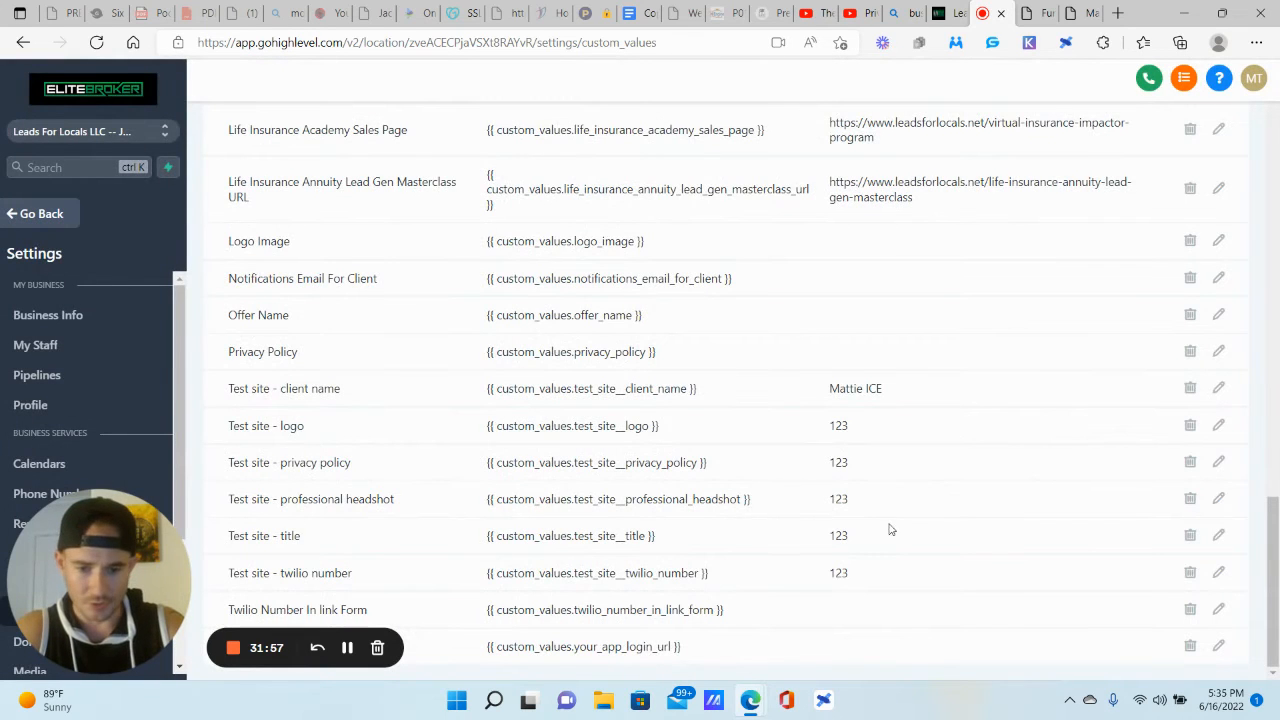
click(1219, 537)
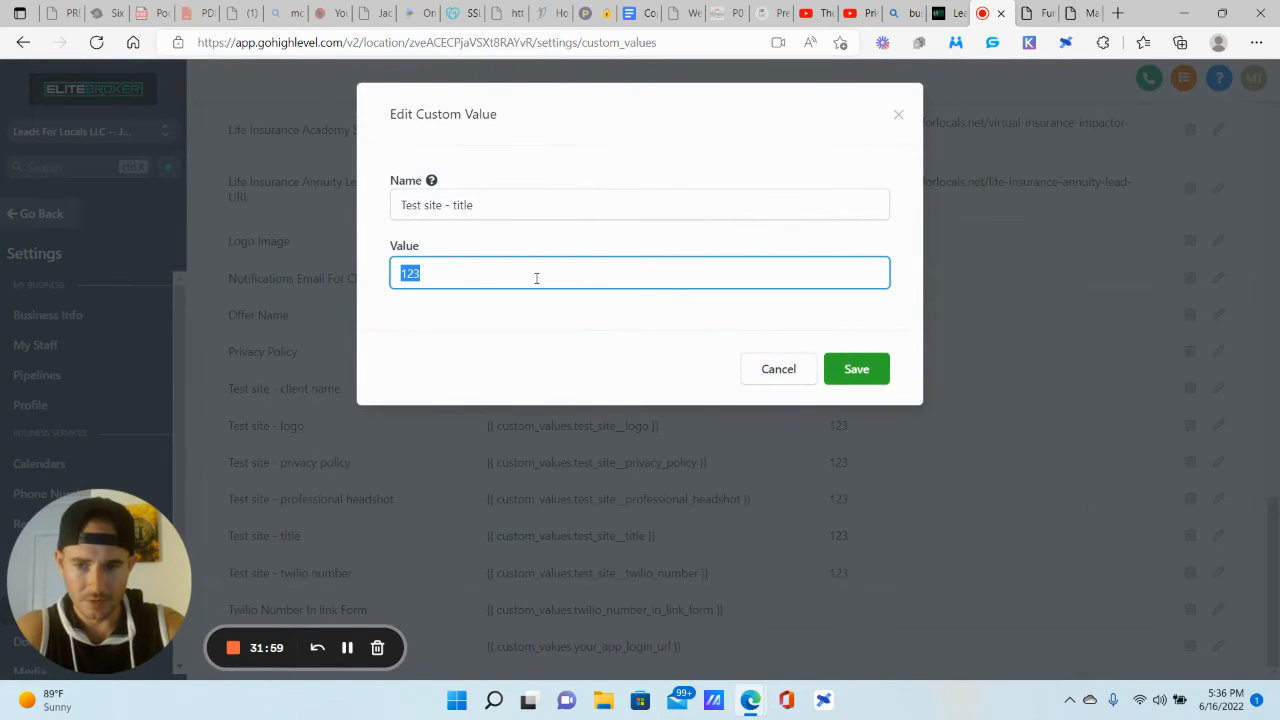
text(Sa)
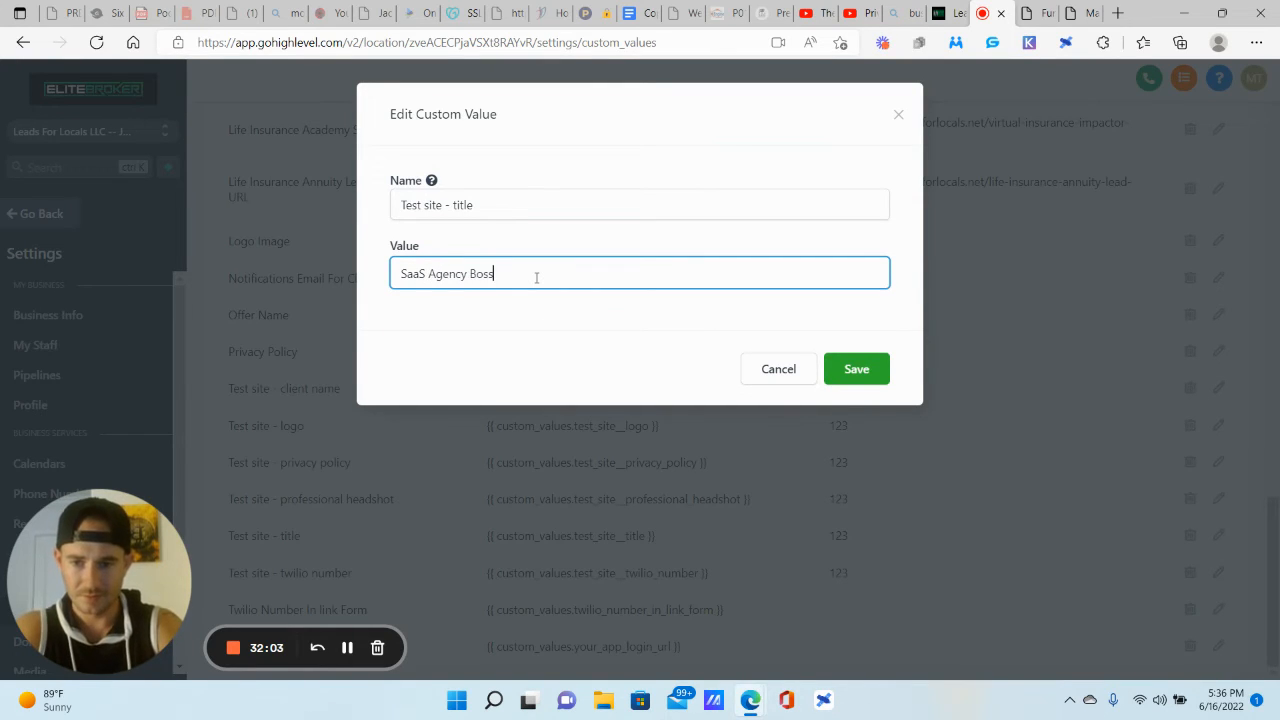
text(aS Agency Boss)
click(856, 369)
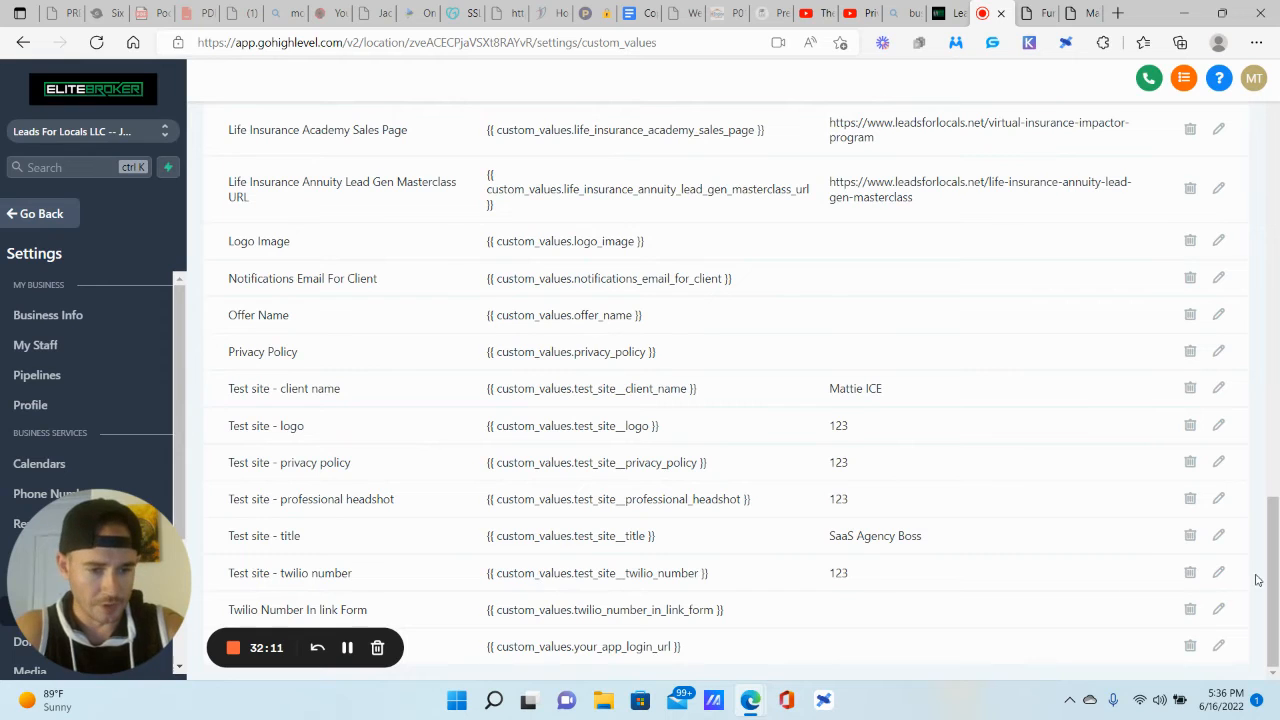
Step: Review the twilio number and privacy policy values without changing them, then return to the builder
click(1218, 577)
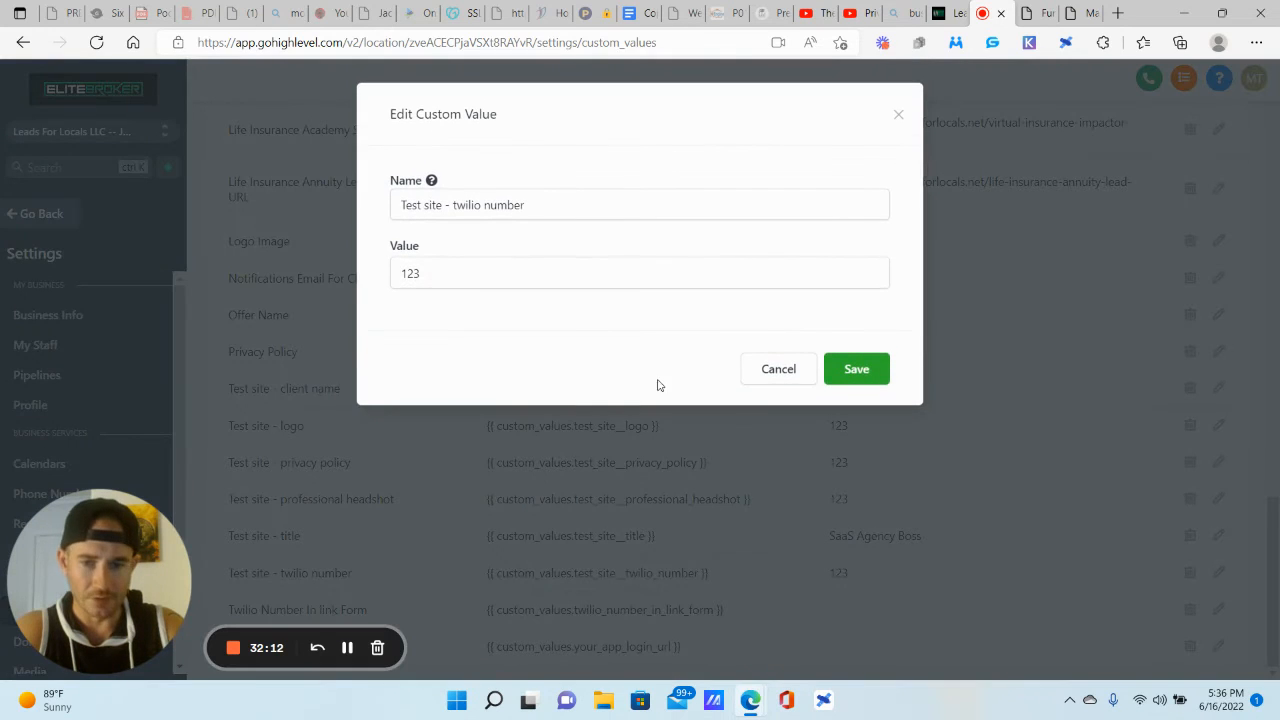
double_click(469, 275)
click(797, 377)
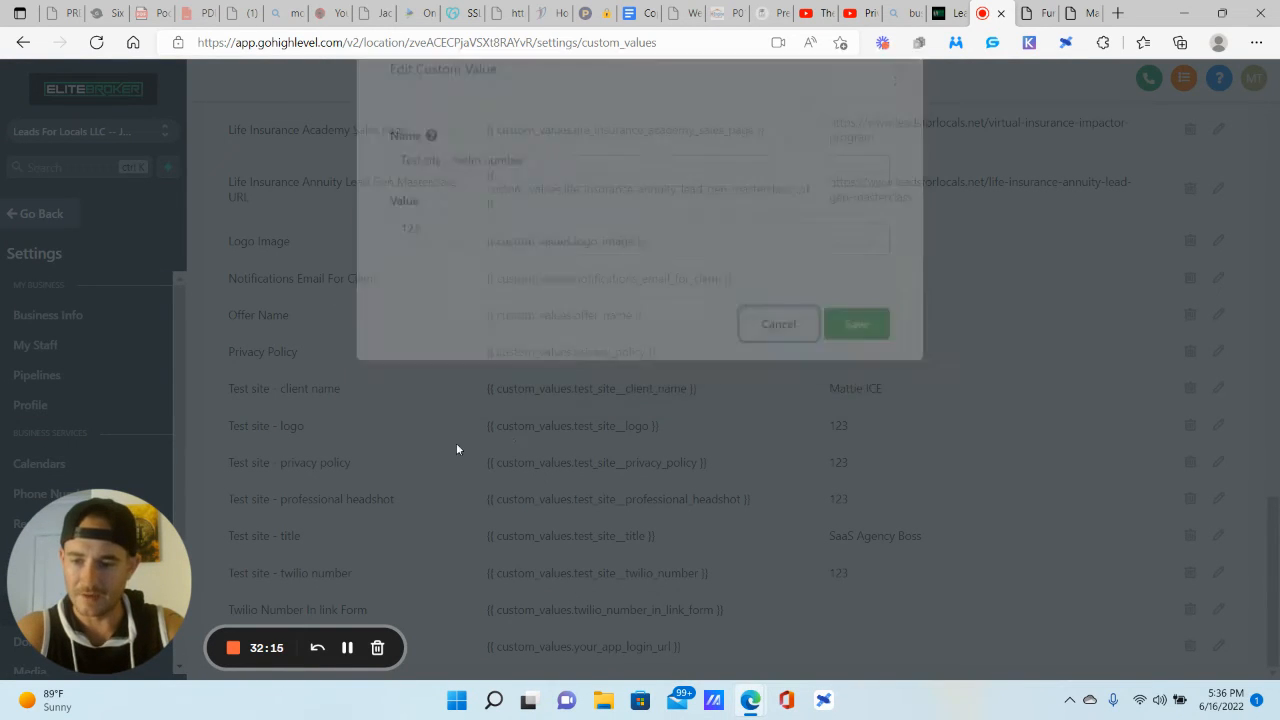
click(1218, 462)
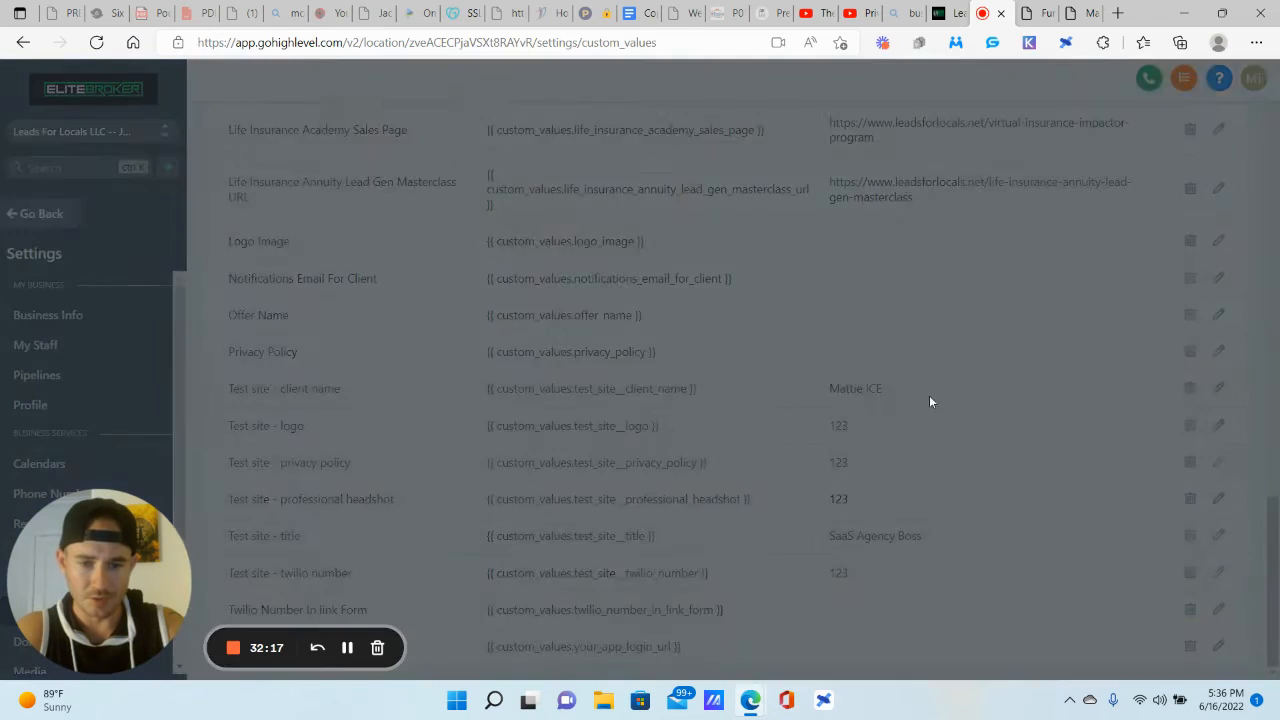
drag(466, 273, 380, 273)
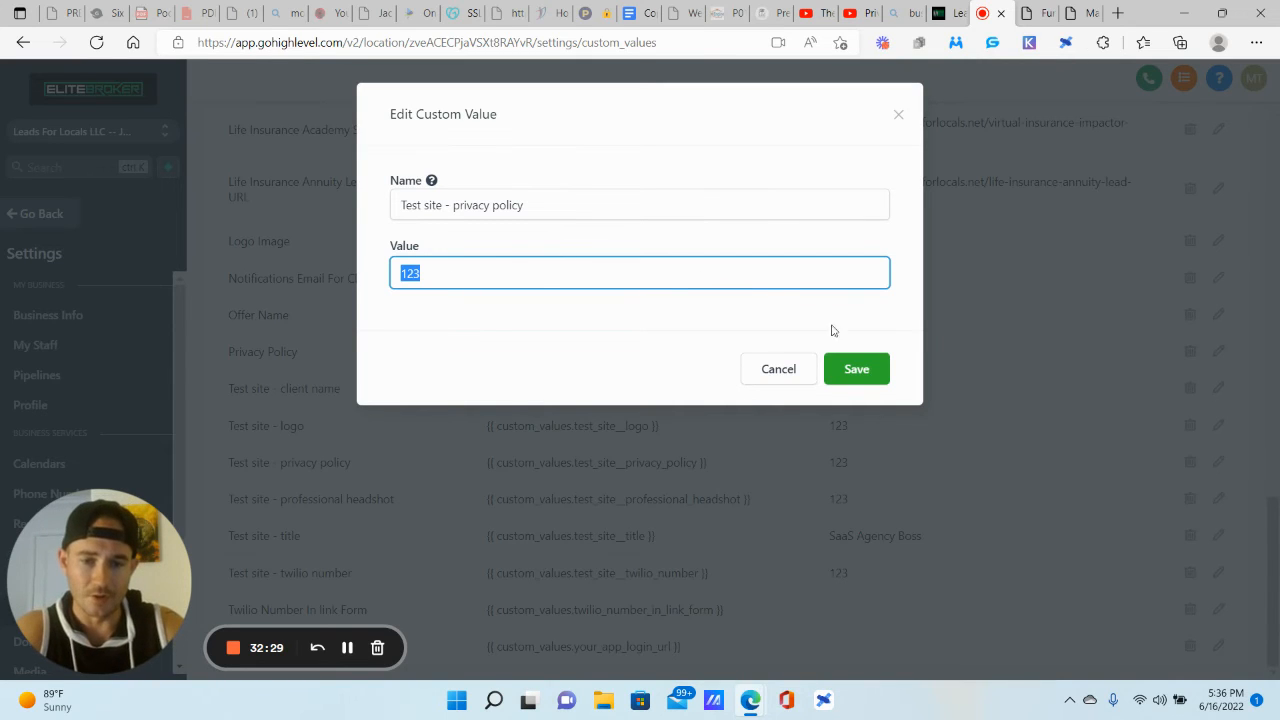
click(786, 370)
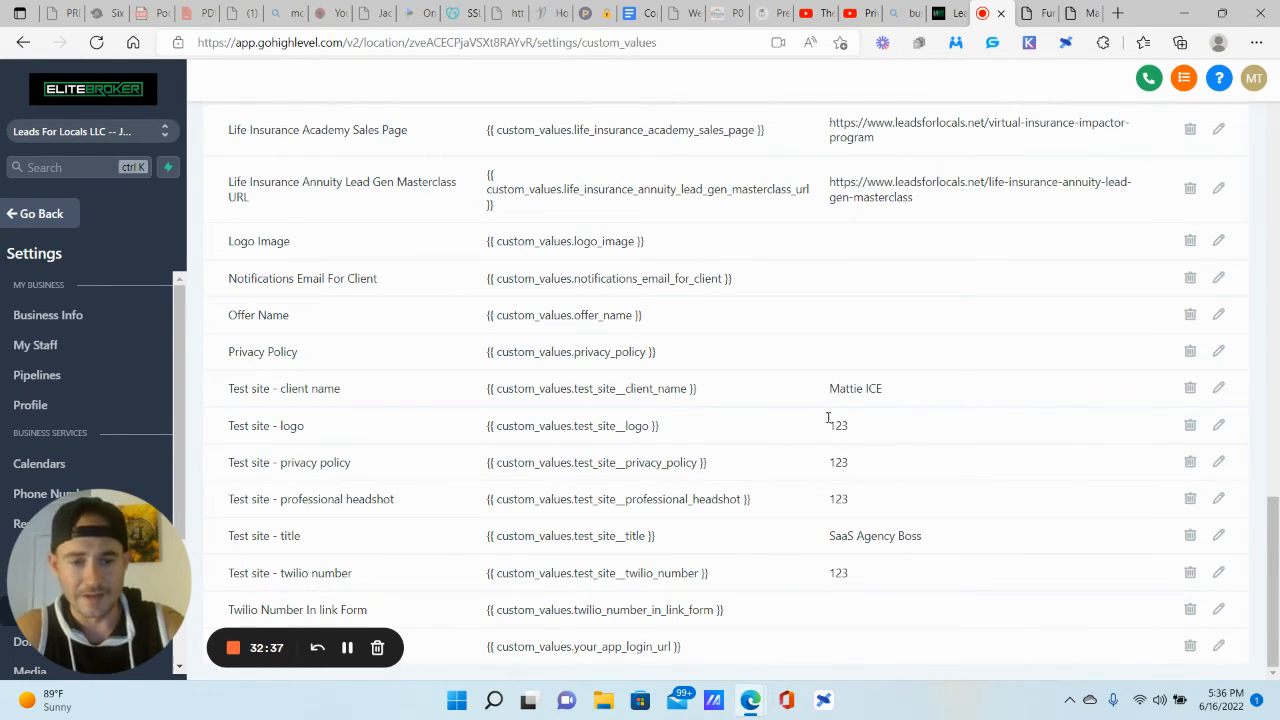
click(1032, 13)
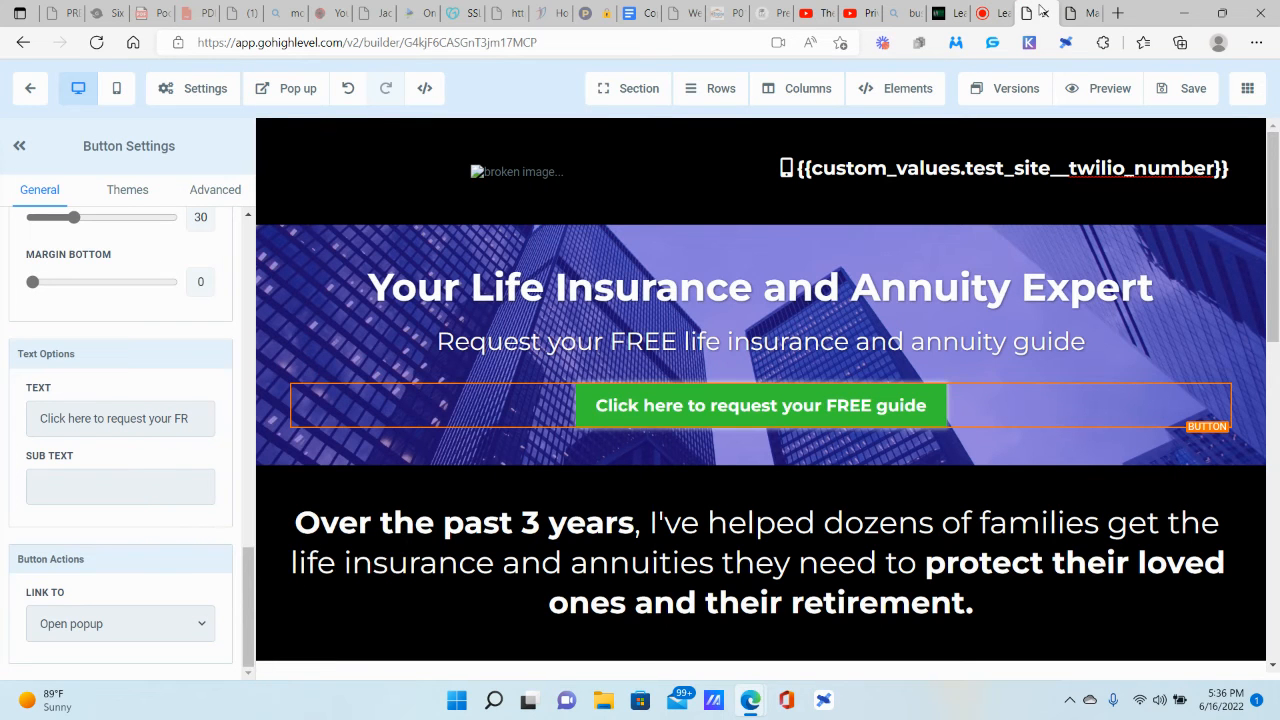
Step: Copy the EliteBroker-Logo-02.png link from the EliteBroker media folder for the header logo
click(543, 175)
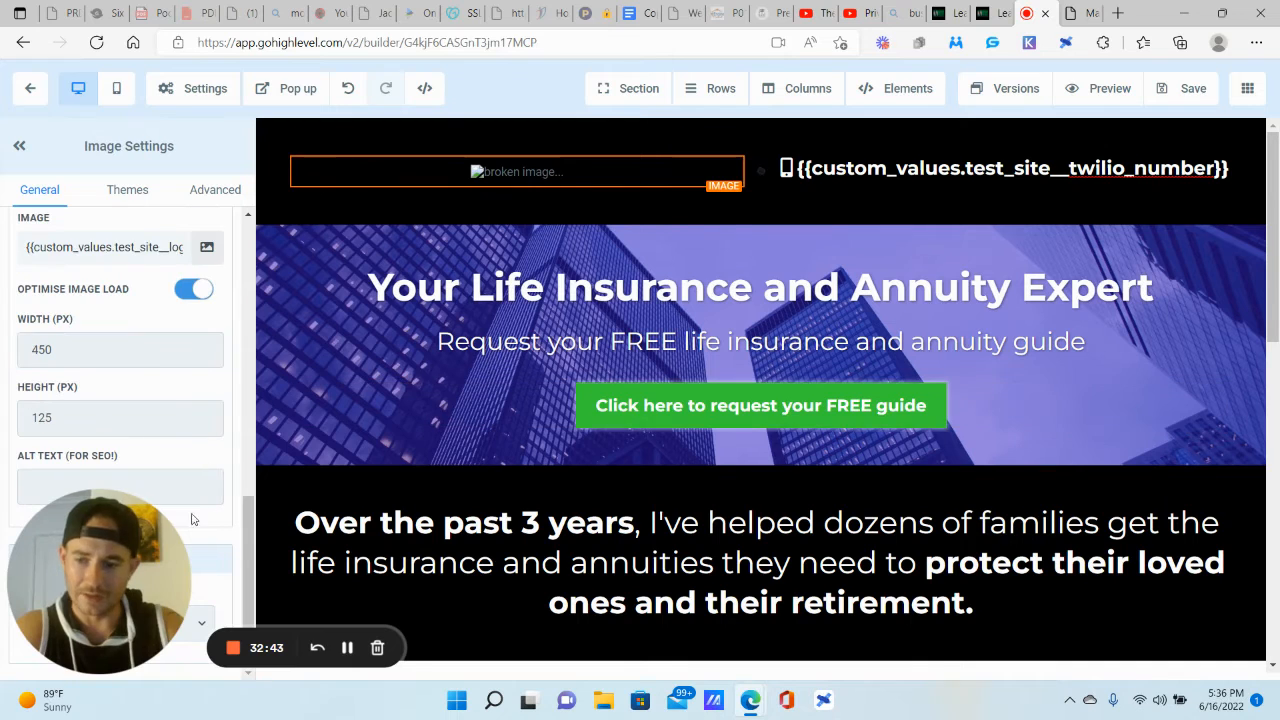
drag(347, 501, 742, 436)
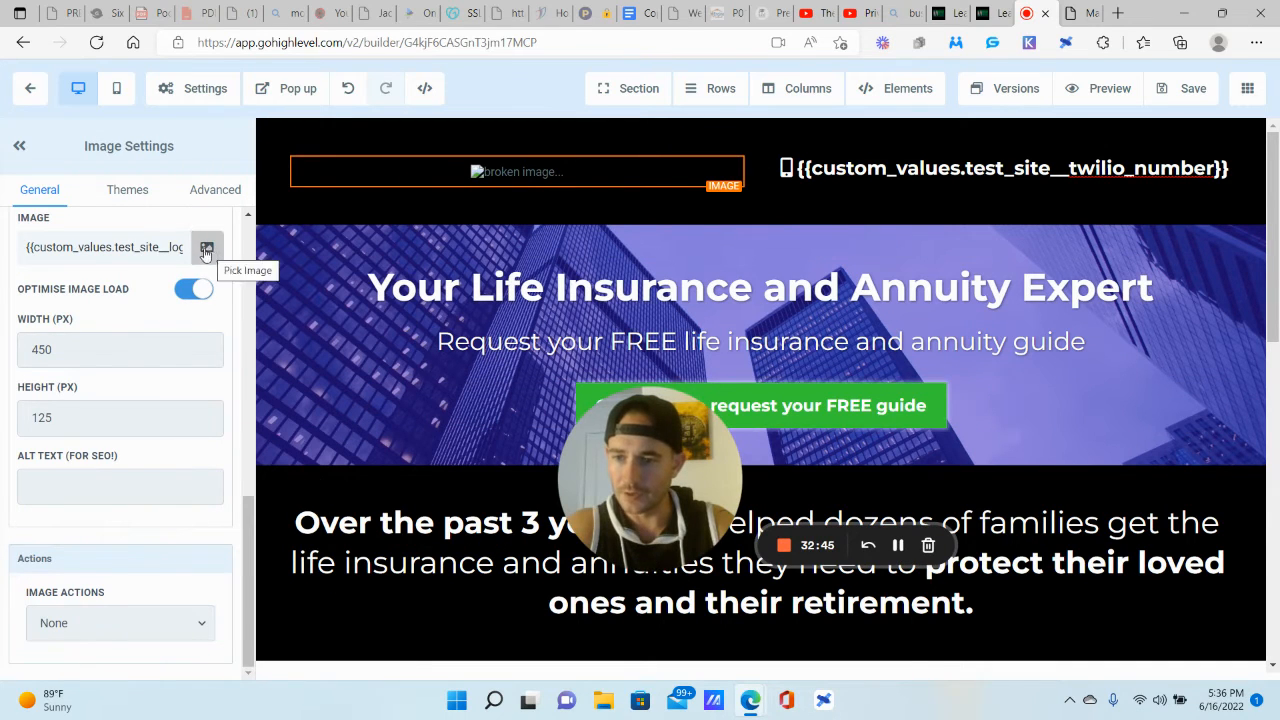
scroll(200, 297, up, 2)
click(207, 458)
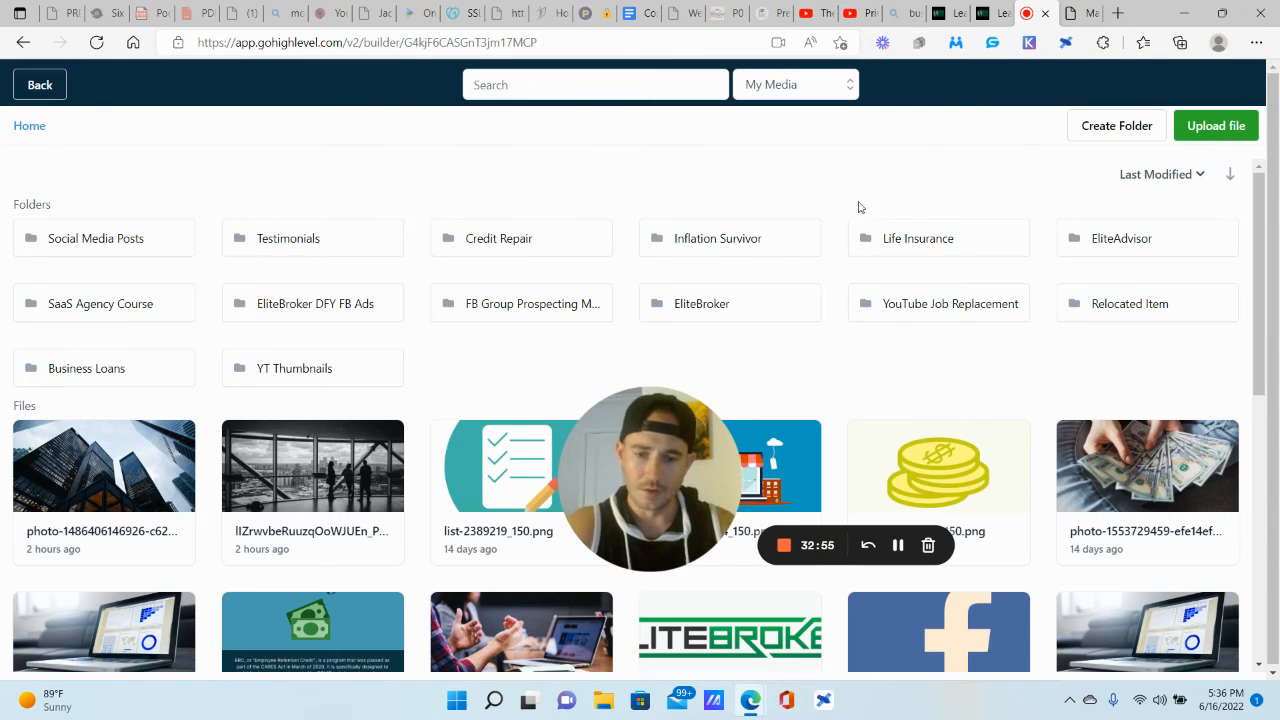
double_click(700, 300)
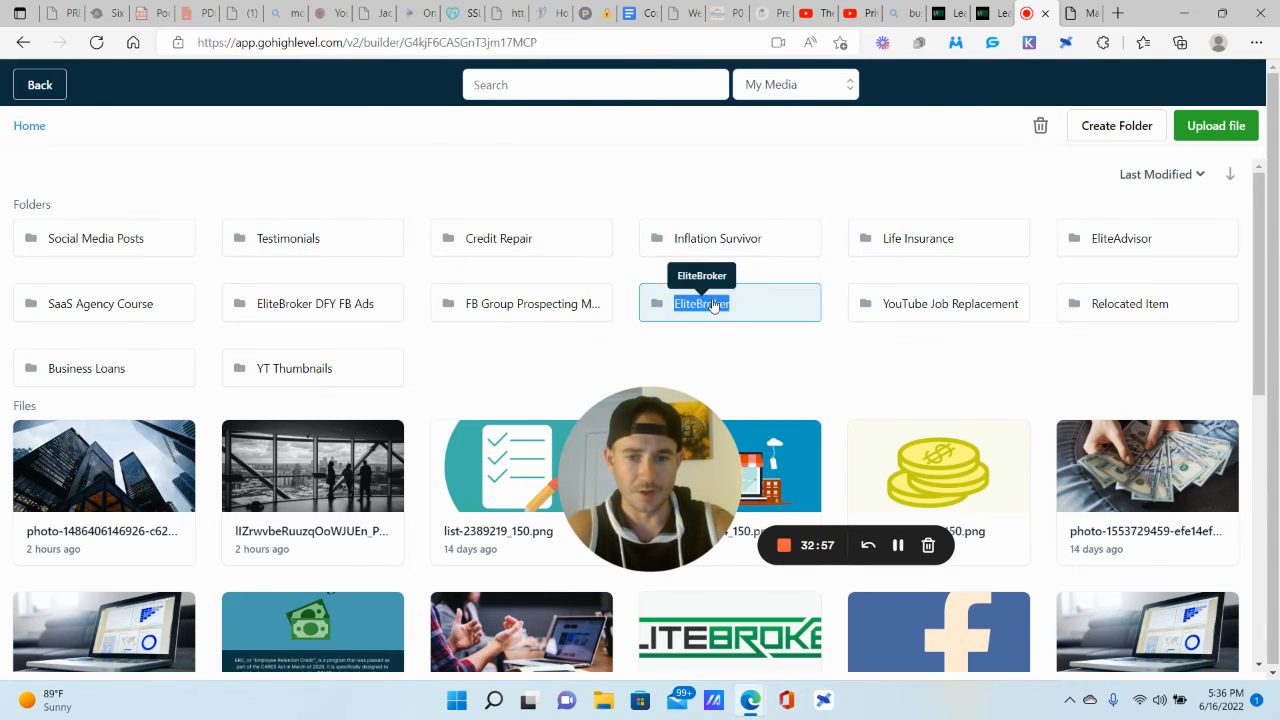
scroll(226, 426, down, 3)
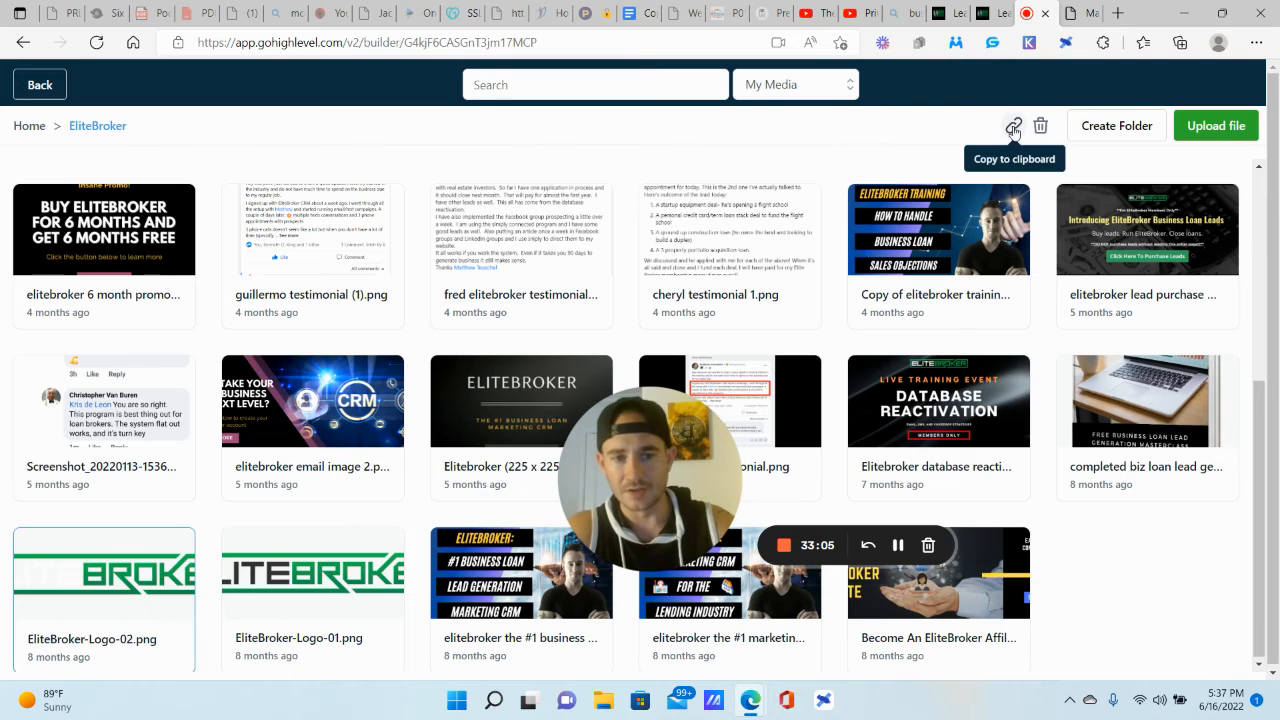
click(1013, 128)
click(996, 13)
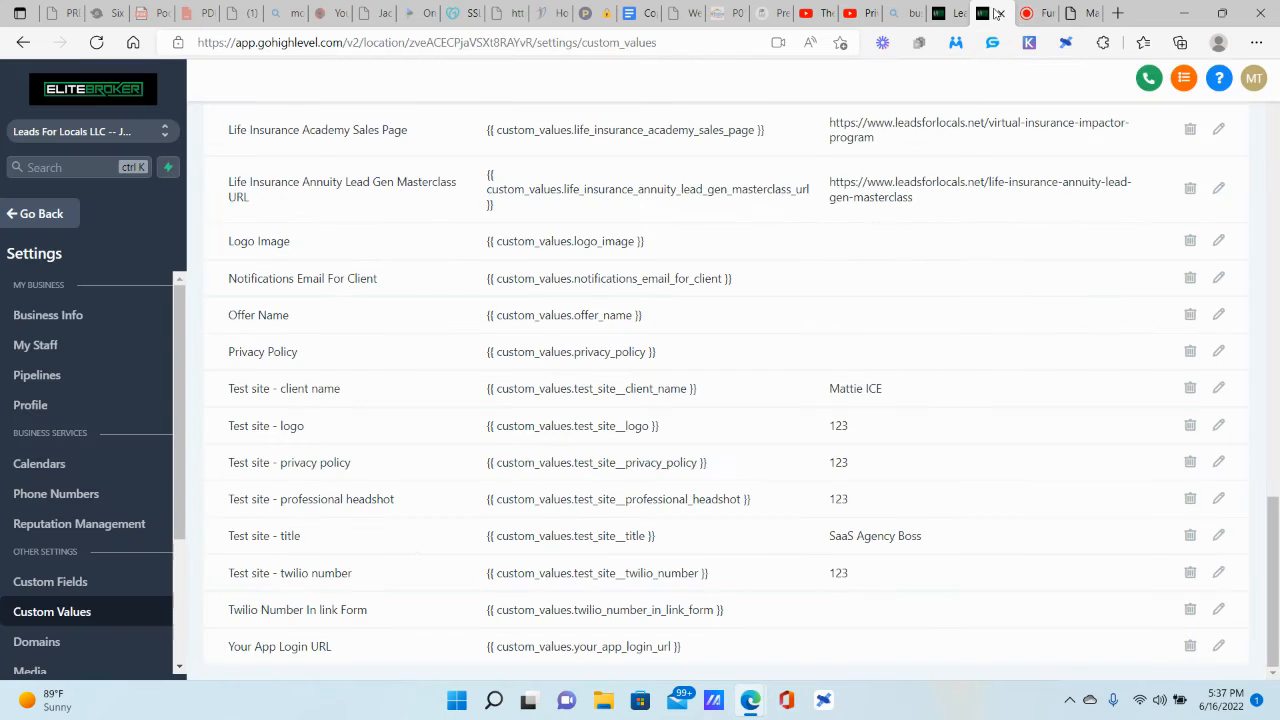
Step: Replace the test site logo value 123 with the copied logo image link
drag(690, 449, 185, 524)
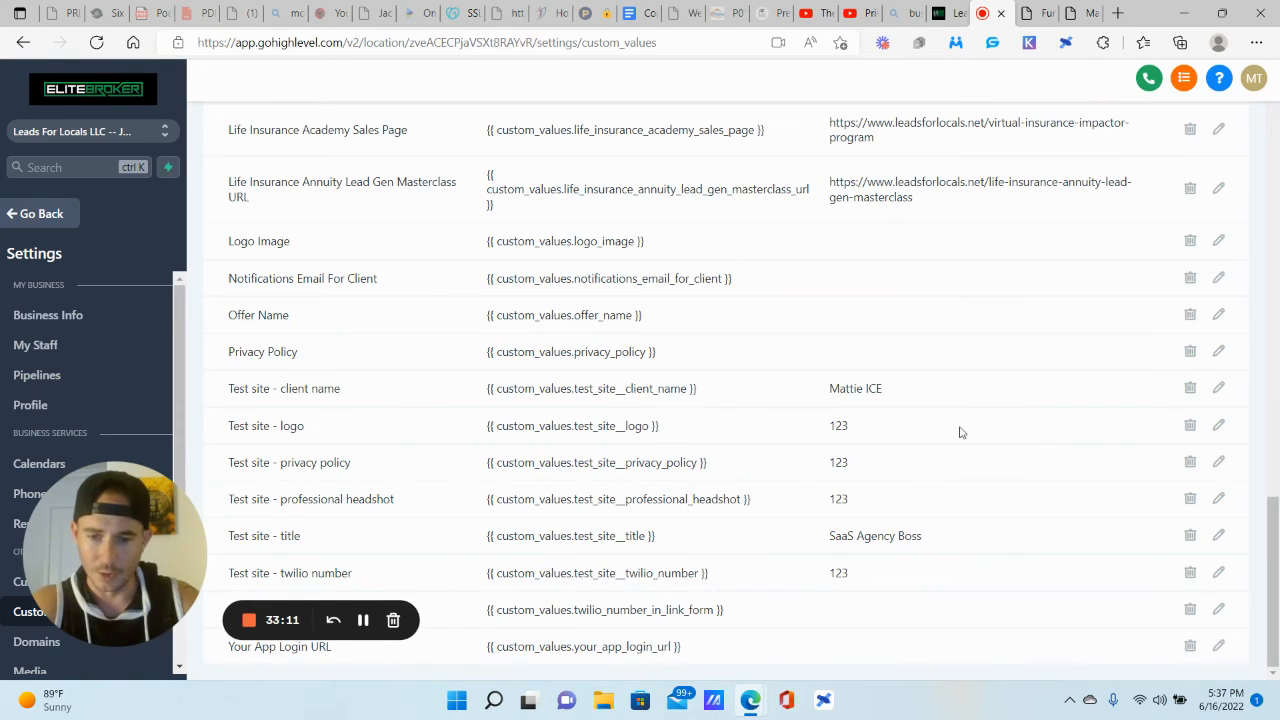
click(1217, 426)
double_click(514, 262)
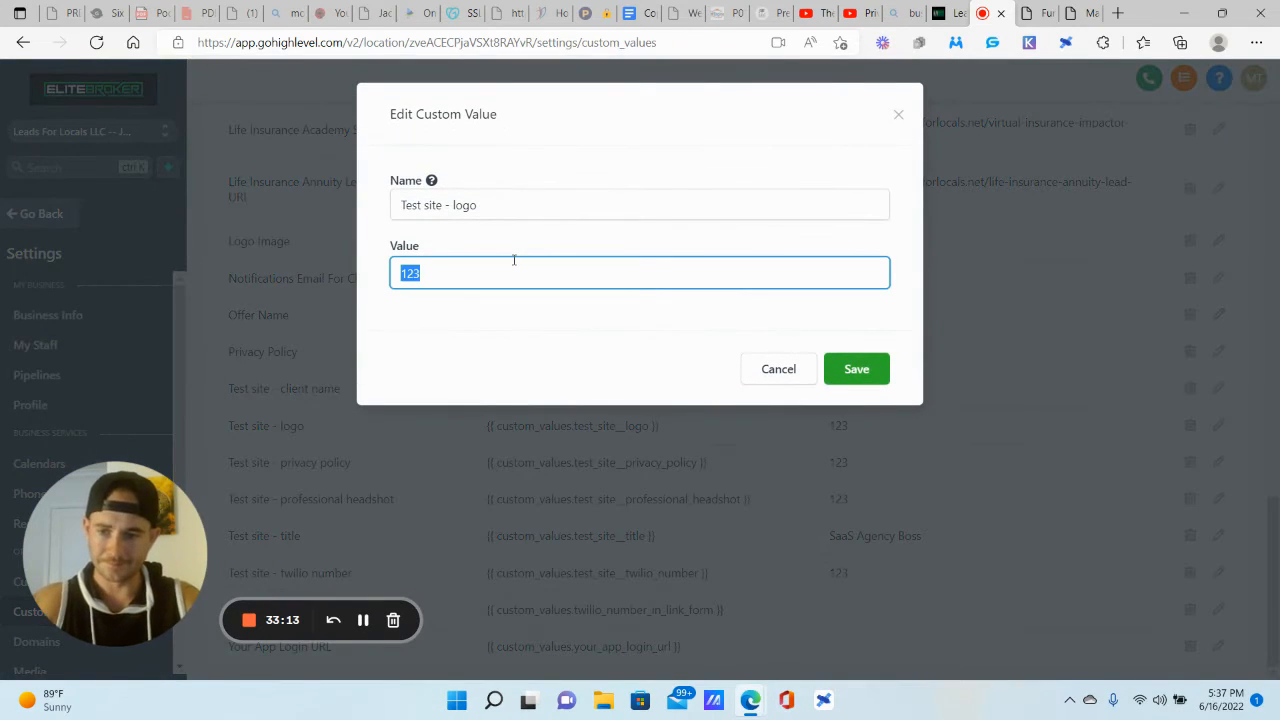
key(ctrl+v)
click(862, 375)
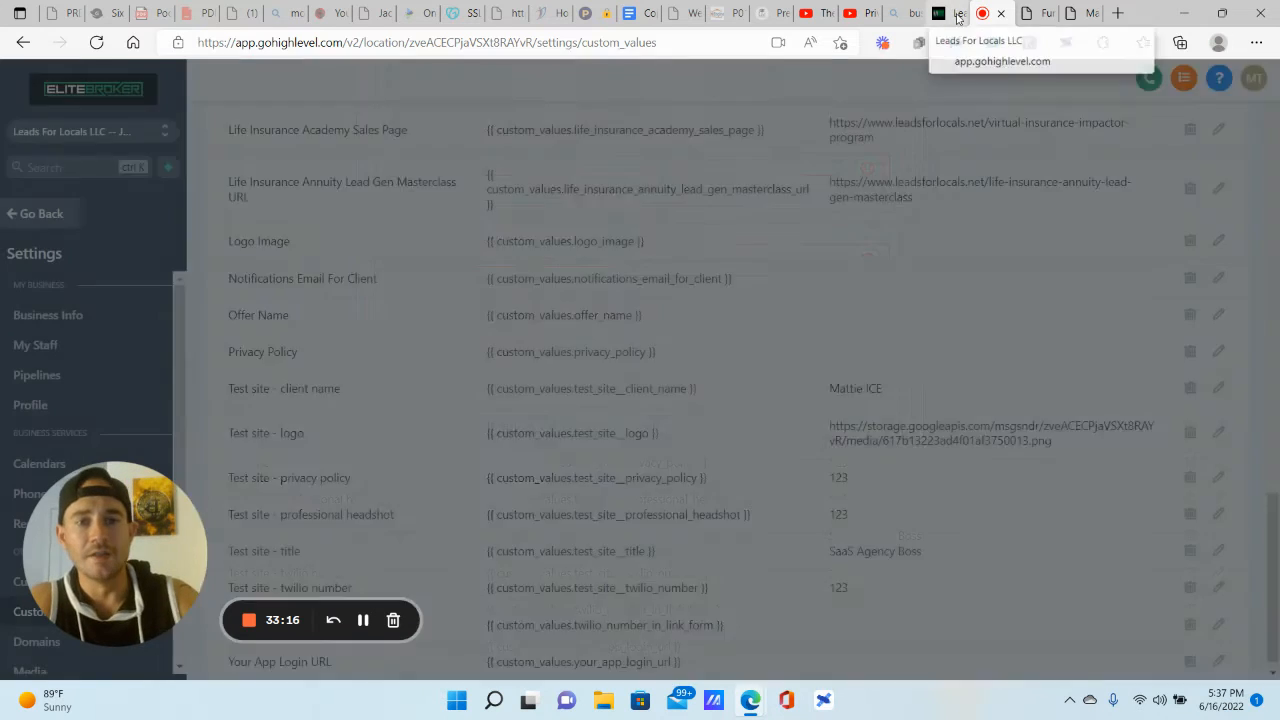
Step: Replace the professional headshot value 123 with the uploaded headshot image link
click(1035, 13)
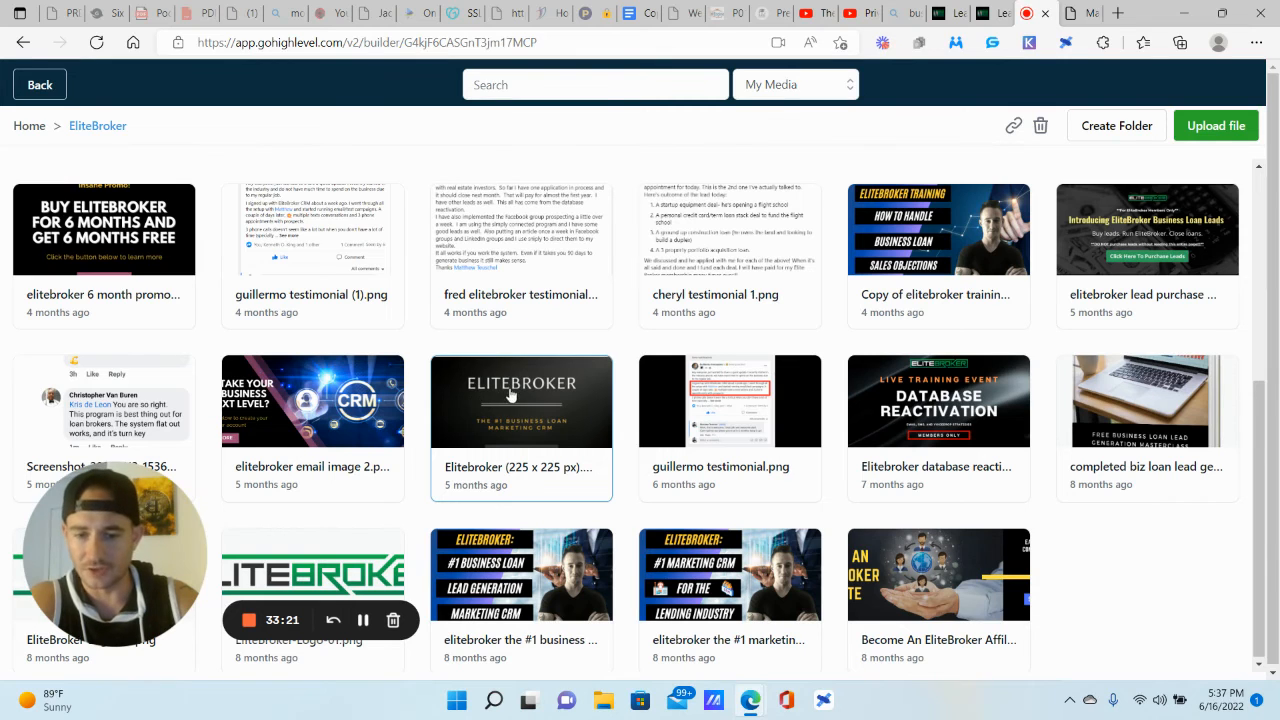
click(996, 13)
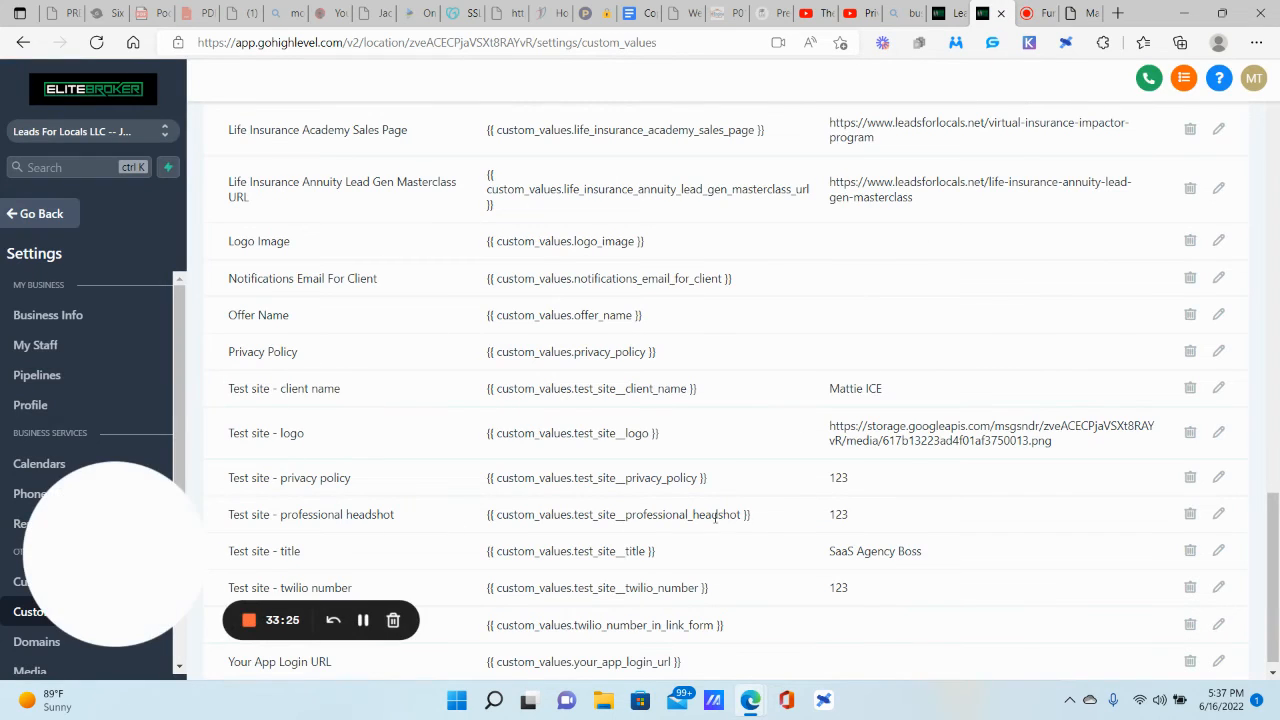
click(1218, 514)
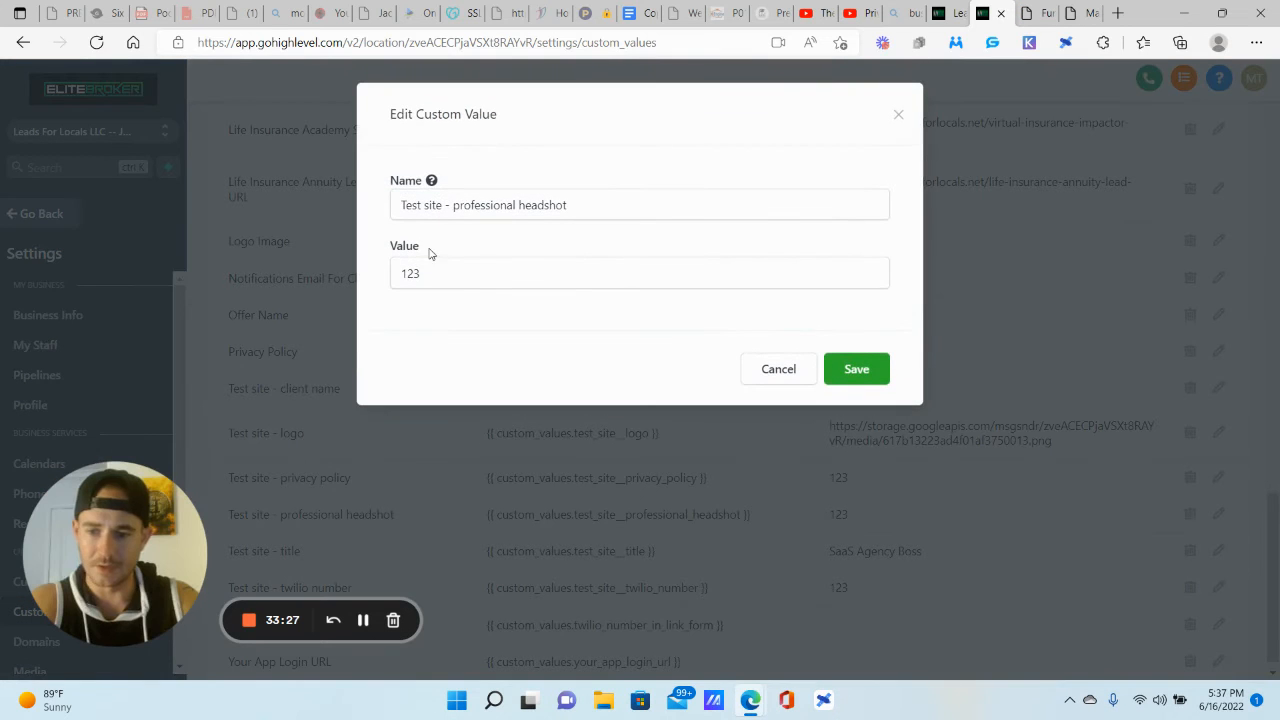
double_click(500, 272)
key(ctrl+v)
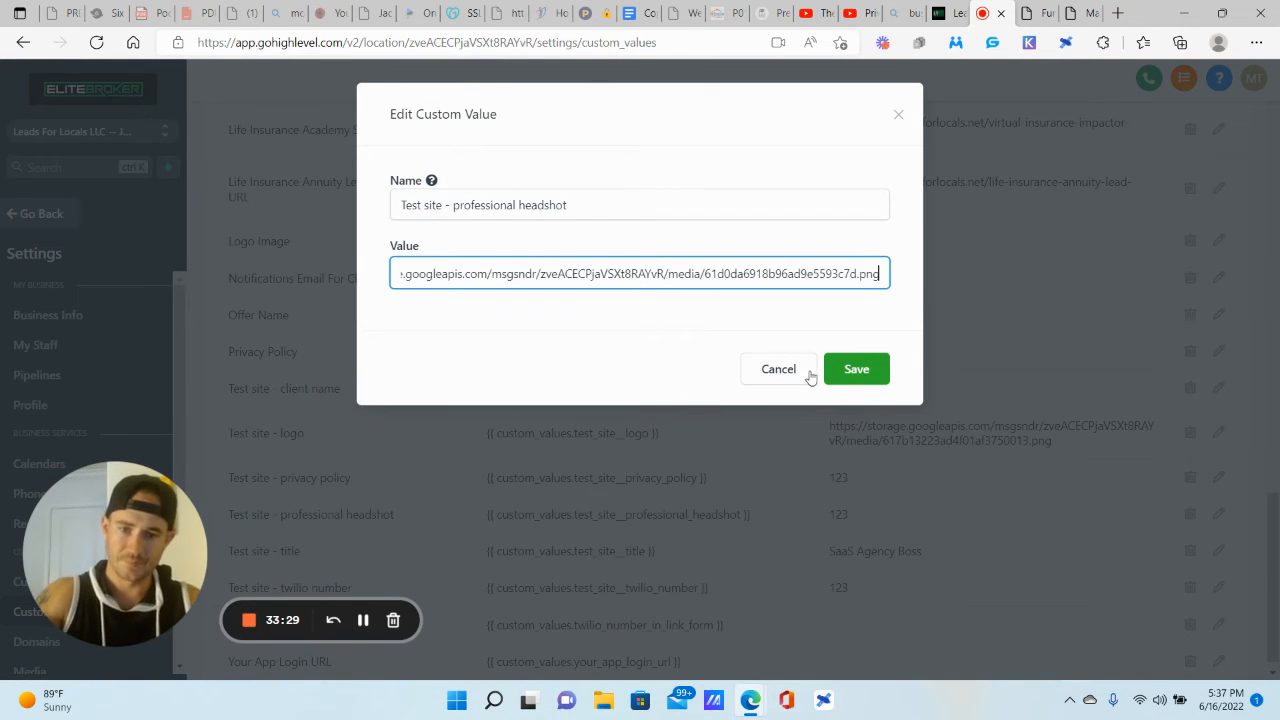
click(856, 371)
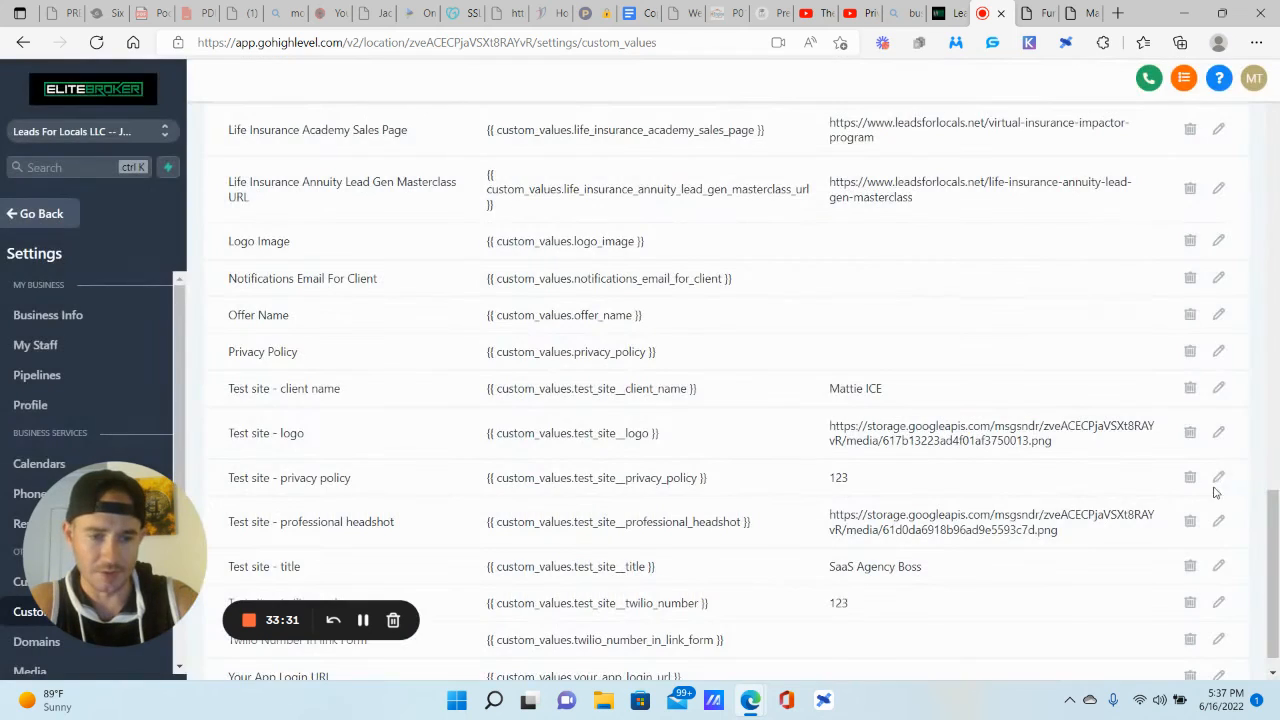
click(1217, 478)
double_click(530, 274)
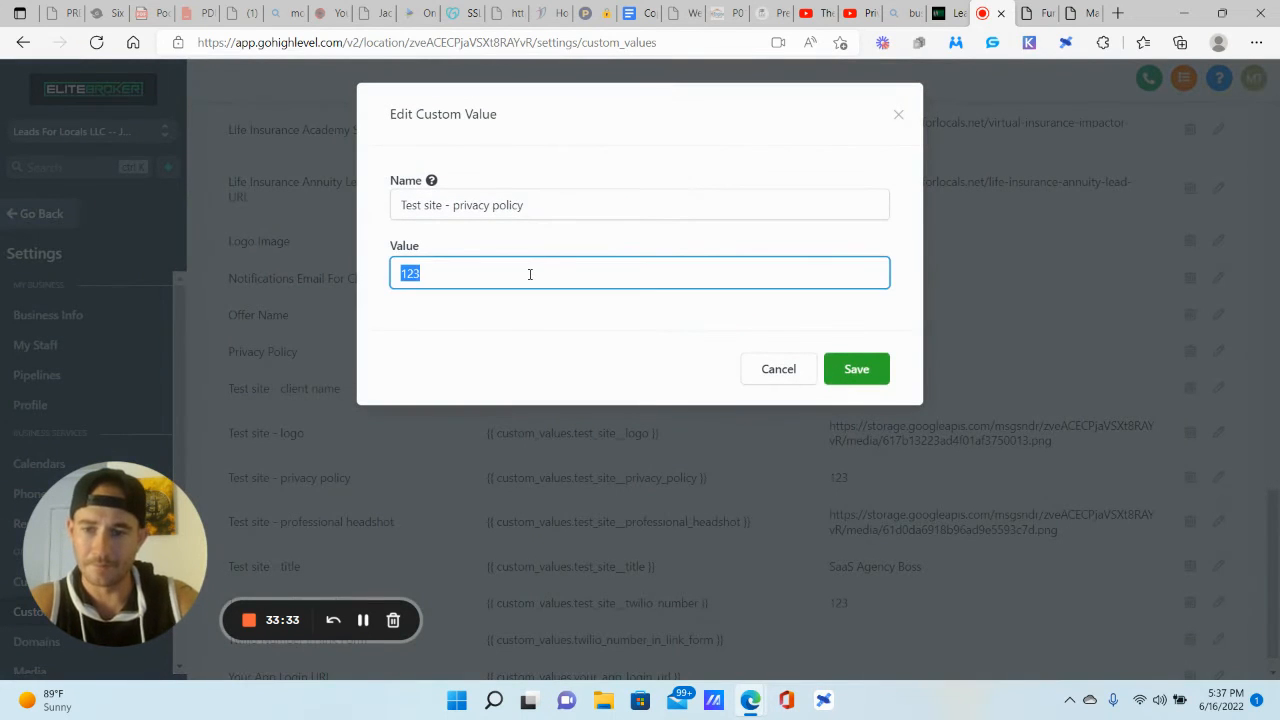
text(www.gohighl)
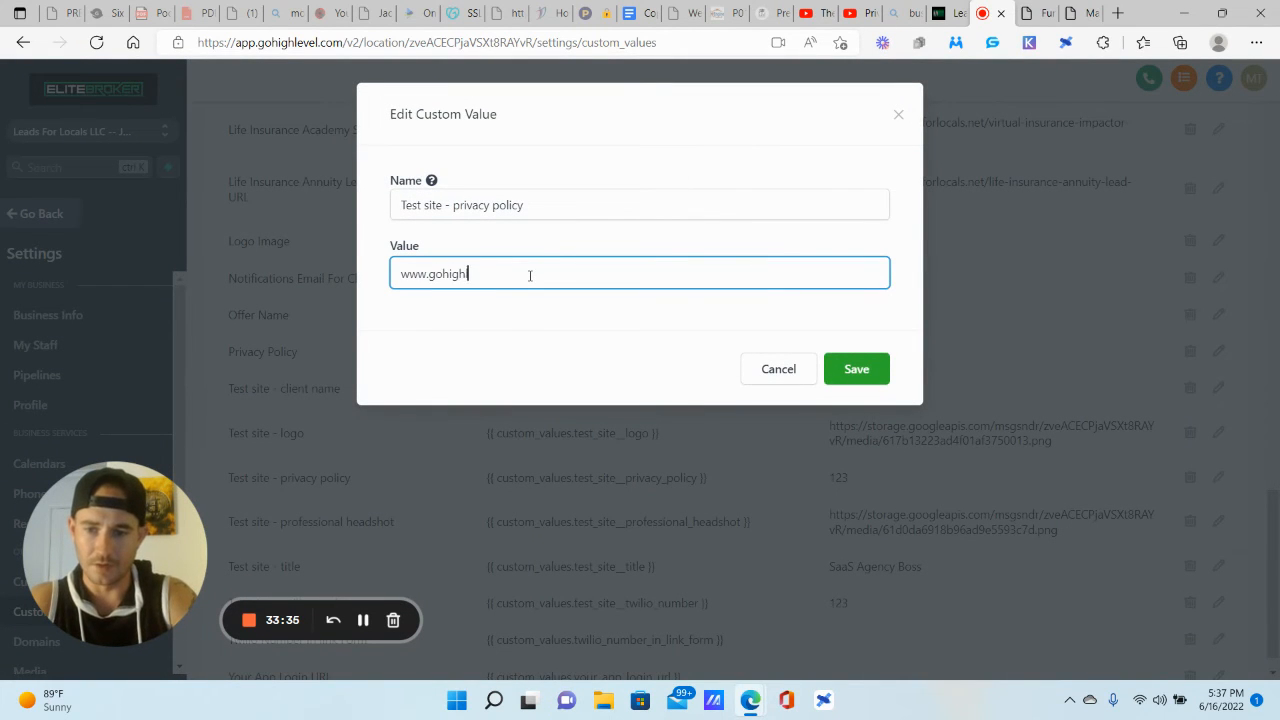
text(evel.com)
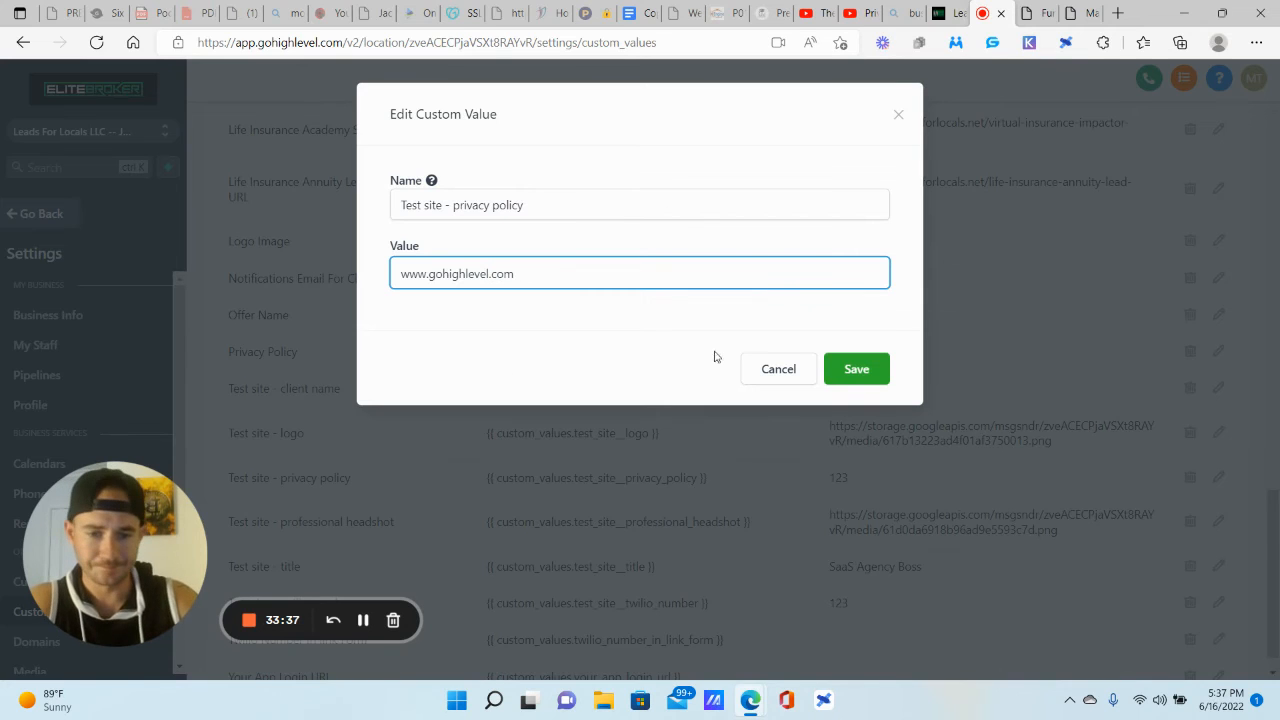
click(856, 369)
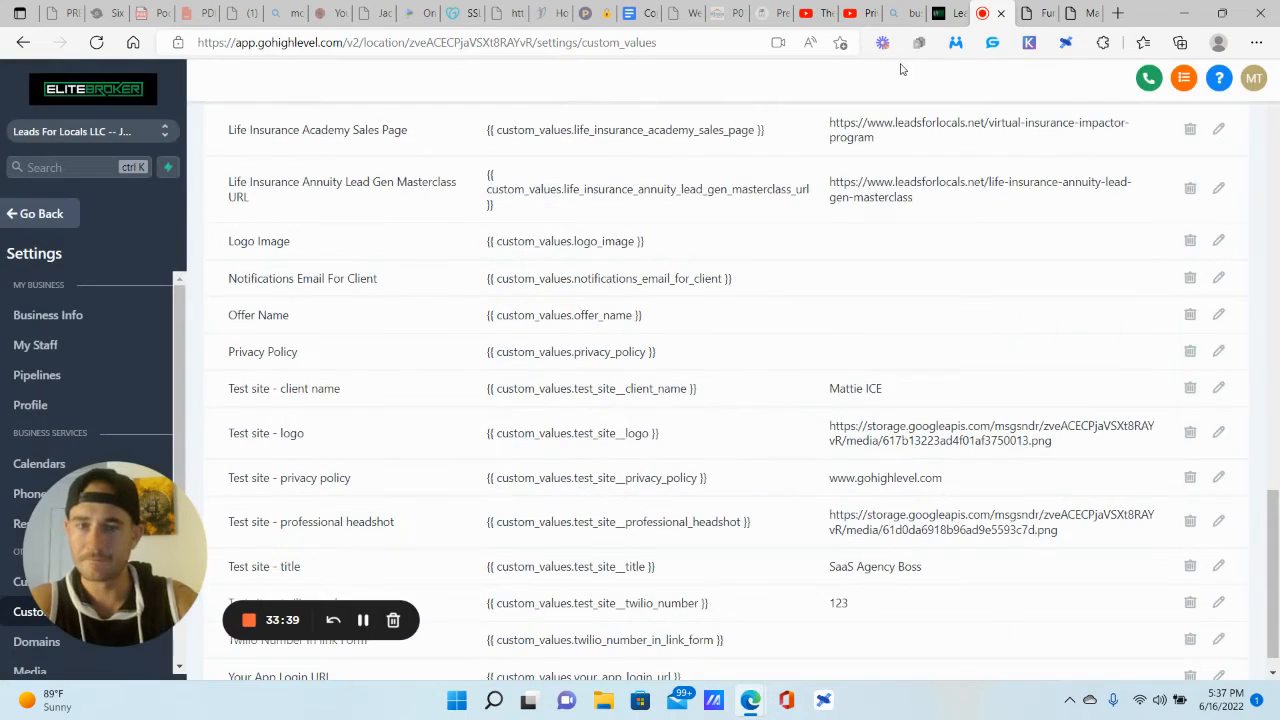
click(1030, 12)
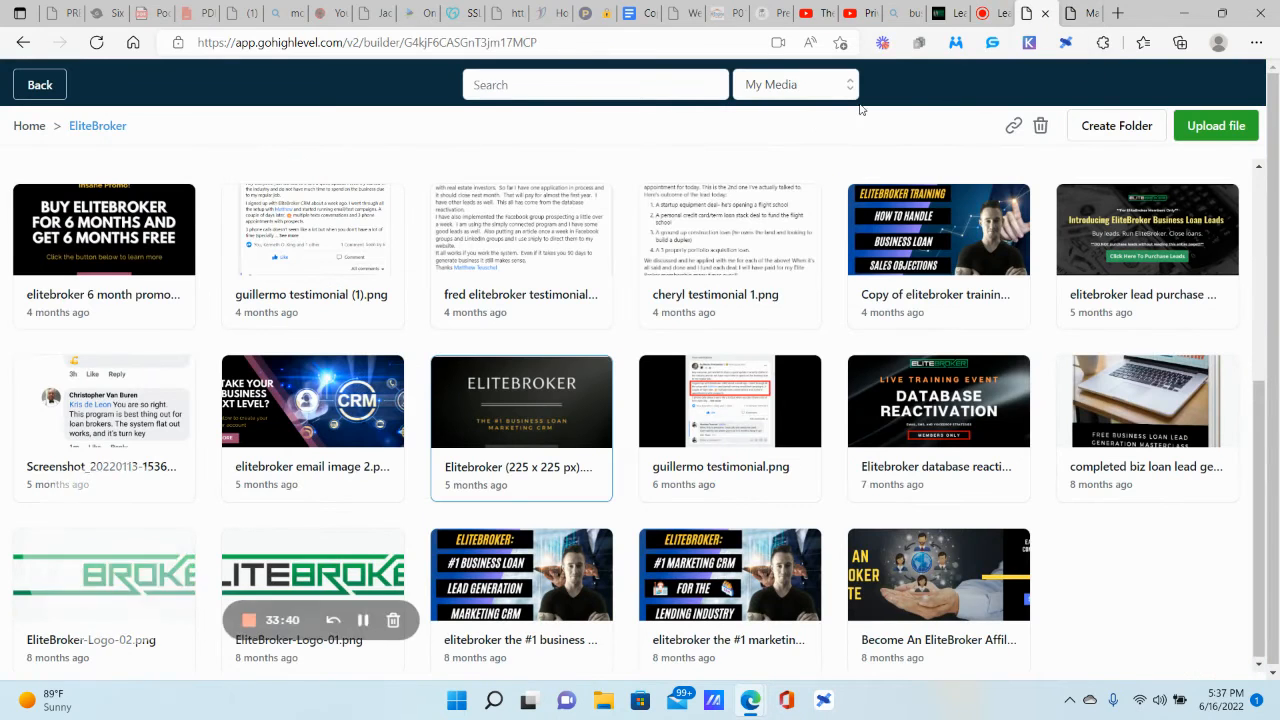
Step: Preview the page, checking the client name and 'SaaS Agency Boss' title, then test the Privacy Policy link
click(40, 85)
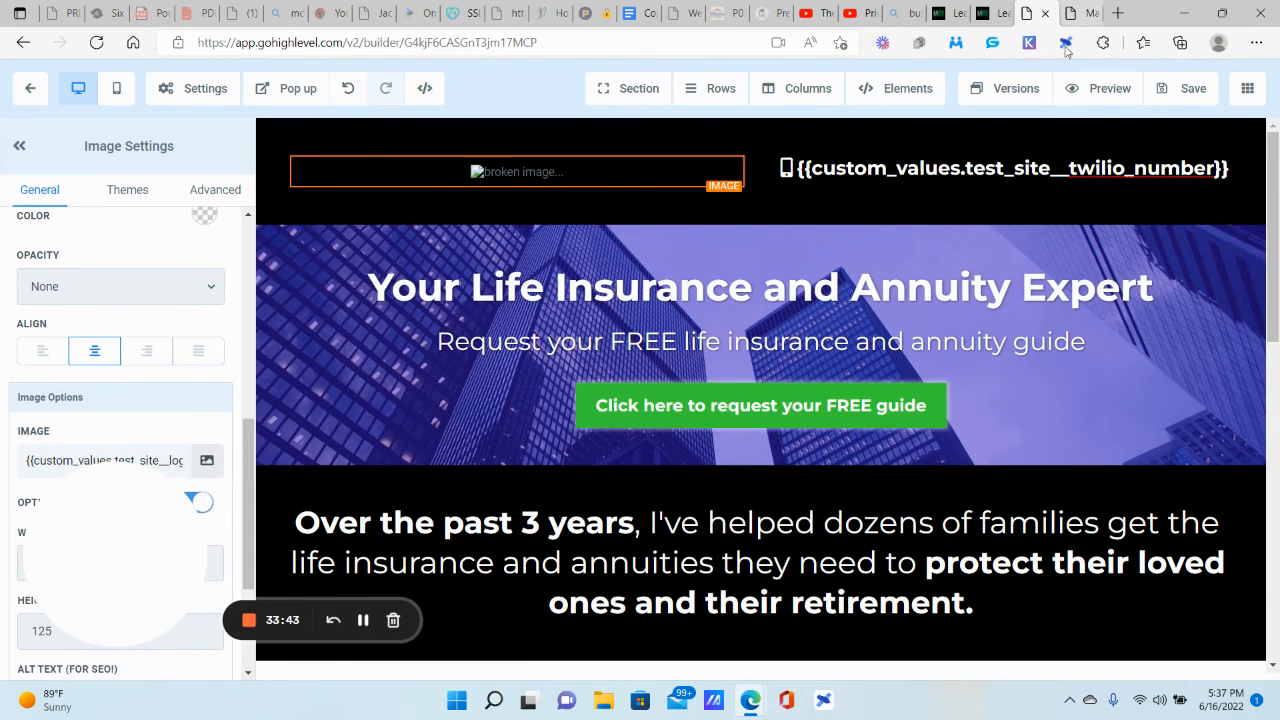
click(1073, 90)
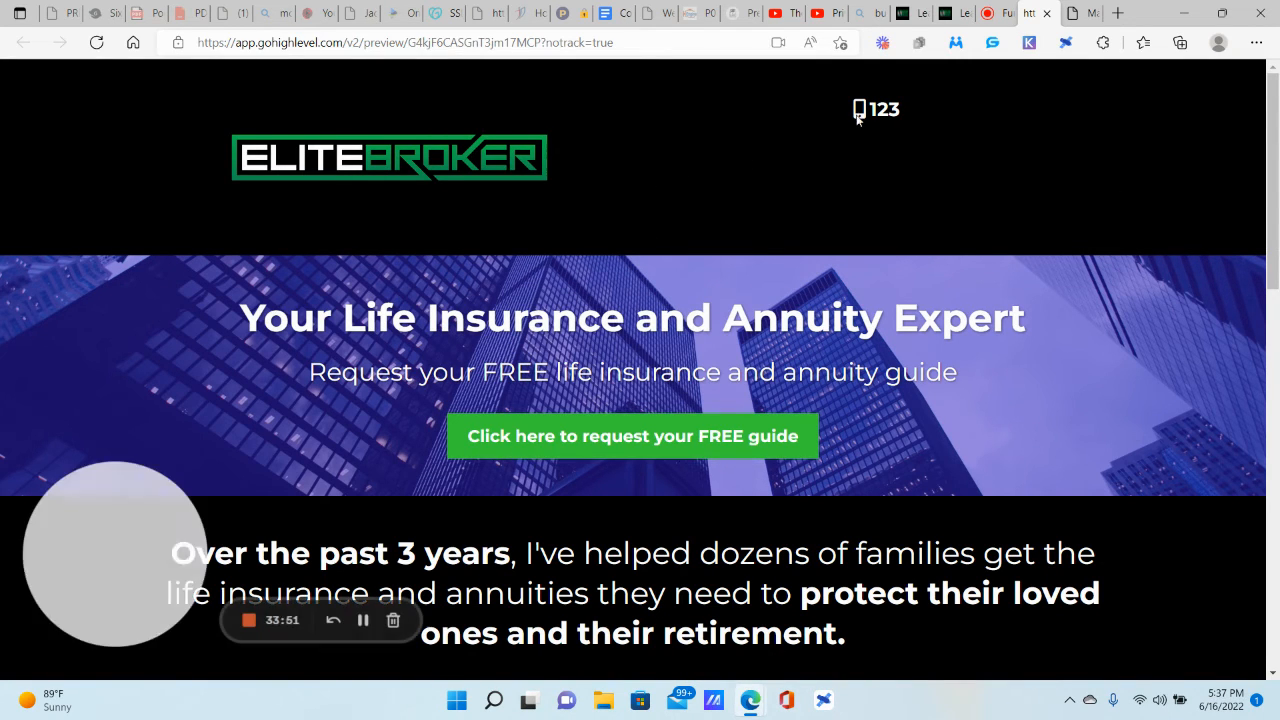
scroll(255, 177, down, 6)
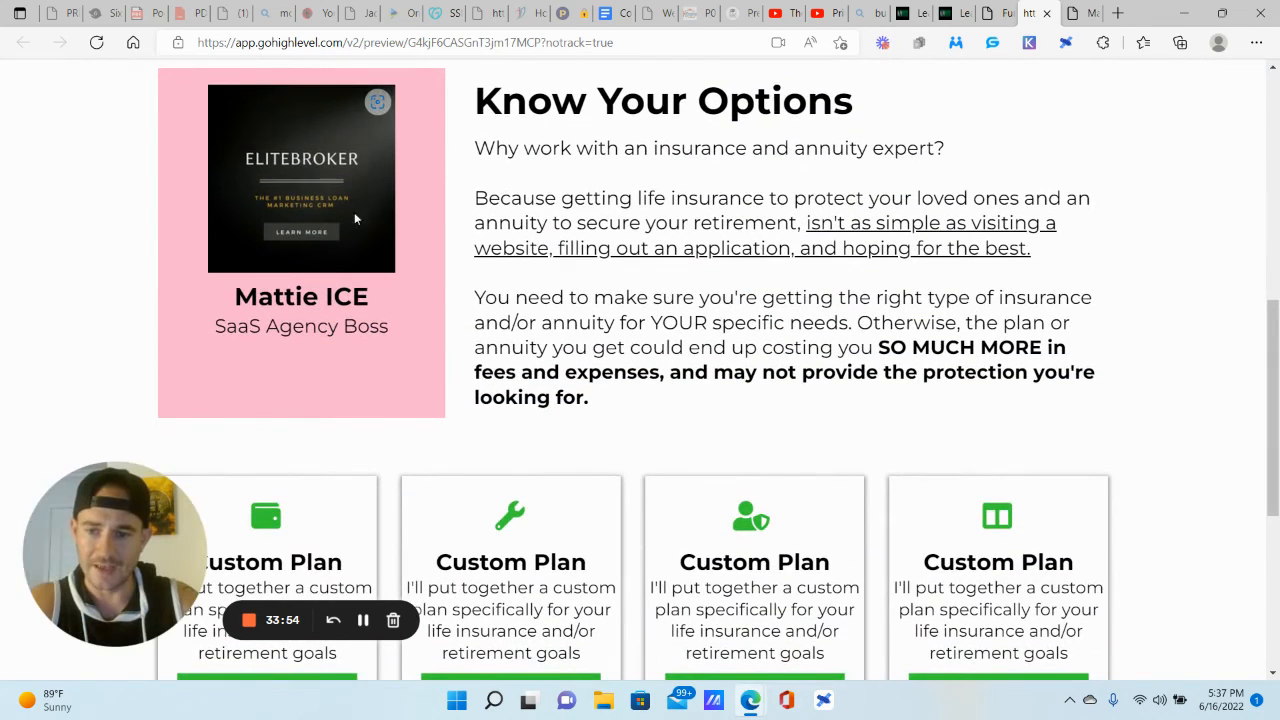
drag(234, 296, 370, 296)
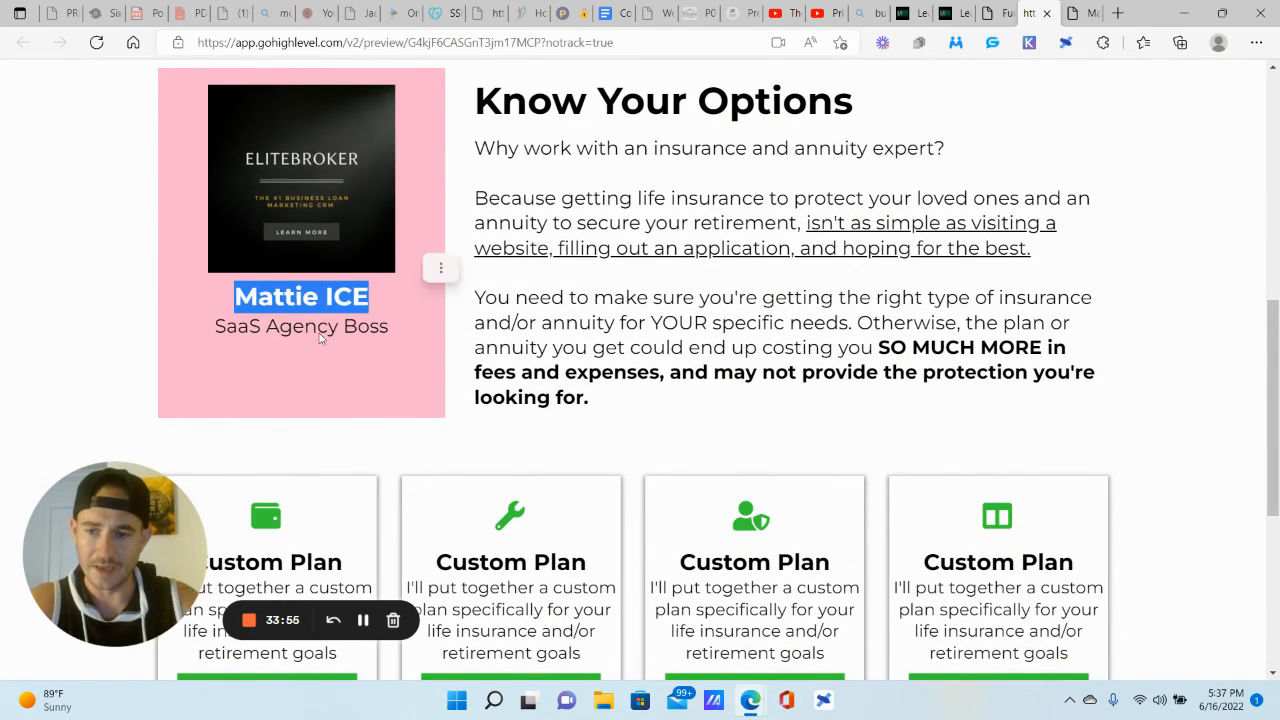
drag(214, 326, 390, 326)
scroll(866, 336, down, 4)
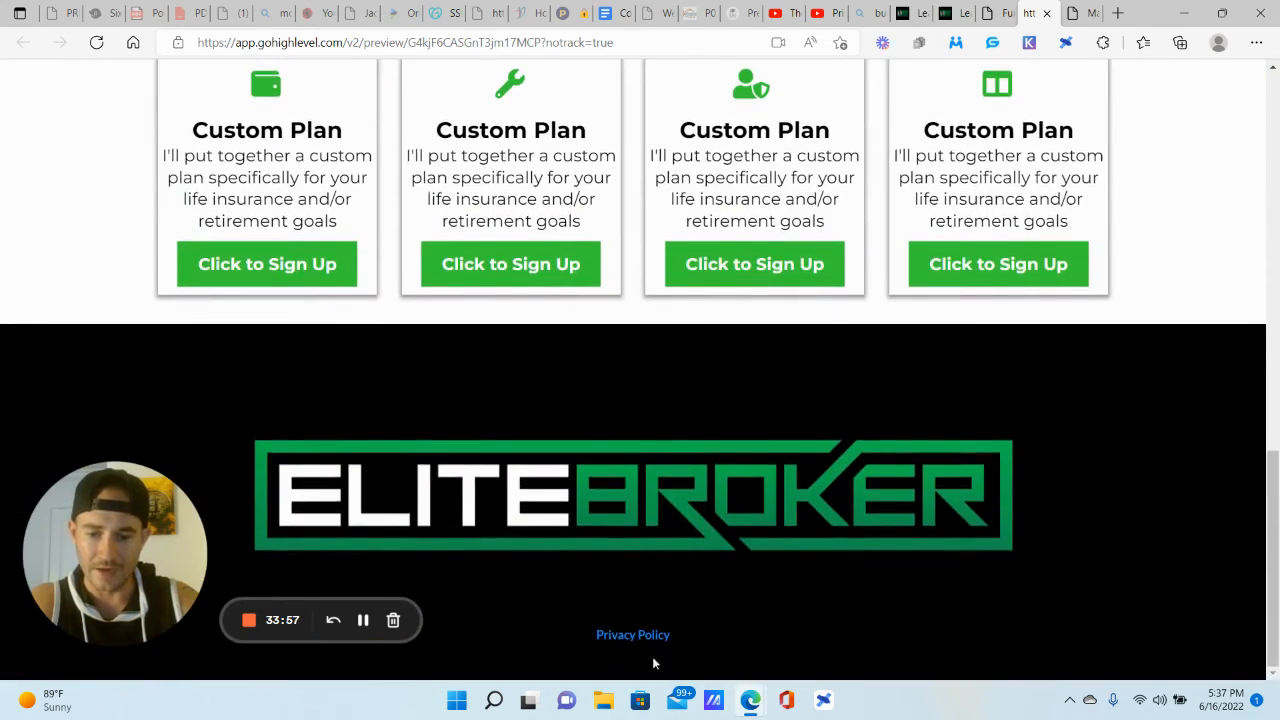
click(629, 638)
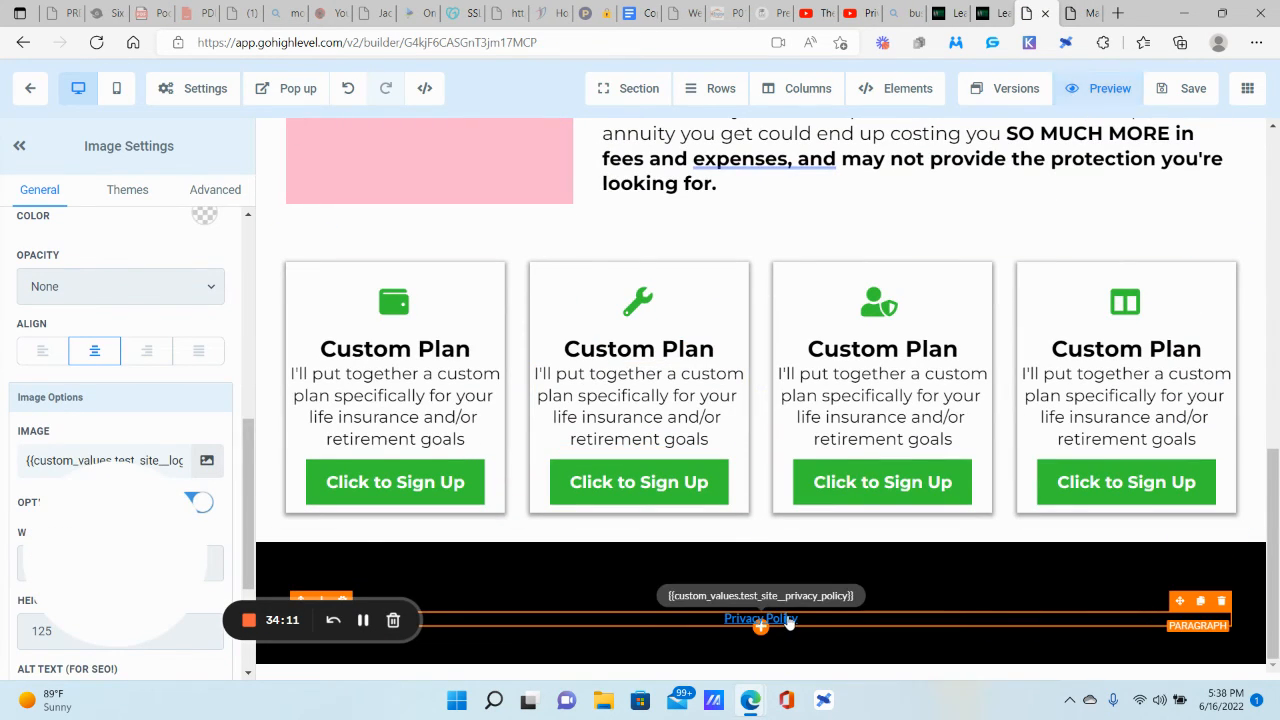
Step: Select the footer Privacy Policy text, then save the page
click(785, 618)
triple_click(808, 618)
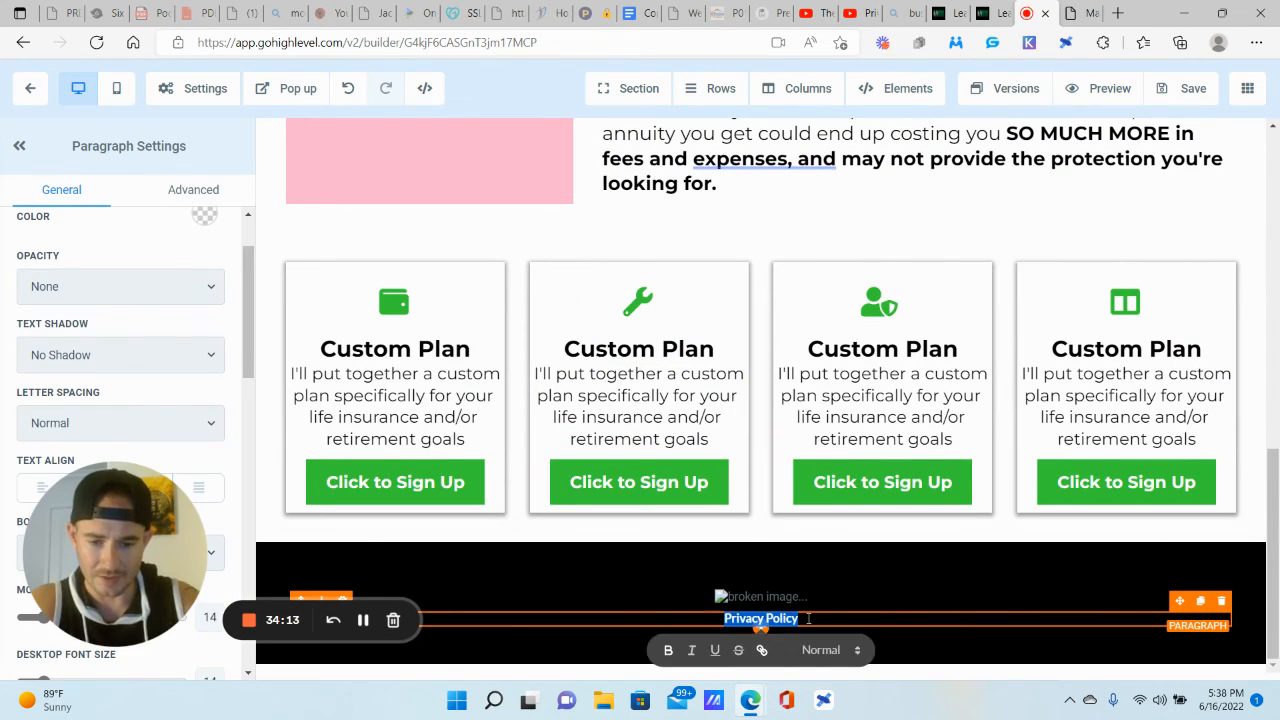
mouse_move(762, 622)
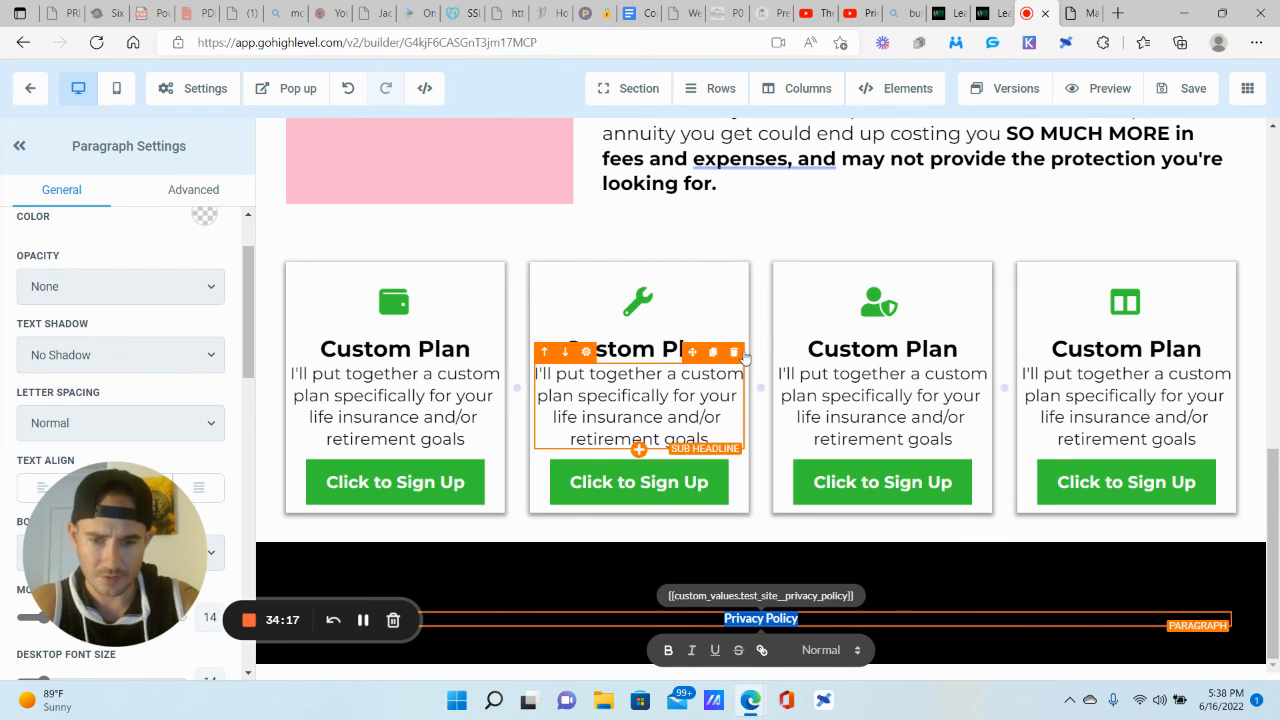
click(880, 298)
click(1183, 88)
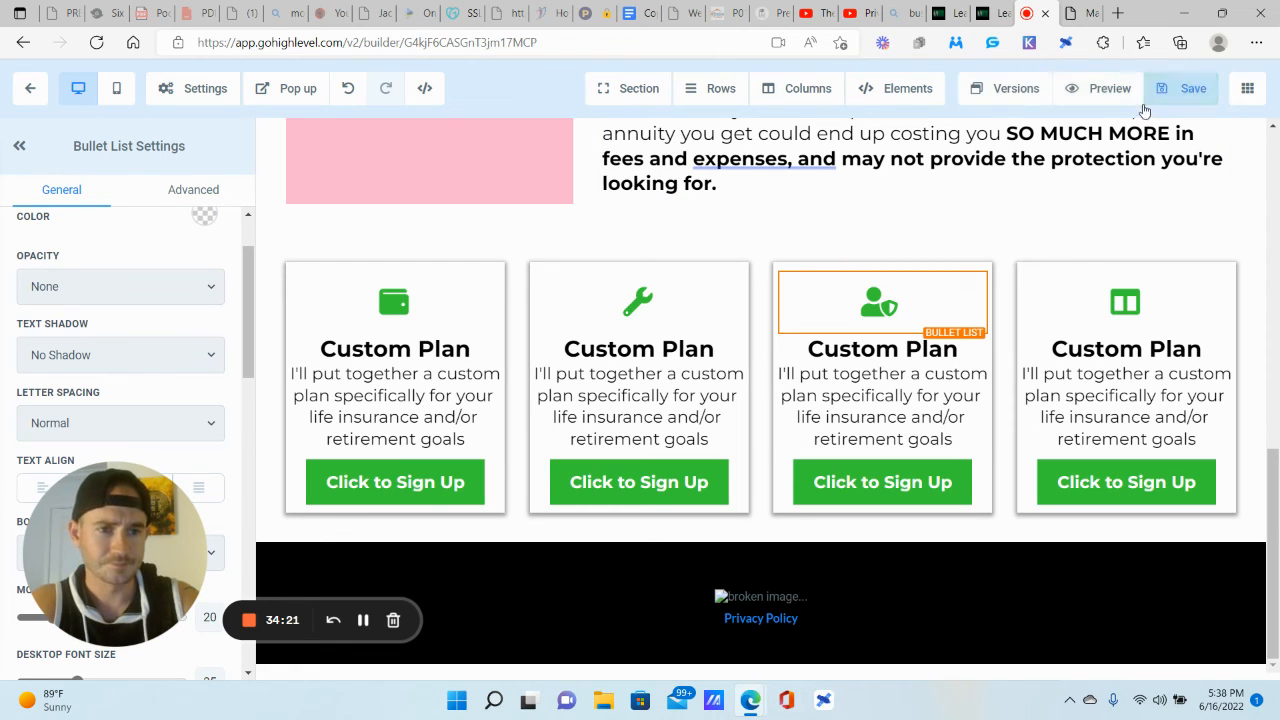
click(798, 622)
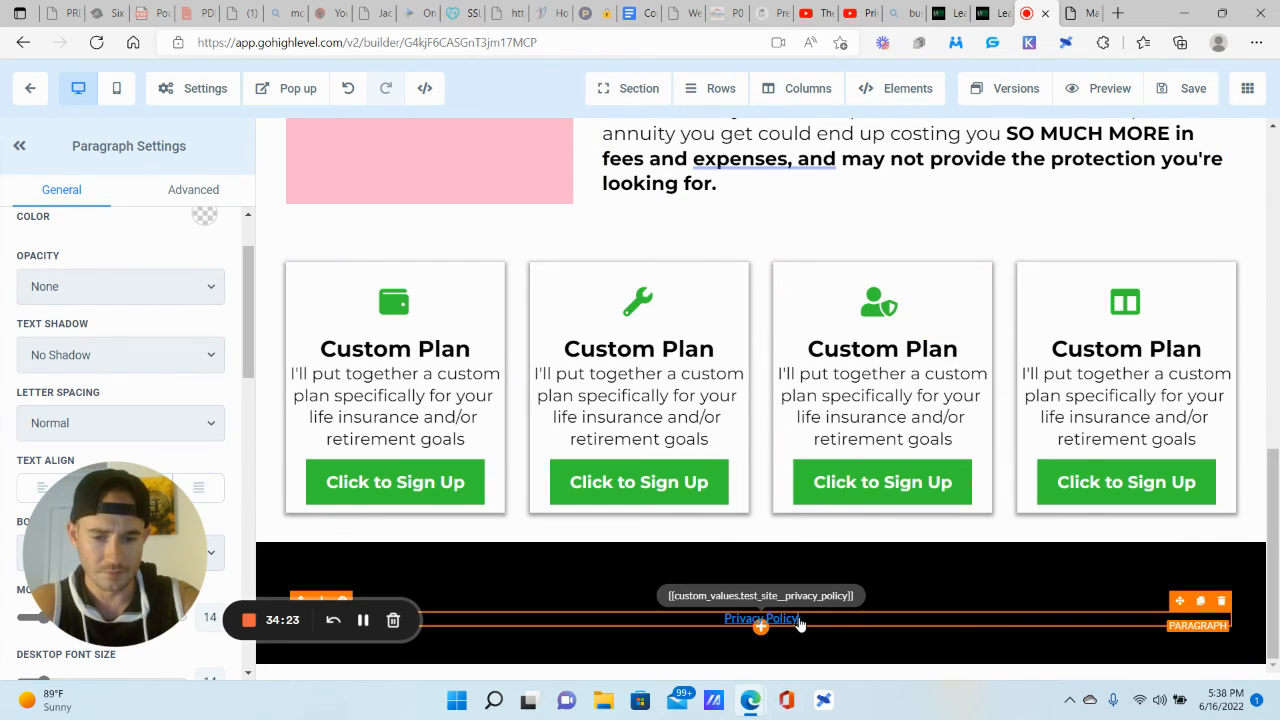
drag(799, 621, 727, 623)
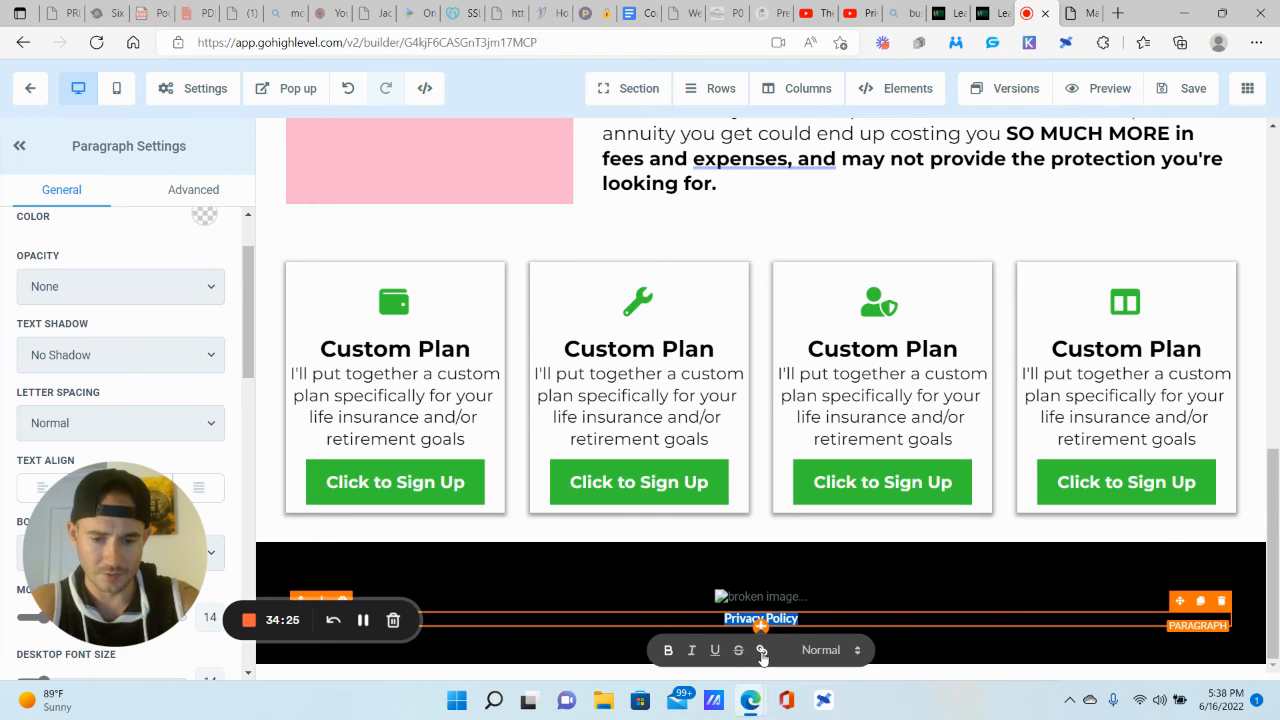
click(762, 651)
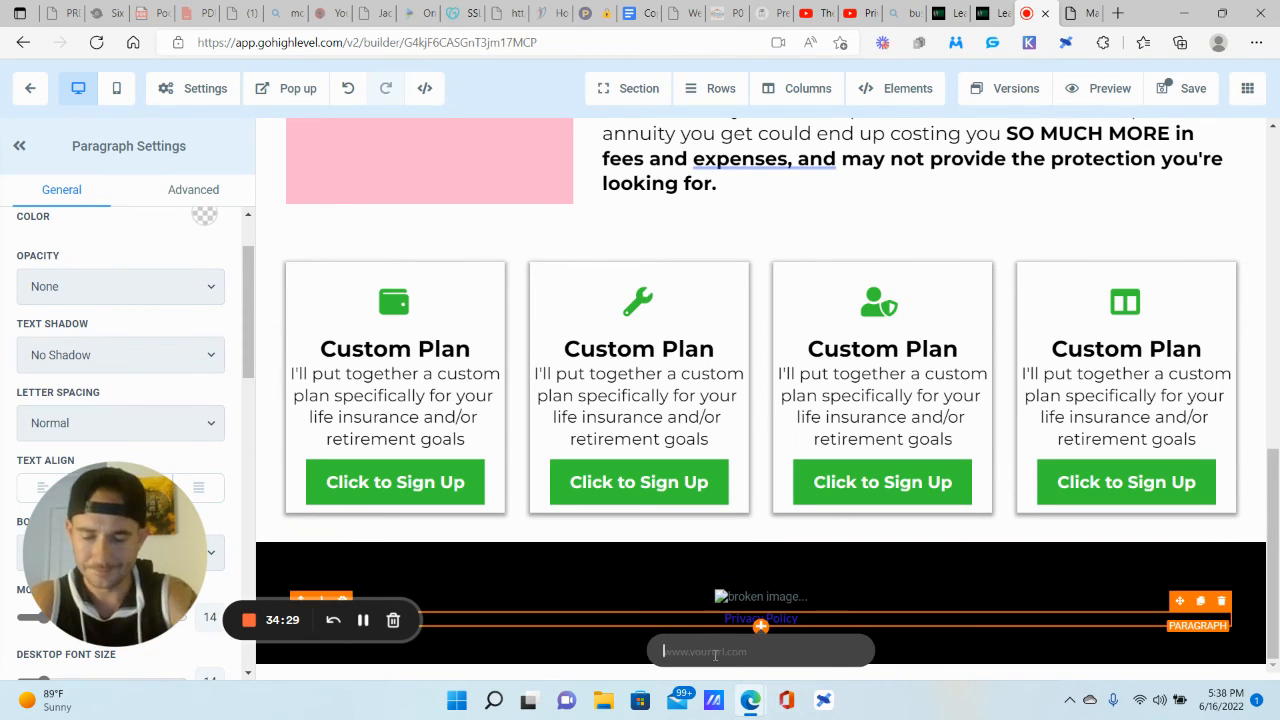
text(www.gohighlevel.com)
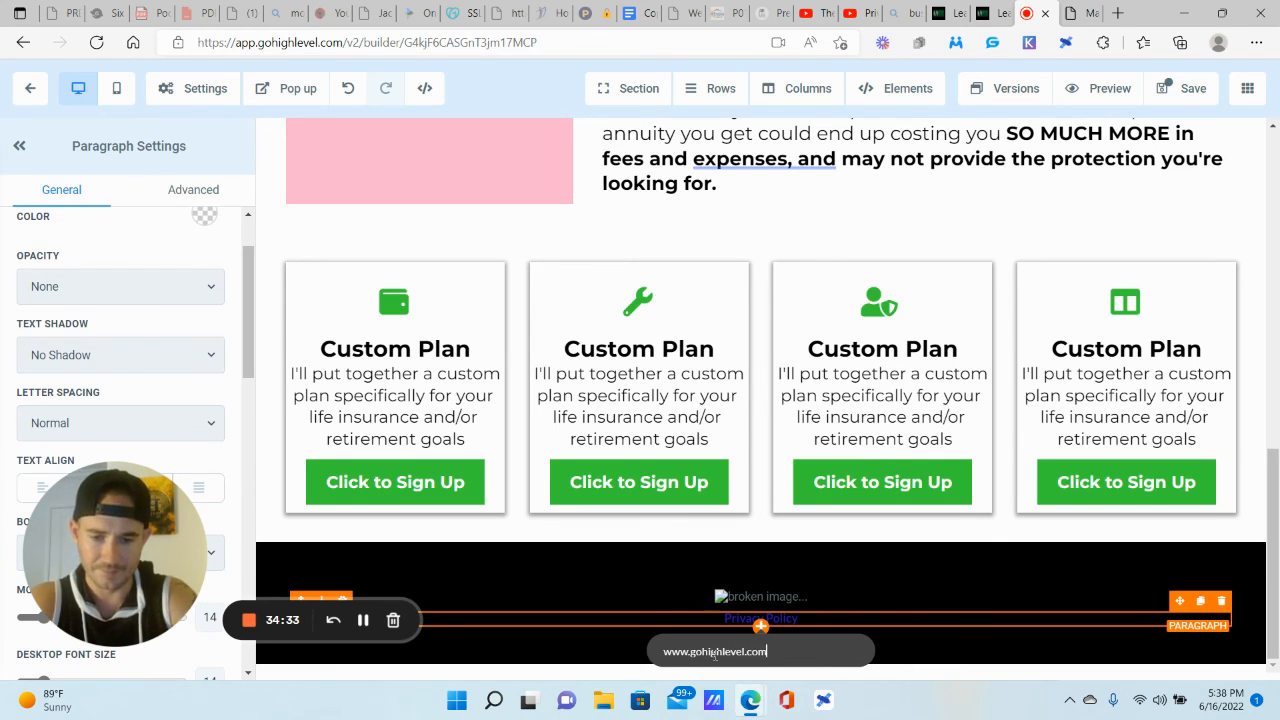
key(Return)
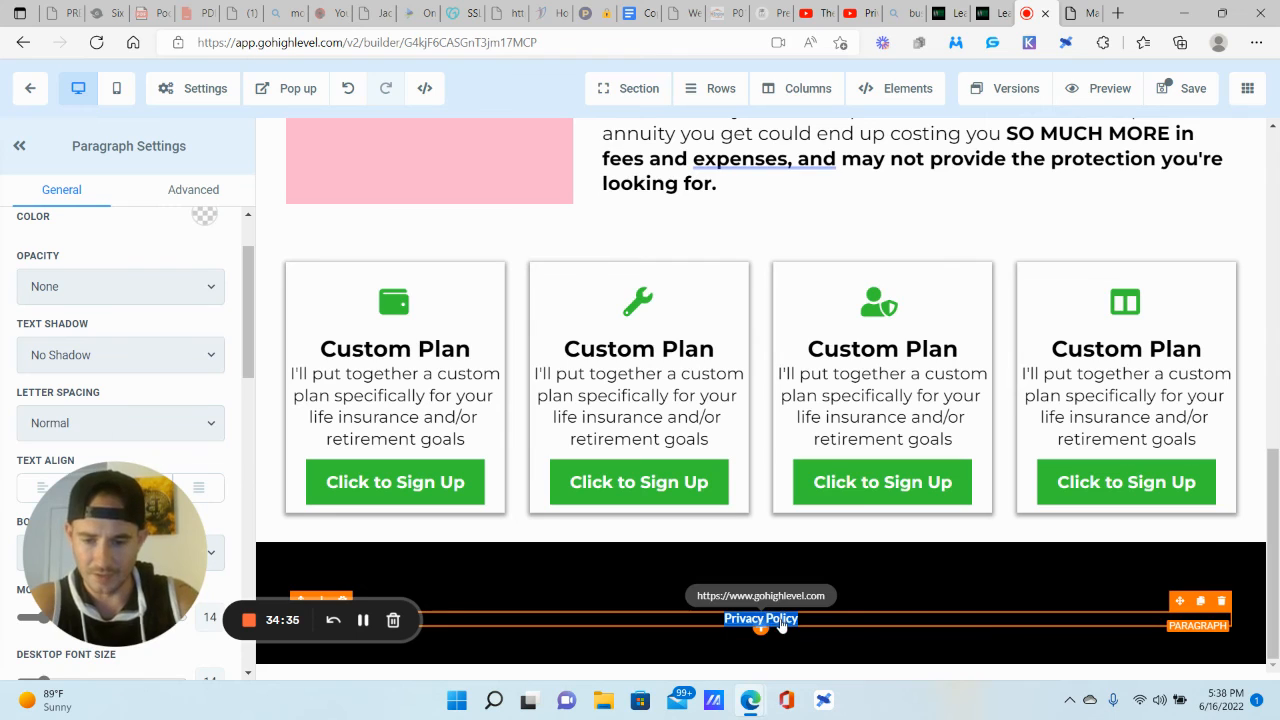
click(1183, 88)
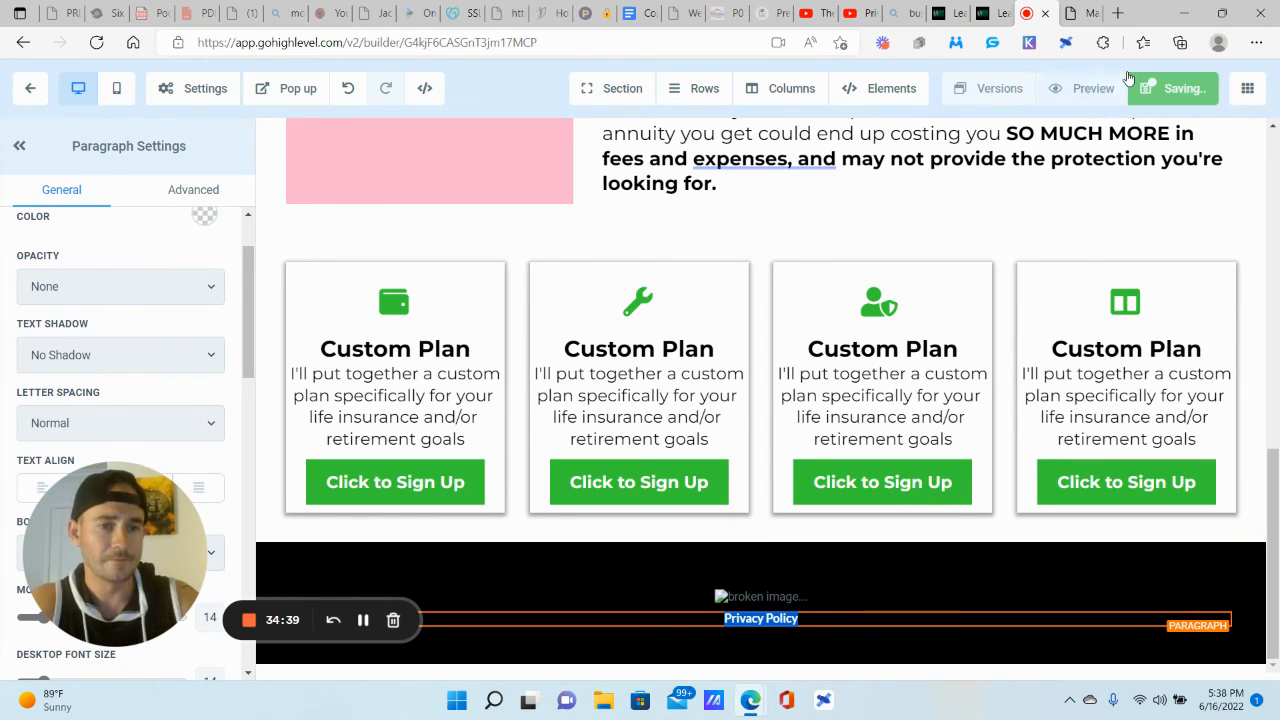
click(1087, 93)
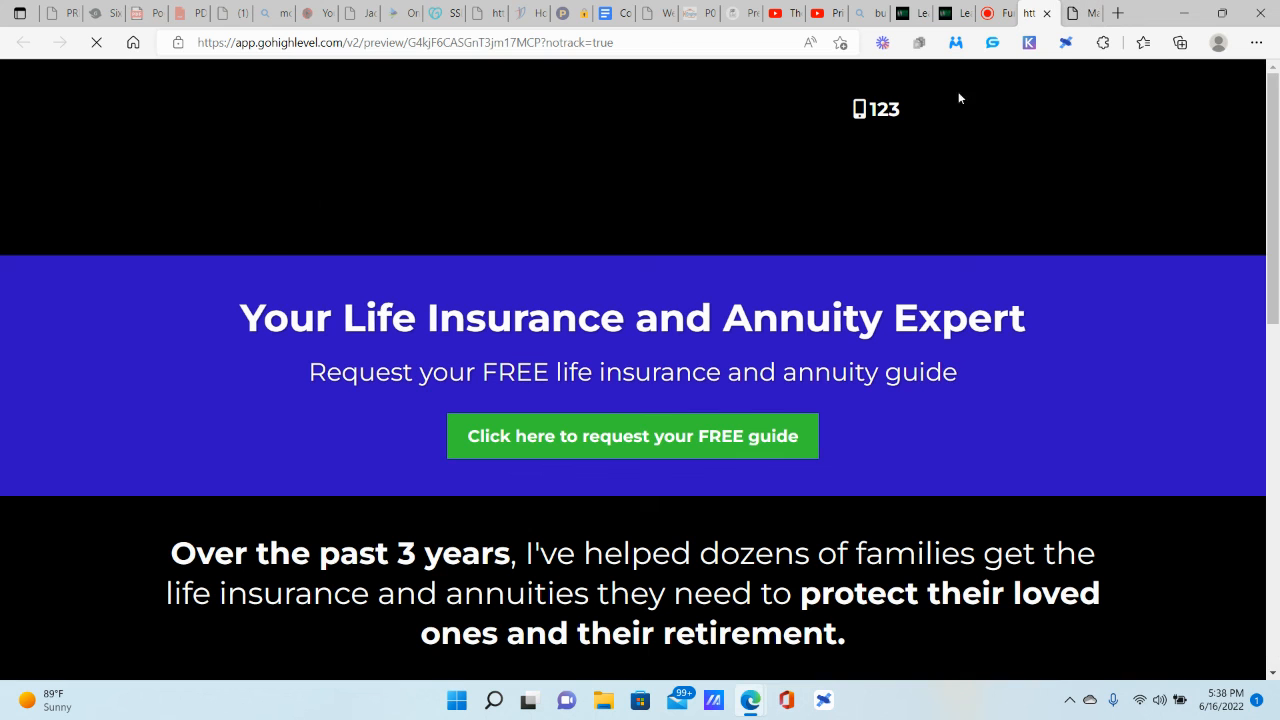
scroll(1023, 318, down, 10)
scroll(1023, 322, down, 3)
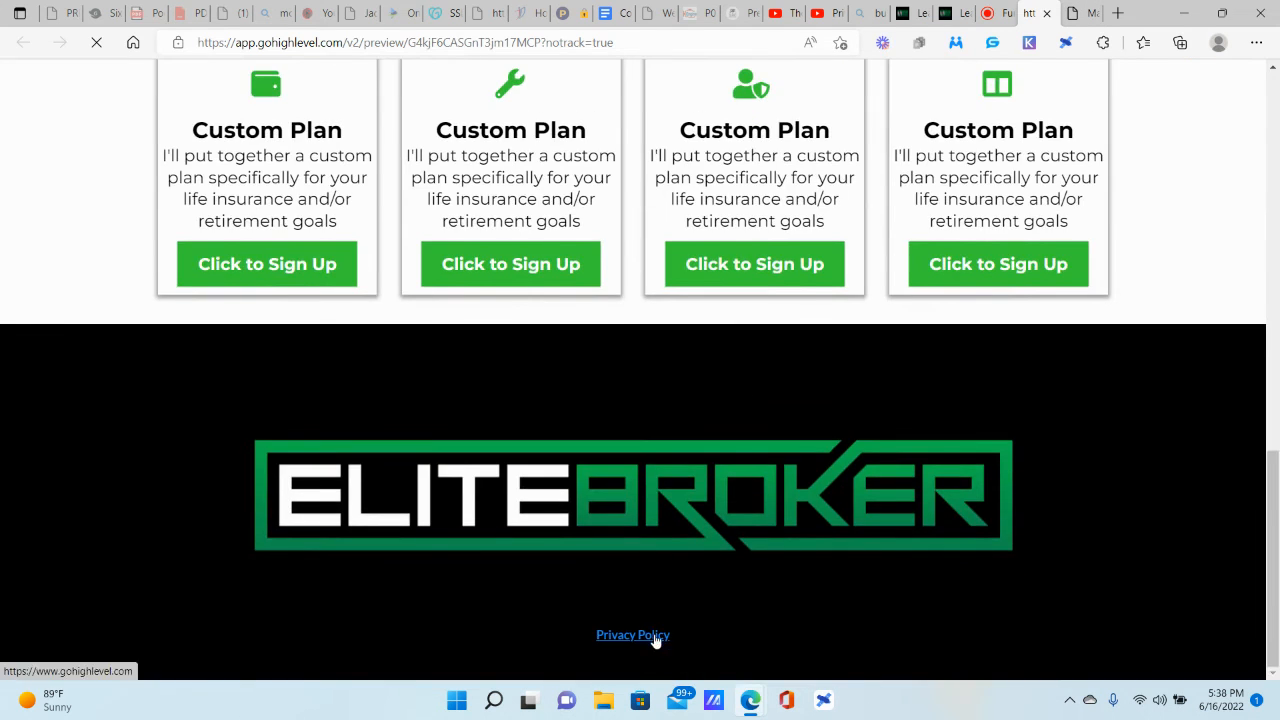
click(654, 638)
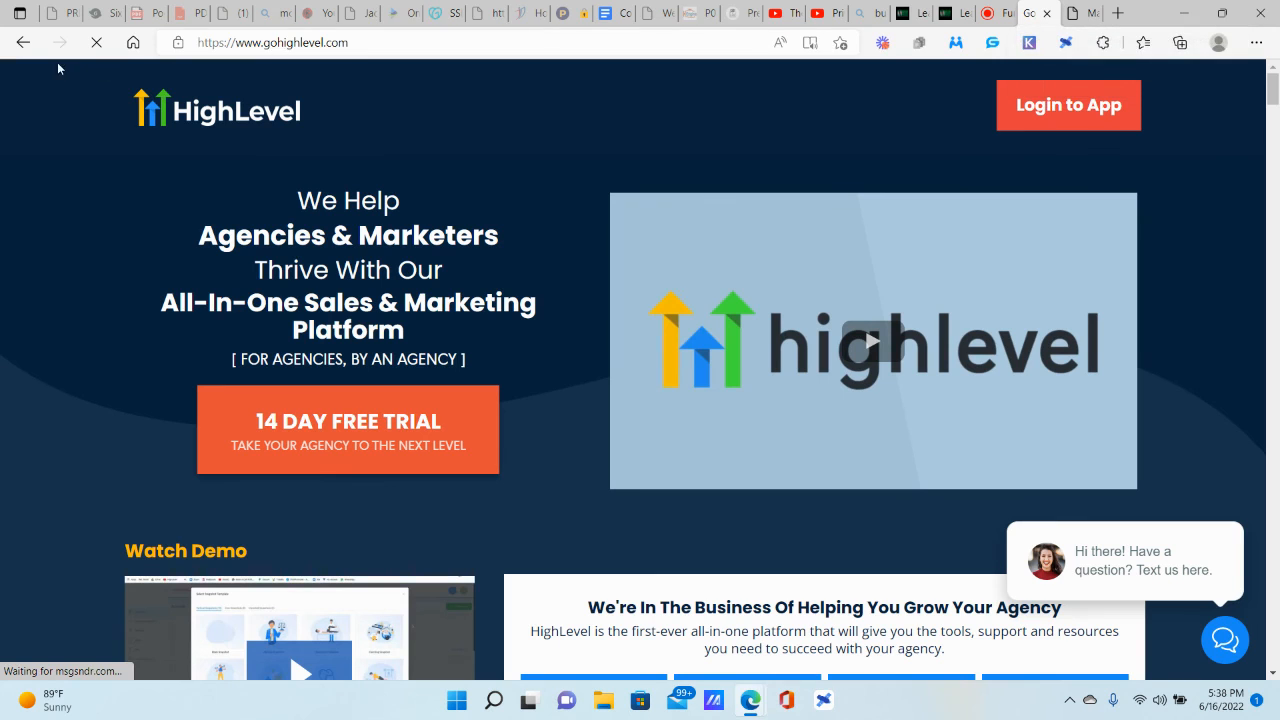
click(23, 42)
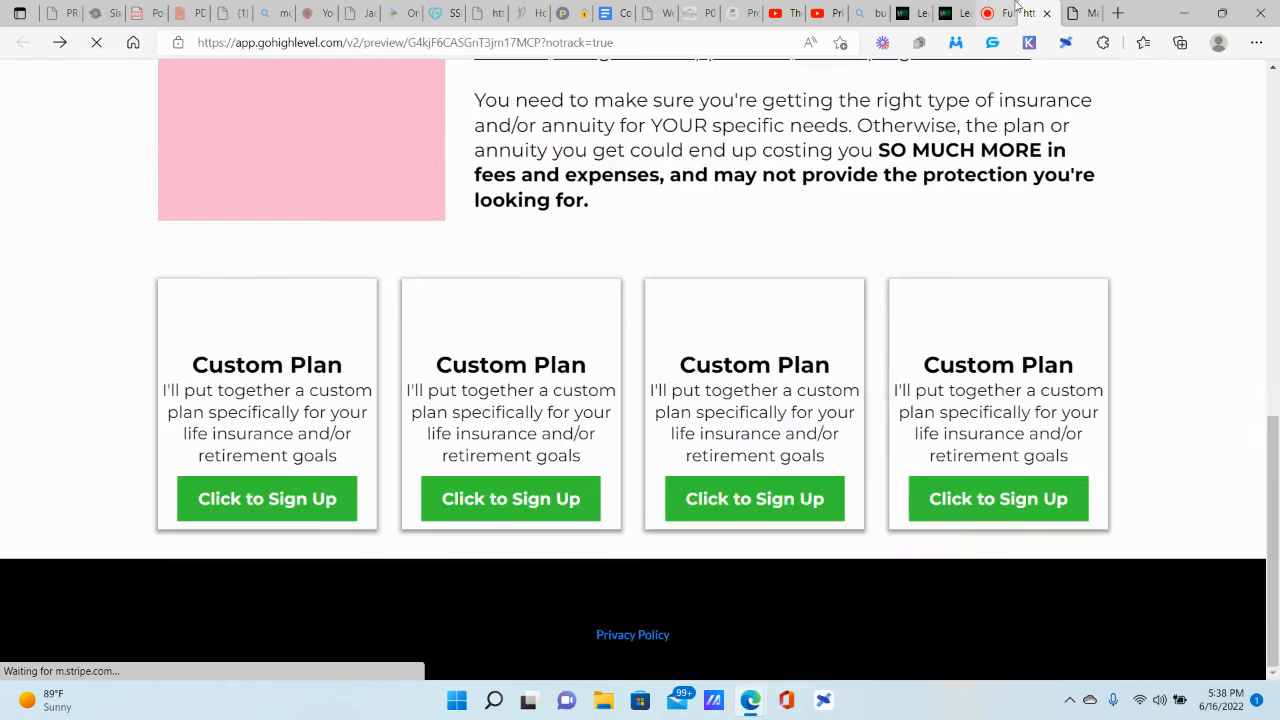
scroll(695, 266, up, 8)
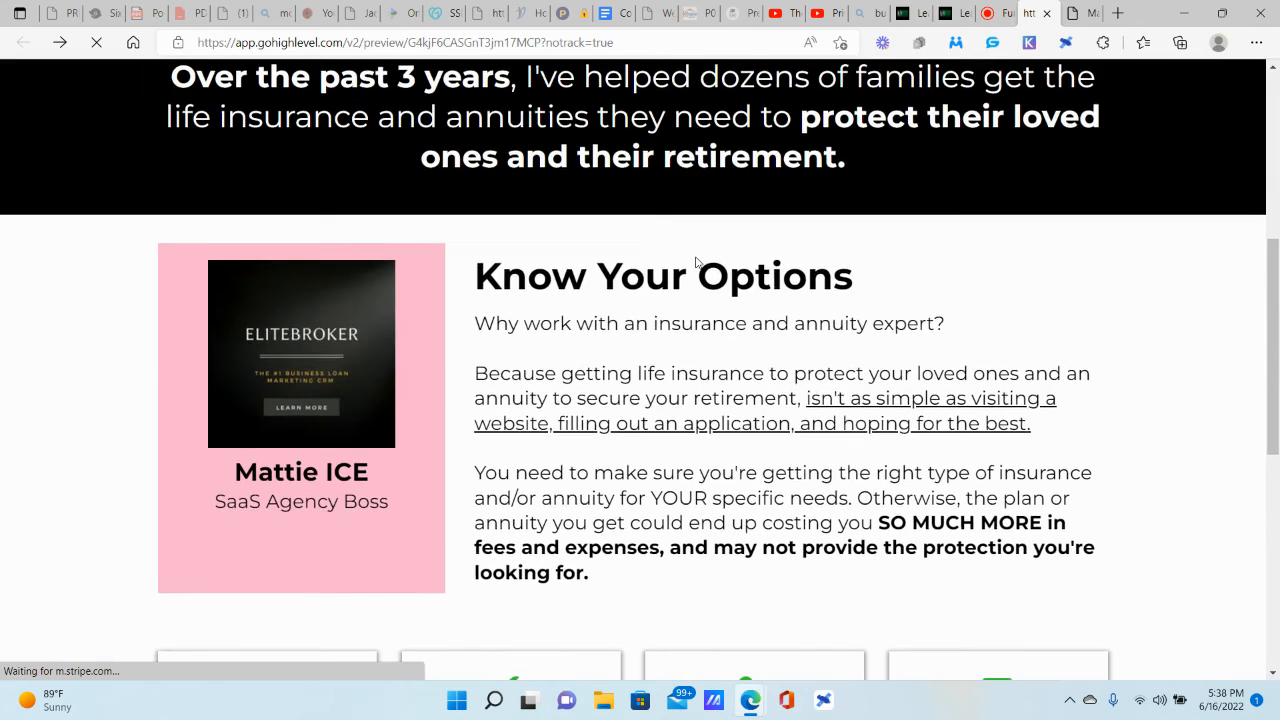